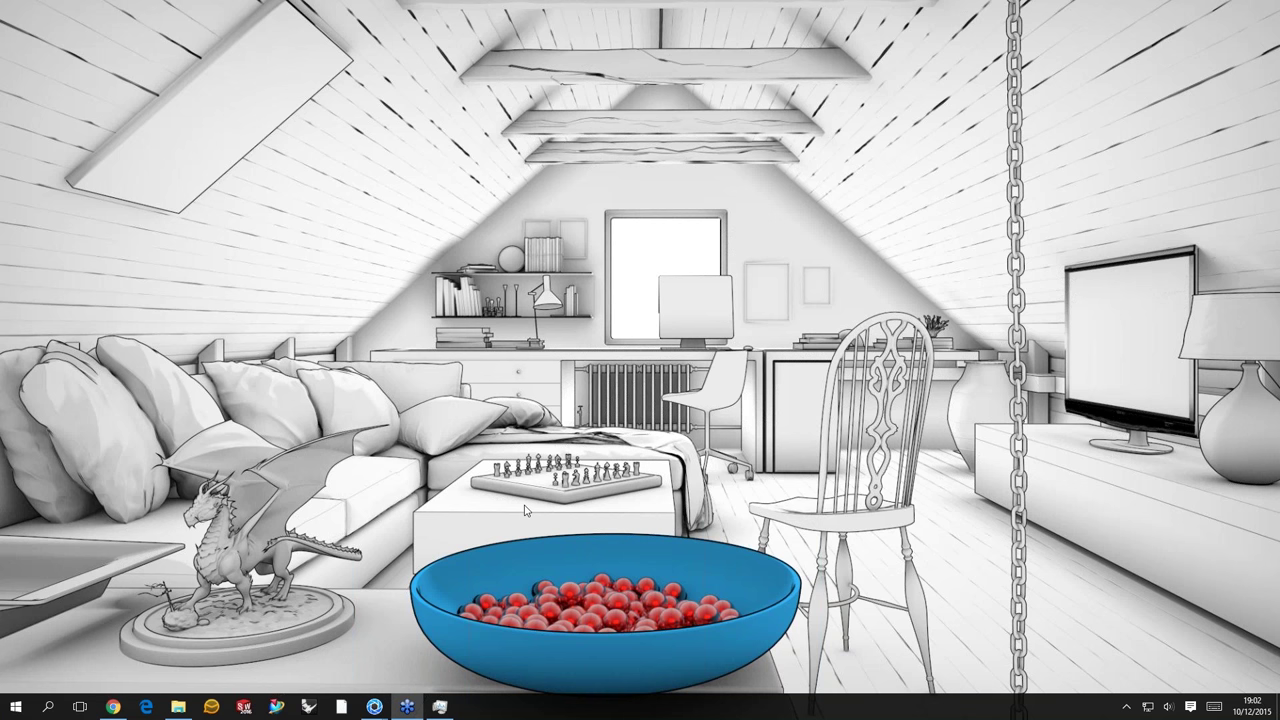
# - Bring the Helmet.bip KeyShot window to the front and orbit the helmet slightly
pyautogui.click(407, 707)
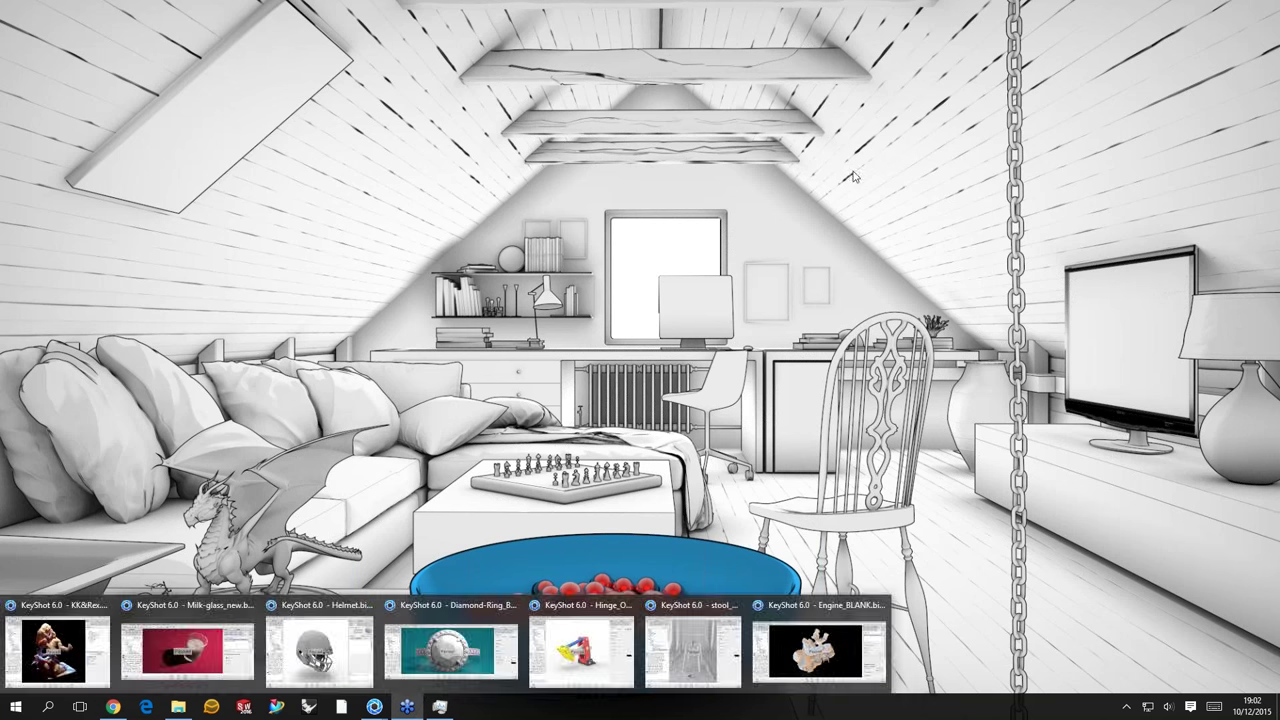
pyautogui.click(820, 650)
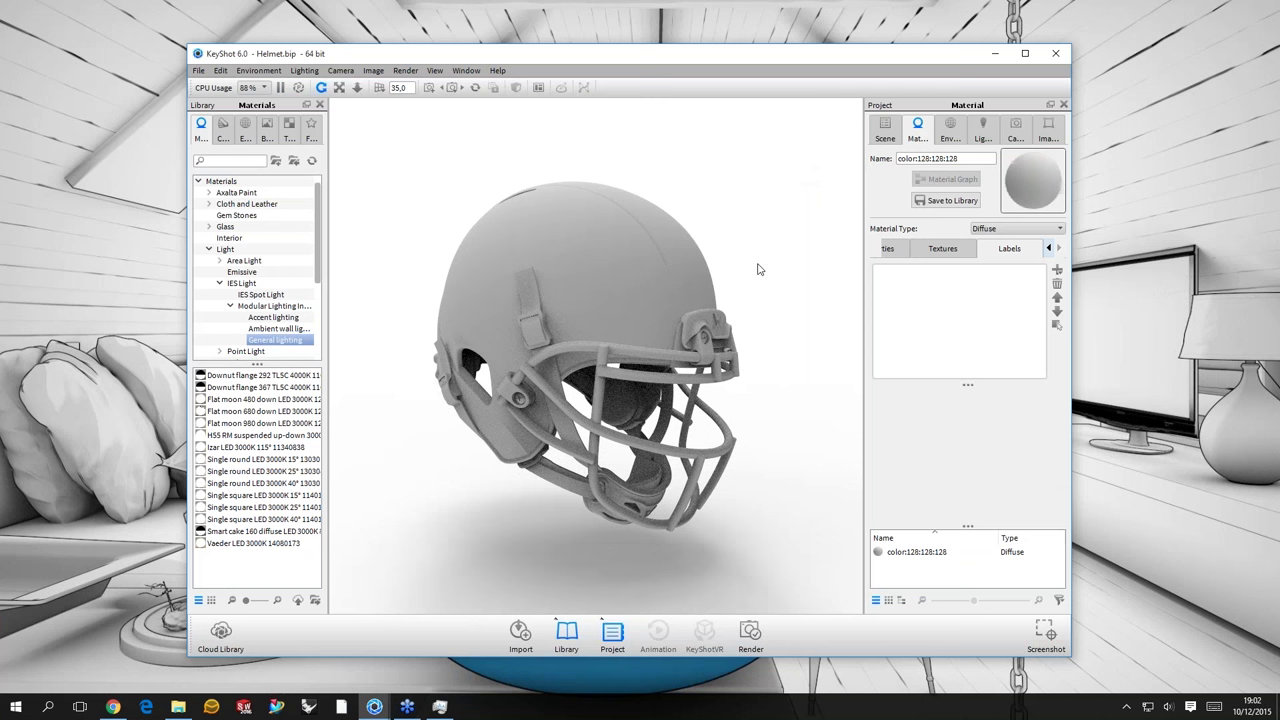
pyautogui.moveTo(738, 212); pyautogui.dragTo(243, 187)
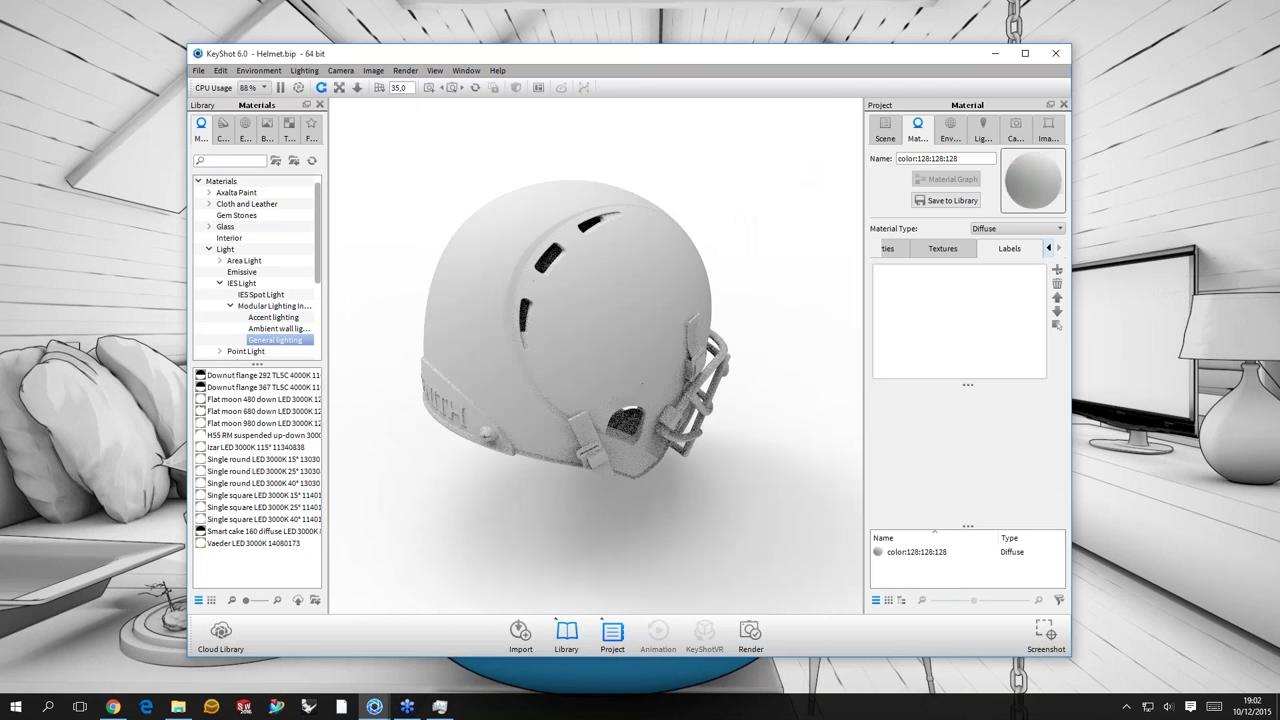
# - Search the Library for 'paint blue' and apply Paint Metallic Blue to the helmet
pyautogui.write('paint')
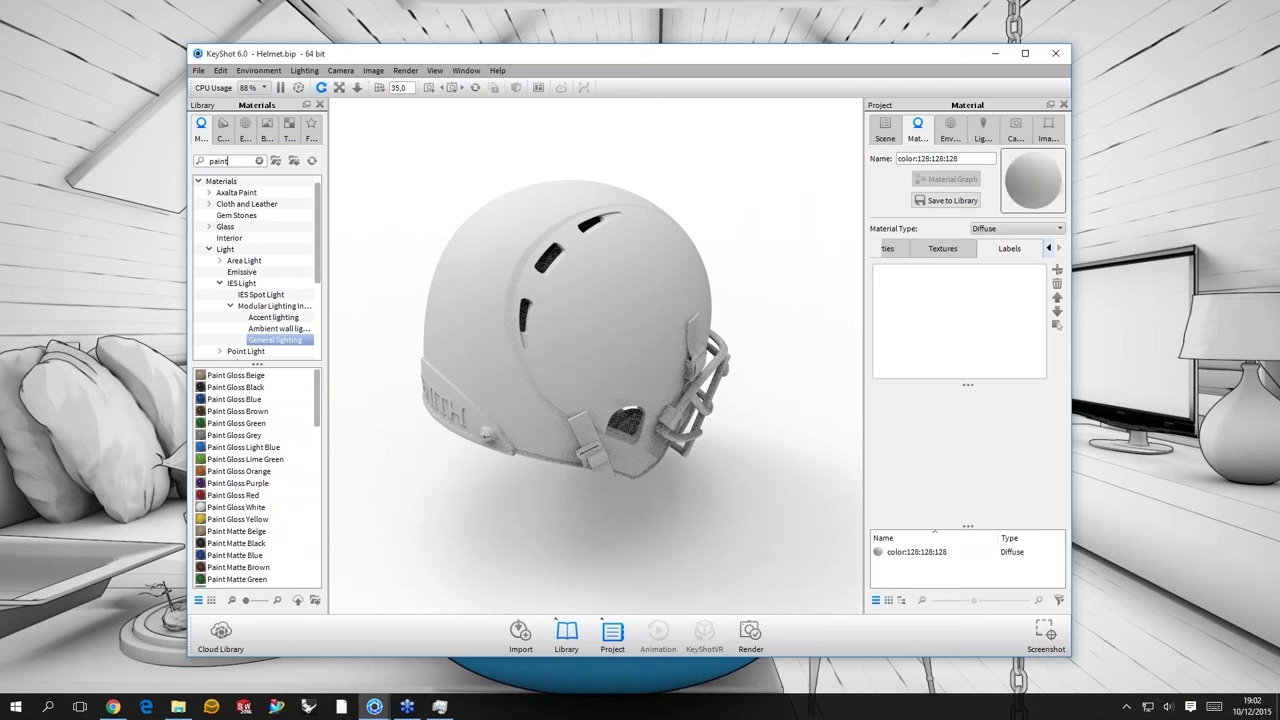
pyautogui.click(252, 603)
pyautogui.scroll(-3, 262, 410)
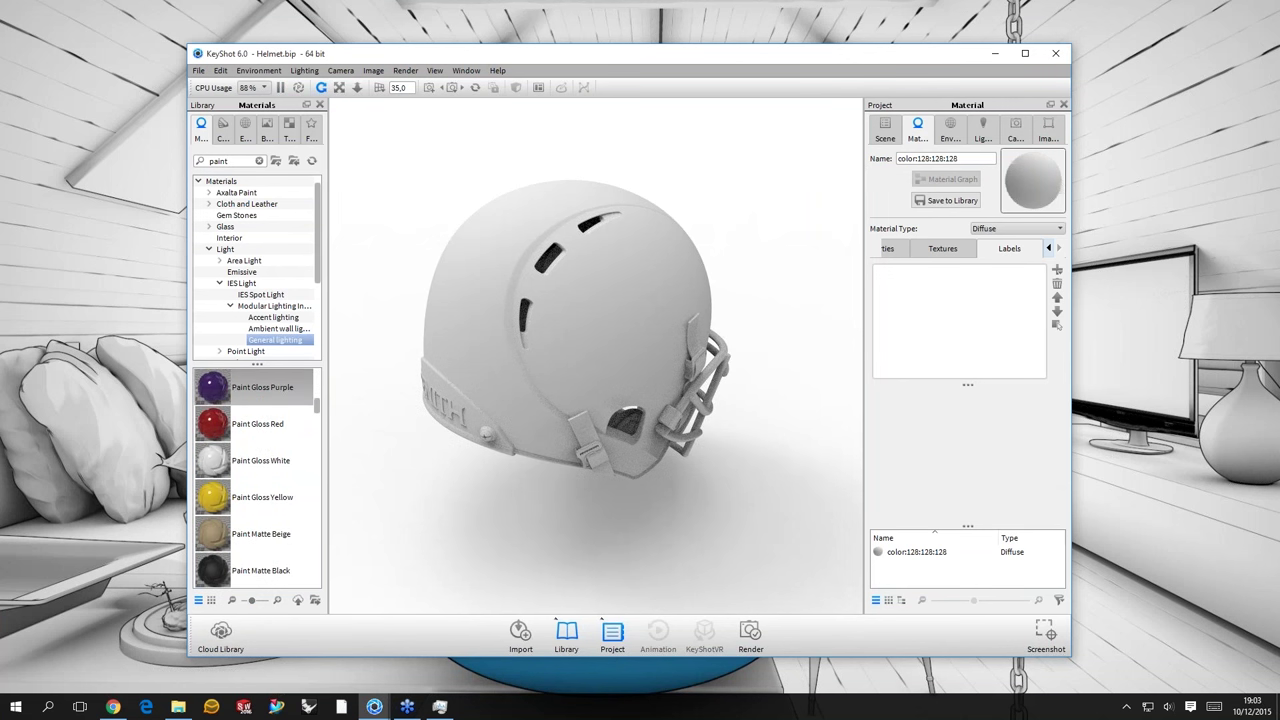
pyautogui.click(262, 387)
pyautogui.scroll(1, 262, 450)
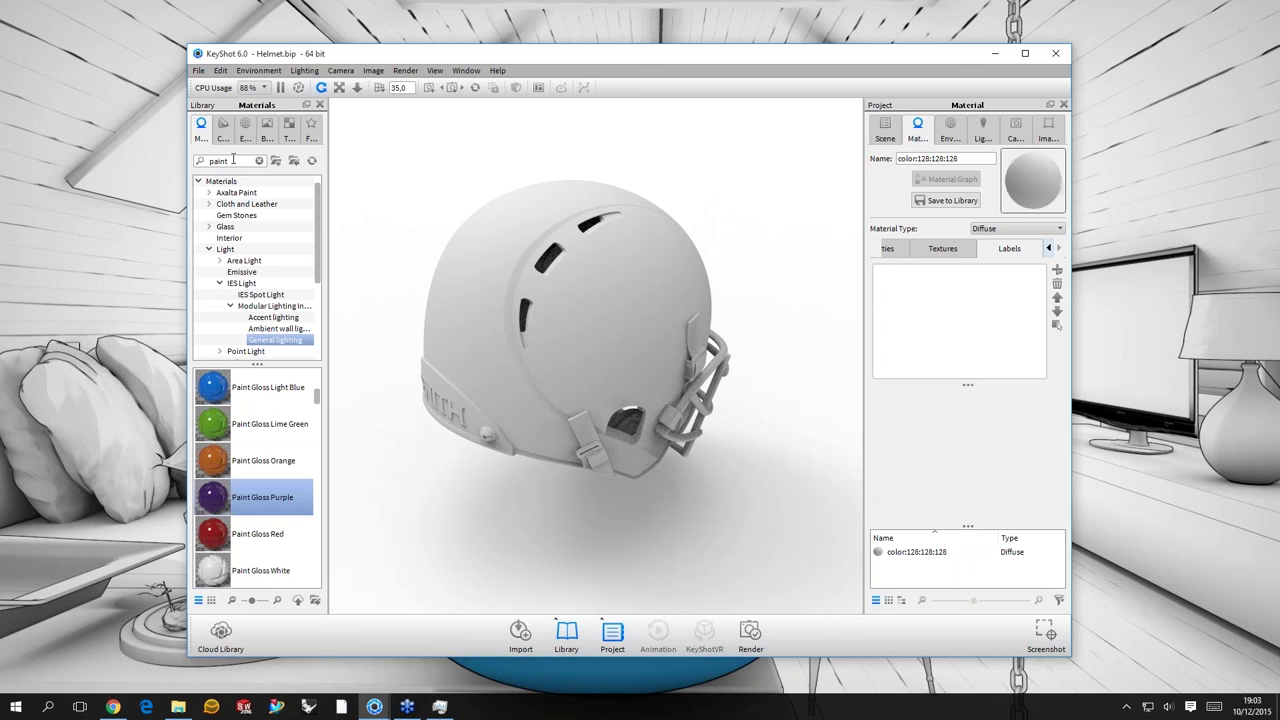
pyautogui.click(233, 160)
pyautogui.write('blu')
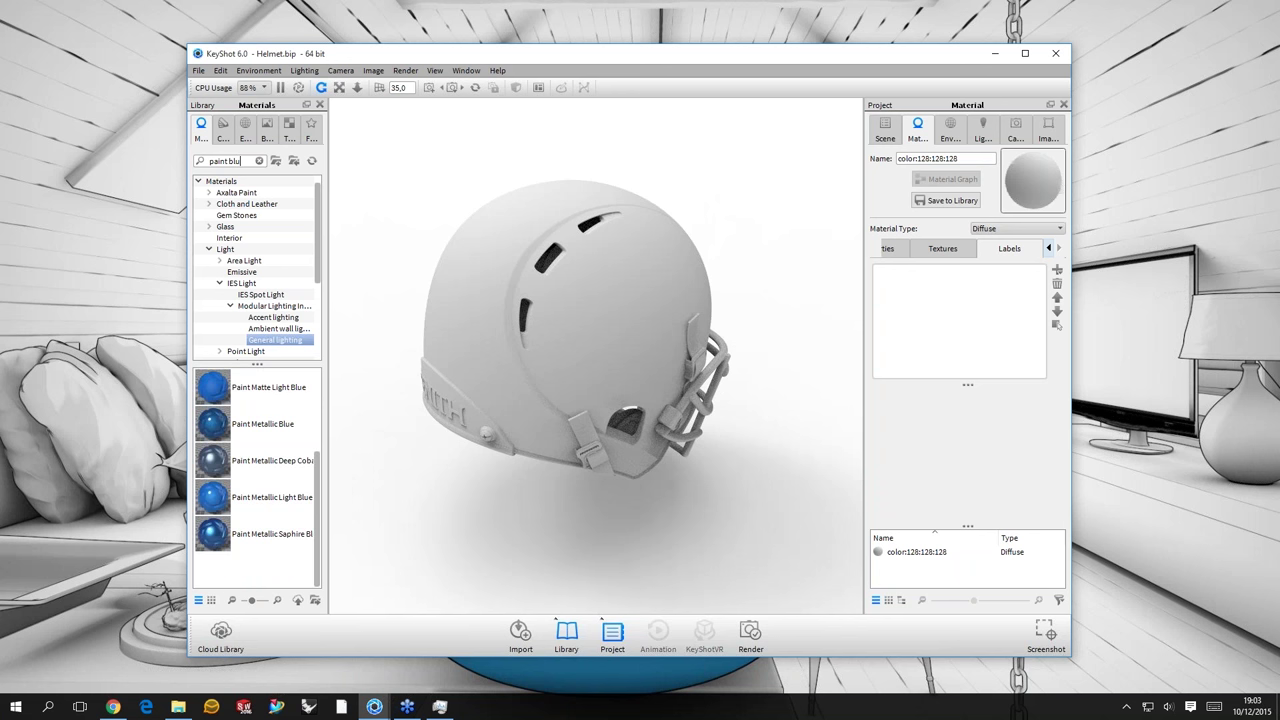
pyautogui.write('e')
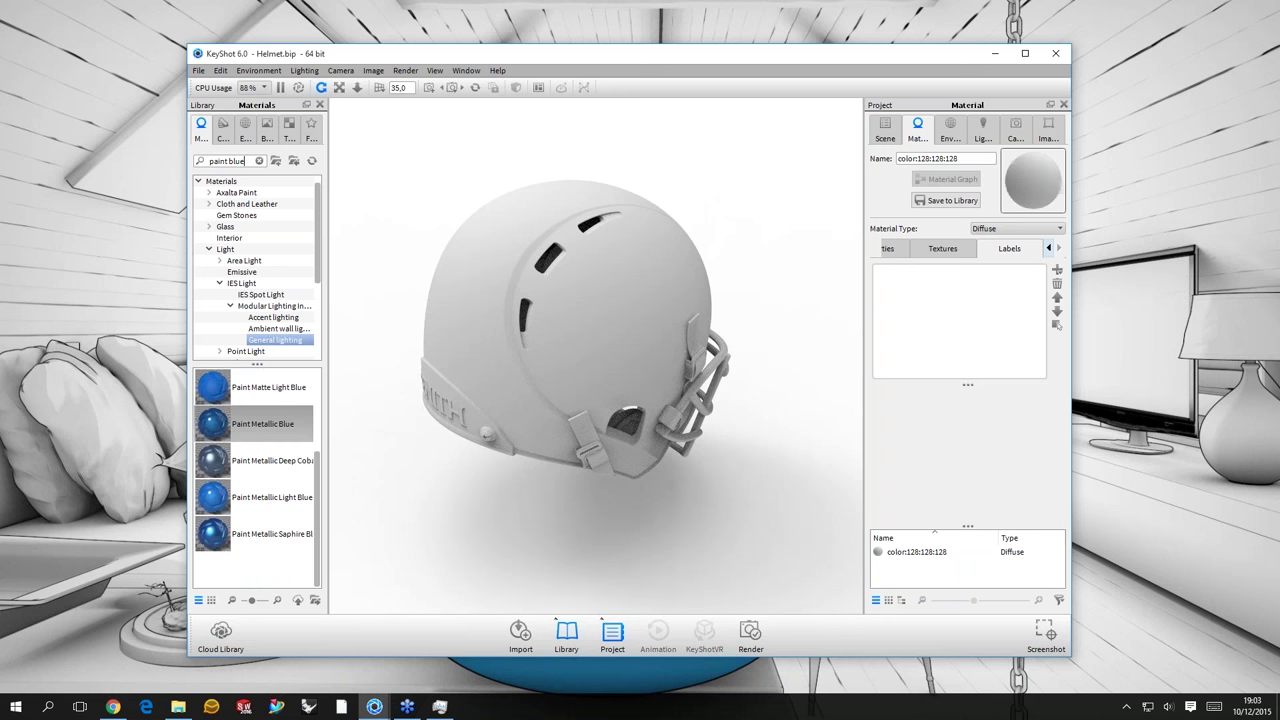
pyautogui.click(262, 423)
pyautogui.moveTo(262, 423)
pyautogui.mouseDown()
pyautogui.moveTo(732, 276)
pyautogui.moveTo(472, 365)
pyautogui.moveTo(636, 333)
pyautogui.moveTo(468, 259)
pyautogui.moveTo(495, 225)
pyautogui.moveTo(603, 258)
pyautogui.mouseUp()
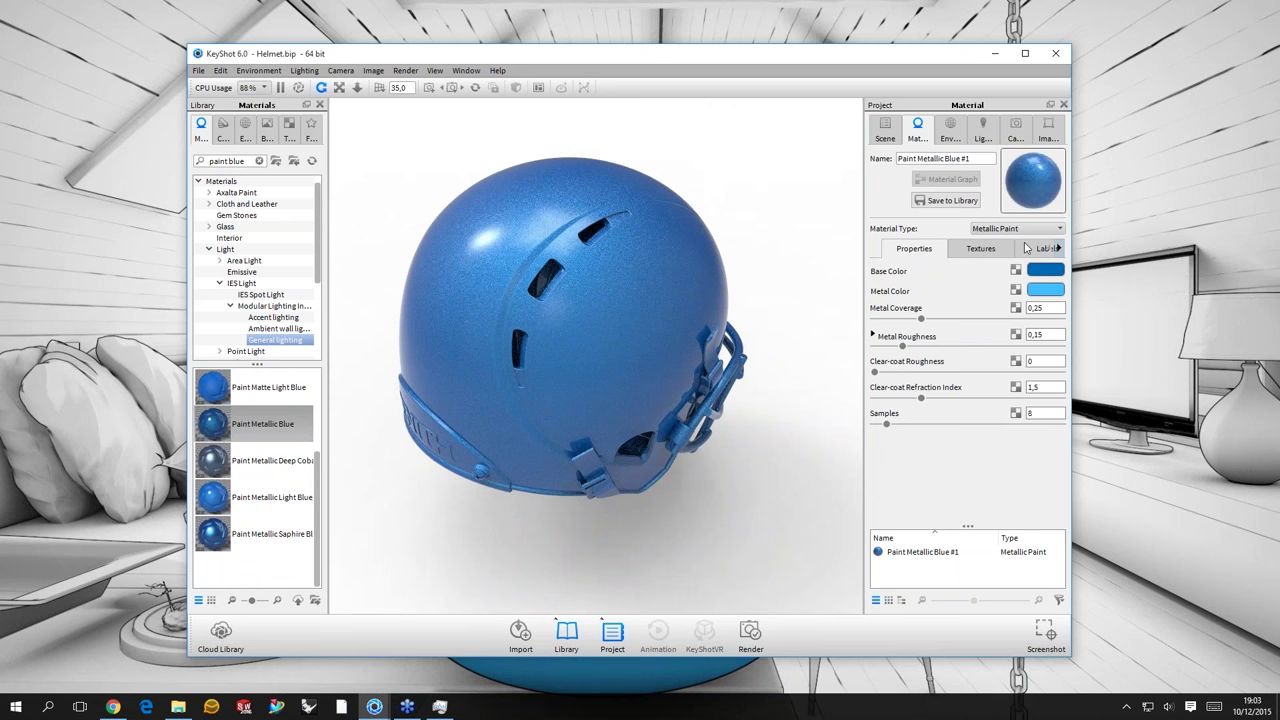
# - Orbit to view the helmet's top and show the material's empty Labels list
pyautogui.moveTo(482, 249); pyautogui.dragTo(658, 296)
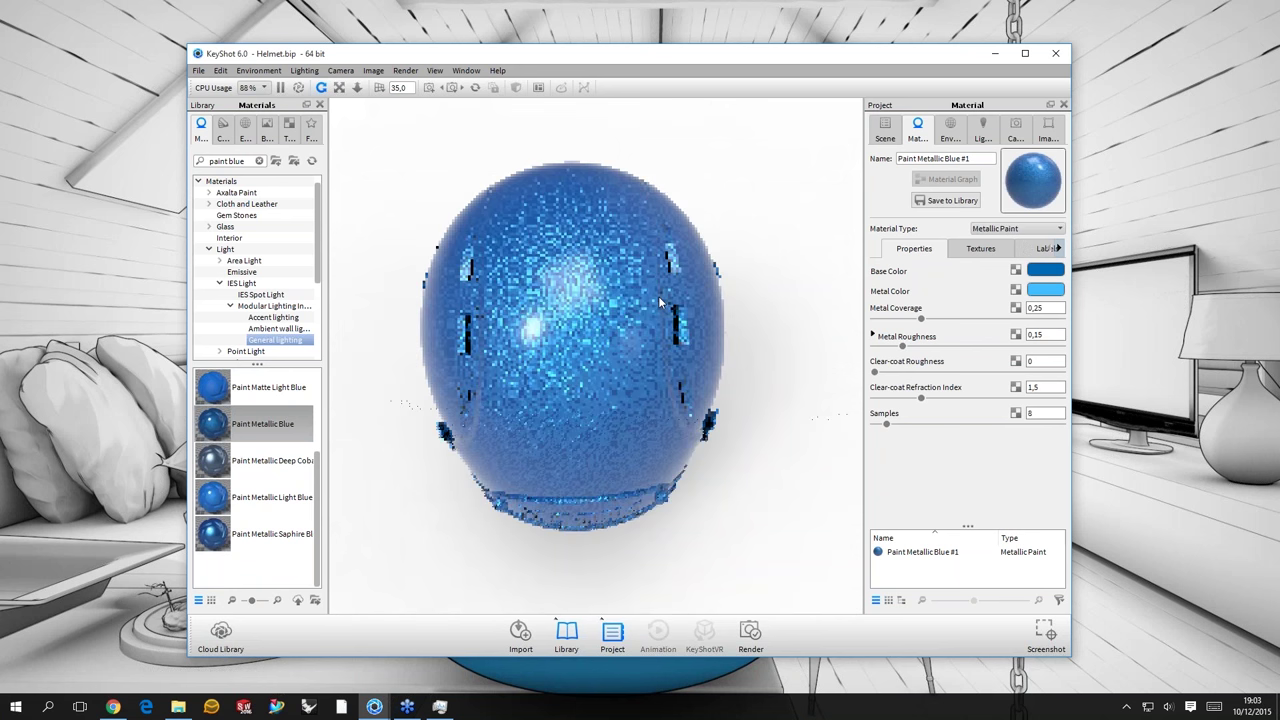
pyautogui.scroll(2, 658, 296)
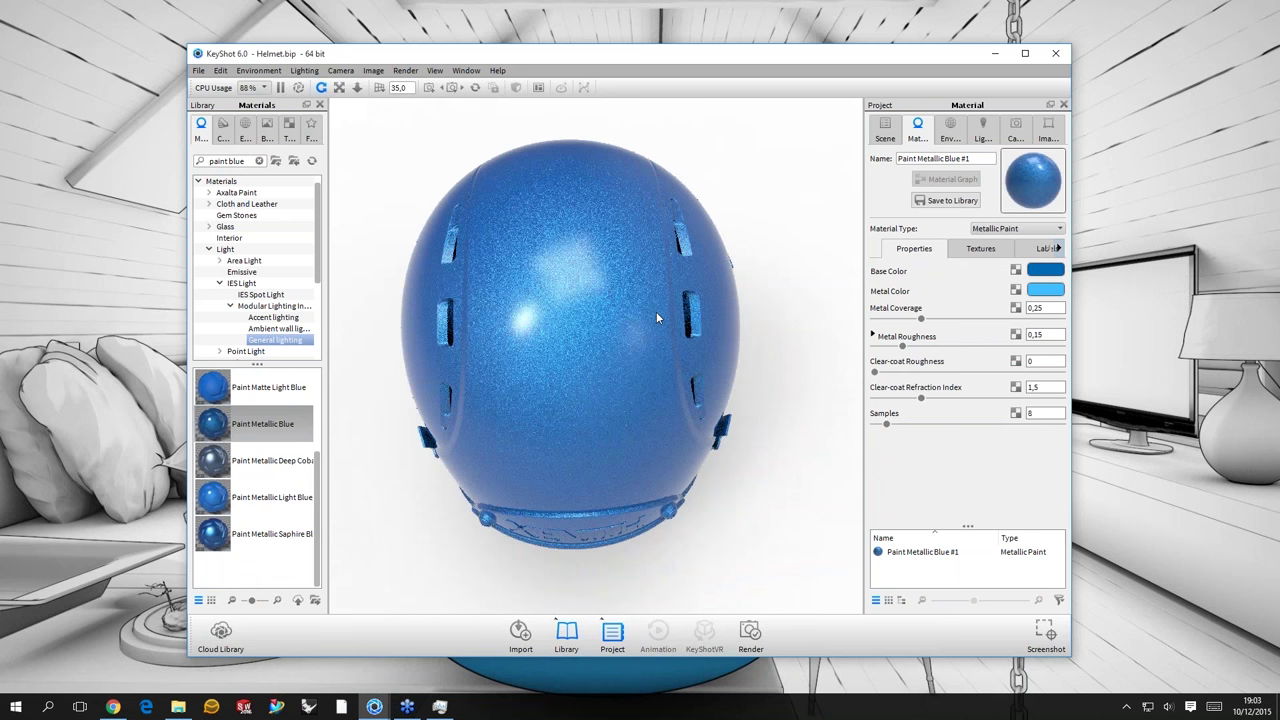
pyautogui.moveTo(657, 313); pyautogui.dragTo(676, 342)
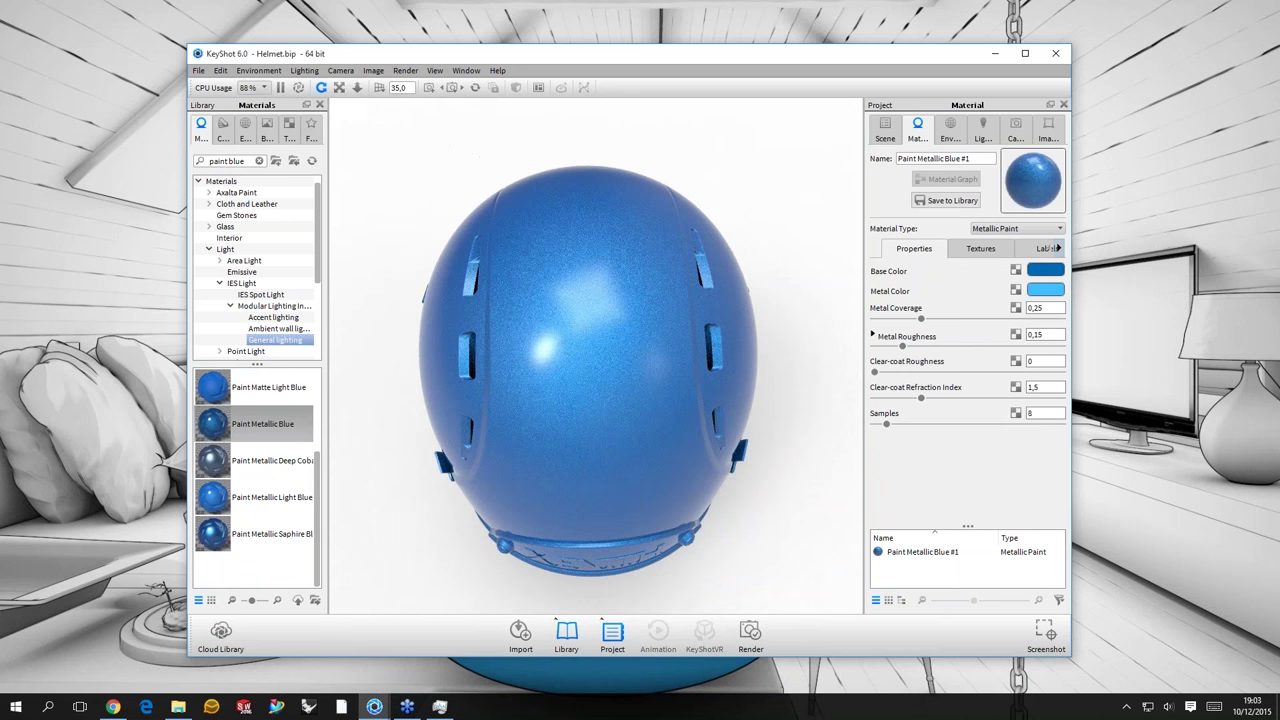
pyautogui.click(1045, 248)
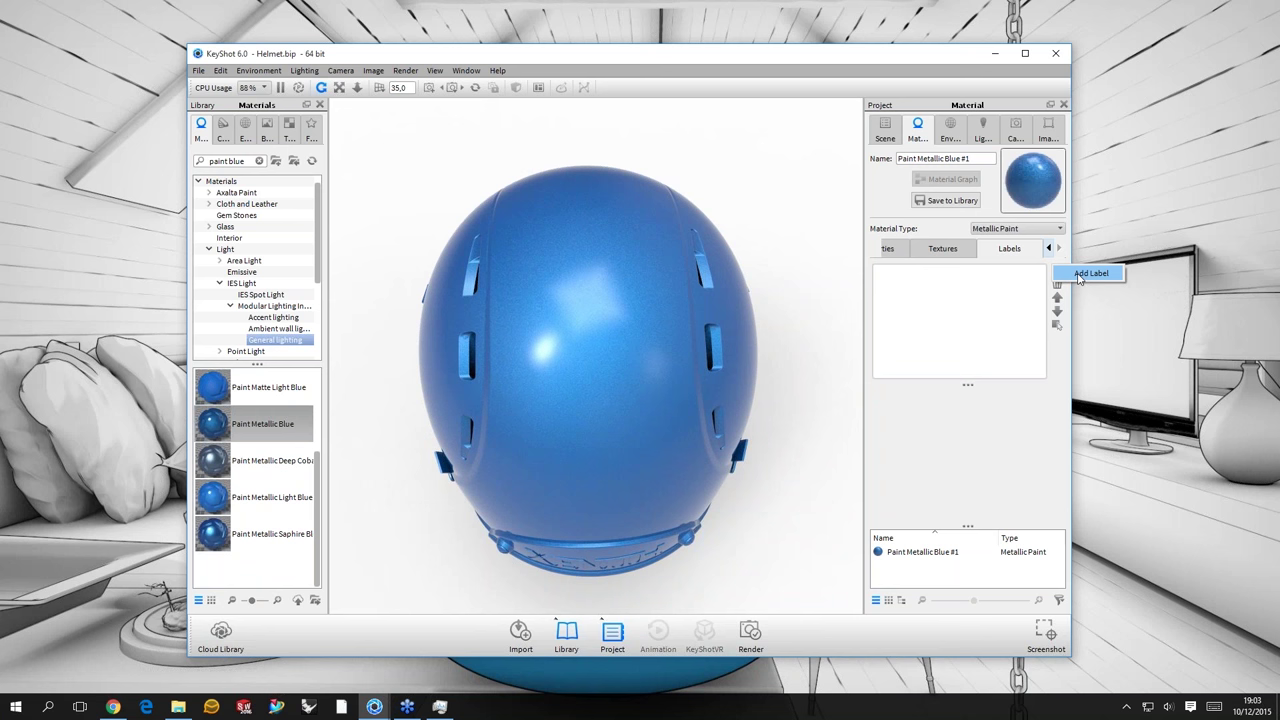
# - Add KeyShot 6 Icon.png from Textures > Labels, placed near the helmet's top centre
pyautogui.click(1080, 275)
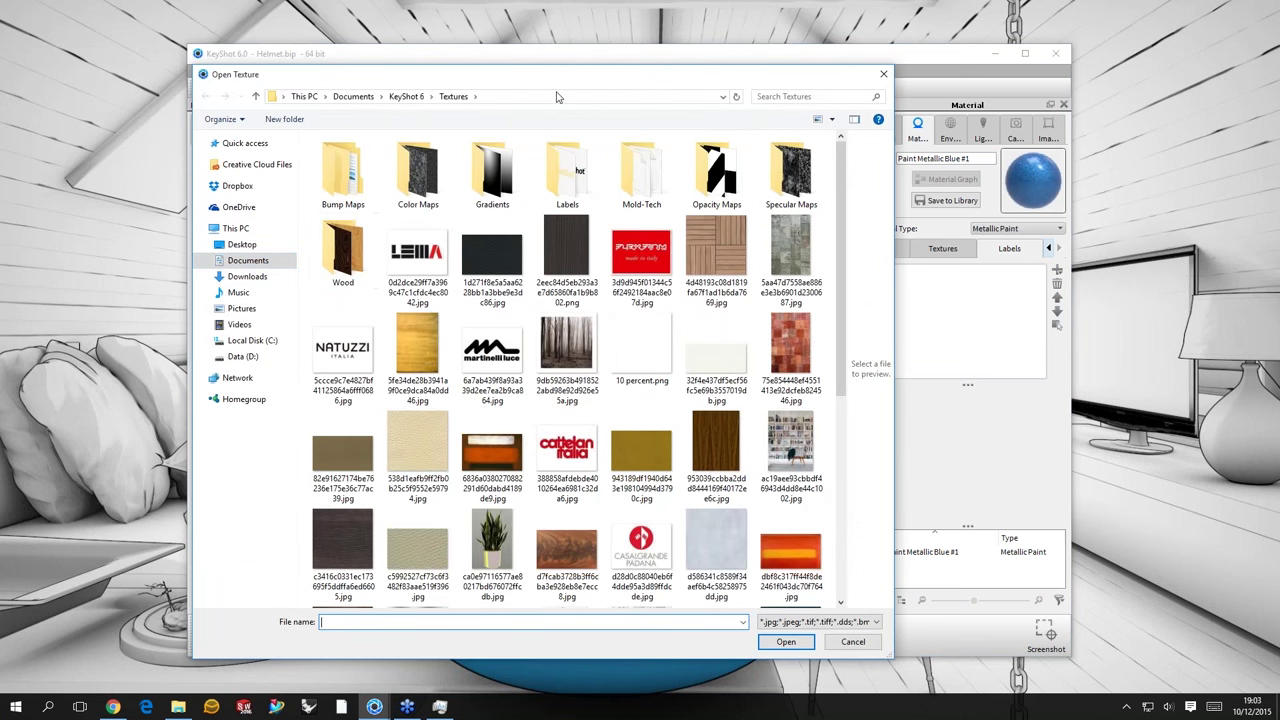
pyautogui.doubleClick(567, 172)
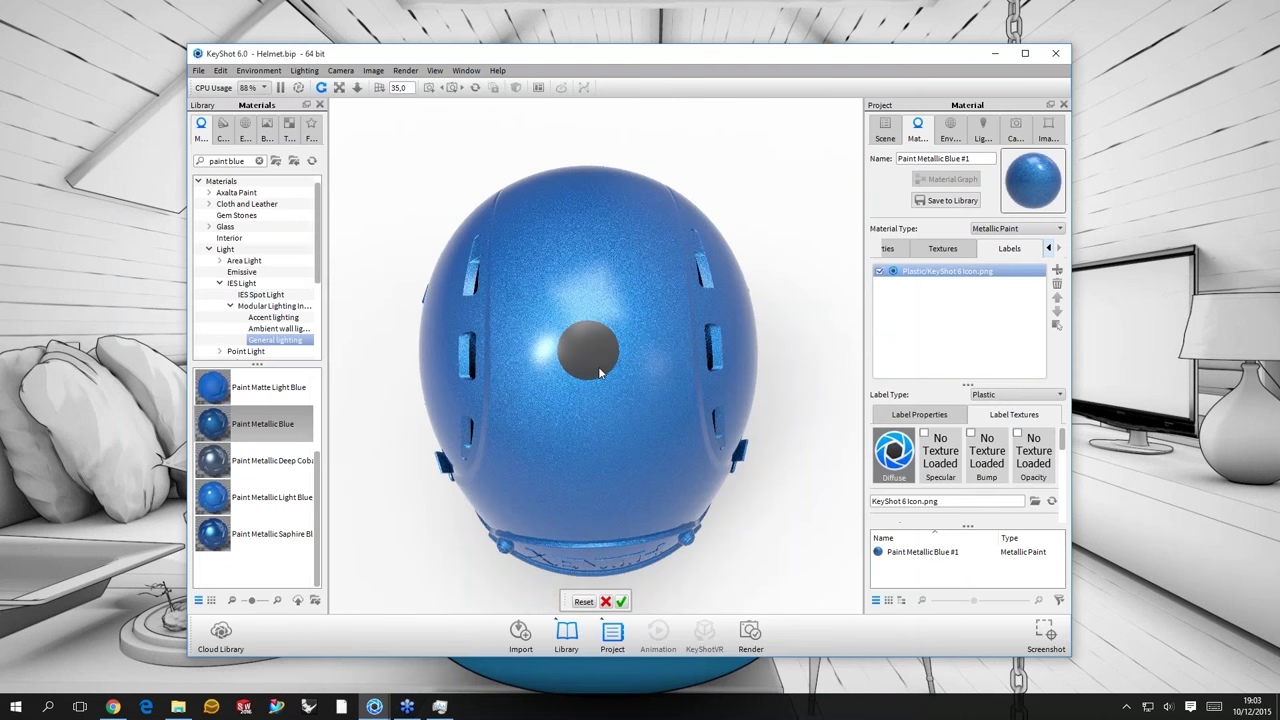
pyautogui.click(598, 370)
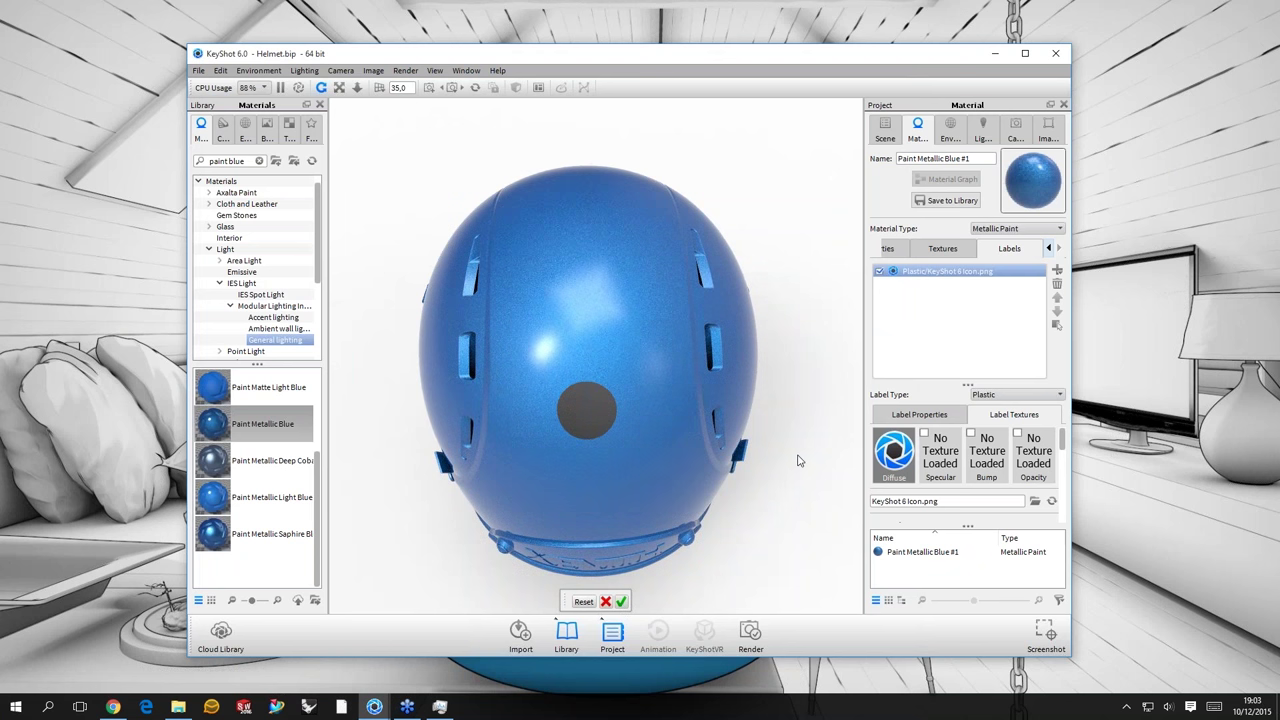
# - Set the icon label's projection depth to 10 so the logo shows fully
pyautogui.moveTo(798, 460); pyautogui.dragTo(1065, 440)
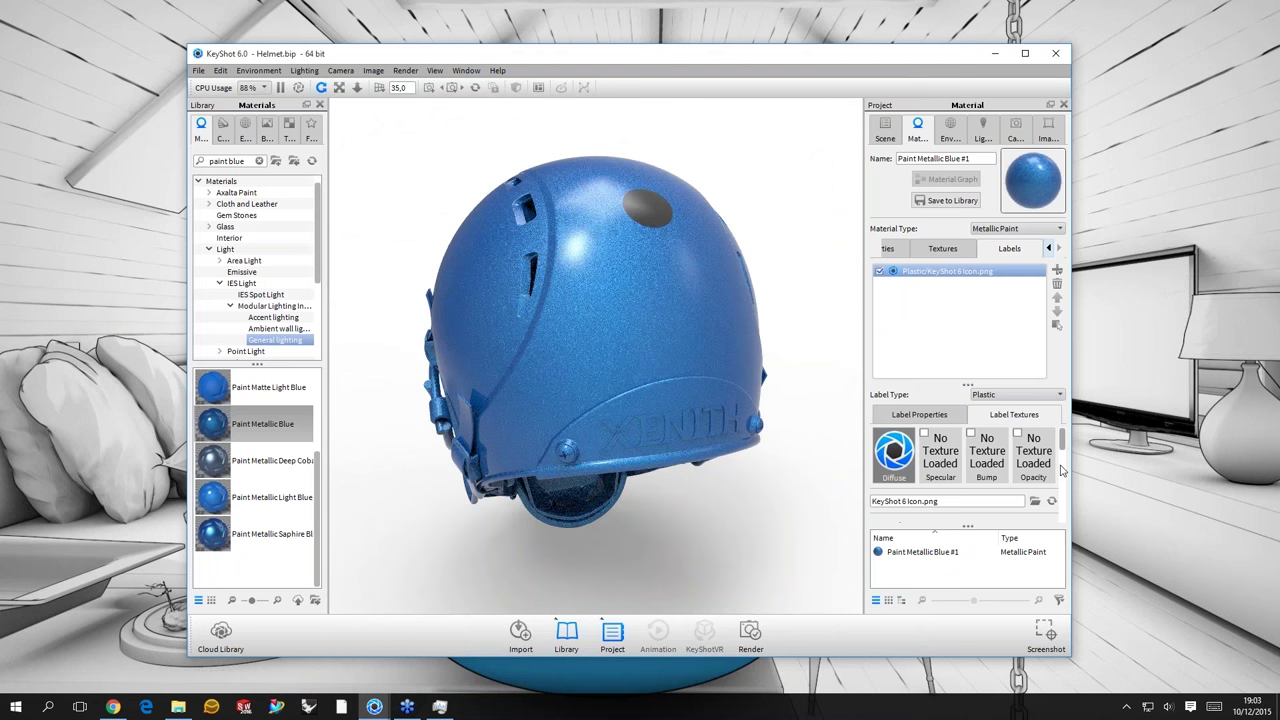
pyautogui.scroll(-3, 1062, 470)
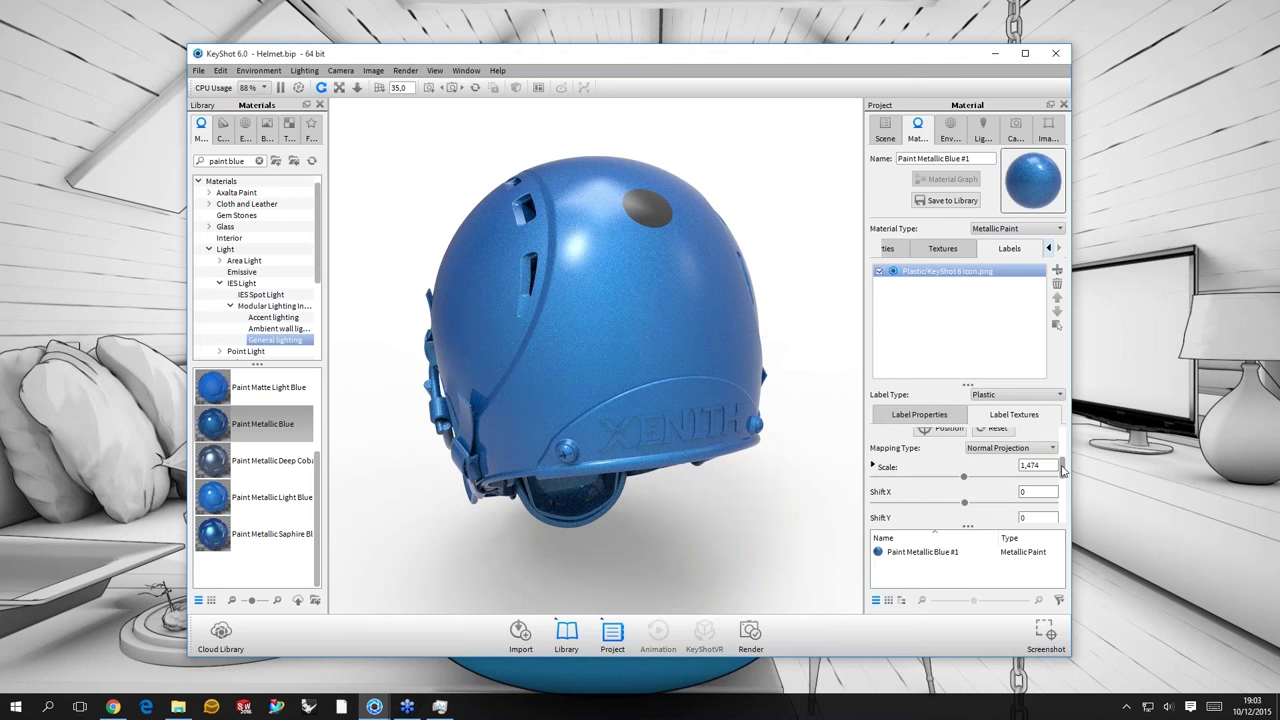
pyautogui.scroll(-1, 1062, 472)
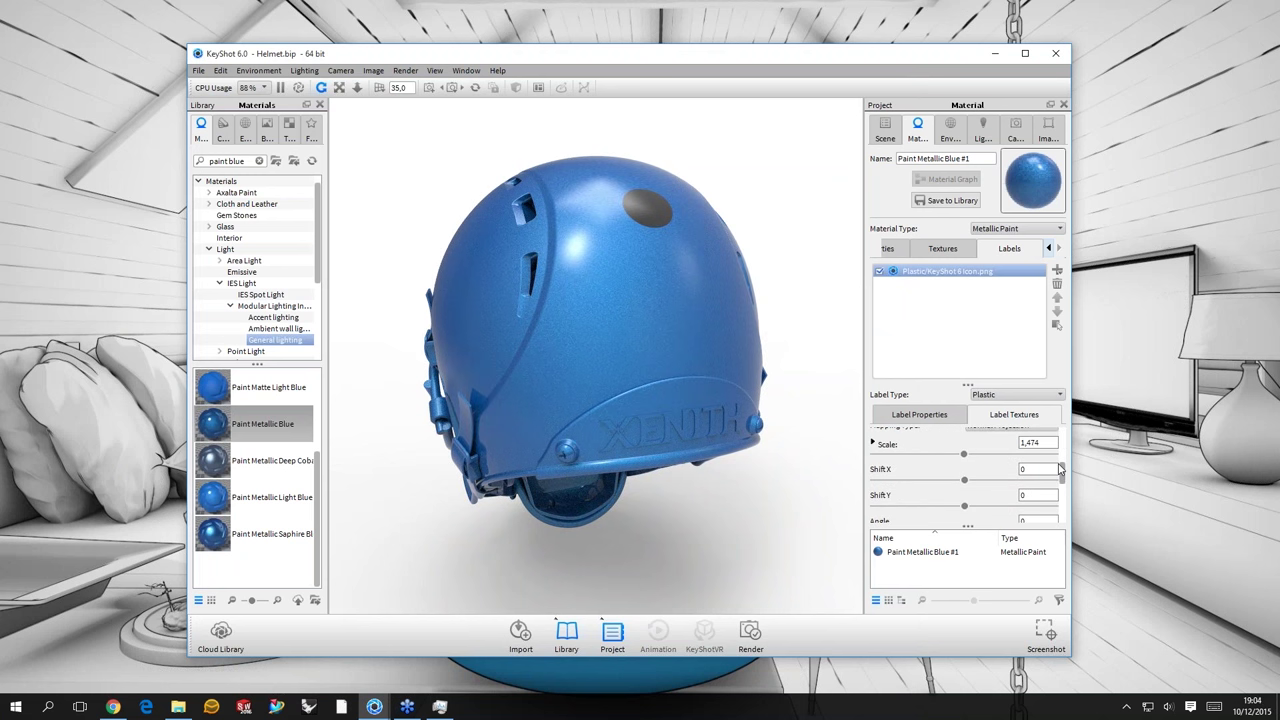
pyautogui.scroll(1, 1061, 469)
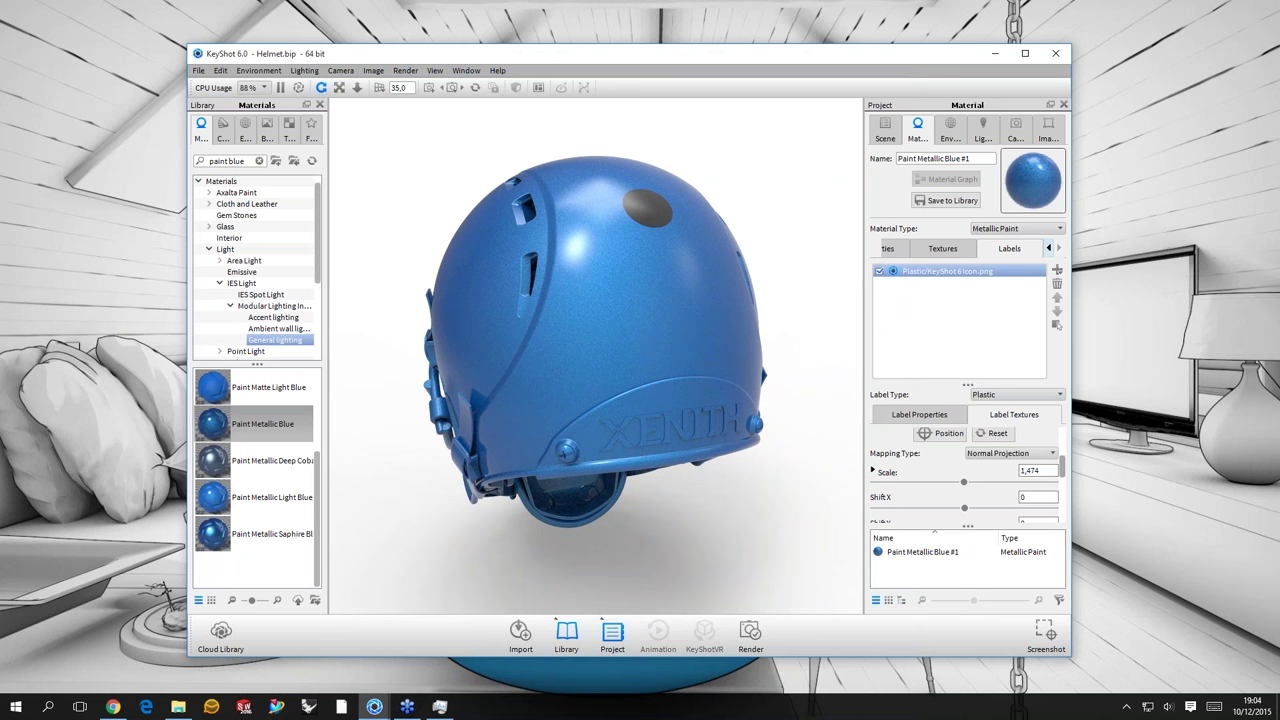
pyautogui.scroll(-3, 1036, 502)
pyautogui.click(1036, 502)
pyautogui.write('0')
pyautogui.press('Return')
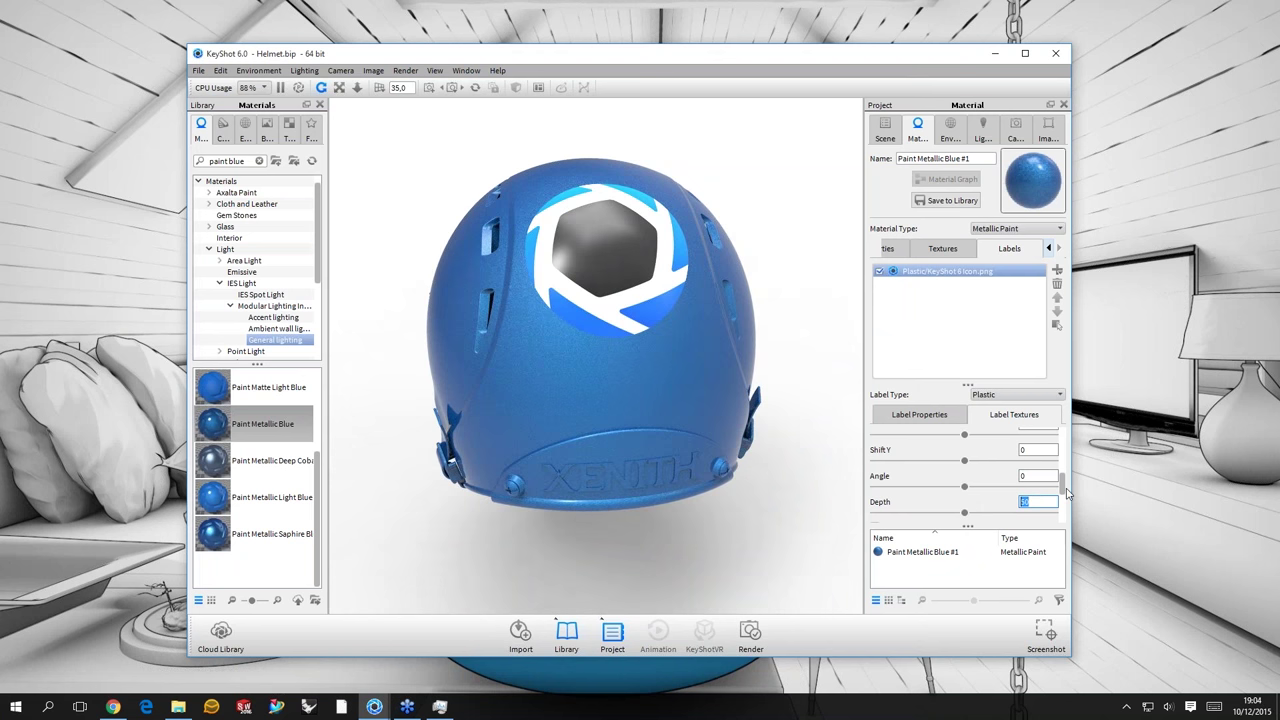
# - Shrink the label scale to 0,75 and orbit to face the logo
pyautogui.scroll(2, 963, 473)
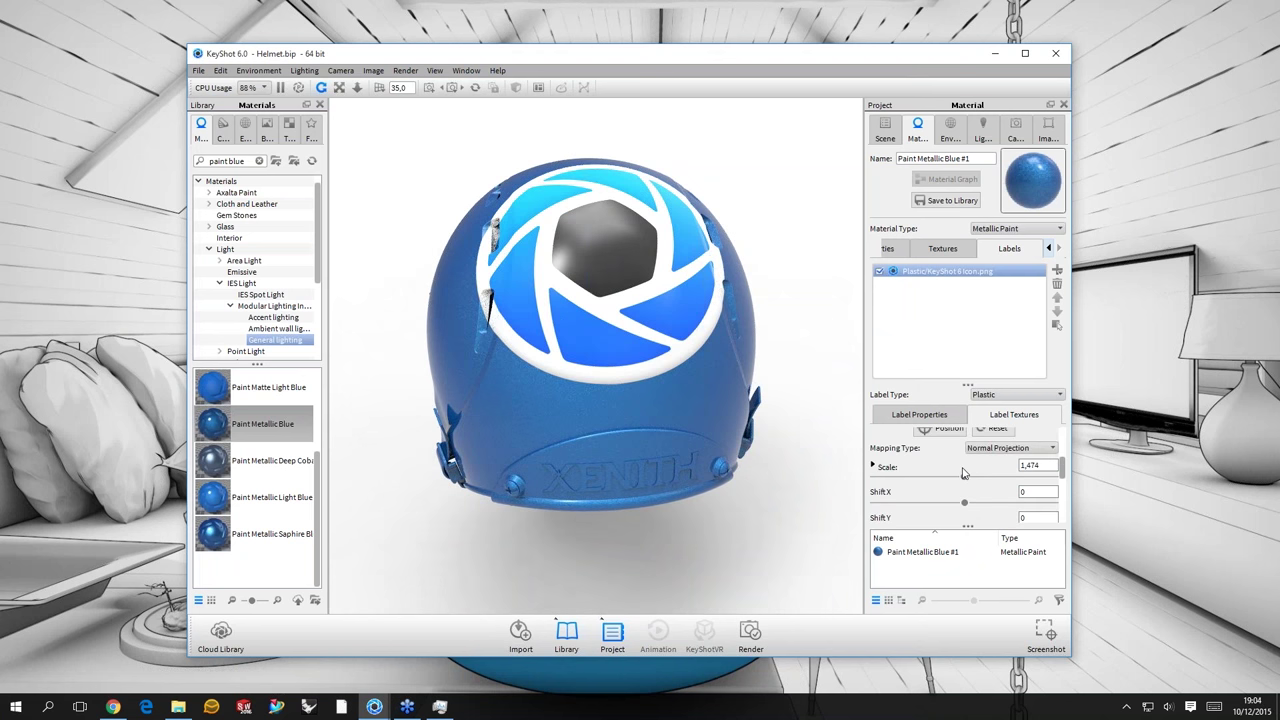
pyautogui.moveTo(963, 473); pyautogui.dragTo(970, 470)
pyautogui.write(',5')
pyautogui.press('Return')
pyautogui.moveTo(698, 245); pyautogui.dragTo(731, 187)
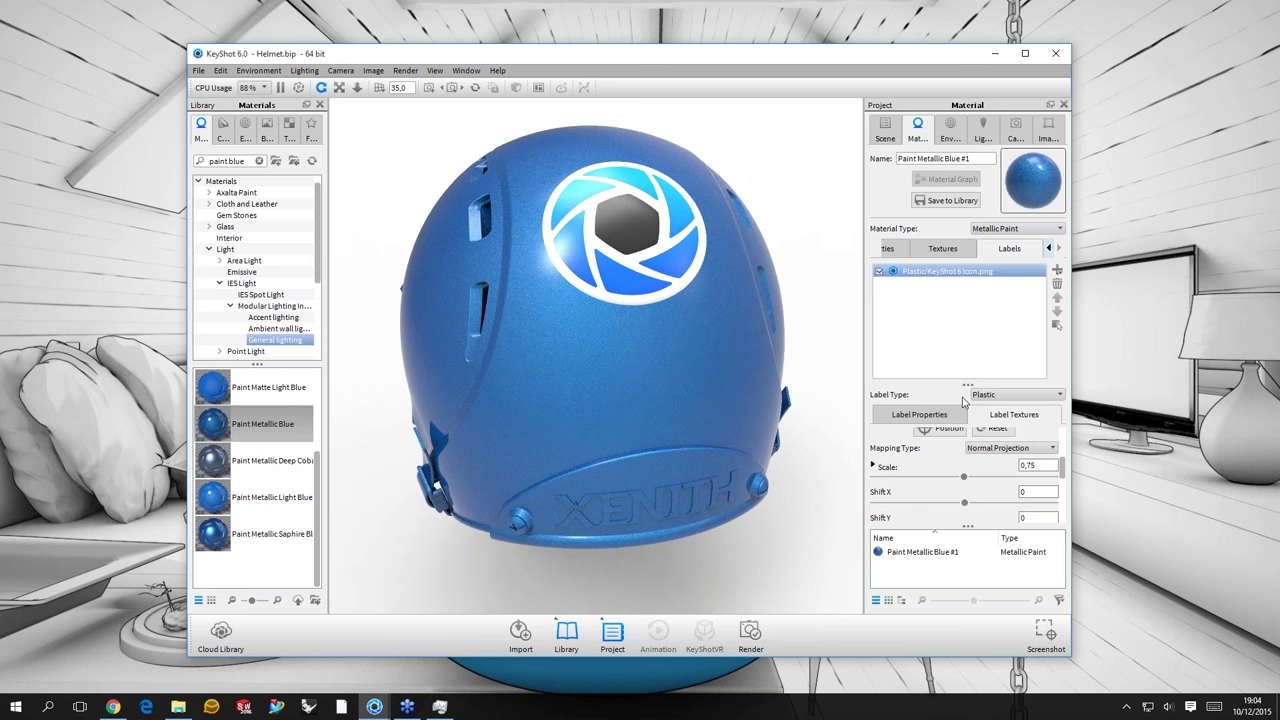
# - Select the KeyShot 6 Icon label to show its Plastic type and texture settings
pyautogui.click(949, 305)
pyautogui.click(941, 276)
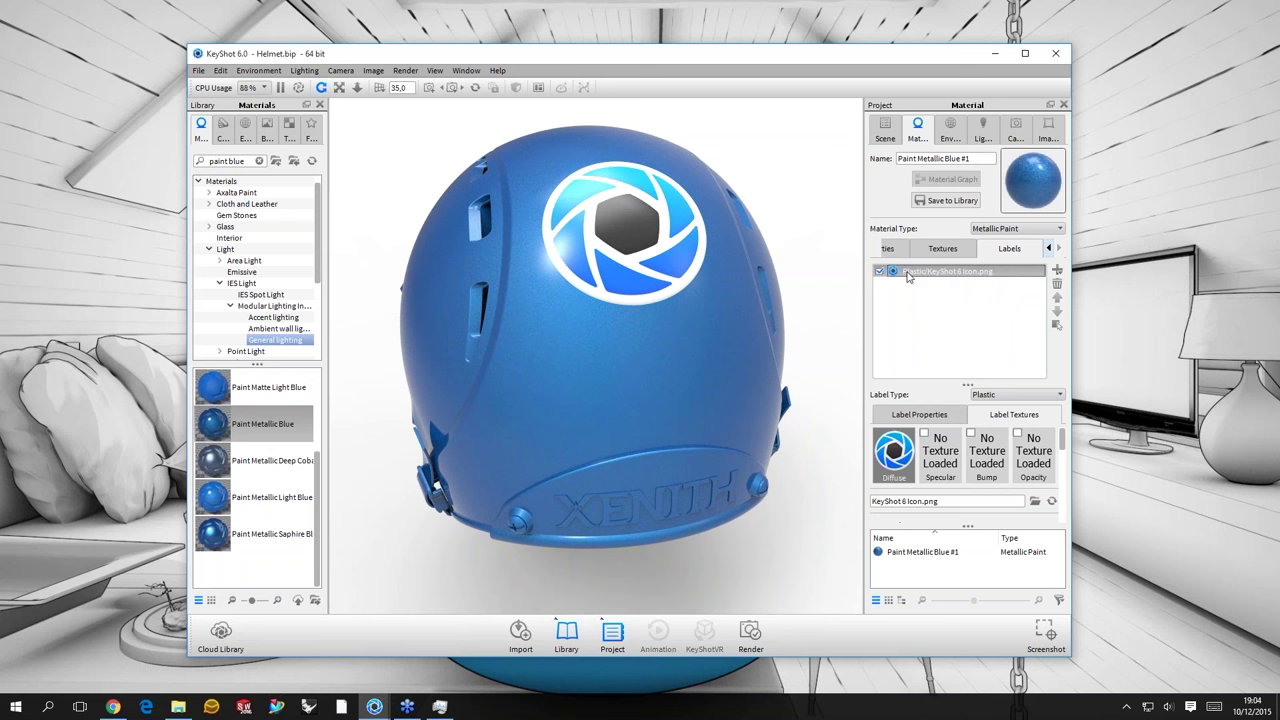
pyautogui.moveTo(906, 279)
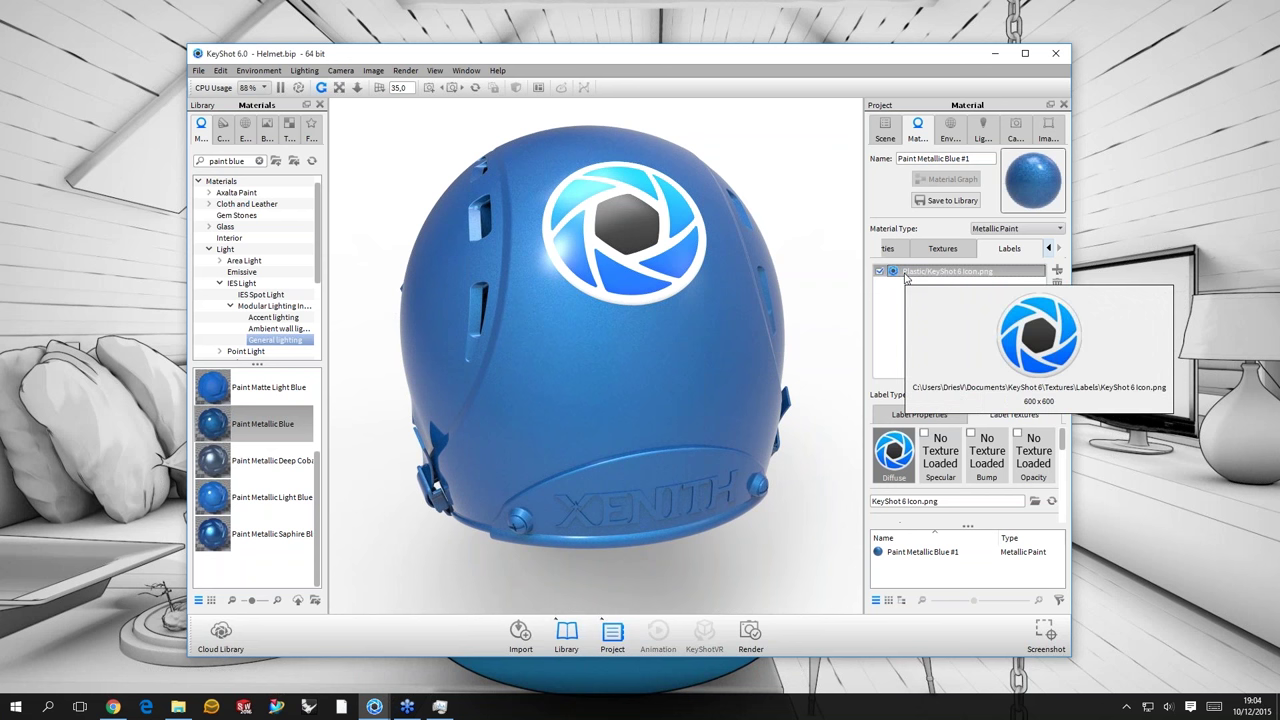
pyautogui.click(907, 279)
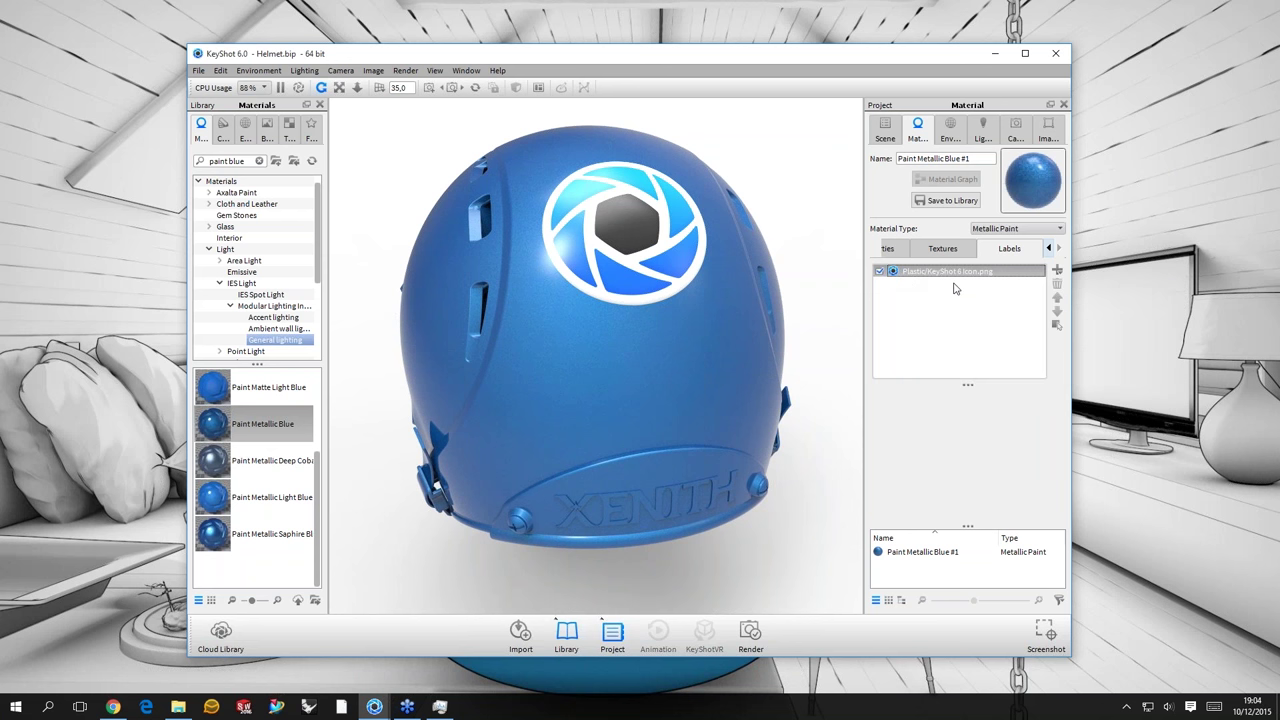
pyautogui.click(1020, 271)
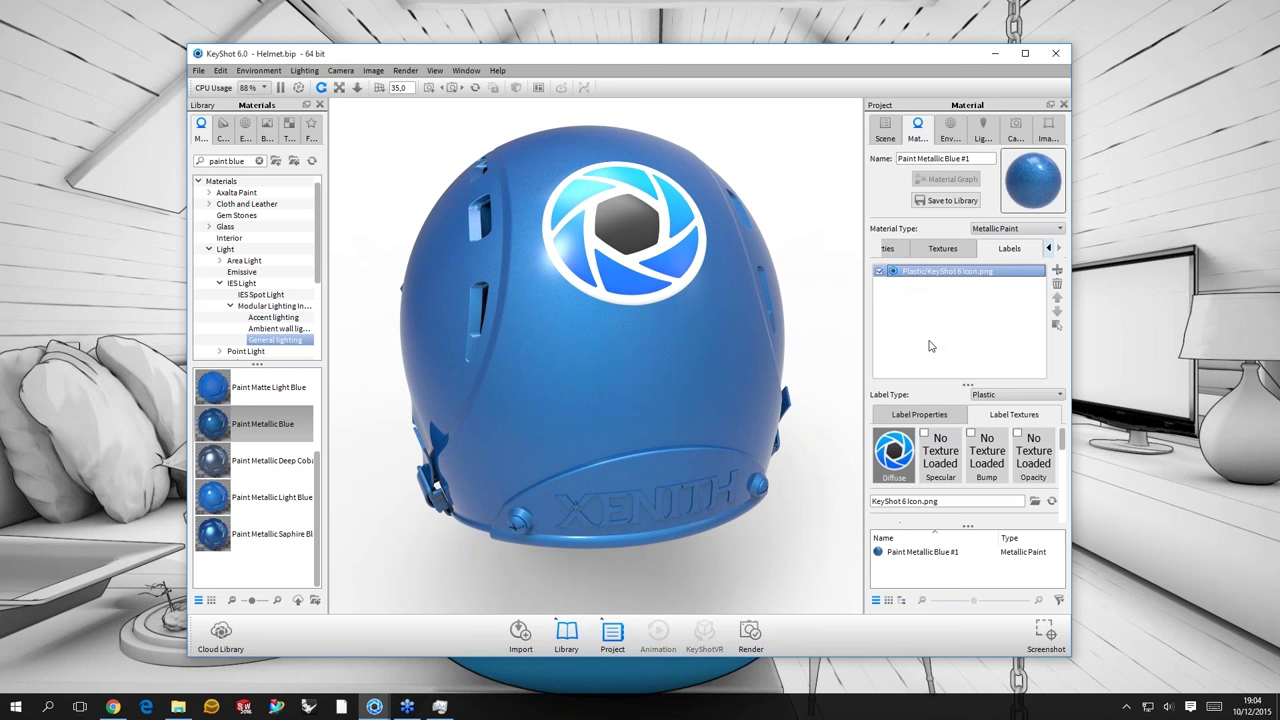
pyautogui.scroll(-1, 968, 433)
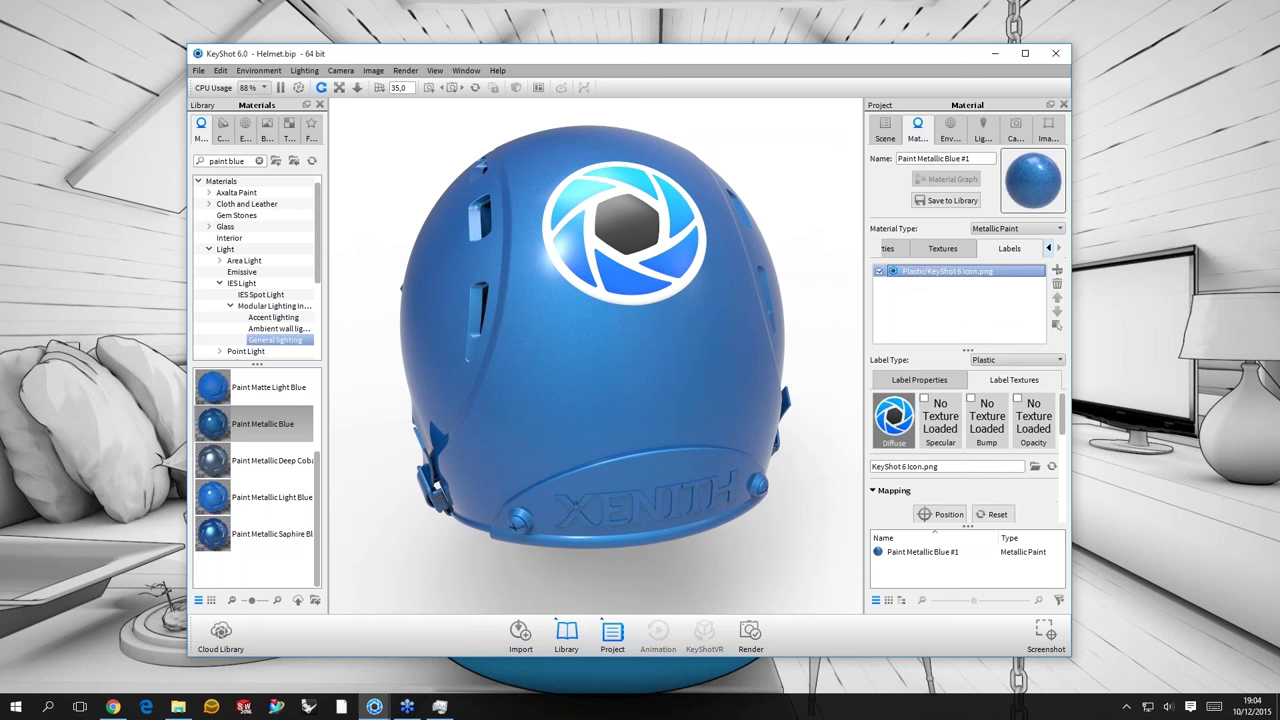
pyautogui.scroll(-1, 904, 352)
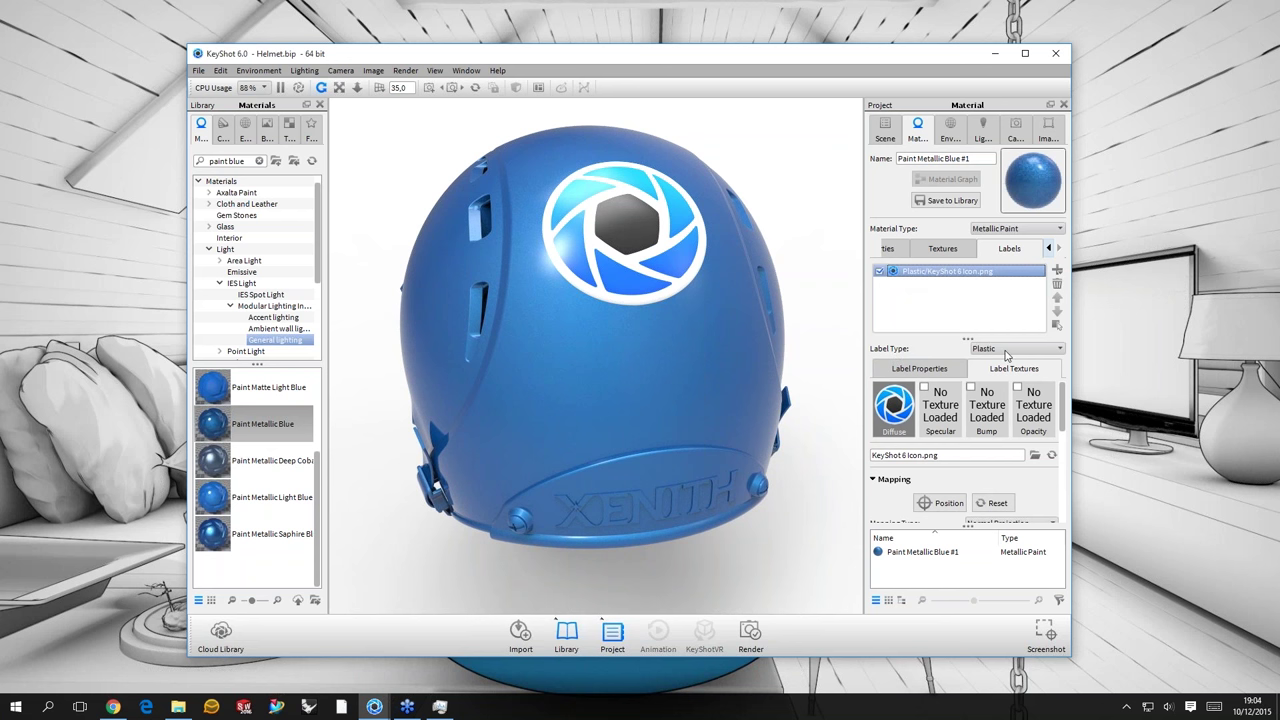
# - Change the logo label's Label Type to Metal
pyautogui.click(1006, 349)
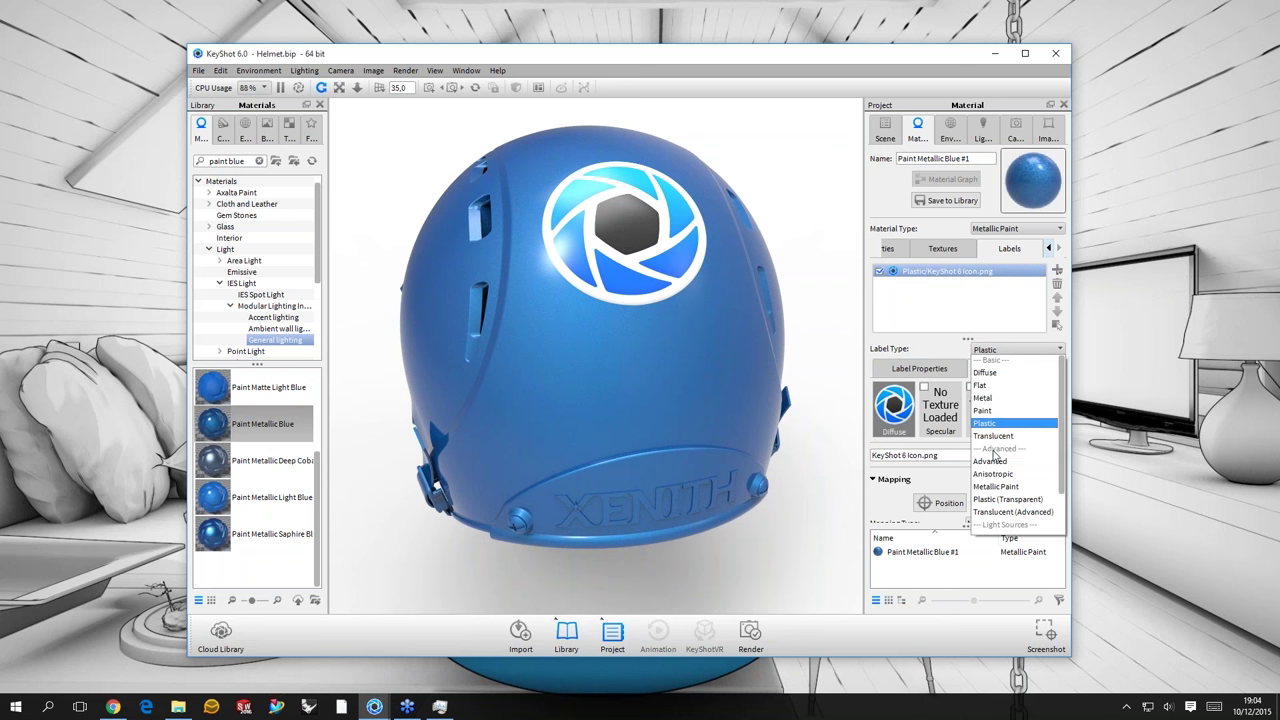
pyautogui.scroll(-2, 993, 397)
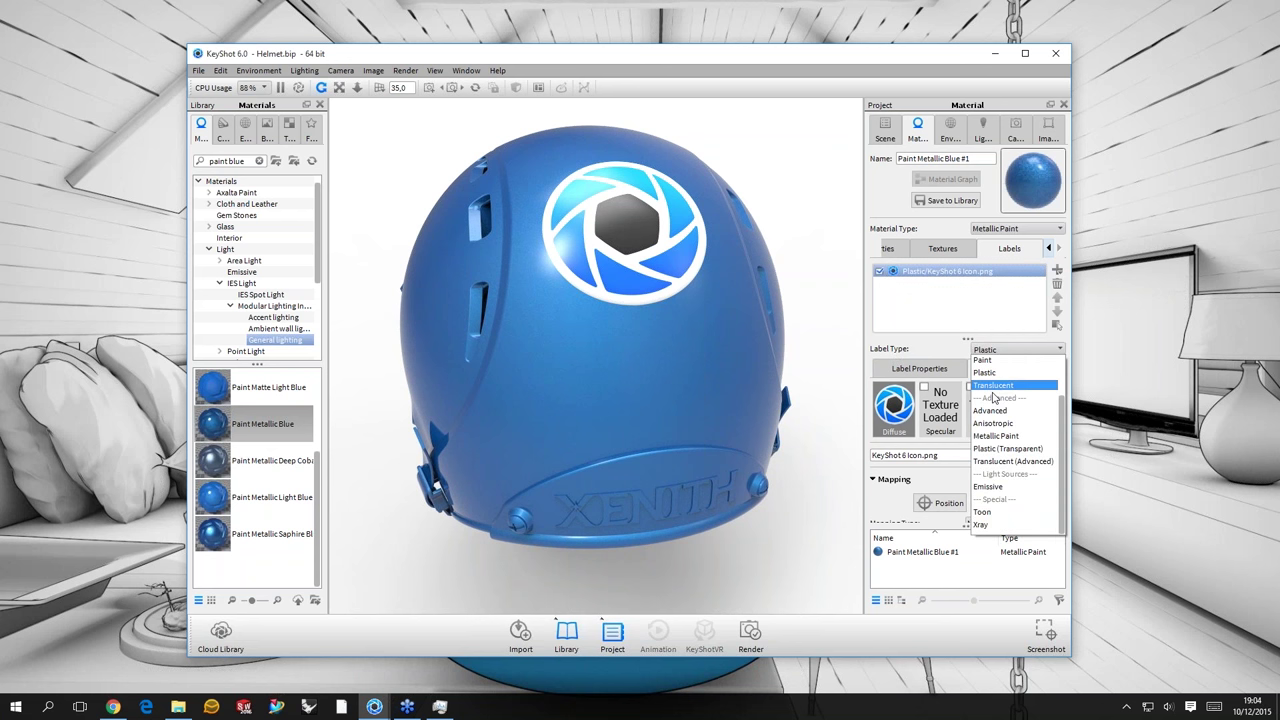
pyautogui.scroll(2, 993, 397)
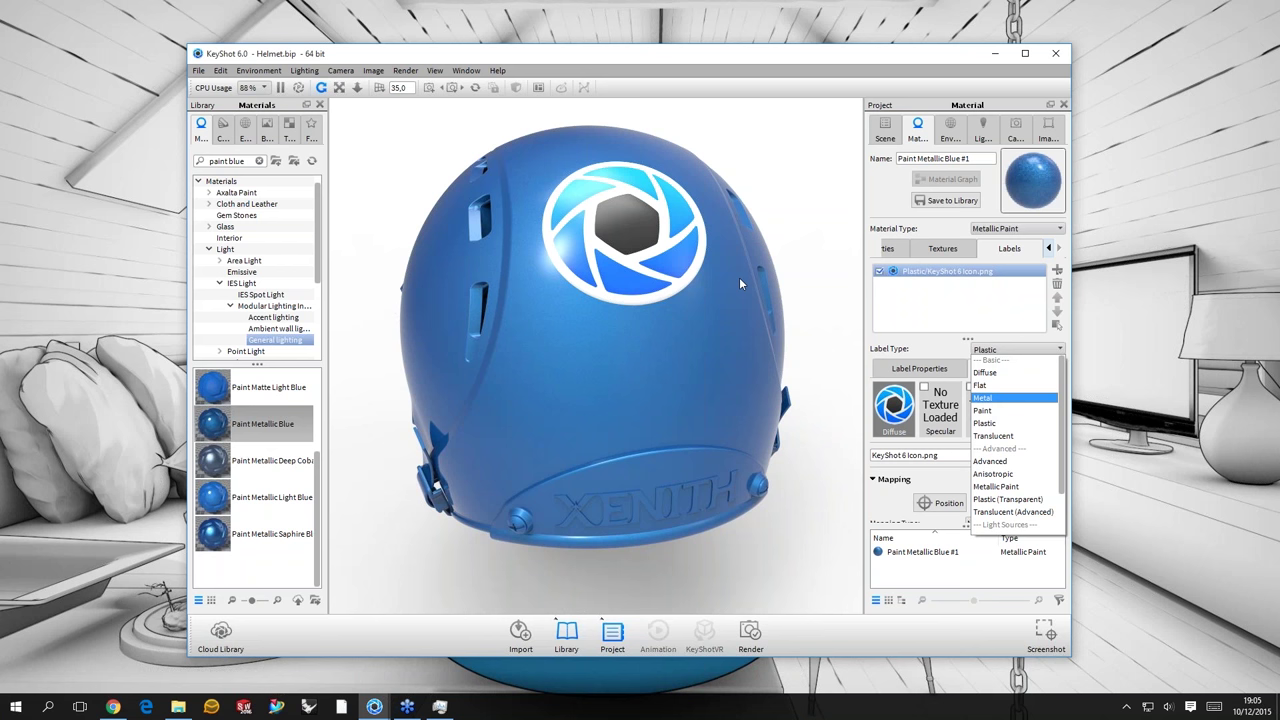
pyautogui.press('Return')
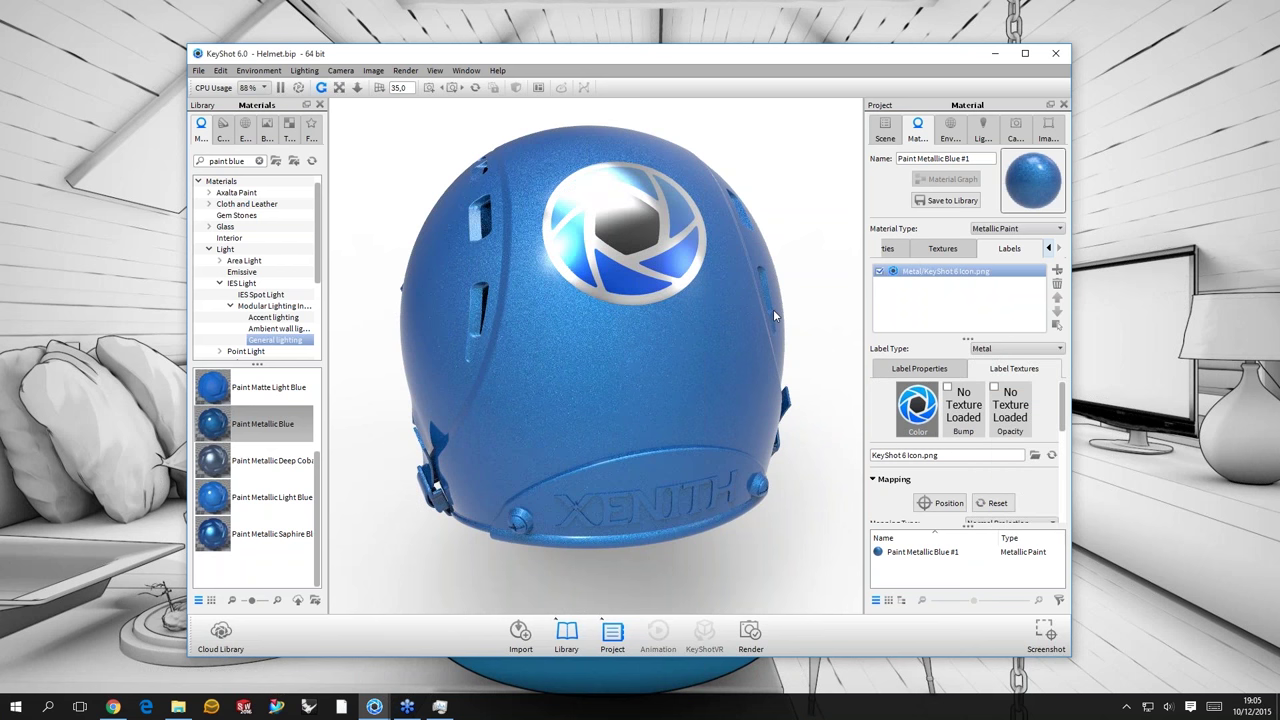
pyautogui.moveTo(773, 309); pyautogui.dragTo(893, 310)
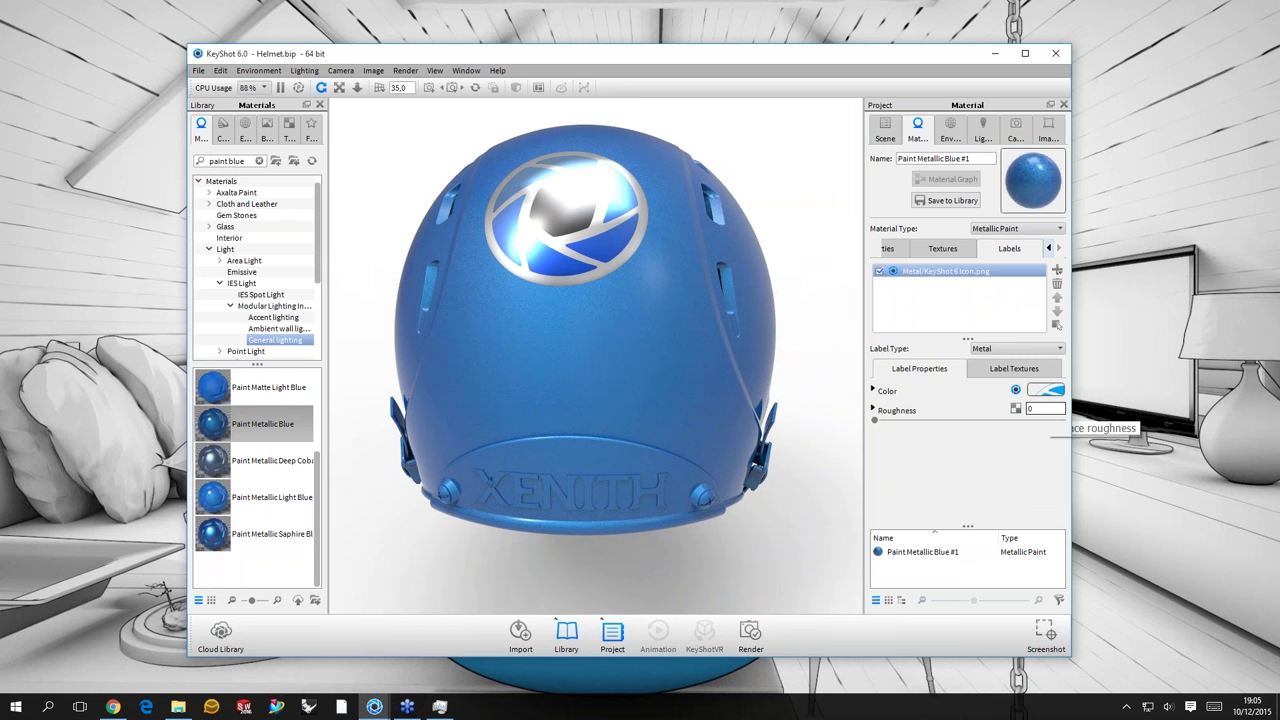
# - Try label roughness 0,05 then 0,1, orbiting to check the reflections
pyautogui.click(1040, 408)
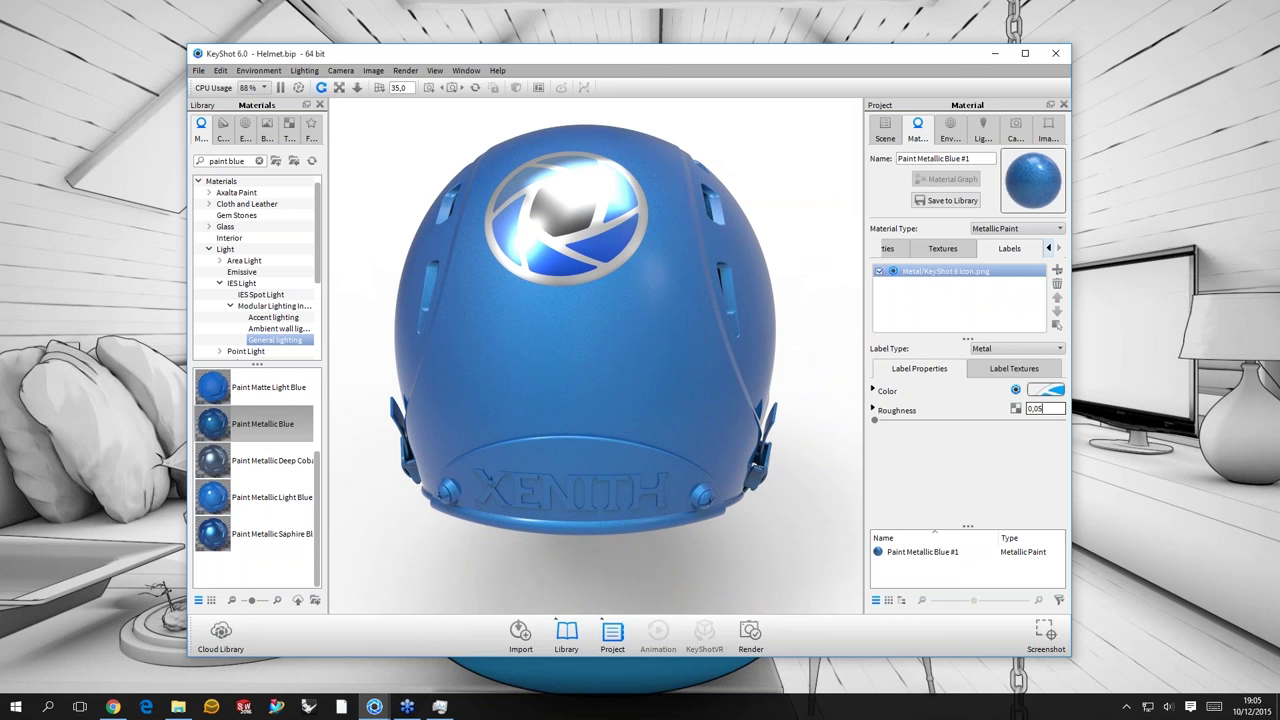
pyautogui.press('Return')
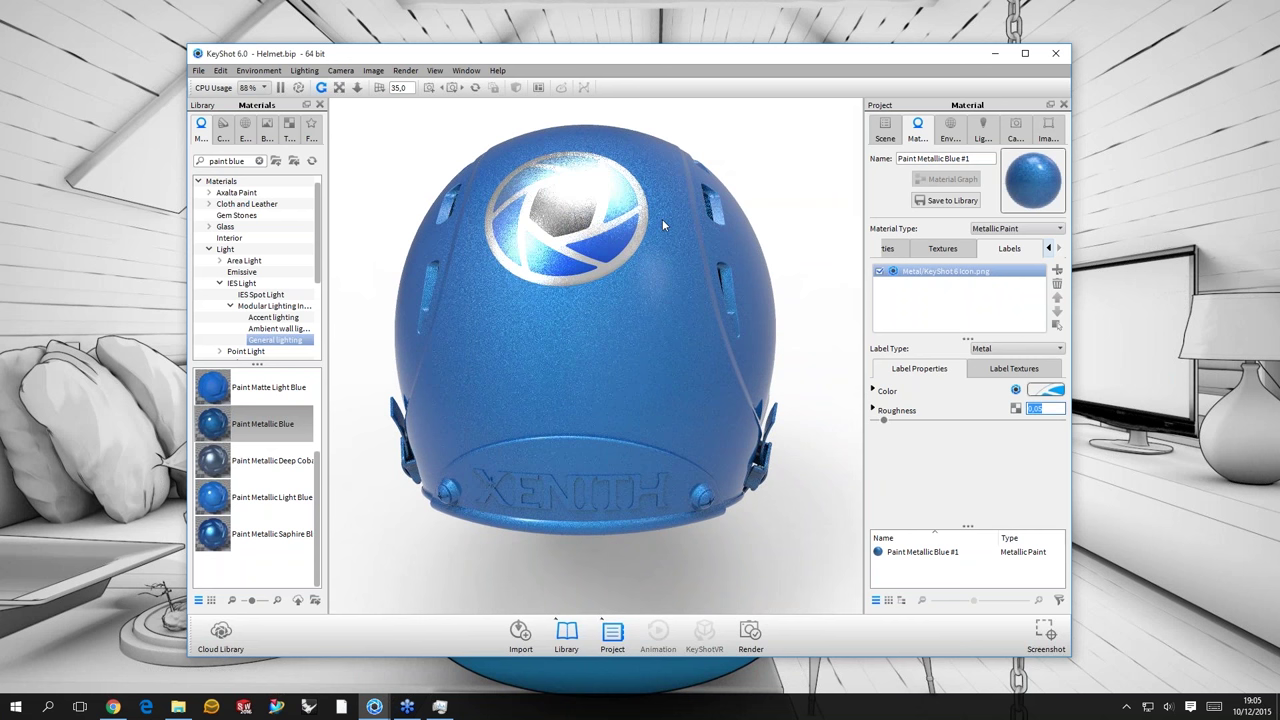
pyautogui.moveTo(662, 222); pyautogui.dragTo(740, 290)
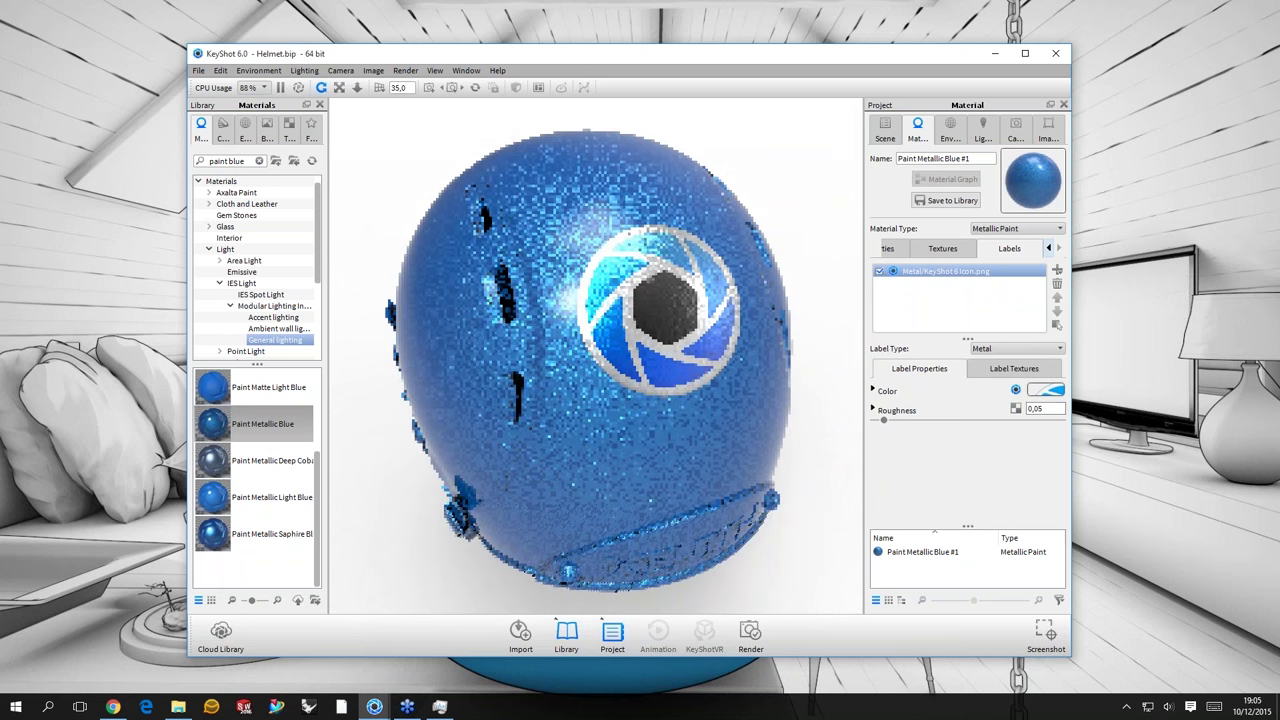
pyautogui.doubleClick(1045, 409)
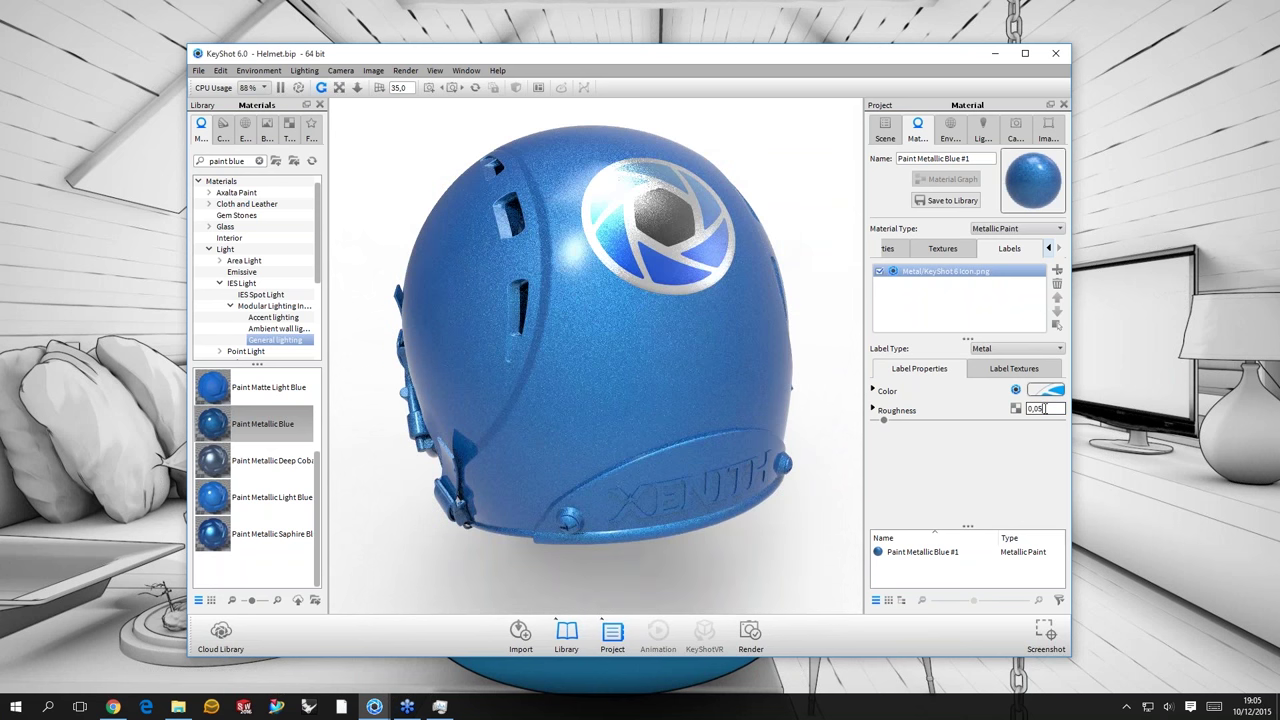
pyautogui.write('0,1')
pyautogui.press('Return')
pyautogui.moveTo(690, 240); pyautogui.dragTo(605, 308)
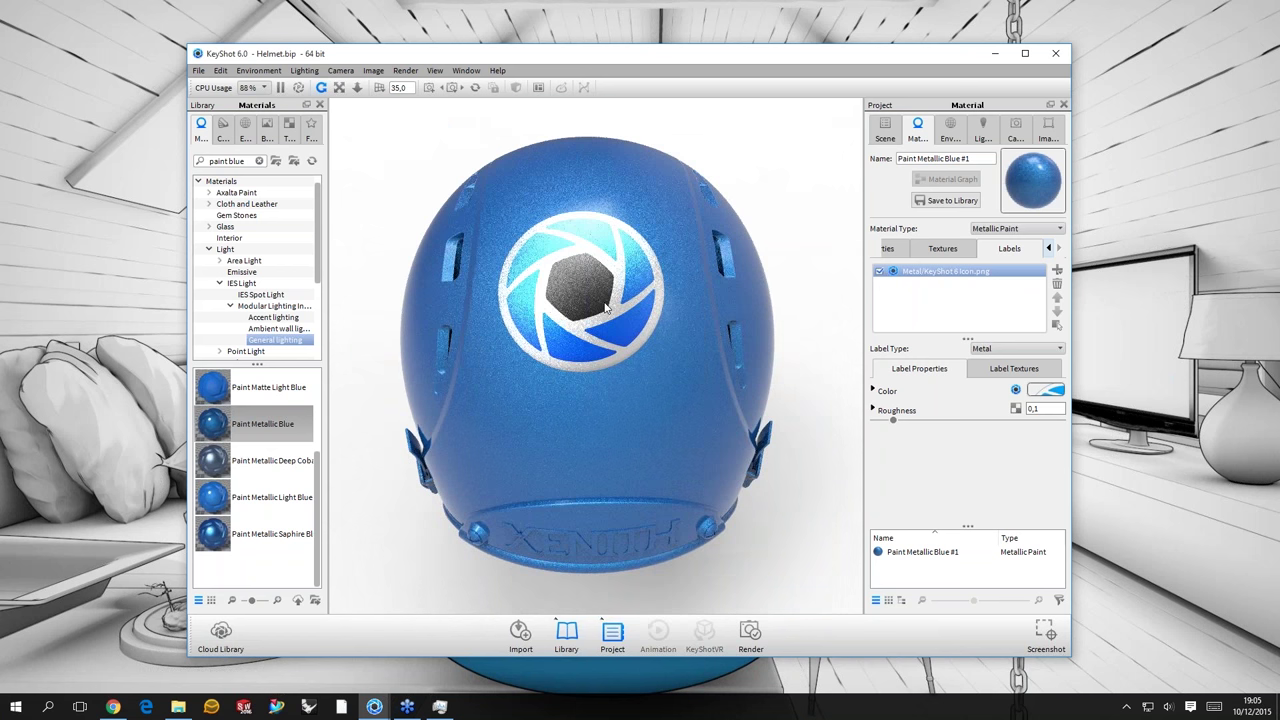
pyautogui.moveTo(636, 290); pyautogui.dragTo(496, 263)
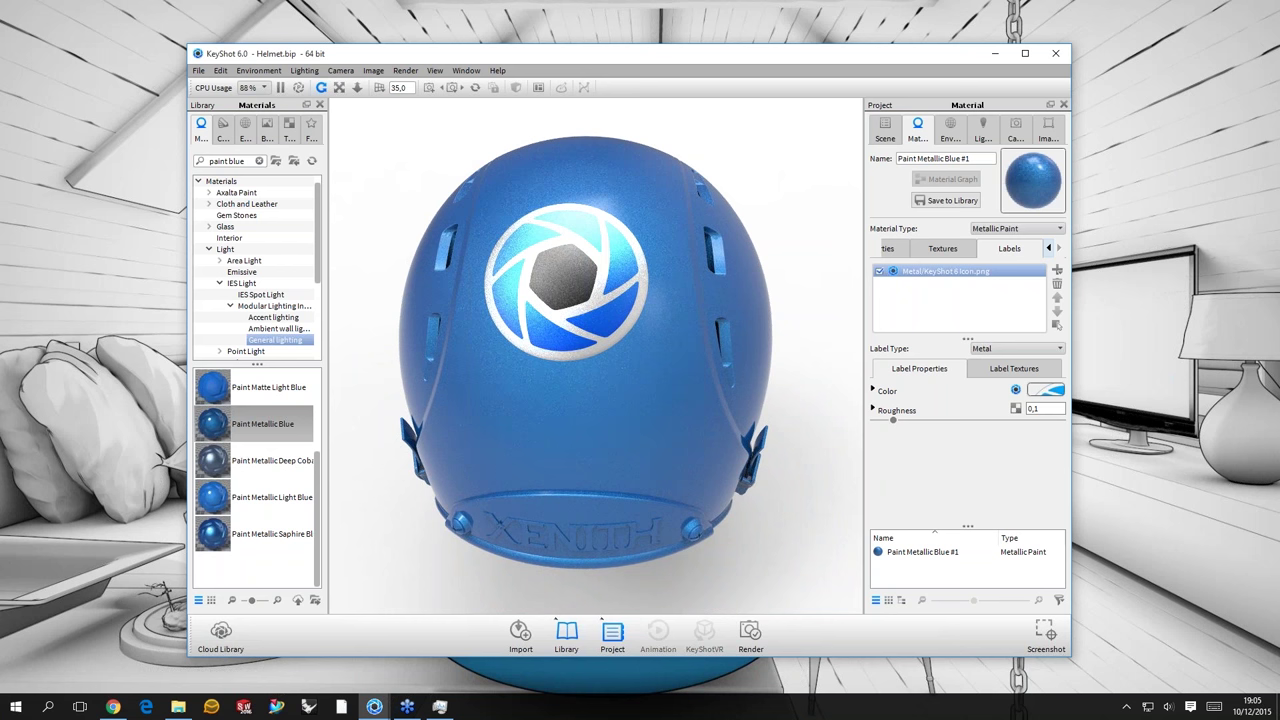
pyautogui.moveTo(565, 275); pyautogui.dragTo(545, 255)
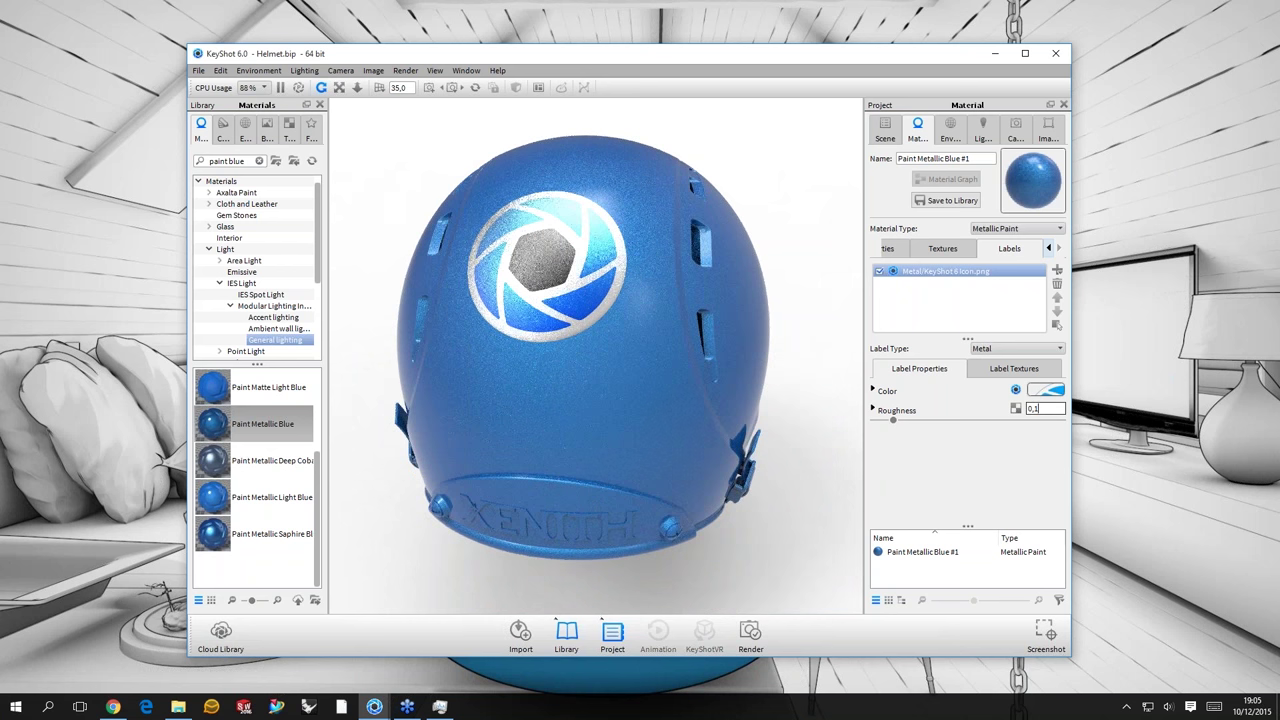
# - Set the label roughness to 0 for a glossy metal logo
pyautogui.press('BackSpace')
pyautogui.write('0')
pyautogui.press('Return')
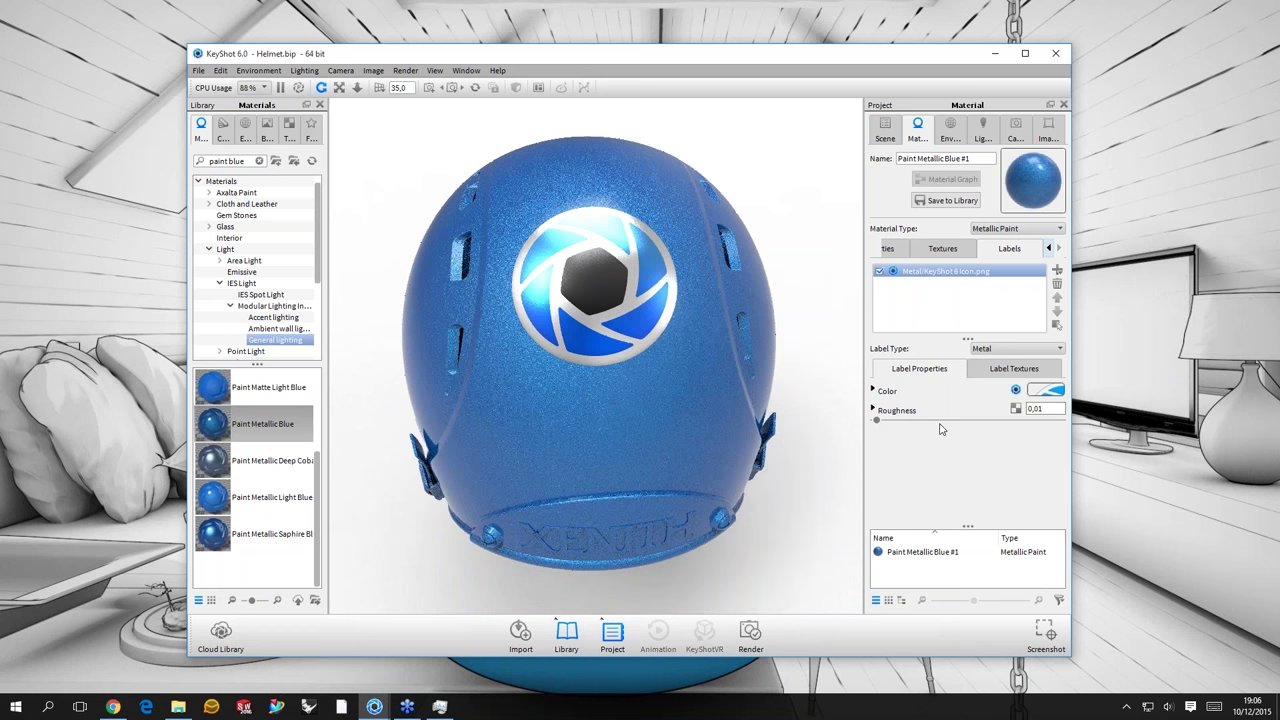
pyautogui.click(992, 368)
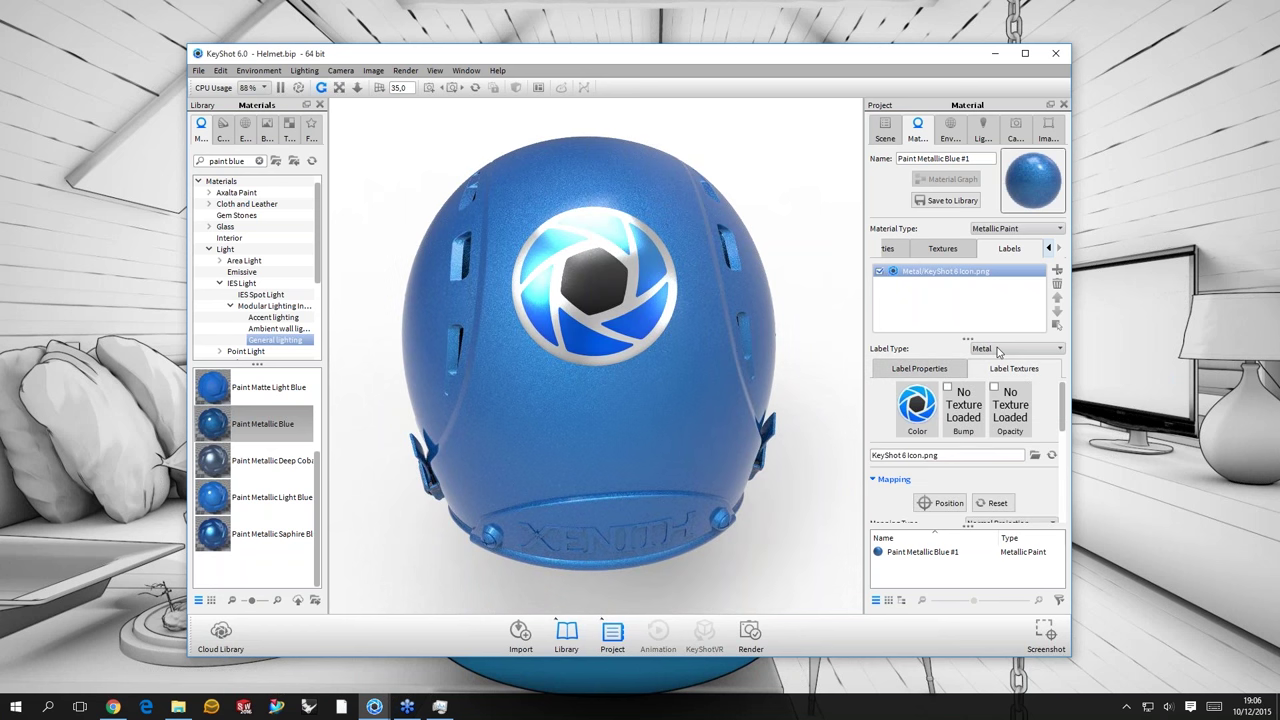
pyautogui.click(997, 350)
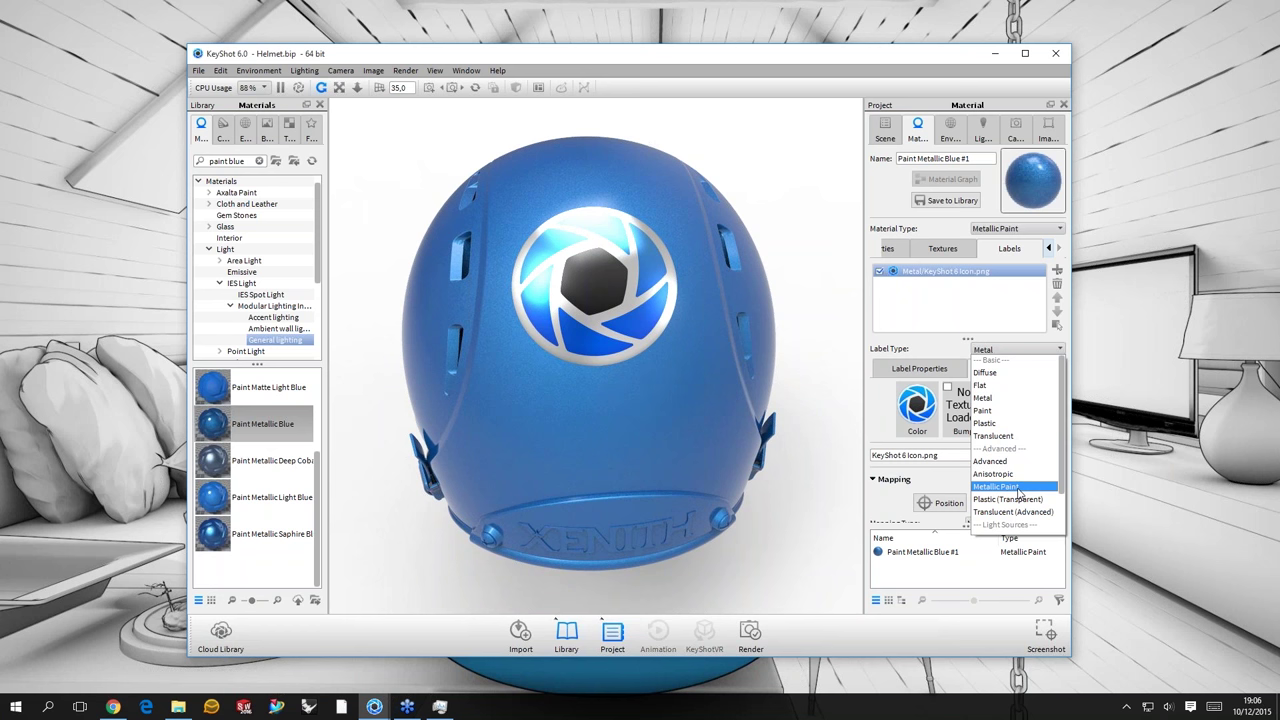
pyautogui.click(1017, 487)
pyautogui.moveTo(574, 334); pyautogui.dragTo(615, 320)
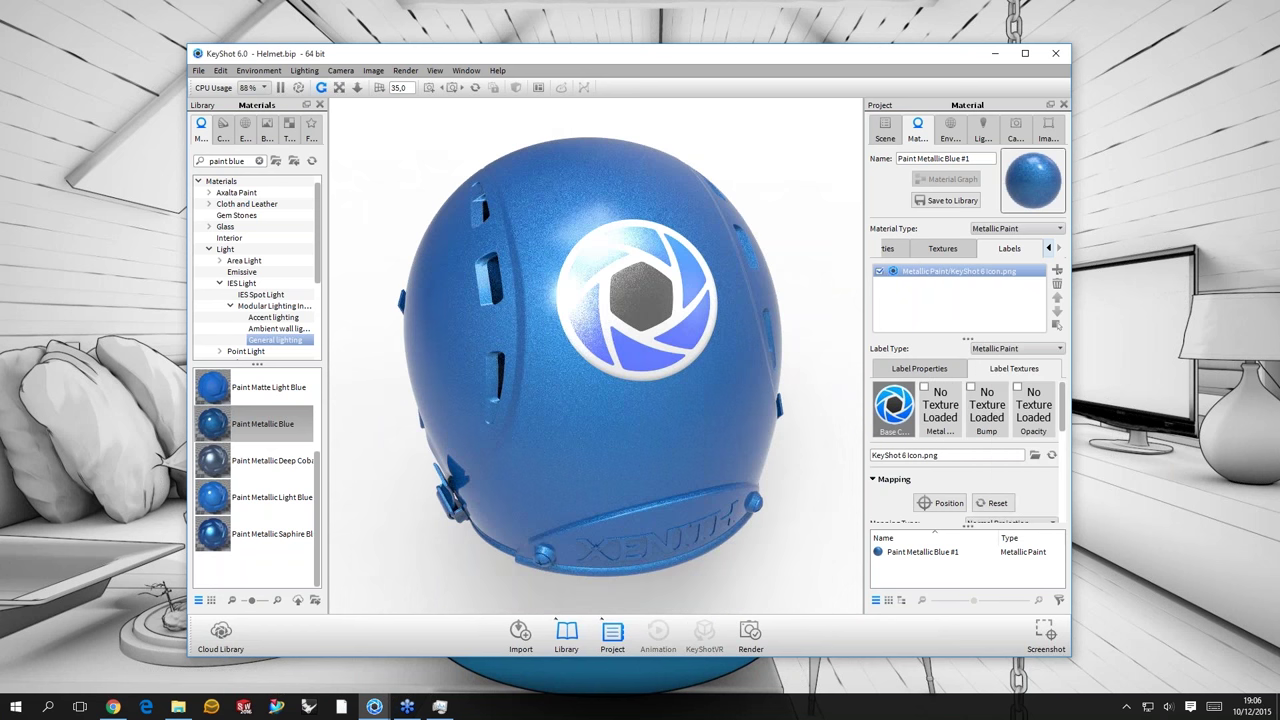
pyautogui.click(1017, 348)
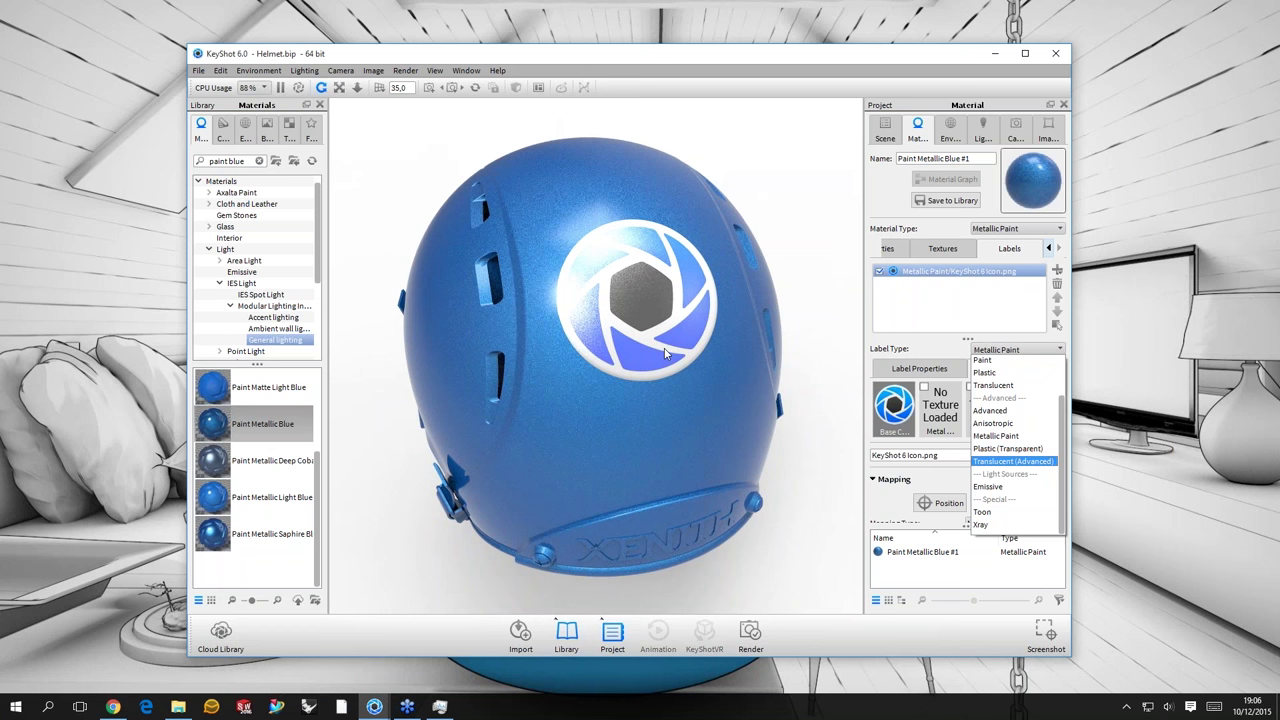
pyautogui.press('Down')
pyautogui.press('Down')
pyautogui.press('Return')
pyautogui.moveTo(657, 268); pyautogui.dragTo(748, 249)
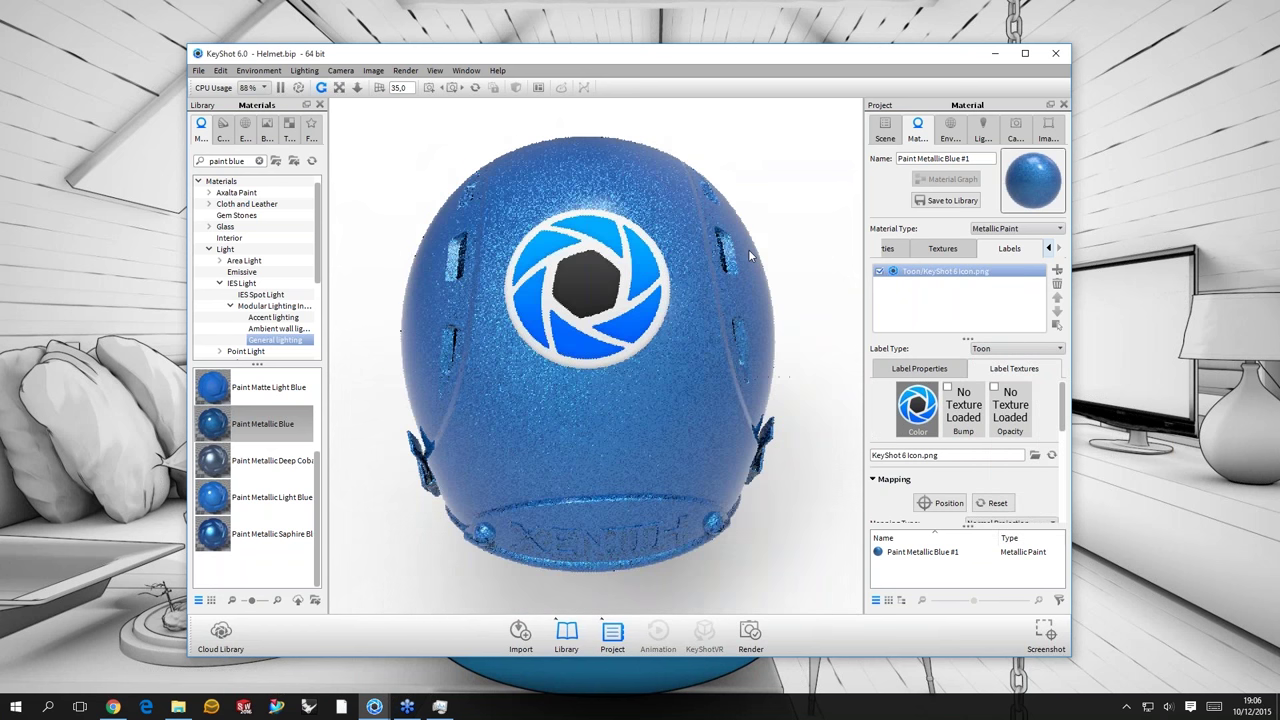
pyautogui.scroll(3, 634, 289)
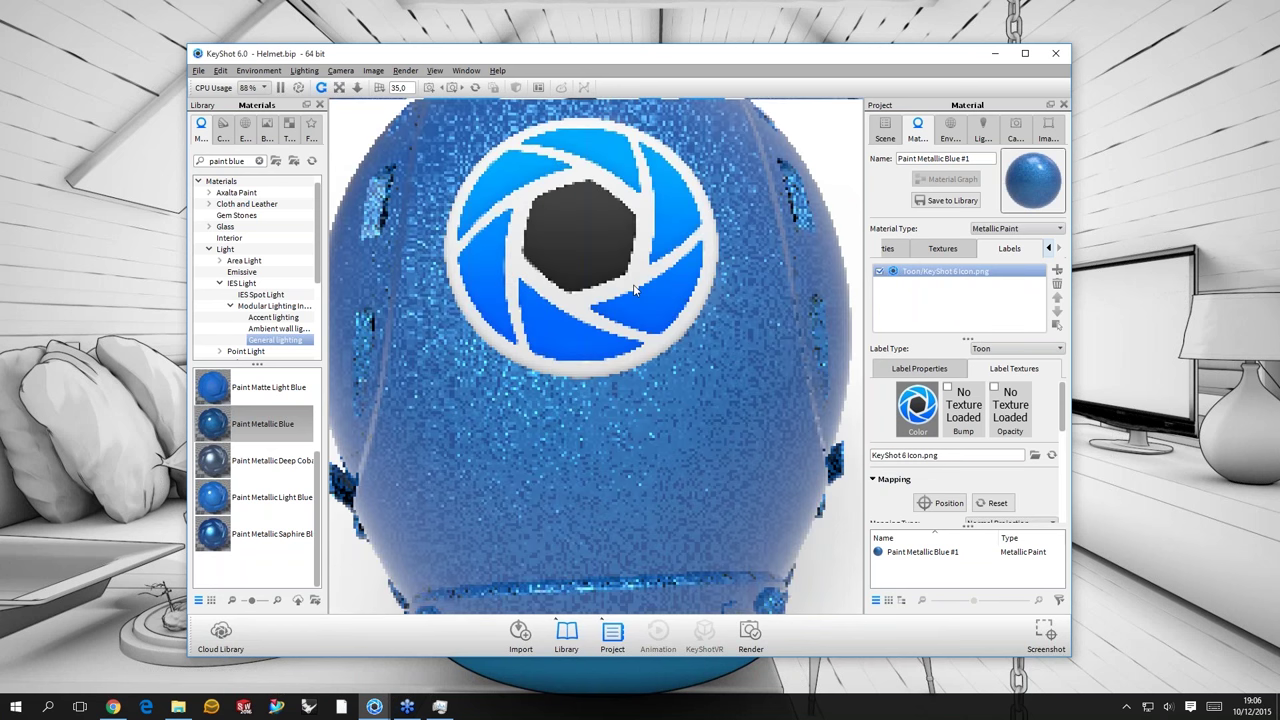
pyautogui.scroll(-5, 634, 289)
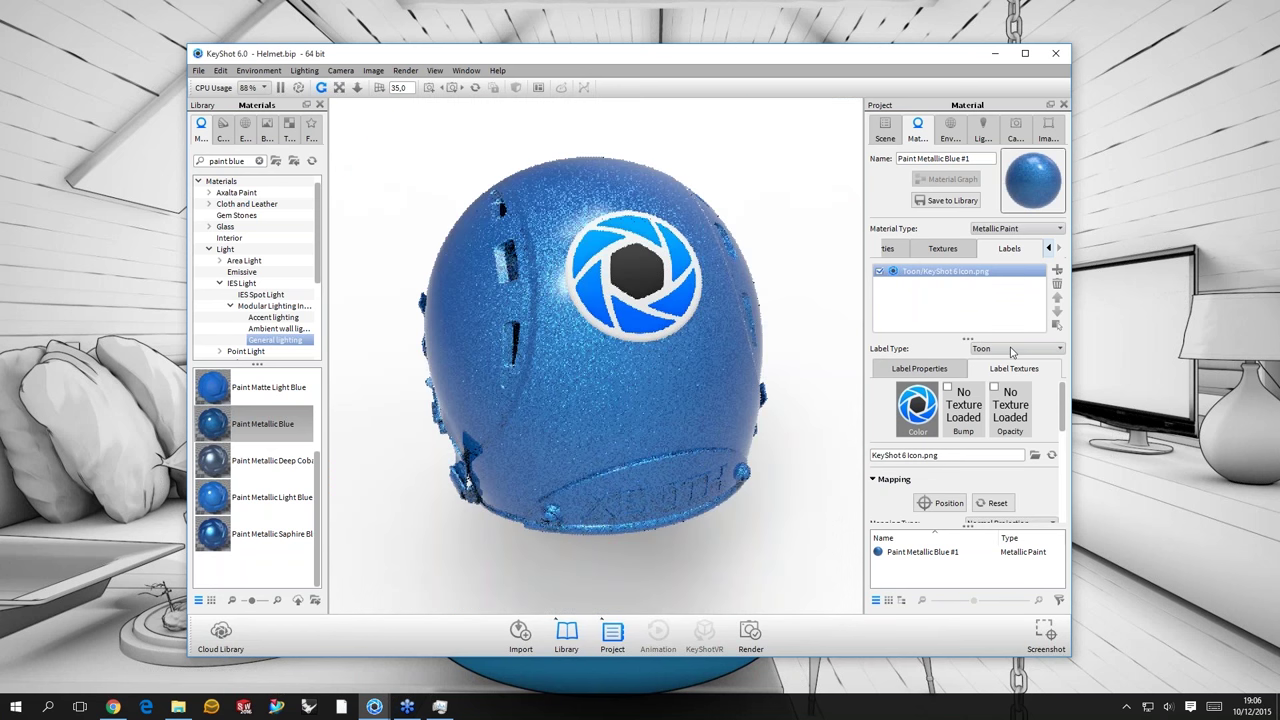
pyautogui.click(1012, 350)
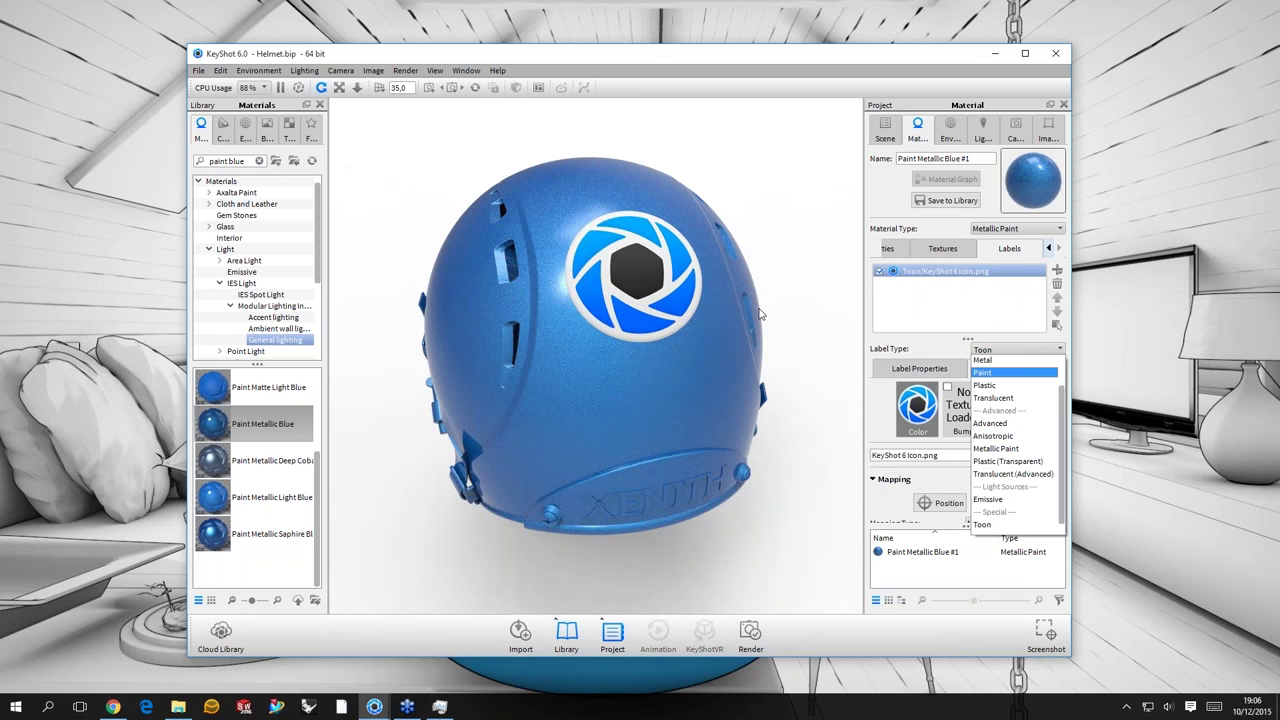
pyautogui.click(988, 385)
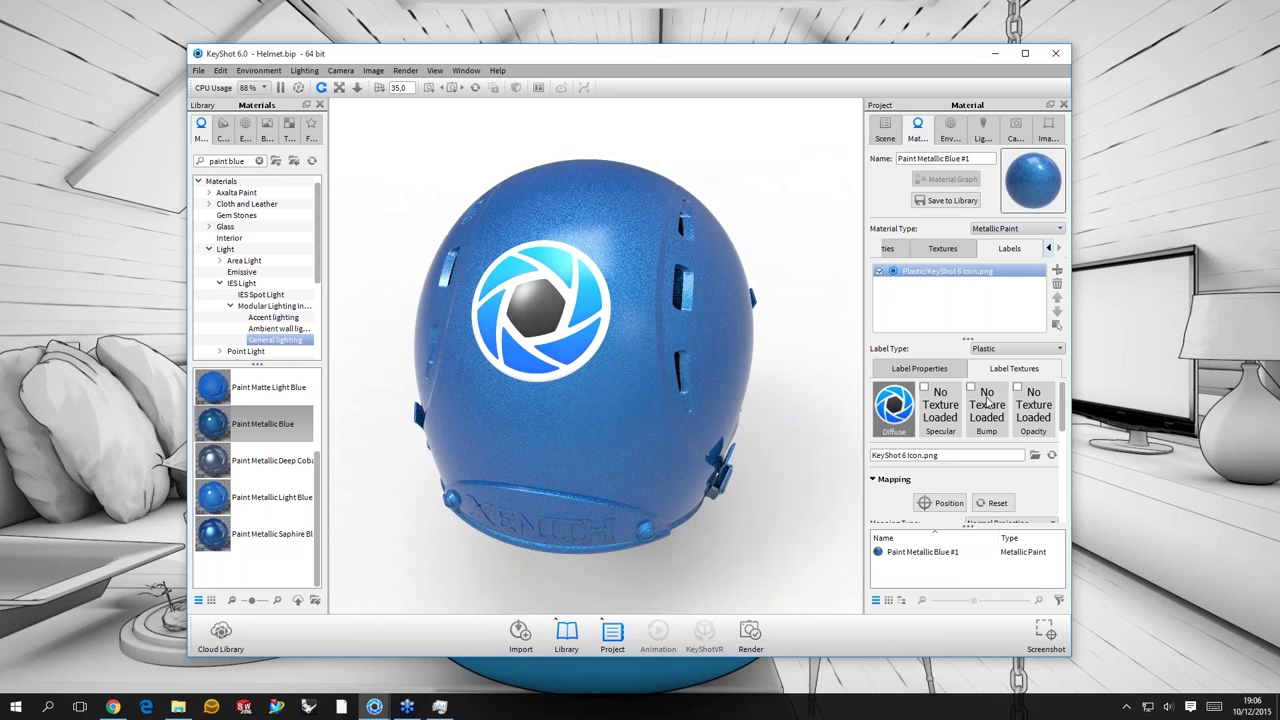
pyautogui.press('Up')
pyautogui.press('Up')
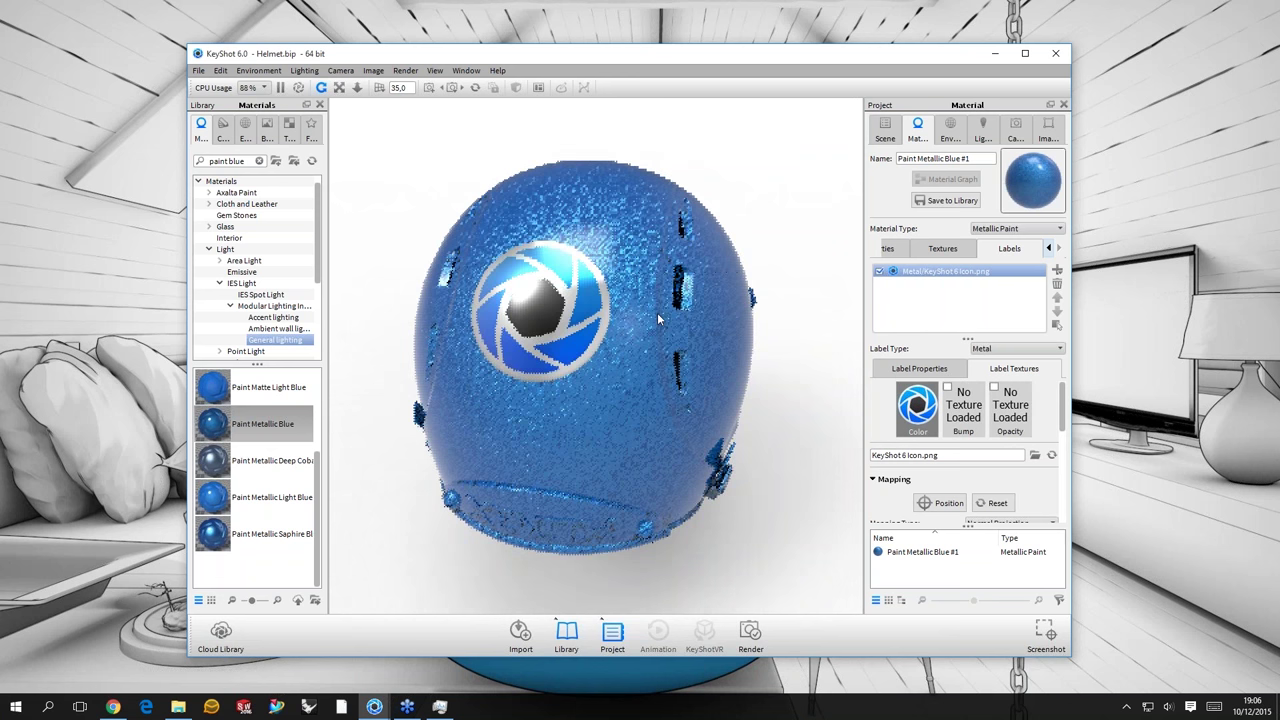
# - Add KeyShot 6 Logo_Bump.png as a second label from an image file and accept its placement
pyautogui.click(1058, 271)
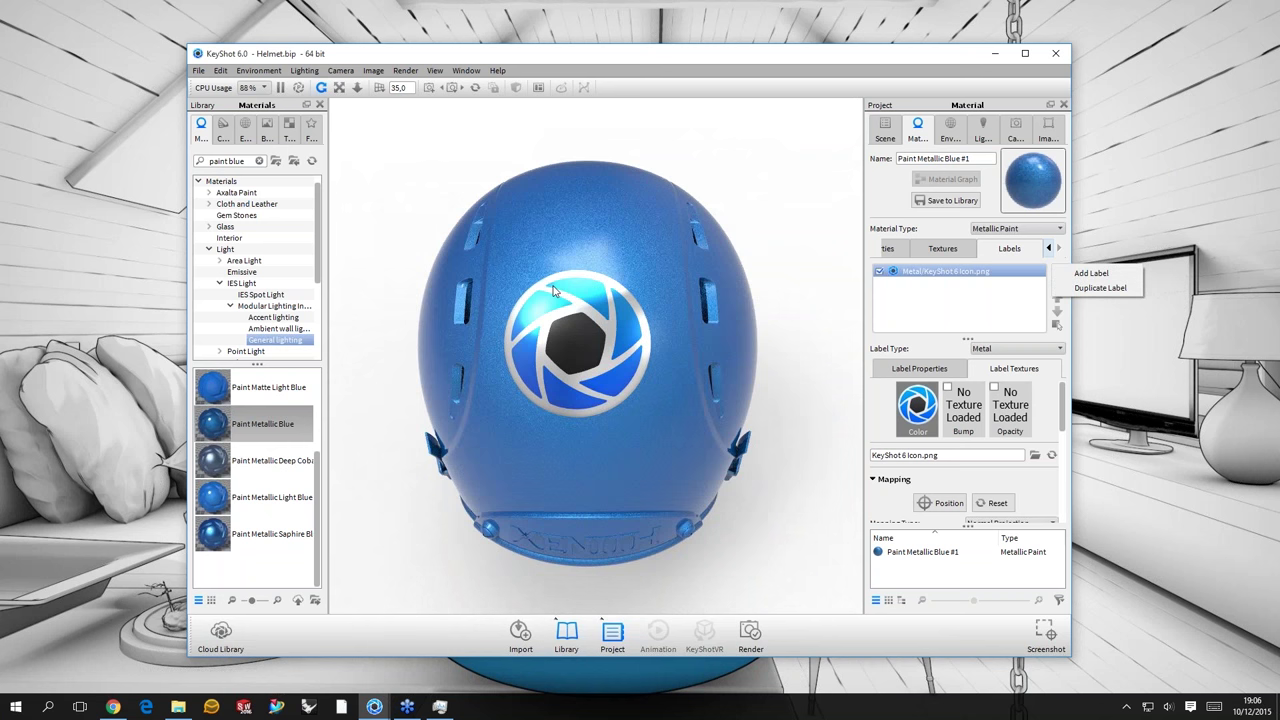
pyautogui.press('Down')
pyautogui.press('Return')
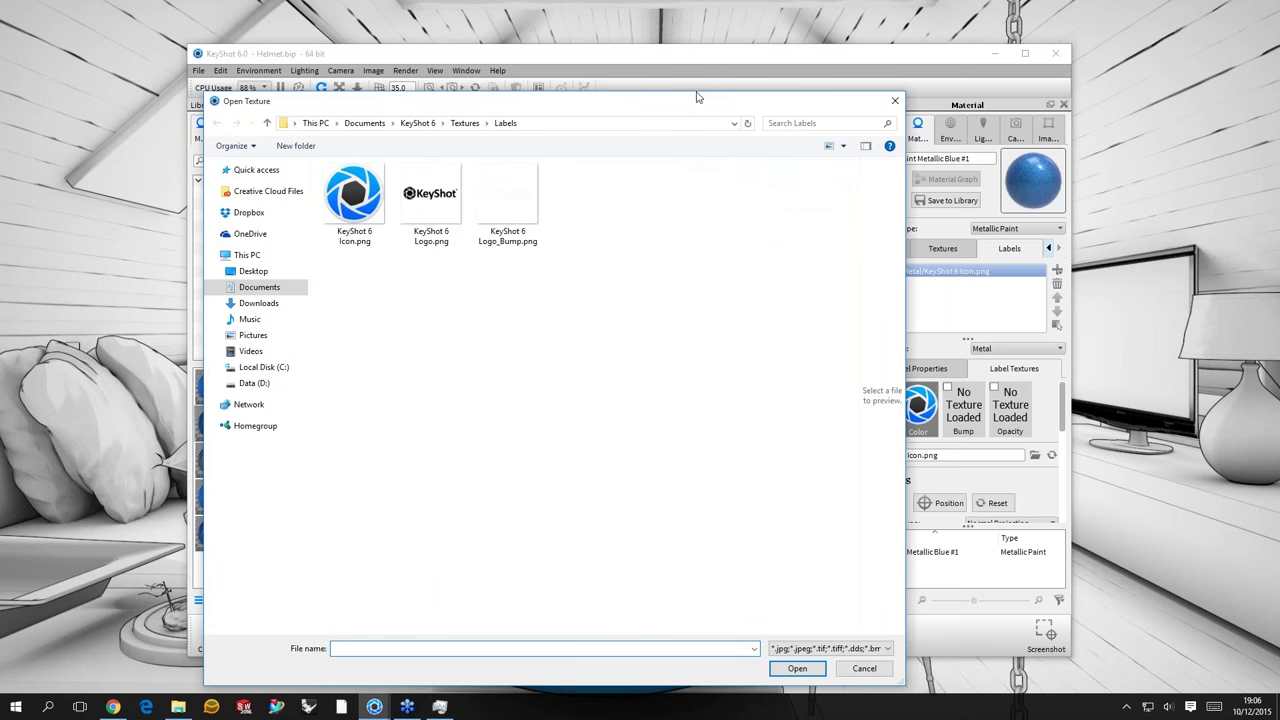
pyautogui.moveTo(698, 97); pyautogui.dragTo(1016, 76)
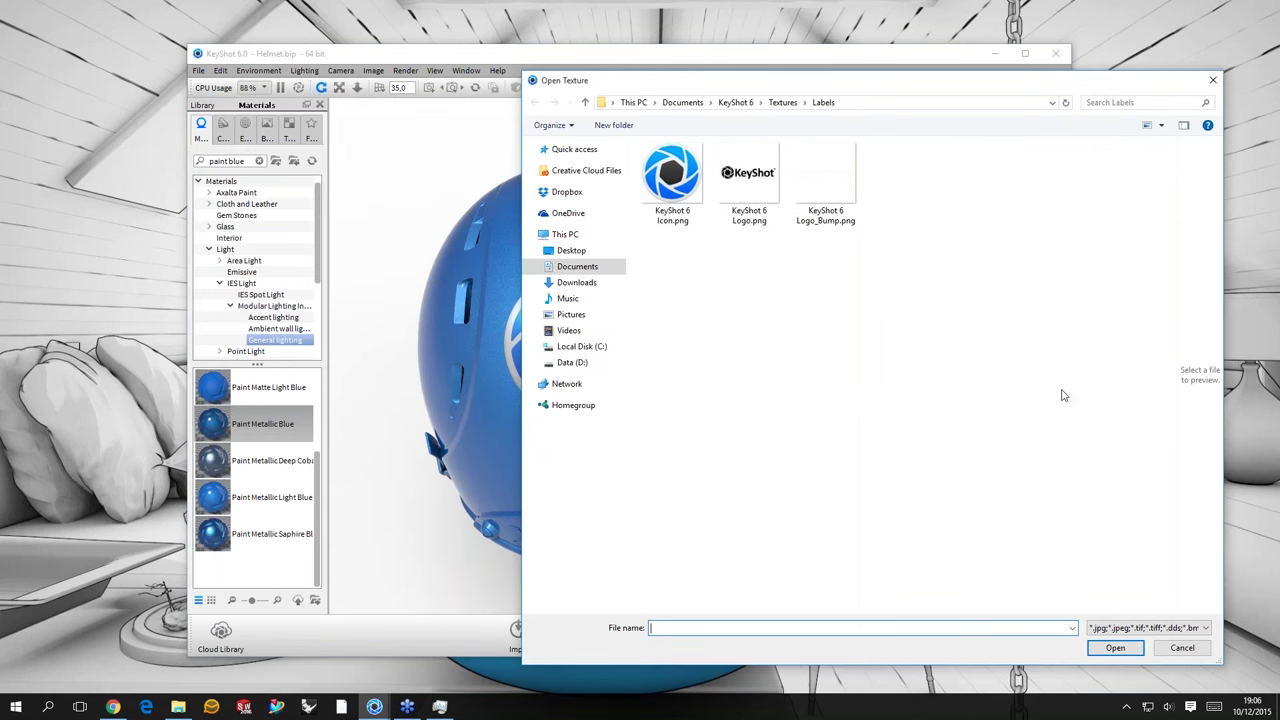
pyautogui.moveTo(800, 80); pyautogui.dragTo(822, 69)
pyautogui.click(793, 177)
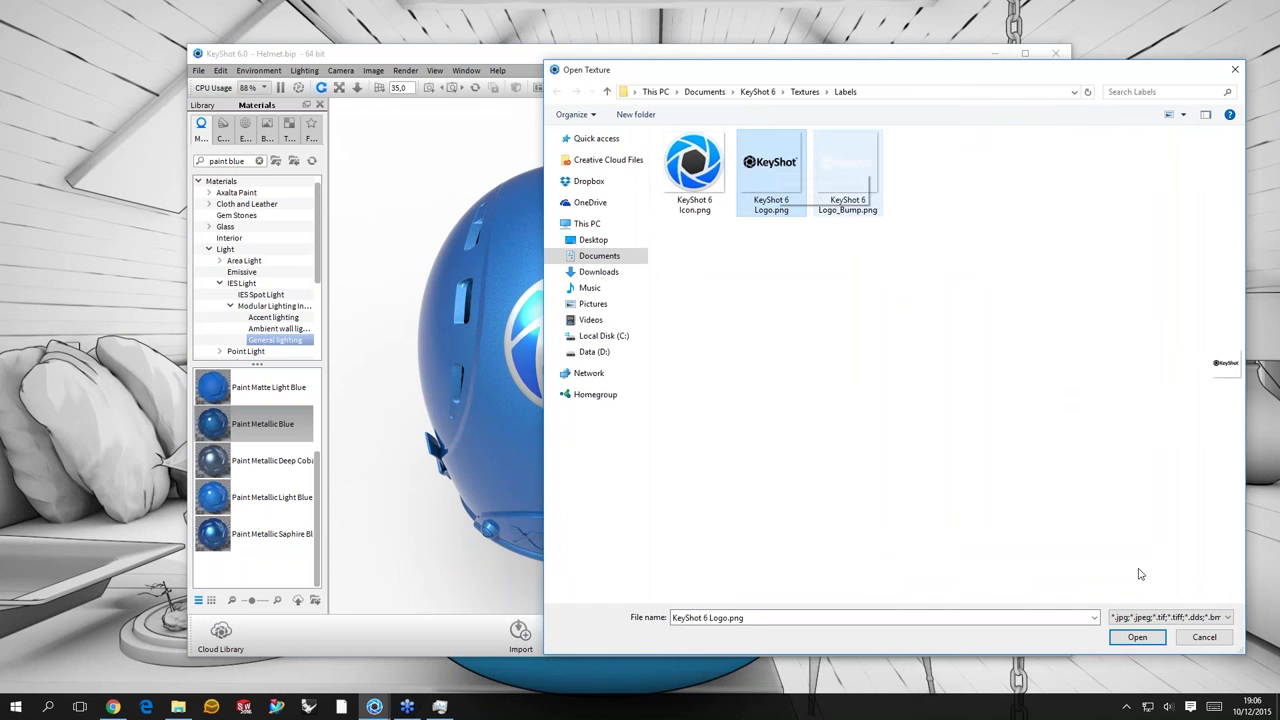
pyautogui.click(847, 168)
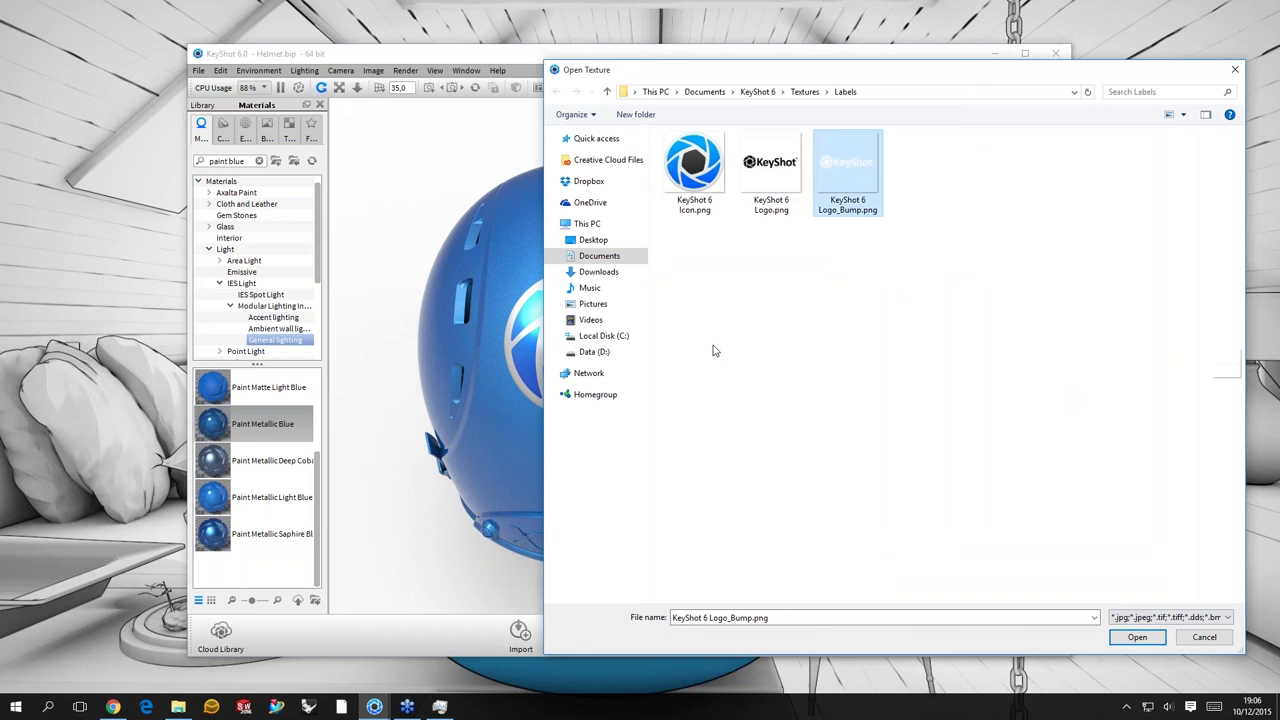
pyautogui.press('Return')
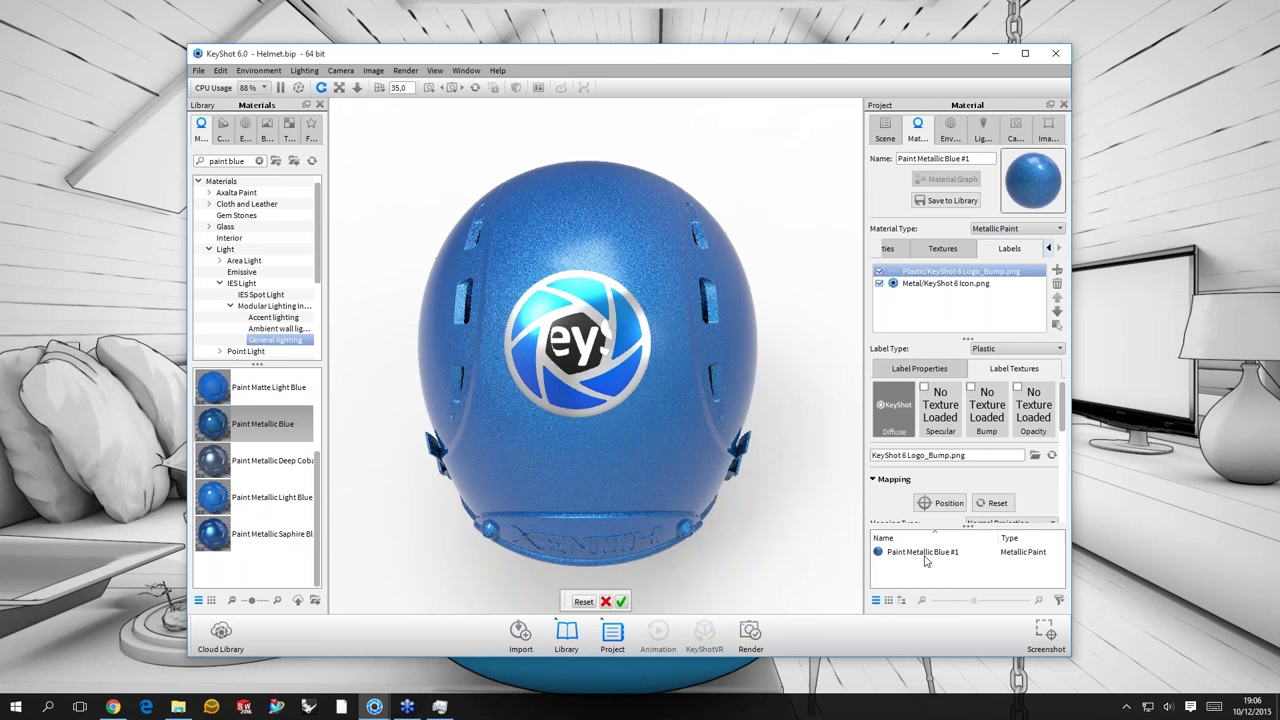
pyautogui.press('Return')
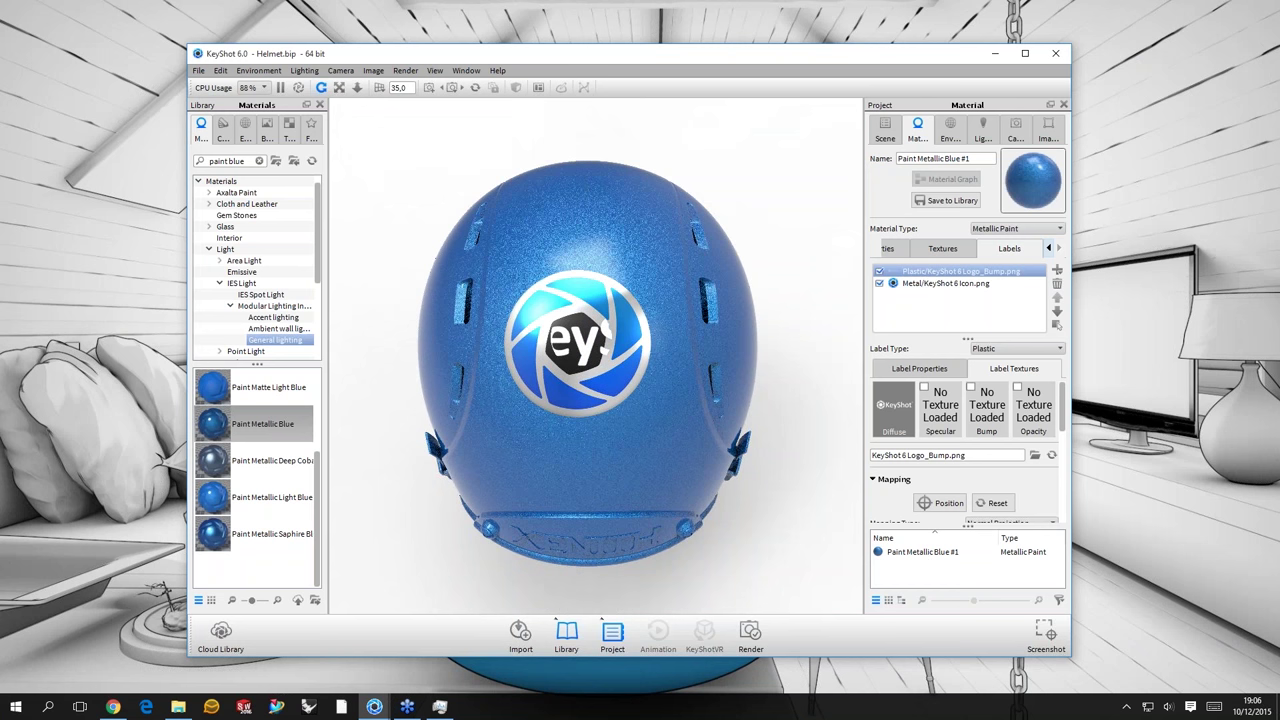
# - Set the logo label's projection depth to 20 and rotate it to a 90° angle
pyautogui.click(1038, 503)
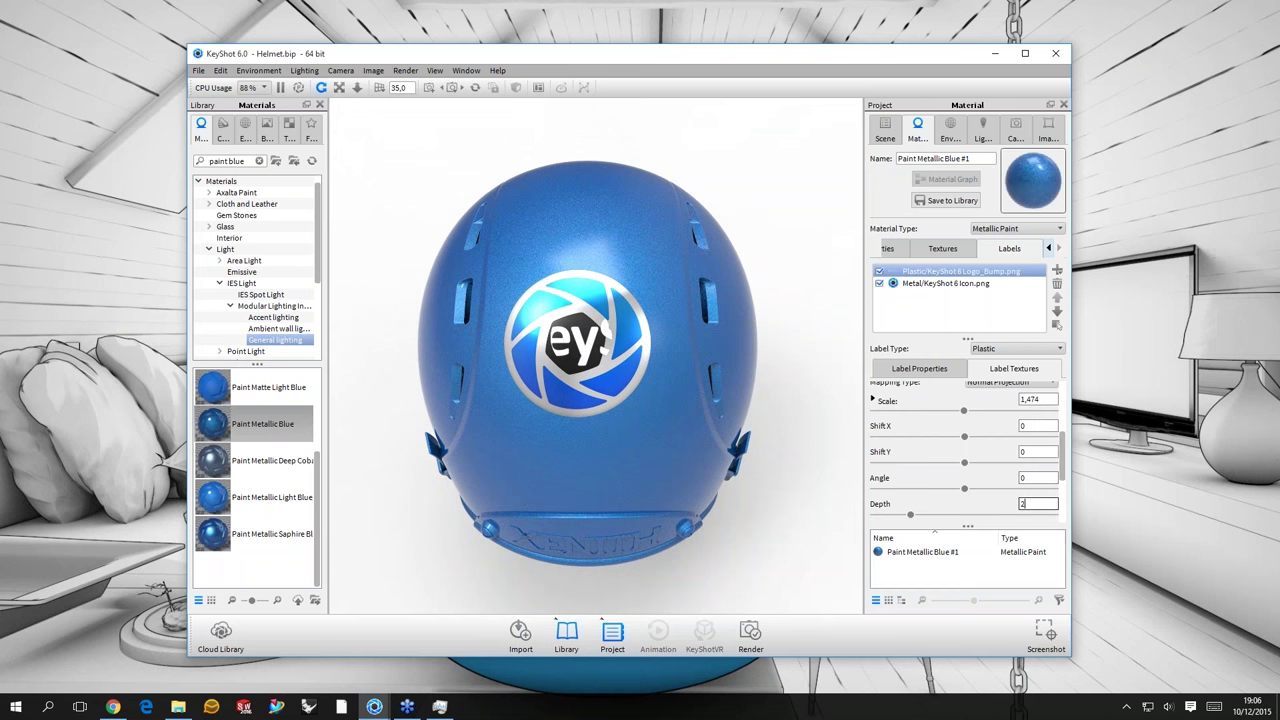
pyautogui.write('20')
pyautogui.press('Return')
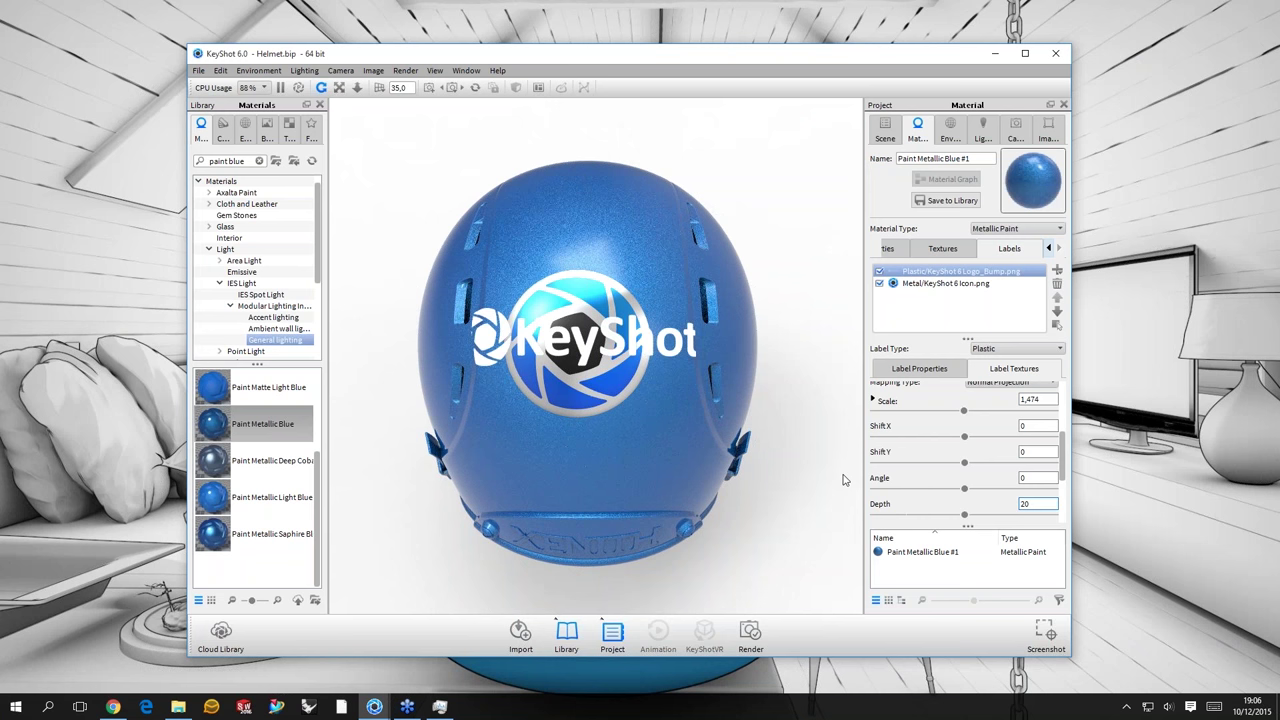
pyautogui.moveTo(843, 480); pyautogui.dragTo(953, 472)
pyautogui.hotkey('shift', 'Tab')
pyautogui.write('90')
pyautogui.press('Return')
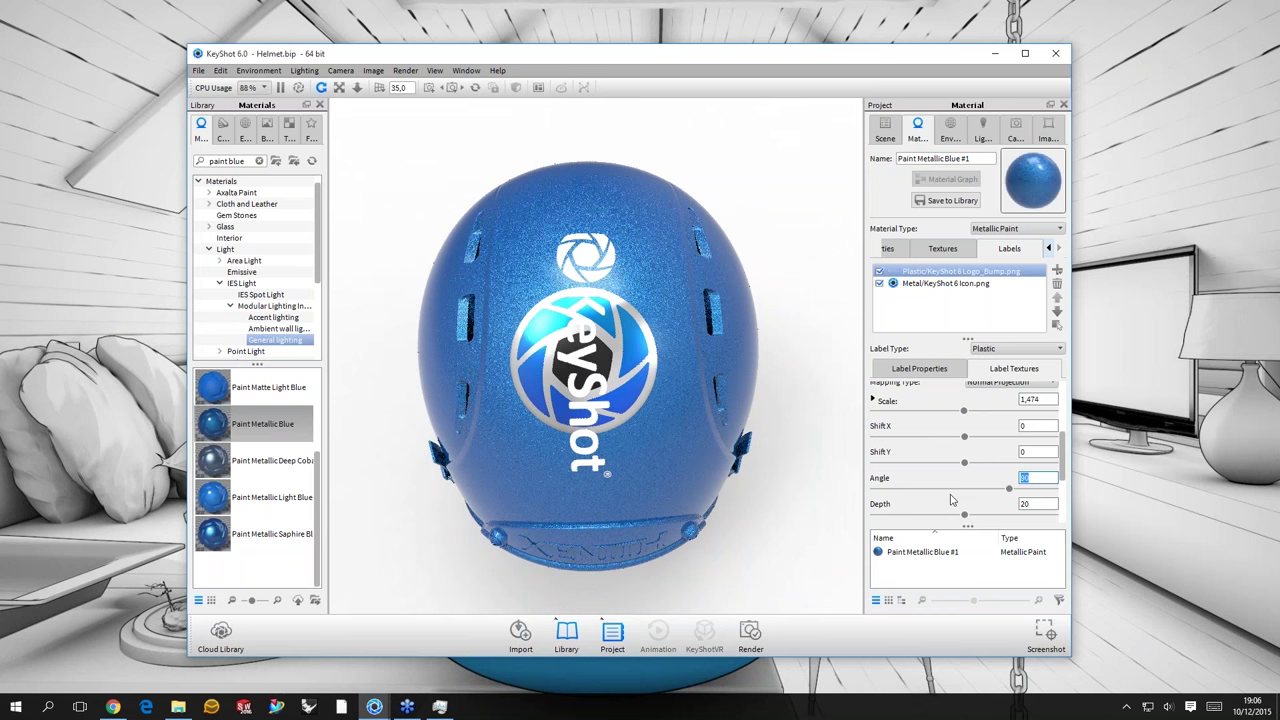
# - Deepen the label projection to 30 and try moving the icon label above it
pyautogui.press('Tab')
pyautogui.write('40')
pyautogui.press('Return')
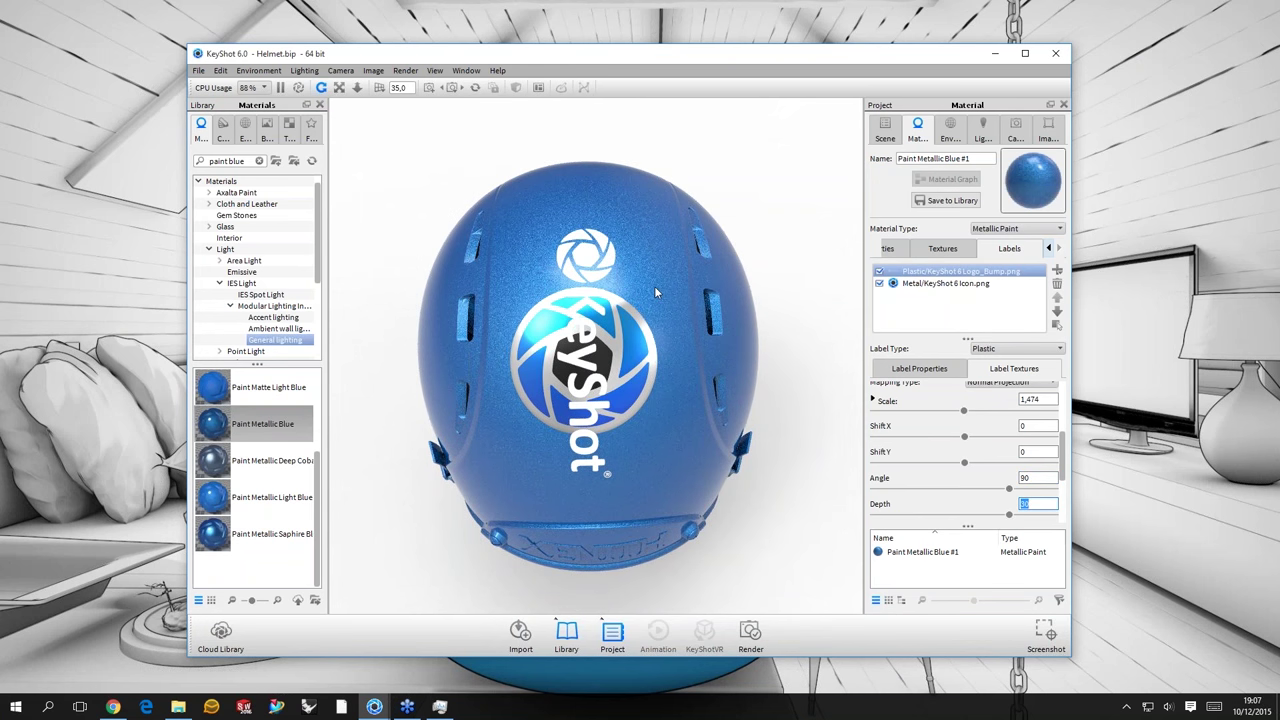
pyautogui.moveTo(655, 292); pyautogui.dragTo(761, 251)
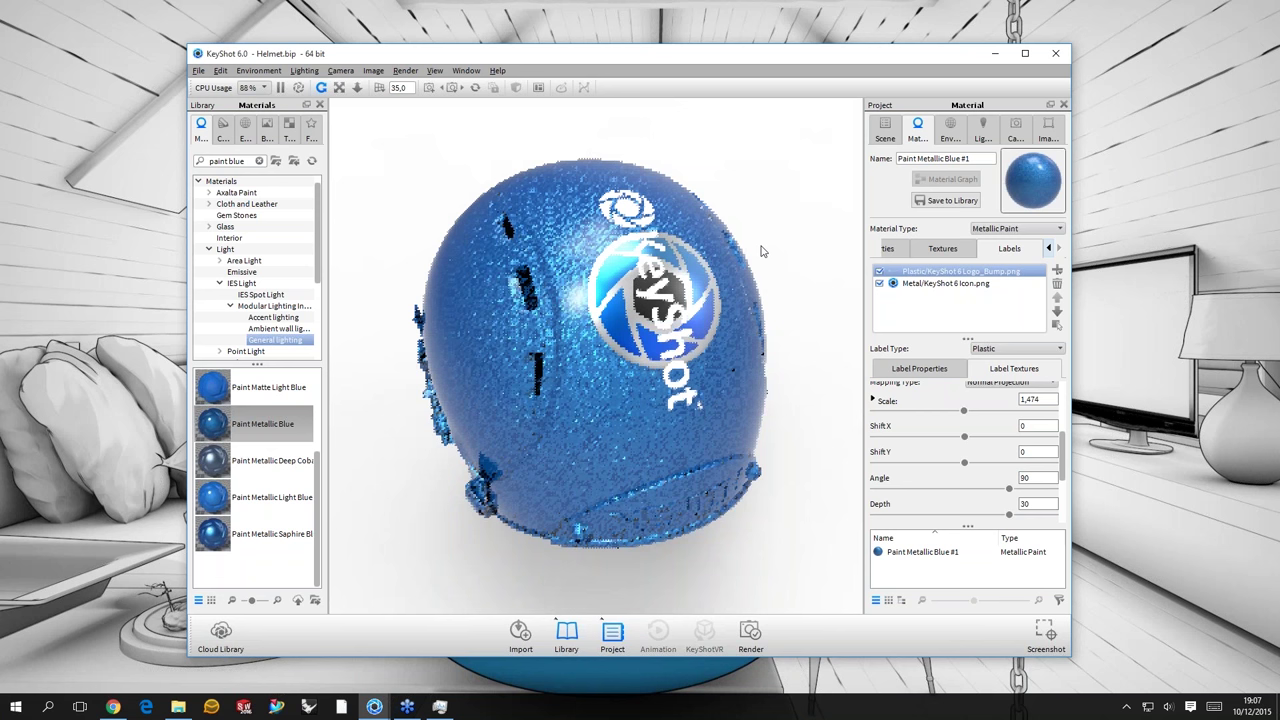
pyautogui.scroll(2, 761, 251)
pyautogui.moveTo(1015, 284); pyautogui.dragTo(914, 280)
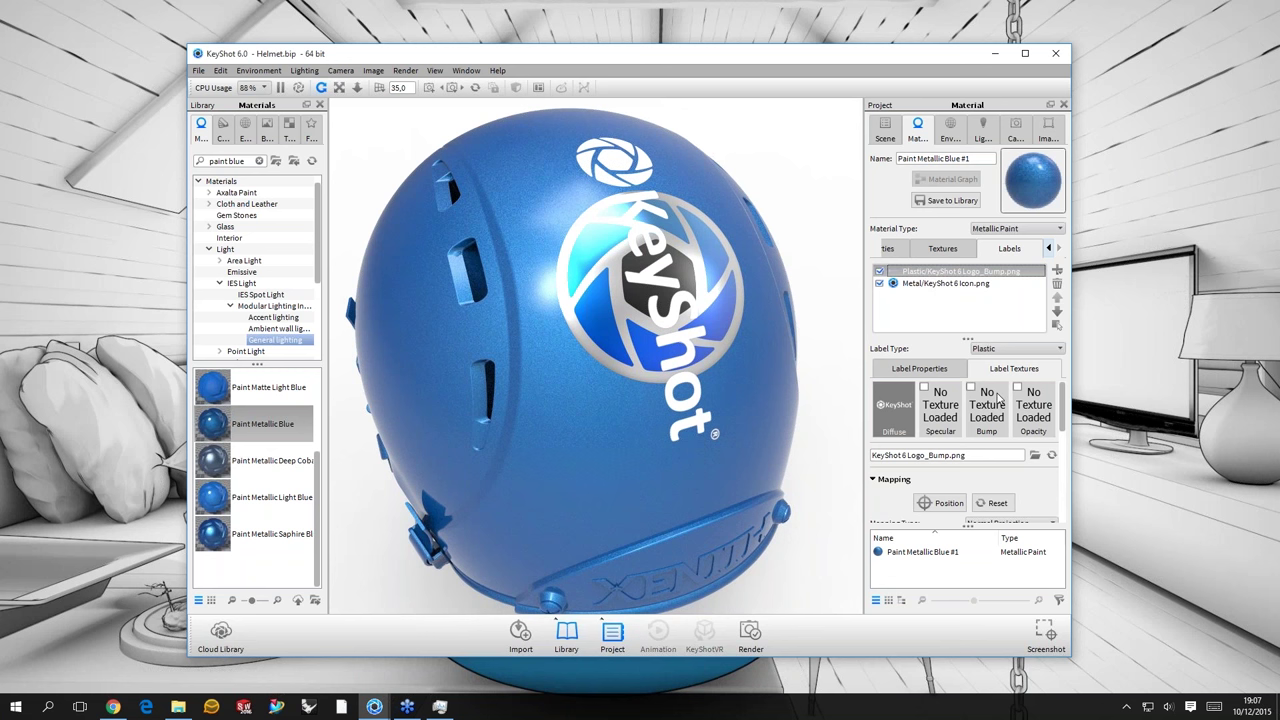
# - Enable Blend with Color in the logo label's Diffuse settings with a yellow tint
pyautogui.click(919, 368)
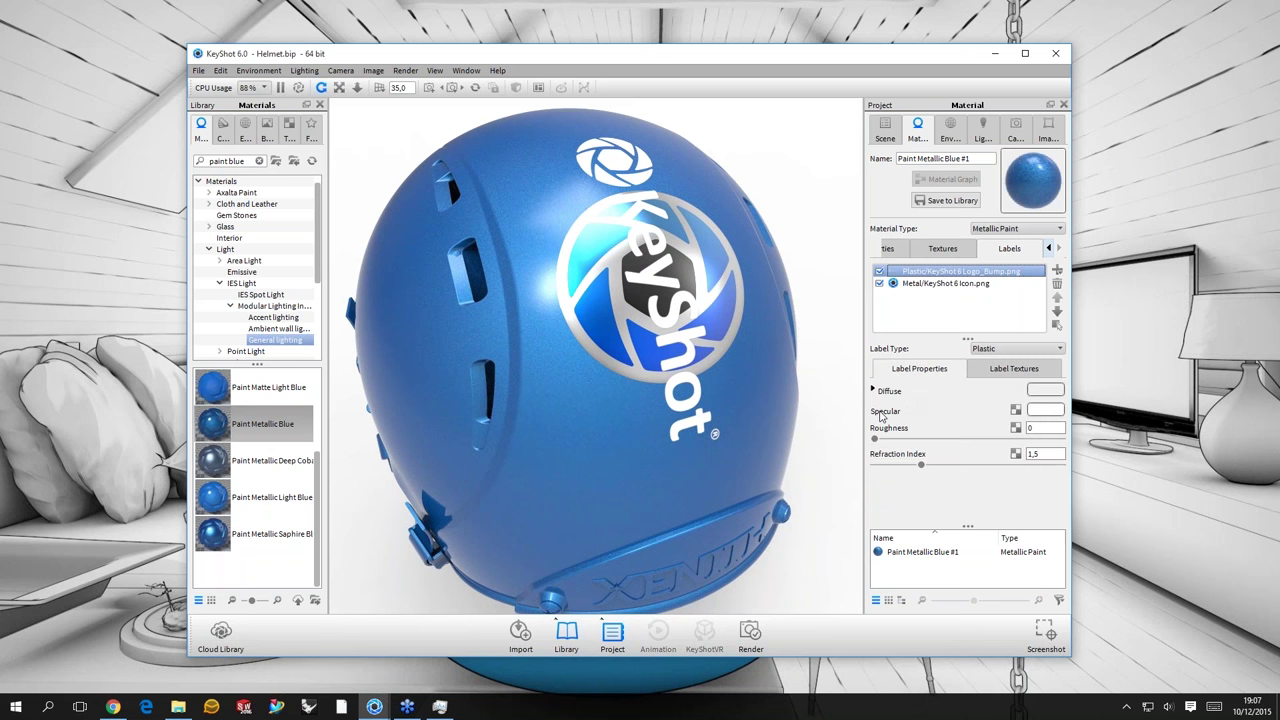
pyautogui.click(873, 391)
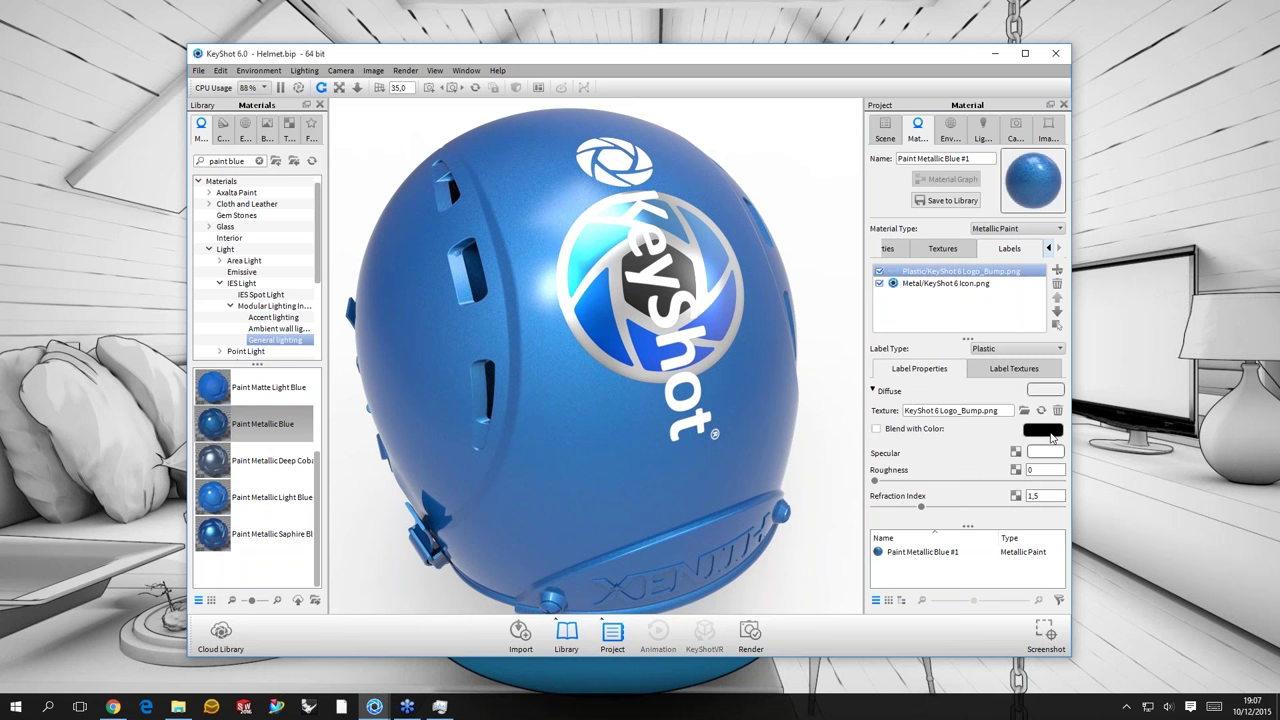
pyautogui.click(1047, 431)
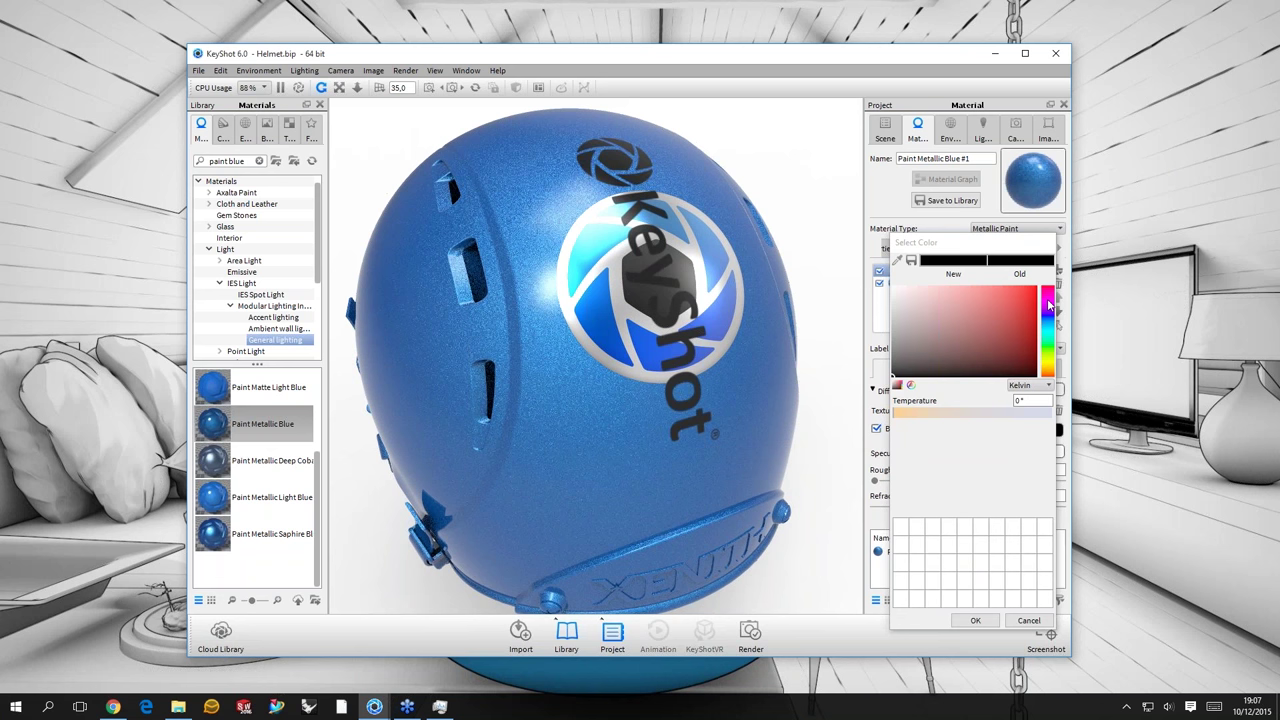
pyautogui.click(1048, 306)
pyautogui.moveTo(1048, 308); pyautogui.dragTo(1048, 368)
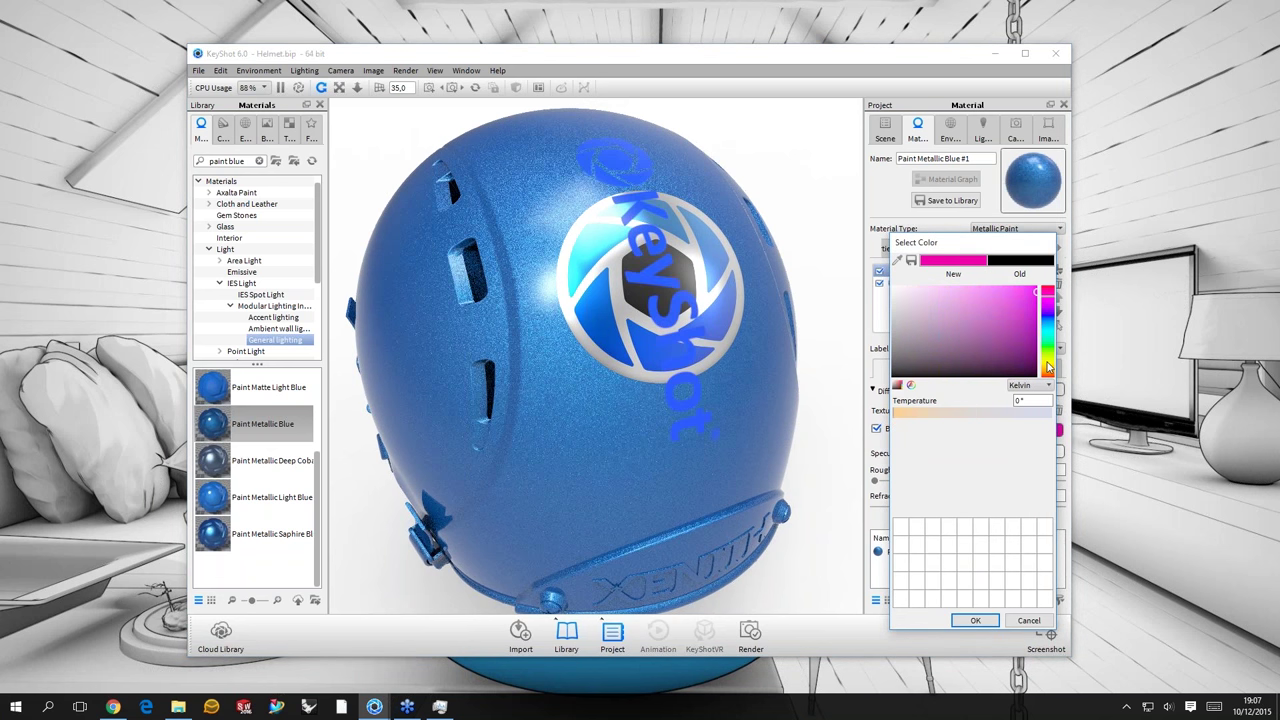
pyautogui.click(1048, 368)
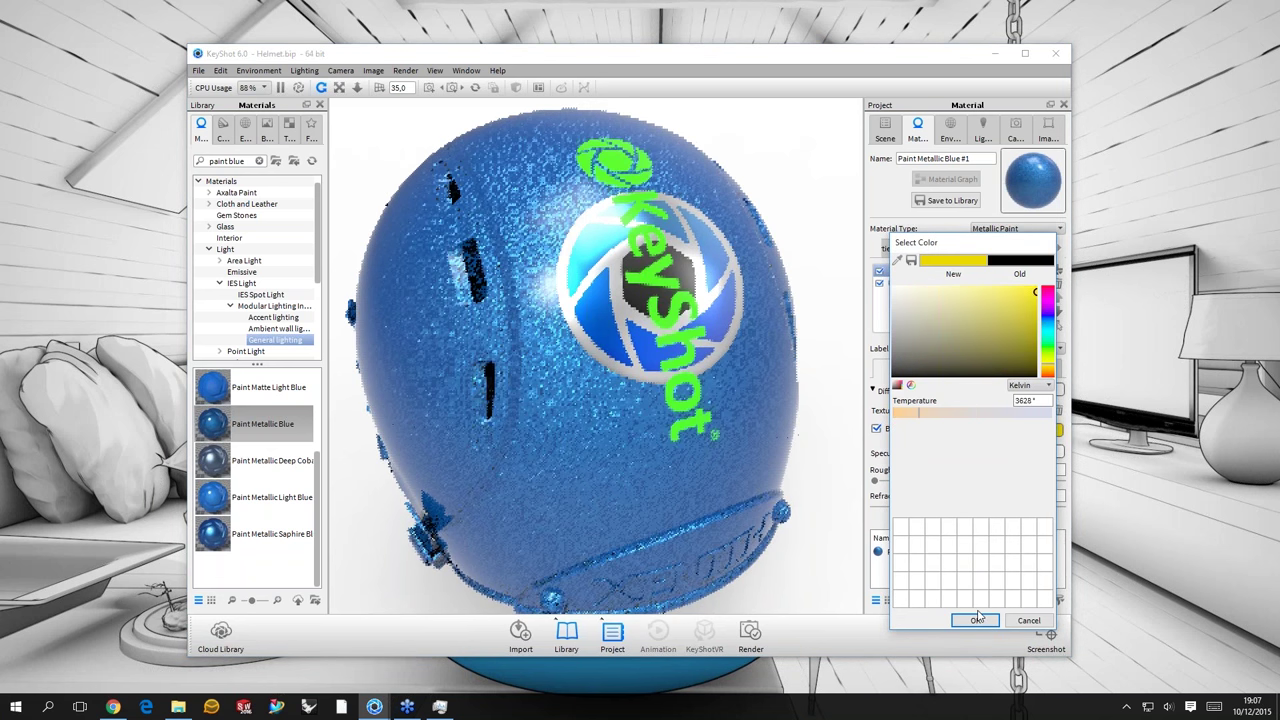
pyautogui.moveTo(731, 344); pyautogui.dragTo(868, 421)
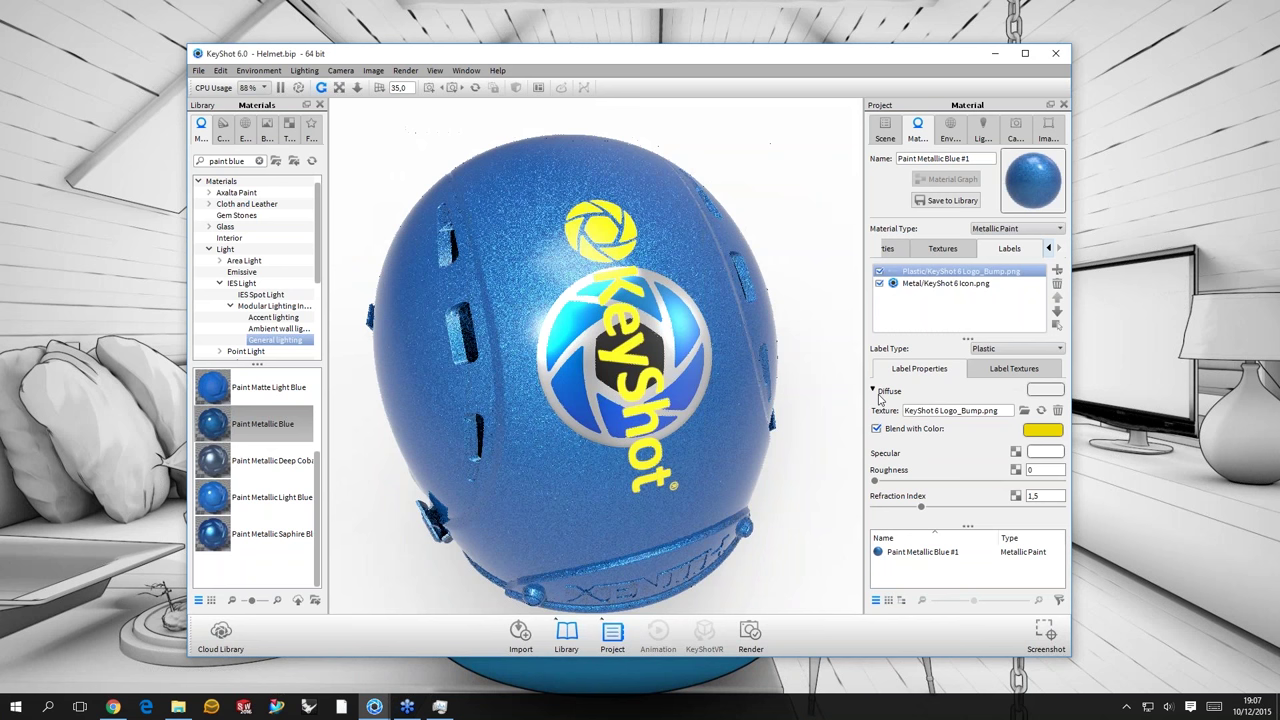
pyautogui.moveTo(755, 312); pyautogui.dragTo(1004, 284)
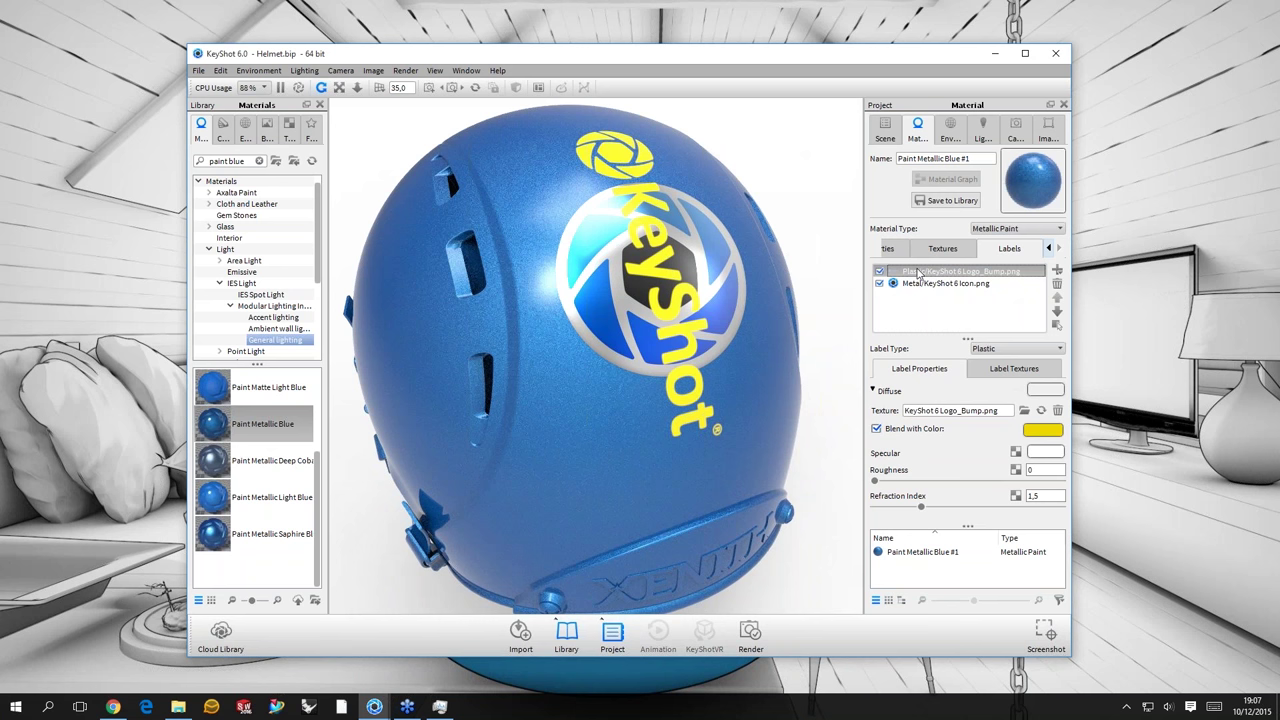
# - Toggle the round icon label off and on, then reselect the logo label
pyautogui.click(879, 283)
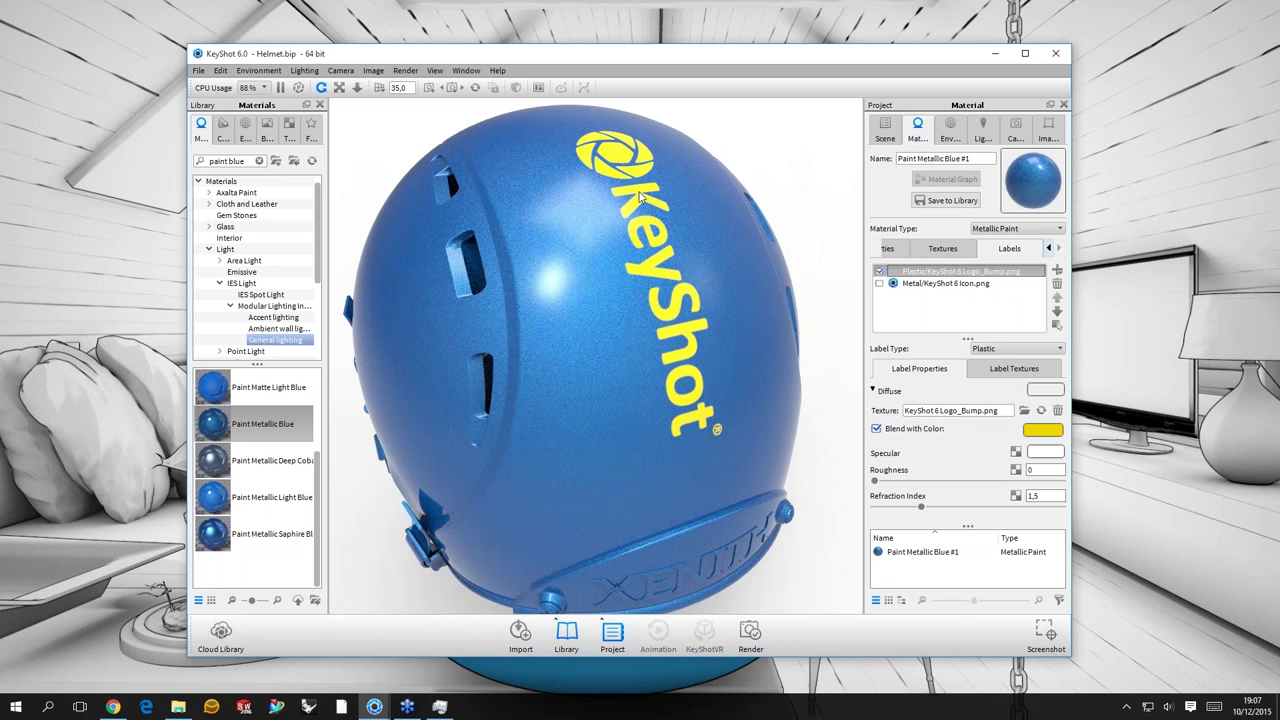
pyautogui.moveTo(640, 197); pyautogui.dragTo(612, 192)
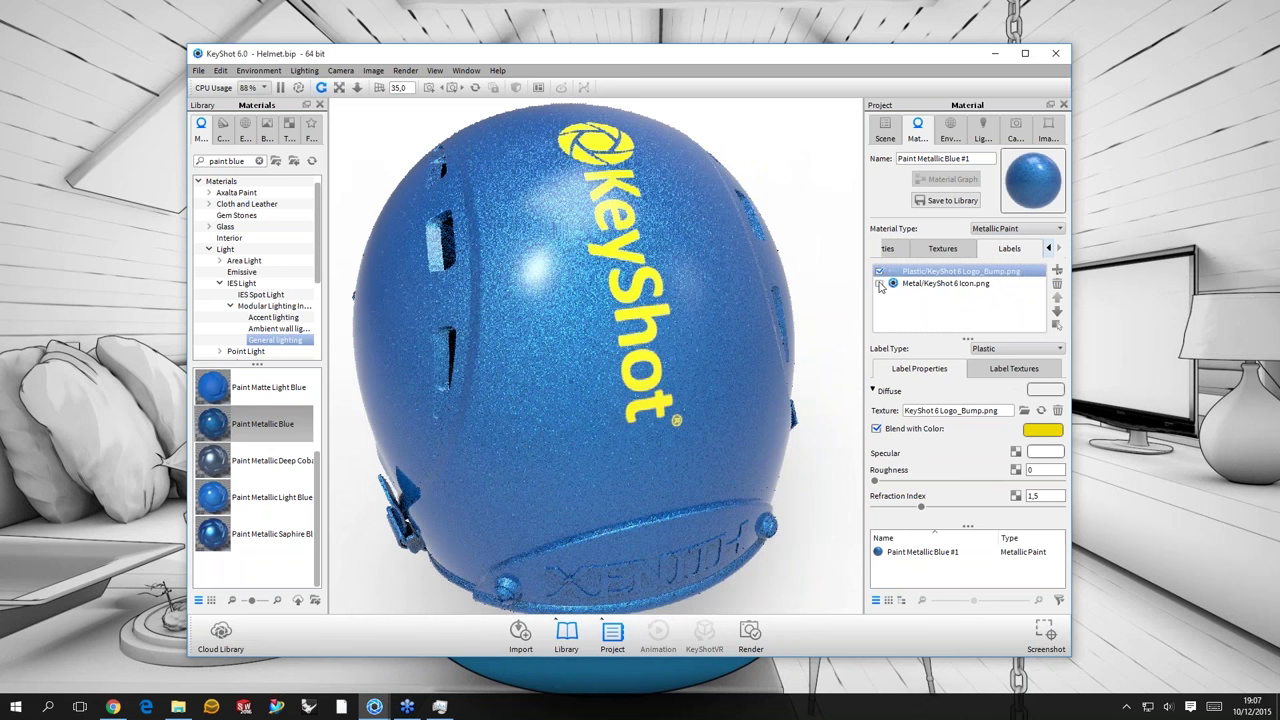
pyautogui.click(979, 286)
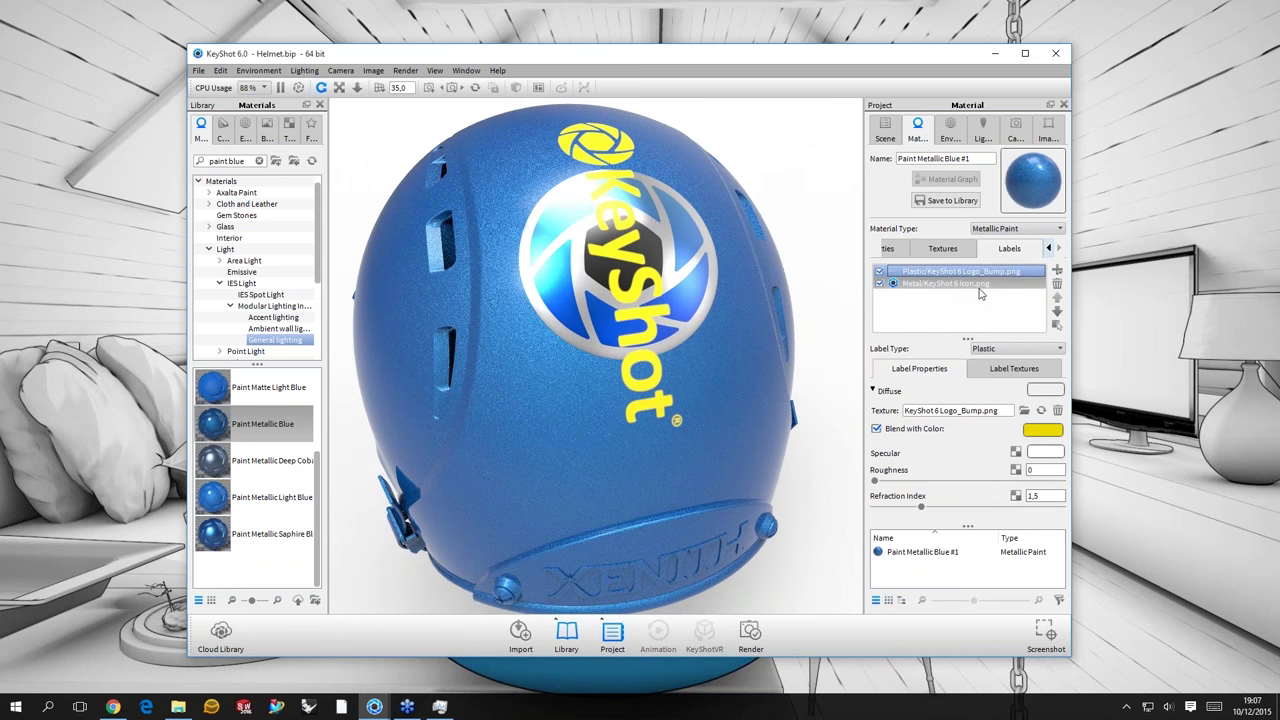
pyautogui.click(905, 286)
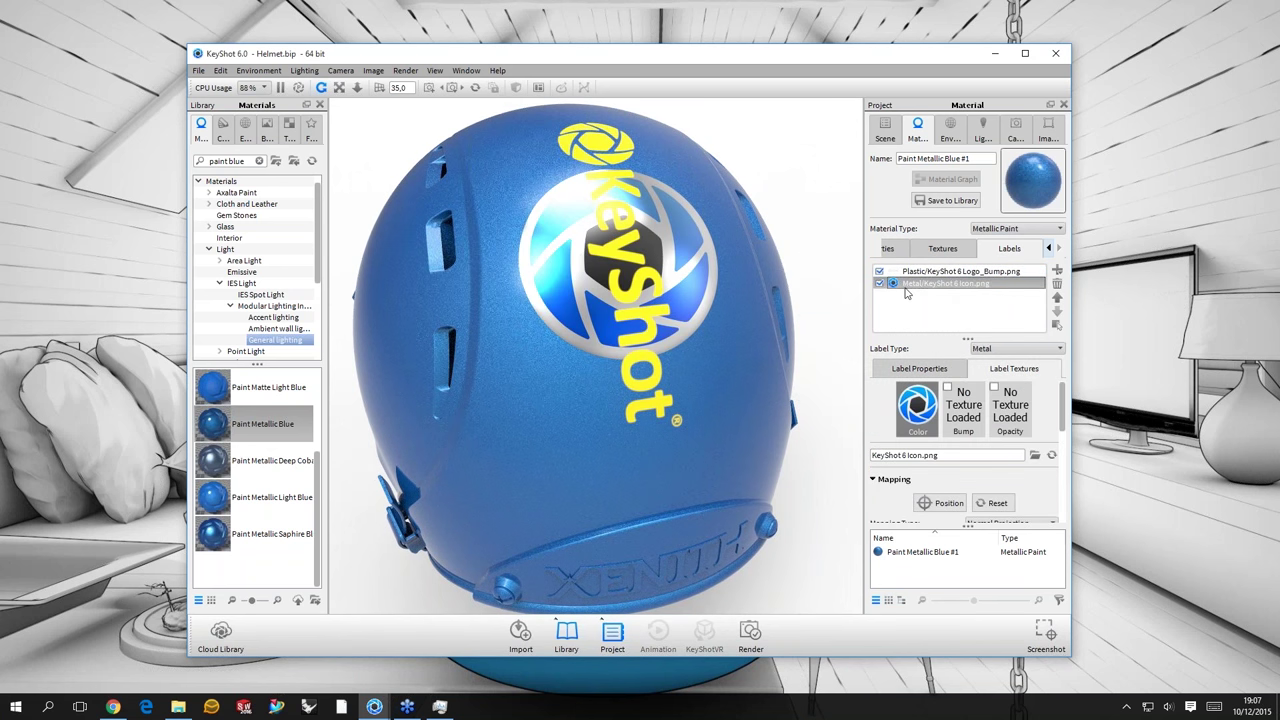
pyautogui.click(929, 323)
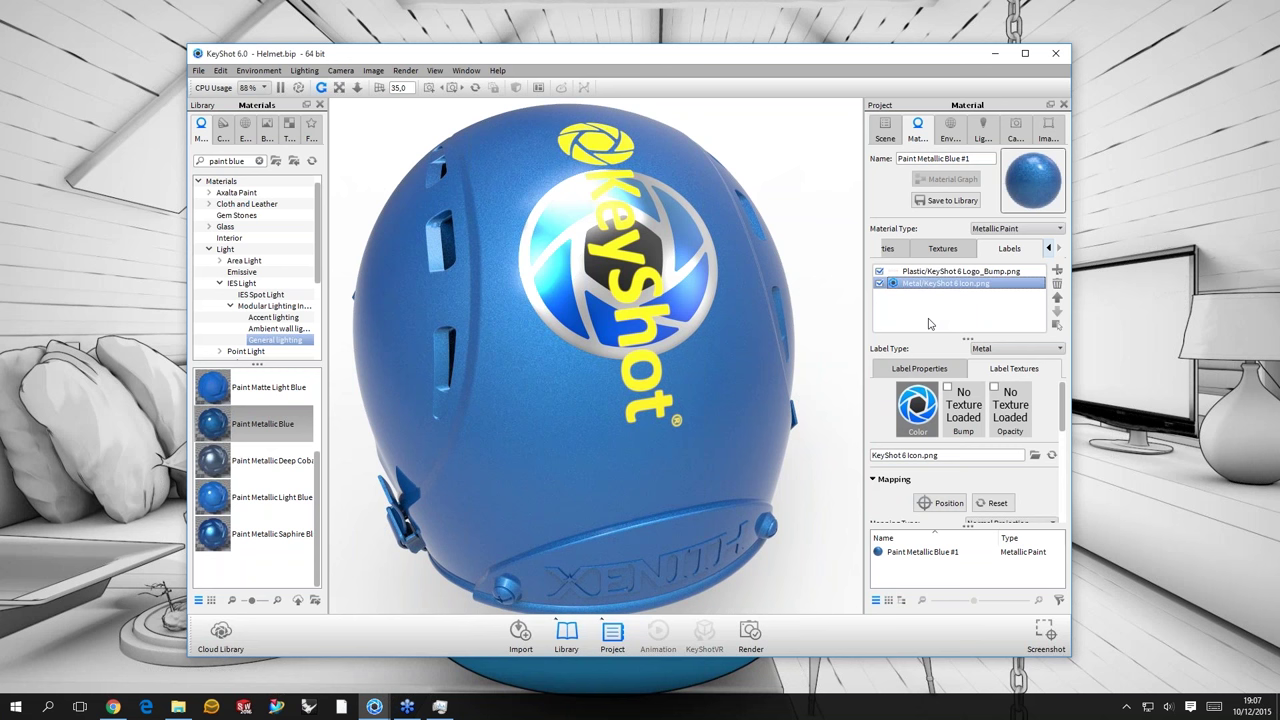
pyautogui.press('Up')
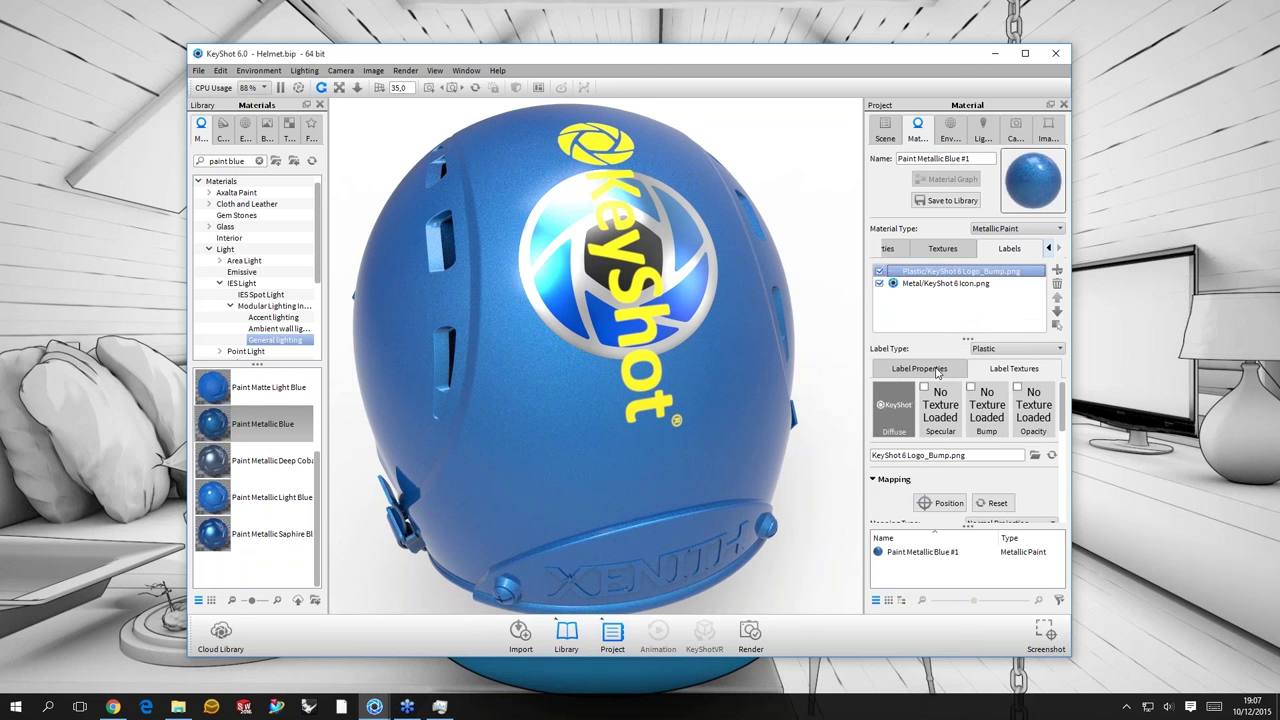
# - Set the logo label's roughness to 0,1
pyautogui.click(938, 370)
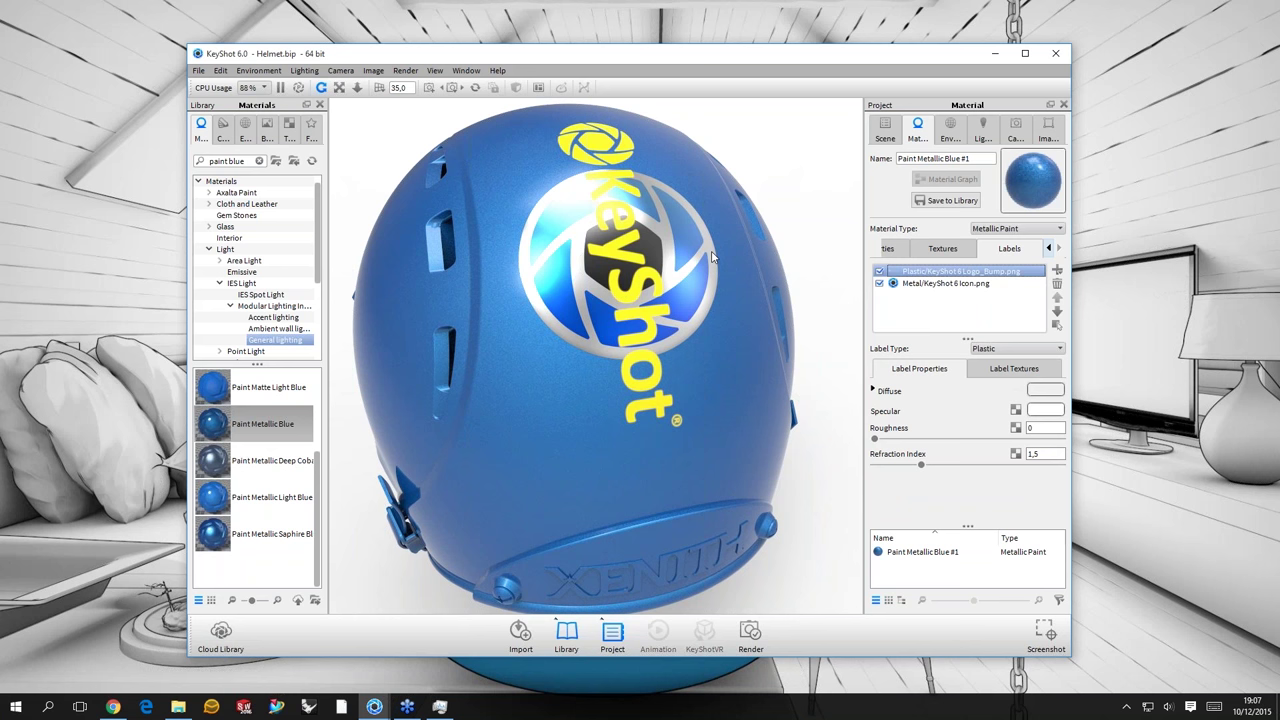
pyautogui.moveTo(712, 258); pyautogui.dragTo(706, 282)
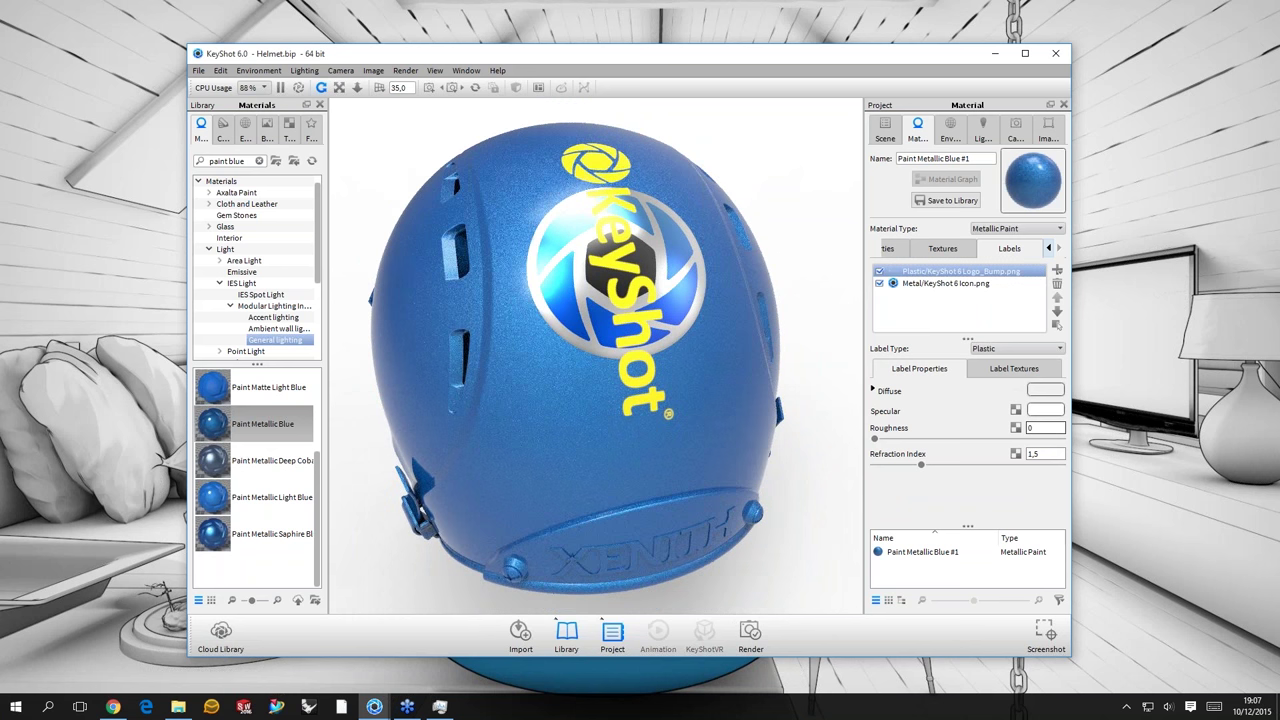
pyautogui.write(',1')
pyautogui.press('Return')
# - Change the logo label's blend colour from yellow to a dark olive brown
pyautogui.click(1013, 370)
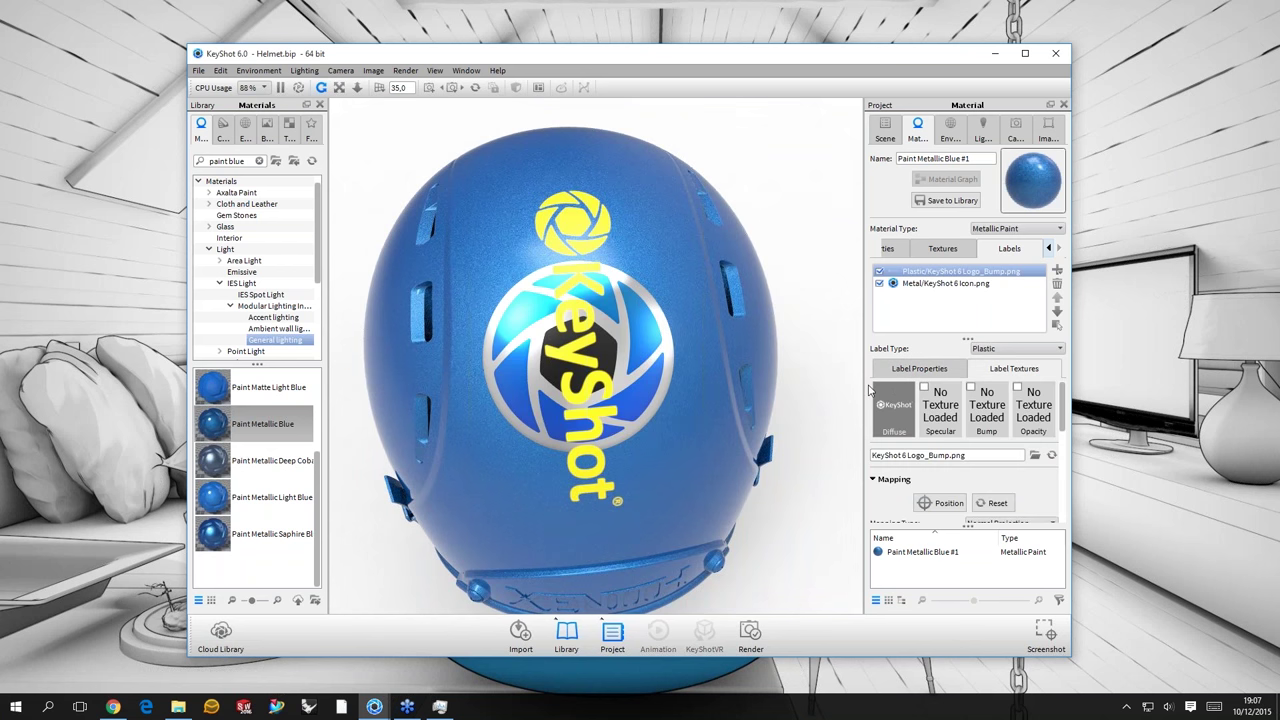
pyautogui.click(919, 368)
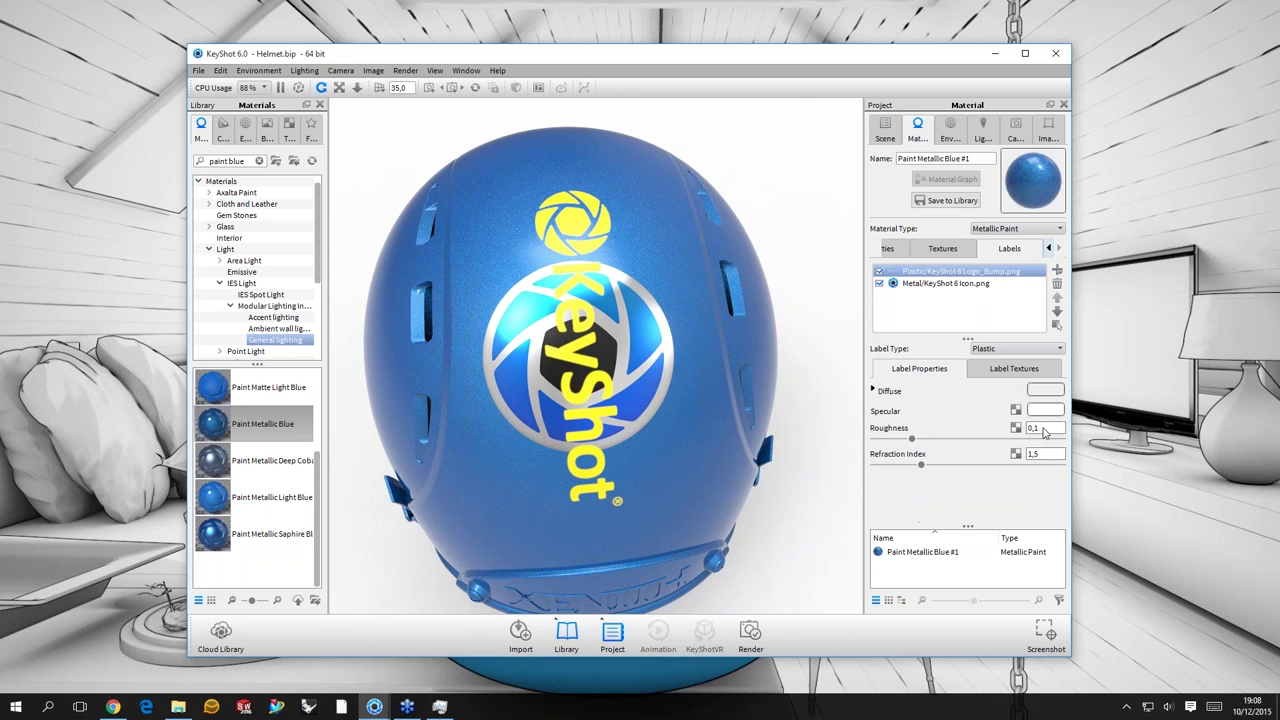
pyautogui.click(1045, 390)
pyautogui.click(1006, 362)
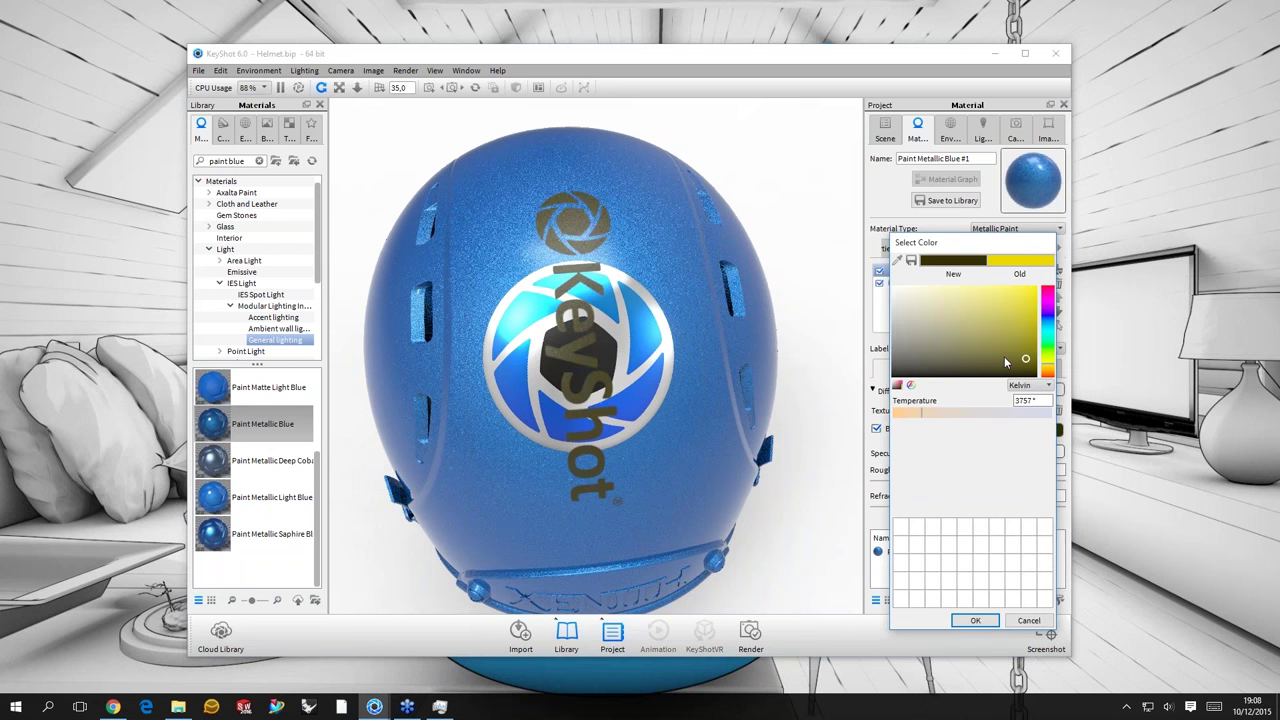
pyautogui.click(1005, 358)
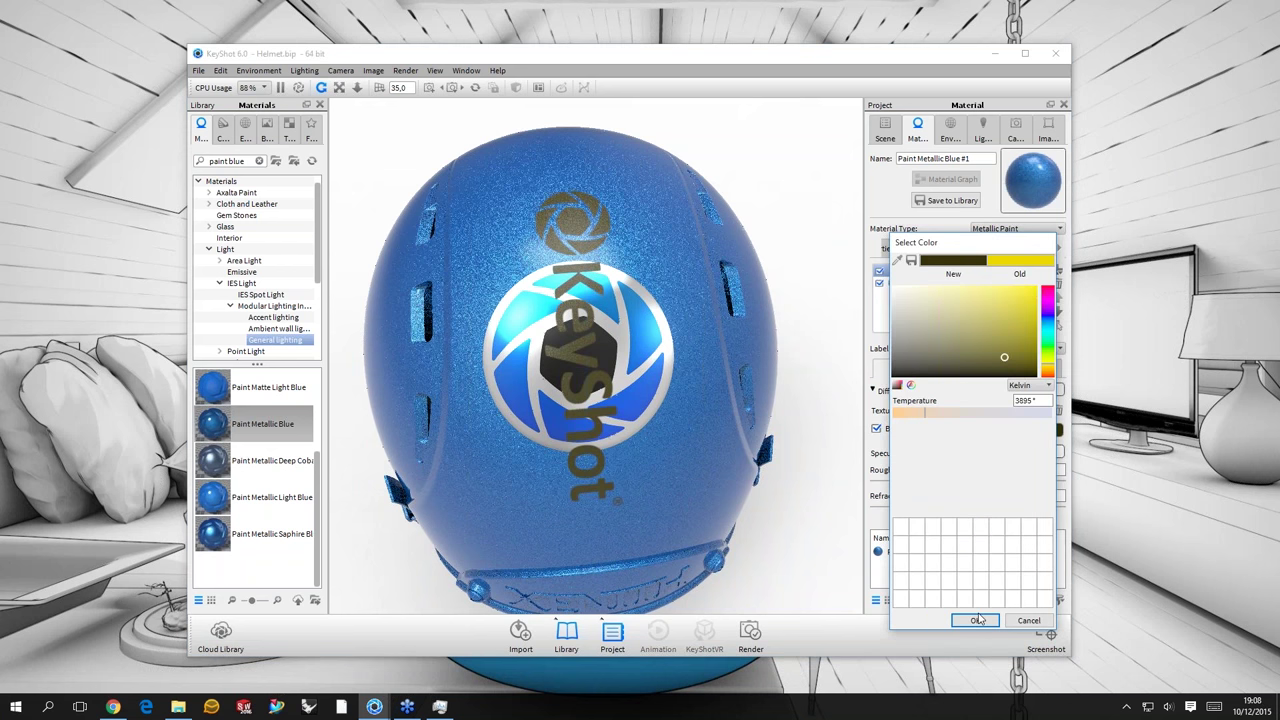
pyautogui.click(976, 620)
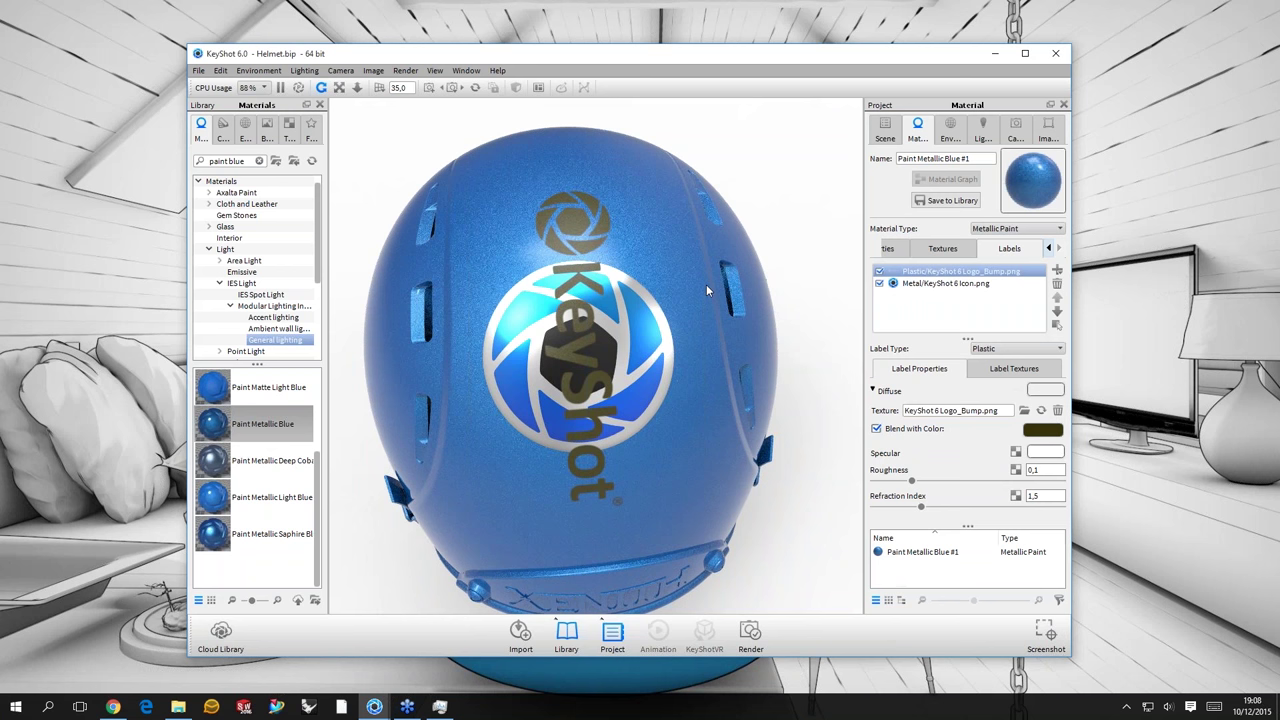
pyautogui.moveTo(706, 284); pyautogui.dragTo(686, 318)
pyautogui.scroll(2, 686, 318)
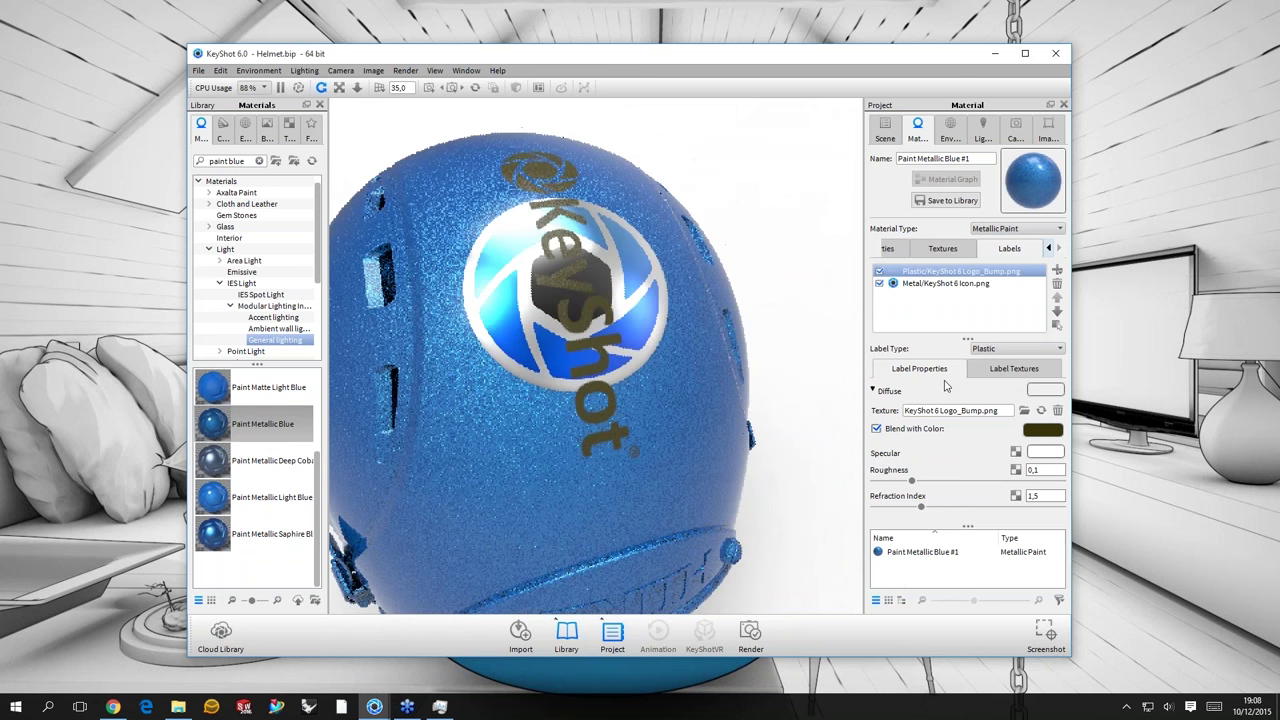
pyautogui.click(945, 283)
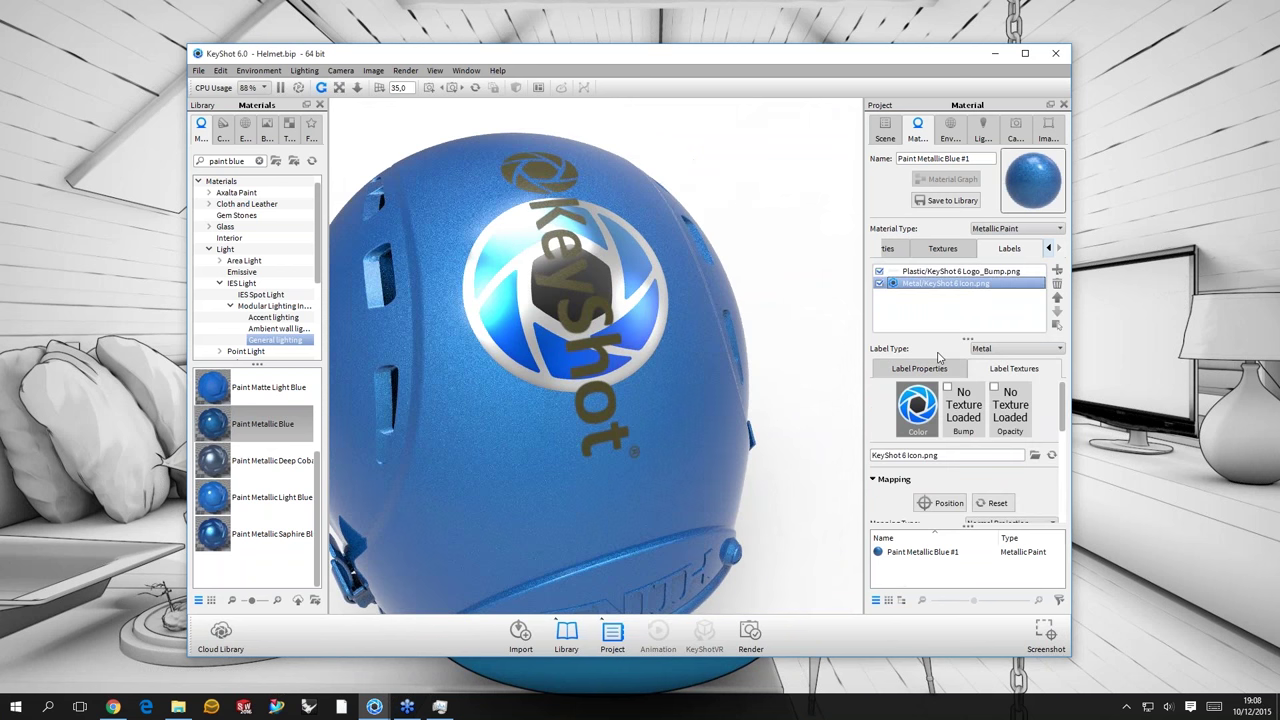
# - Set the metal icon label's roughness to 0,01
pyautogui.click(919, 368)
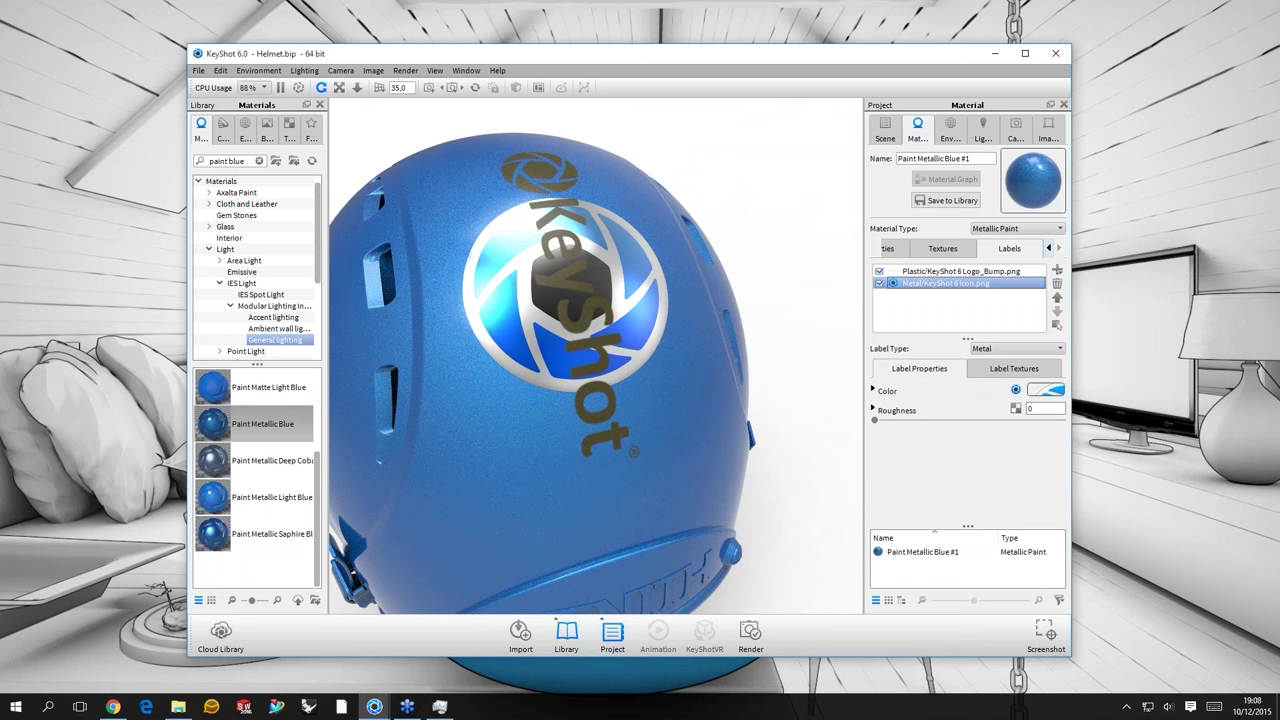
pyautogui.click(1045, 408)
pyautogui.write(',1')
pyautogui.press('BackSpace')
pyautogui.write('01')
pyautogui.press('Return')
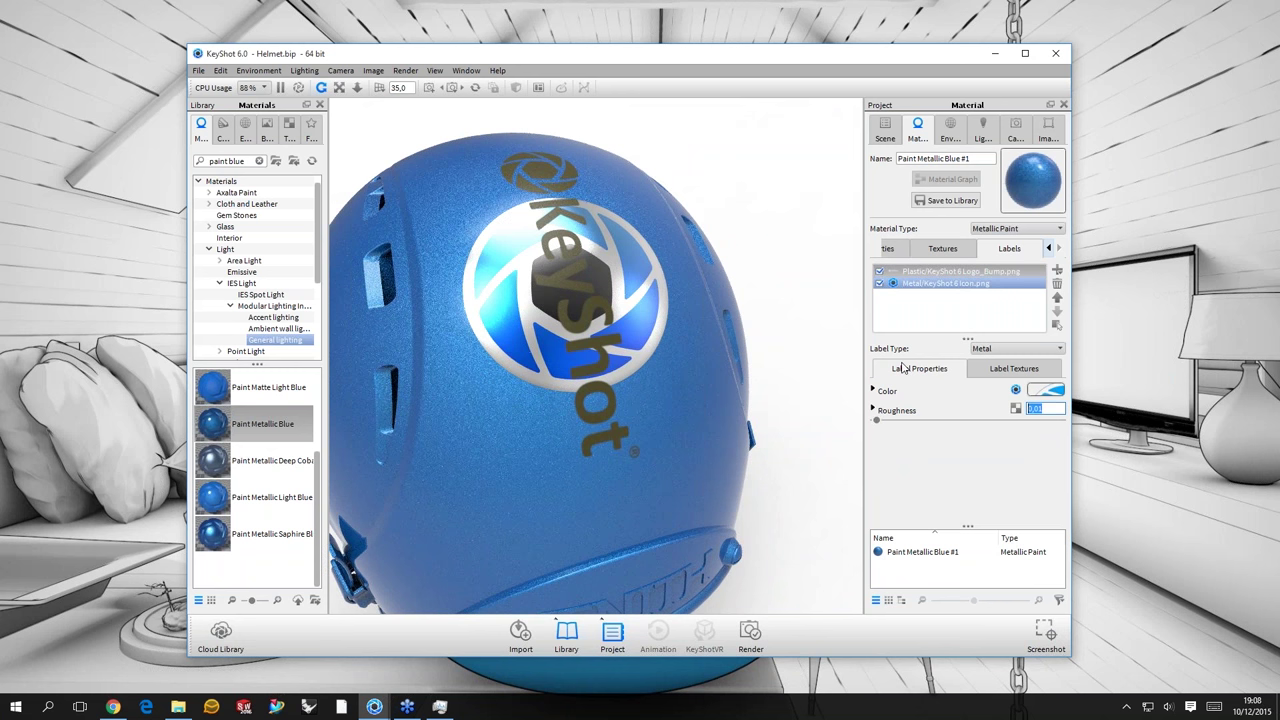
# - Try a 0,5 roughness on the plastic logo label, then set it back to 0
pyautogui.click(960, 271)
pyautogui.click(1045, 427)
pyautogui.press('Return')
pyautogui.write('0,5')
pyautogui.press('Return')
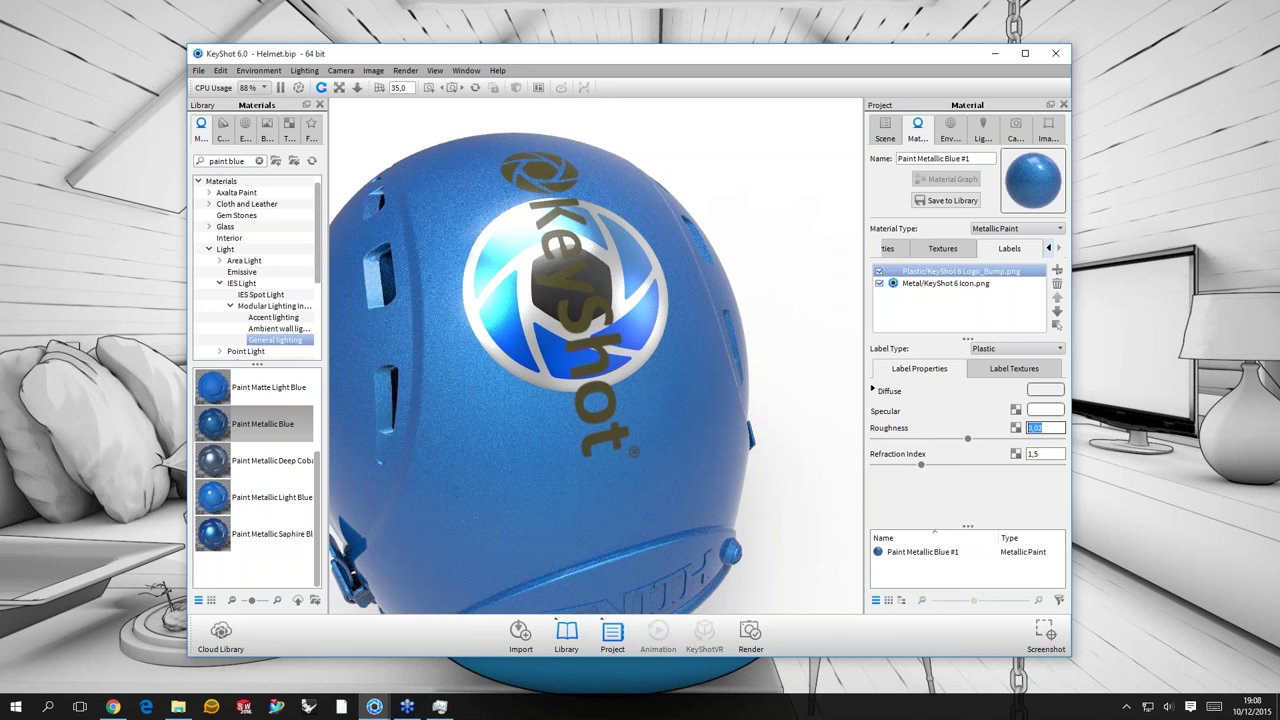
pyautogui.moveTo(600, 410); pyautogui.dragTo(903, 425)
pyautogui.click(902, 427)
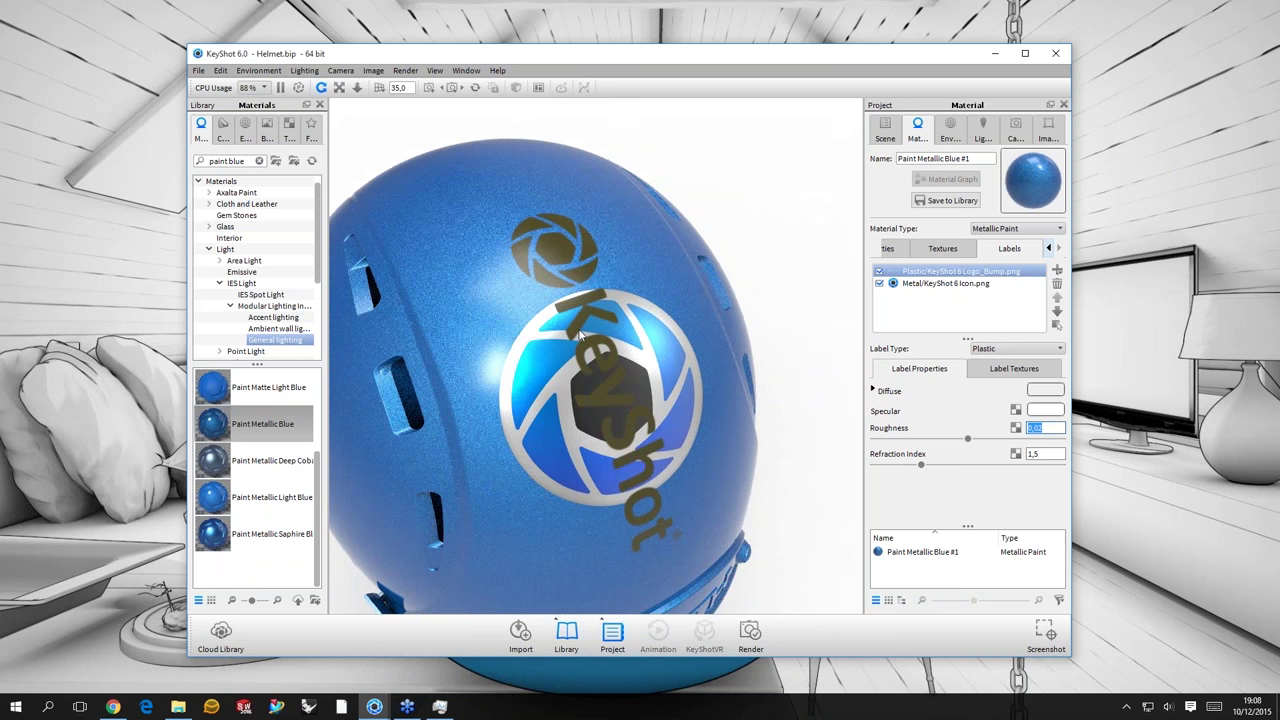
pyautogui.write('0')
pyautogui.moveTo(580, 337); pyautogui.dragTo(252, 153)
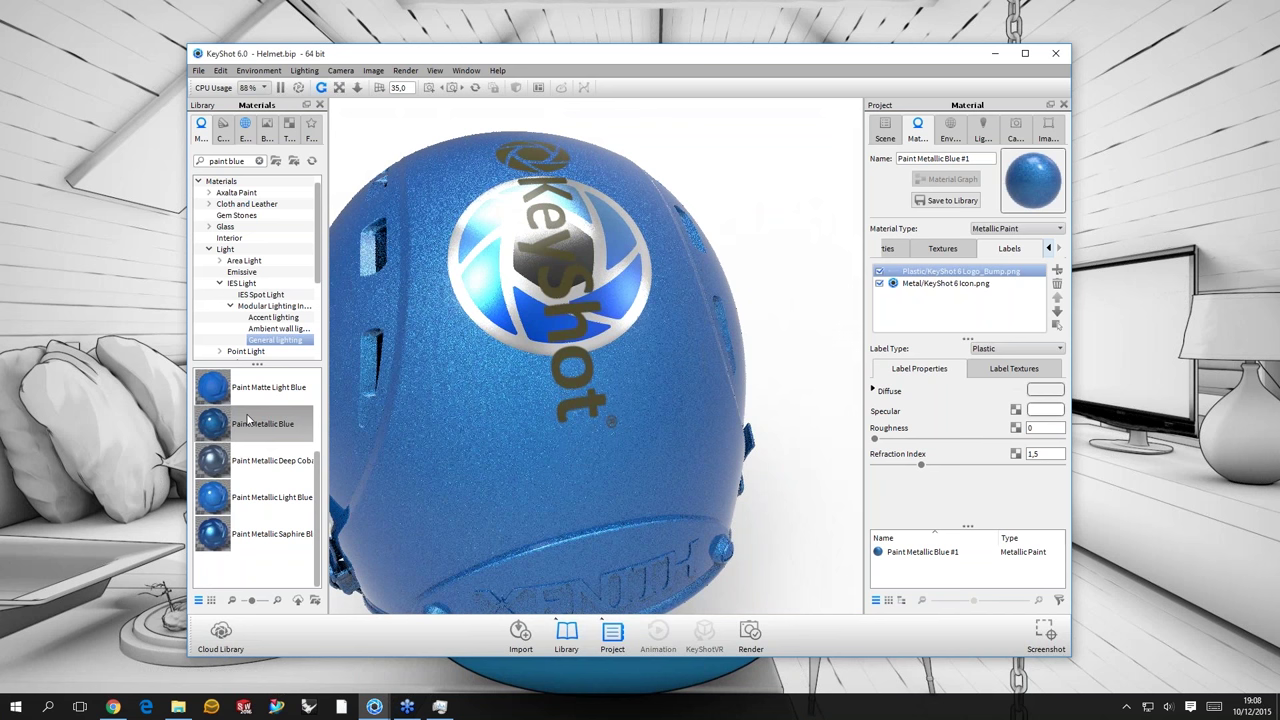
# - Apply the Studio 3 Panels Straight 2k environment to the helmet and select the logo label's blend colour
pyautogui.click(245, 130)
pyautogui.click(245, 203)
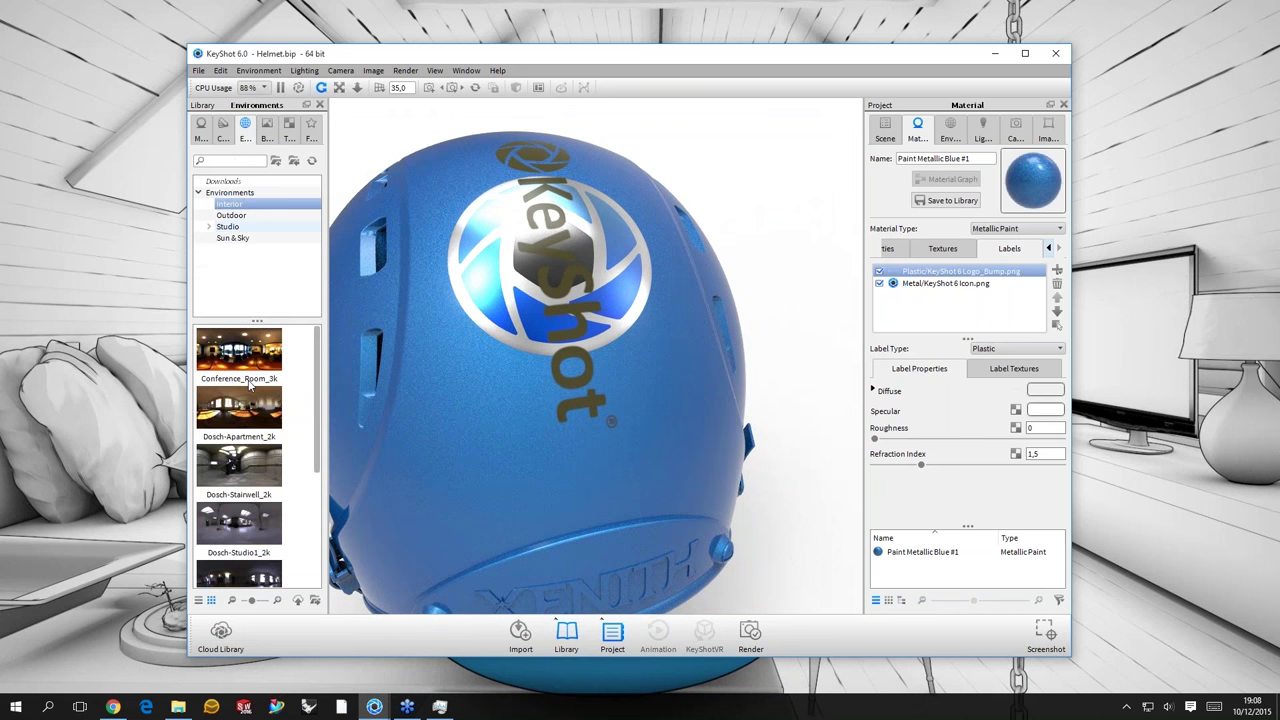
pyautogui.click(228, 226)
pyautogui.click(238, 240)
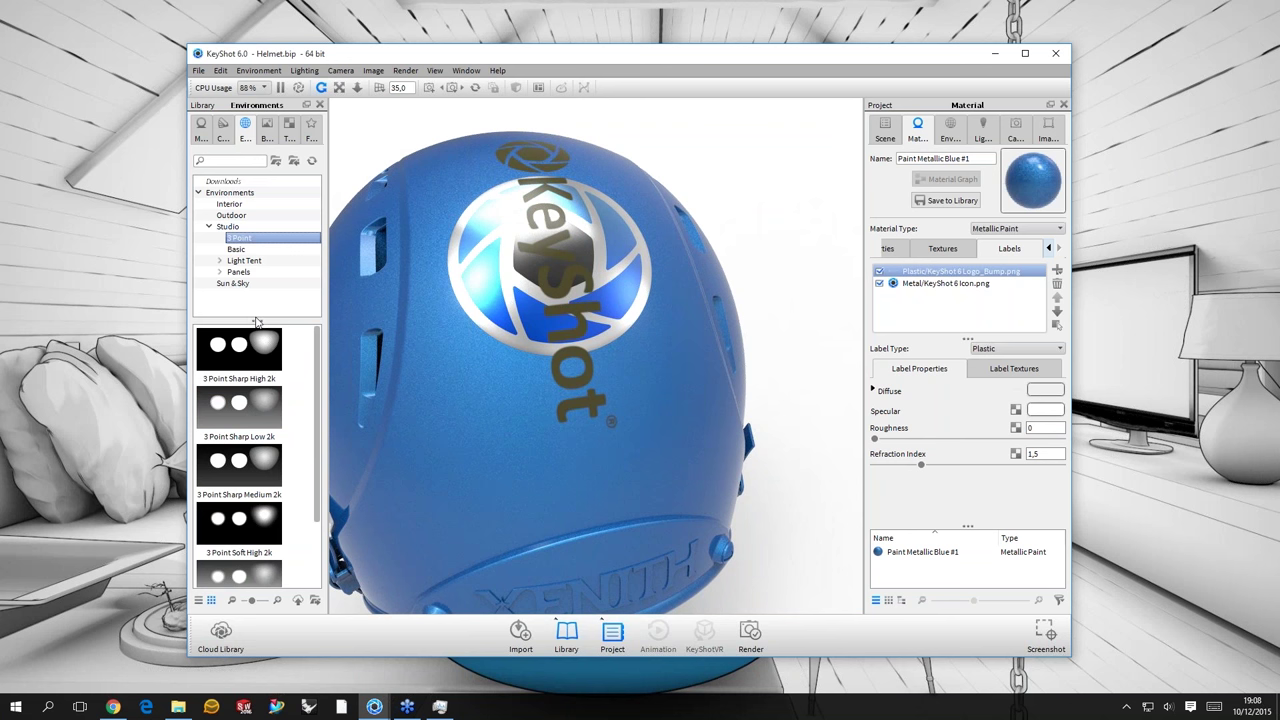
pyautogui.press('Up')
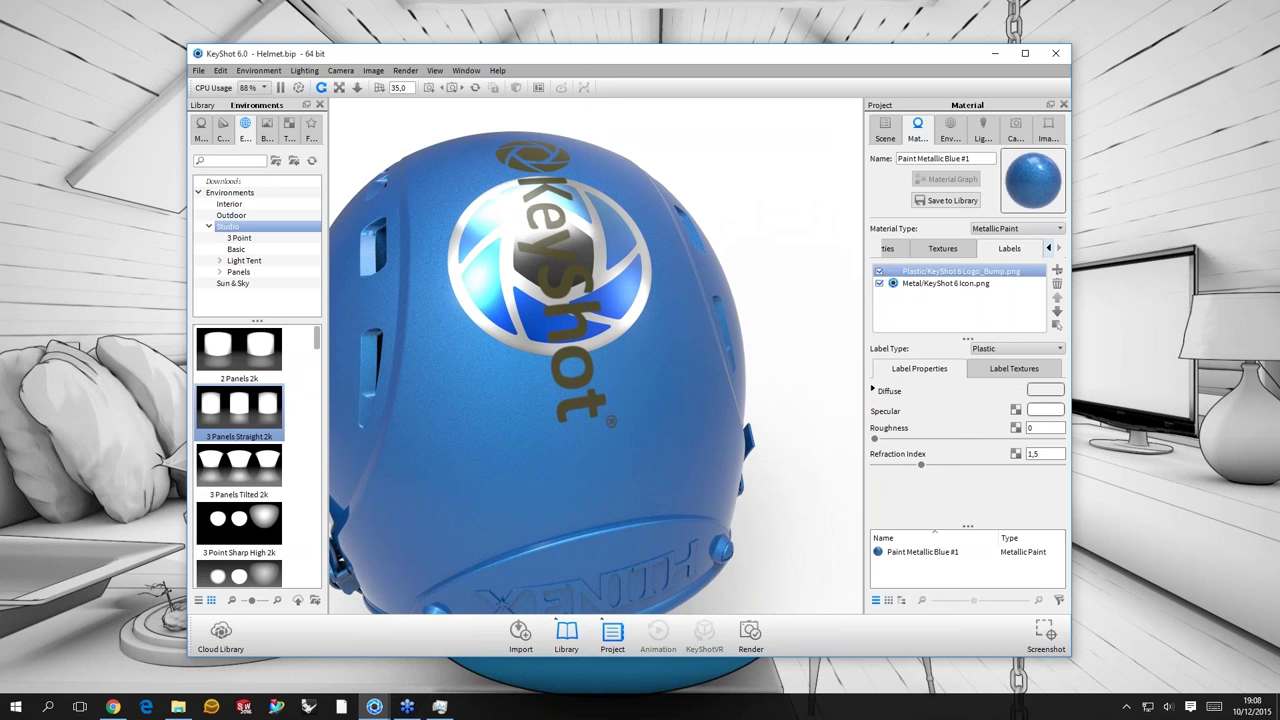
pyautogui.moveTo(700, 320); pyautogui.dragTo(598, 303)
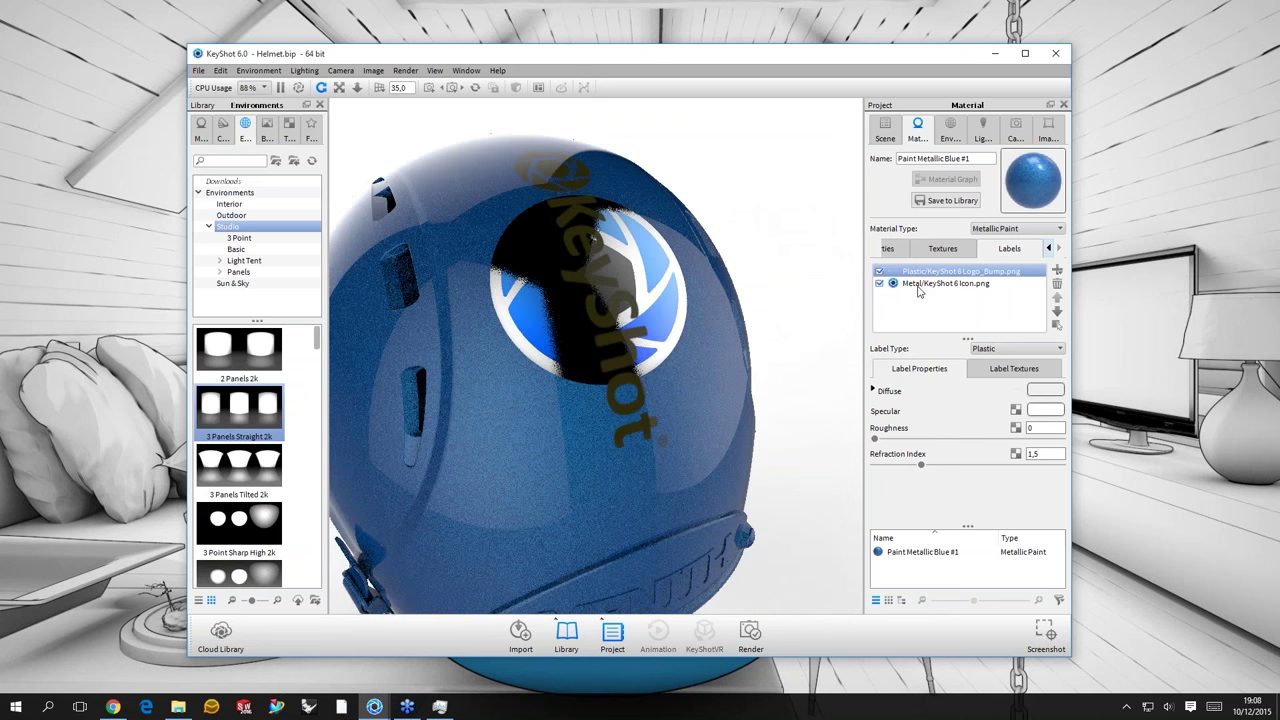
pyautogui.click(918, 286)
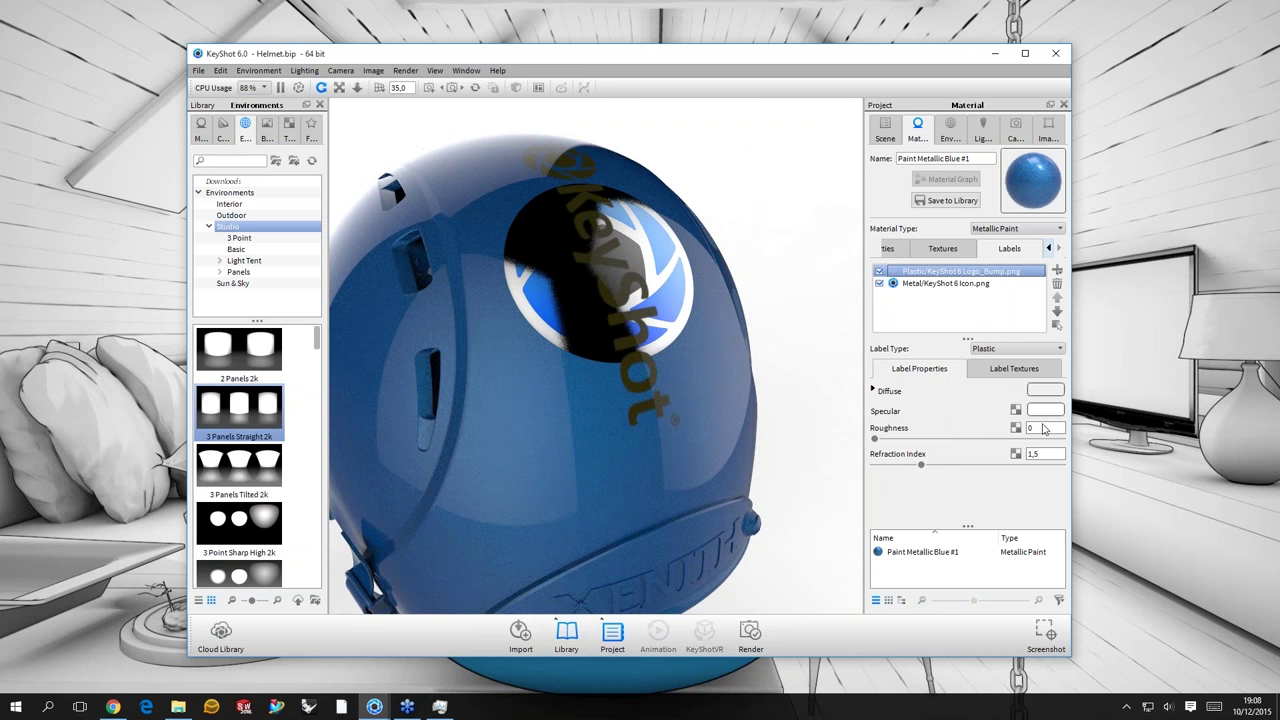
pyautogui.click(1045, 390)
# - Make the logo label's blend colour yellow and orbit the helmet to show its facemask
pyautogui.click(1019, 315)
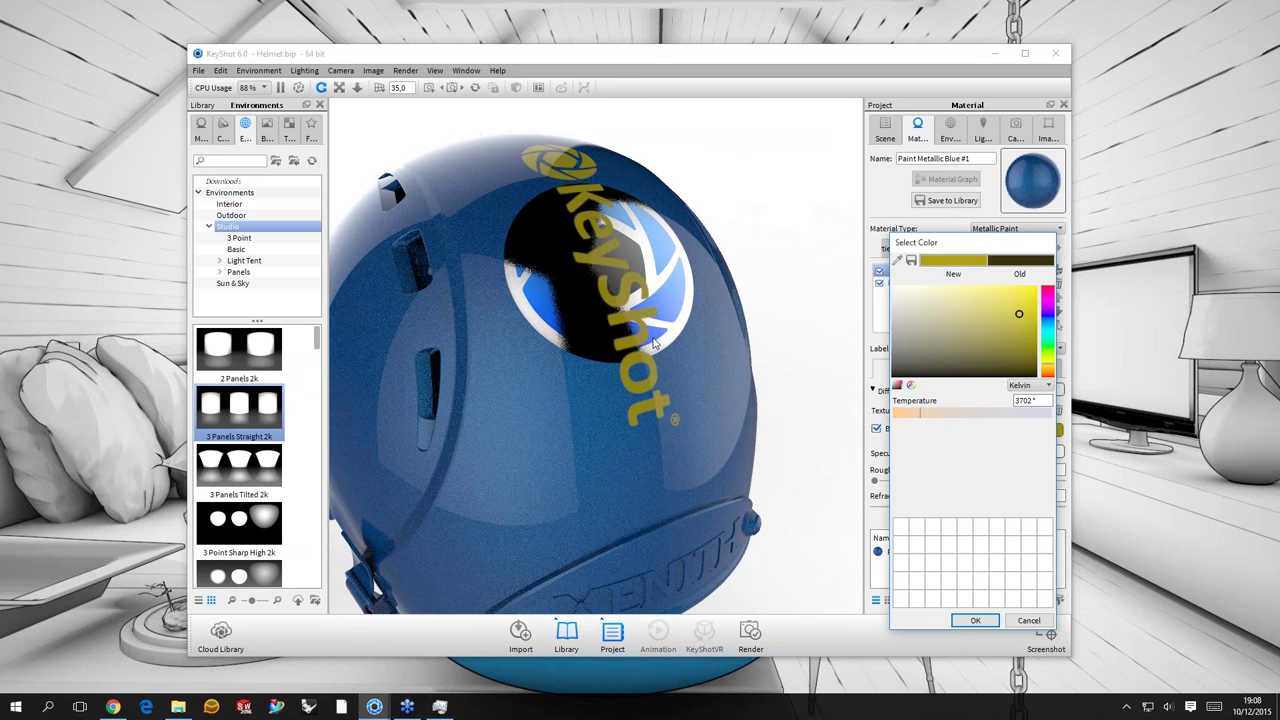
pyautogui.click(734, 316)
pyautogui.moveTo(734, 313); pyautogui.dragTo(769, 344)
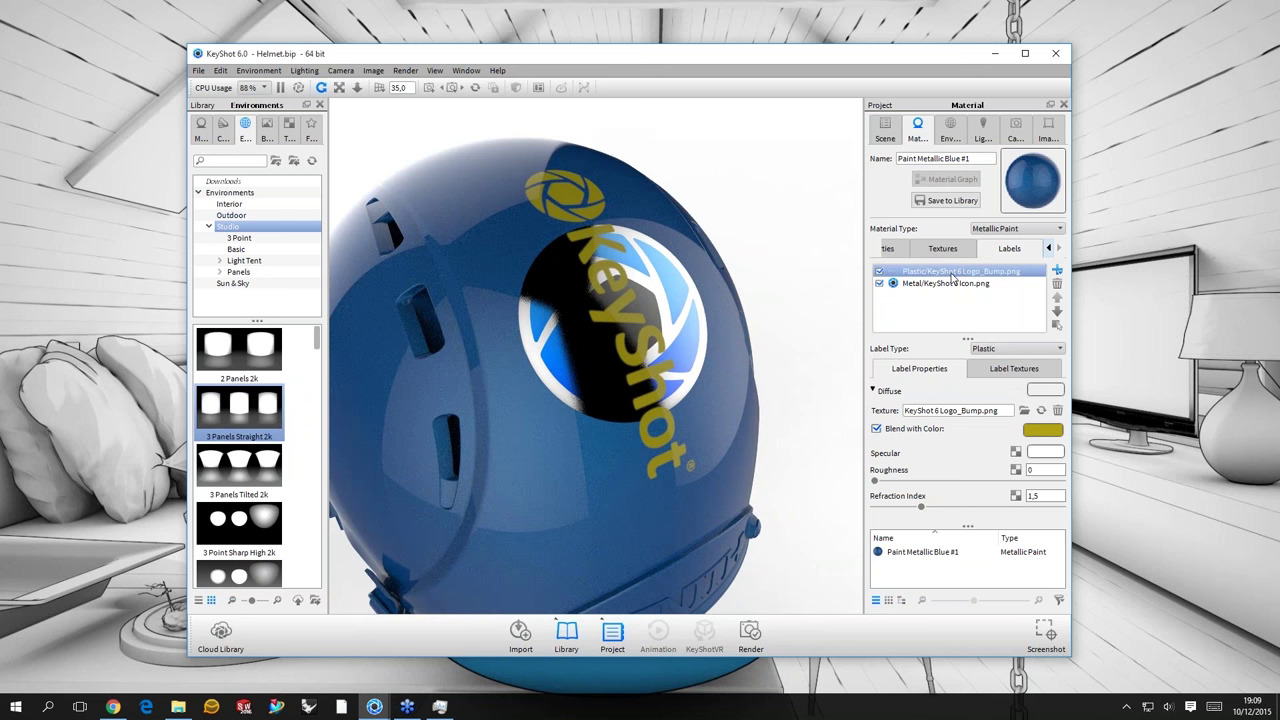
pyautogui.moveTo(952, 278)
pyautogui.scroll(-5, 668, 374)
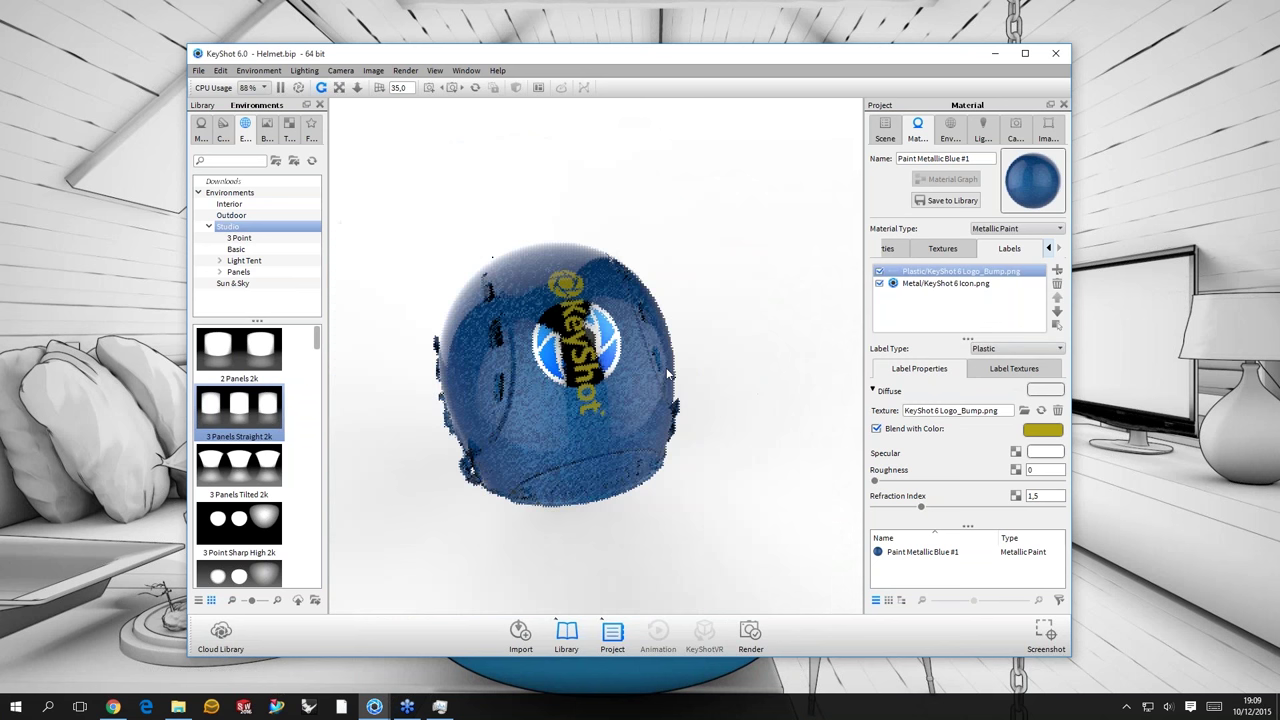
pyautogui.moveTo(668, 374); pyautogui.dragTo(754, 207)
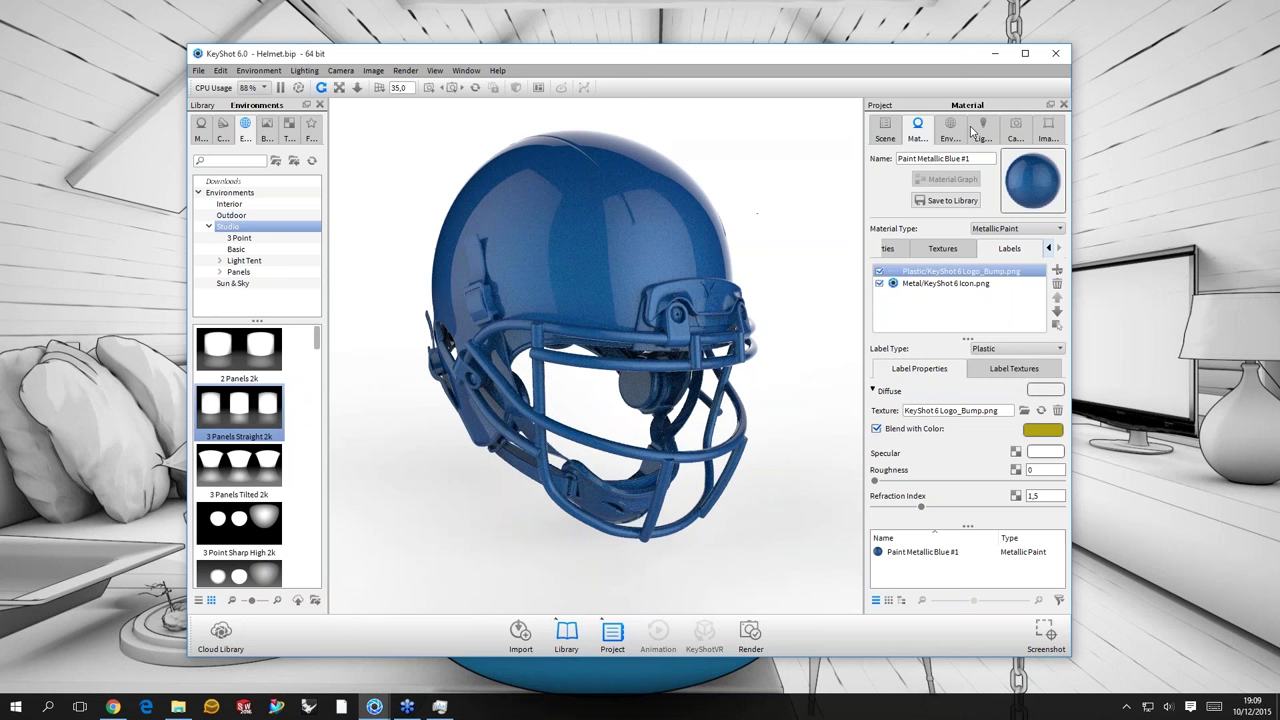
# - Pause the helmet render, switch to the Hinge_ORIG.bip scene and orbit the hinge
pyautogui.hotkey('shift', 'p')
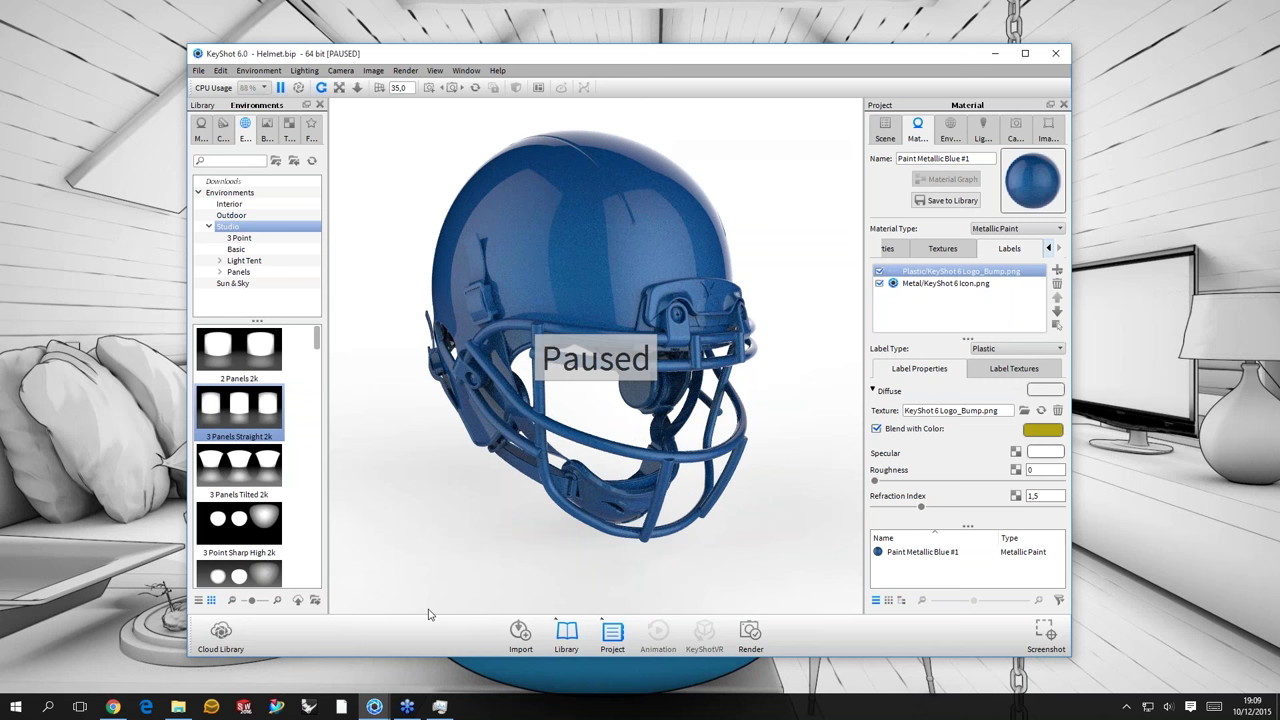
pyautogui.press('super+d')
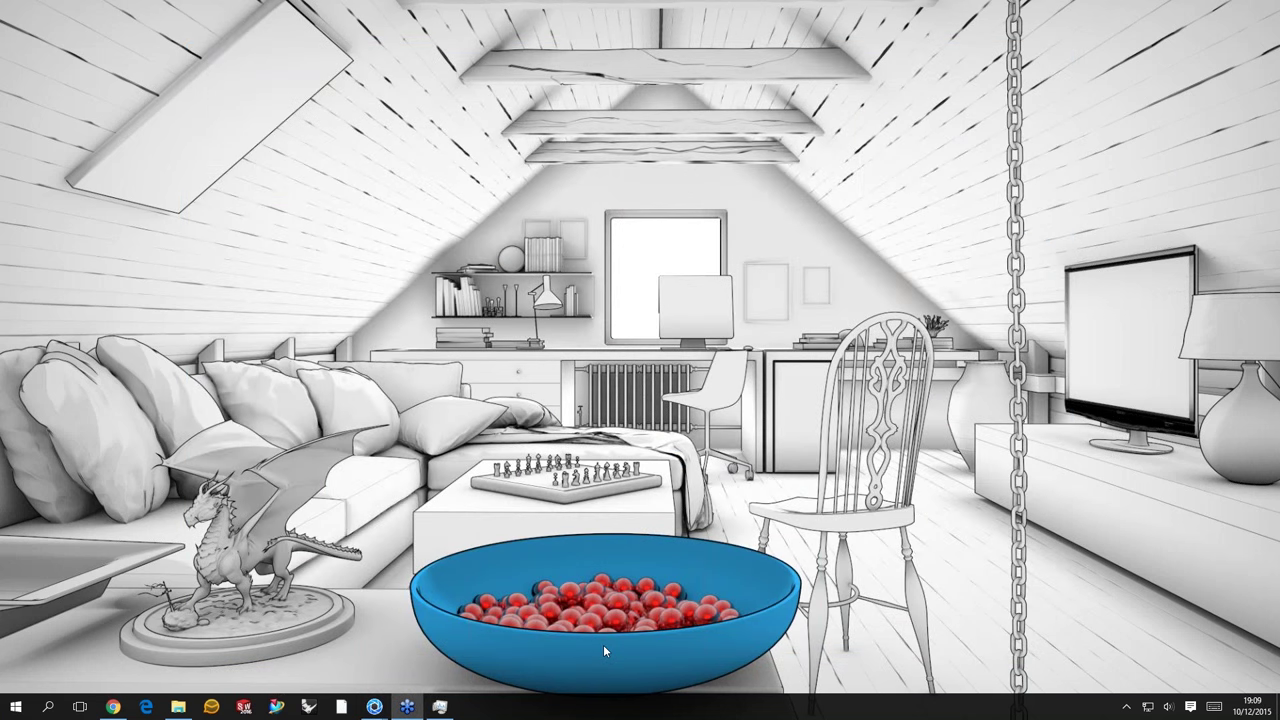
pyautogui.press('super+d')
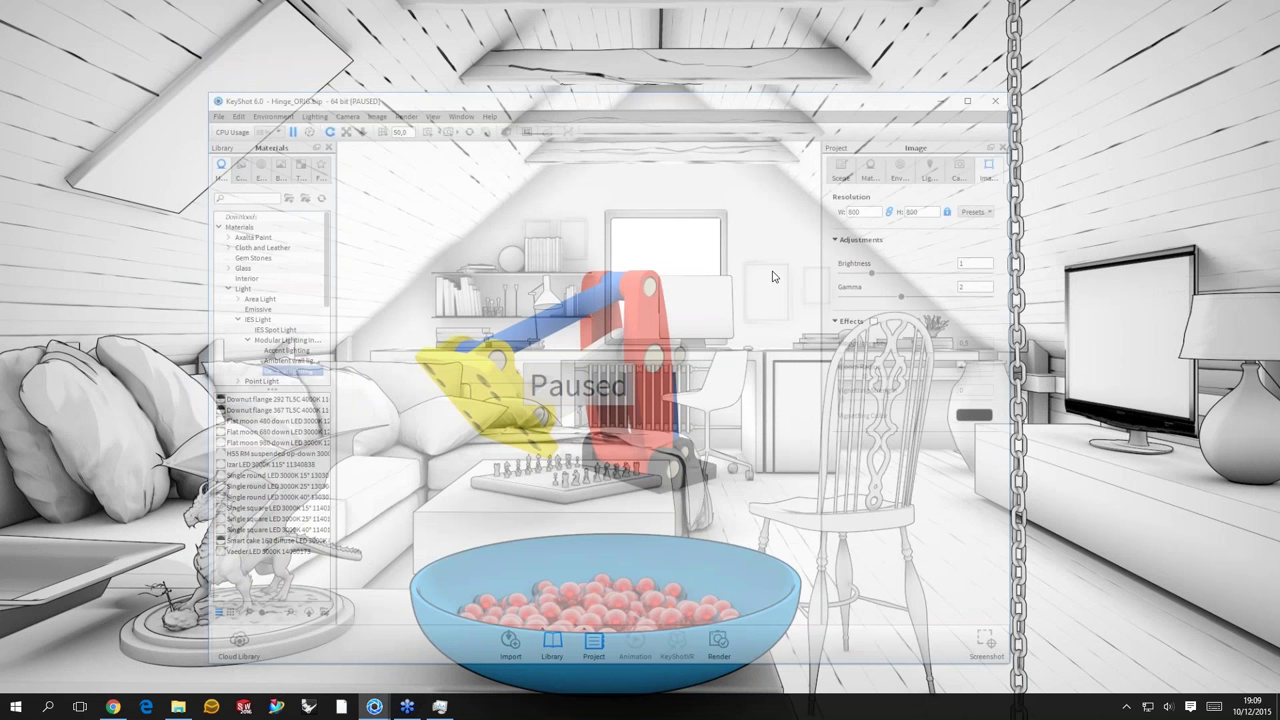
pyautogui.hotkey('shift', 'p')
pyautogui.moveTo(560, 250); pyautogui.dragTo(620, 252)
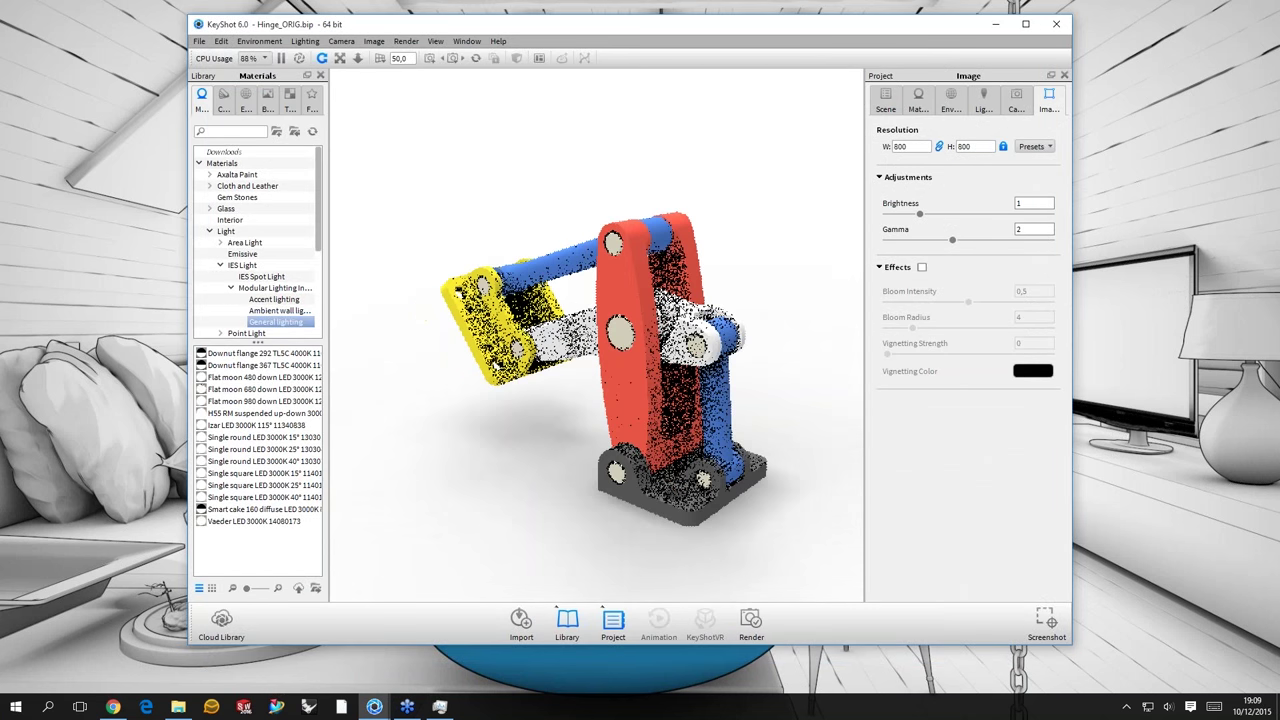
pyautogui.moveTo(530, 320); pyautogui.dragTo(567, 322)
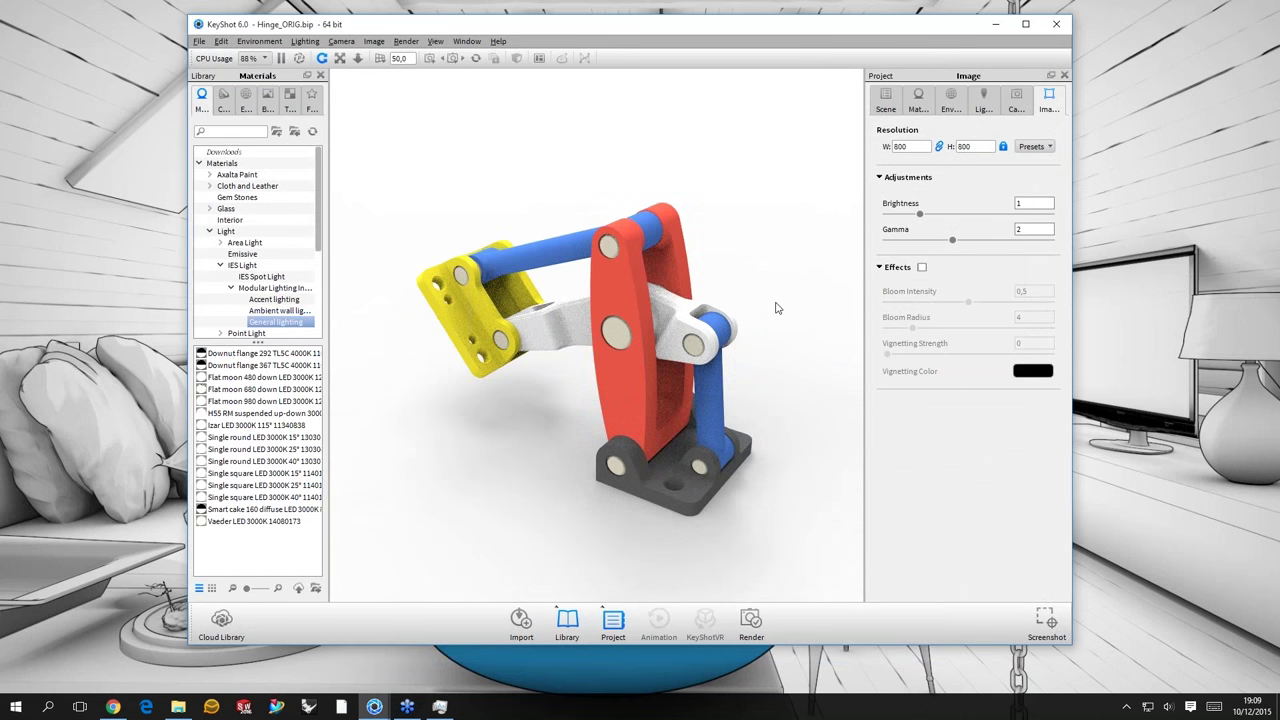
pyautogui.scroll(2, 789, 252)
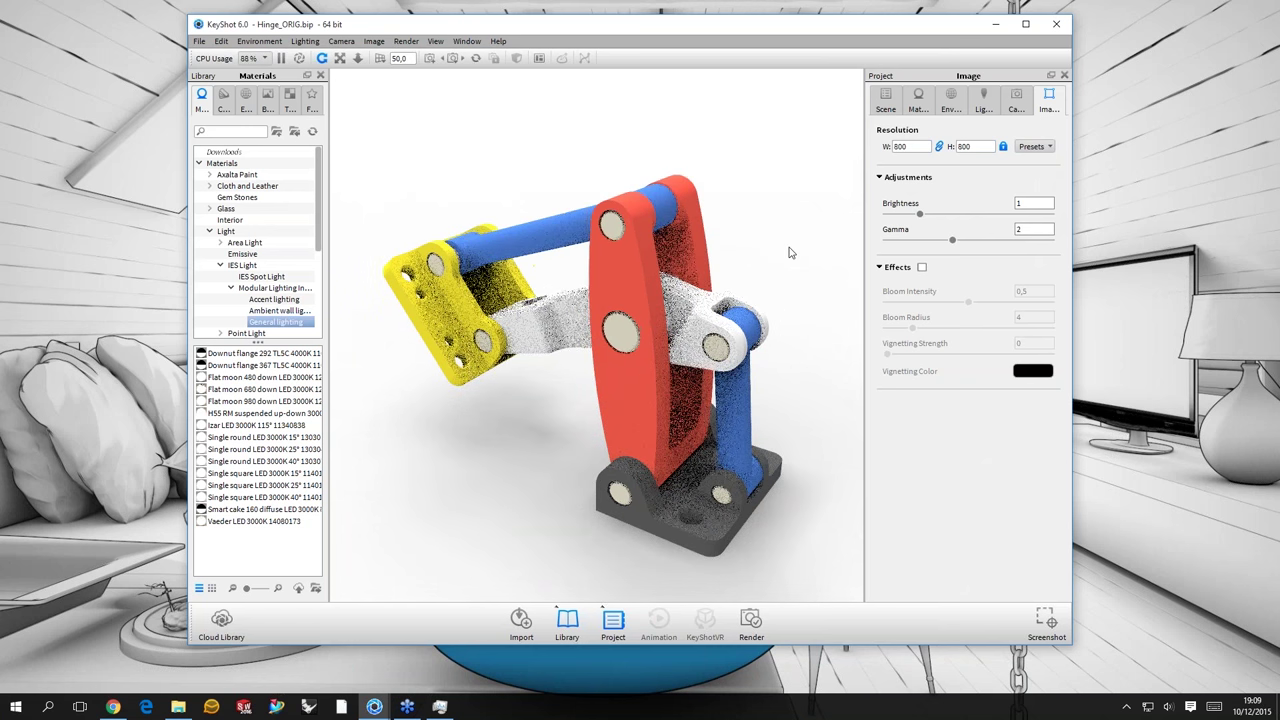
pyautogui.moveTo(789, 252); pyautogui.dragTo(570, 259)
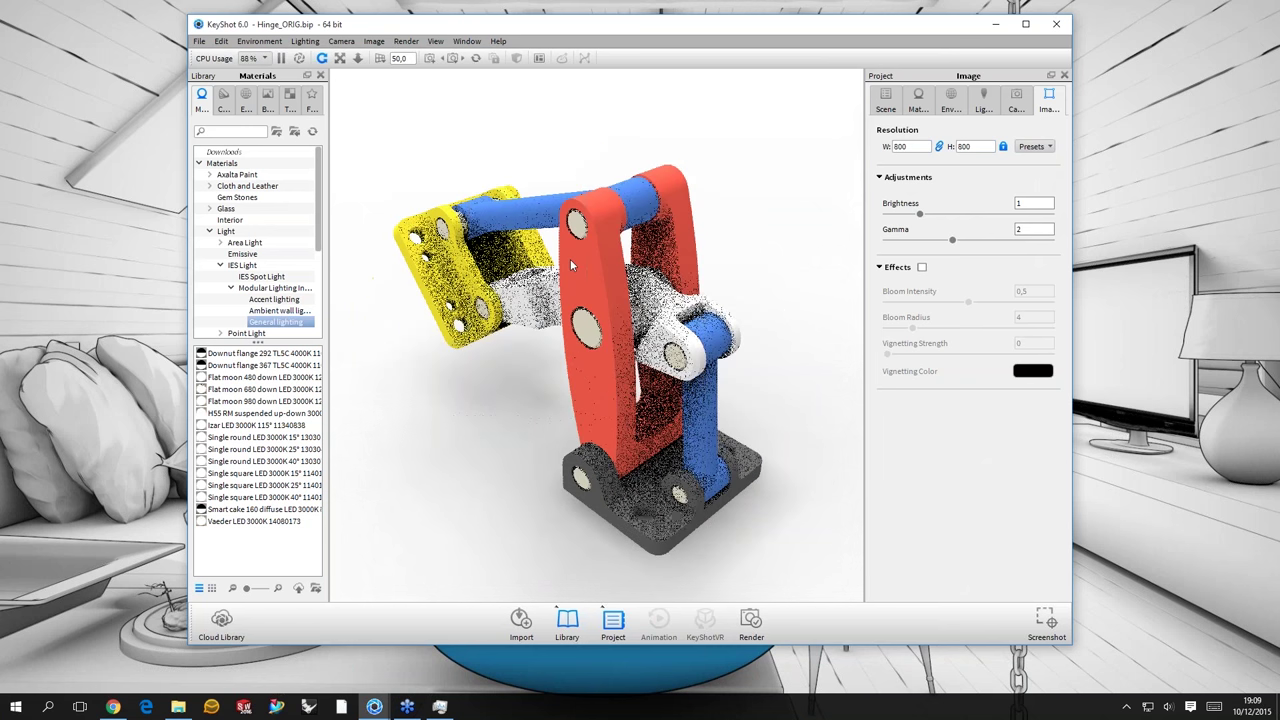
# - Open the red hinge part's material and check its Labels list
pyautogui.click(1022, 205)
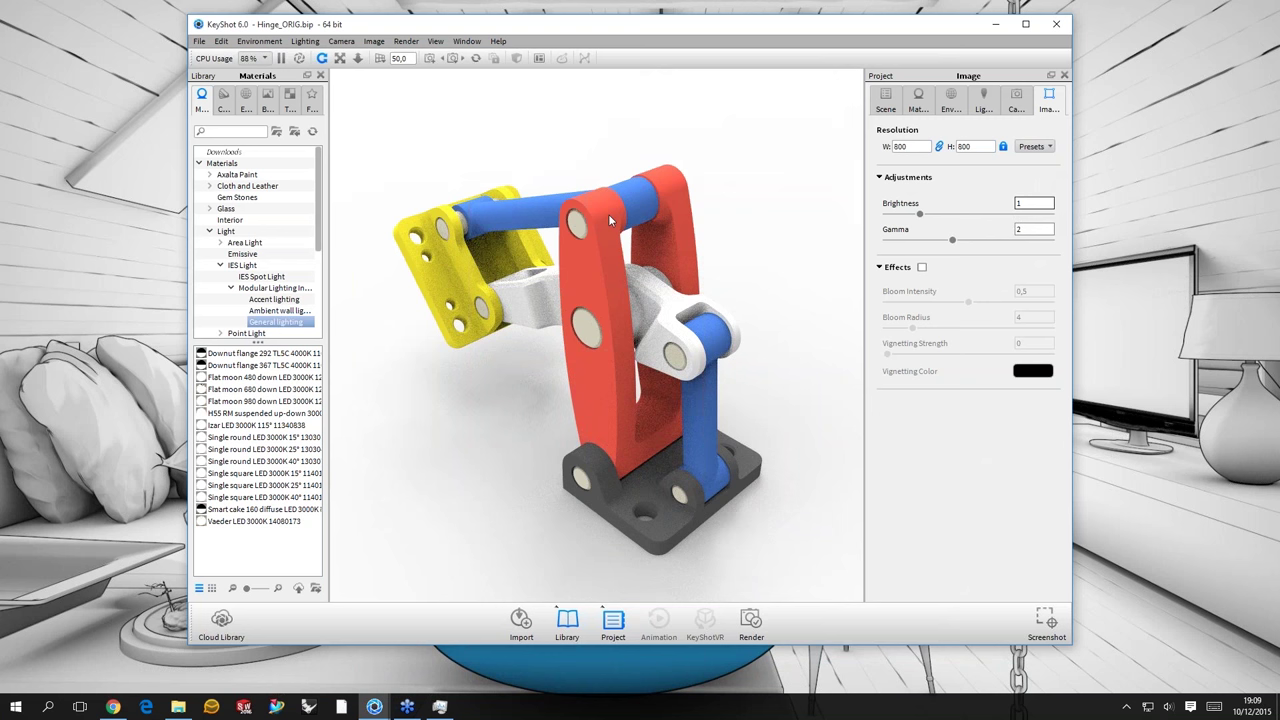
pyautogui.doubleClick(609, 219)
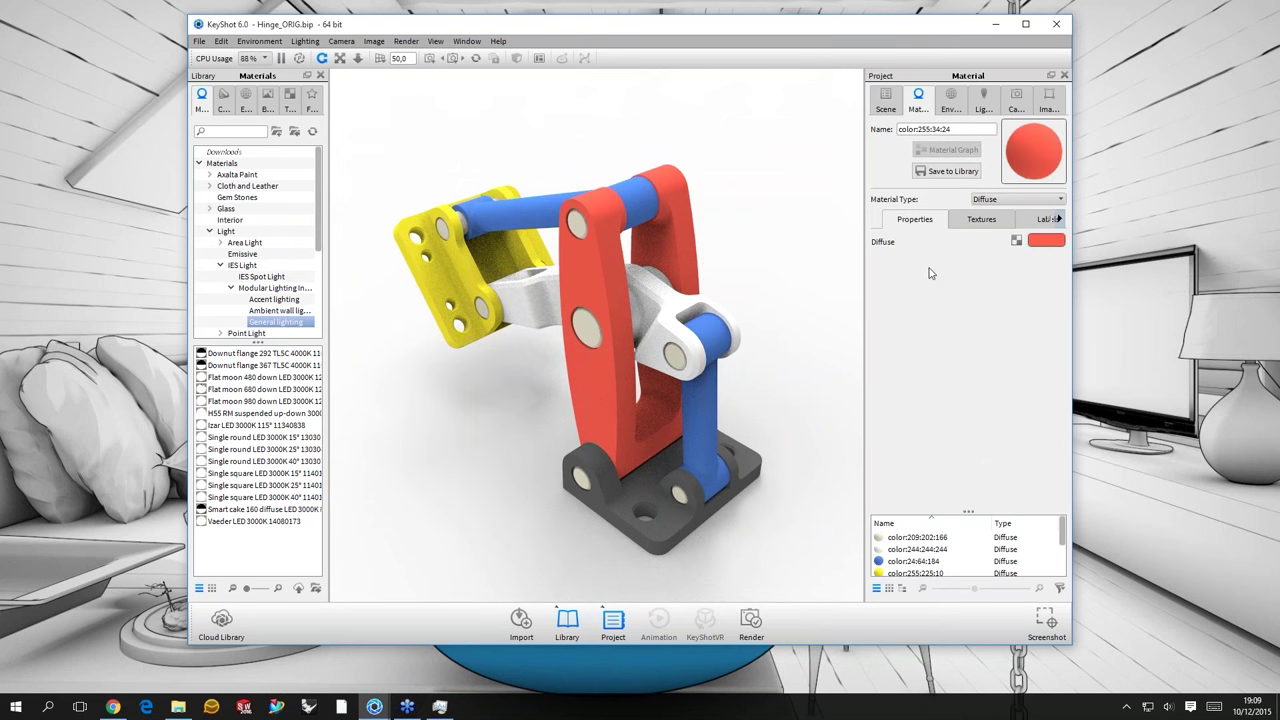
pyautogui.click(1045, 218)
pyautogui.moveTo(760, 283); pyautogui.dragTo(885, 97)
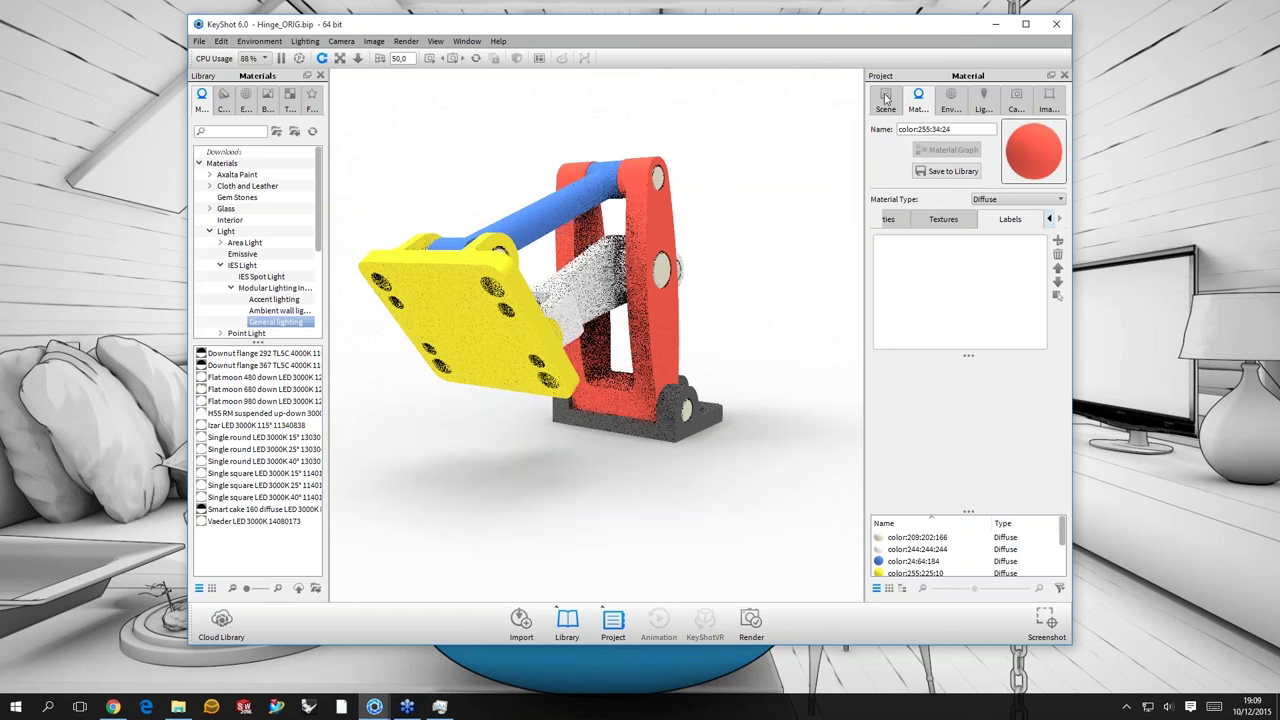
pyautogui.click(885, 97)
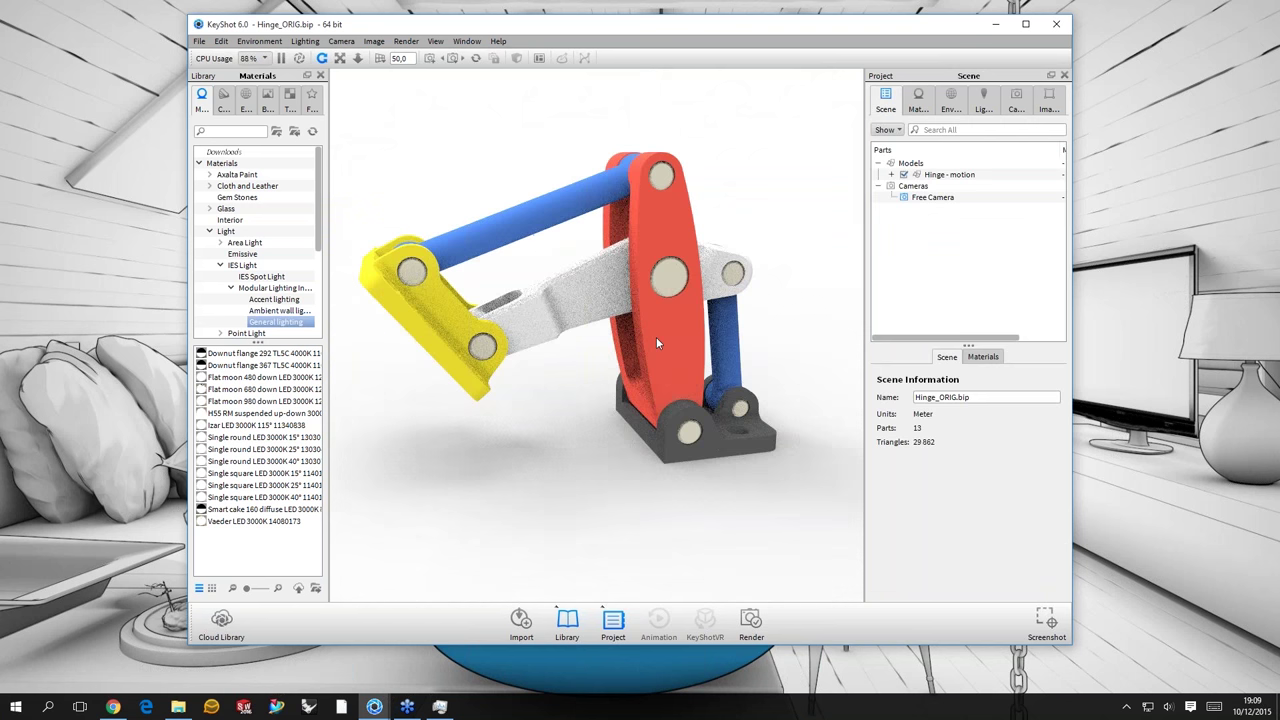
pyautogui.moveTo(657, 342); pyautogui.dragTo(684, 333)
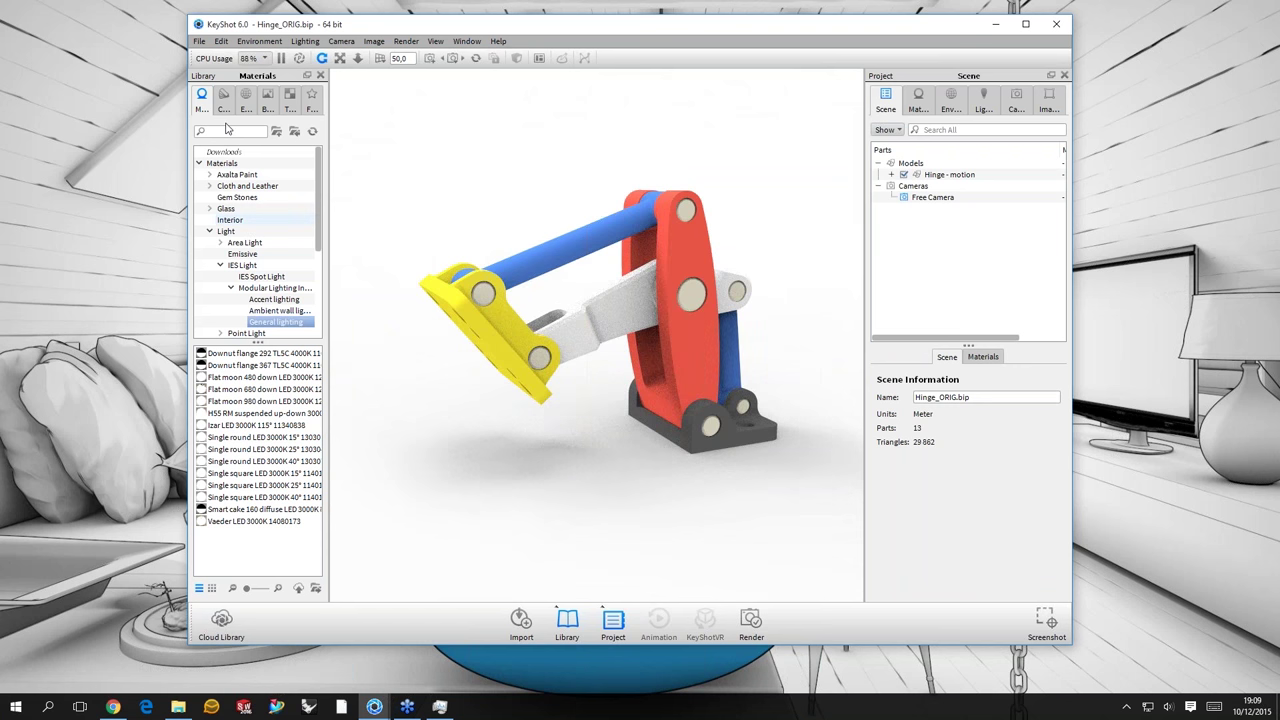
# - Search the library for hard plastic materials and preview them as large spheres
pyautogui.write('pla')
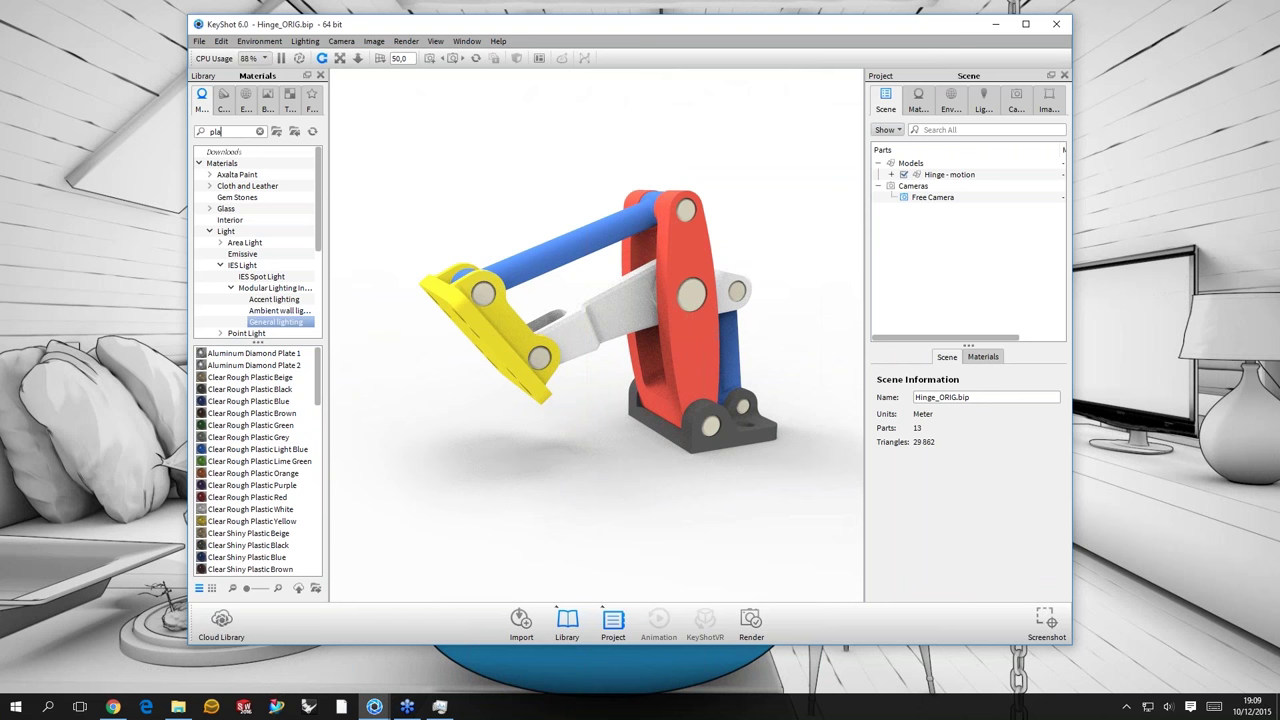
pyautogui.write('stic')
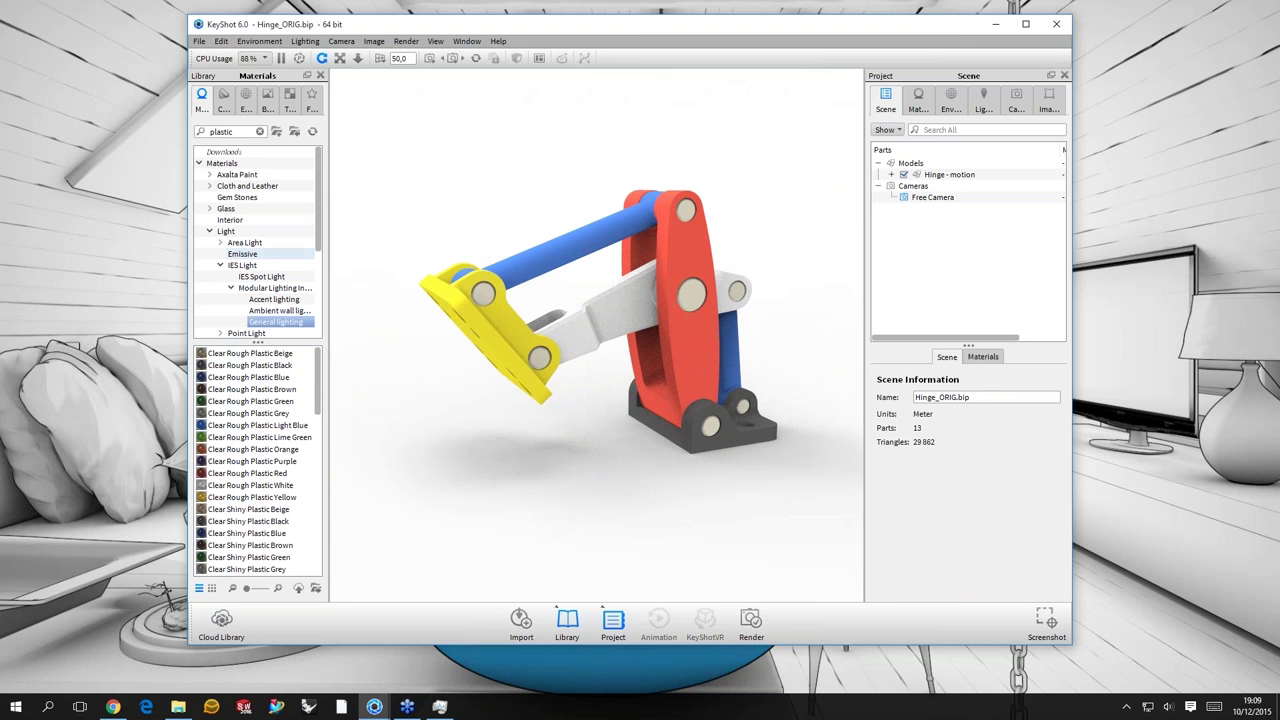
pyautogui.scroll(-10, 256, 460)
pyautogui.write('ha')
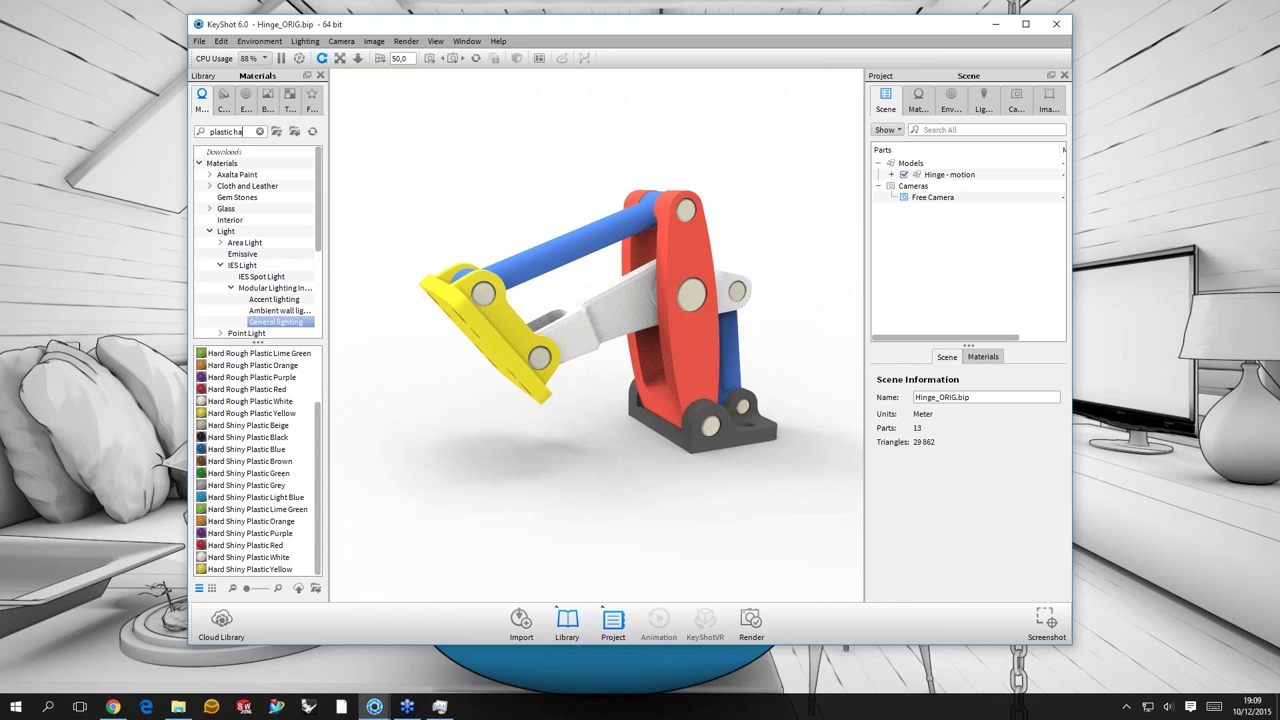
pyautogui.write('rd')
pyautogui.click(254, 589)
pyautogui.keyDown('ctrl'); pyautogui.scroll(-1, 238, 535); pyautogui.keyUp('ctrl')
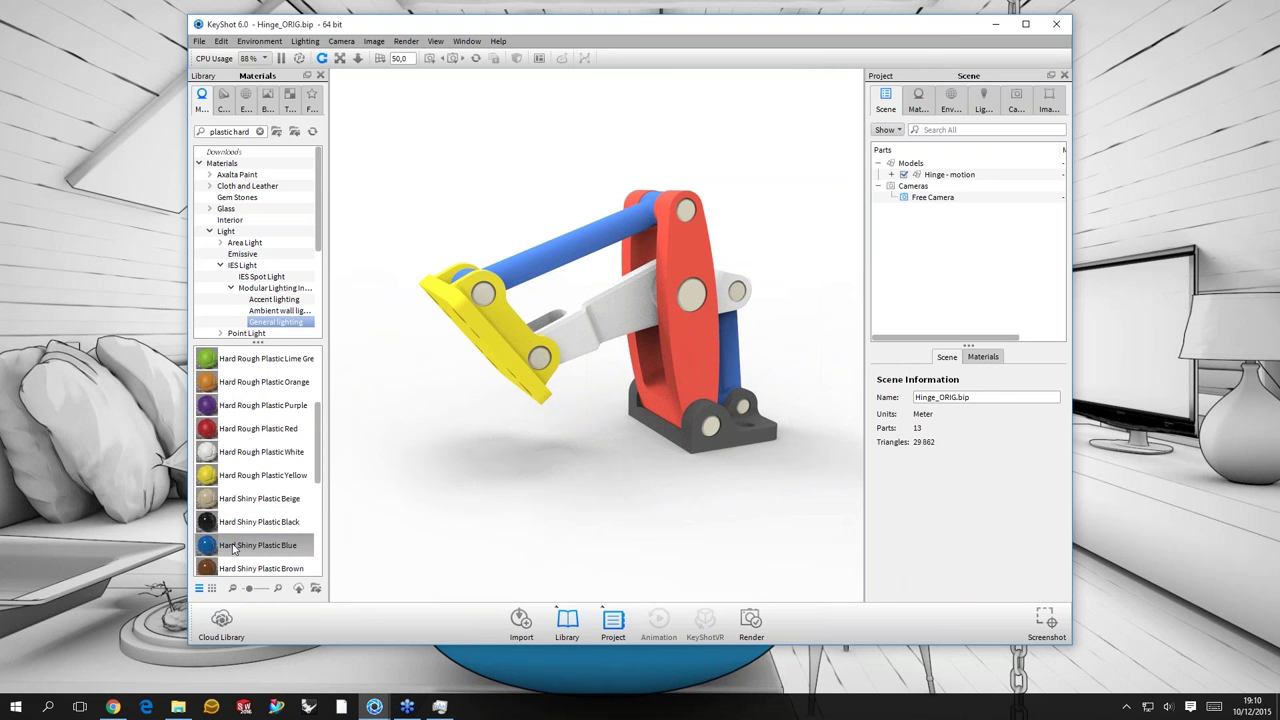
pyautogui.moveTo(233, 548)
# - Apply Metal > Steel > Basic > Steel Rough to the whole hinge
pyautogui.doubleClick(222, 131)
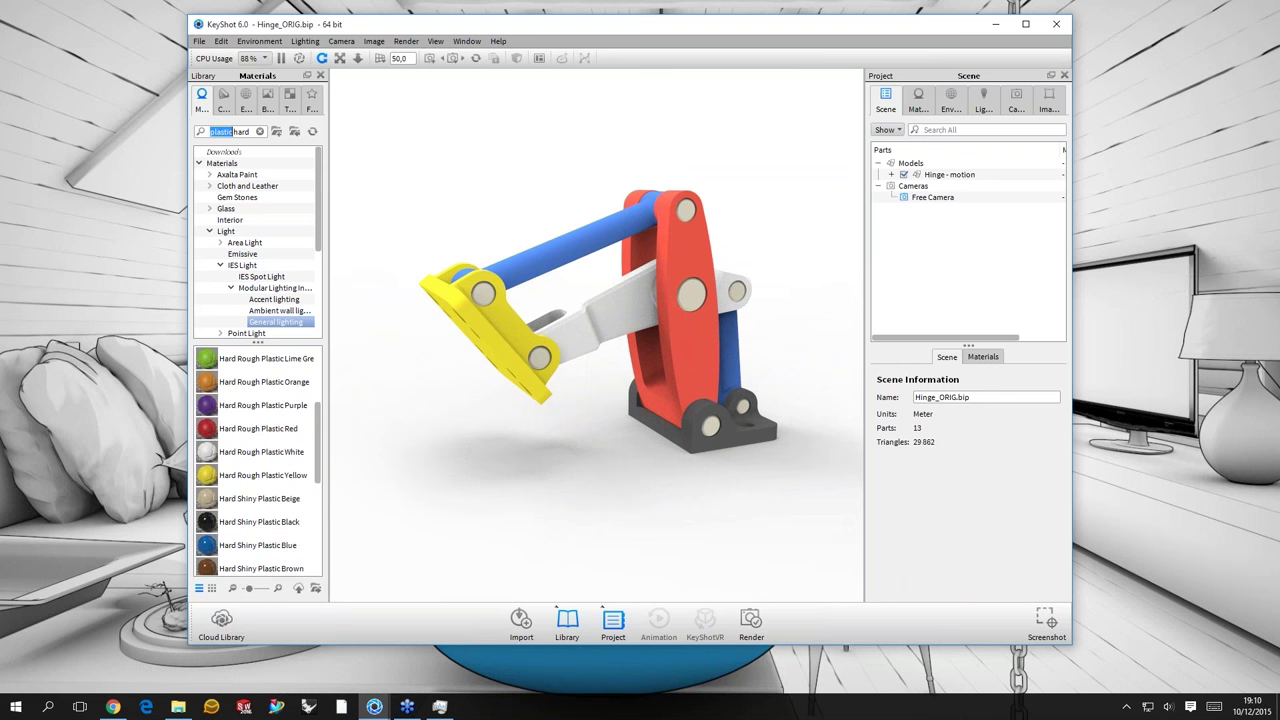
pyautogui.hotkey('ctrl', 'a')
pyautogui.write('met')
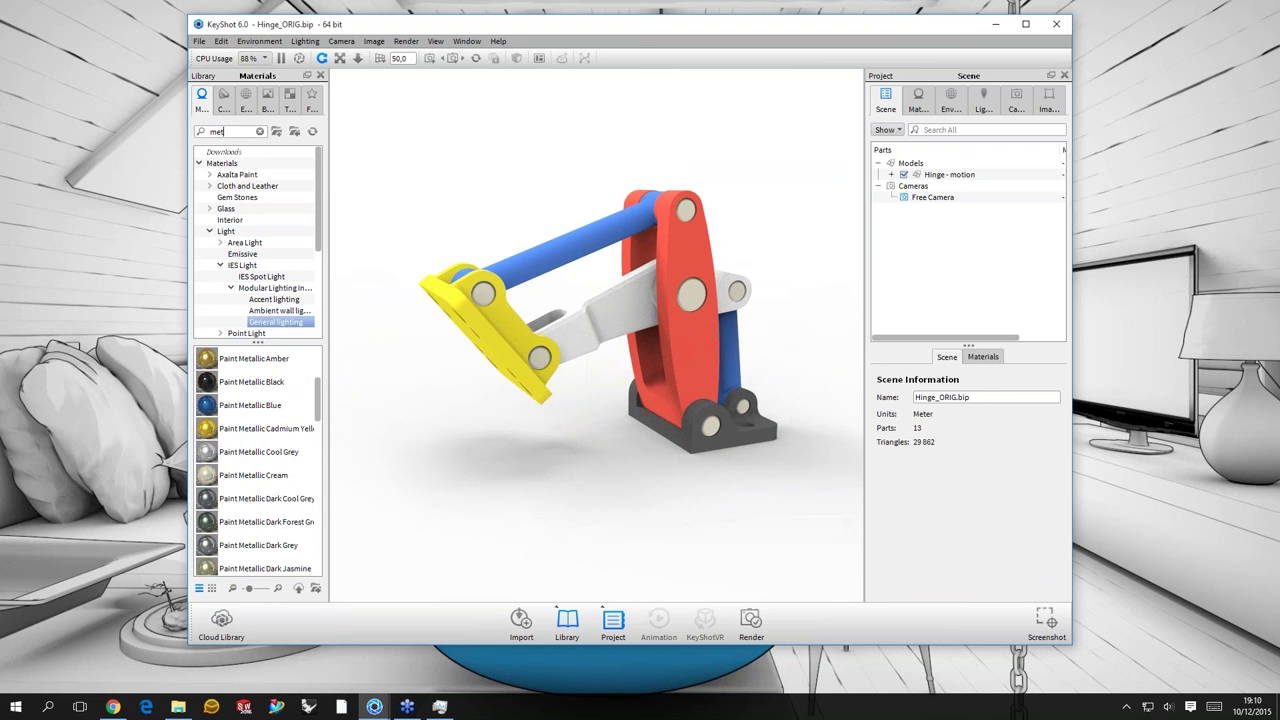
pyautogui.write('al')
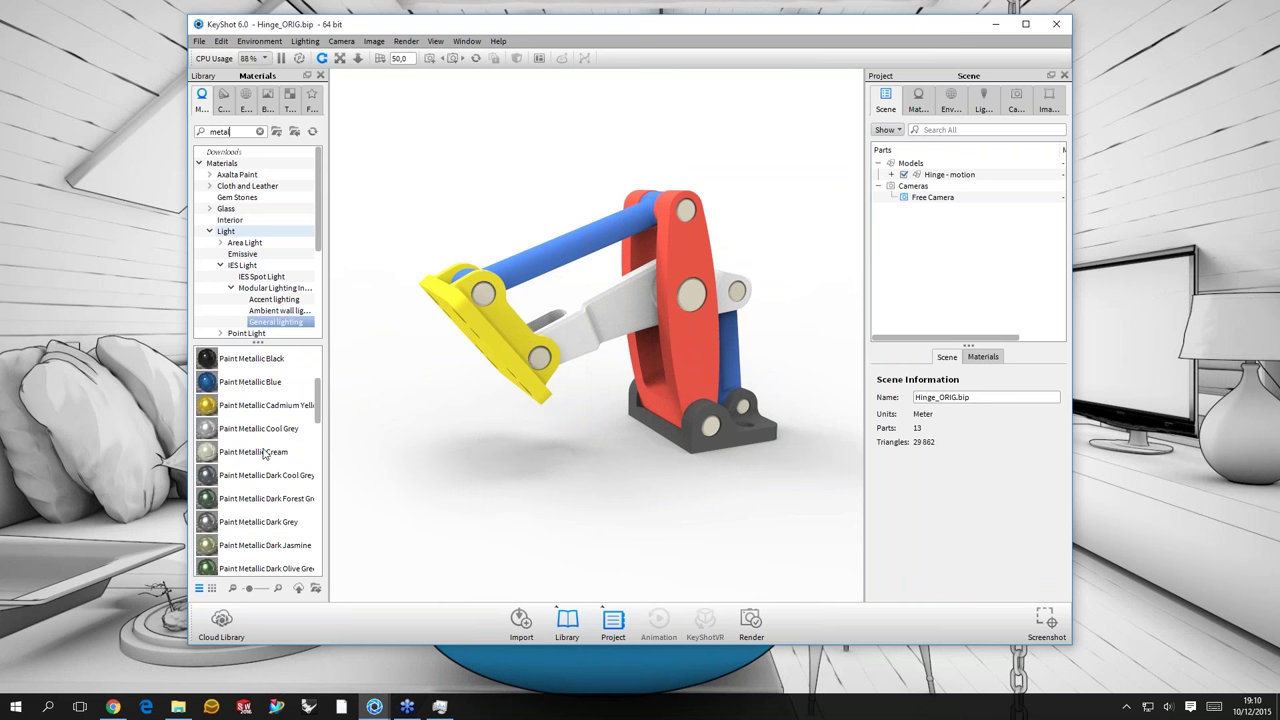
pyautogui.scroll(-10, 265, 455)
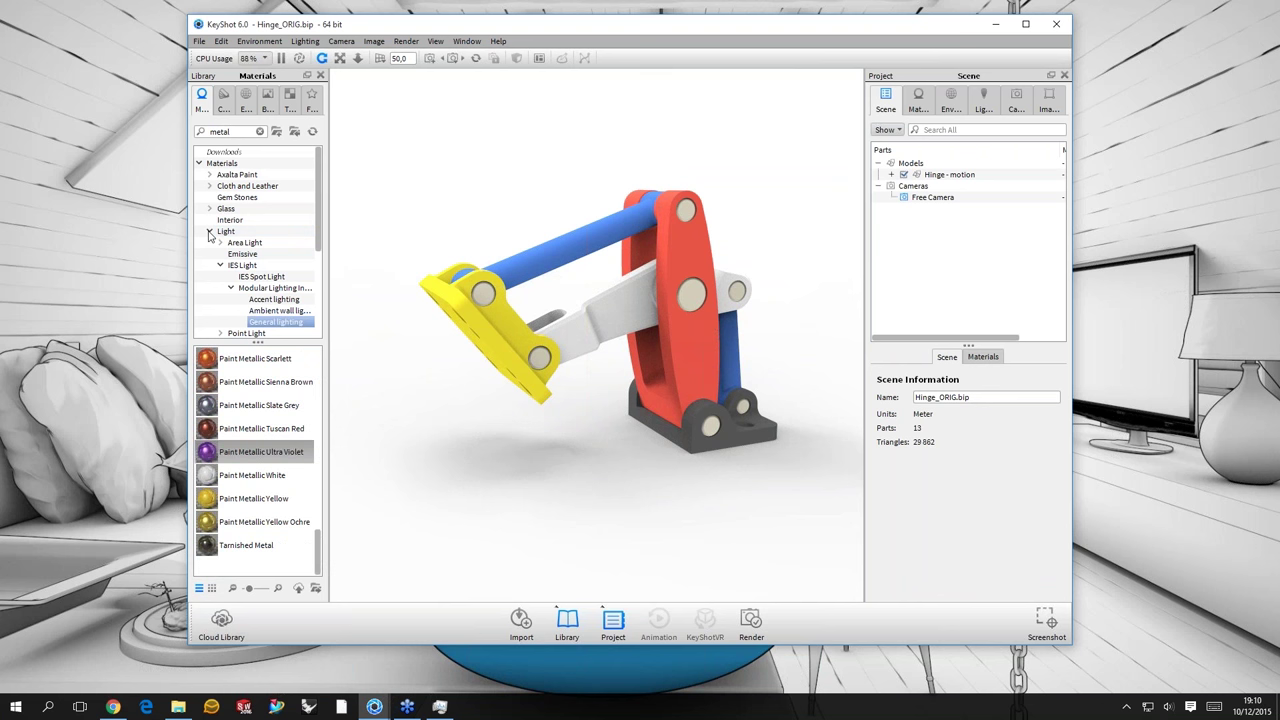
pyautogui.click(209, 231)
pyautogui.click(237, 197)
pyautogui.click(209, 254)
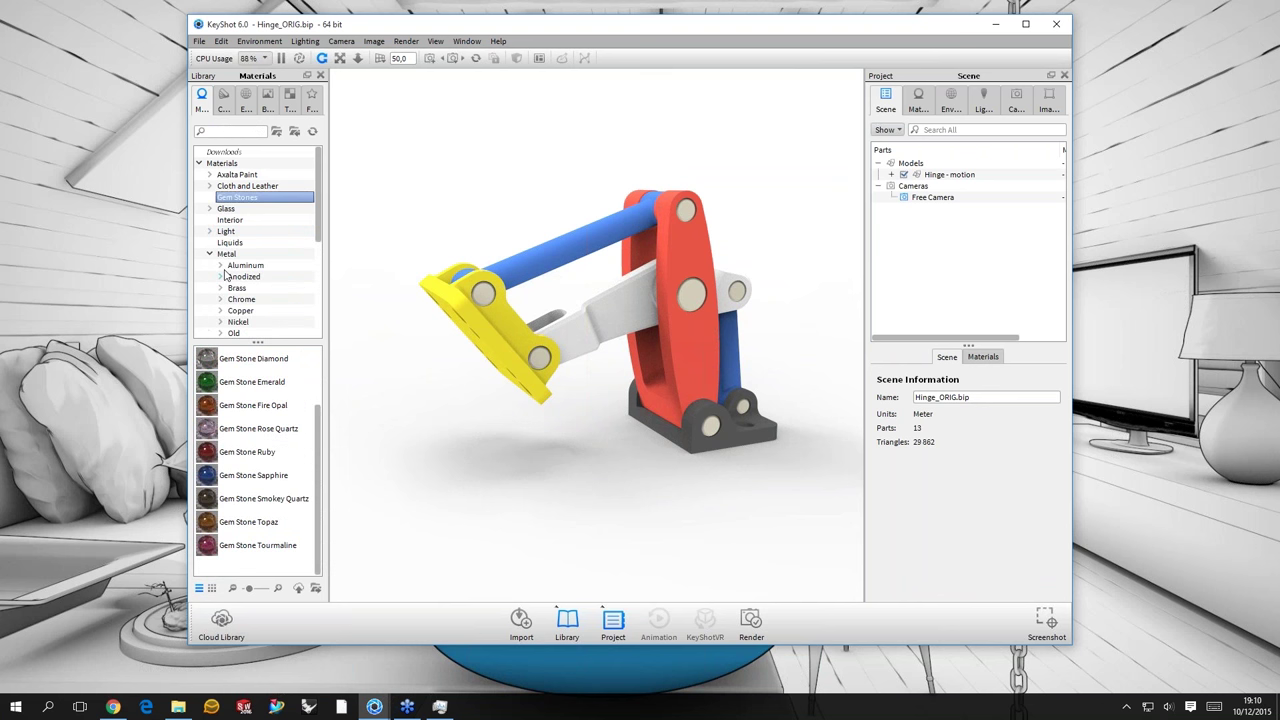
pyautogui.scroll(-2, 225, 273)
pyautogui.click(238, 253)
pyautogui.click(236, 299)
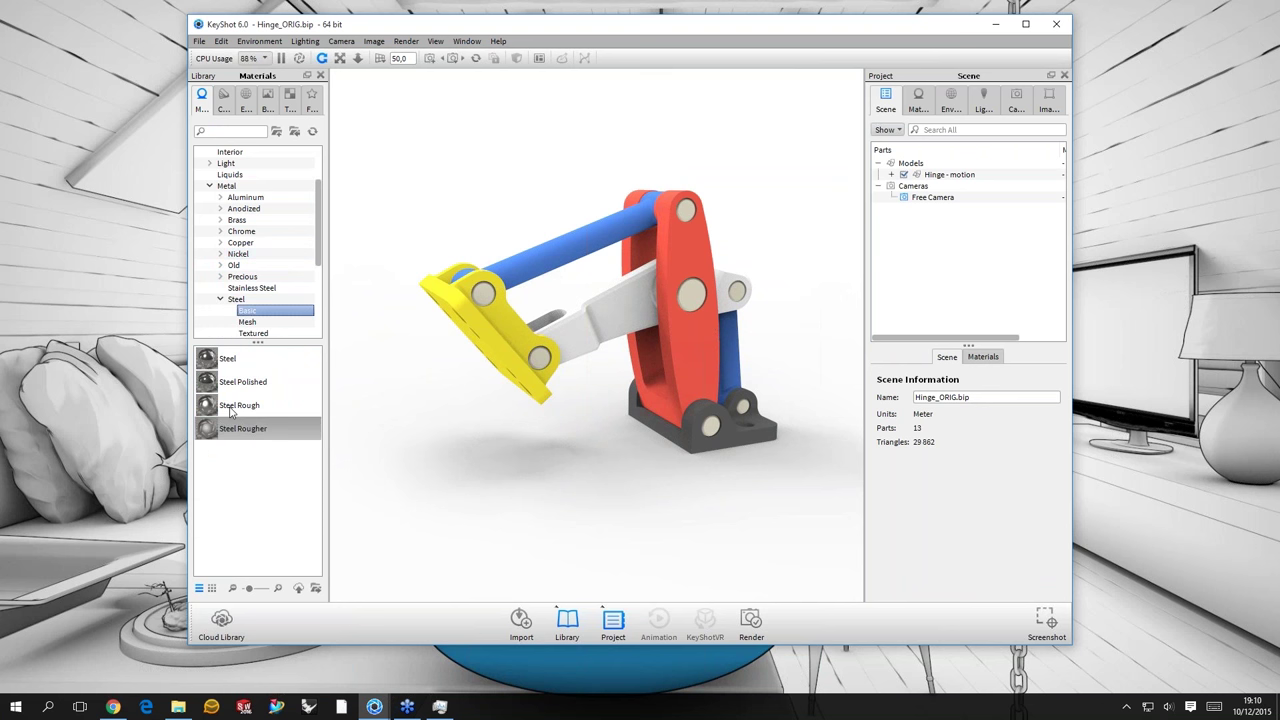
pyautogui.click(239, 405)
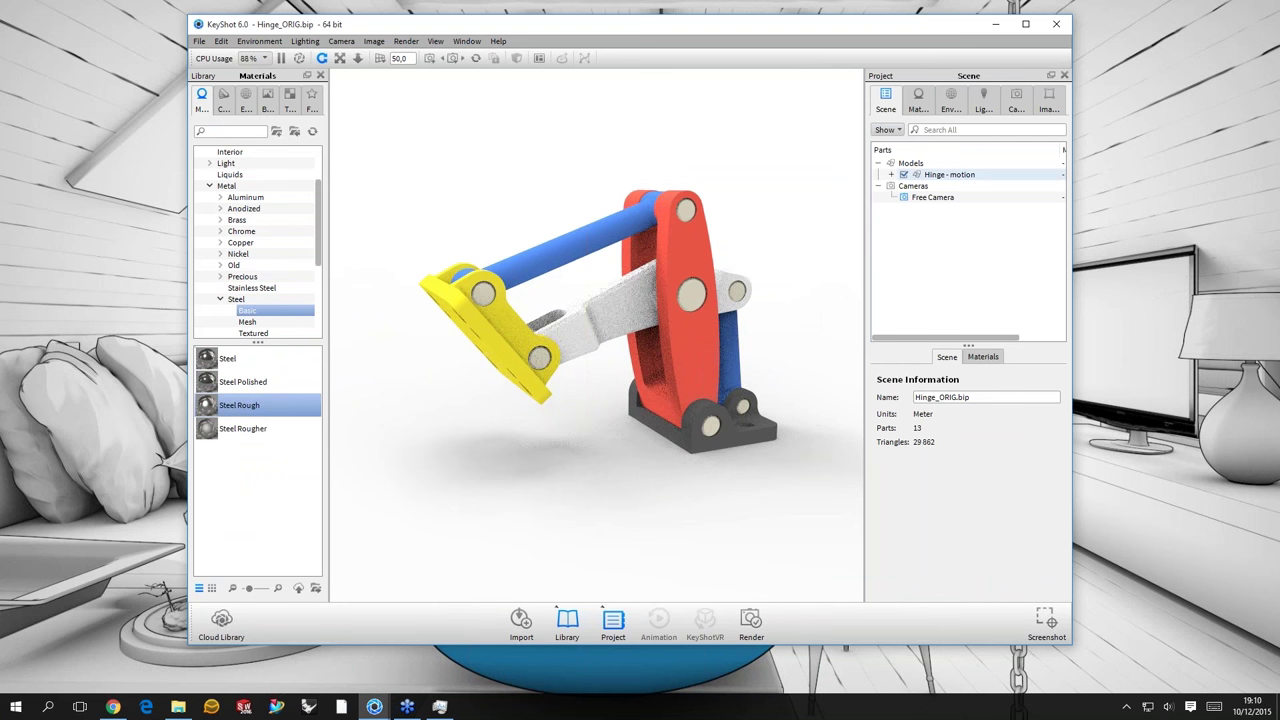
pyautogui.moveTo(605, 300); pyautogui.dragTo(692, 288)
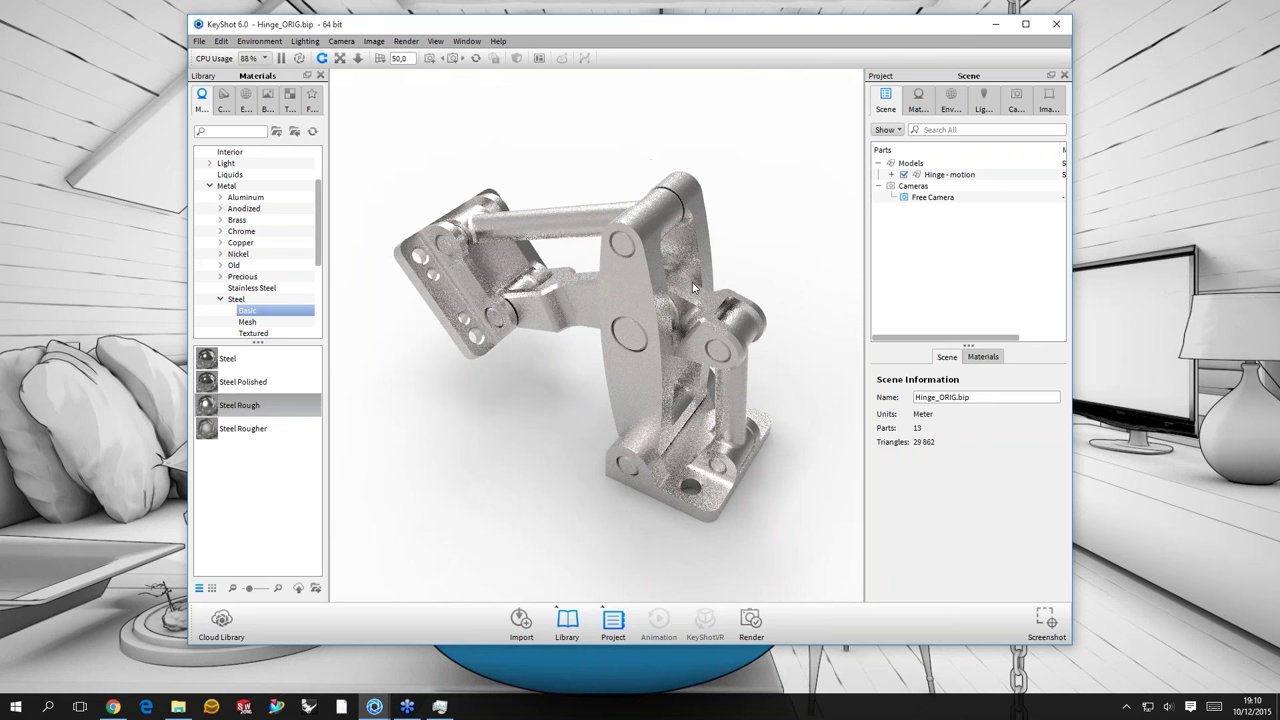
# - Open the hinge's Steel Rough #3 material and show its empty Labels list
pyautogui.click(693, 288)
pyautogui.doubleClick(684, 291)
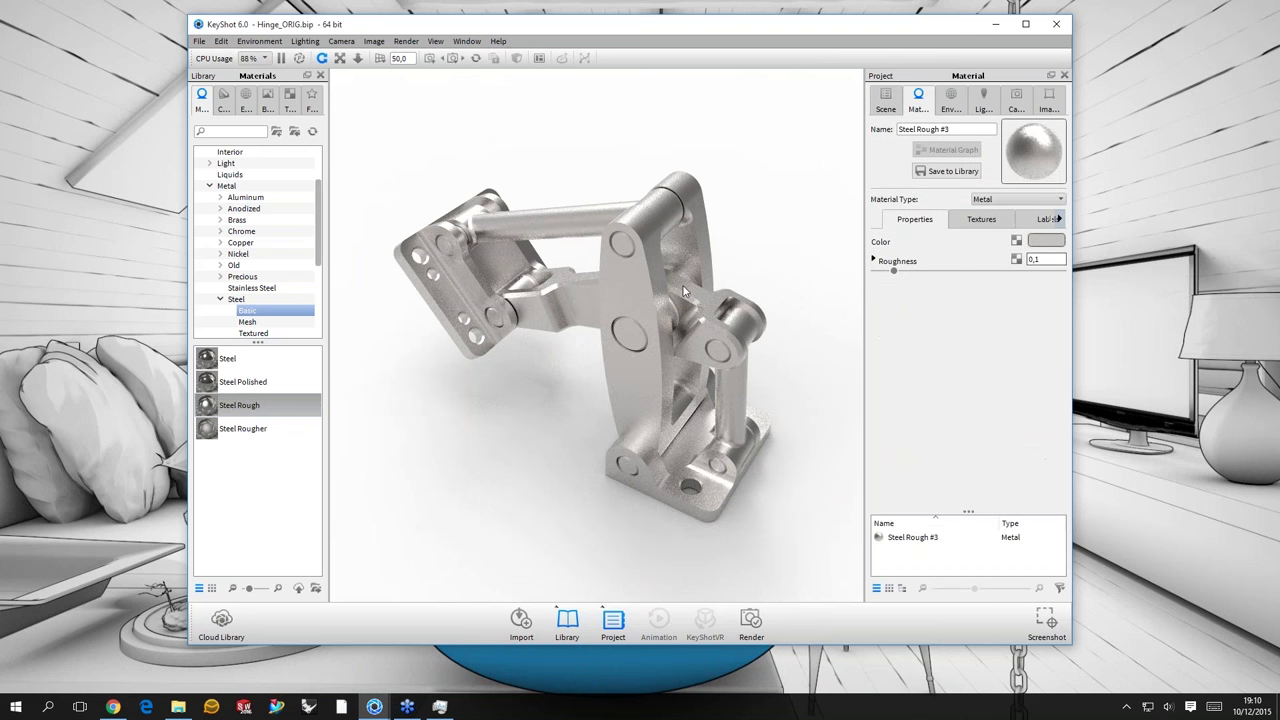
pyautogui.moveTo(684, 291); pyautogui.dragTo(390, 307)
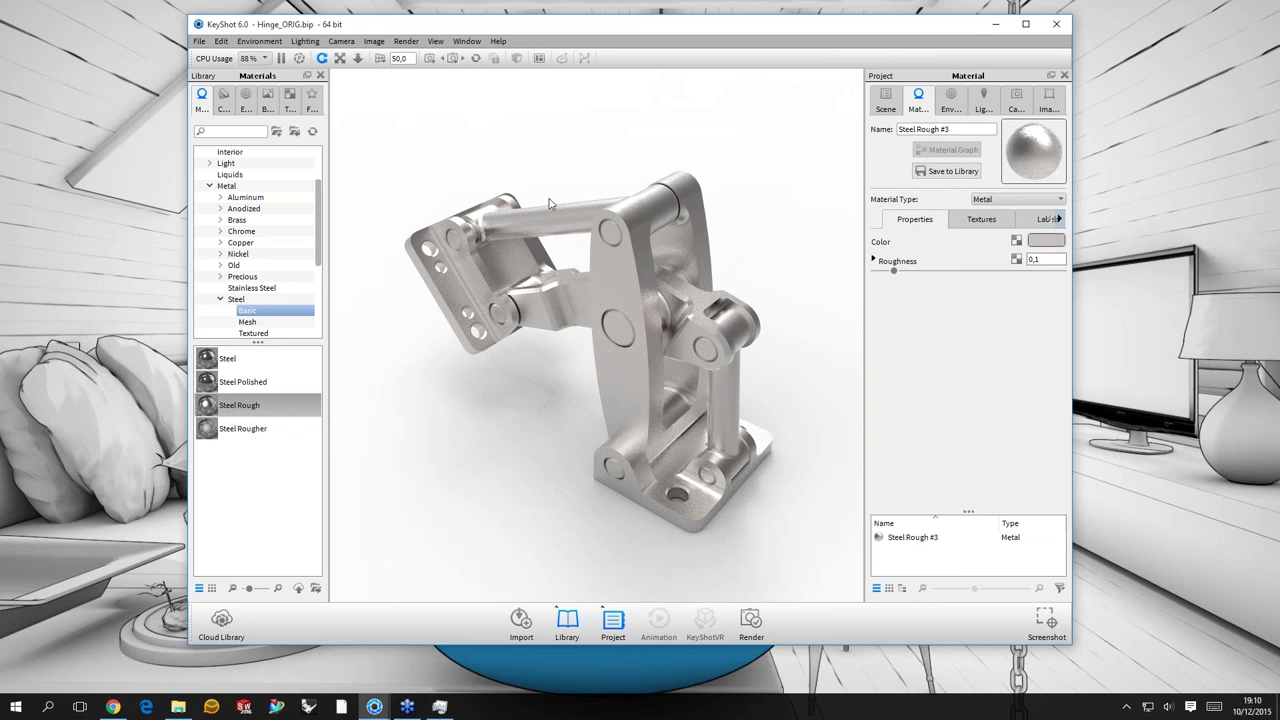
pyautogui.moveTo(548, 204); pyautogui.dragTo(575, 206)
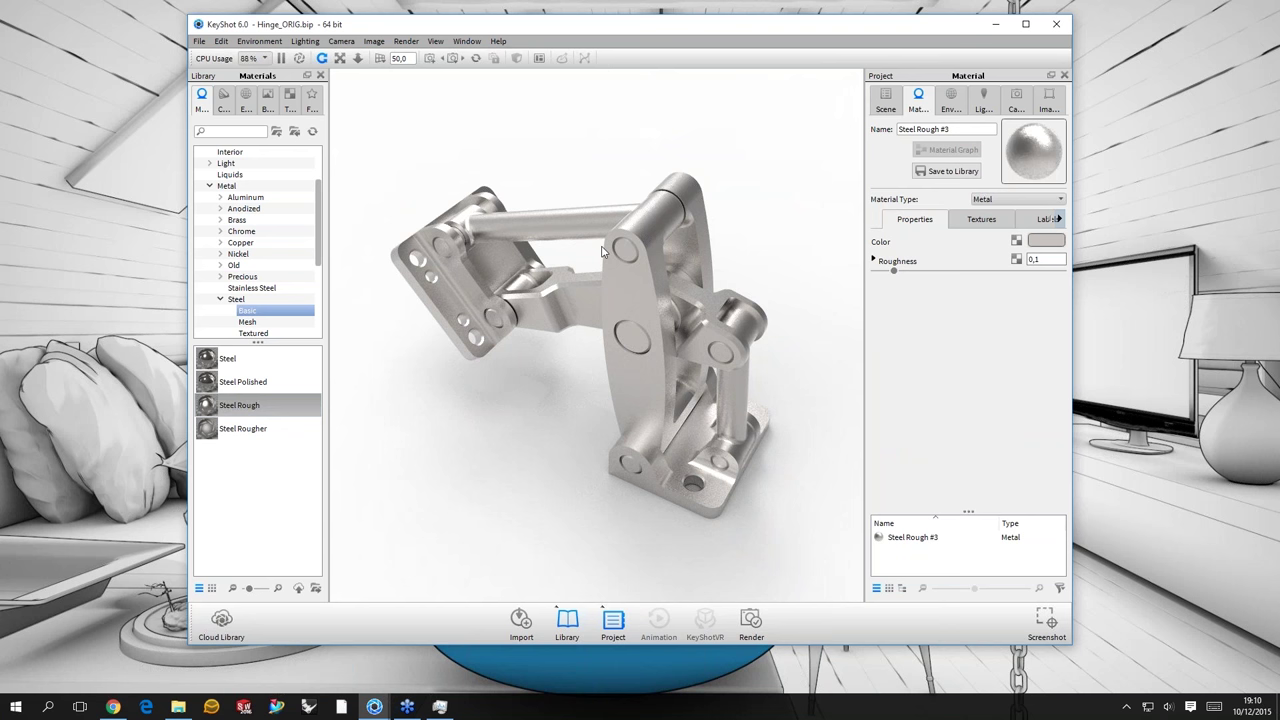
pyautogui.moveTo(735, 262); pyautogui.dragTo(1040, 222)
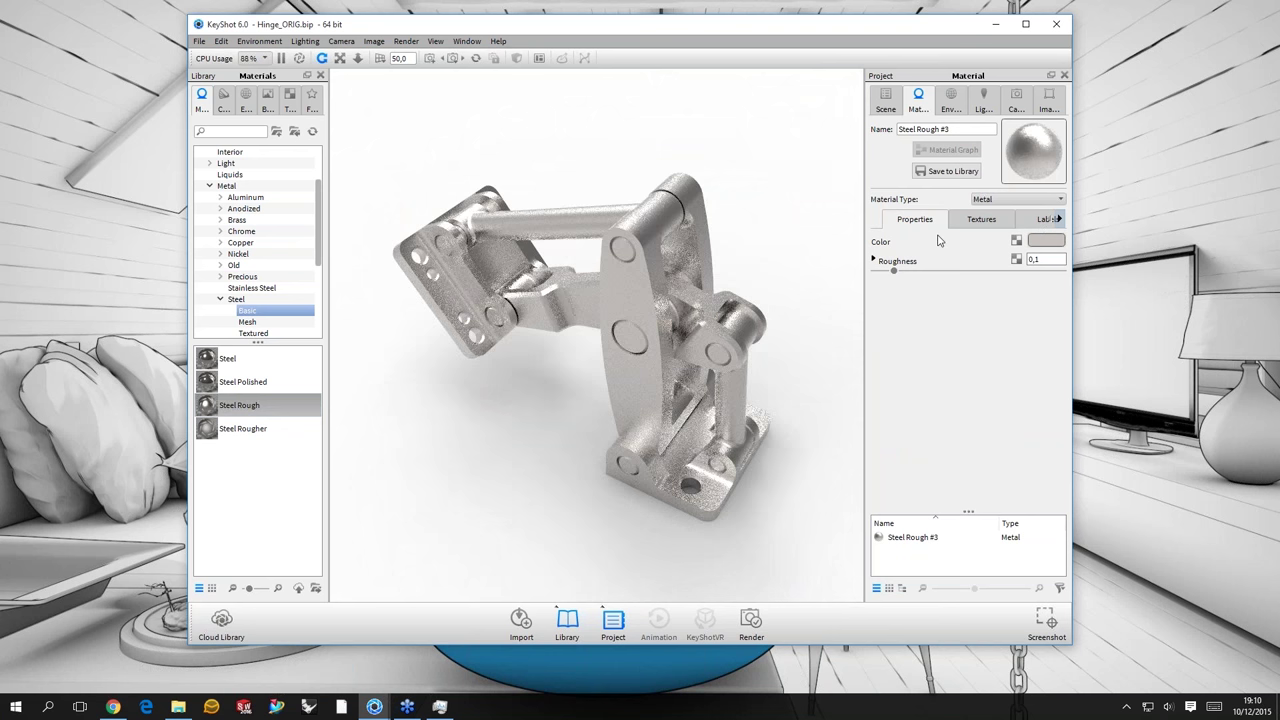
pyautogui.click(1046, 219)
pyautogui.moveTo(650, 172); pyautogui.dragTo(737, 238)
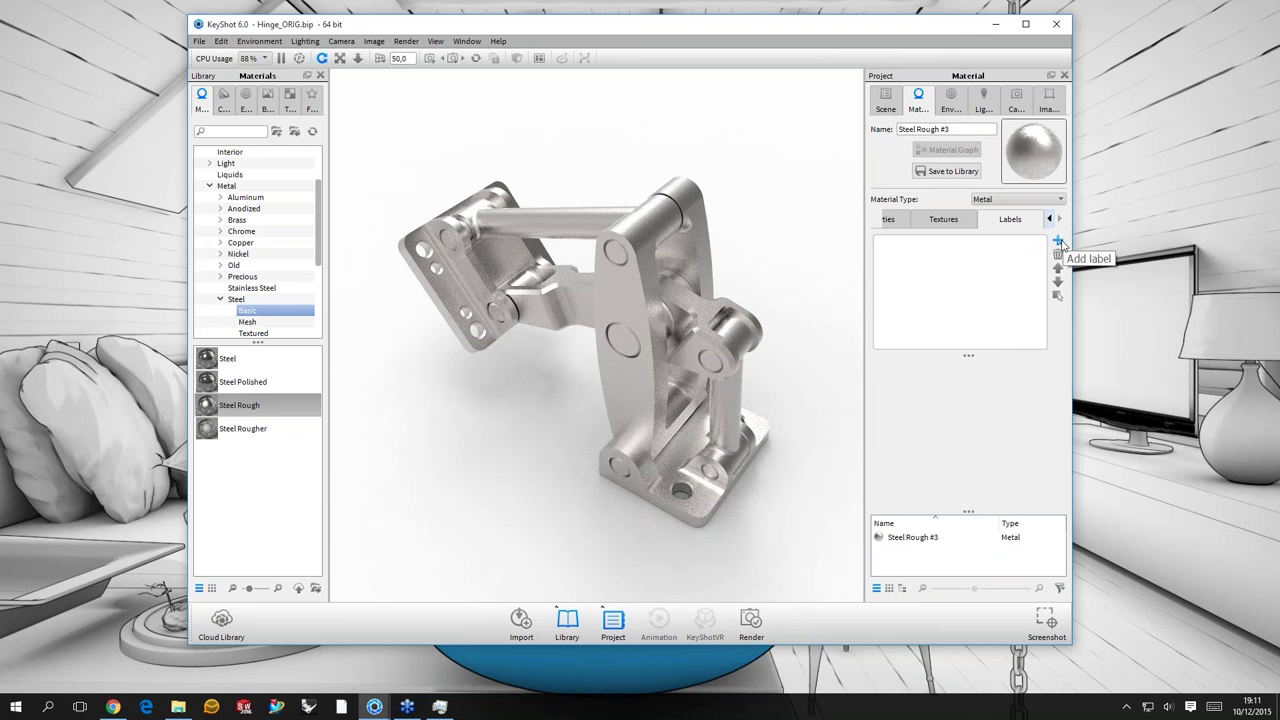
# - Add a Plastic label to Steel Rough #3, removing its forest photo texture so it stays textureless
pyautogui.click(1058, 241)
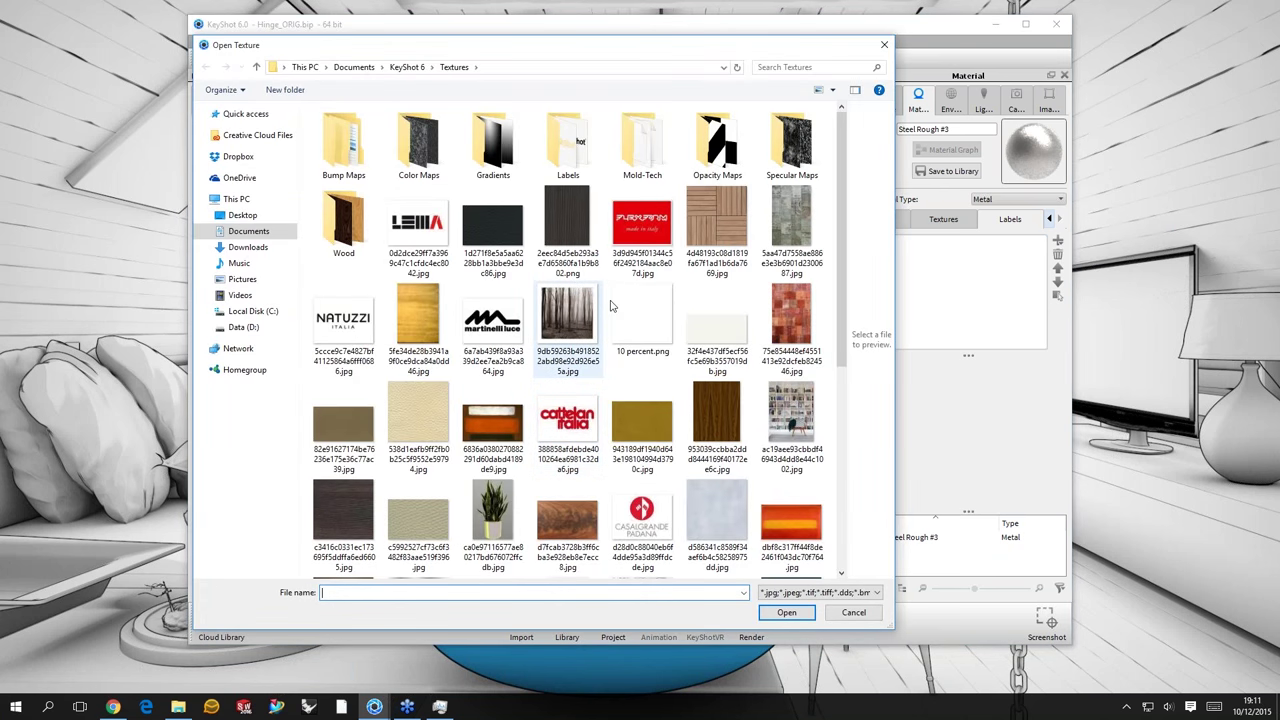
pyautogui.click(600, 310)
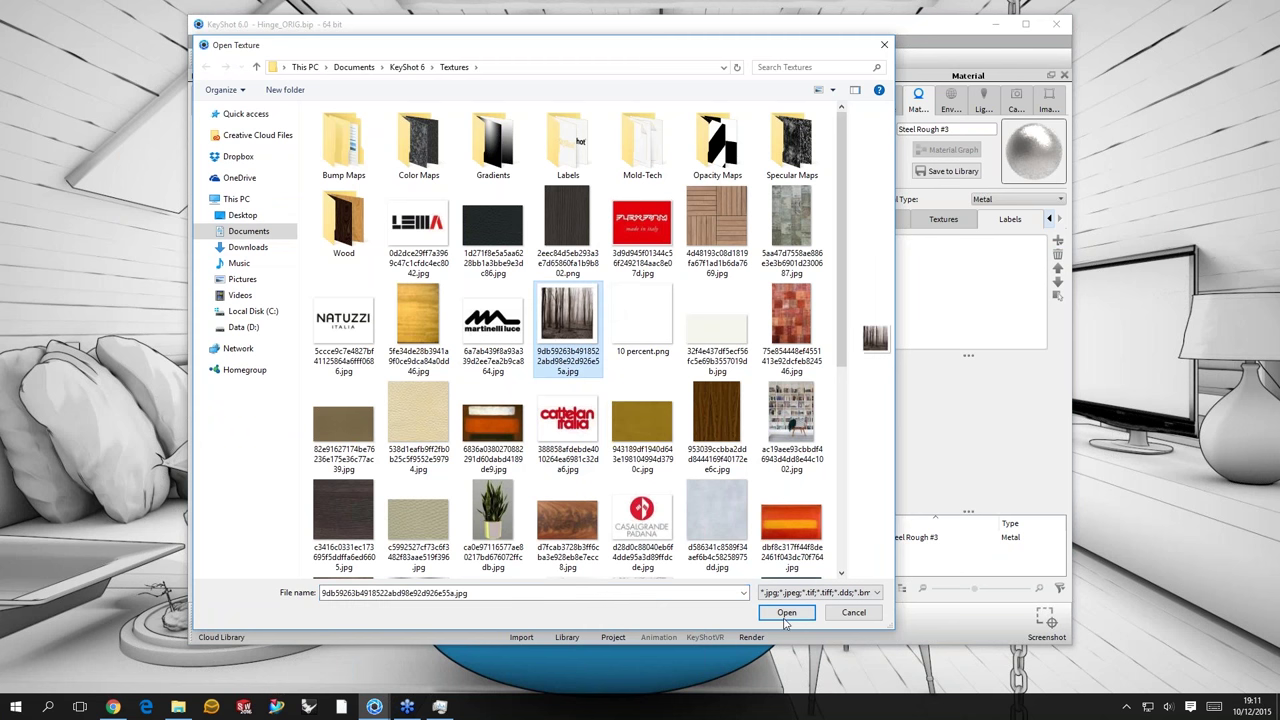
pyautogui.click(786, 613)
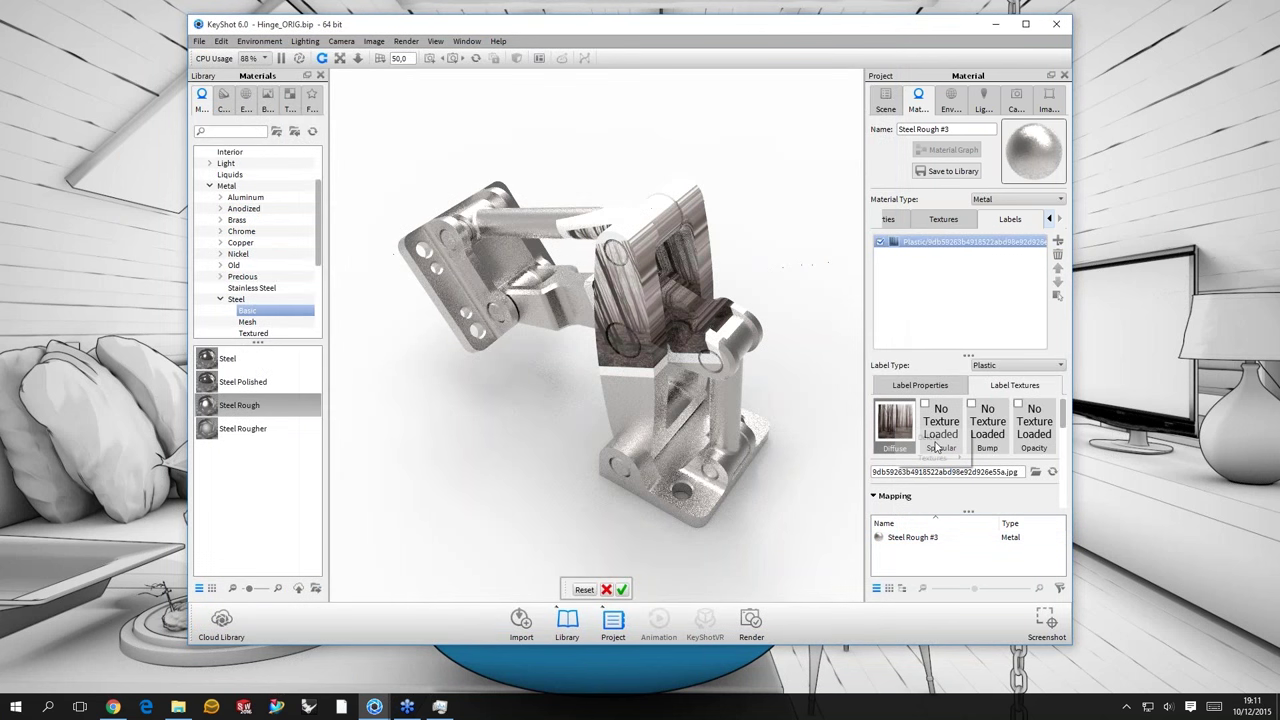
pyautogui.hotkey('ctrl', 'z')
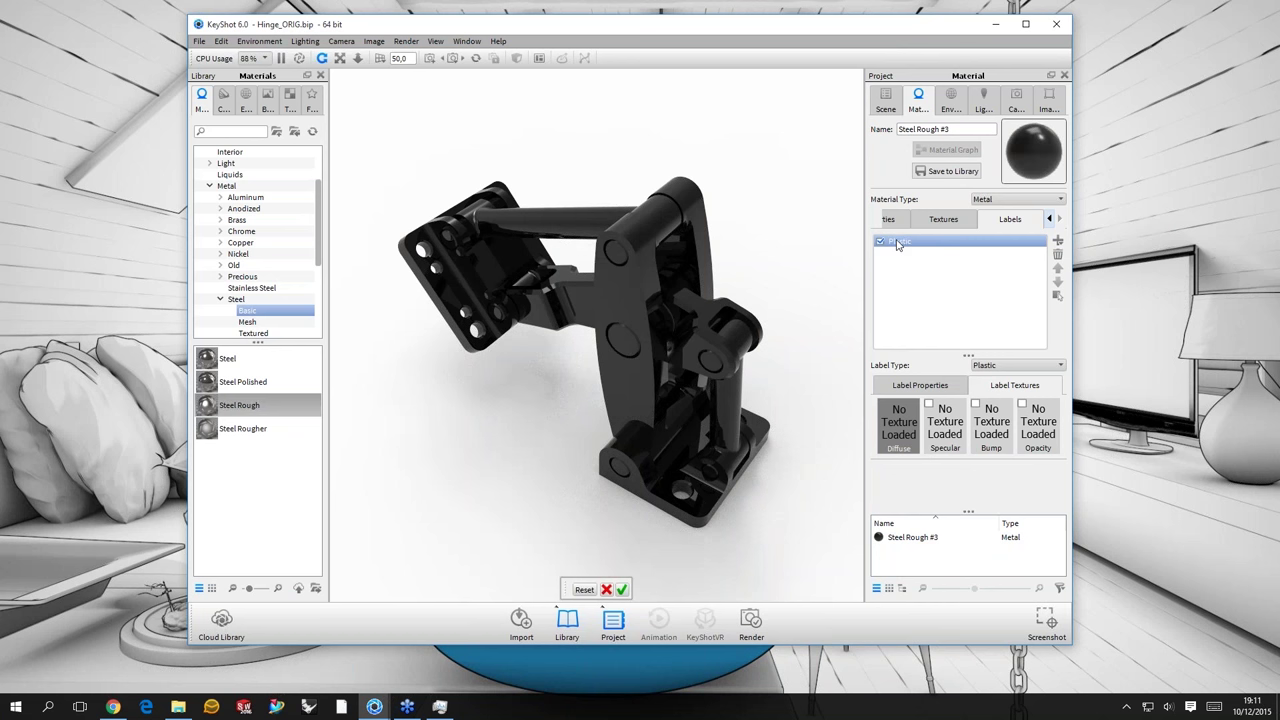
pyautogui.moveTo(897, 245)
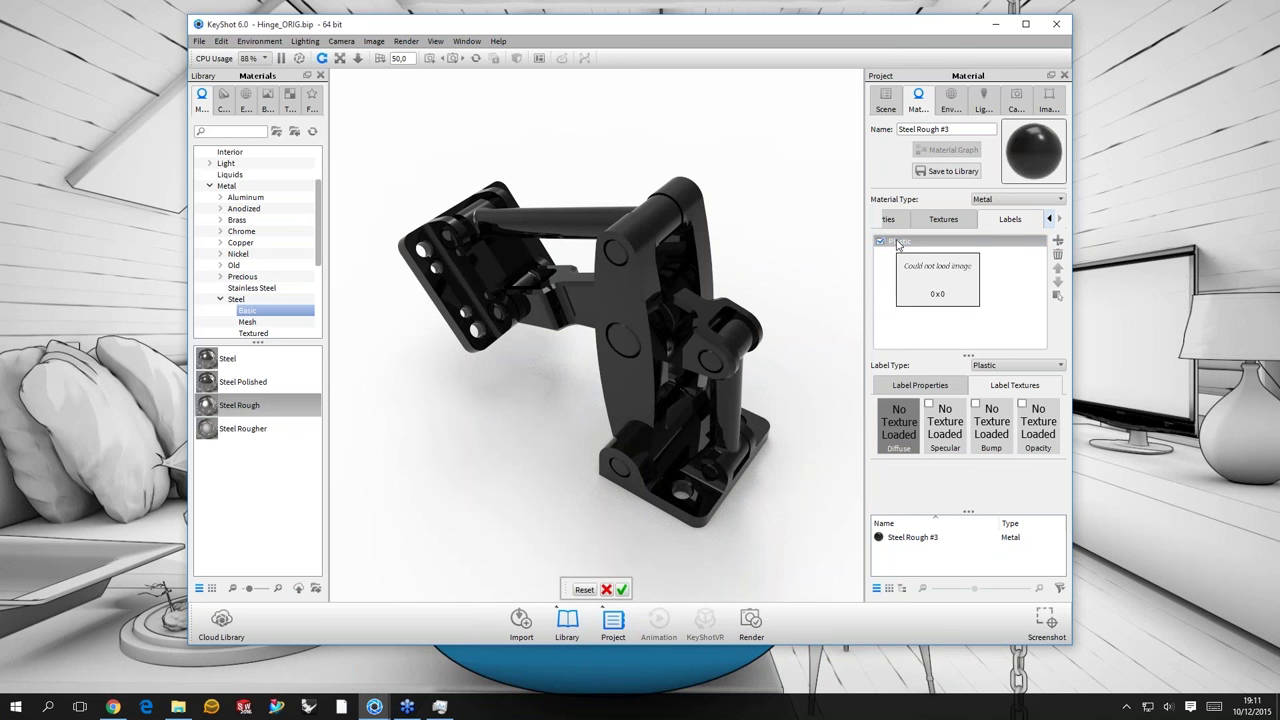
pyautogui.click(880, 242)
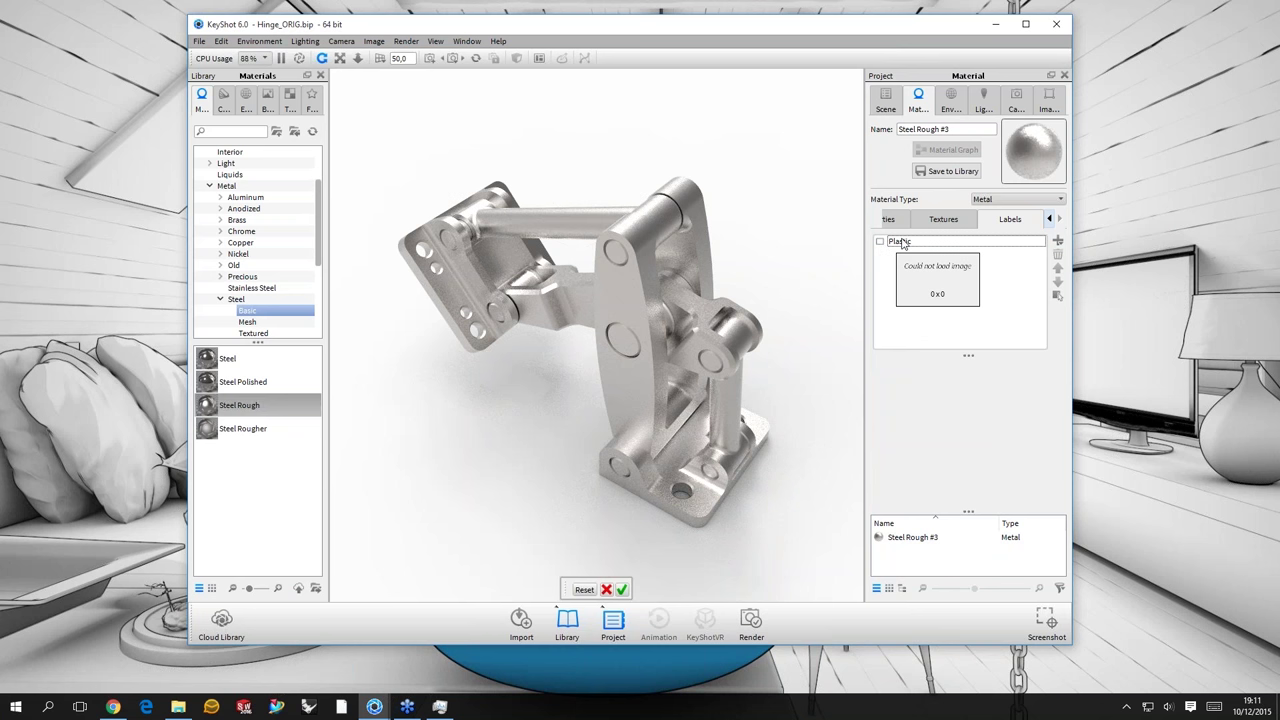
pyautogui.click(880, 242)
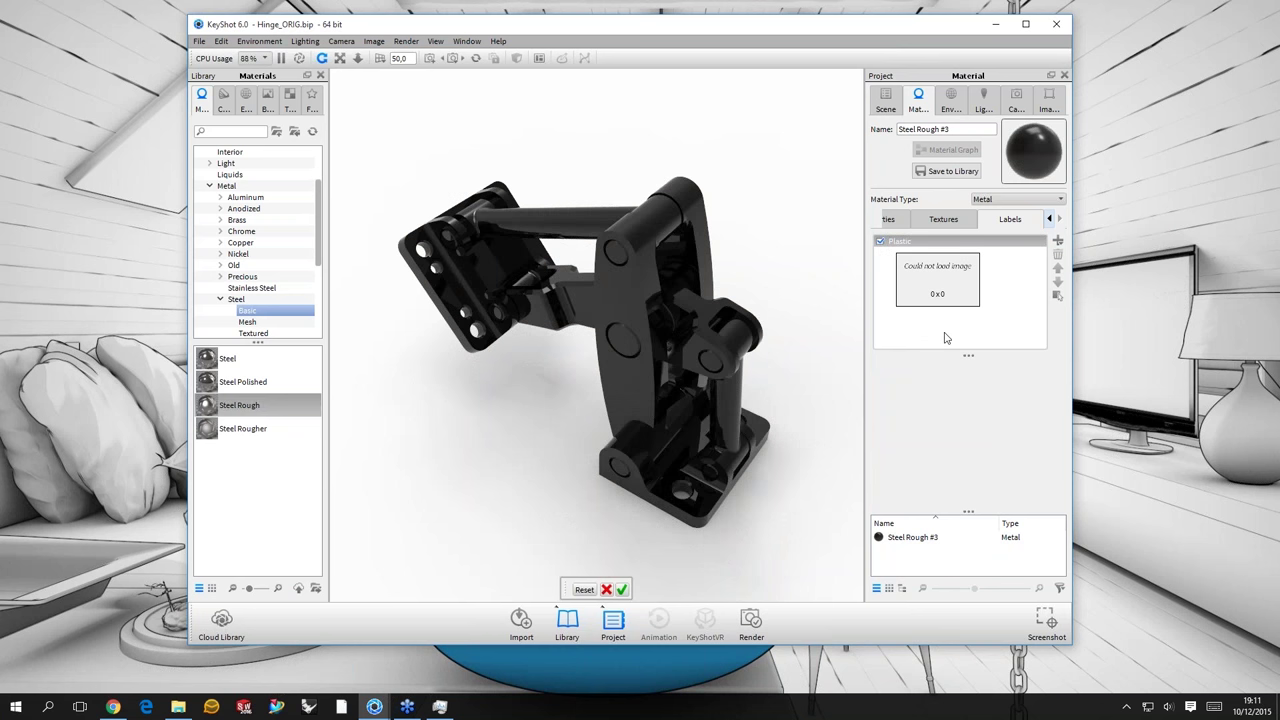
# - Assign an Occlusion texture to the Plastic label's Diffuse slot
pyautogui.moveTo(785, 289); pyautogui.dragTo(898, 420)
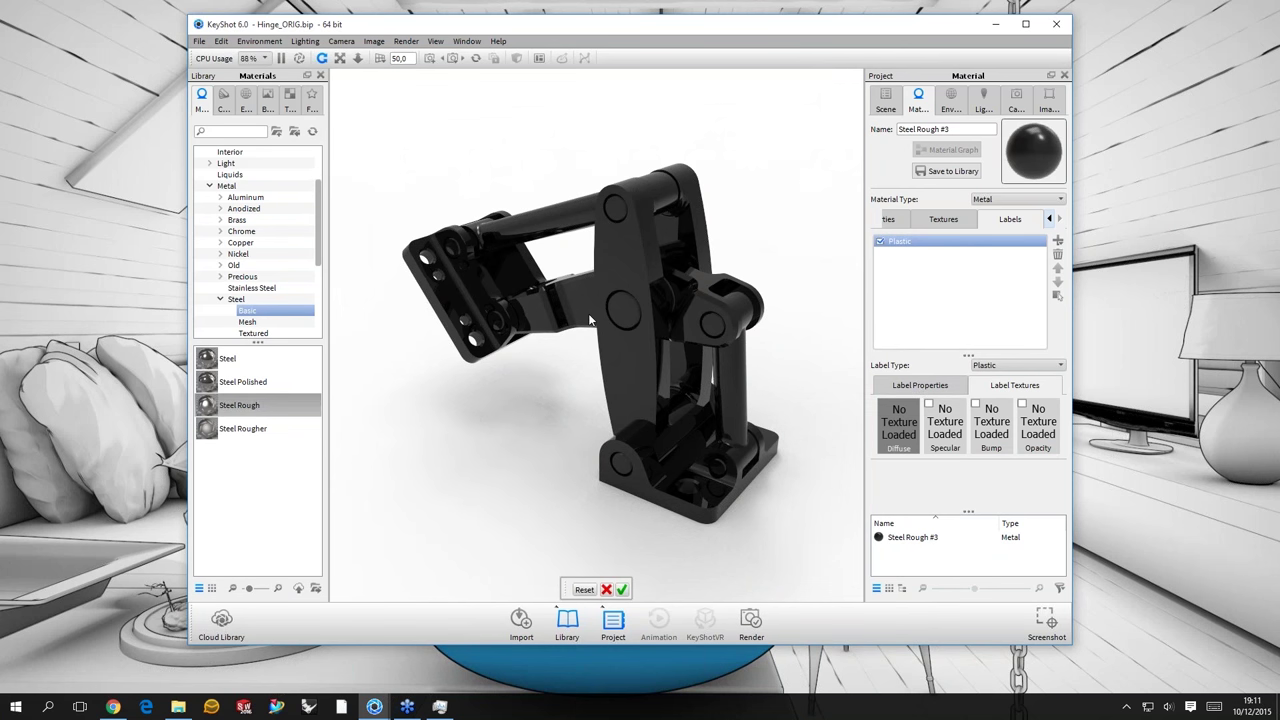
pyautogui.moveTo(590, 321); pyautogui.dragTo(648, 321)
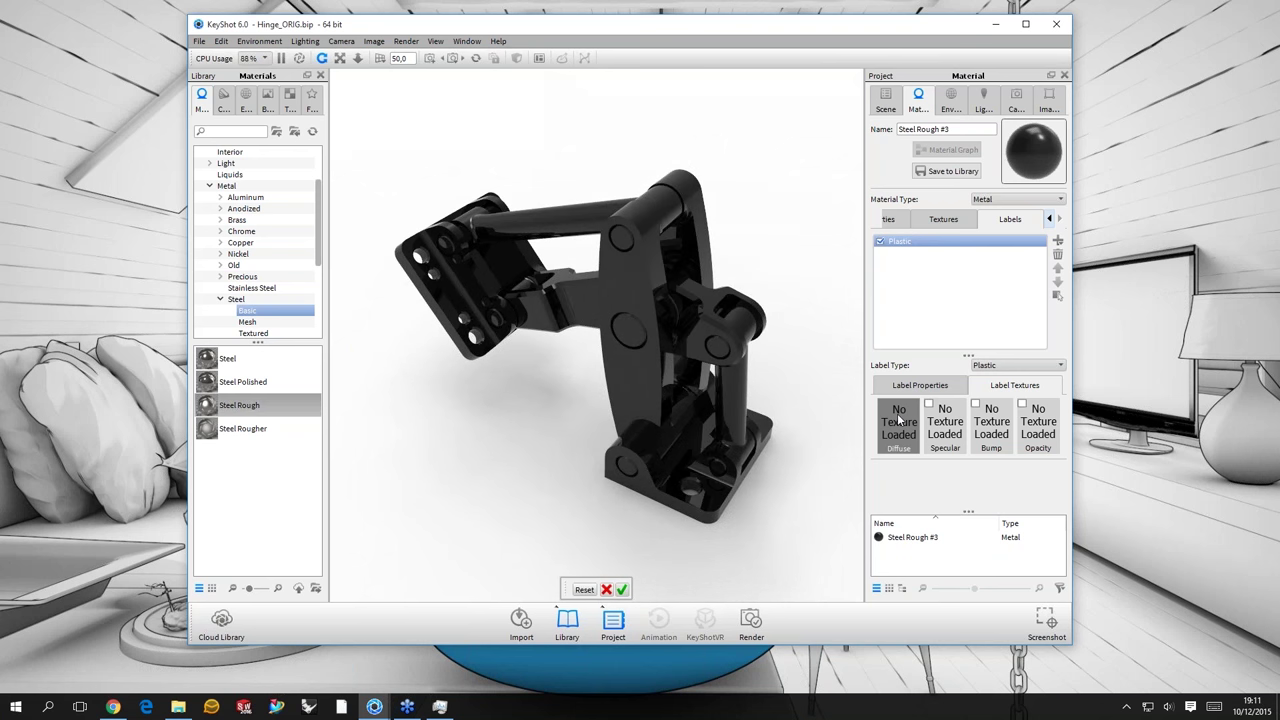
pyautogui.click(896, 243)
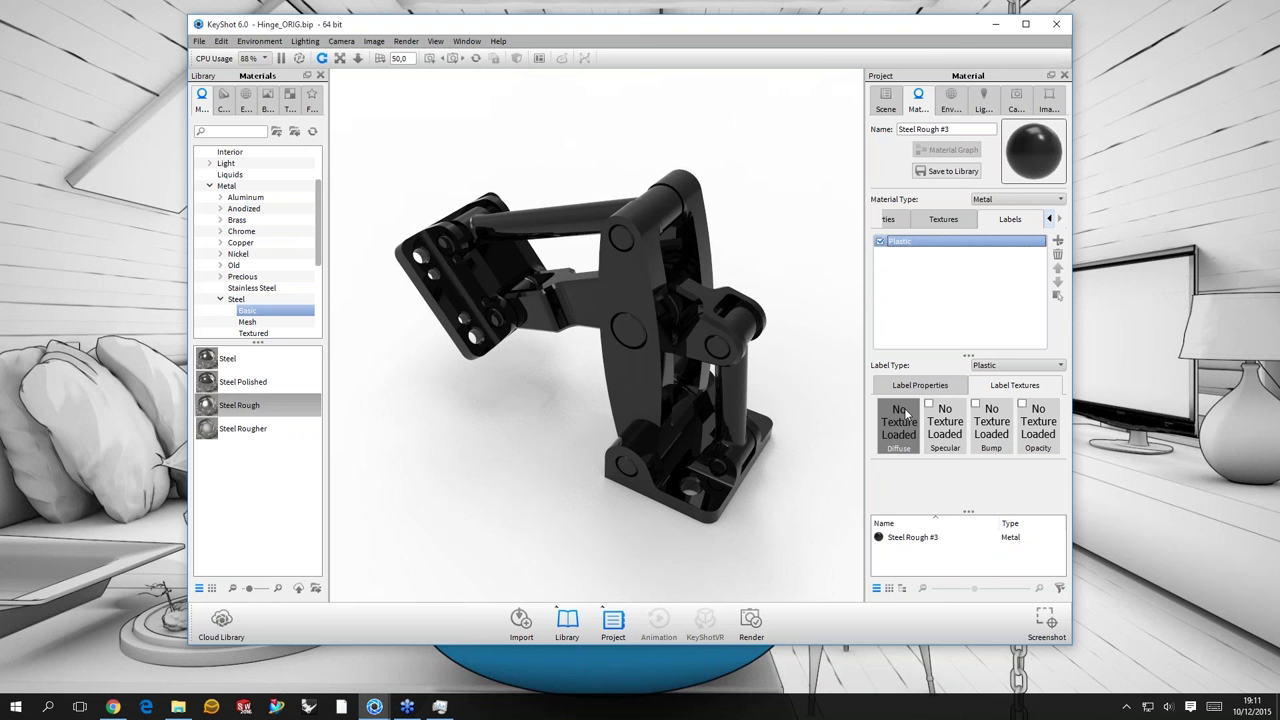
pyautogui.rightClick(897, 441)
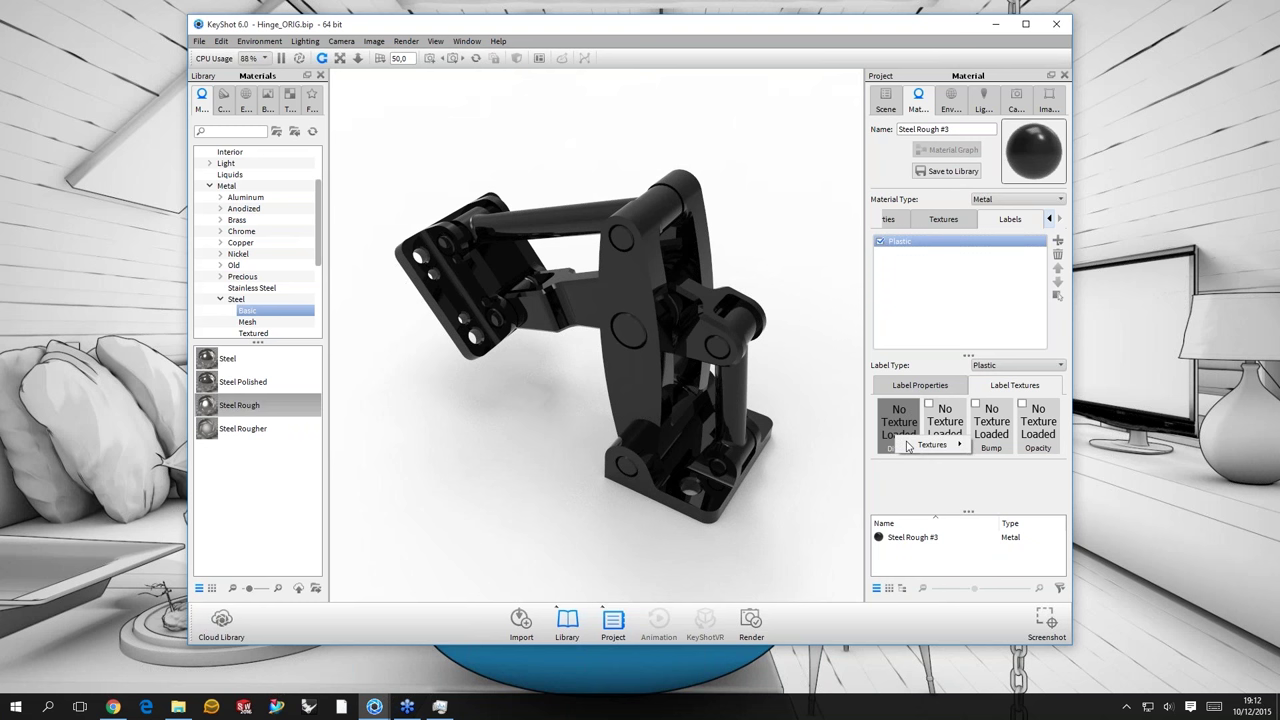
pyautogui.moveTo(908, 446)
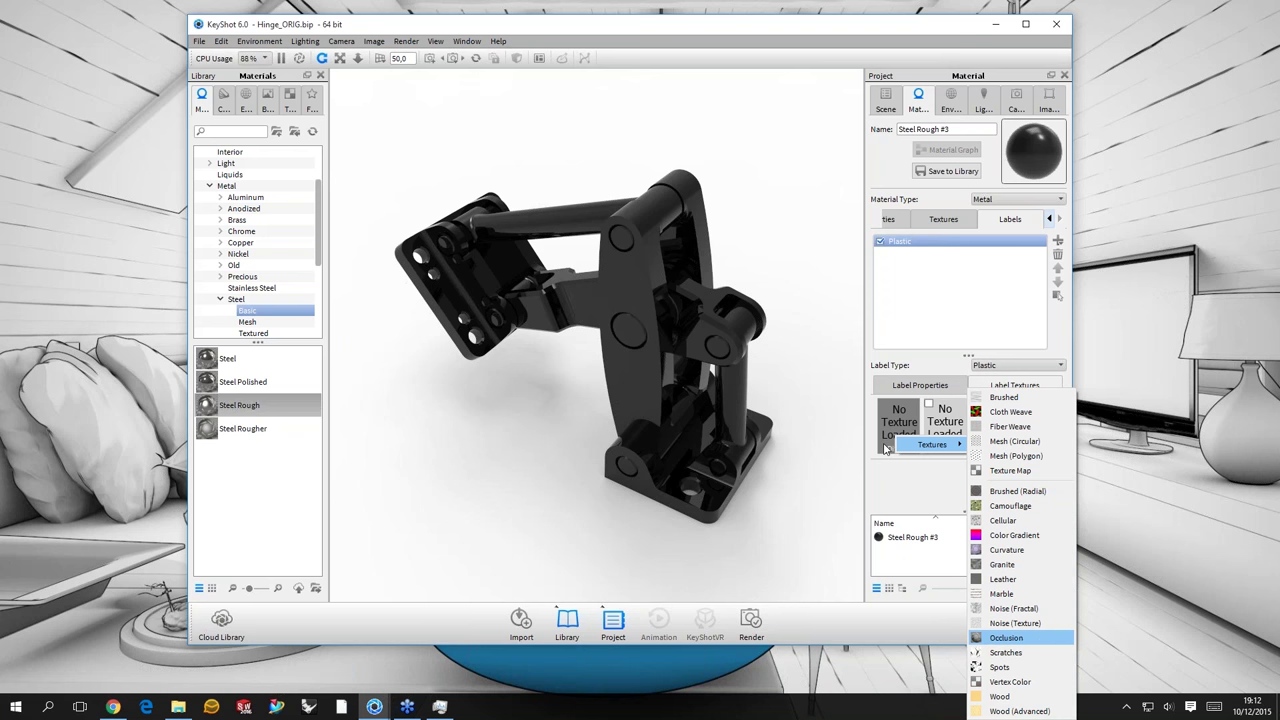
pyautogui.press('Return')
pyautogui.moveTo(770, 291); pyautogui.dragTo(748, 375)
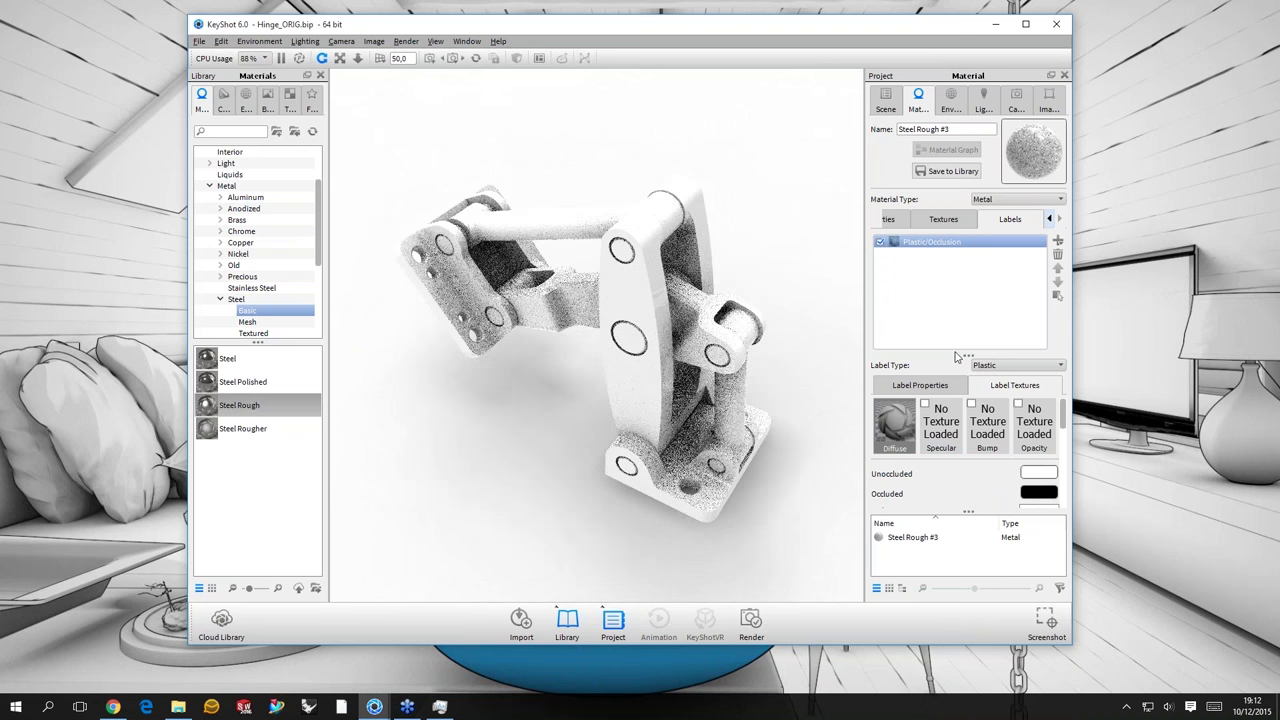
# - Rotate the hinge to a more frontal view
pyautogui.scroll(-1, 968, 420)
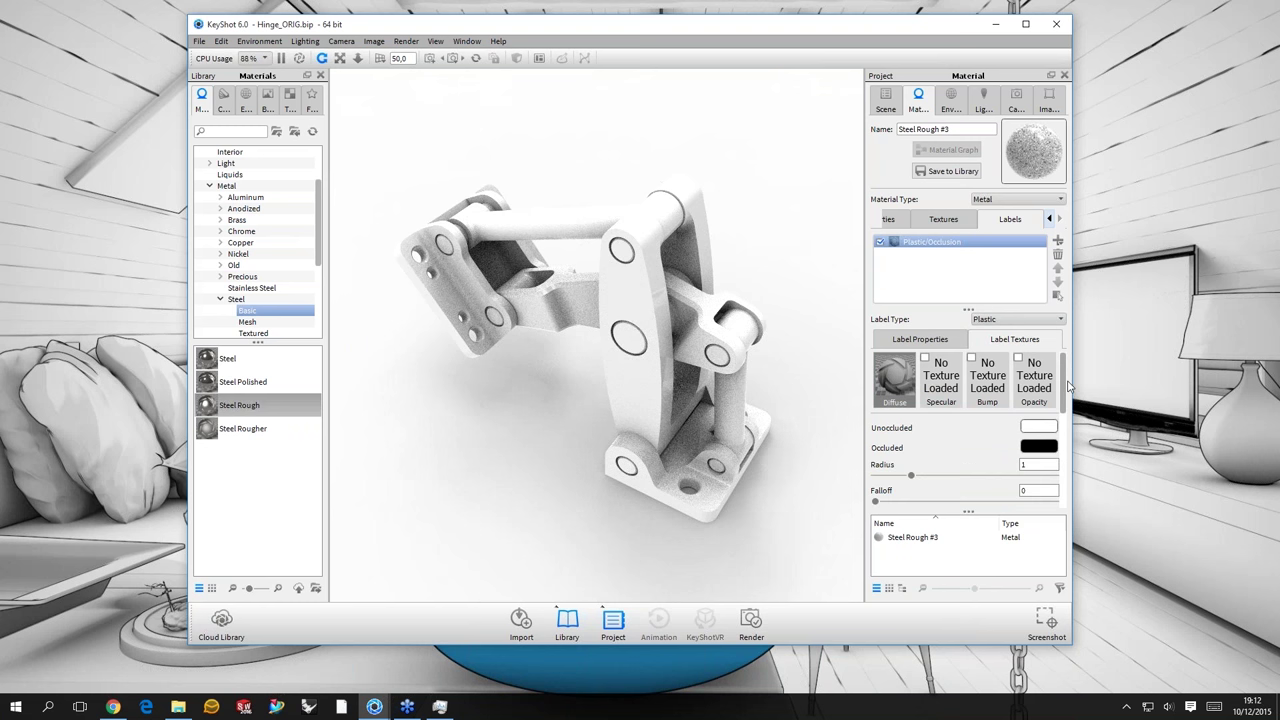
pyautogui.scroll(-1, 1068, 386)
pyautogui.scroll(-1, 948, 400)
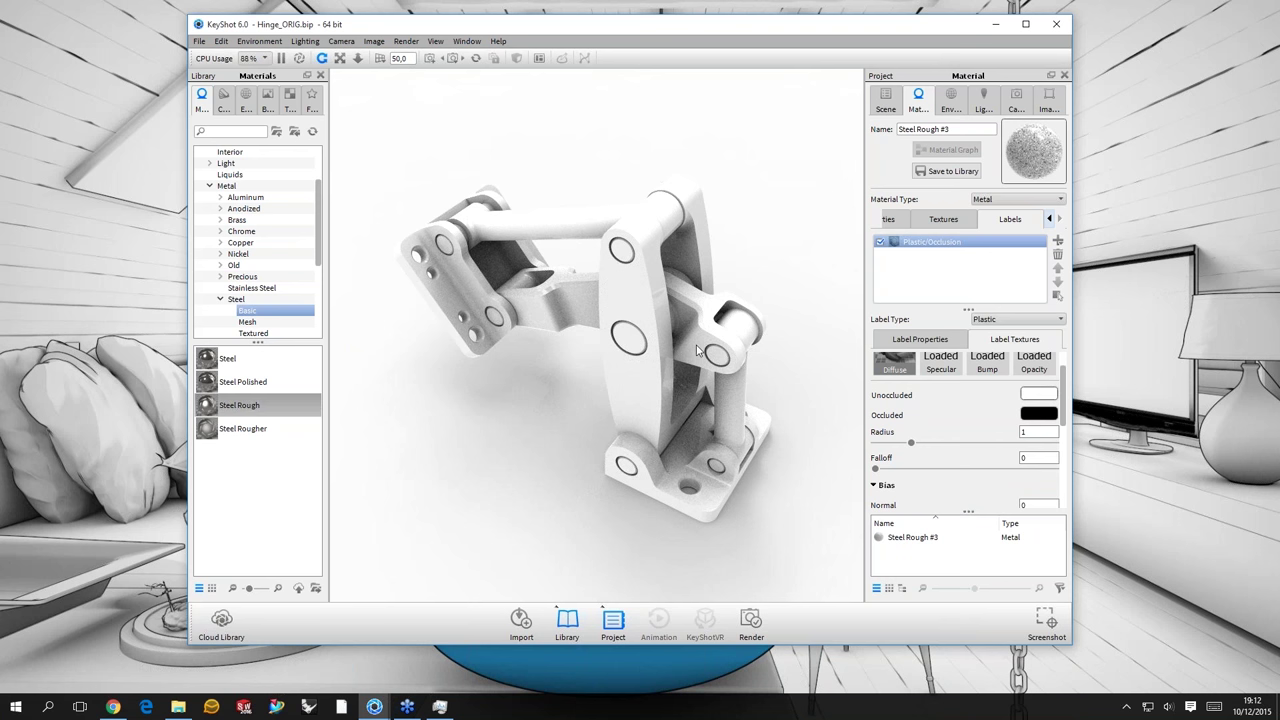
pyautogui.moveTo(697, 349); pyautogui.dragTo(524, 247)
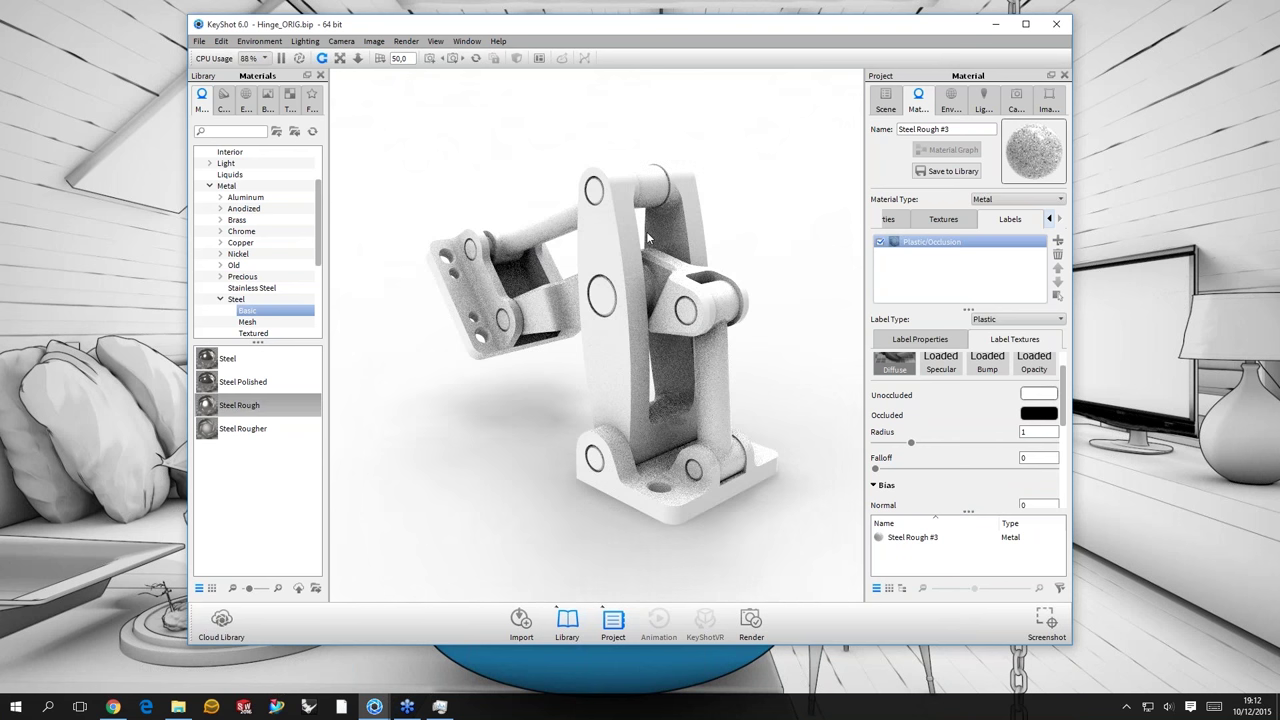
pyautogui.moveTo(648, 237); pyautogui.dragTo(718, 459)
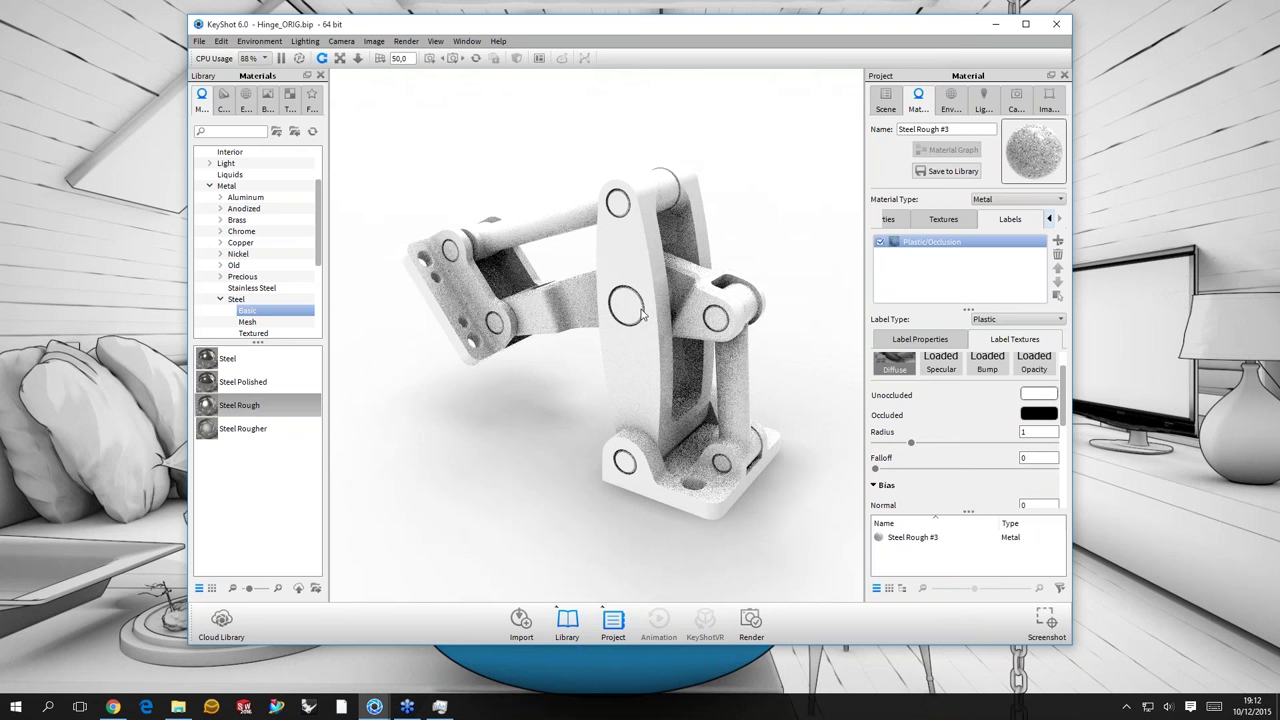
pyautogui.moveTo(741, 293); pyautogui.dragTo(1116, 412)
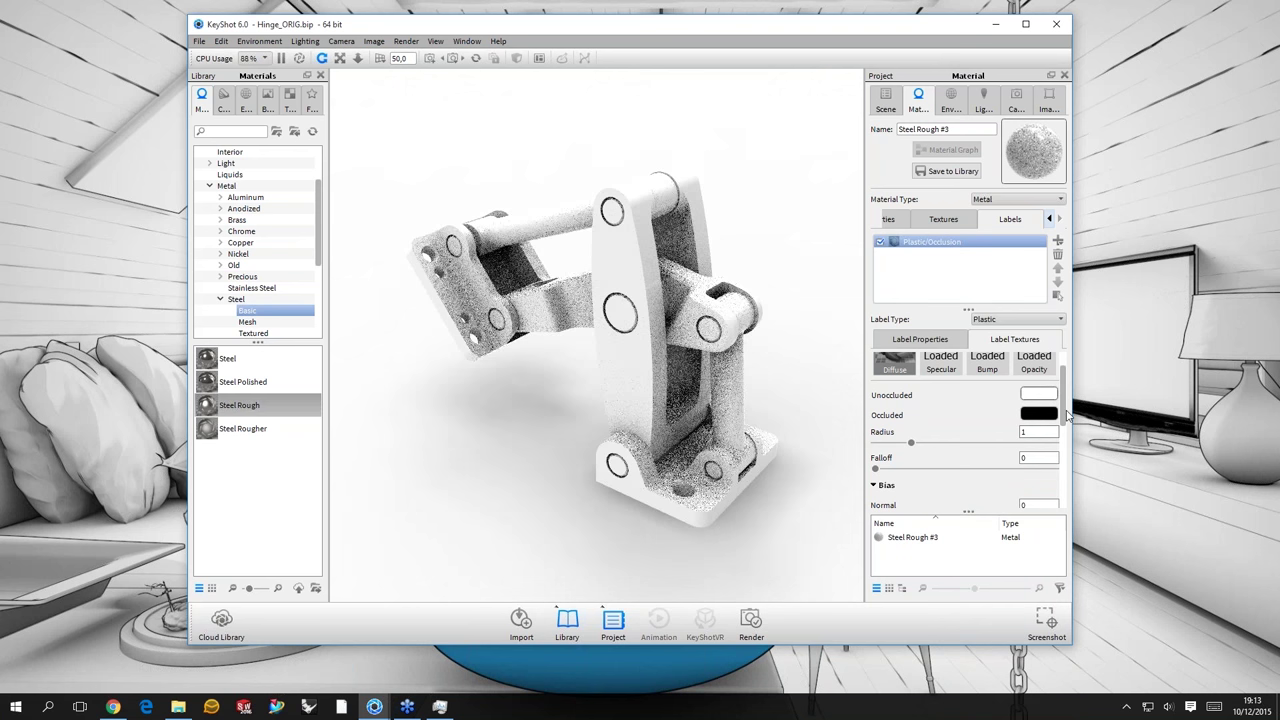
pyautogui.scroll(-2, 1066, 415)
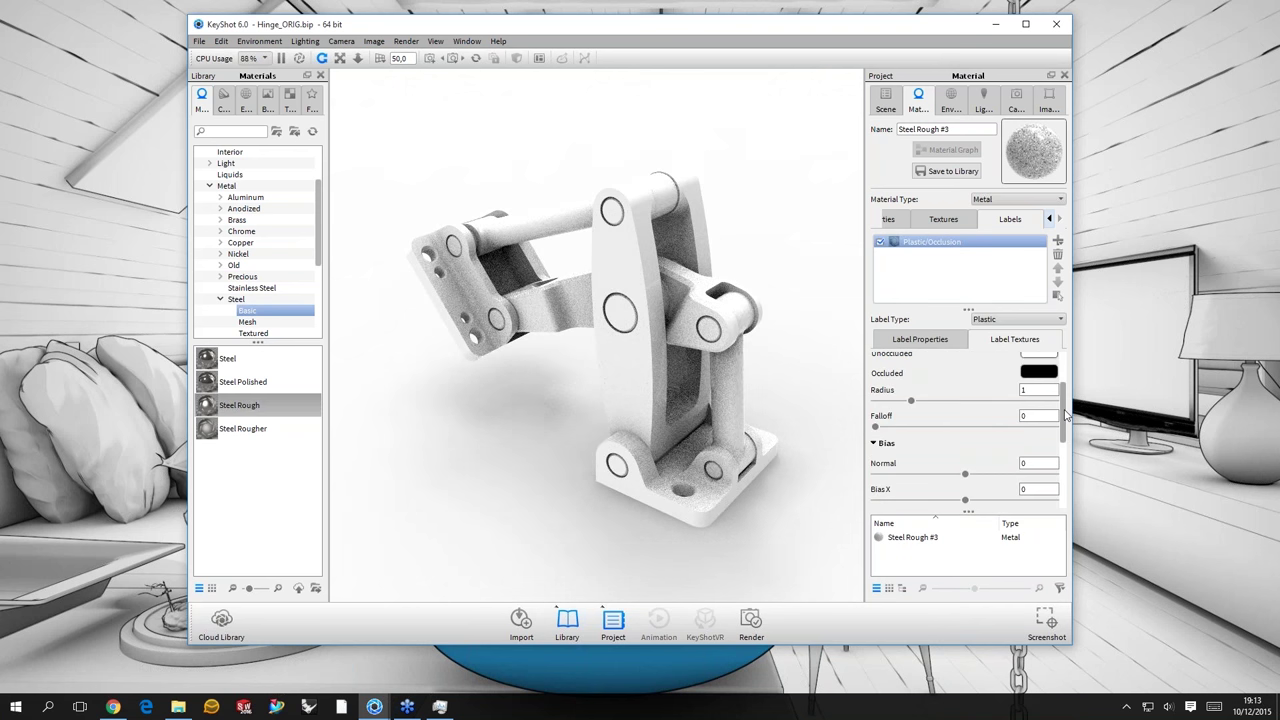
pyautogui.moveTo(1066, 415); pyautogui.dragTo(1036, 401)
# - Change the occlusion Radius from 1 to 0,002 and recheck the Bias settings
pyautogui.click(1035, 393)
pyautogui.click(912, 397)
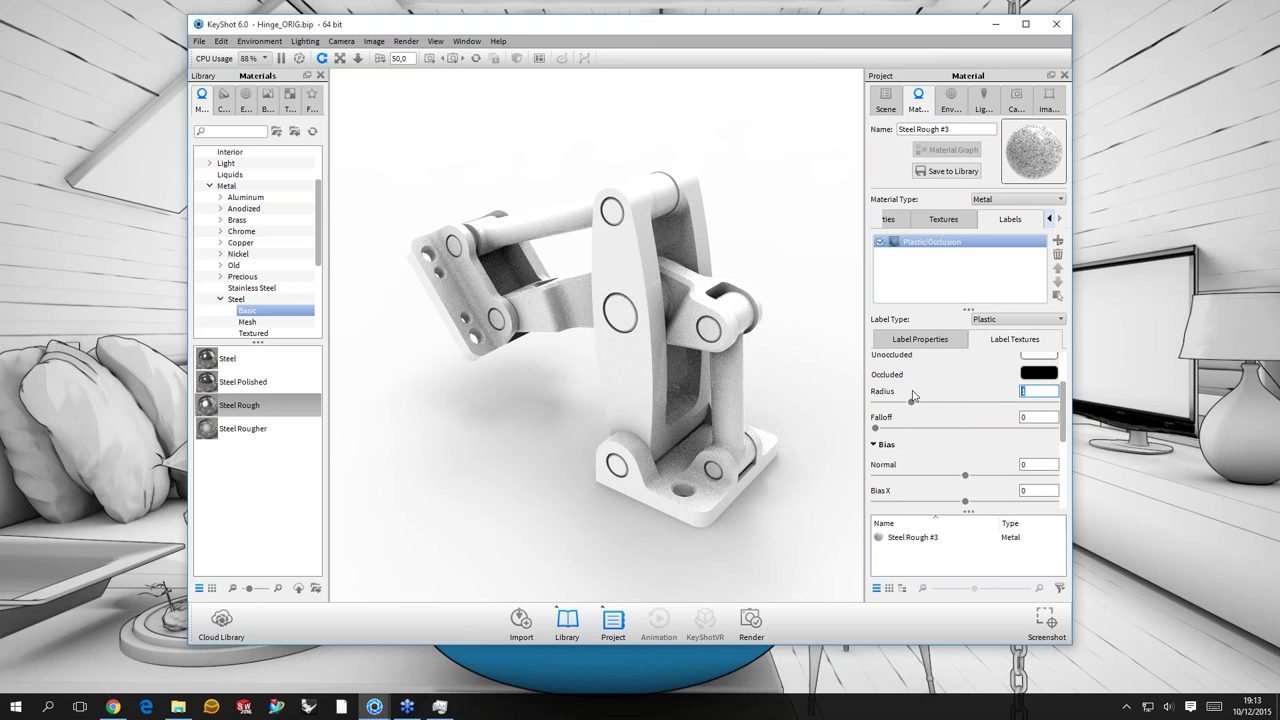
pyautogui.write('0,002')
pyautogui.press('Return')
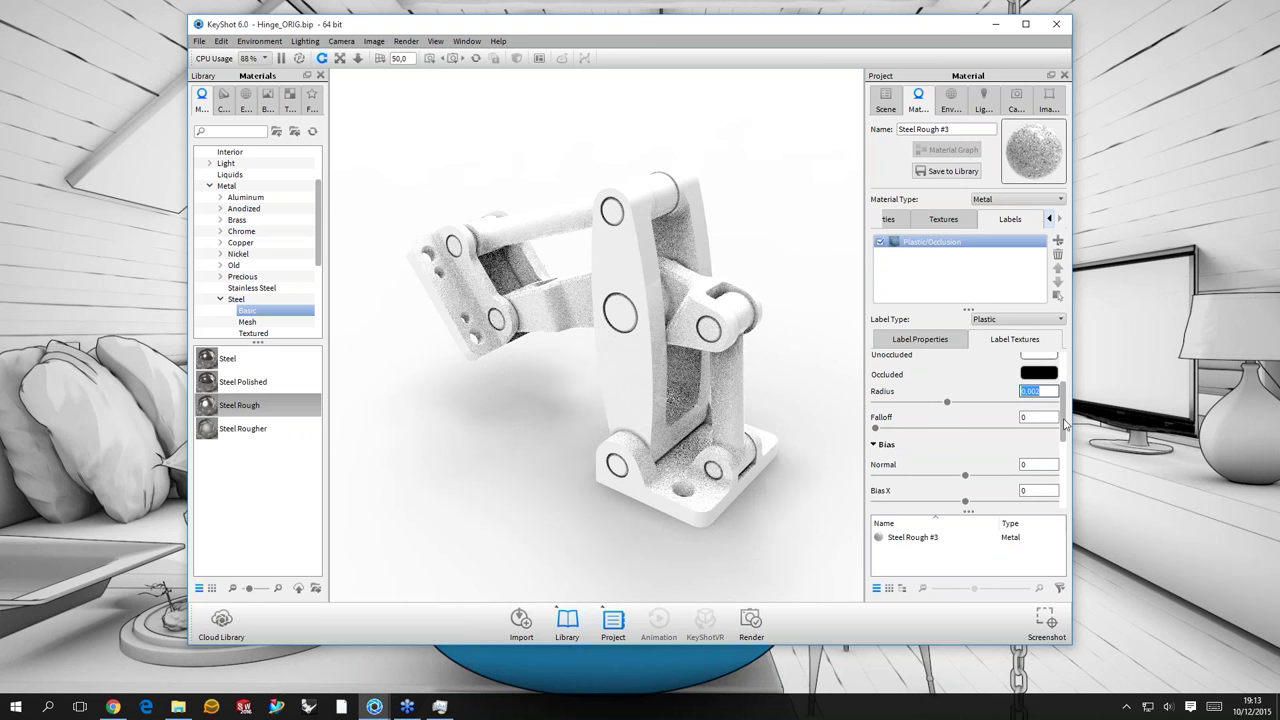
pyautogui.scroll(-2, 1065, 410)
pyautogui.scroll(2, 1065, 402)
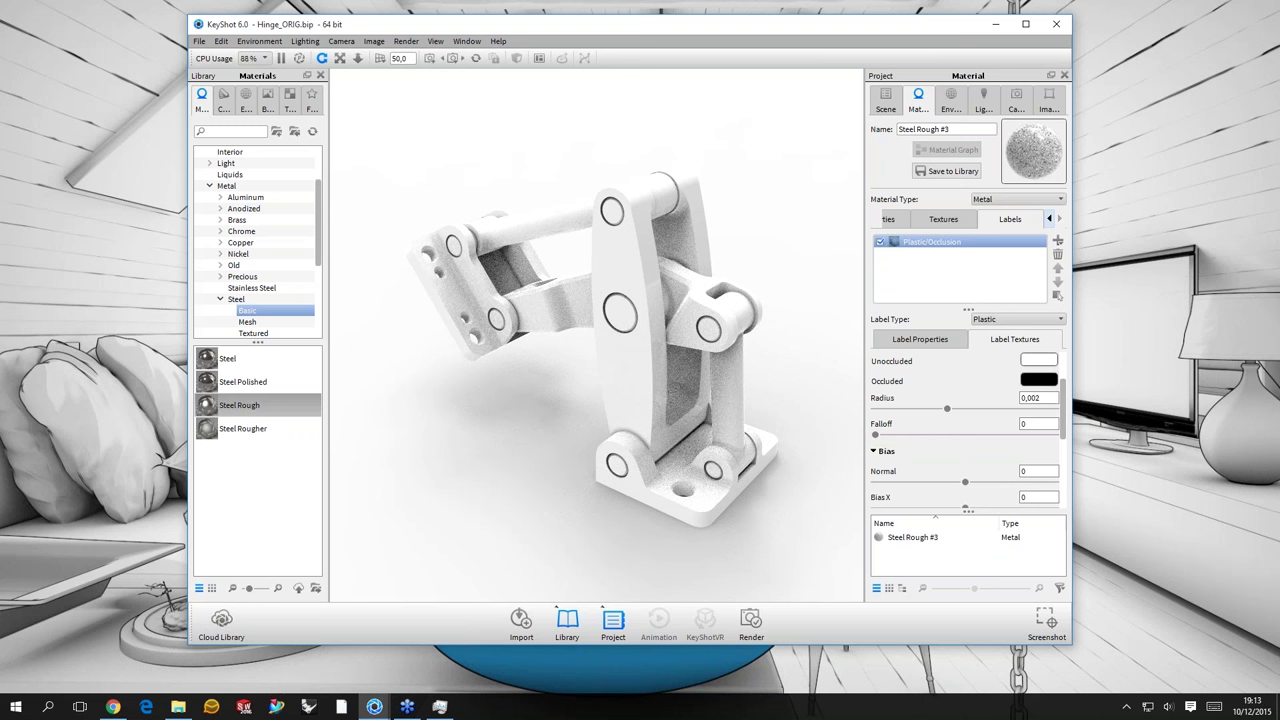
pyautogui.scroll(2, 1065, 427)
pyautogui.scroll(-3, 870, 395)
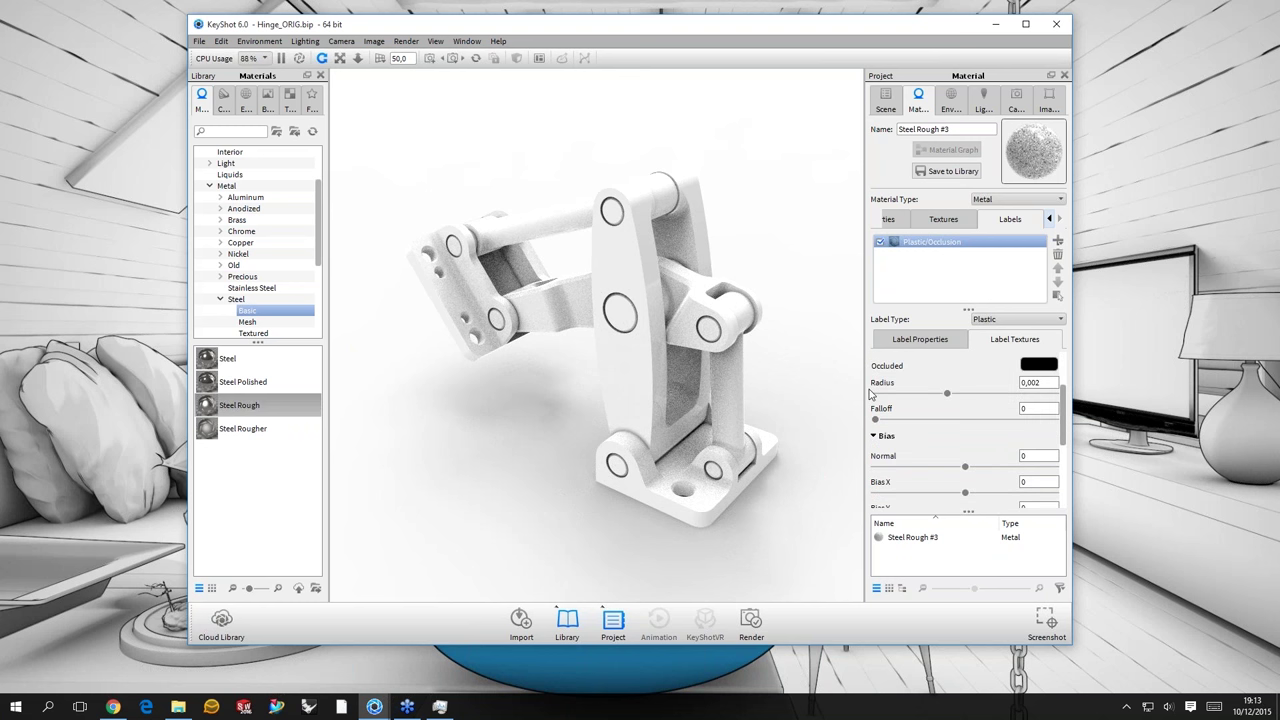
pyautogui.scroll(-2, 870, 395)
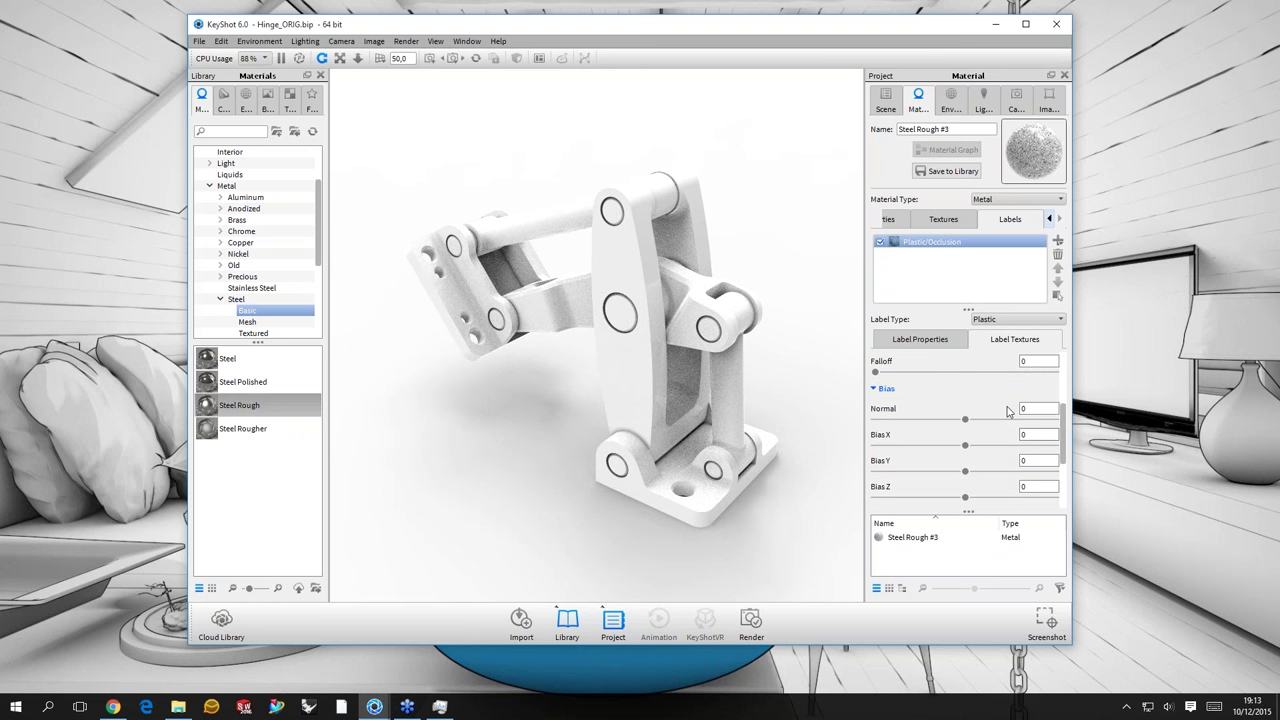
pyautogui.scroll(-1, 878, 392)
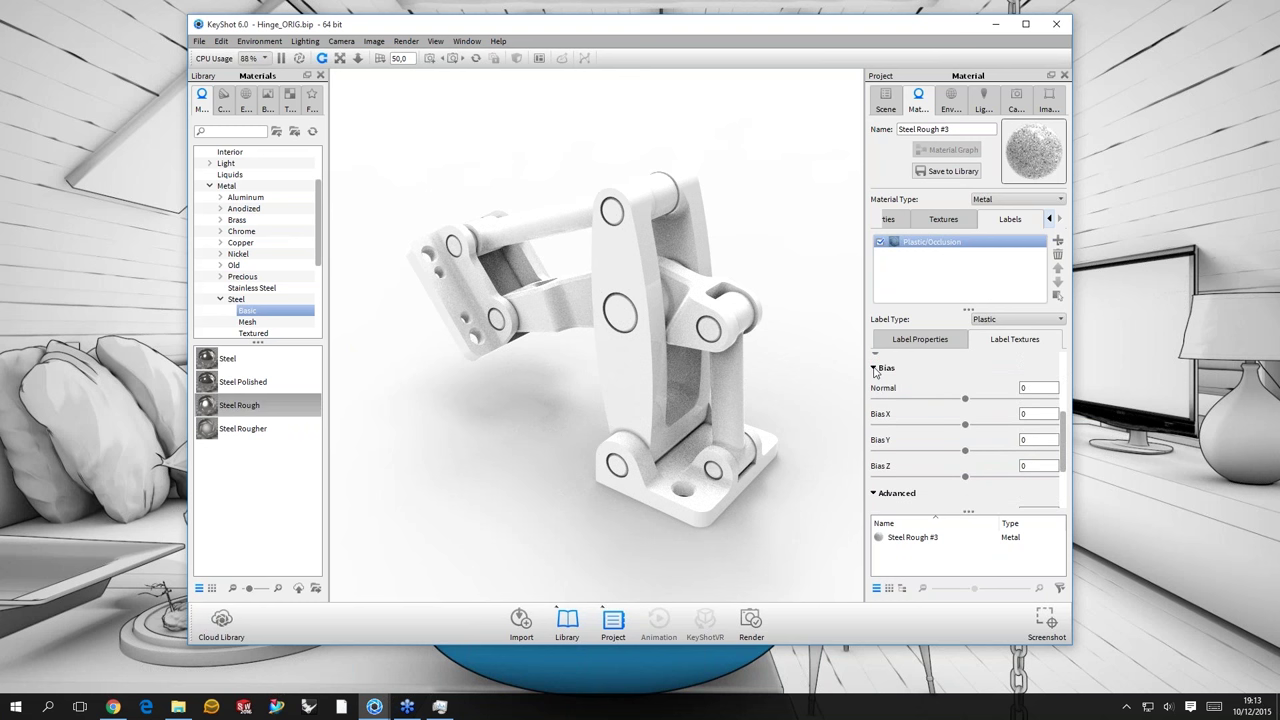
pyautogui.click(875, 369)
pyautogui.click(880, 382)
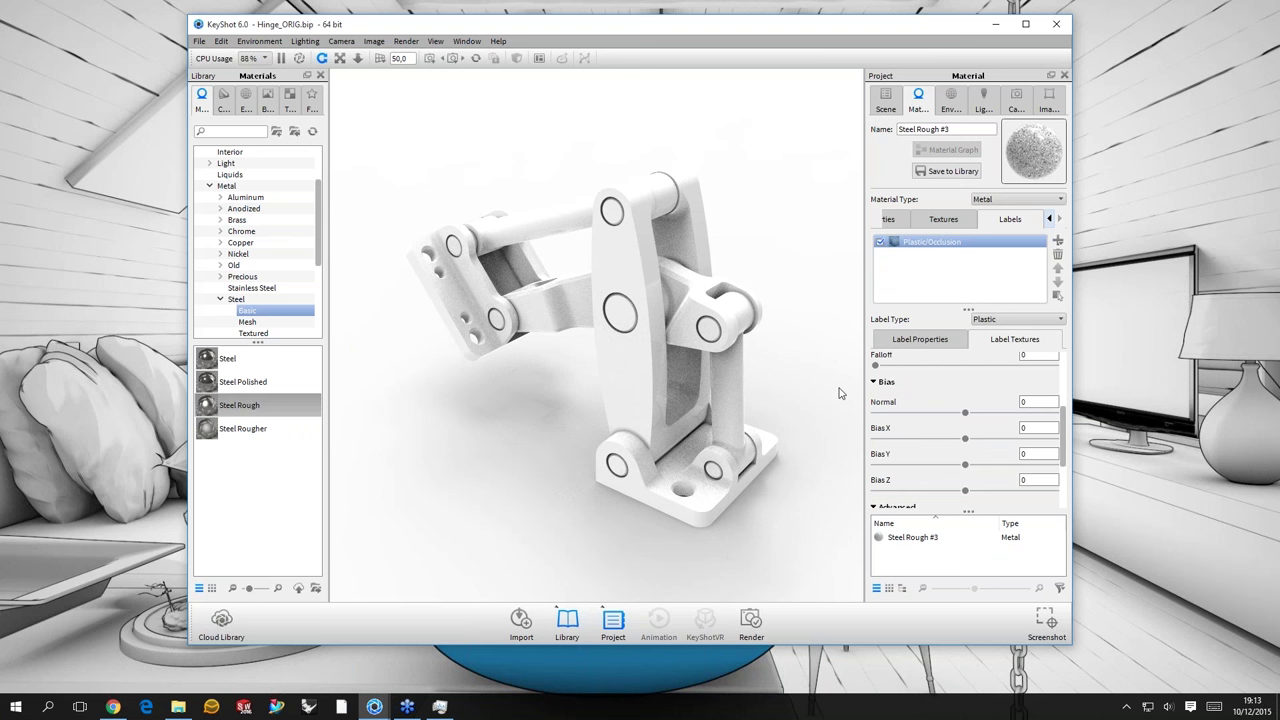
pyautogui.scroll(-1, 878, 376)
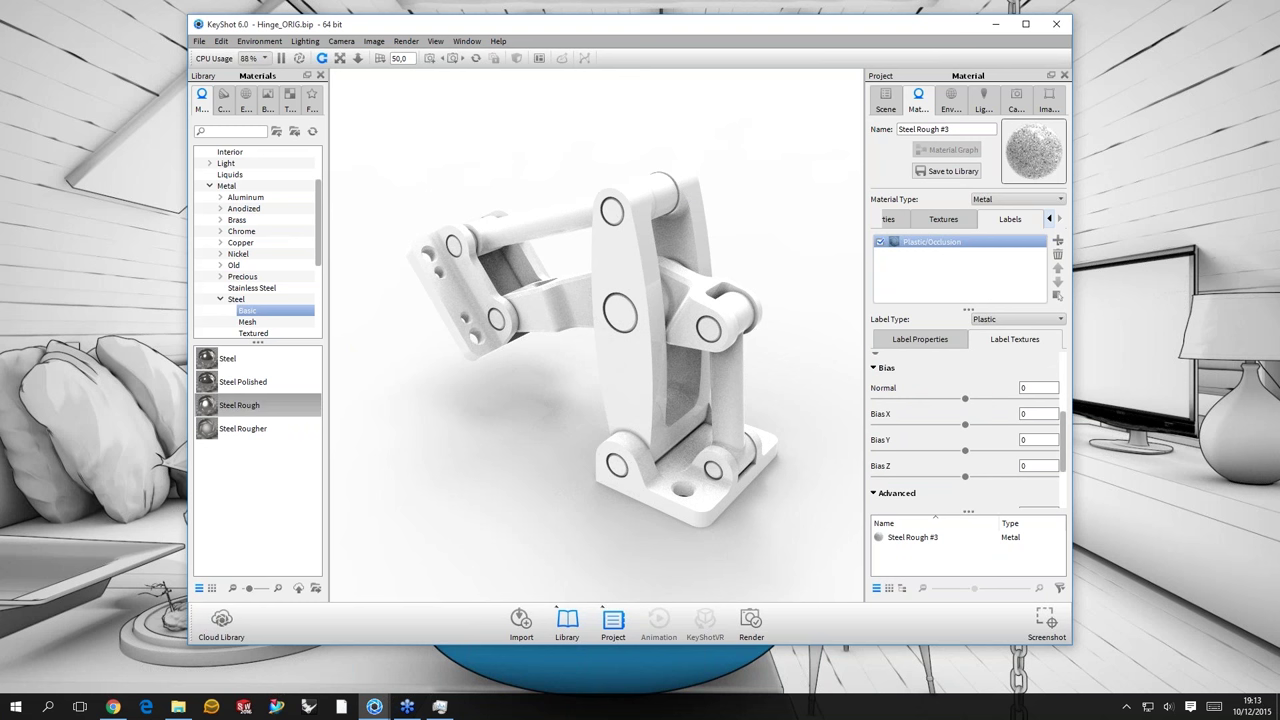
# - Set the Normal bias to -1 and test Bias X at 1, -1 and 0
pyautogui.doubleClick(1022, 388)
pyautogui.write('-1')
pyautogui.press('Return')
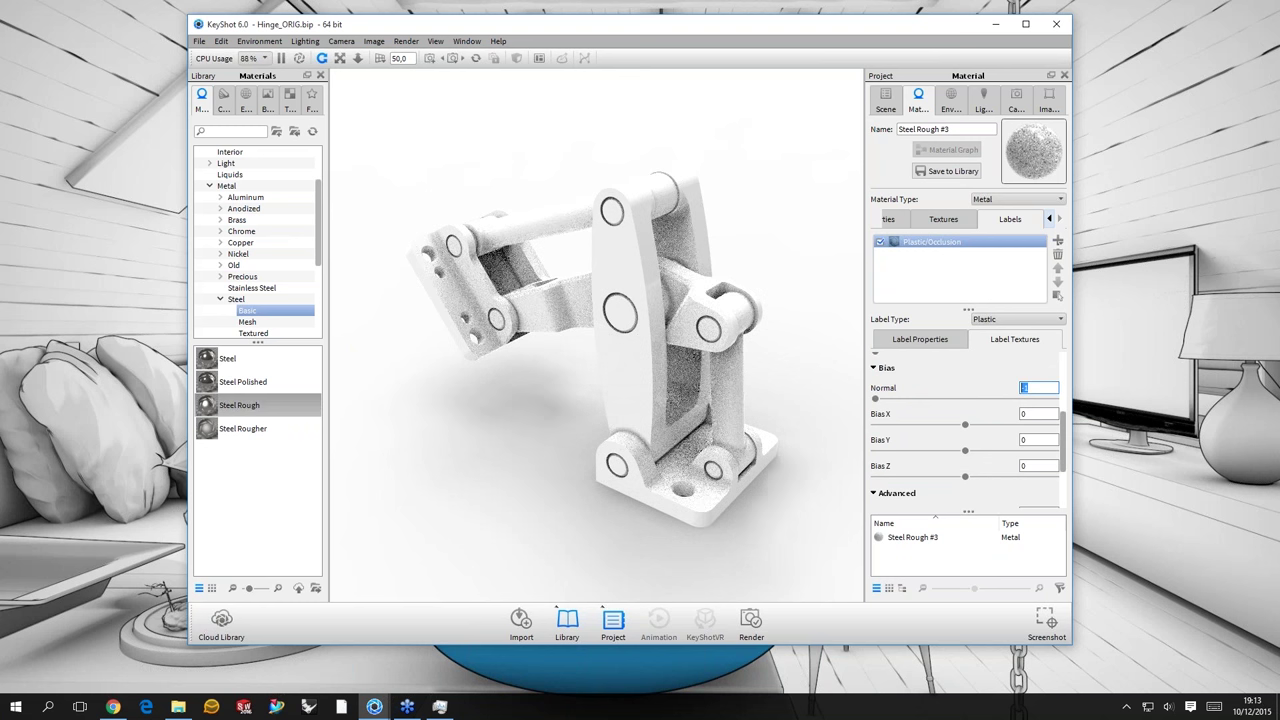
pyautogui.click(1038, 413)
pyautogui.write('1')
pyautogui.press('Return')
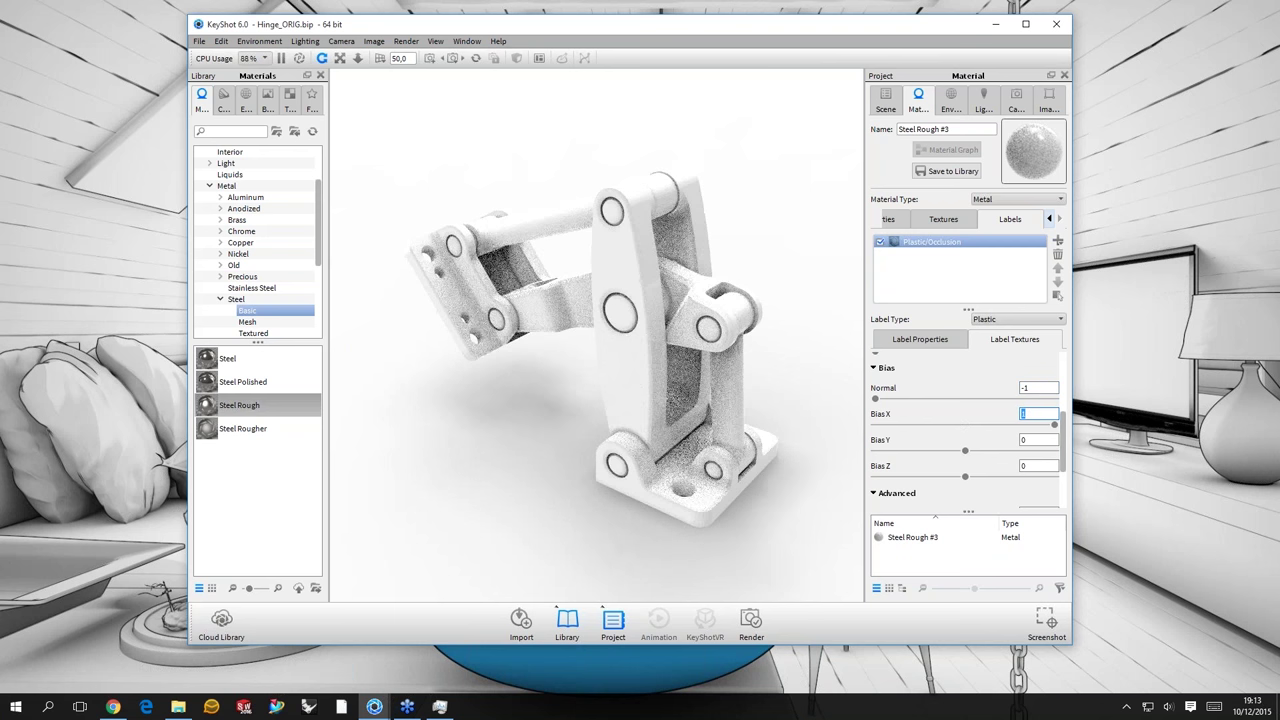
pyautogui.write('-1')
pyautogui.press('Return')
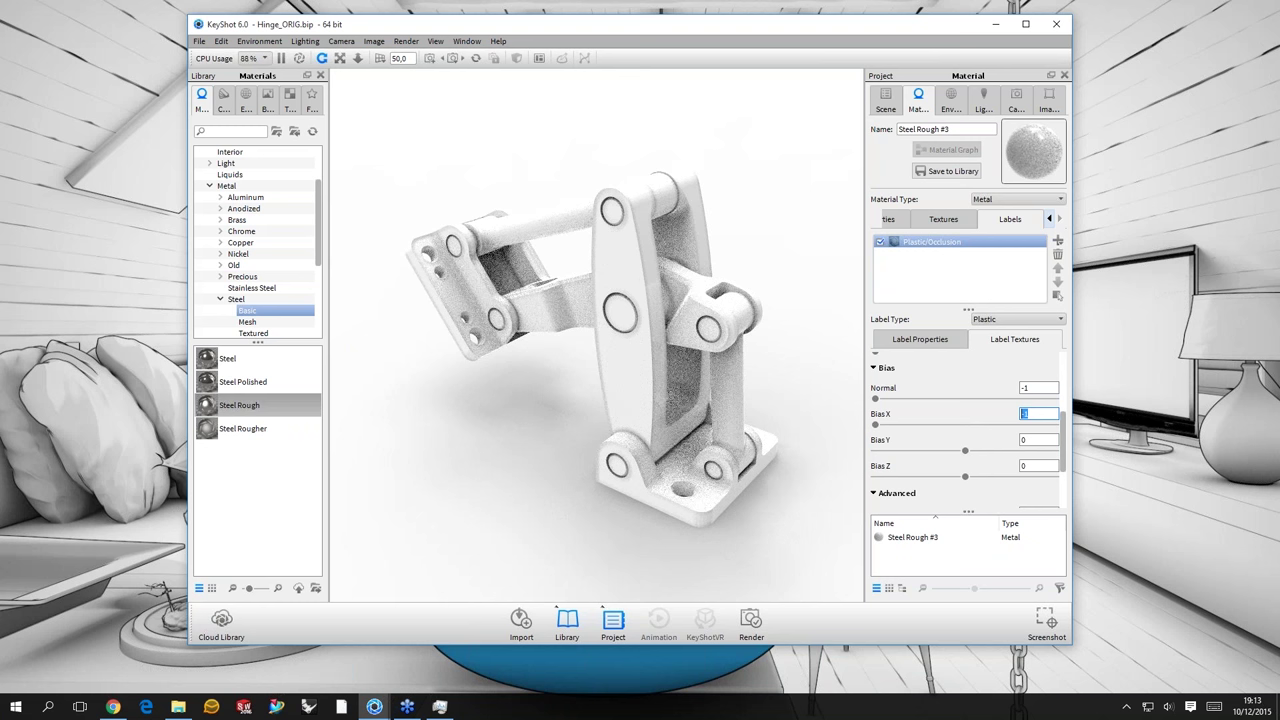
pyautogui.write('0')
pyautogui.press('Return')
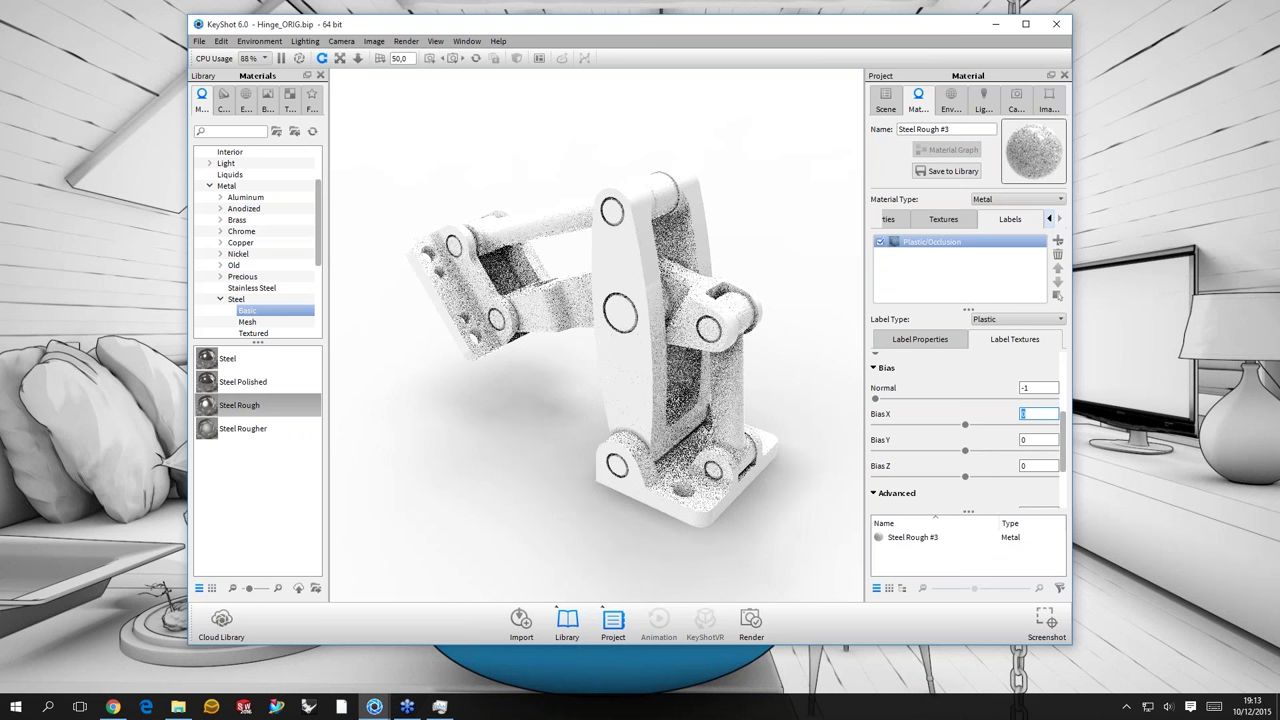
# - Test Bias X at 1 and -1 again, then reset it to 0
pyautogui.write('1')
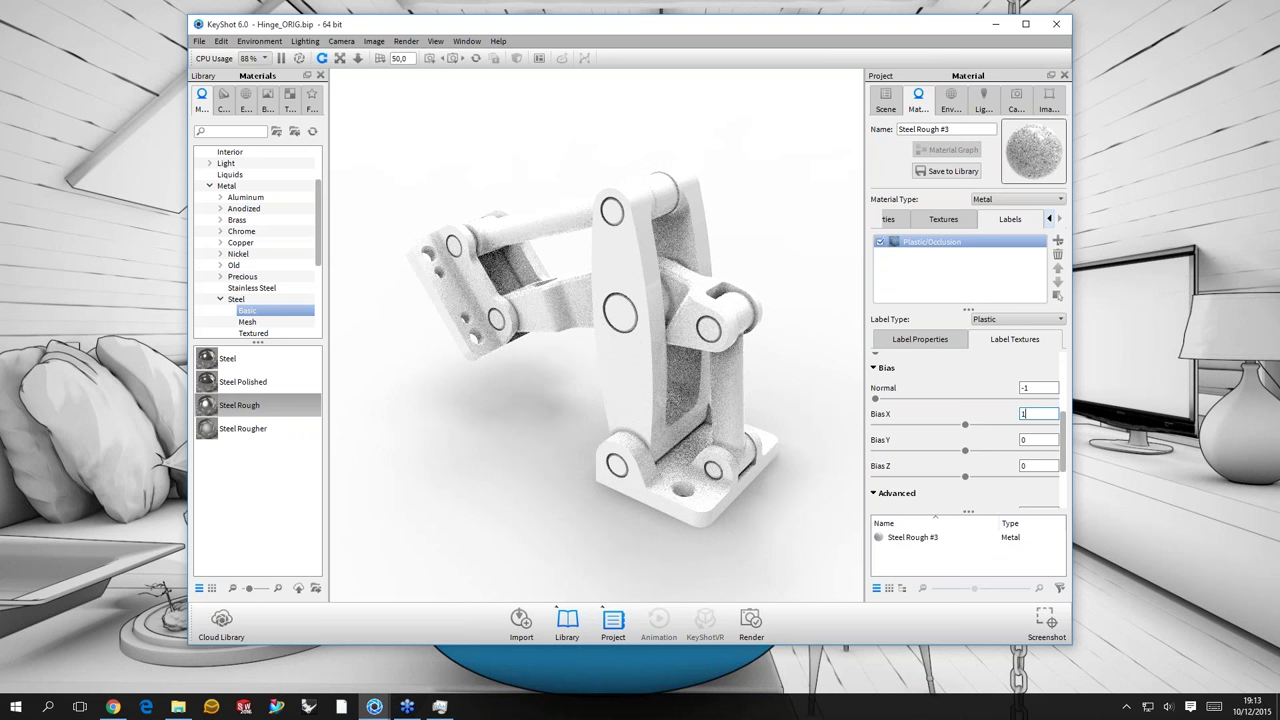
pyautogui.press('Return')
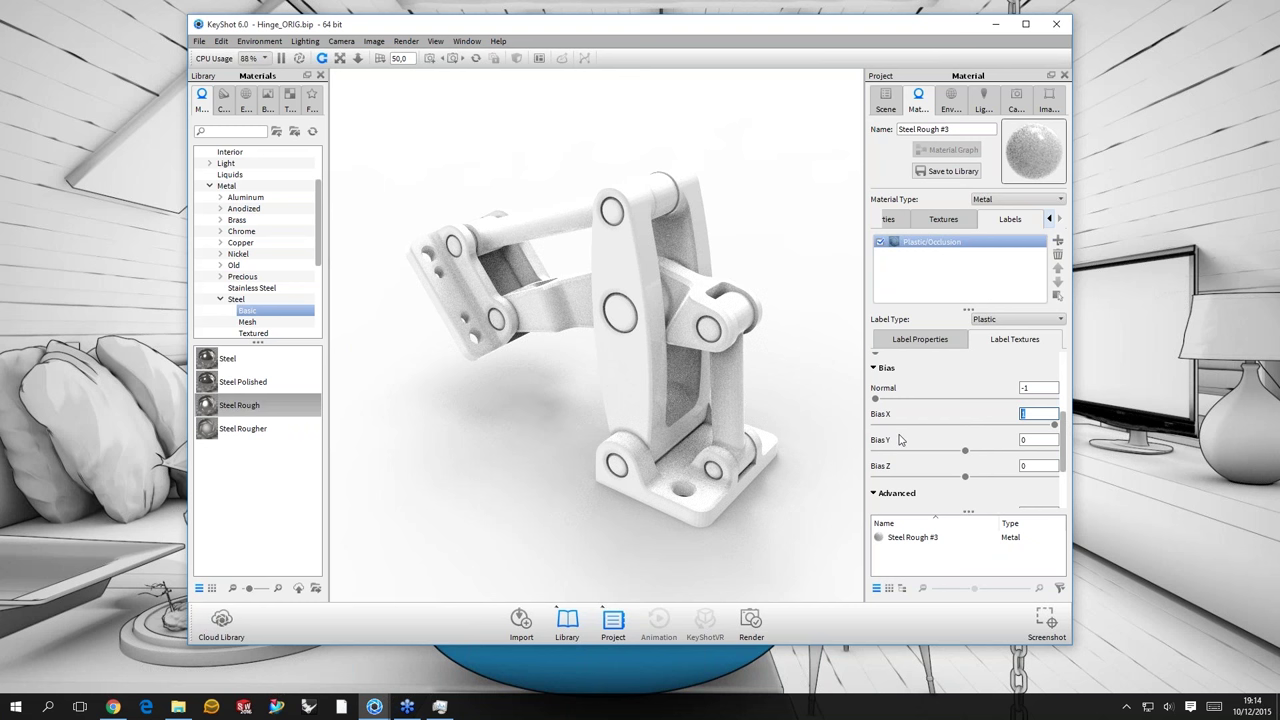
pyautogui.write('-1')
pyautogui.press('Return')
pyautogui.doubleClick(1037, 414)
pyautogui.write('1')
pyautogui.press('Return')
pyautogui.doubleClick(1037, 414)
pyautogui.write('0')
pyautogui.press('Return')
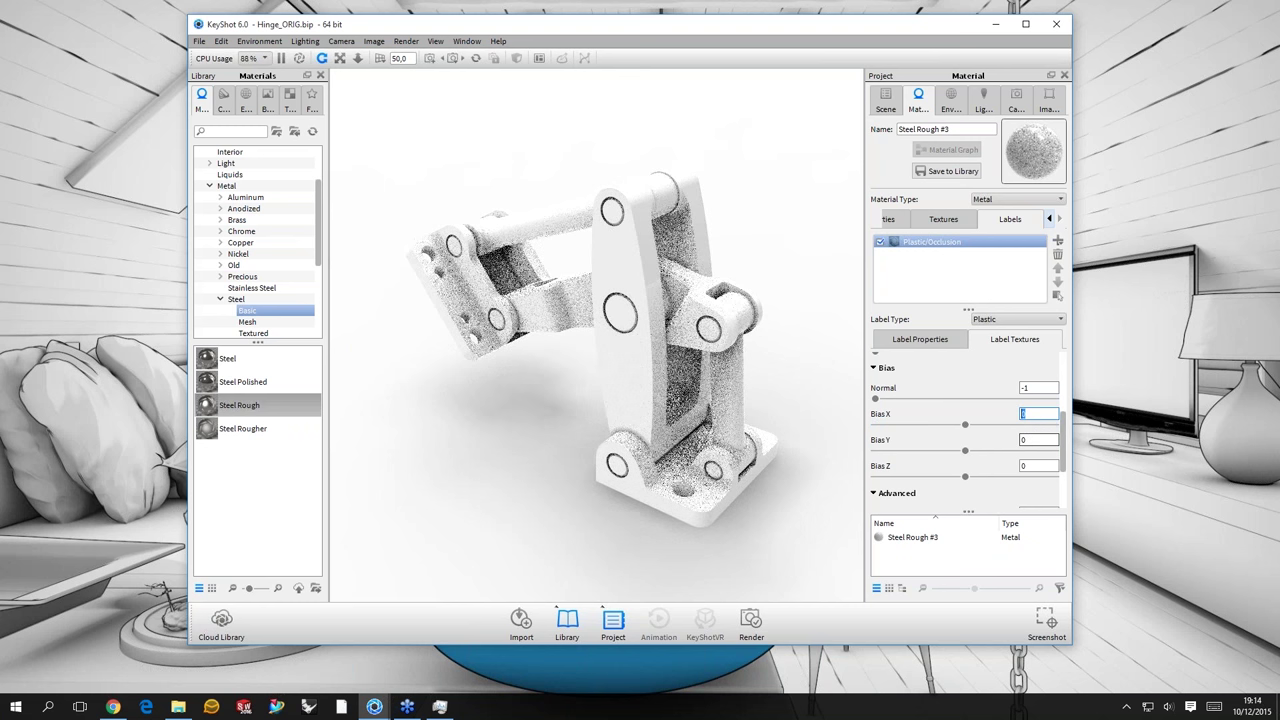
# - Raise the occlusion samples from 8 to 16
pyautogui.click(1030, 440)
pyautogui.click(1040, 466)
pyautogui.scroll(-3, 1065, 487)
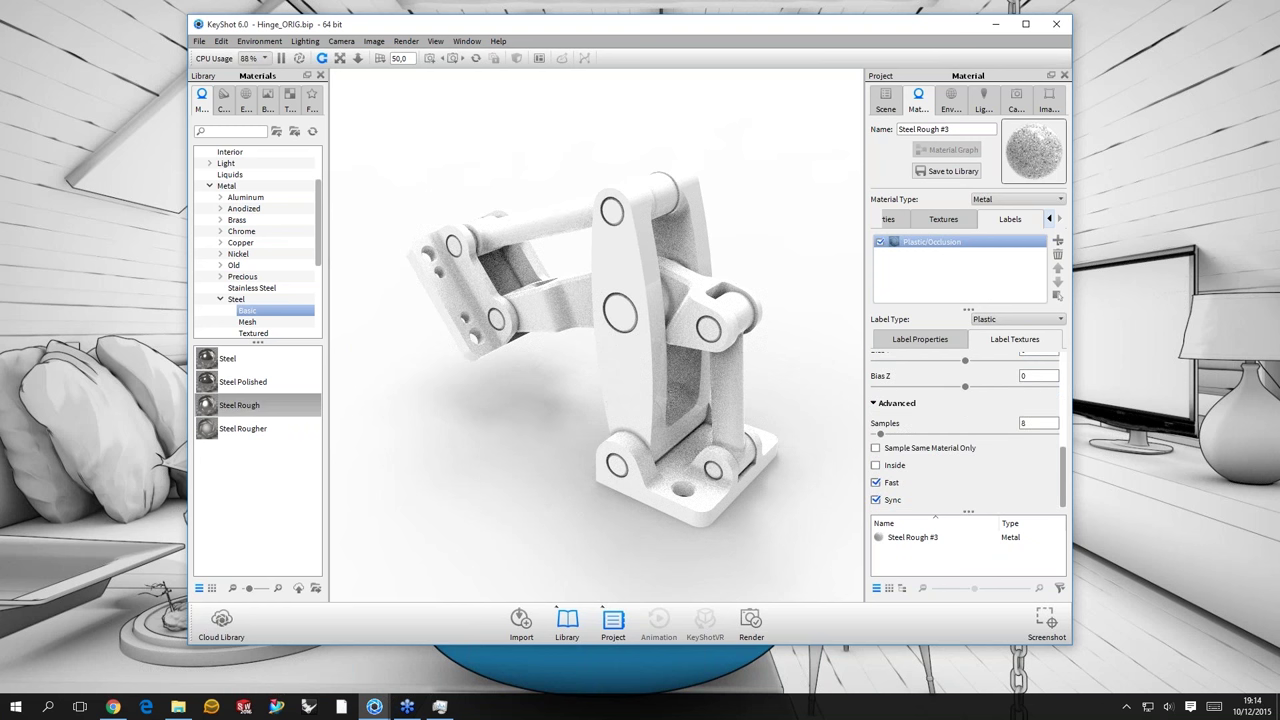
pyautogui.click(1038, 423)
pyautogui.write('16')
pyautogui.press('Return')
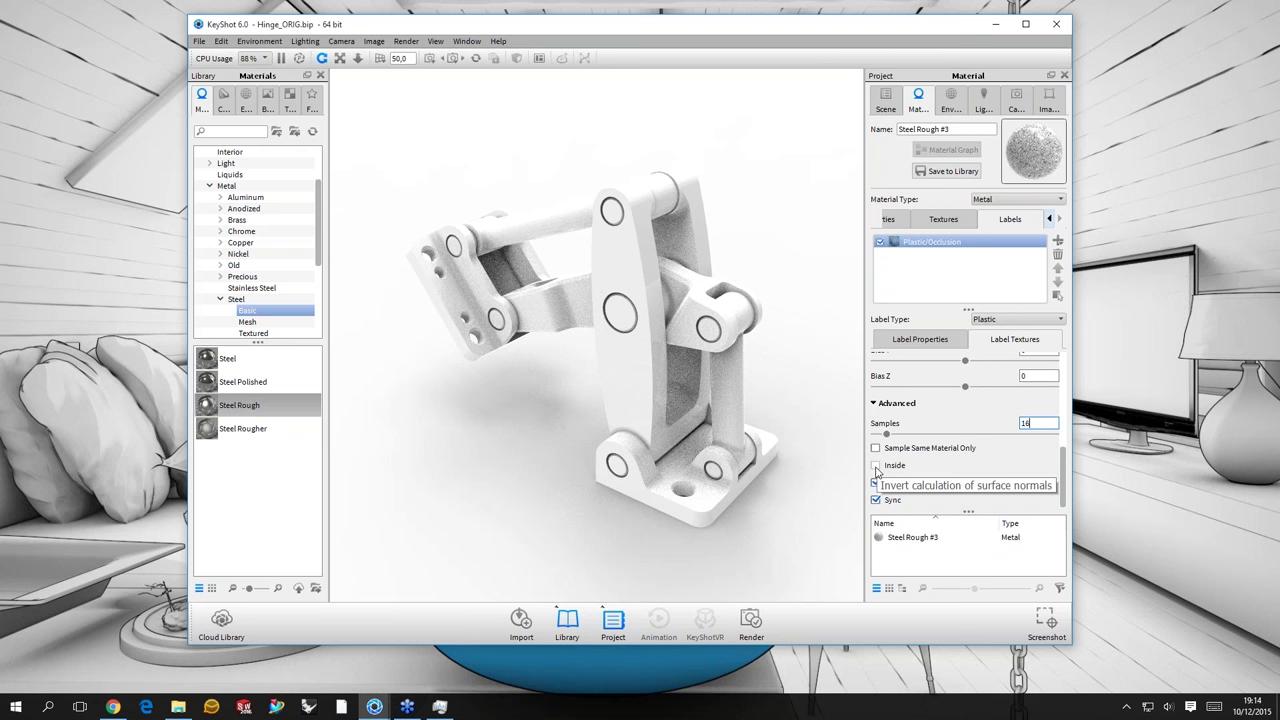
# - Tick Inside so the Occlusion label uses inverted normals, then turn the hinge to check it
pyautogui.click(876, 466)
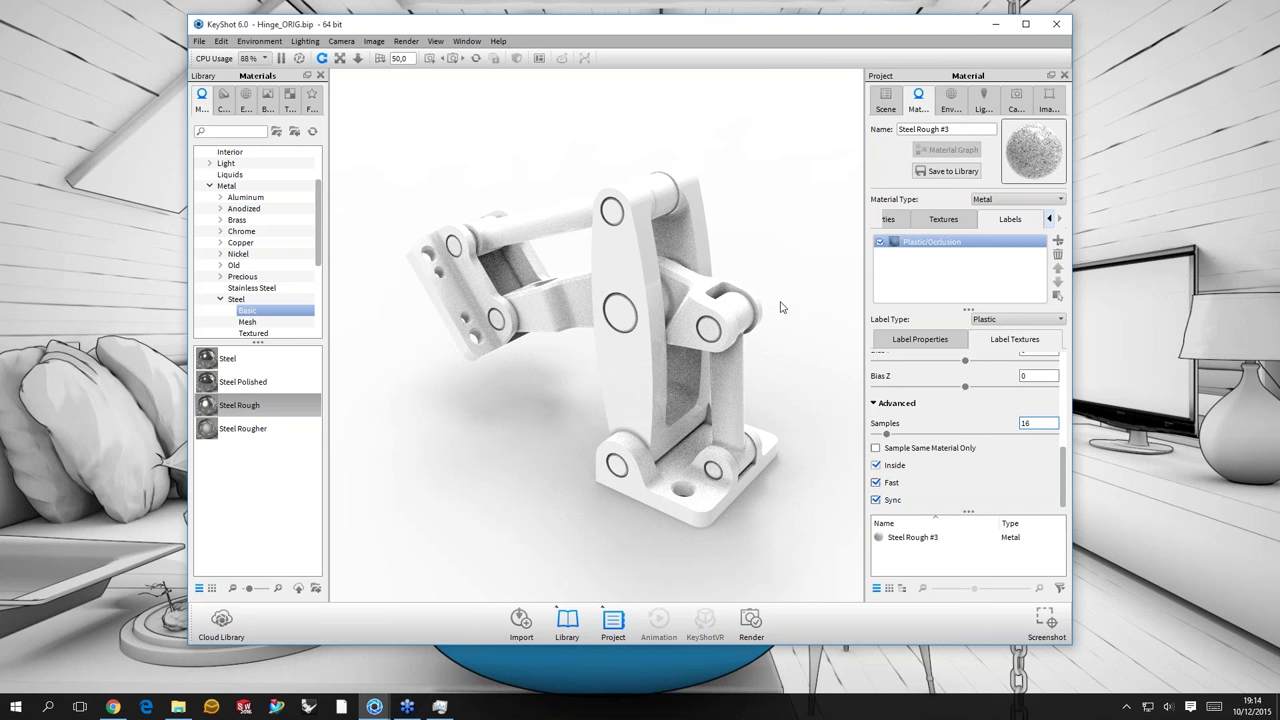
pyautogui.click(772, 286)
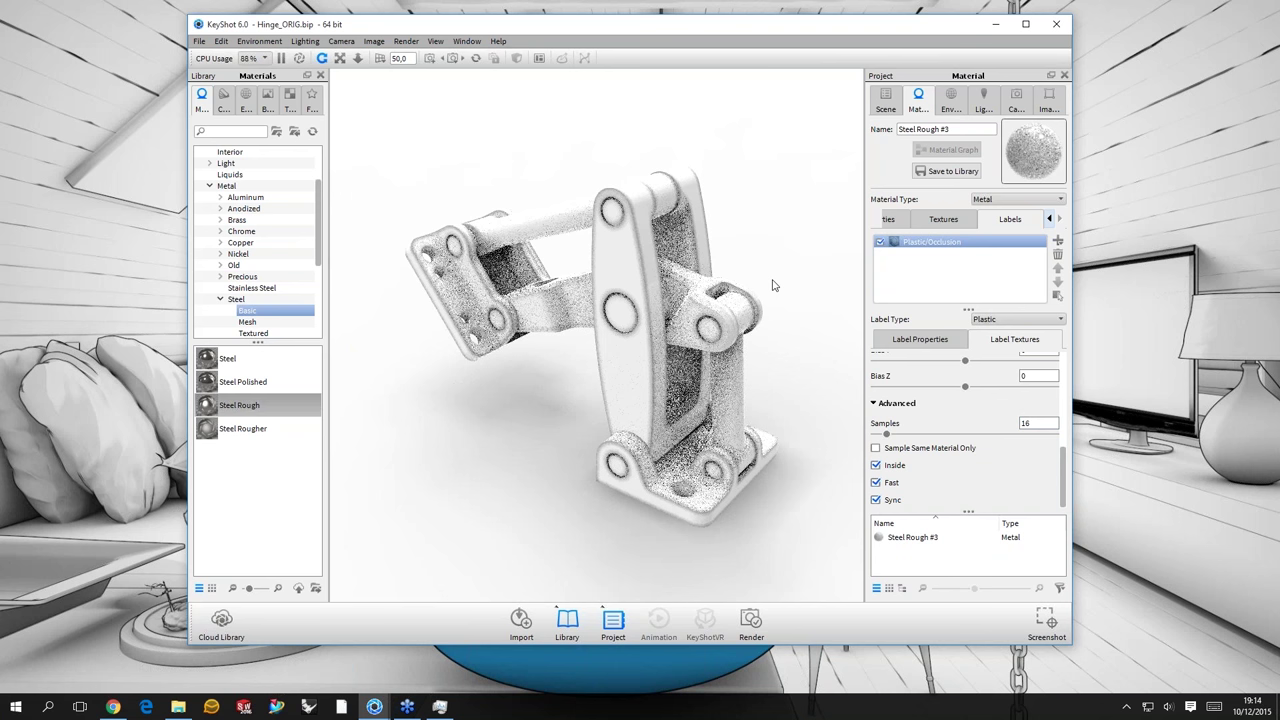
pyautogui.moveTo(772, 286); pyautogui.dragTo(637, 218)
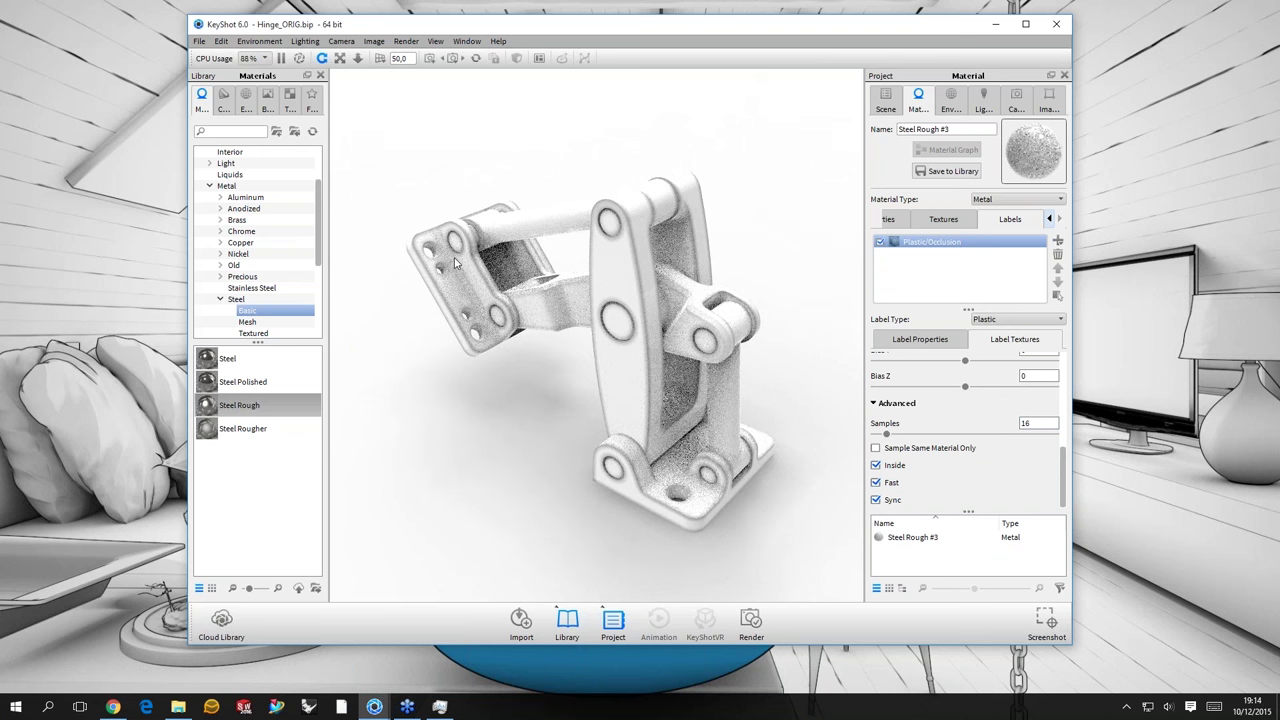
pyautogui.scroll(1, 890, 408)
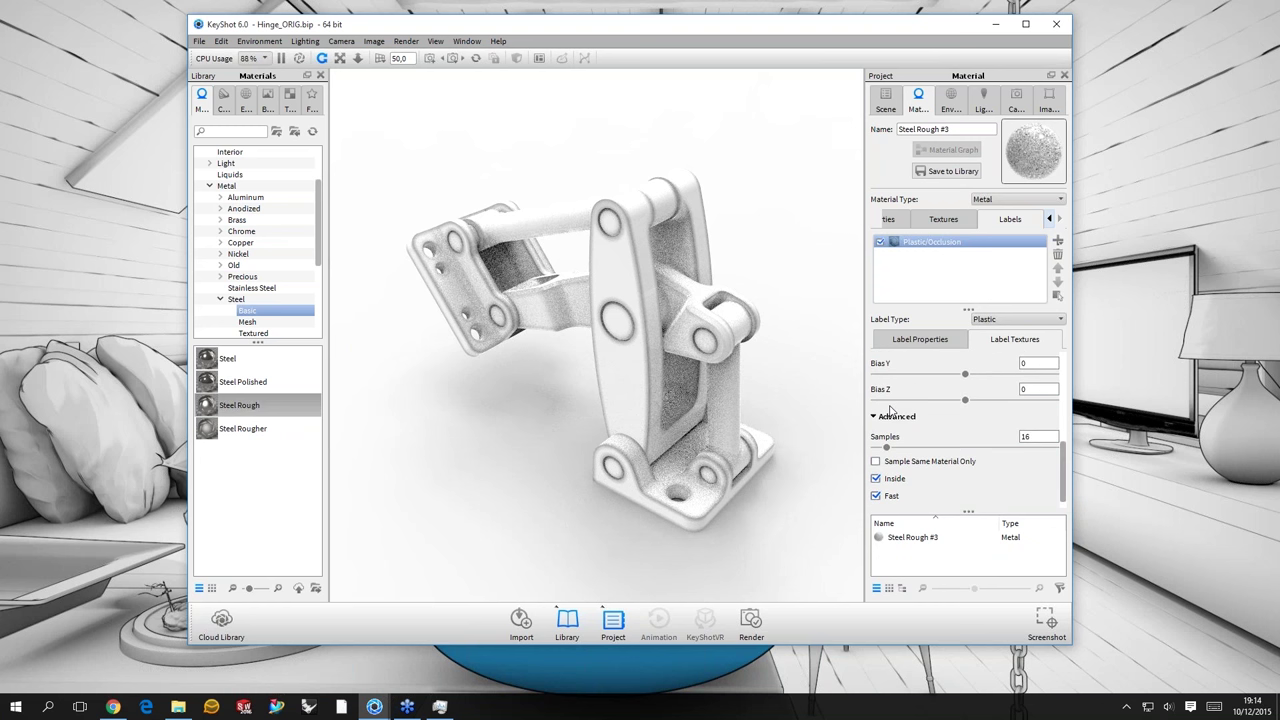
pyautogui.scroll(5, 1045, 443)
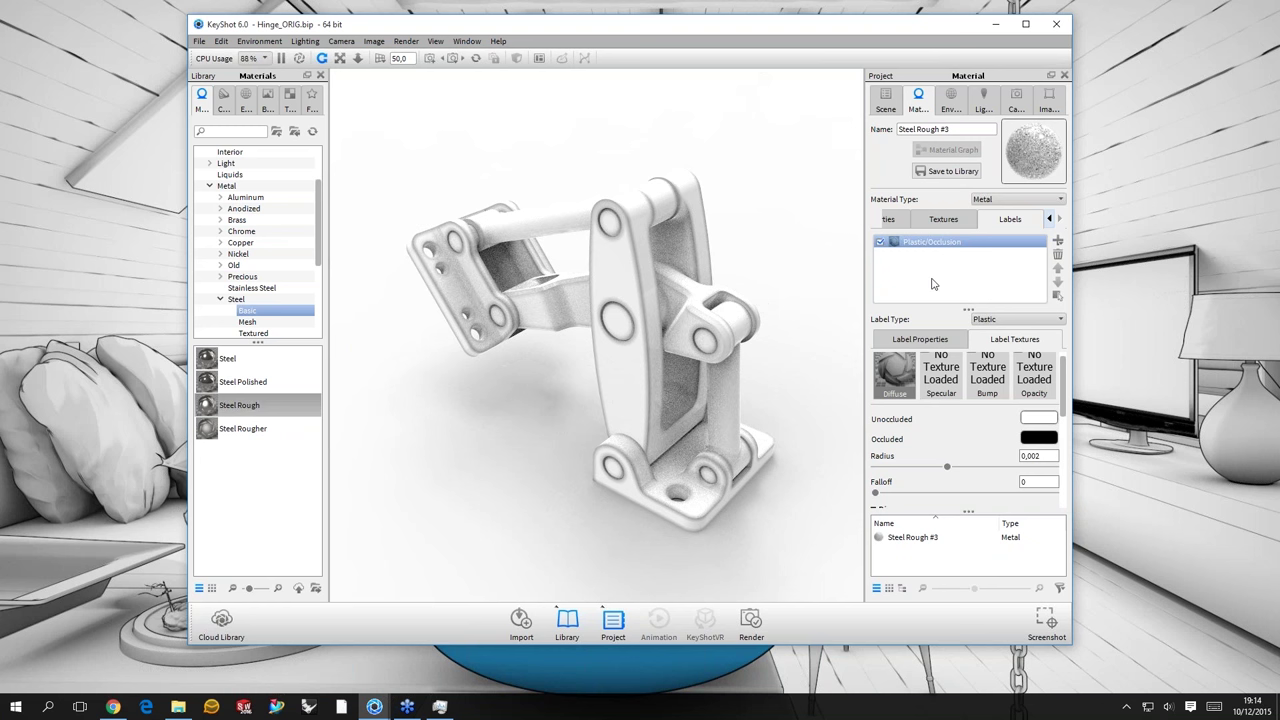
# - Compare the hinge with the Occlusion label off and on, then move occlusion to Opacity
pyautogui.moveTo(909, 250)
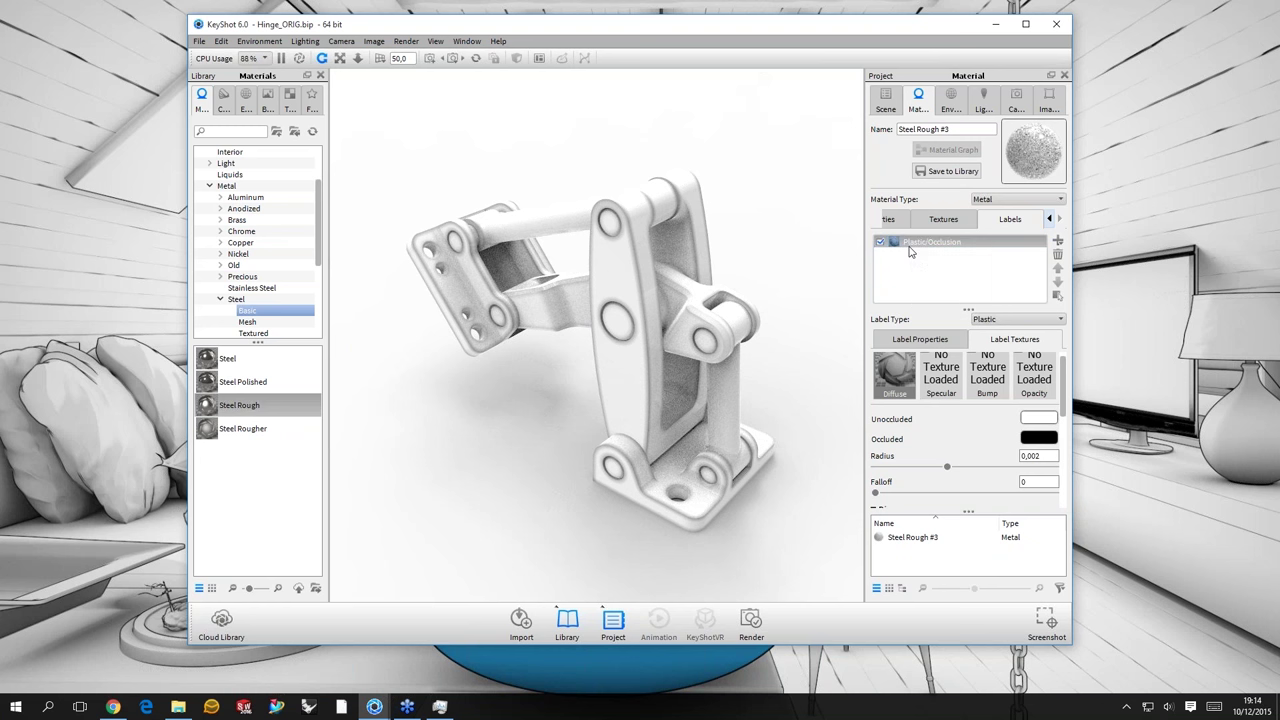
pyautogui.click(880, 243)
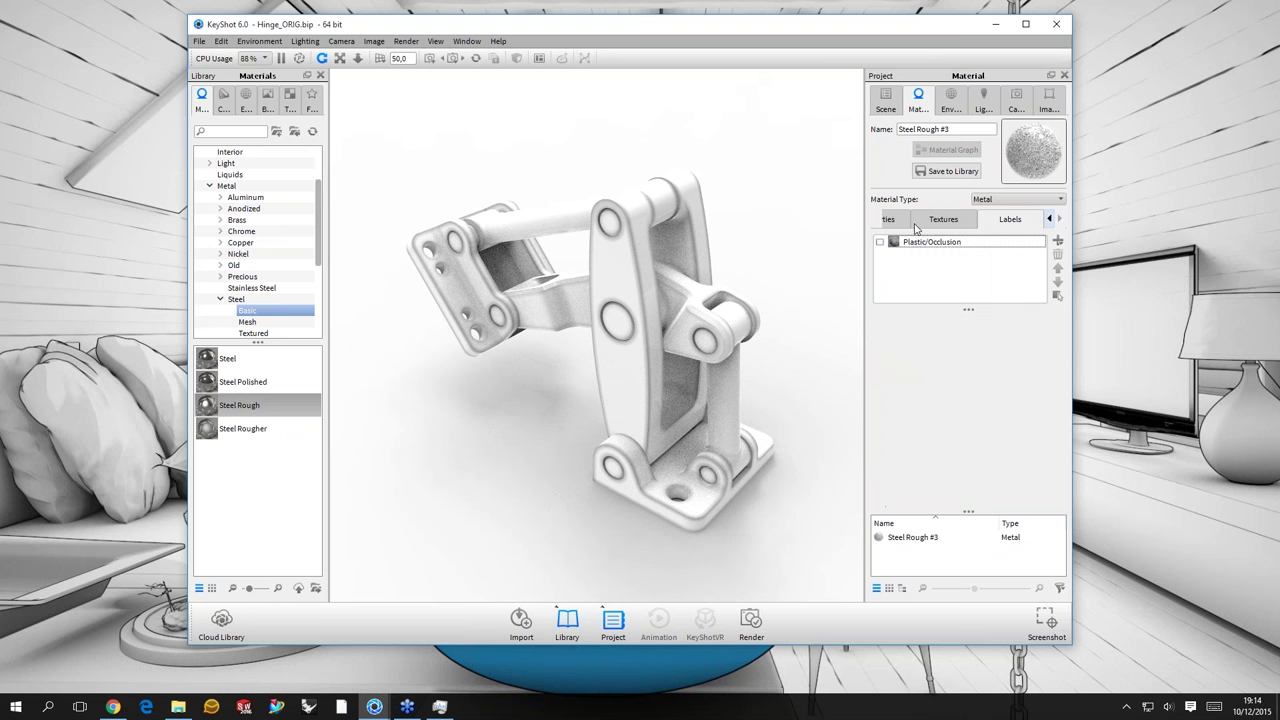
pyautogui.click(881, 243)
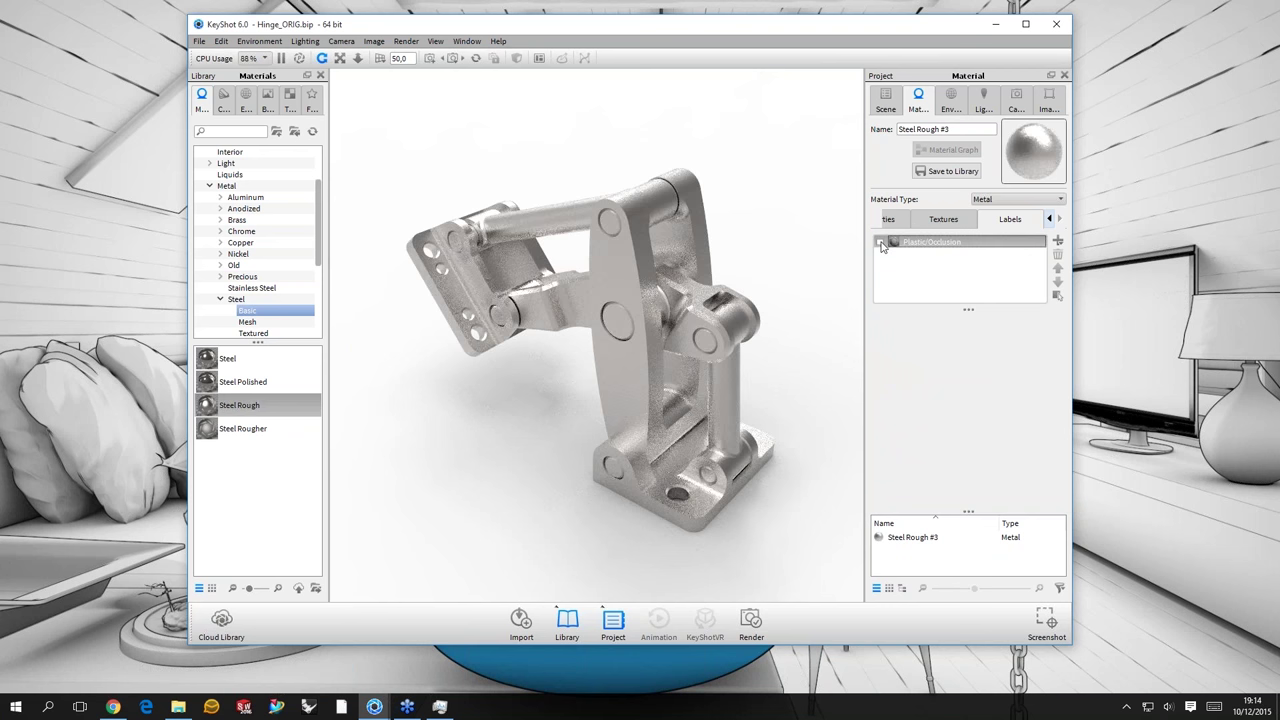
pyautogui.click(880, 243)
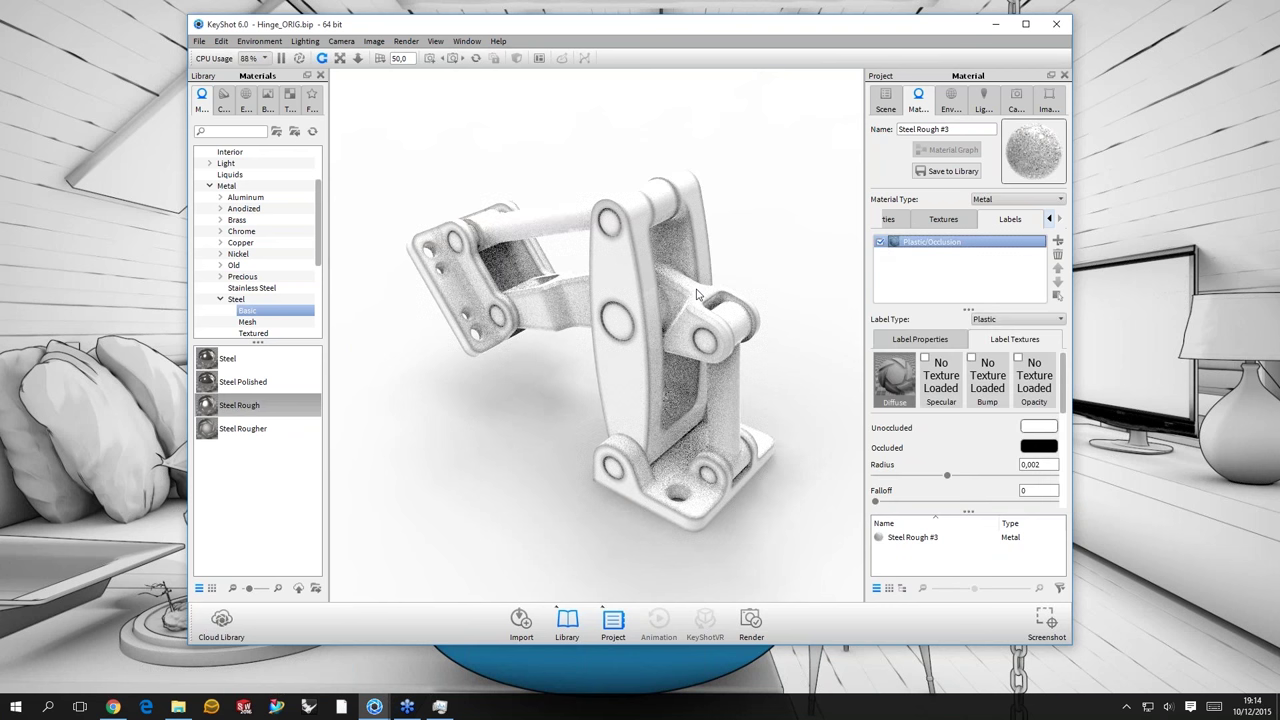
pyautogui.moveTo(697, 293); pyautogui.dragTo(613, 291)
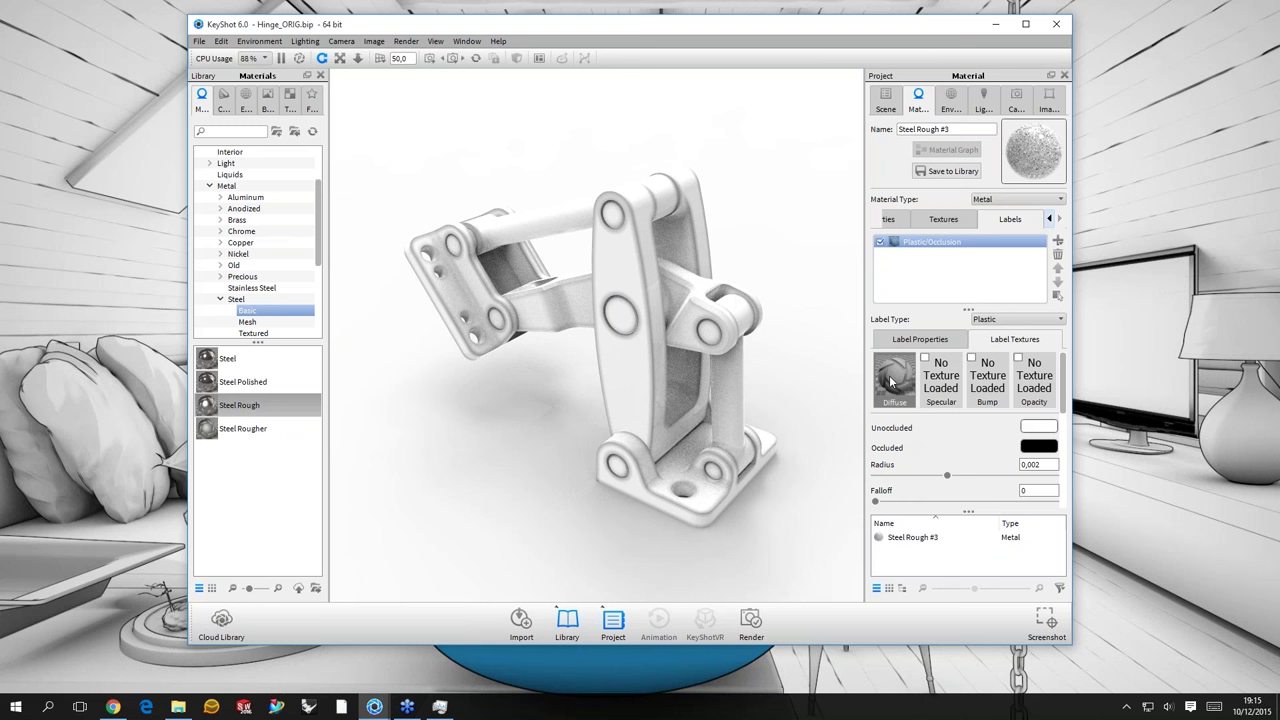
pyautogui.moveTo(894, 380); pyautogui.dragTo(1035, 380)
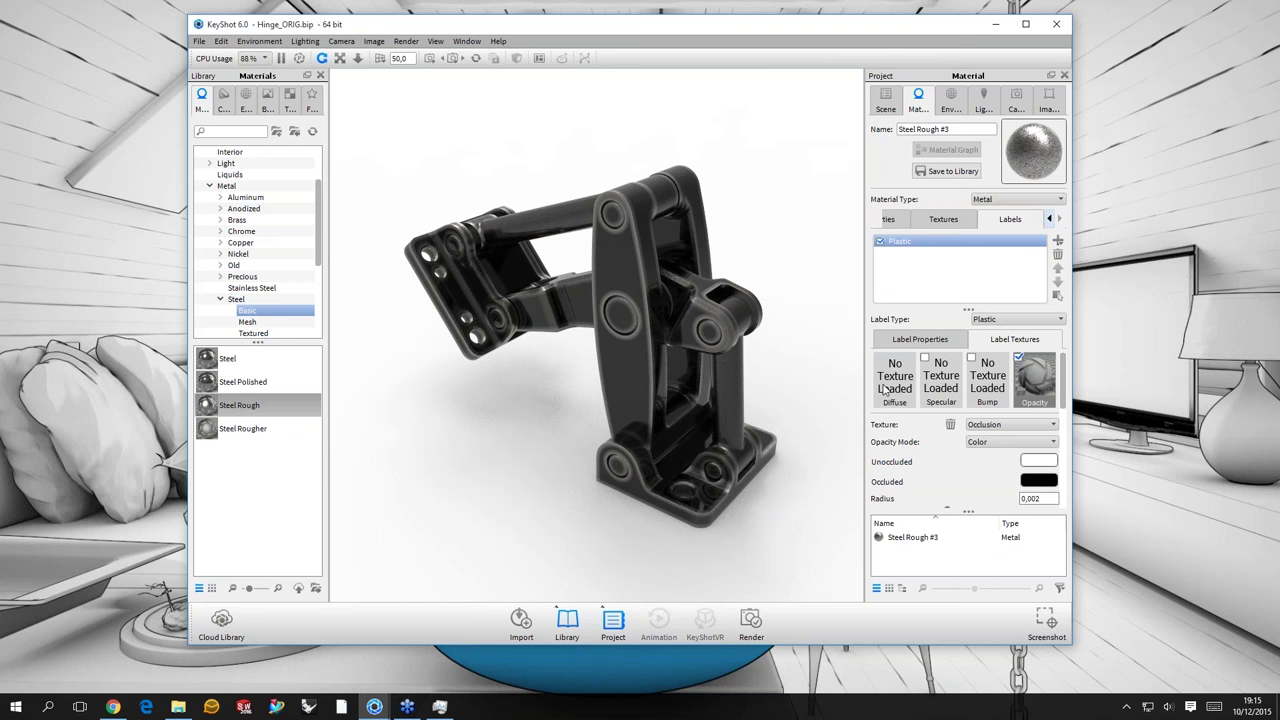
# - Compare occlusion on Diffuse versus Opacity, keep it on Opacity, and show Label Properties
pyautogui.moveTo(884, 390); pyautogui.dragTo(885, 391)
pyautogui.moveTo(783, 307); pyautogui.dragTo(789, 371)
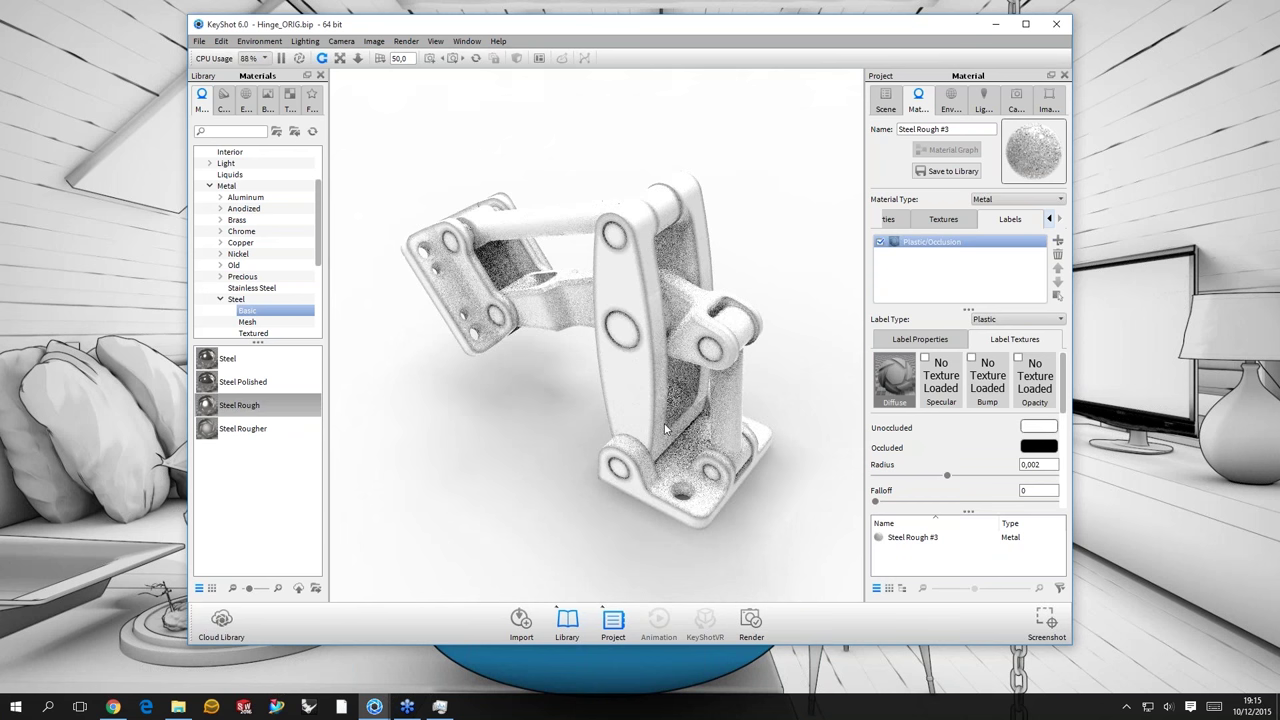
pyautogui.moveTo(665, 428); pyautogui.dragTo(672, 424)
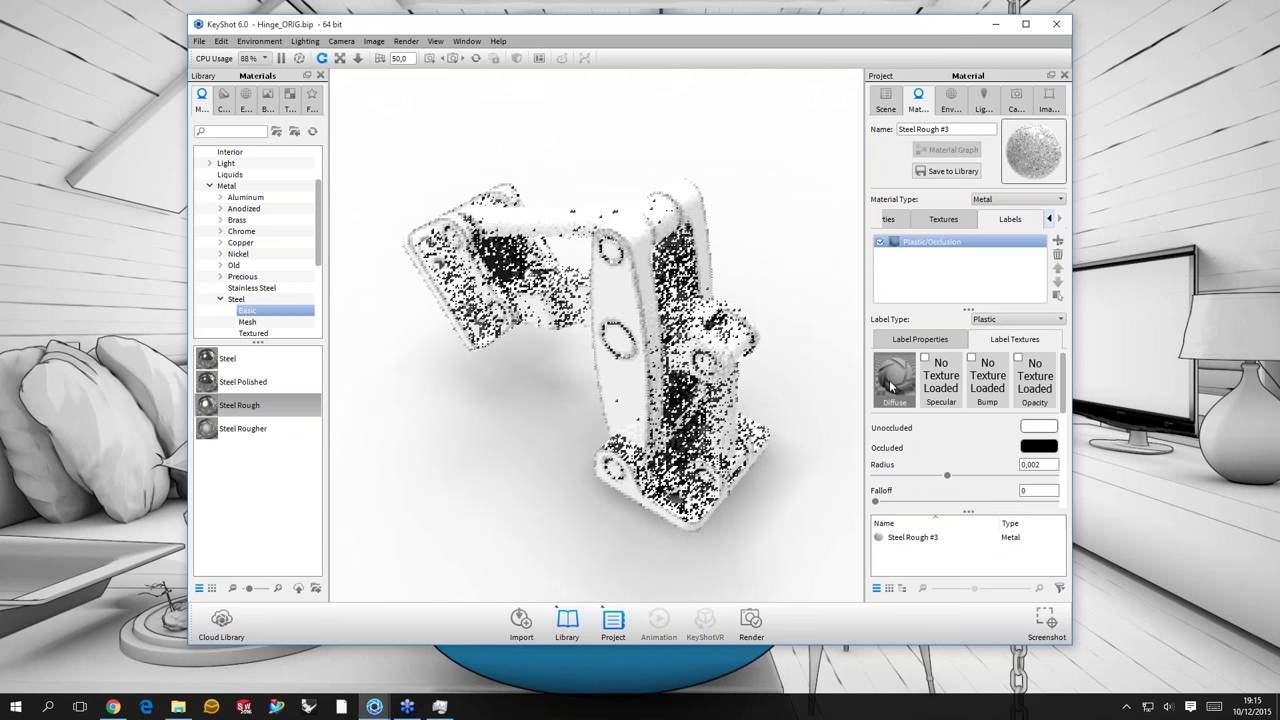
pyautogui.moveTo(1031, 379); pyautogui.dragTo(1033, 380)
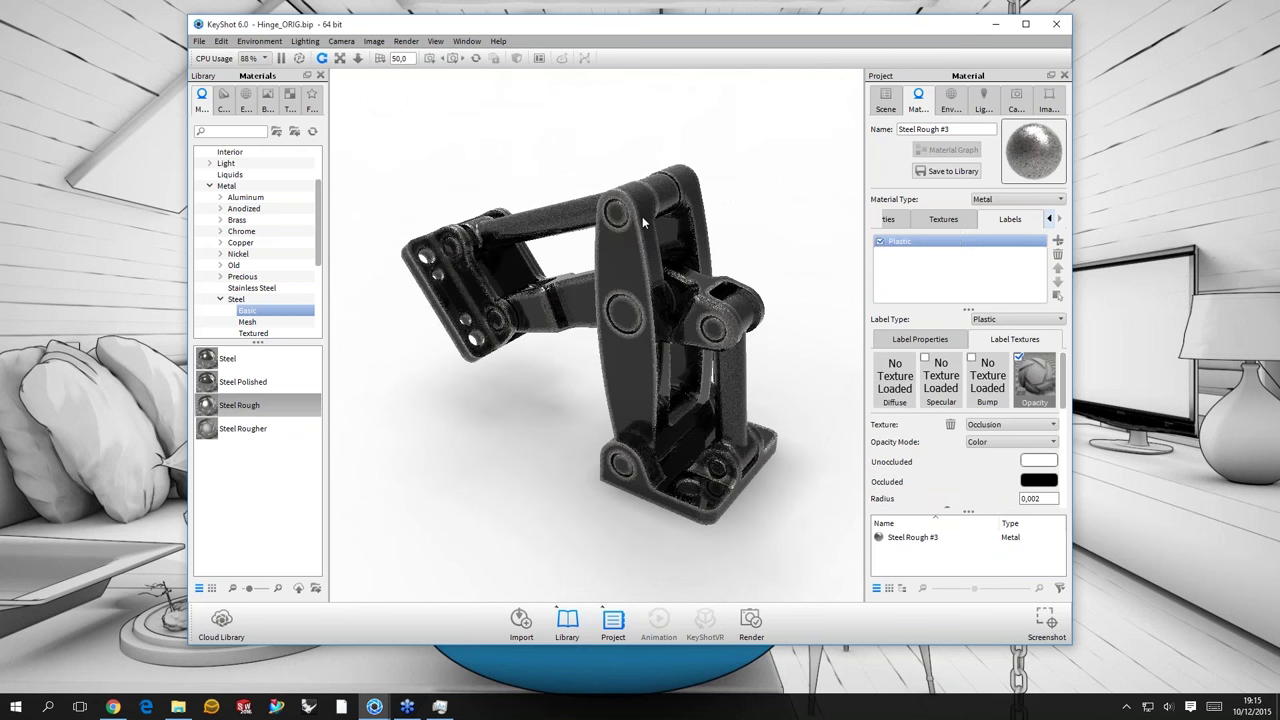
pyautogui.moveTo(642, 216); pyautogui.dragTo(938, 350)
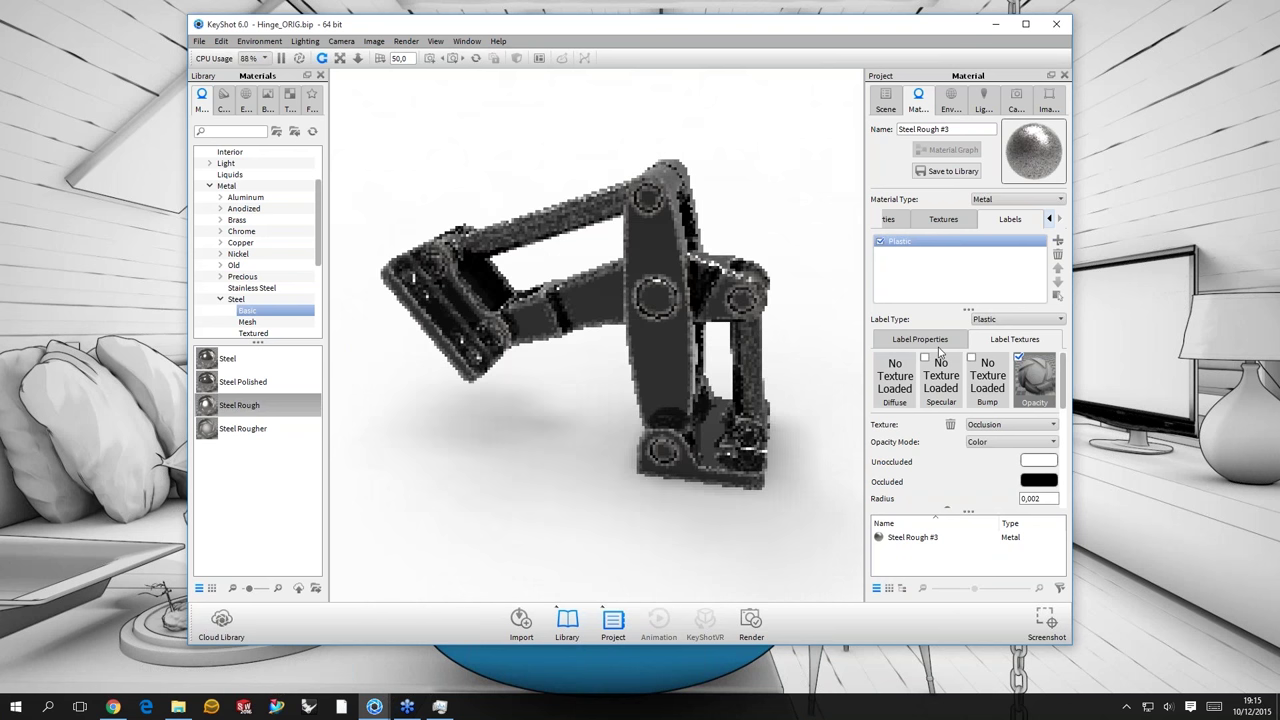
pyautogui.click(938, 345)
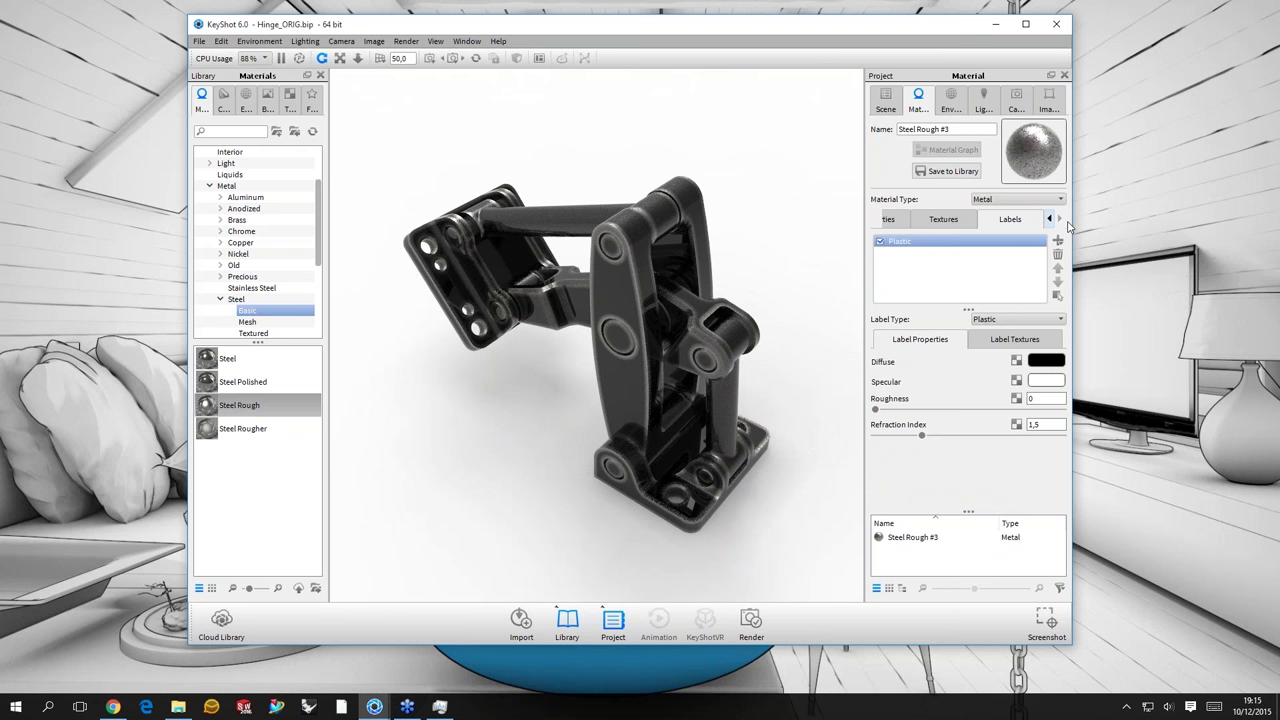
# - Set the Plastic label's diffuse colour to dark blue
pyautogui.click(1046, 360)
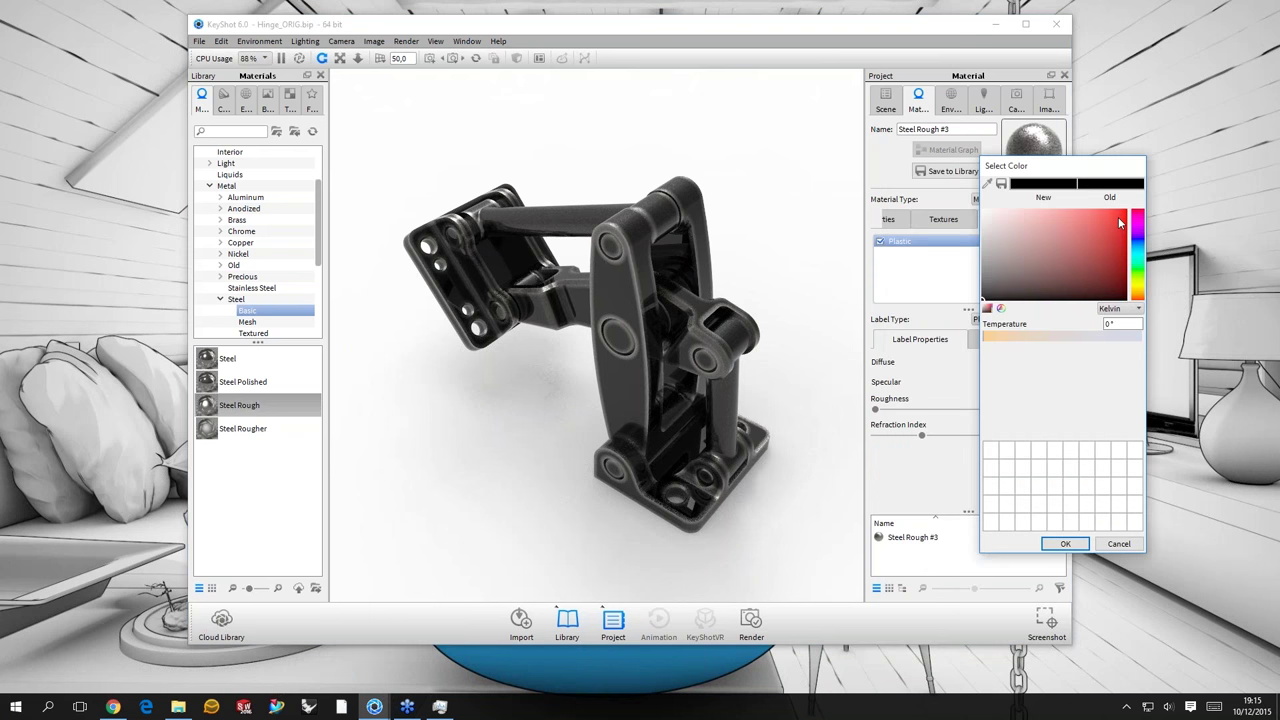
pyautogui.click(1119, 219)
pyautogui.click(1102, 275)
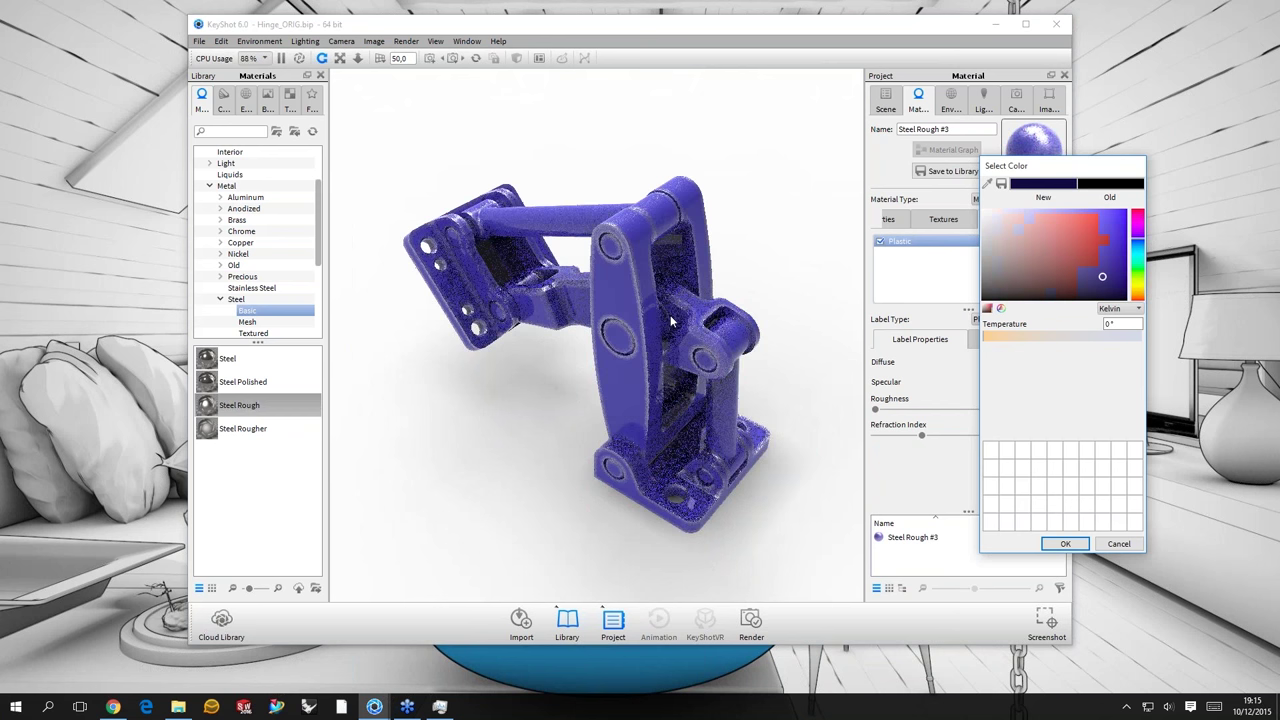
pyautogui.press('Return')
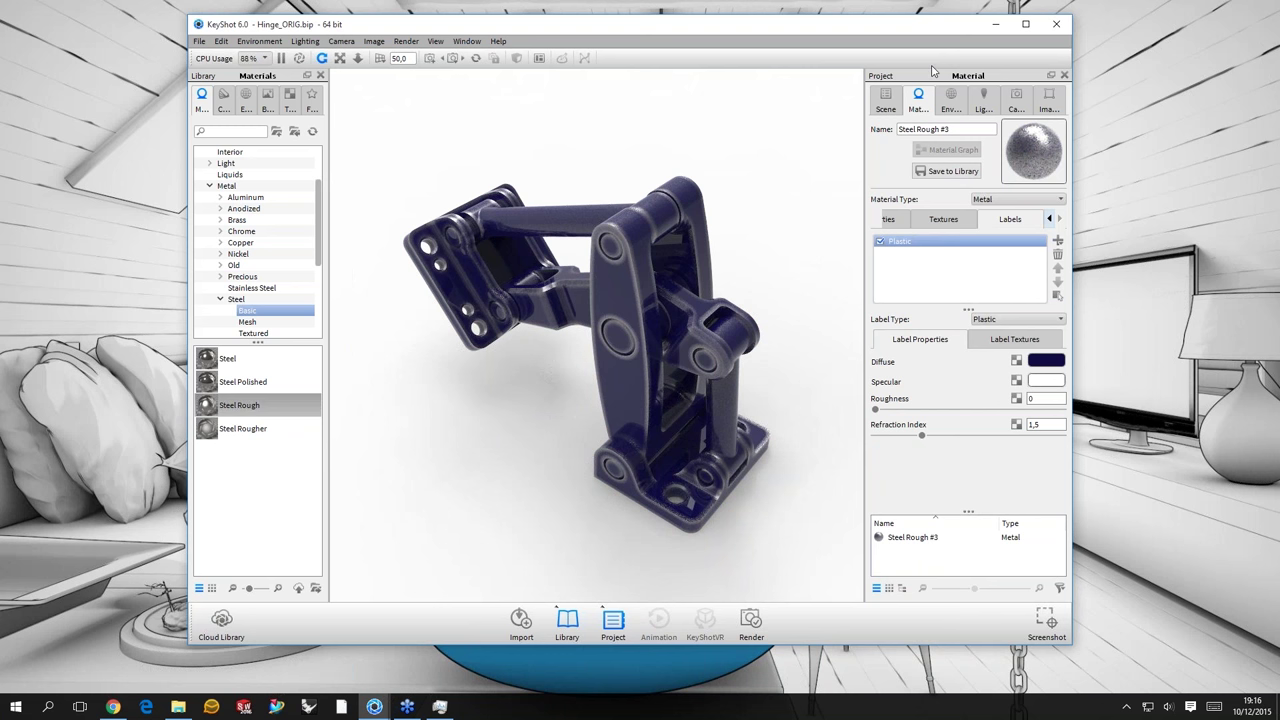
# - Change the Steel Rough #3 metal colour to bright green and orbit the hinge
pyautogui.click(1049, 219)
pyautogui.click(907, 220)
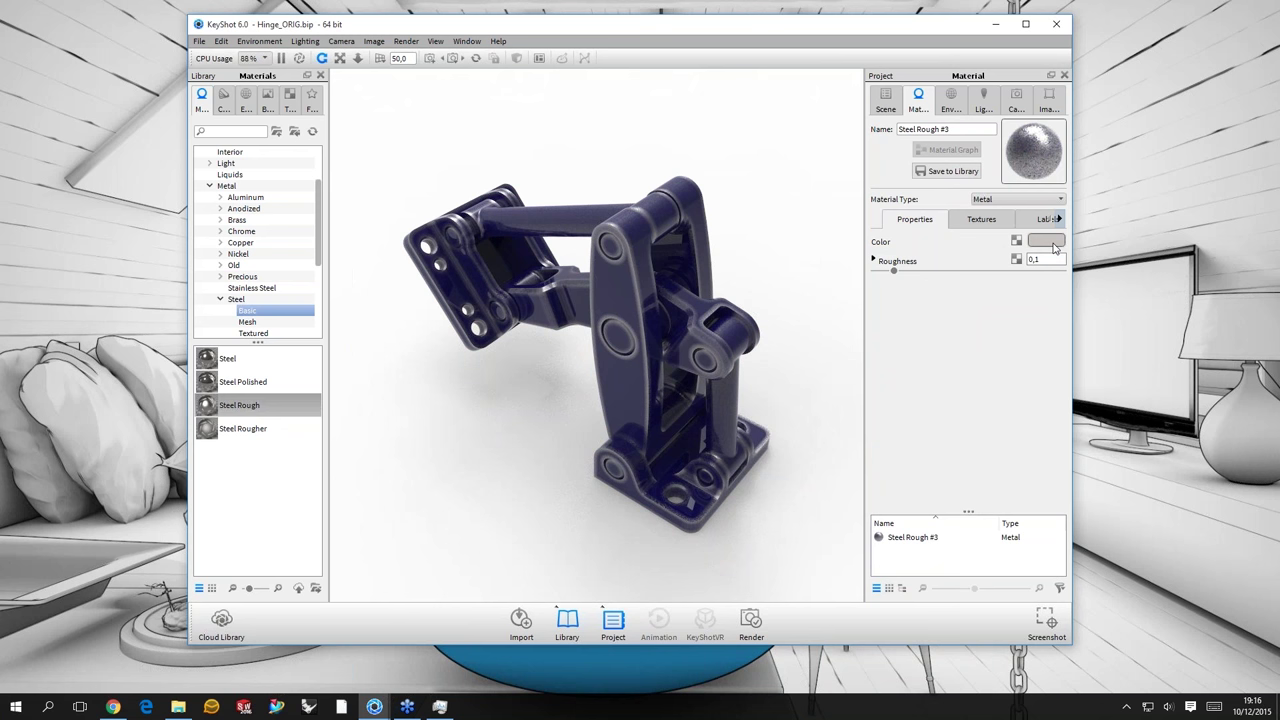
pyautogui.click(1045, 242)
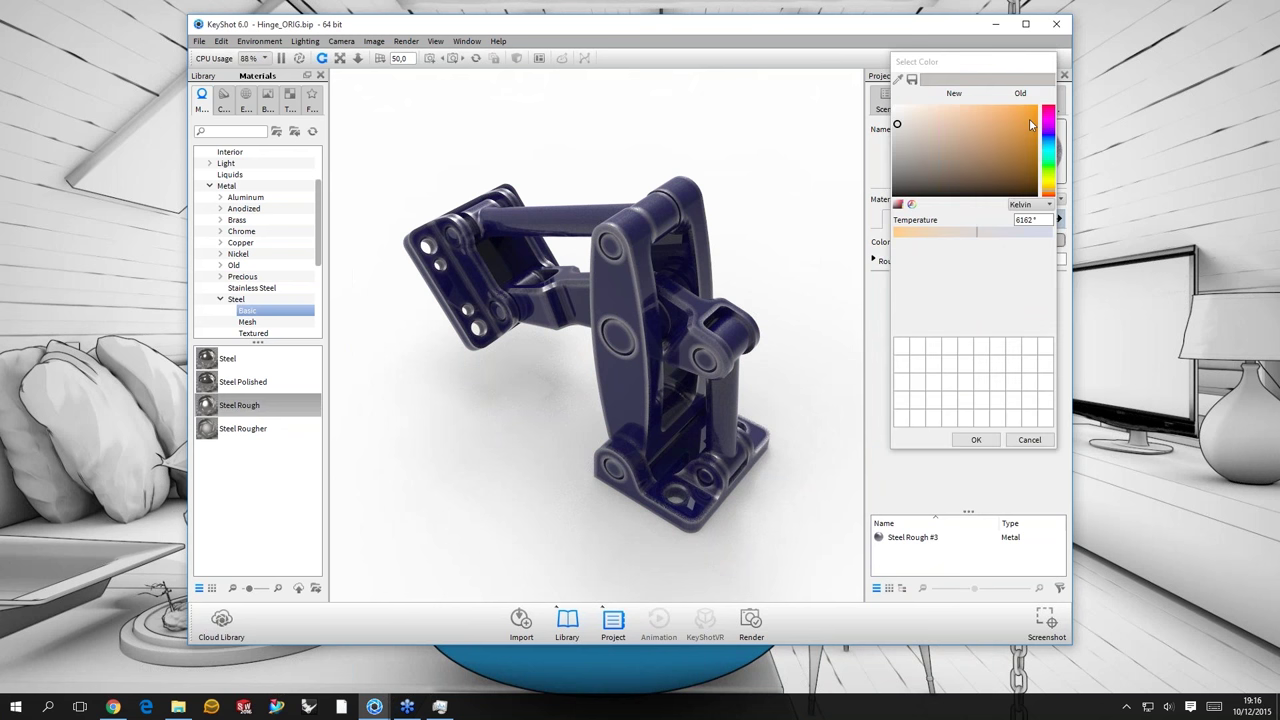
pyautogui.click(1029, 119)
pyautogui.click(1050, 167)
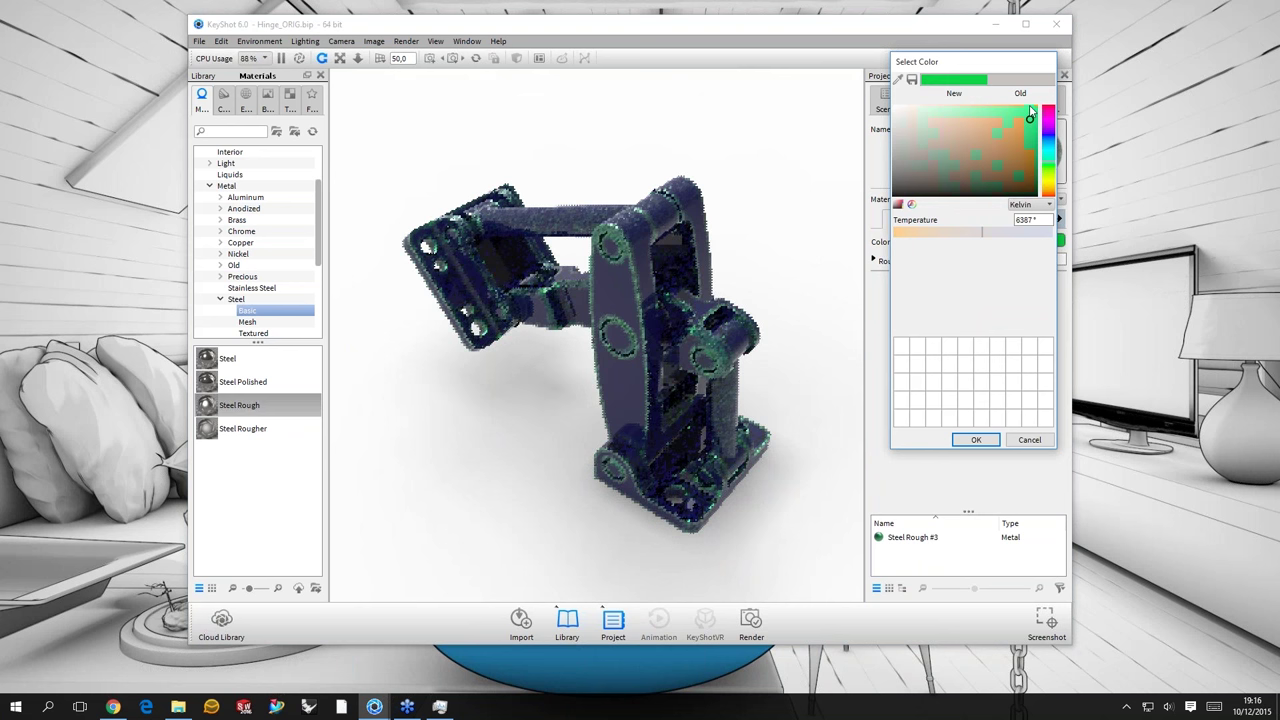
pyautogui.click(1032, 109)
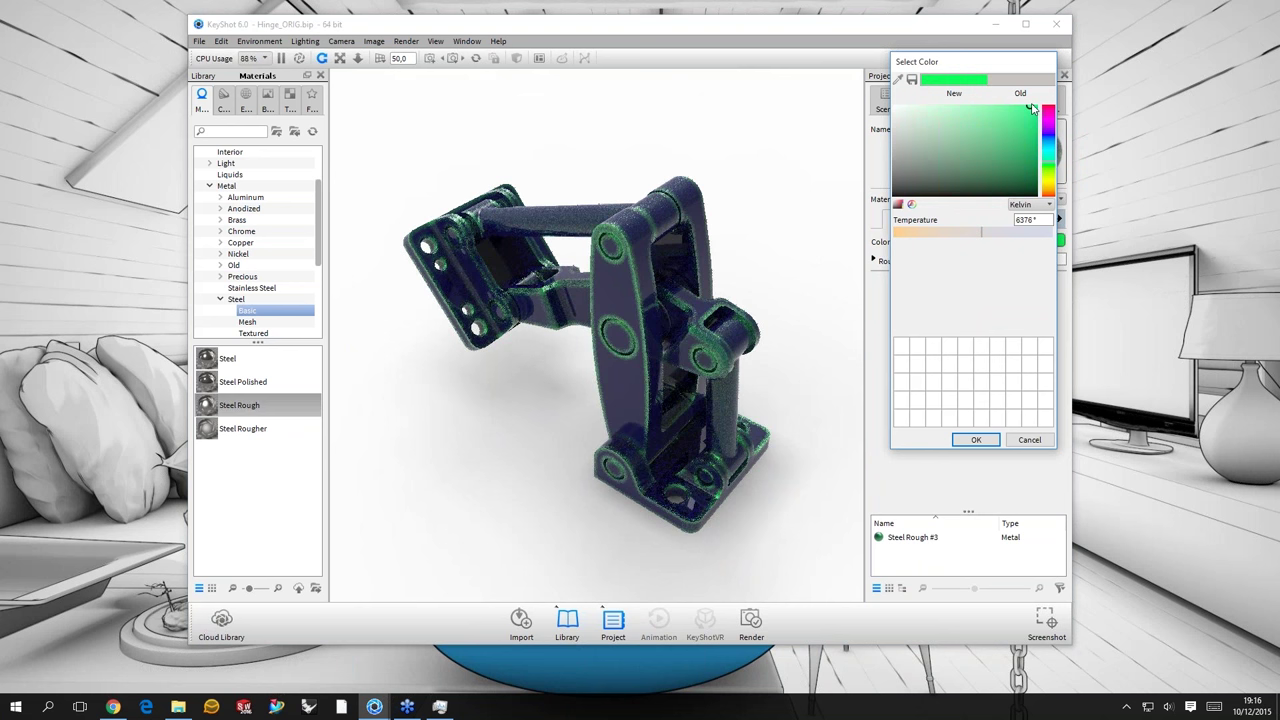
pyautogui.click(1031, 107)
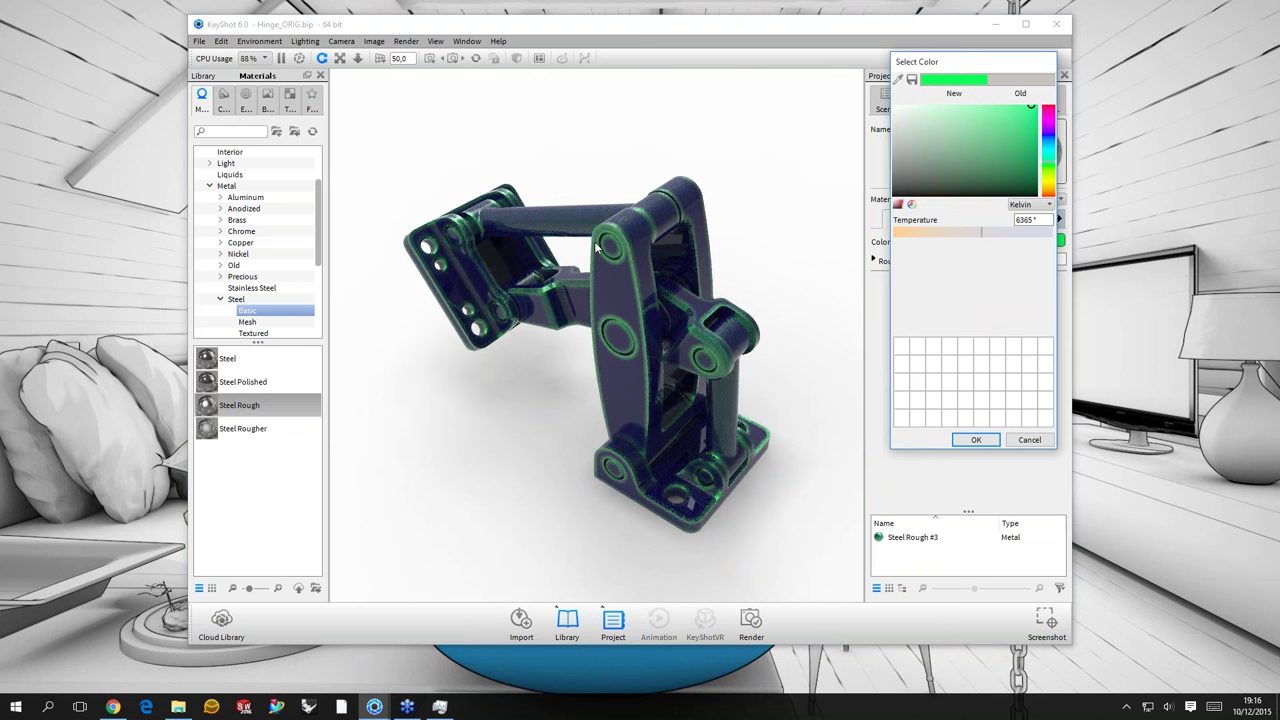
pyautogui.moveTo(596, 248); pyautogui.dragTo(1040, 250)
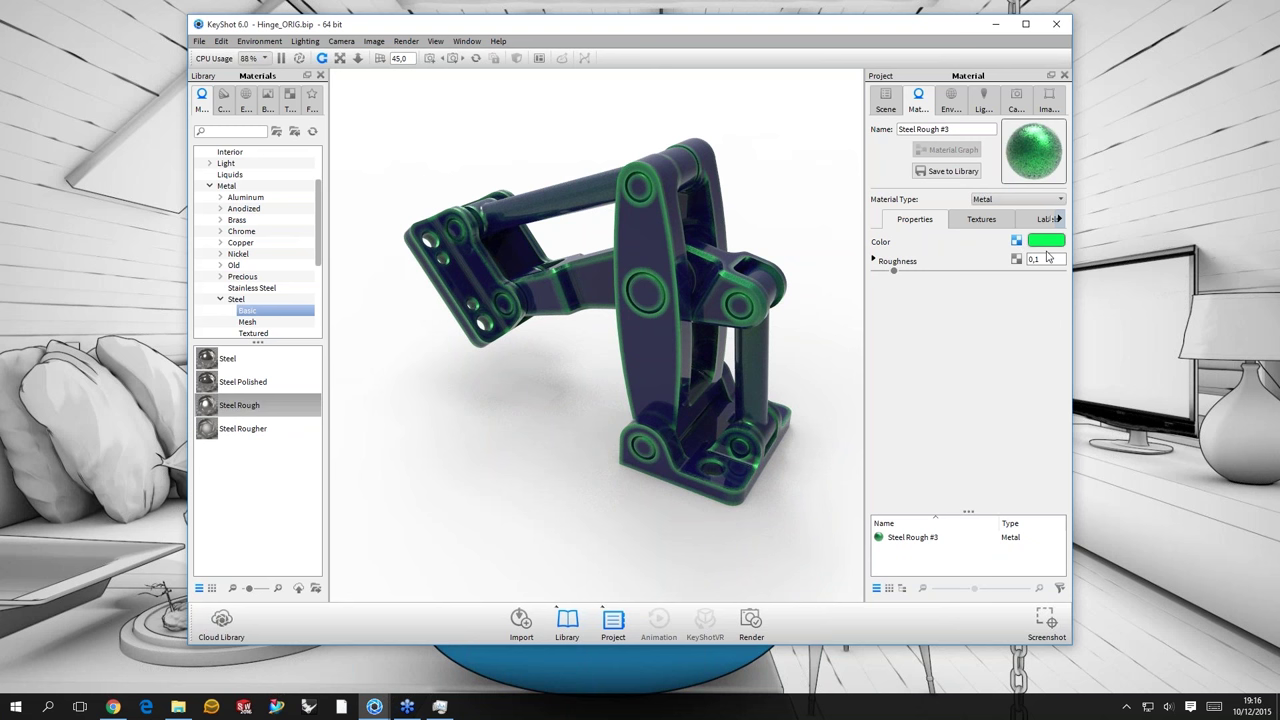
# - Apply a Noise (Texture) to the metal colour with magenta Color 1 and green Color 2
pyautogui.click(1016, 241)
pyautogui.moveTo(1058, 248)
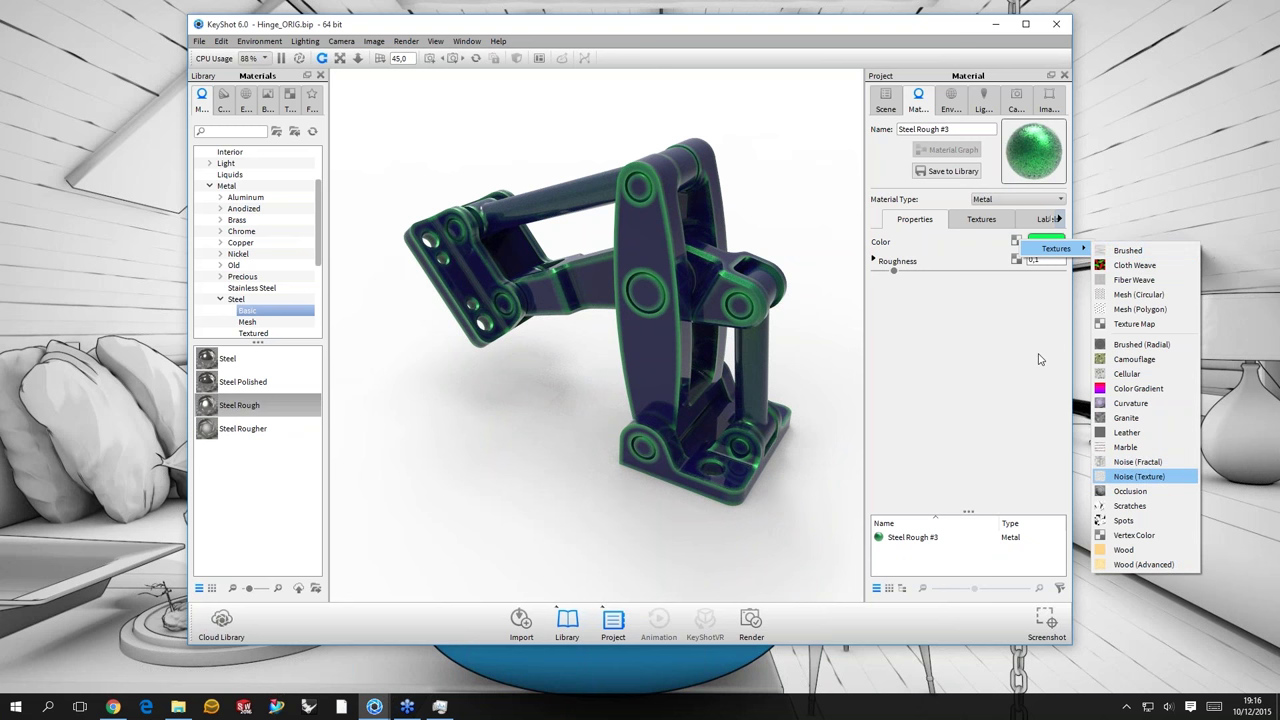
pyautogui.press('Return')
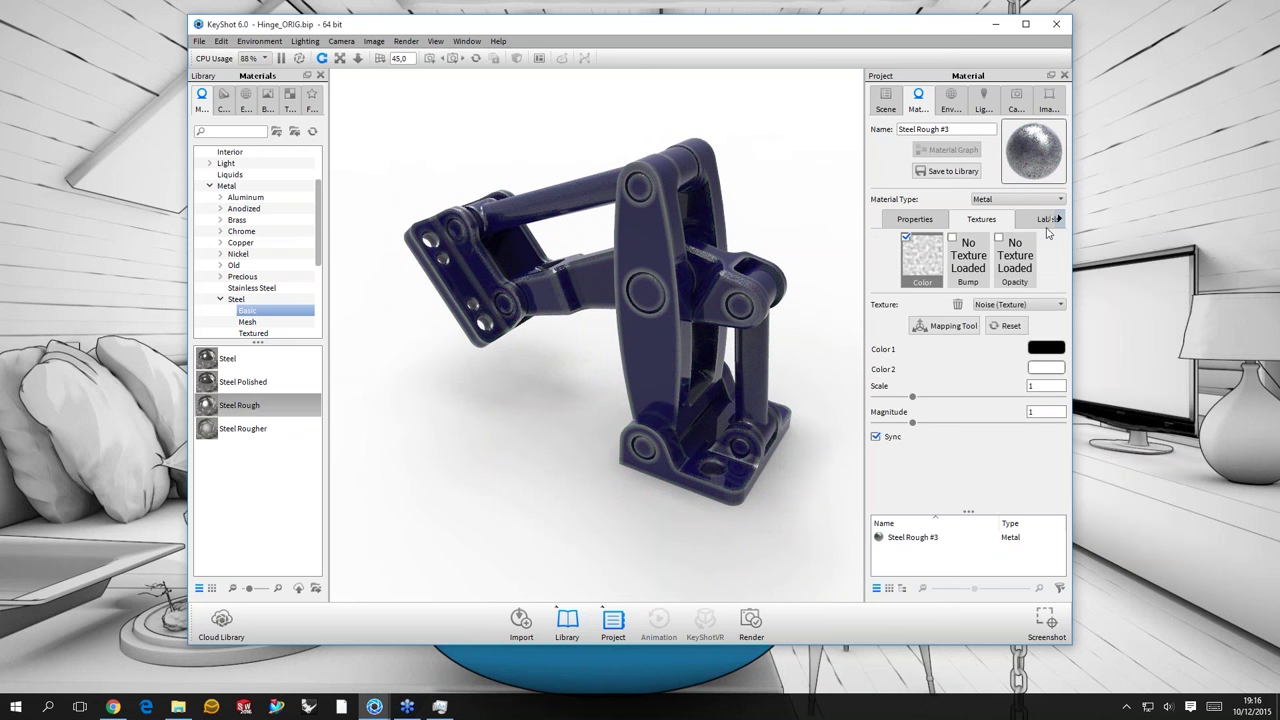
pyautogui.click(1046, 347)
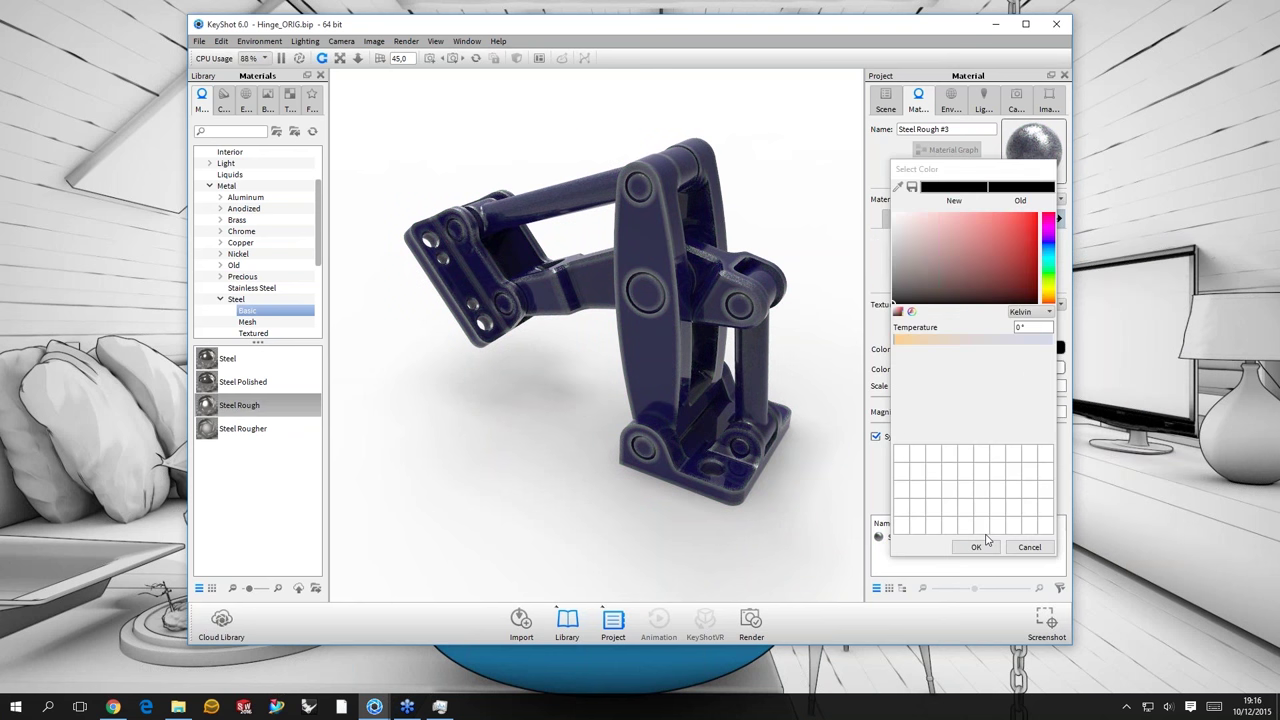
pyautogui.click(1032, 218)
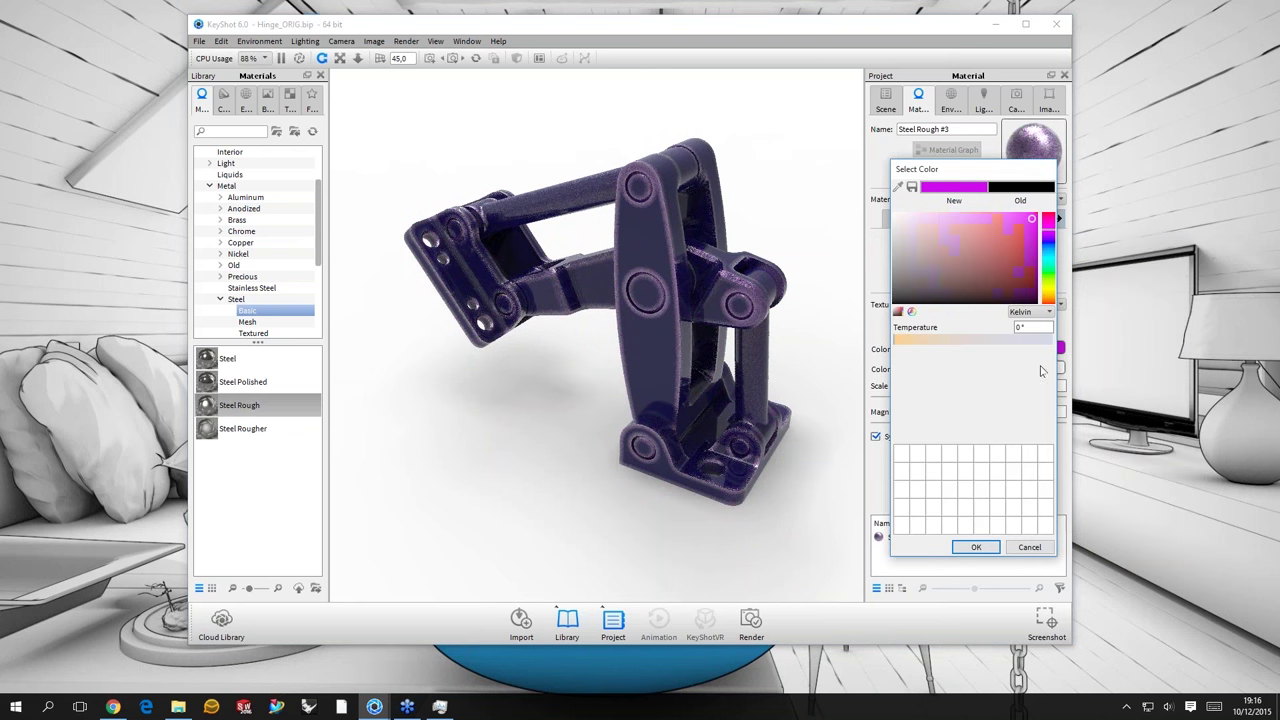
pyautogui.click(1049, 299)
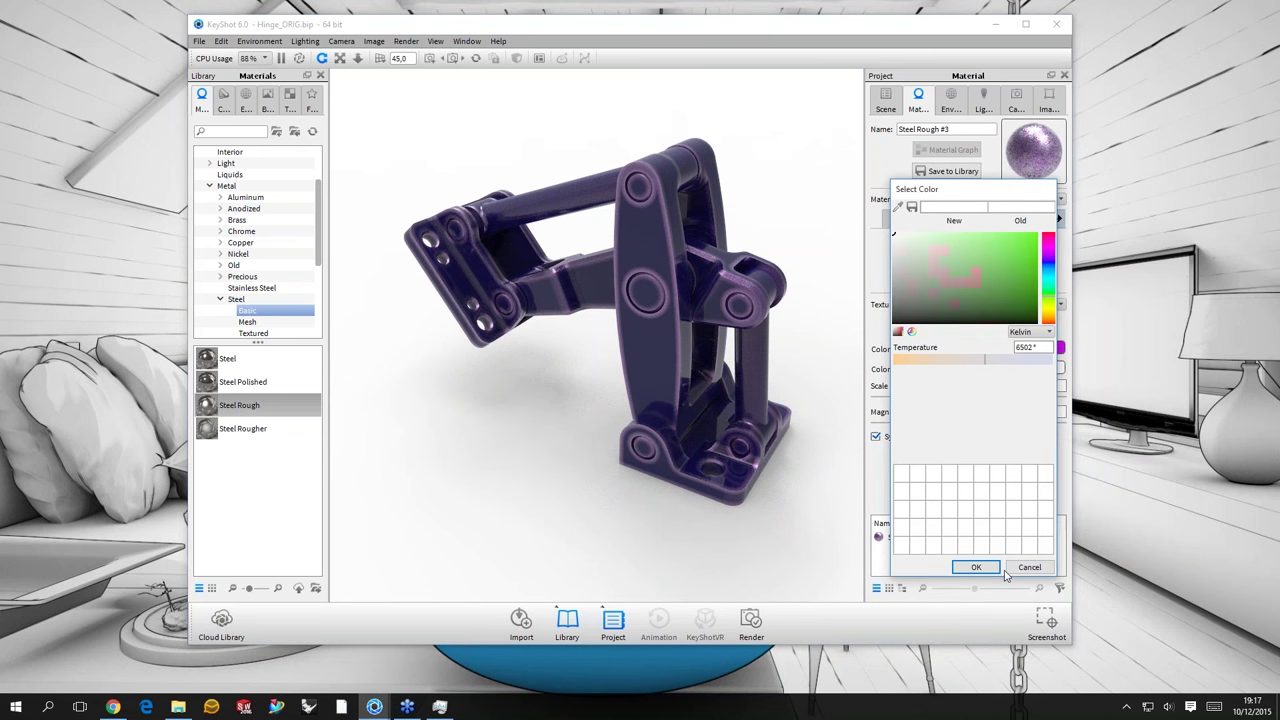
pyautogui.click(1030, 240)
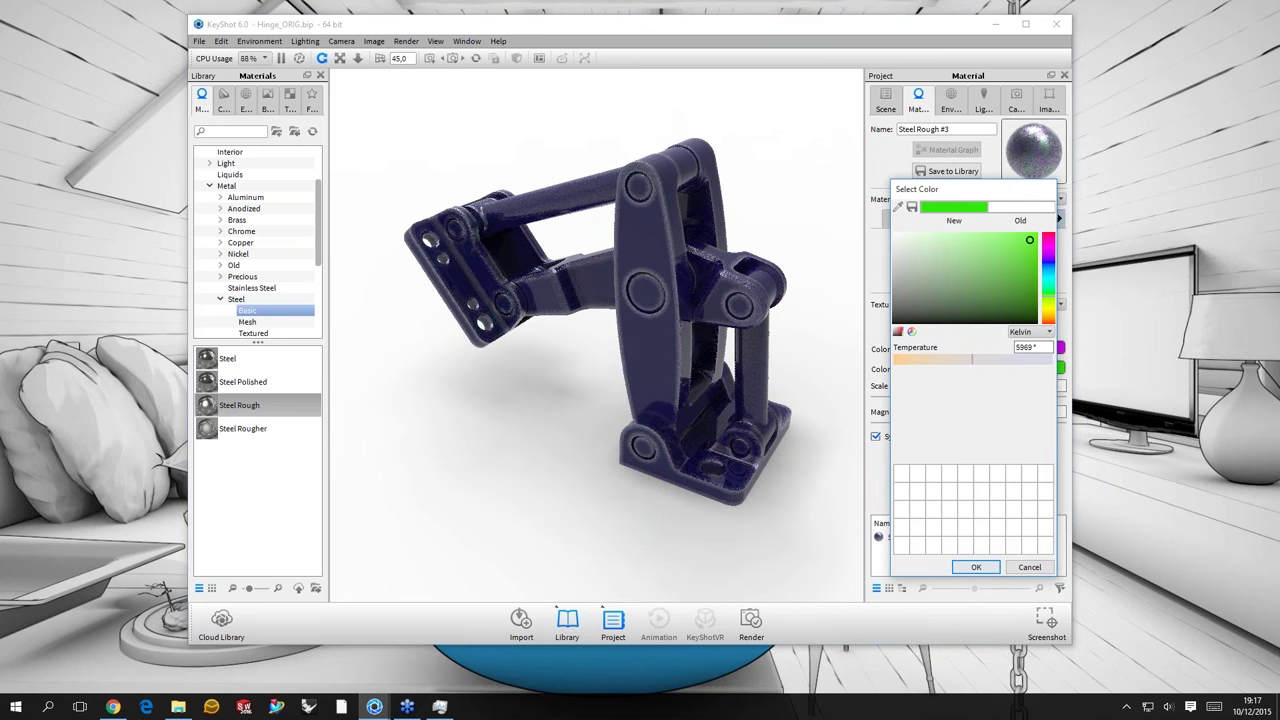
pyautogui.press('Return')
# - Set the noise Scale to 0,05 and orbit the hinge to inspect it
pyautogui.click(1046, 385)
pyautogui.write('0,1')
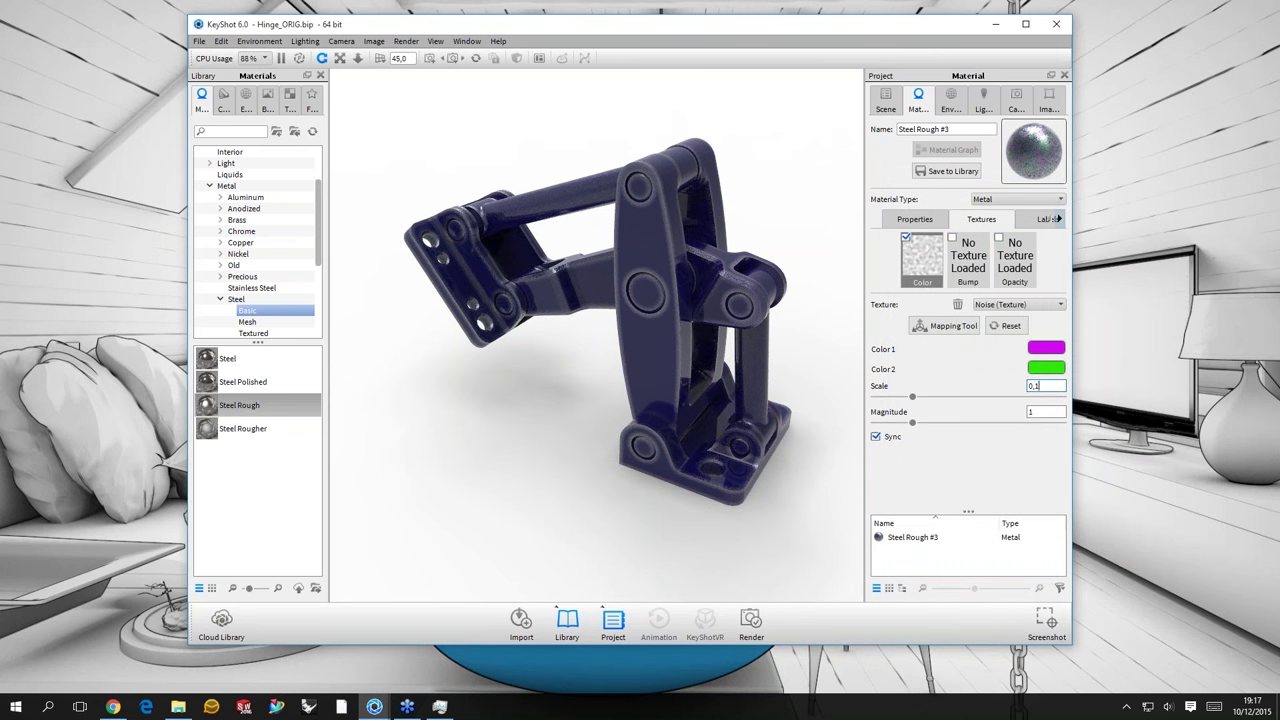
pyautogui.press('Return')
pyautogui.click(1046, 386)
pyautogui.press('BackSpace')
pyautogui.write('0')
pyautogui.write('5')
pyautogui.press('Return')
pyautogui.moveTo(557, 383); pyautogui.dragTo(709, 442)
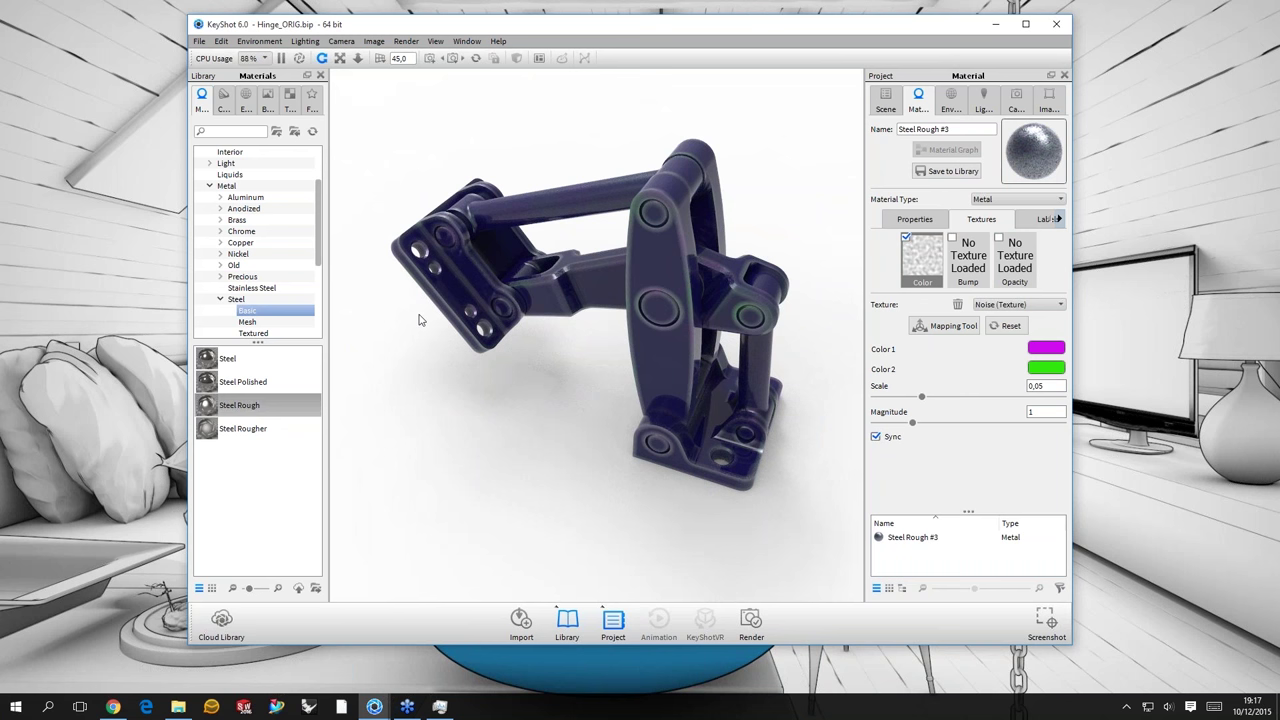
pyautogui.moveTo(420, 319); pyautogui.dragTo(1036, 241)
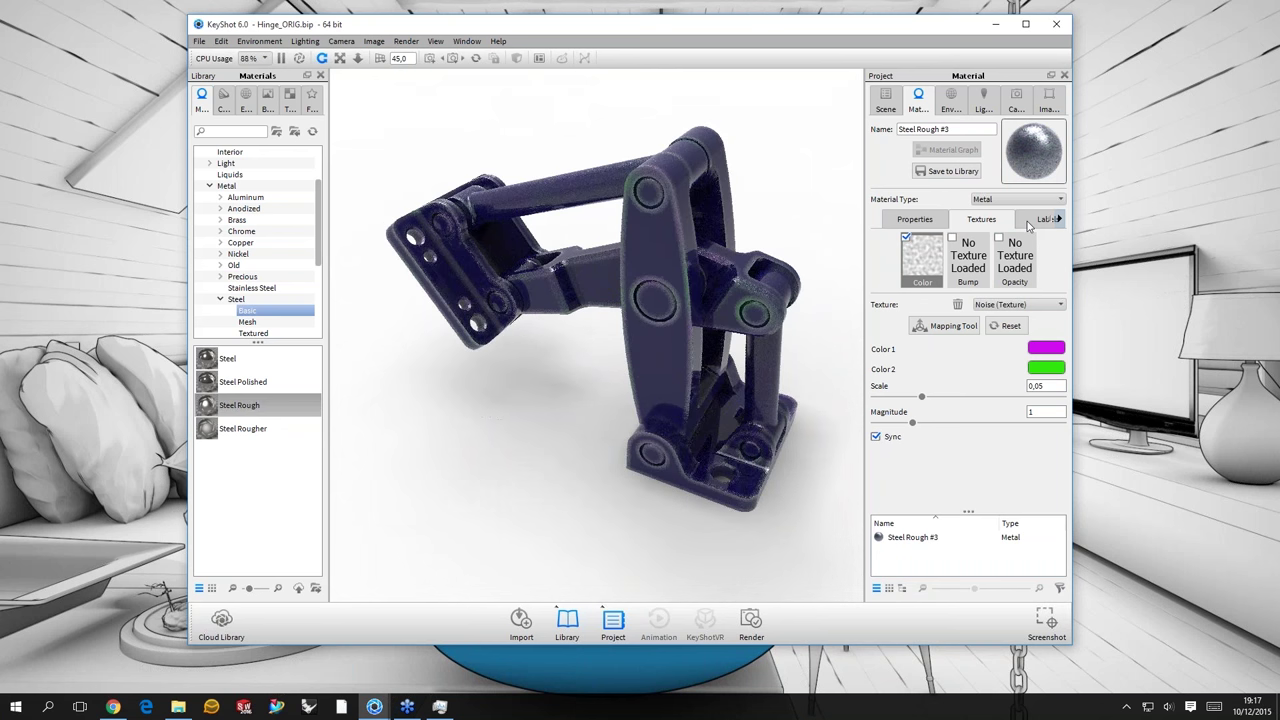
# - Put a Noise (Fractal) texture on the Plastic label's Bump slot with scale 0,01
pyautogui.click(1038, 220)
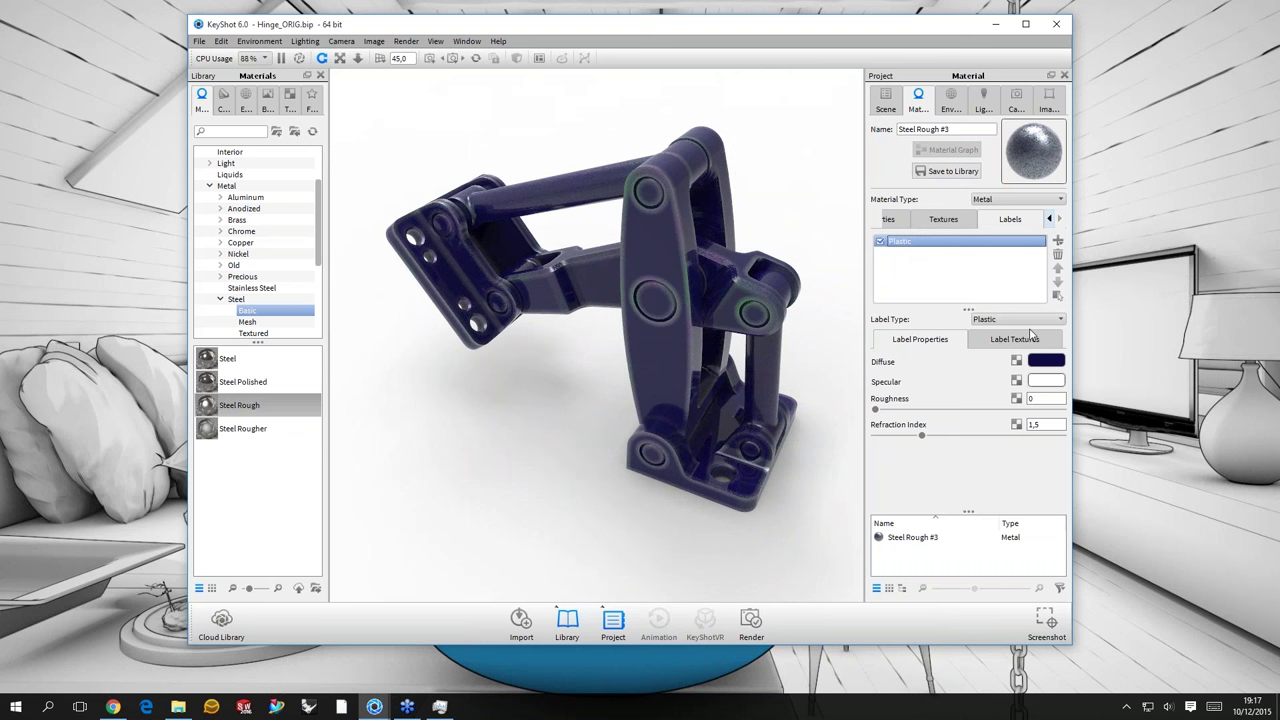
pyautogui.click(975, 341)
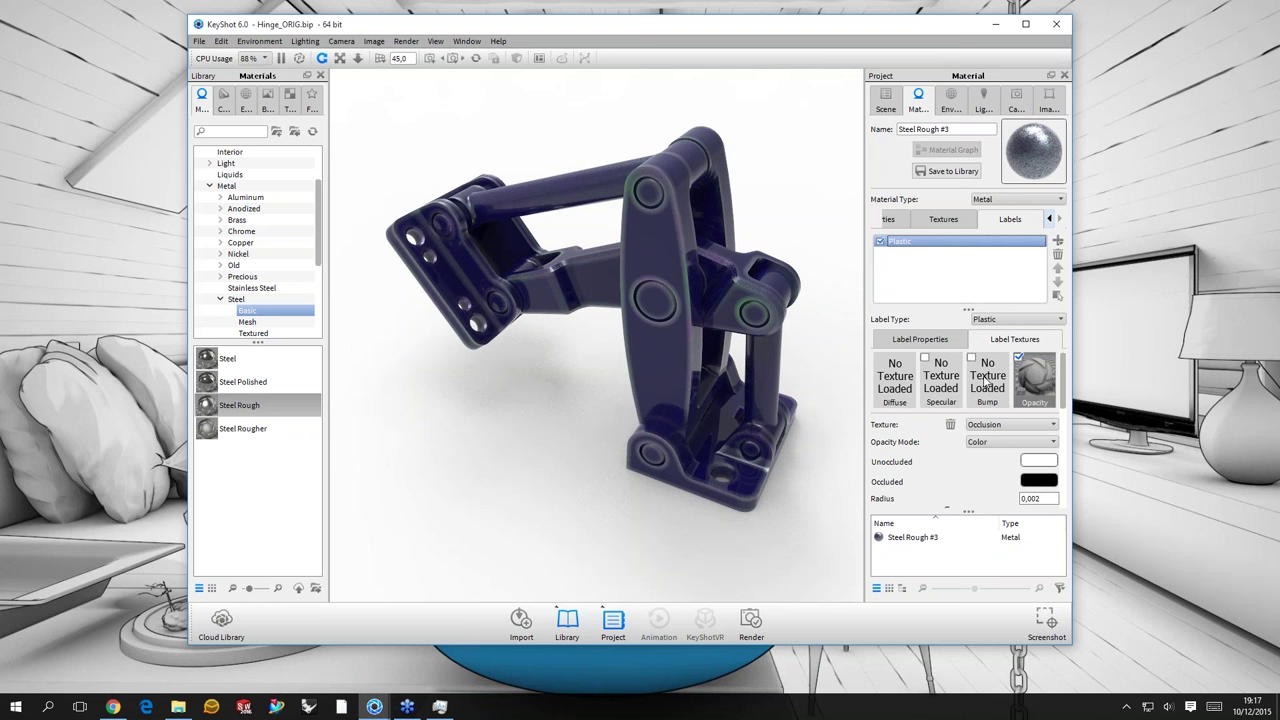
pyautogui.click(989, 385)
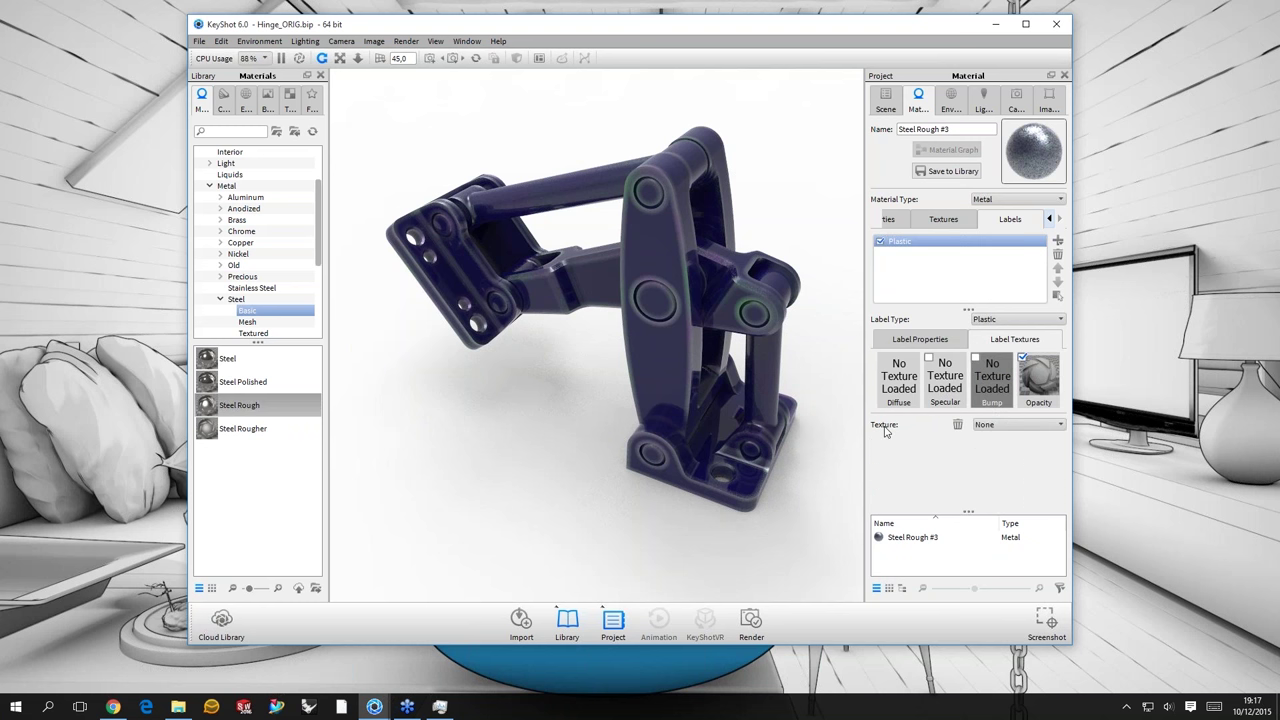
pyautogui.click(1014, 428)
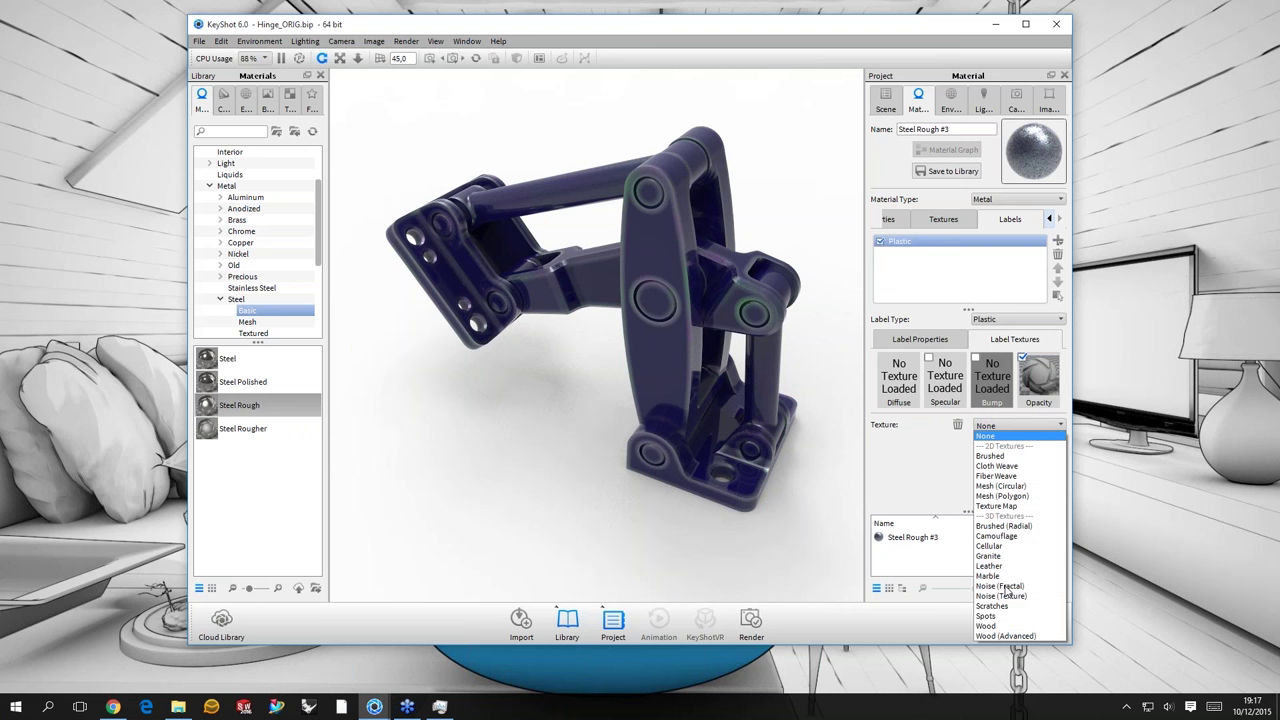
pyautogui.click(1004, 586)
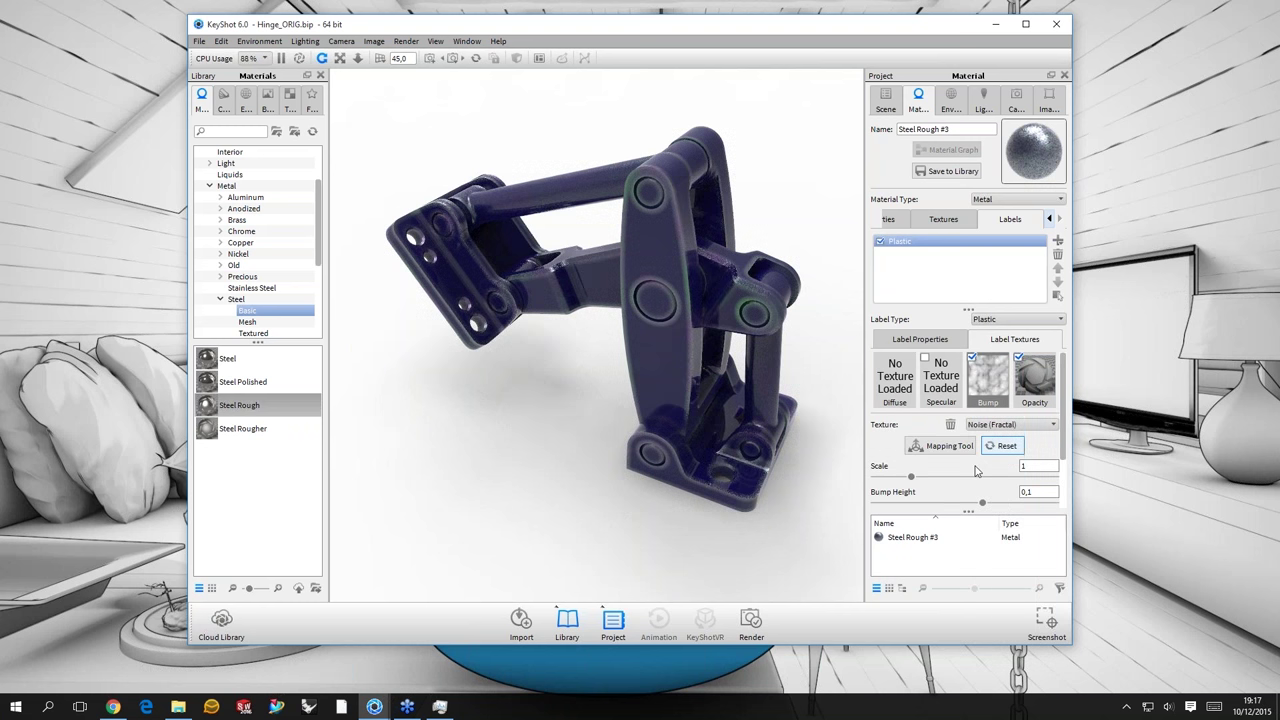
pyautogui.press('Tab')
pyautogui.write('0,01')
pyautogui.press('Return')
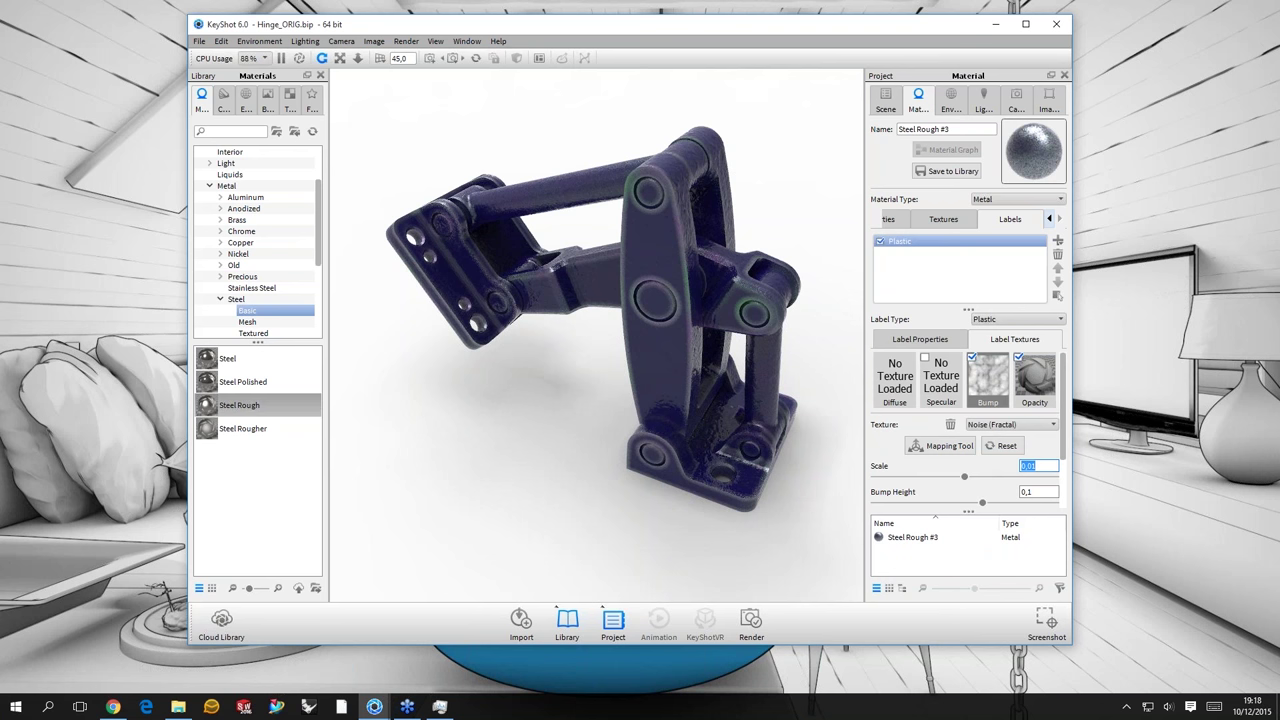
# - Set the bump height to 0,2 and orbit and zoom to inspect the pitted surface
pyautogui.scroll(3, 1039, 491)
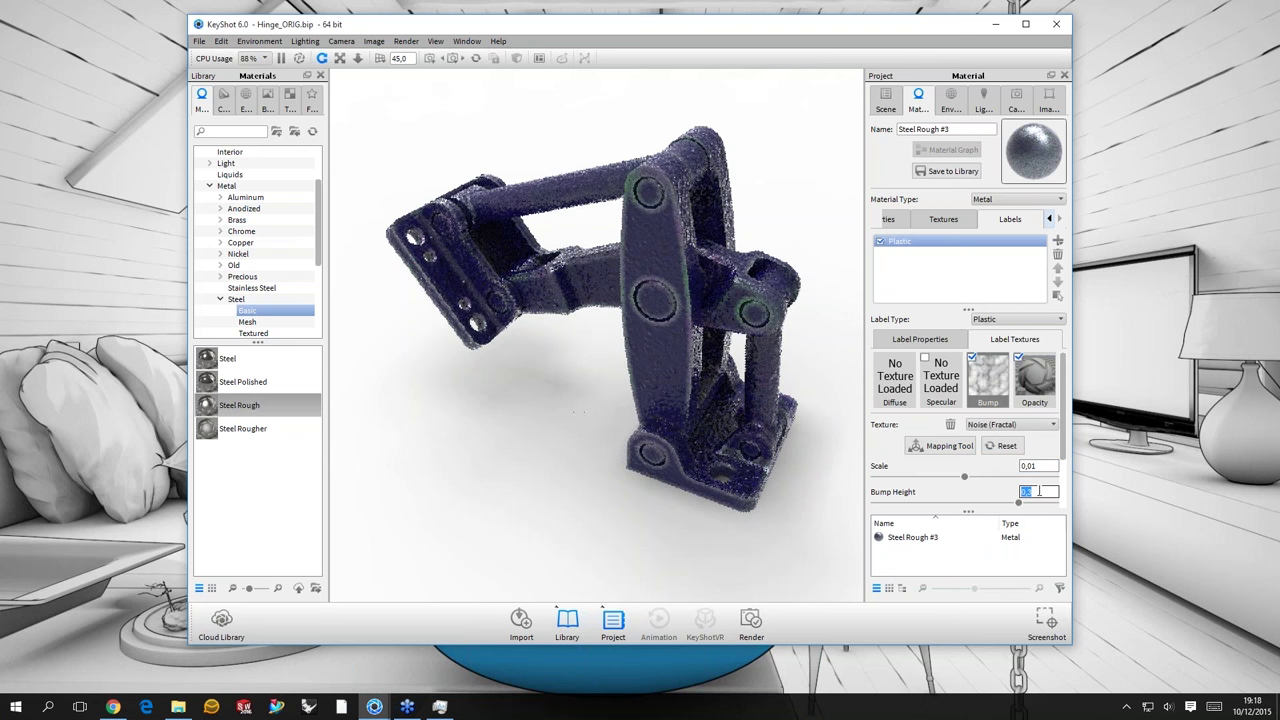
pyautogui.write('0,')
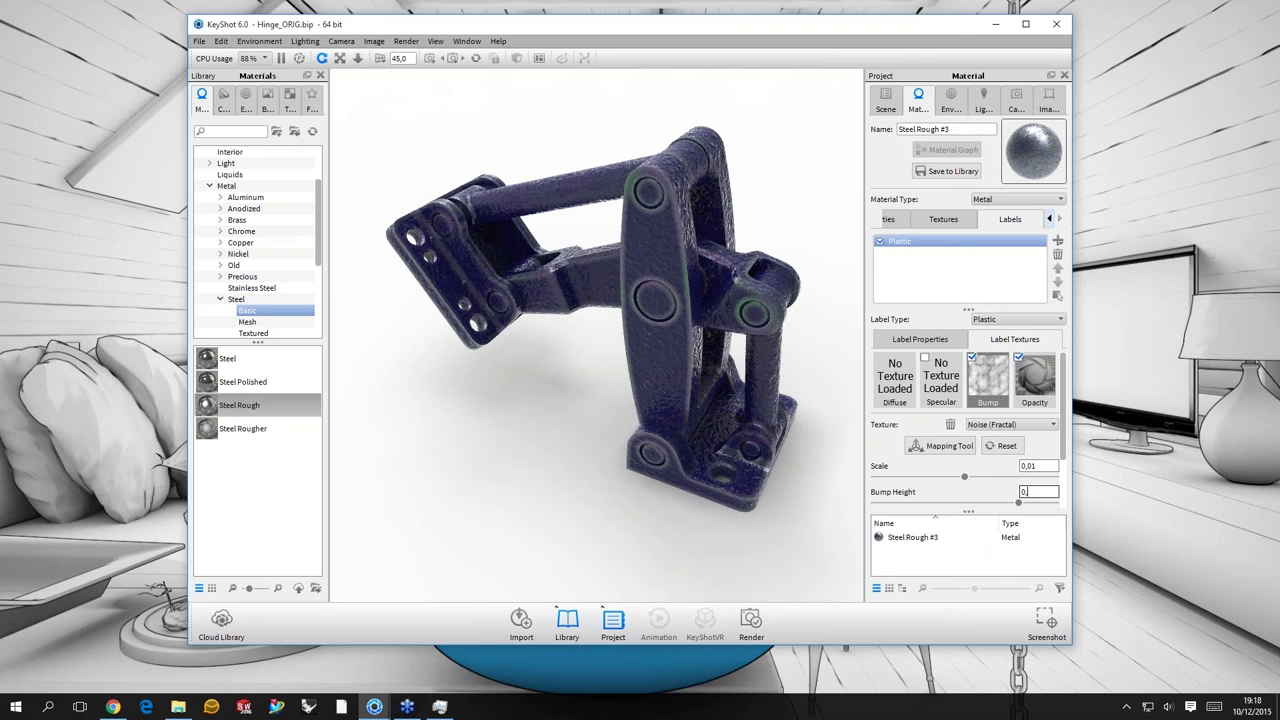
pyautogui.write('2')
pyautogui.press('Return')
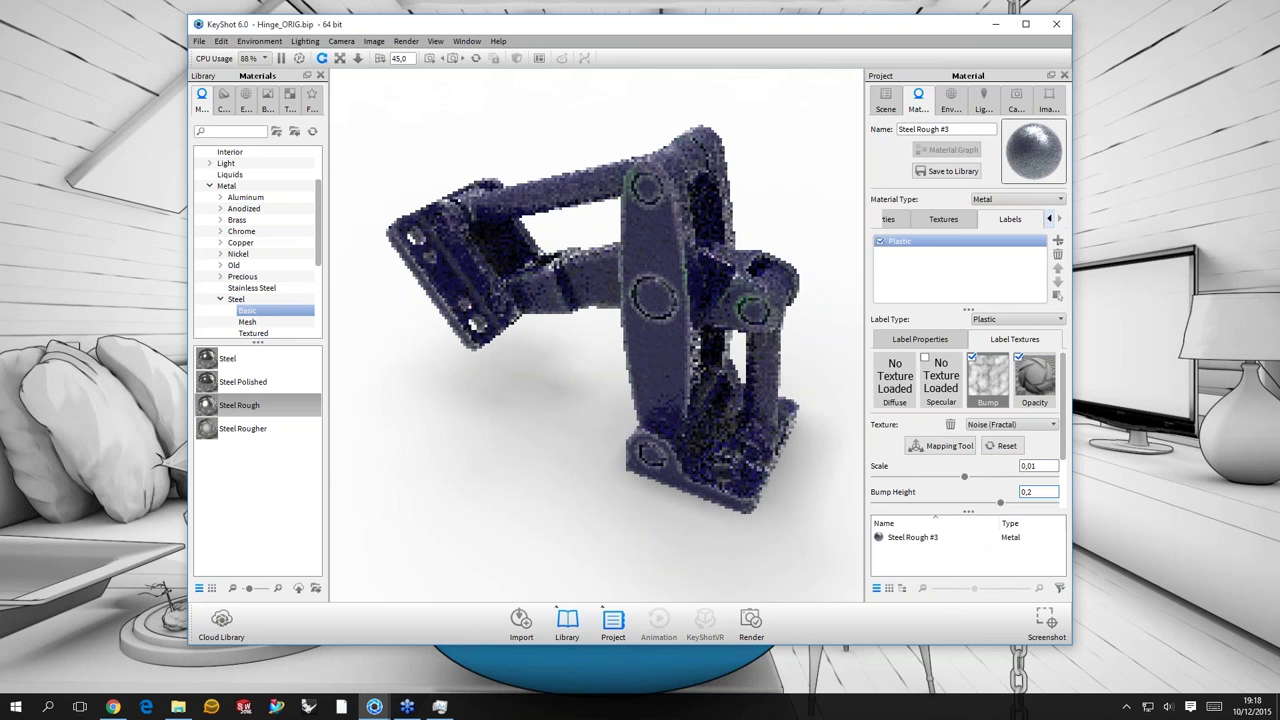
pyautogui.scroll(3, 540, 286)
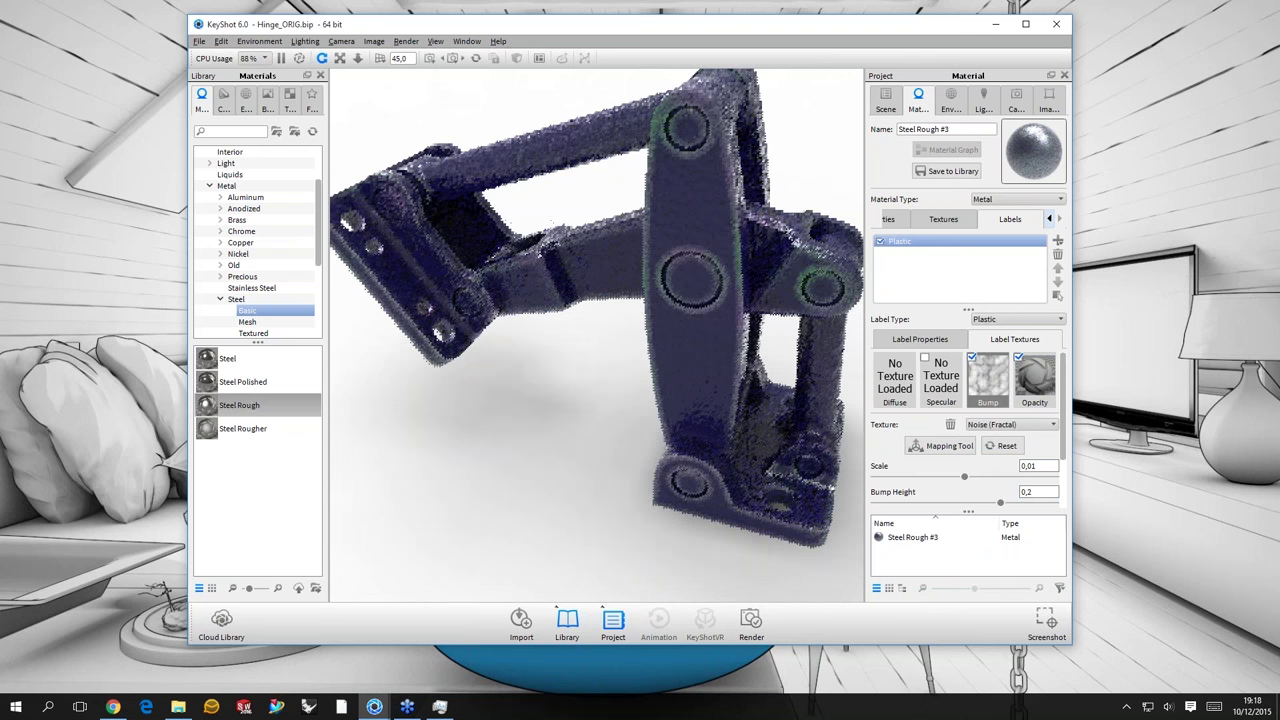
pyautogui.moveTo(640, 230); pyautogui.dragTo(655, 157)
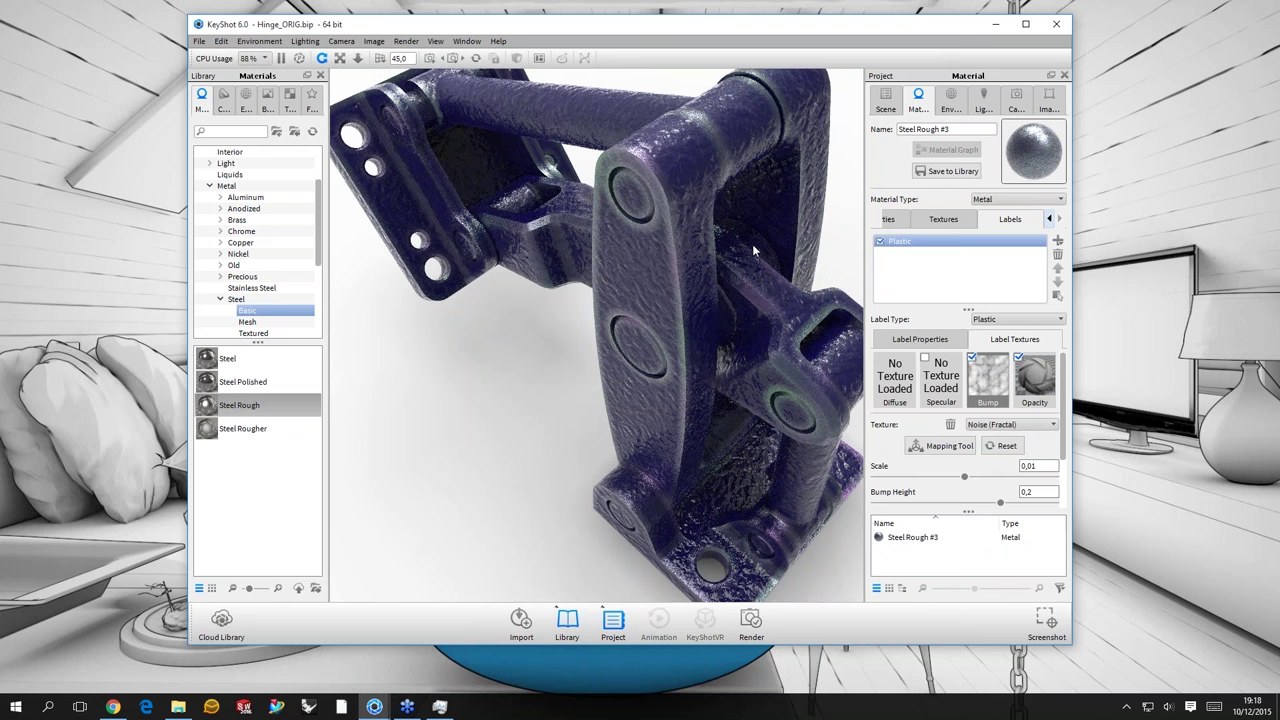
pyautogui.scroll(3, 704, 425)
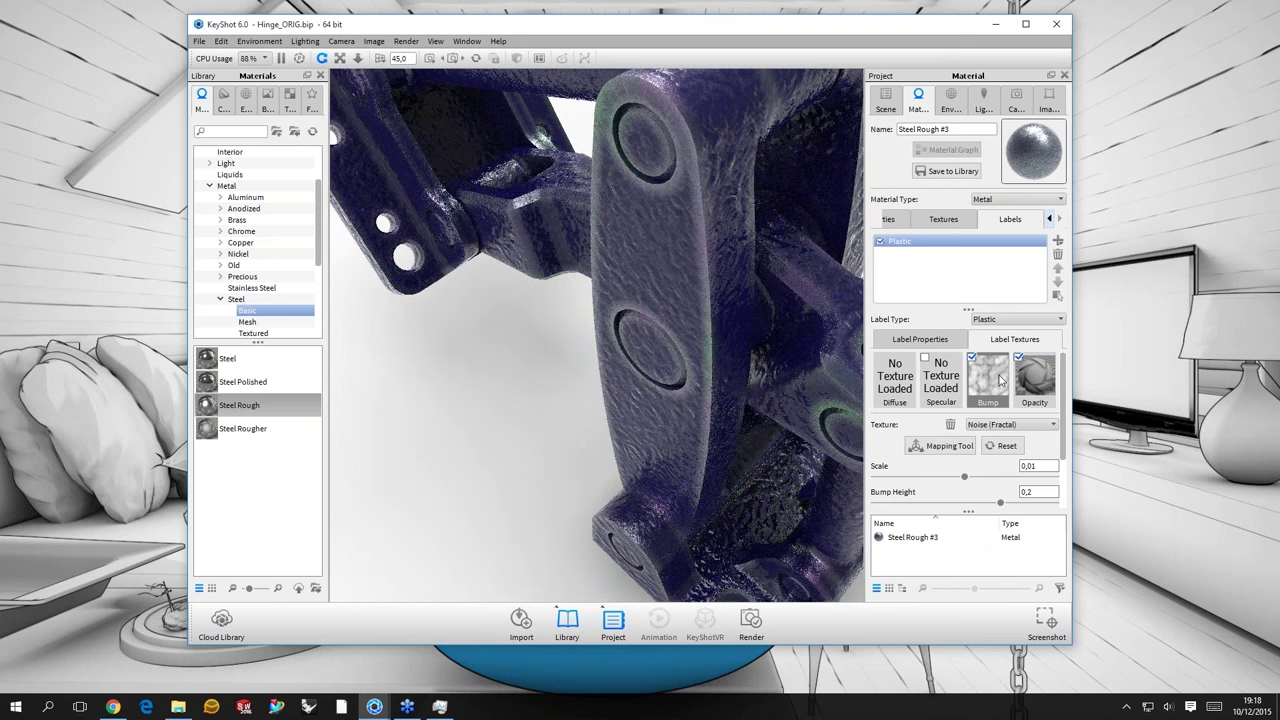
pyautogui.scroll(-5, 644, 363)
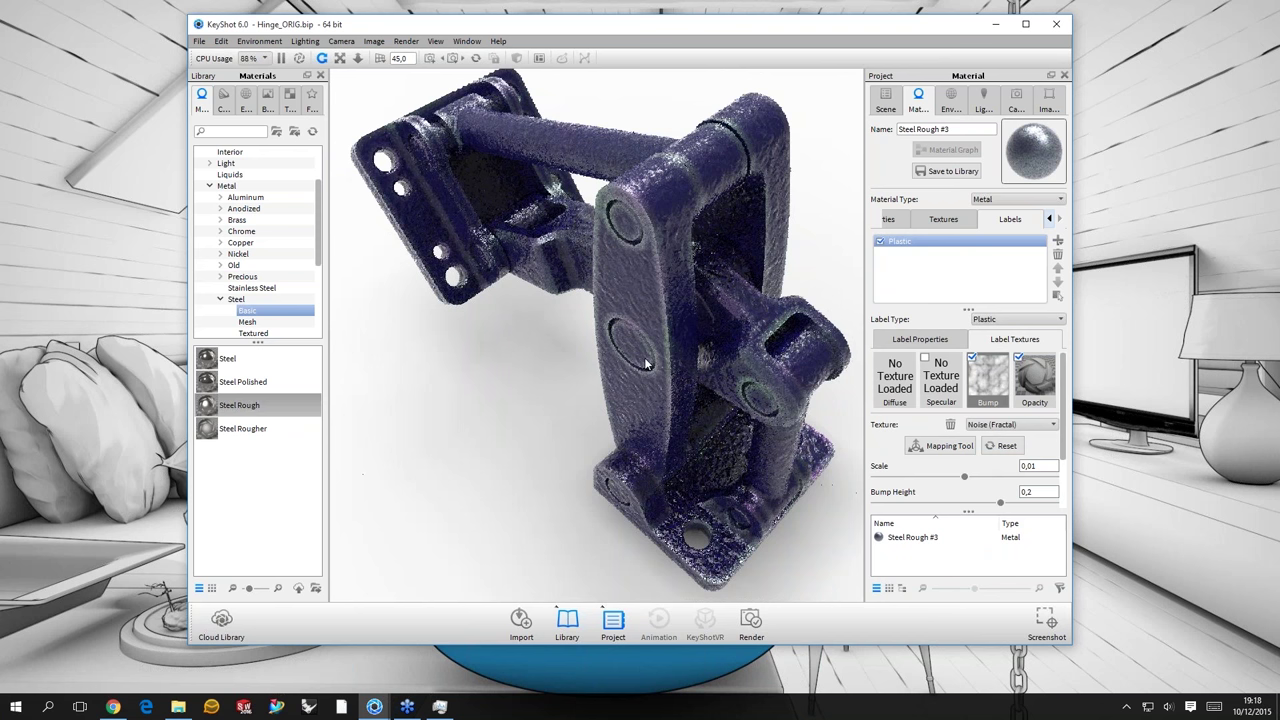
pyautogui.moveTo(644, 357); pyautogui.dragTo(567, 270)
pyautogui.scroll(-5, 567, 270)
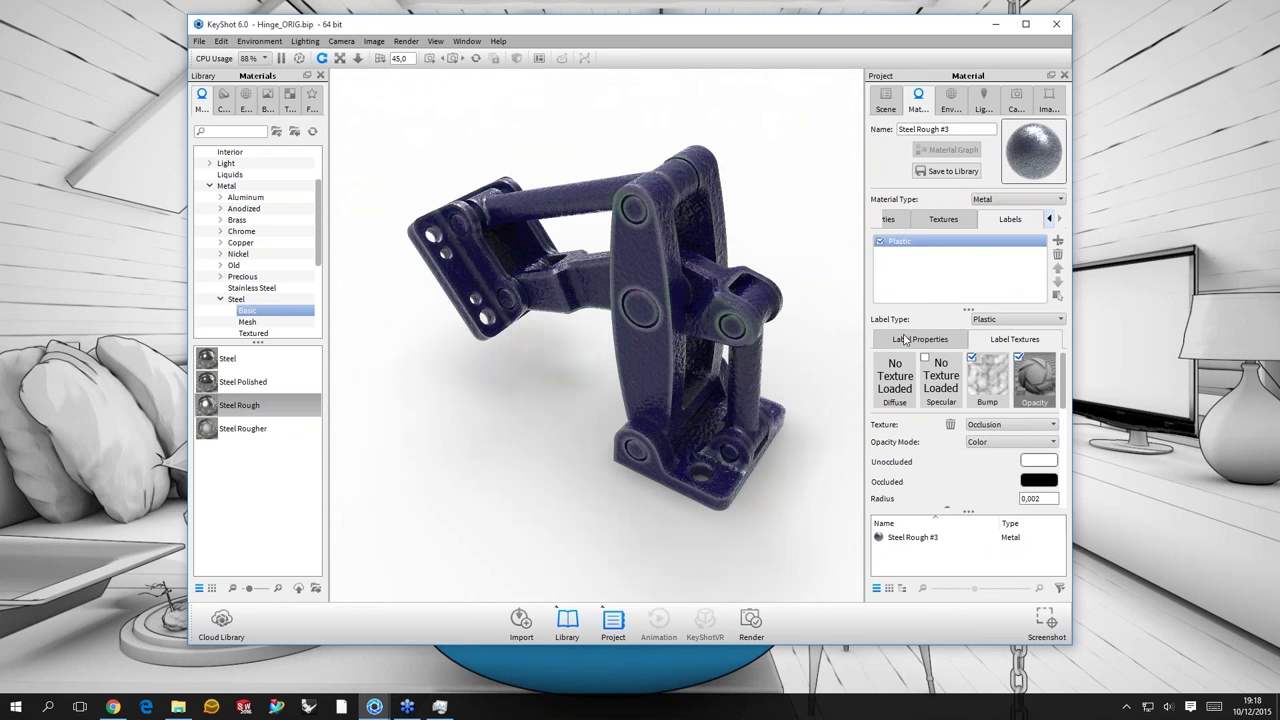
# - Add a second Plastic label from a logo image, then undo to strip its image
pyautogui.click(1059, 242)
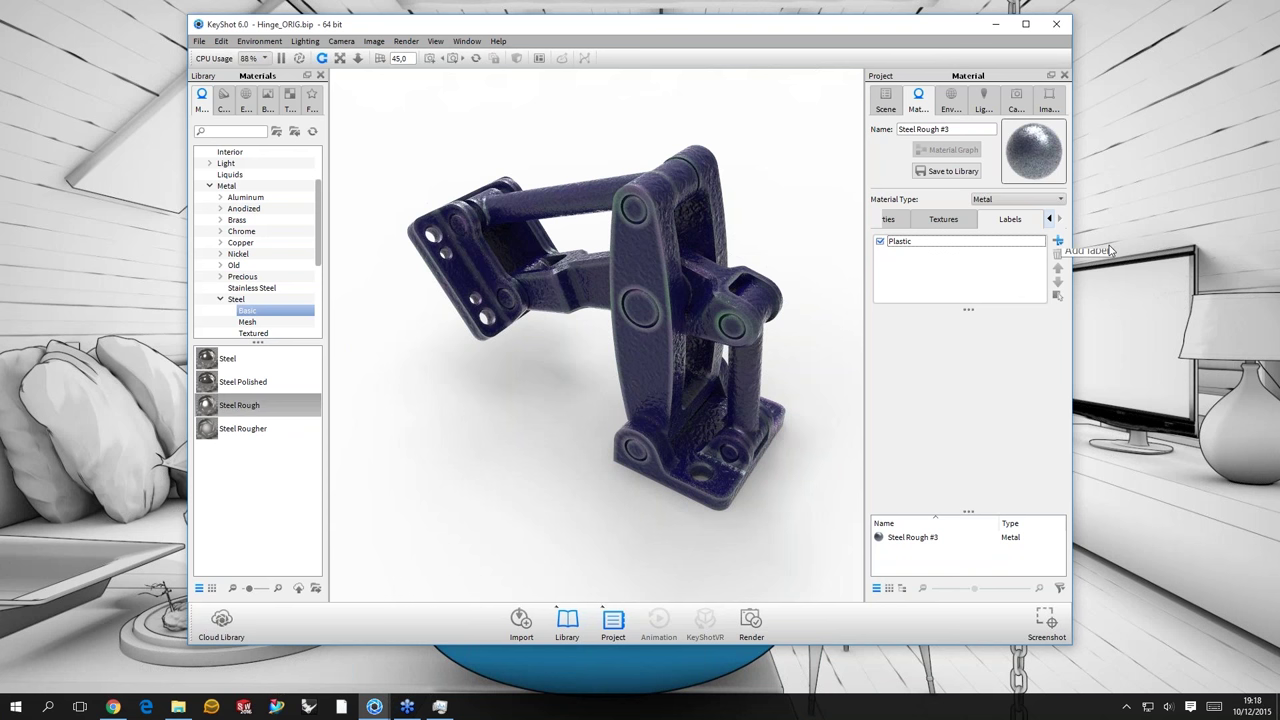
pyautogui.click(1057, 241)
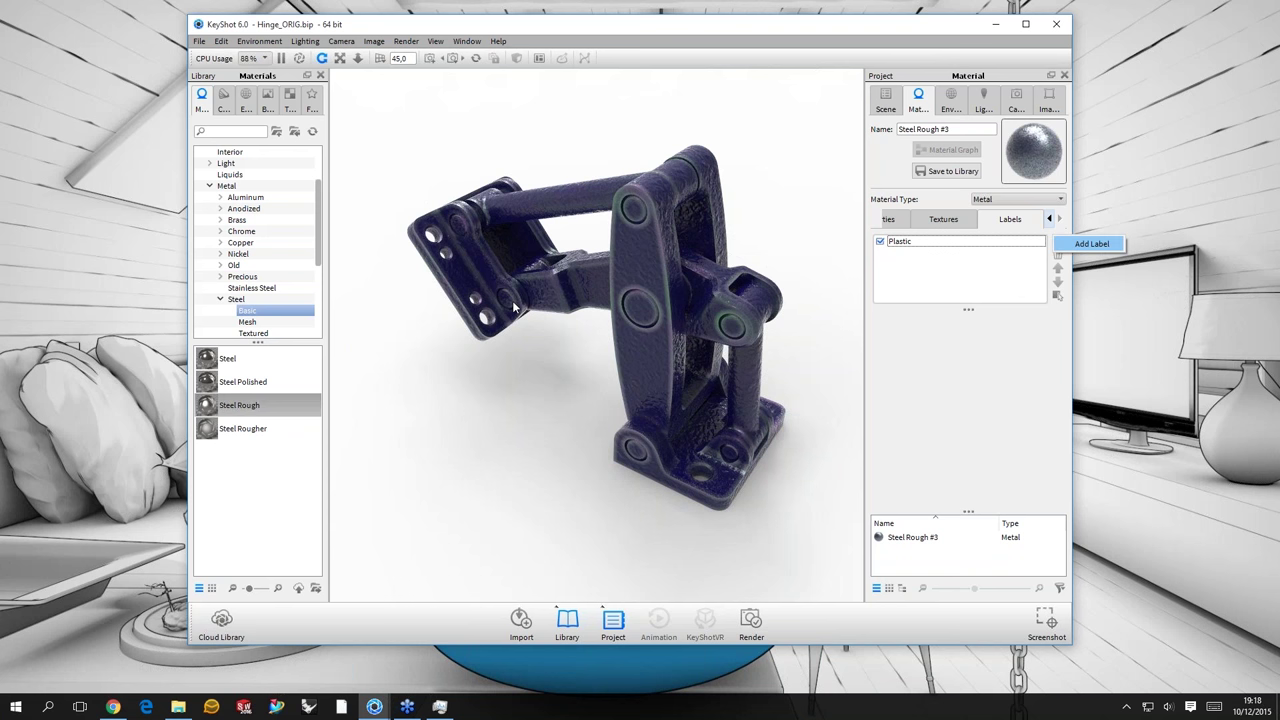
pyautogui.press('Return')
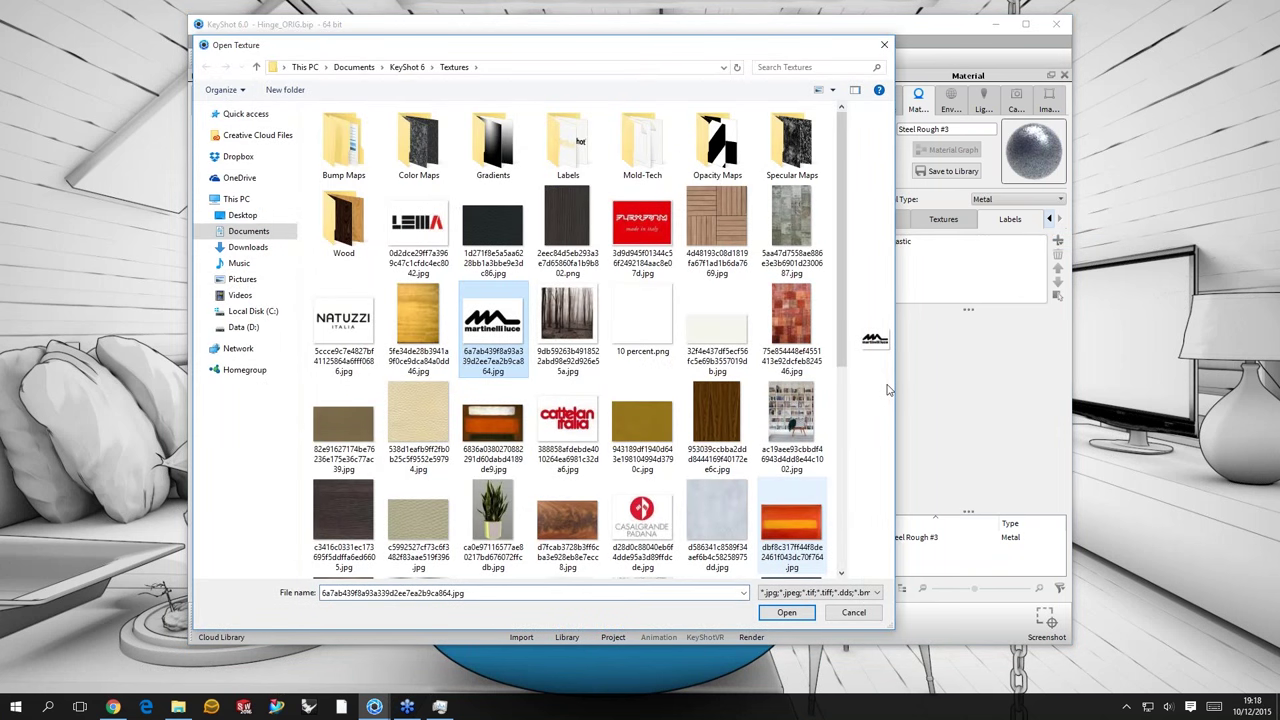
pyautogui.press('Return')
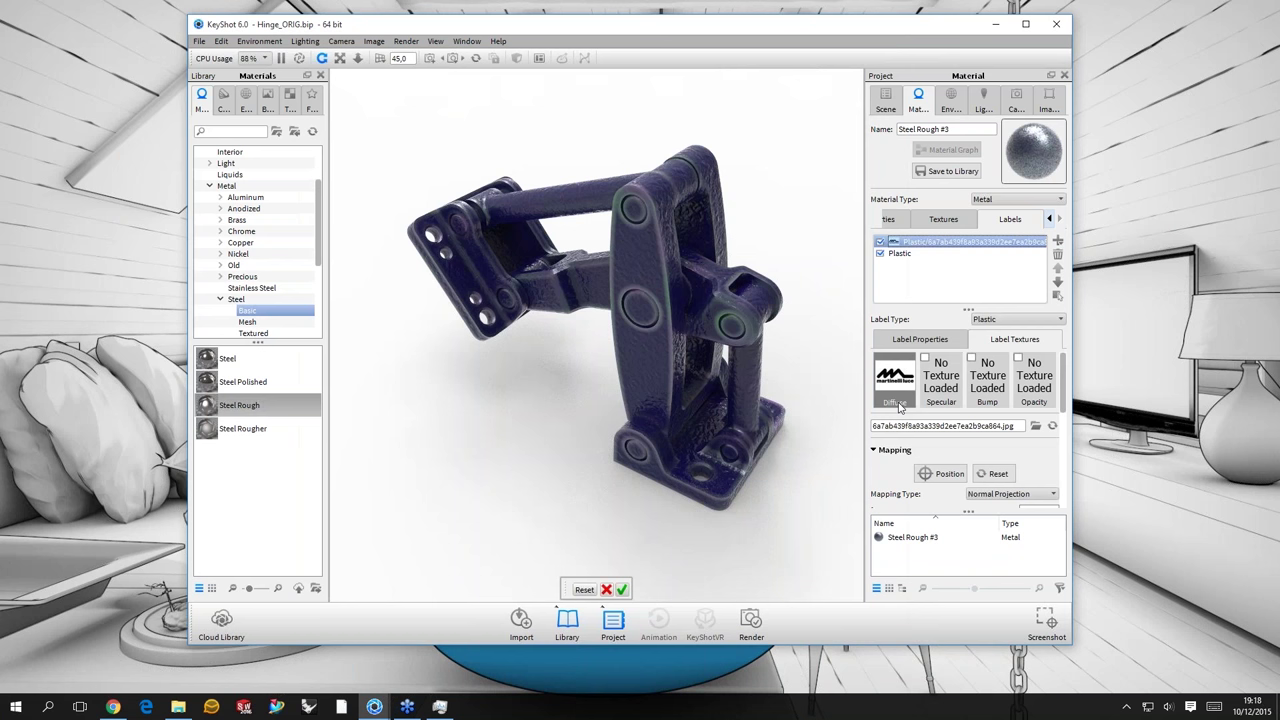
pyautogui.hotkey('ctrl', 'z')
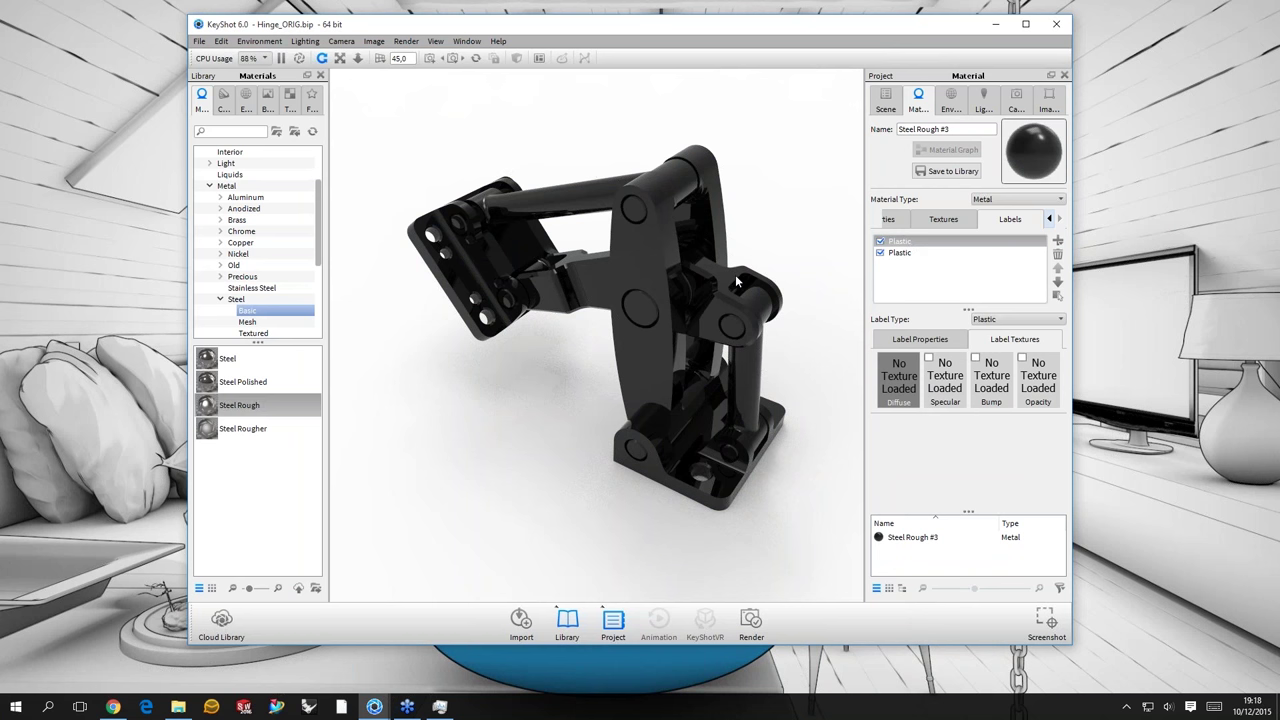
pyautogui.moveTo(647, 267); pyautogui.dragTo(690, 272)
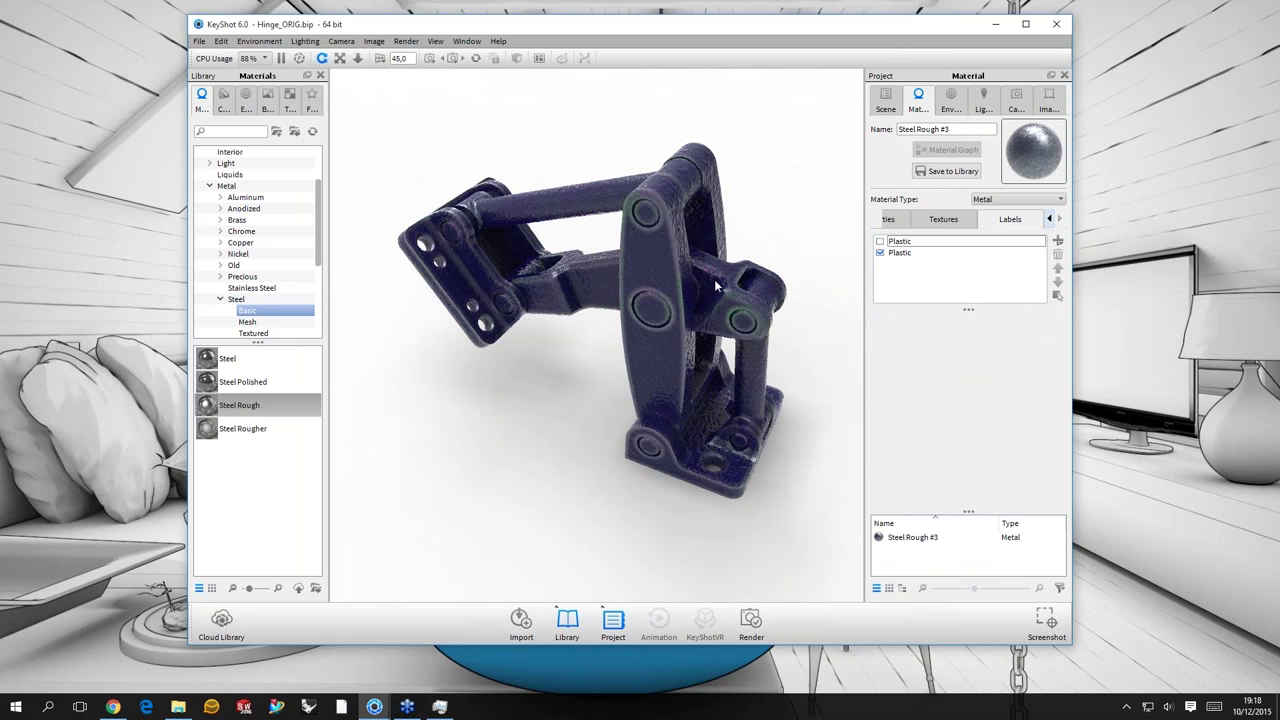
# - Switch the new top Plastic label on and select it
pyautogui.click(880, 241)
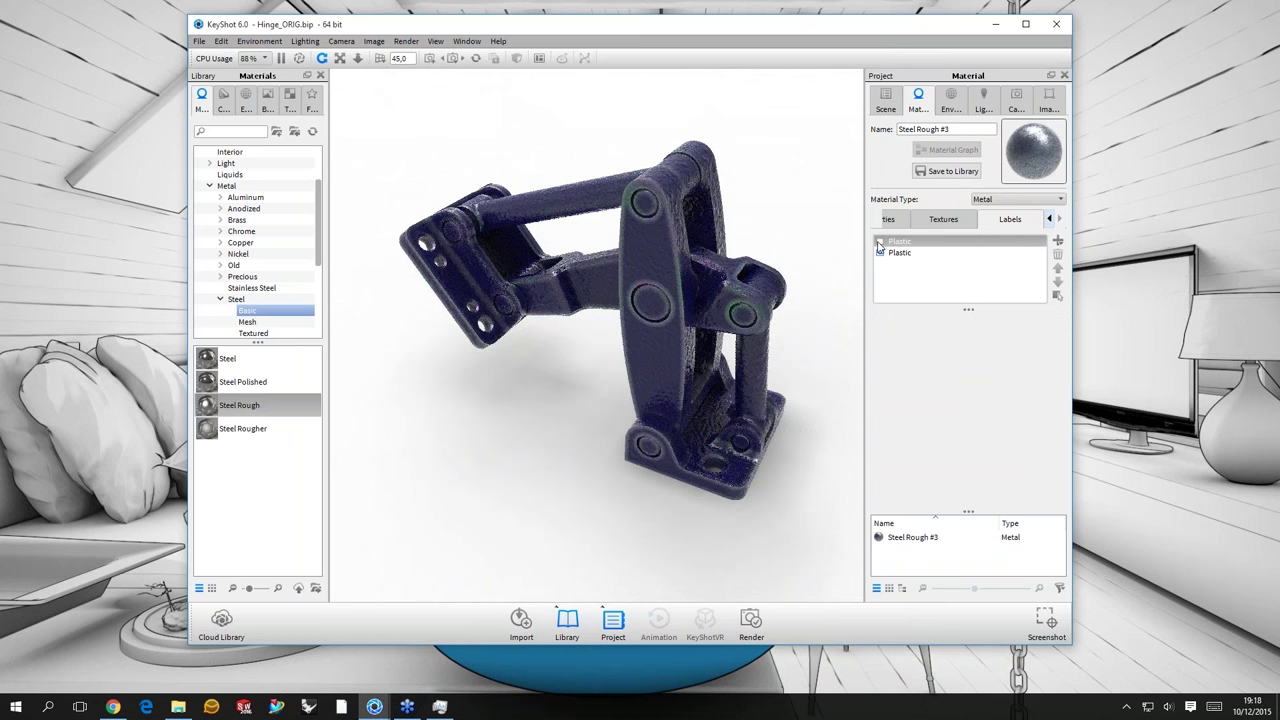
pyautogui.click(894, 242)
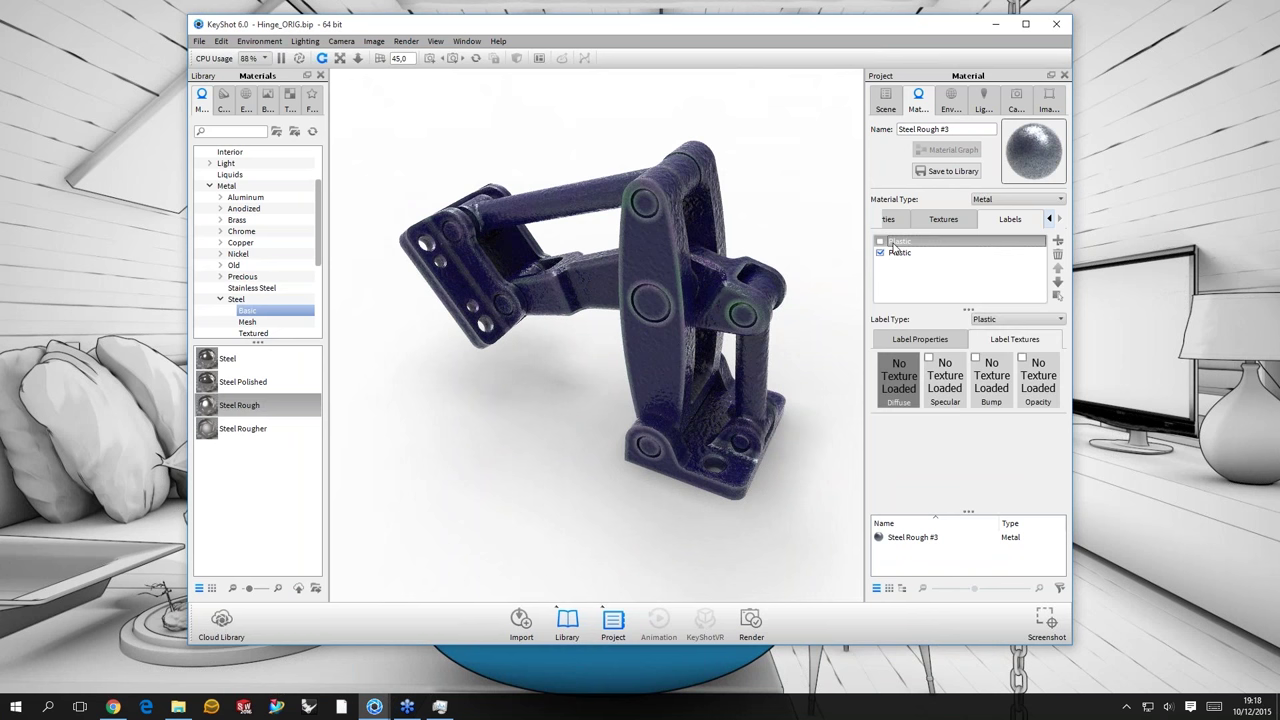
pyautogui.press('space')
pyautogui.click(930, 246)
pyautogui.click(888, 219)
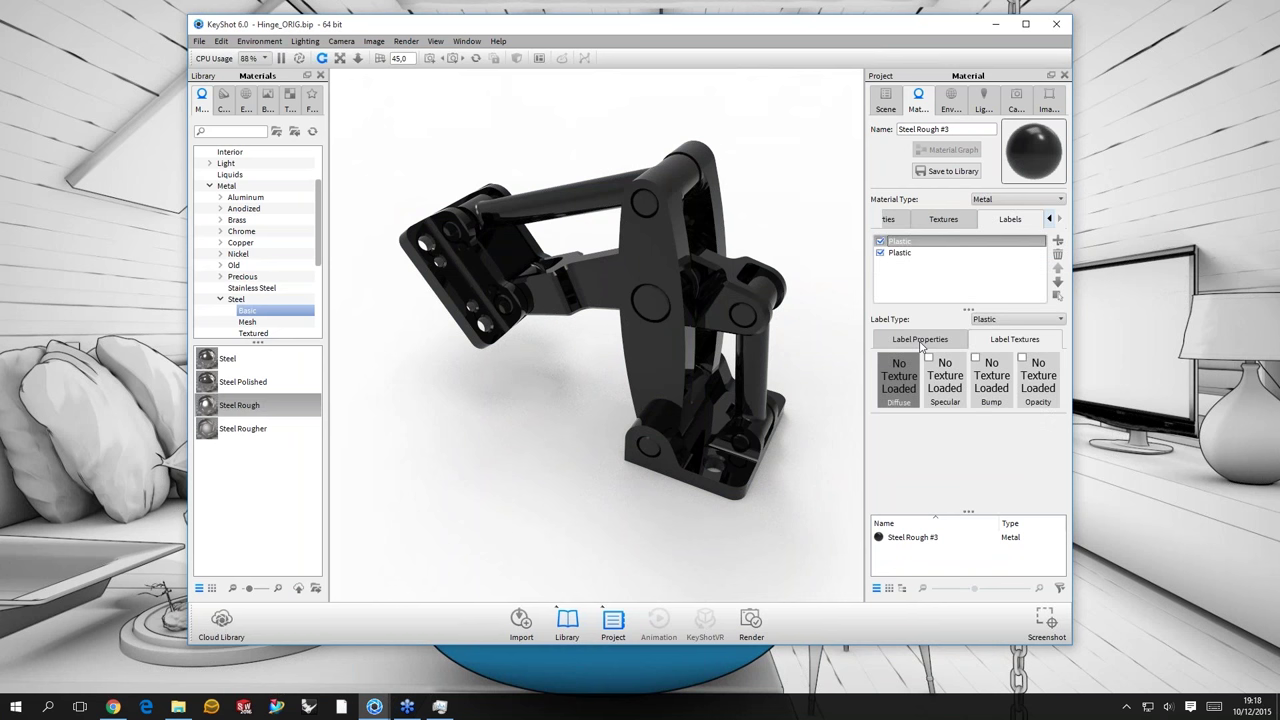
# - Set the top label's diffuse colour to a golden yellow (3090 K tone)
pyautogui.click(920, 340)
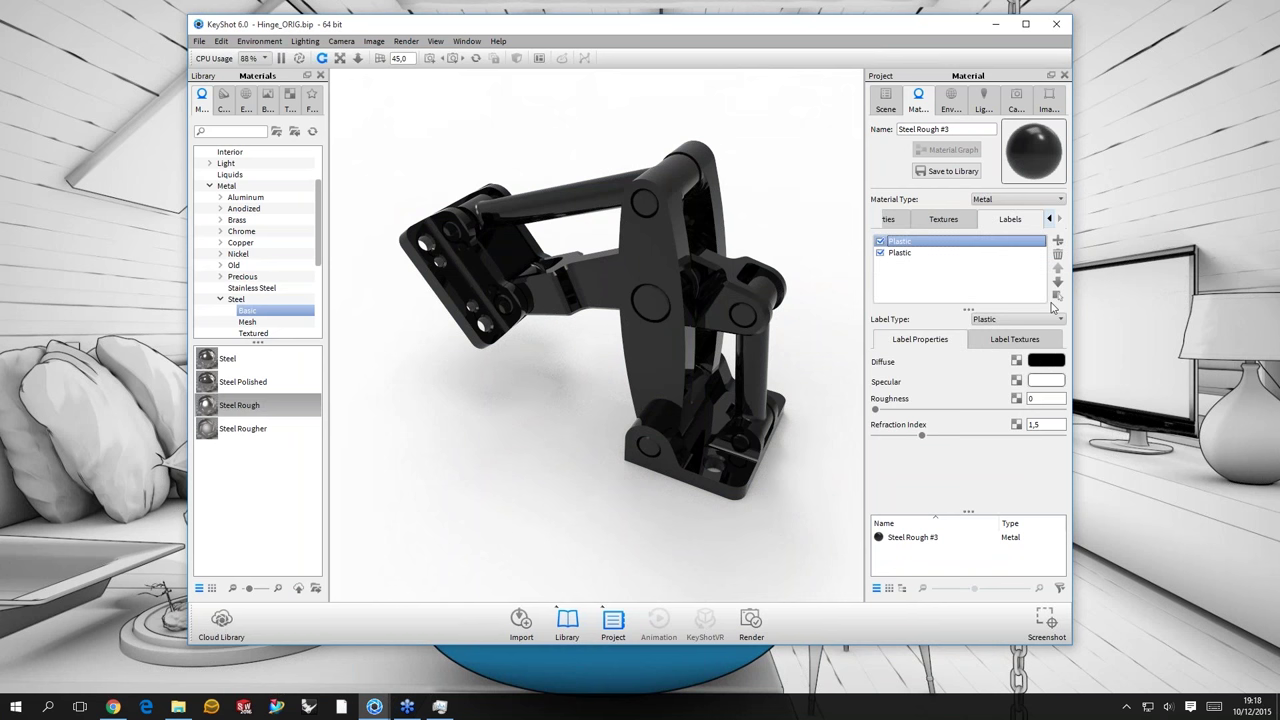
pyautogui.click(1046, 361)
pyautogui.moveTo(1043, 235)
pyautogui.mouseDown()
pyautogui.moveTo(1046, 312)
pyautogui.moveTo(1030, 236)
pyautogui.mouseUp()
pyautogui.moveTo(1046, 312); pyautogui.dragTo(1046, 306)
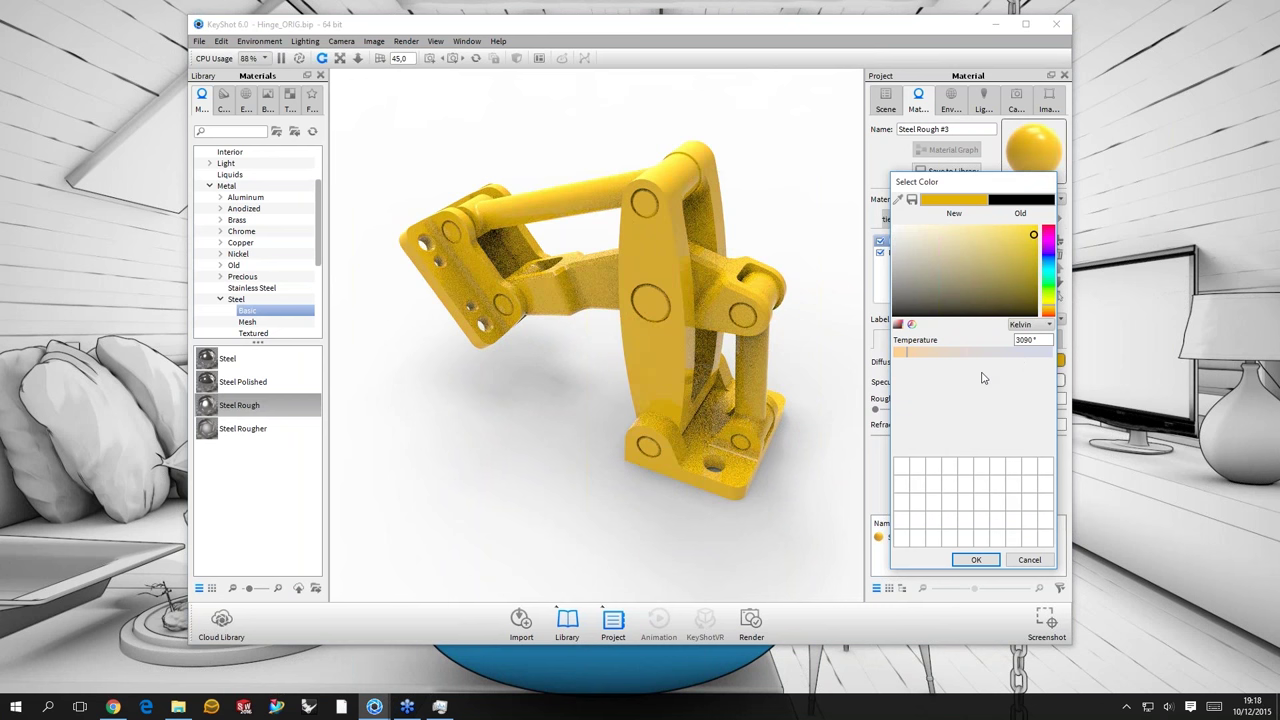
pyautogui.press('Return')
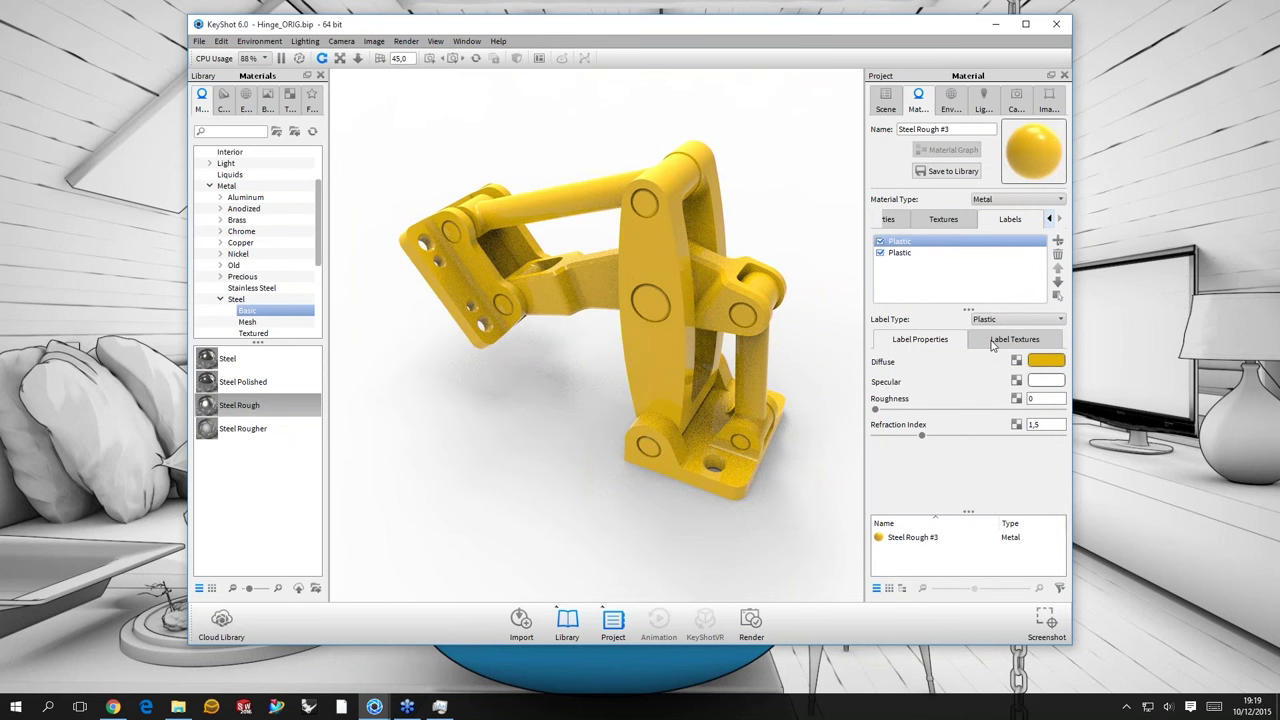
# - Apply a Spots texture to the yellow label's Opacity slot and review its settings (radius 0,25)
pyautogui.click(993, 342)
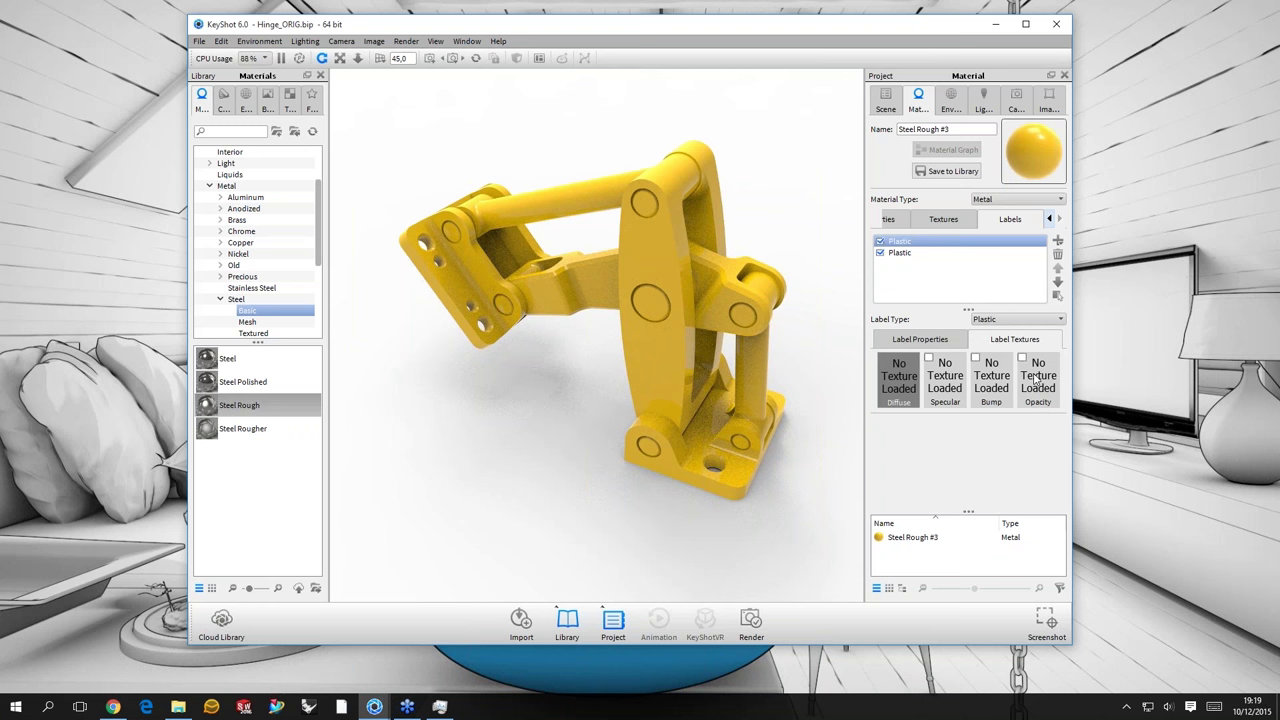
pyautogui.rightClick(1034, 376)
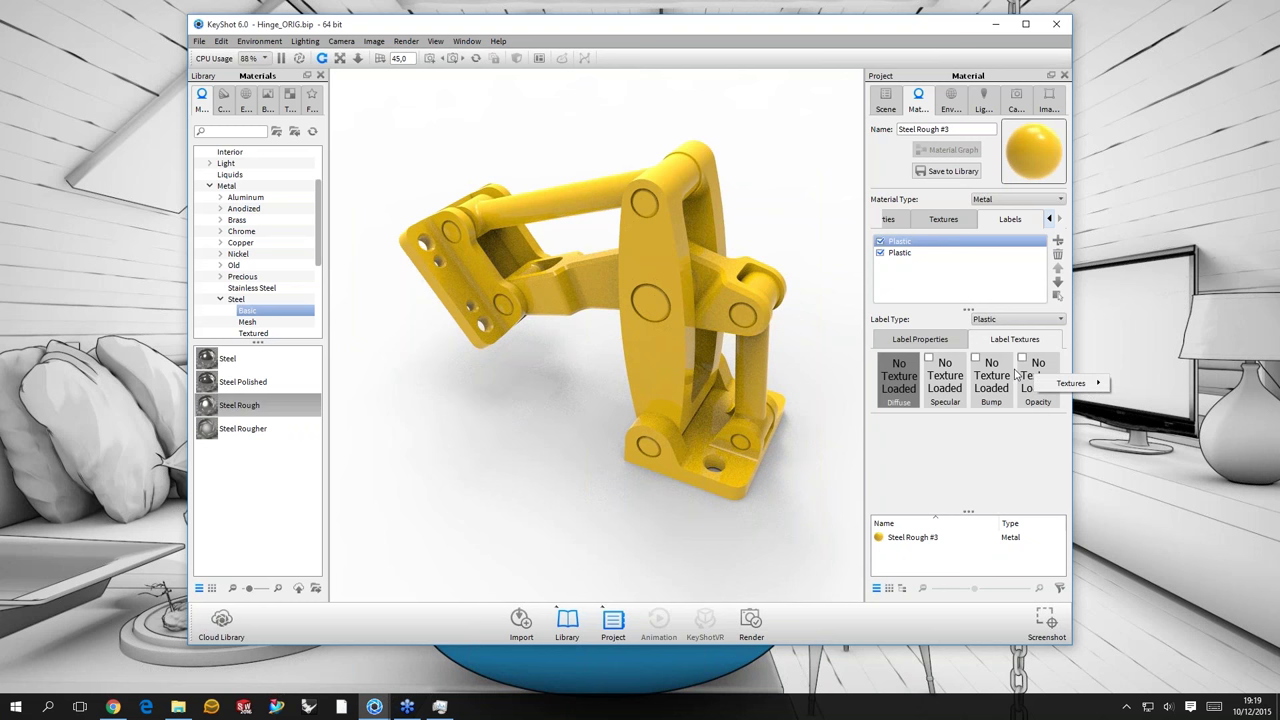
pyautogui.click(1039, 387)
pyautogui.rightClick(1038, 384)
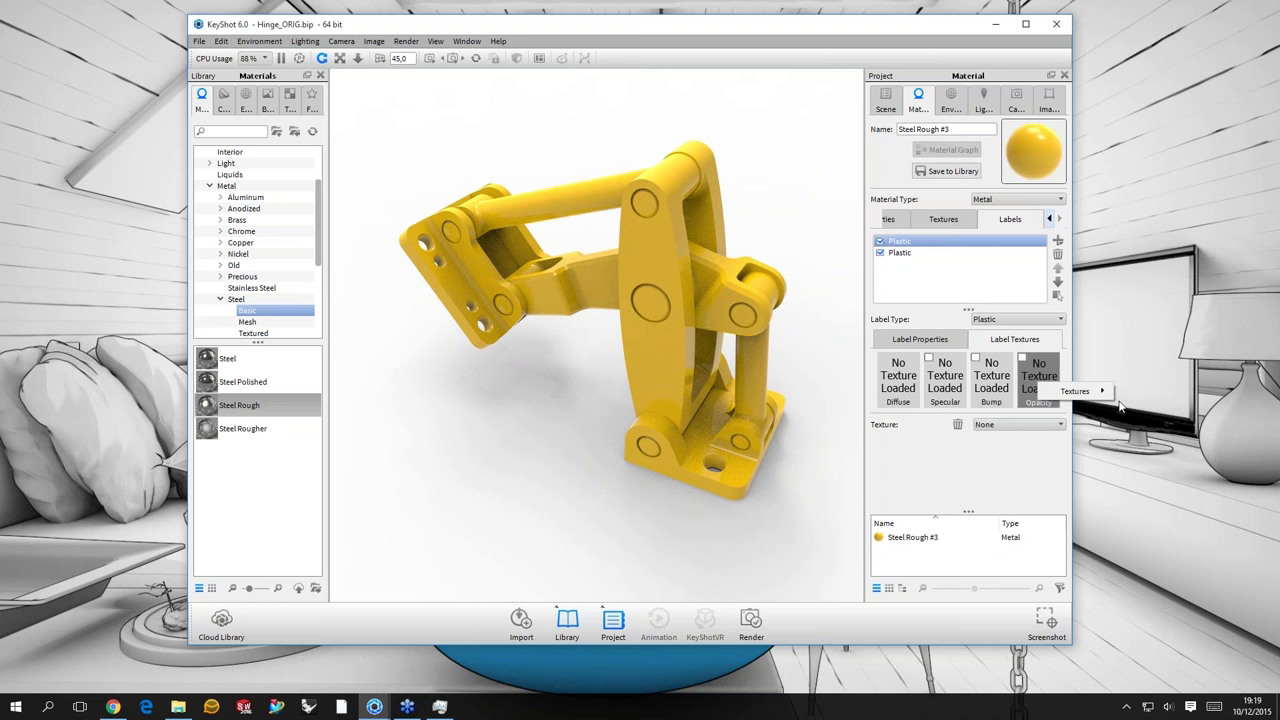
pyautogui.moveTo(1075, 391)
pyautogui.click(1025, 470)
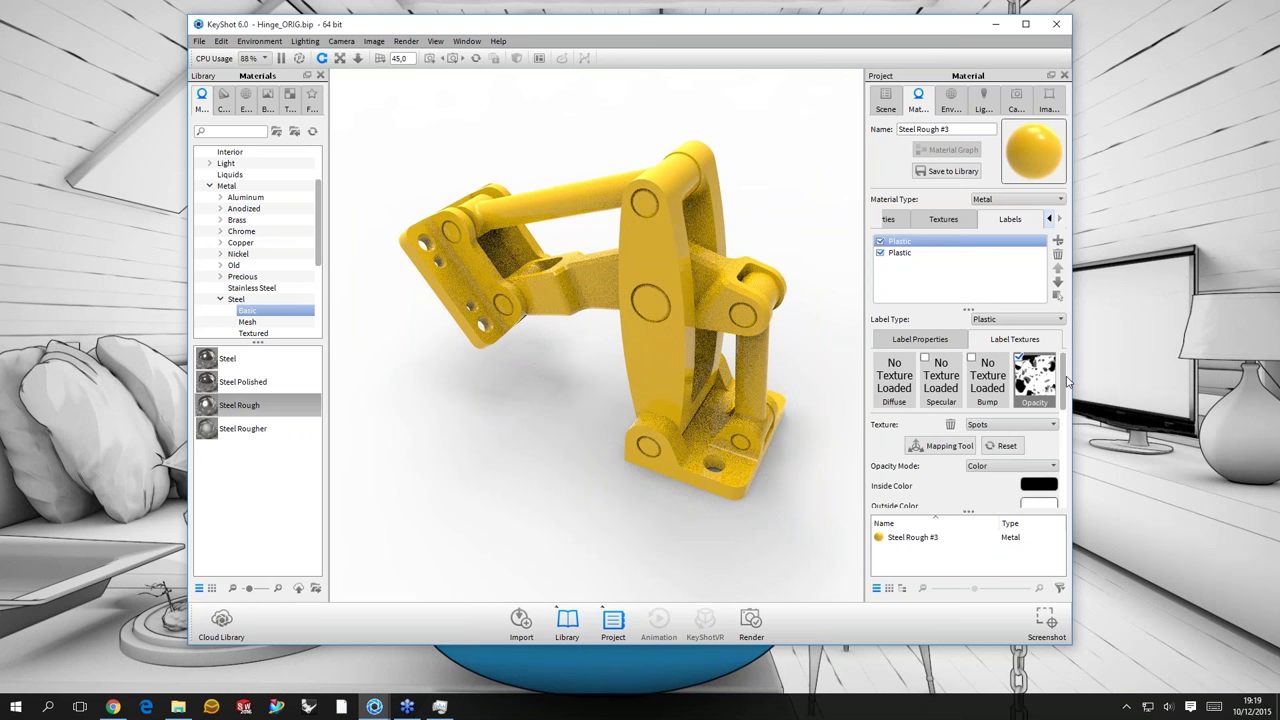
pyautogui.scroll(-2, 1068, 381)
pyautogui.scroll(-1, 1065, 395)
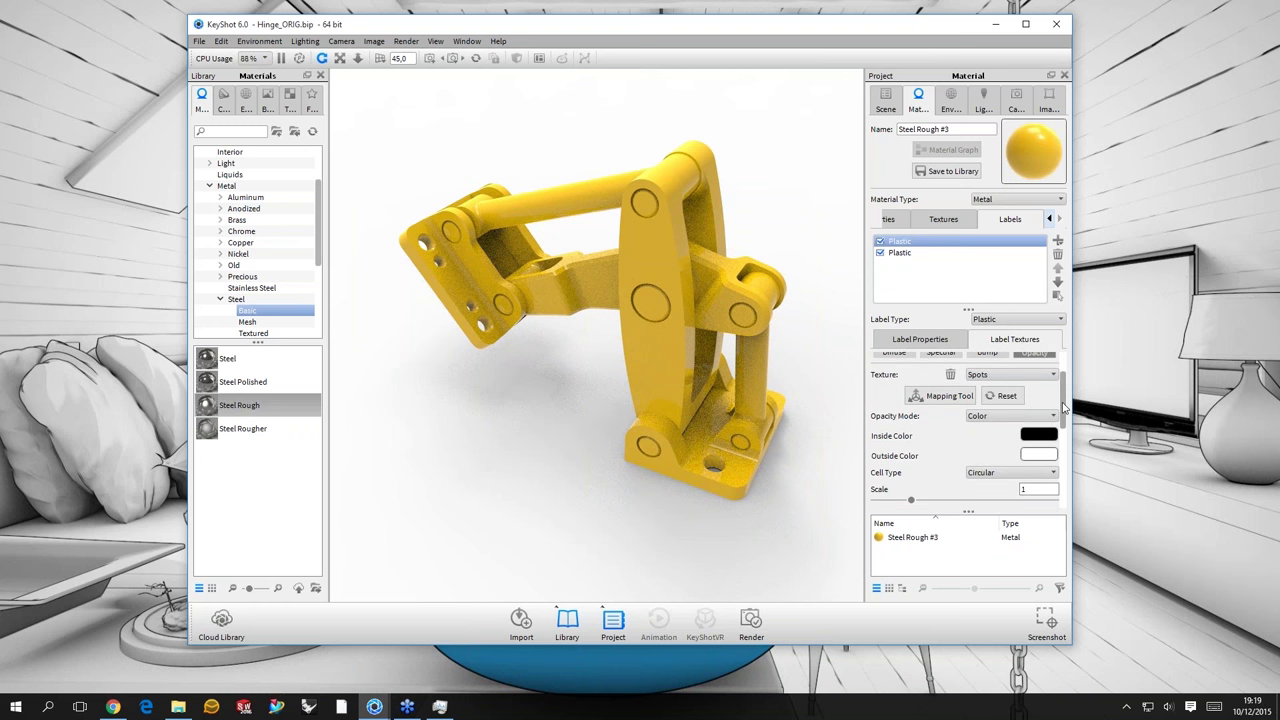
pyautogui.scroll(-3, 1064, 407)
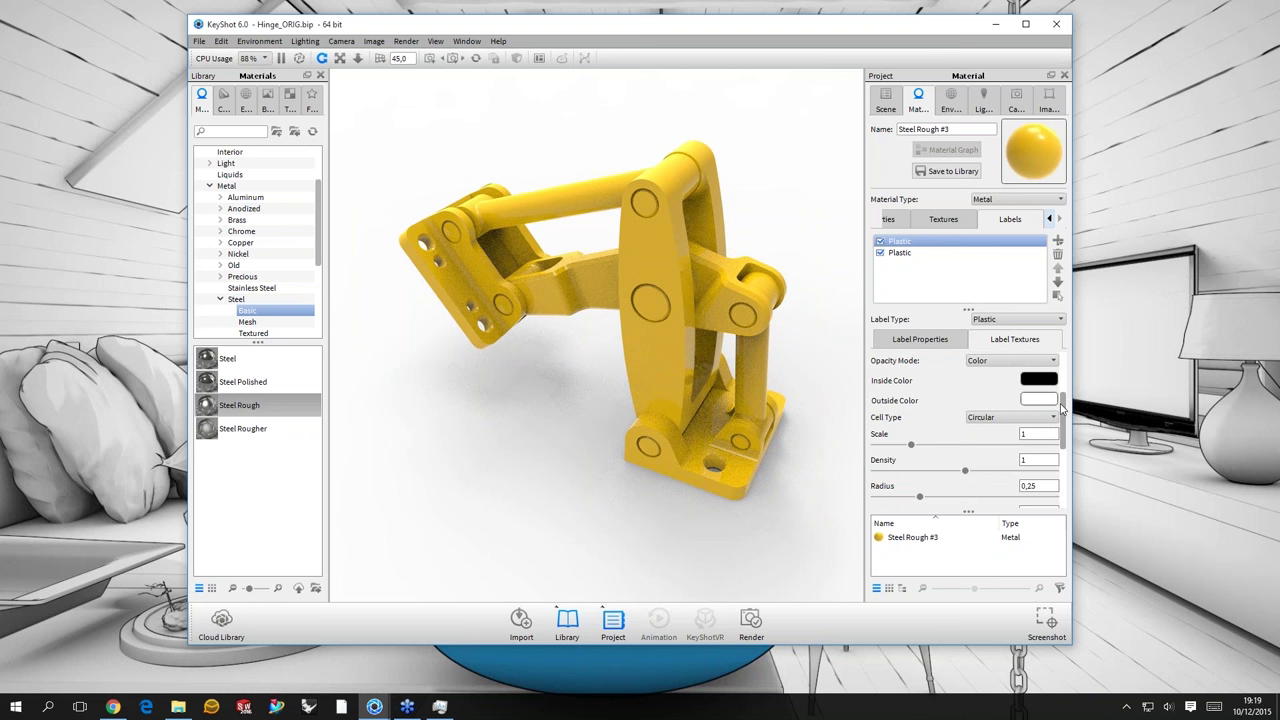
pyautogui.scroll(2, 1016, 416)
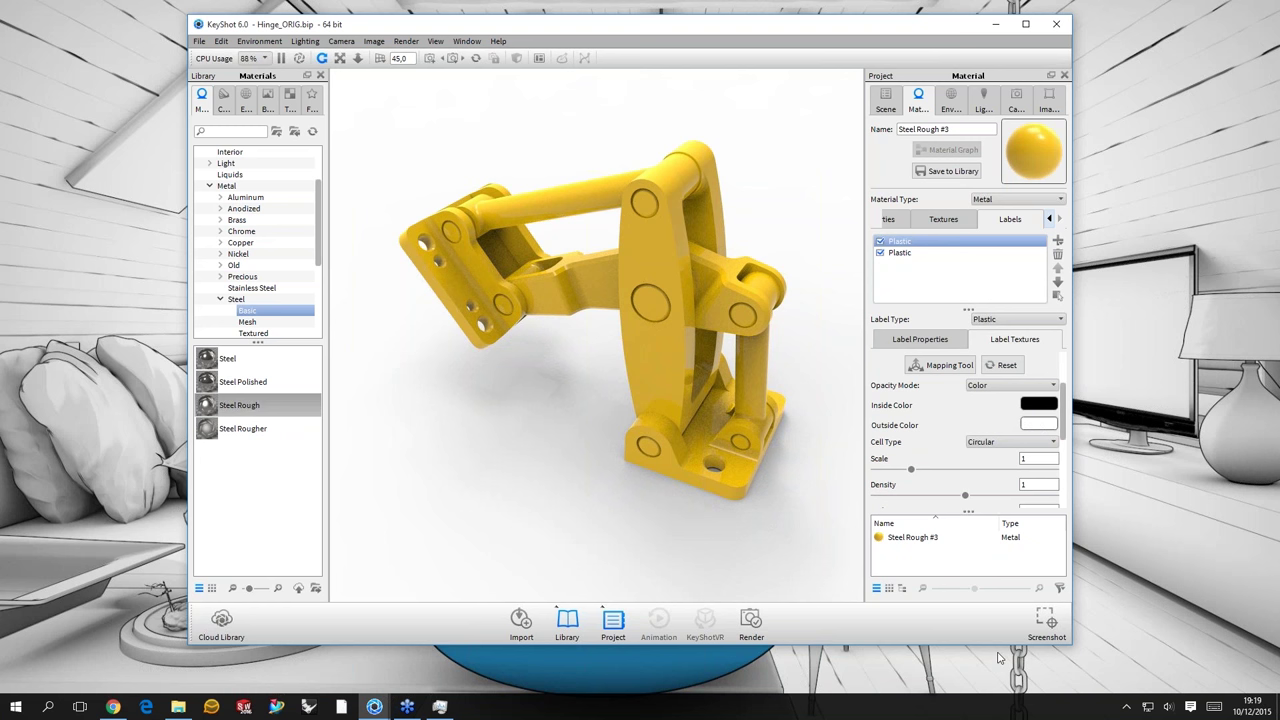
# - Swap the Spots inside/outside colours and set the spot Scale to 0,02
pyautogui.click(1038, 404)
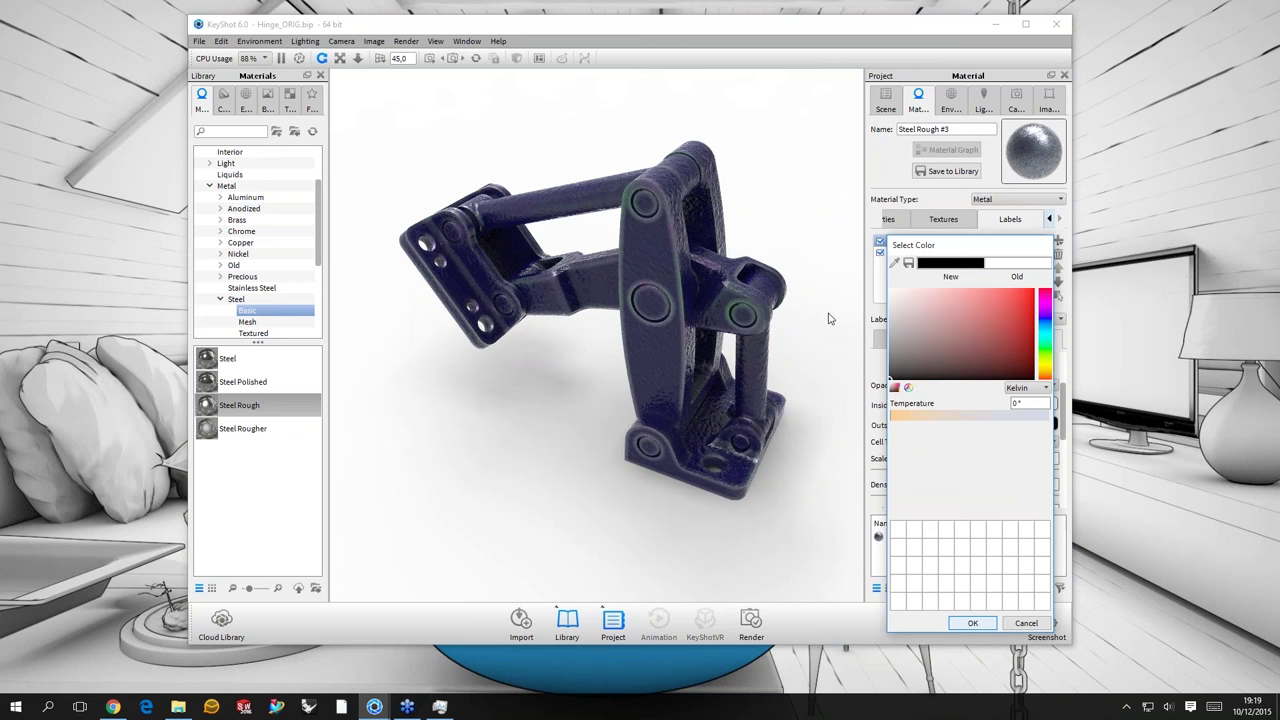
pyautogui.press('Return')
pyautogui.press('Tab')
pyautogui.write('0,0')
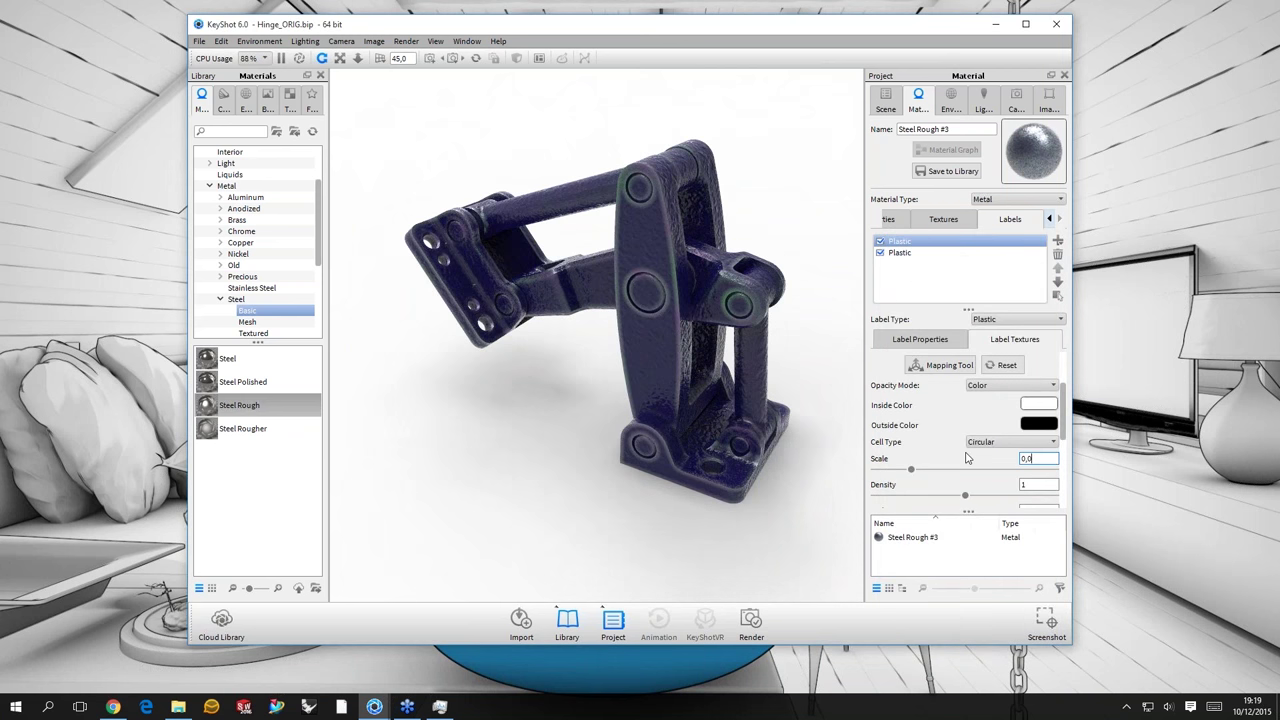
pyautogui.write('1')
pyautogui.press('Return')
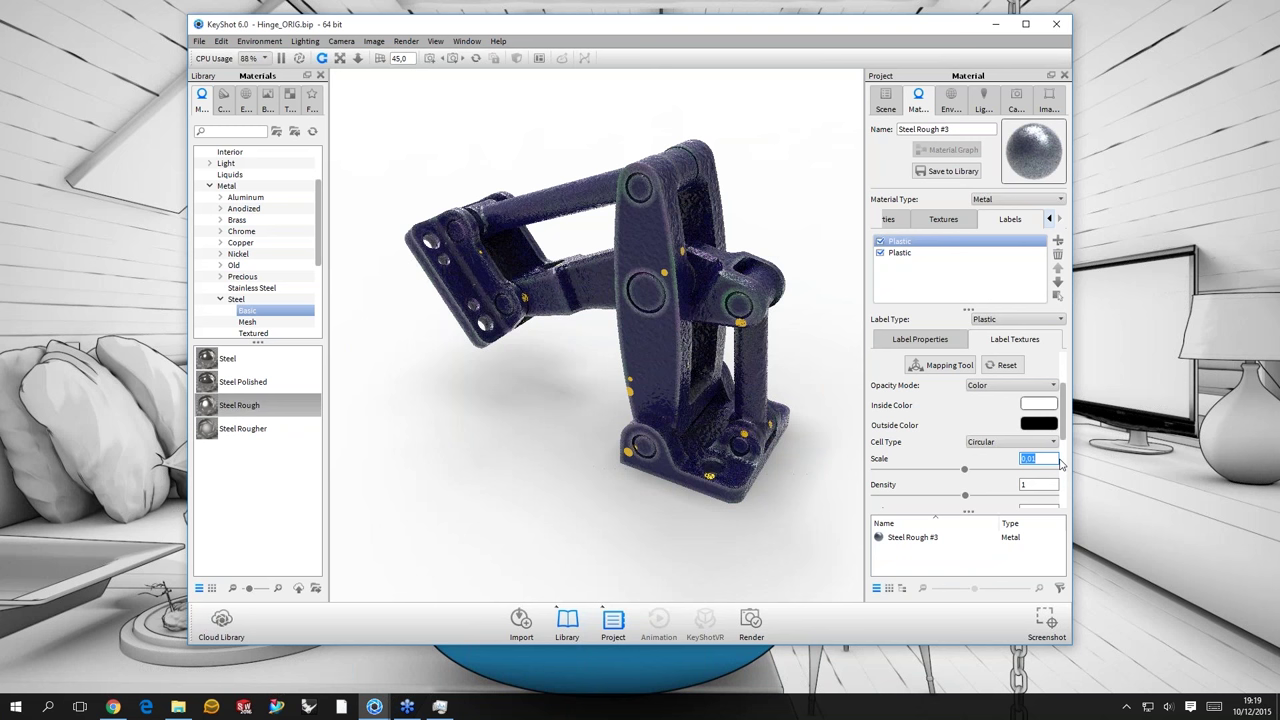
pyautogui.click(1036, 458)
pyautogui.press('BackSpace')
pyautogui.write('2')
pyautogui.press('Return')
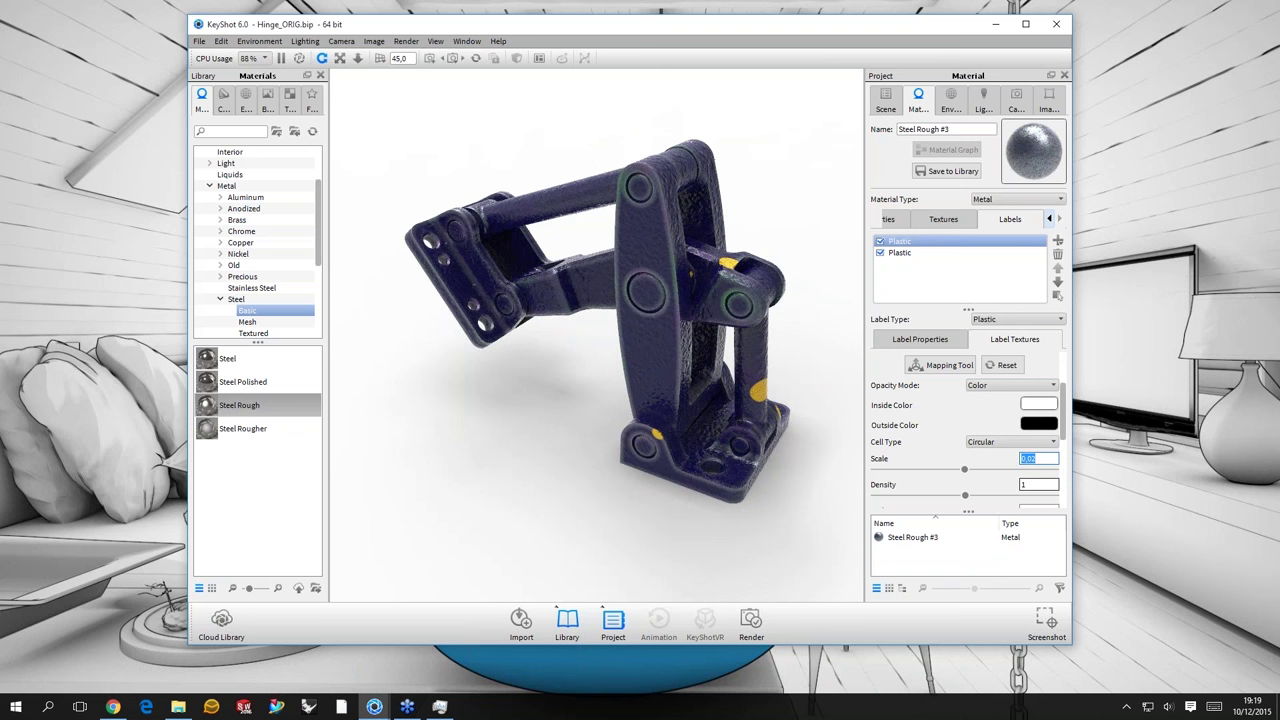
# - Set spot Density to 3 and Radius to 0,5
pyautogui.press('Tab')
pyautogui.write('3')
pyautogui.moveTo(1066, 418); pyautogui.dragTo(1066, 433)
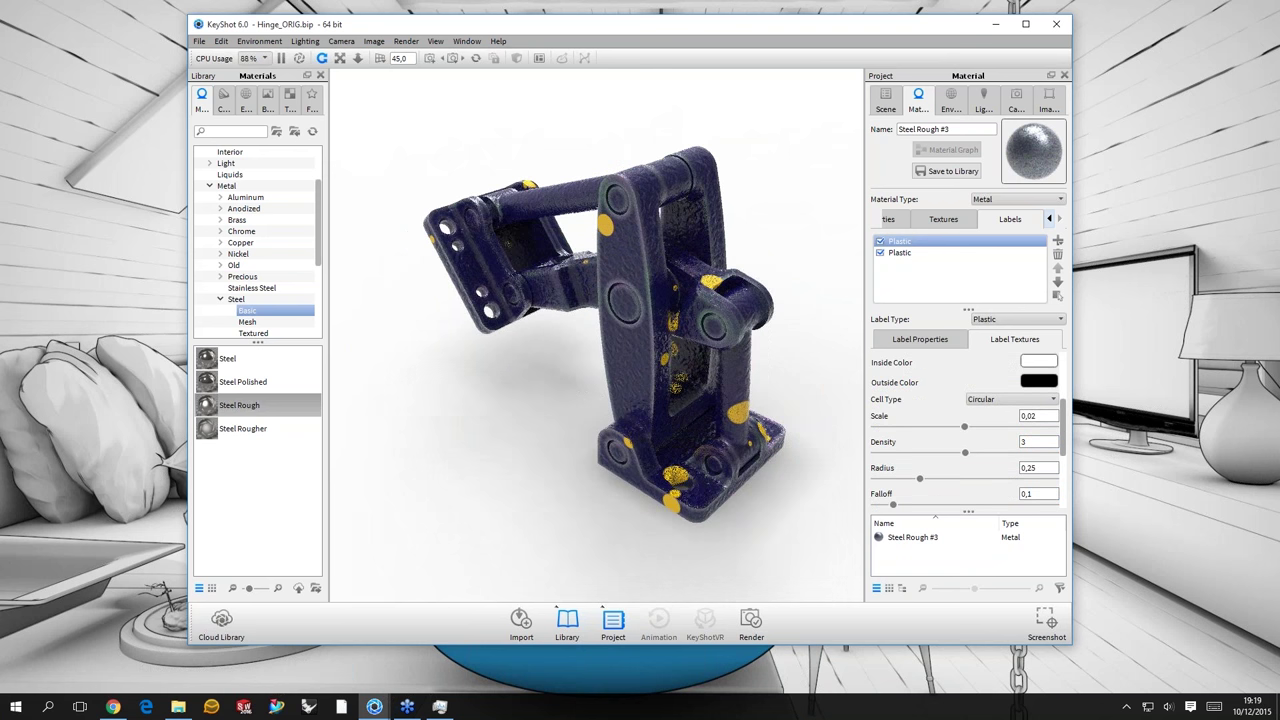
pyautogui.scroll(-2, 965, 430)
pyautogui.click(1038, 405)
pyautogui.hotkey('ctrl', 'a')
pyautogui.write('0,7')
pyautogui.press('Return')
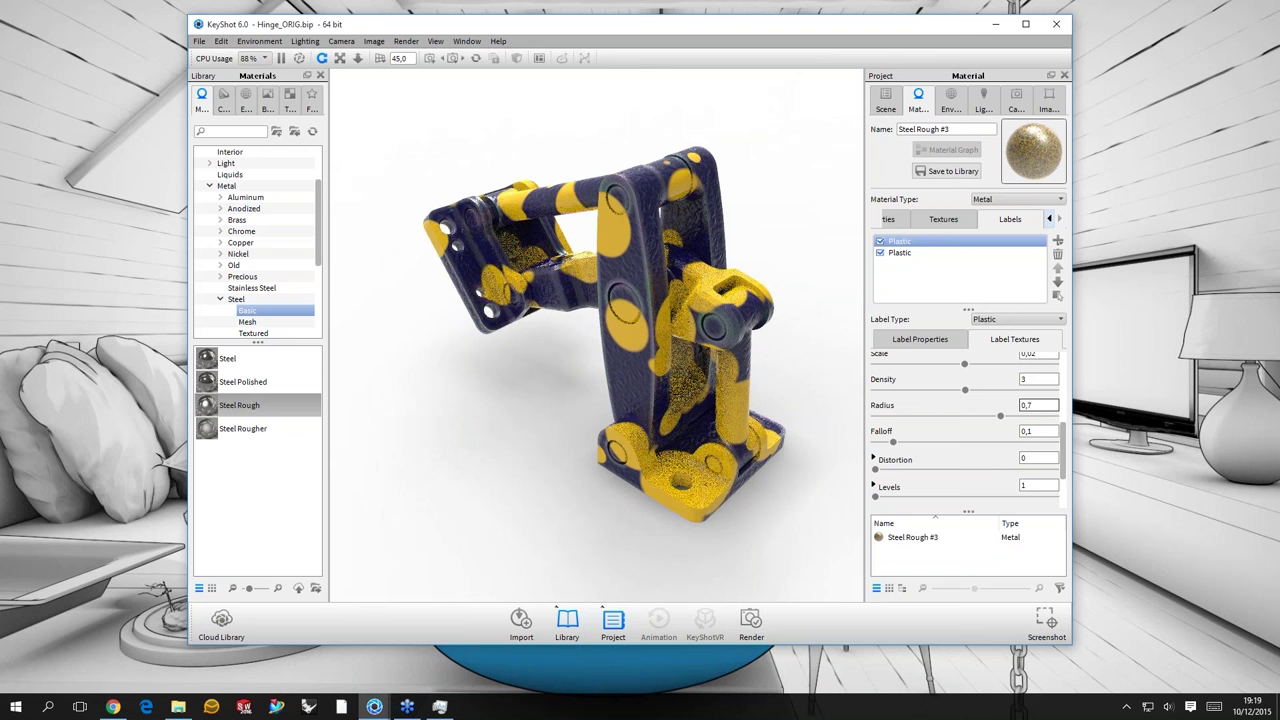
pyautogui.hotkey('ctrl', 'a')
pyautogui.write('0,5')
pyautogui.press('Return')
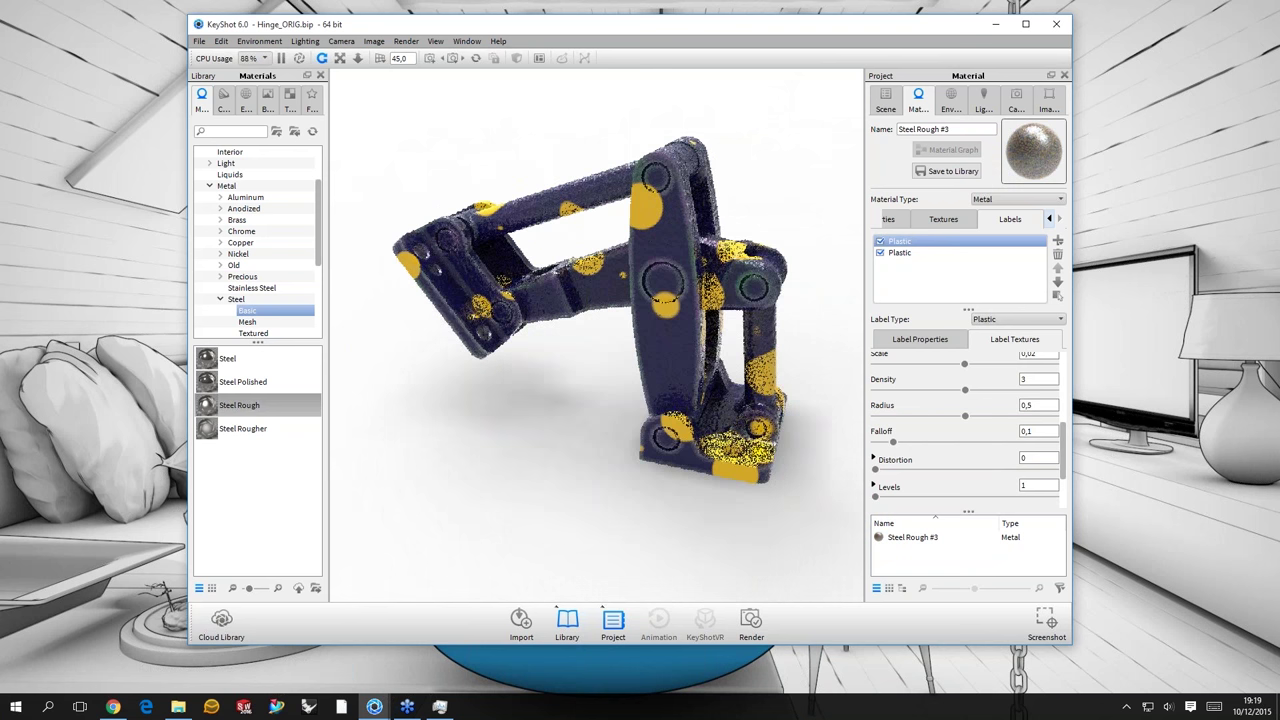
# - Set Distortion to 1 and Distortion Scale to 0,5
pyautogui.click(1038, 457)
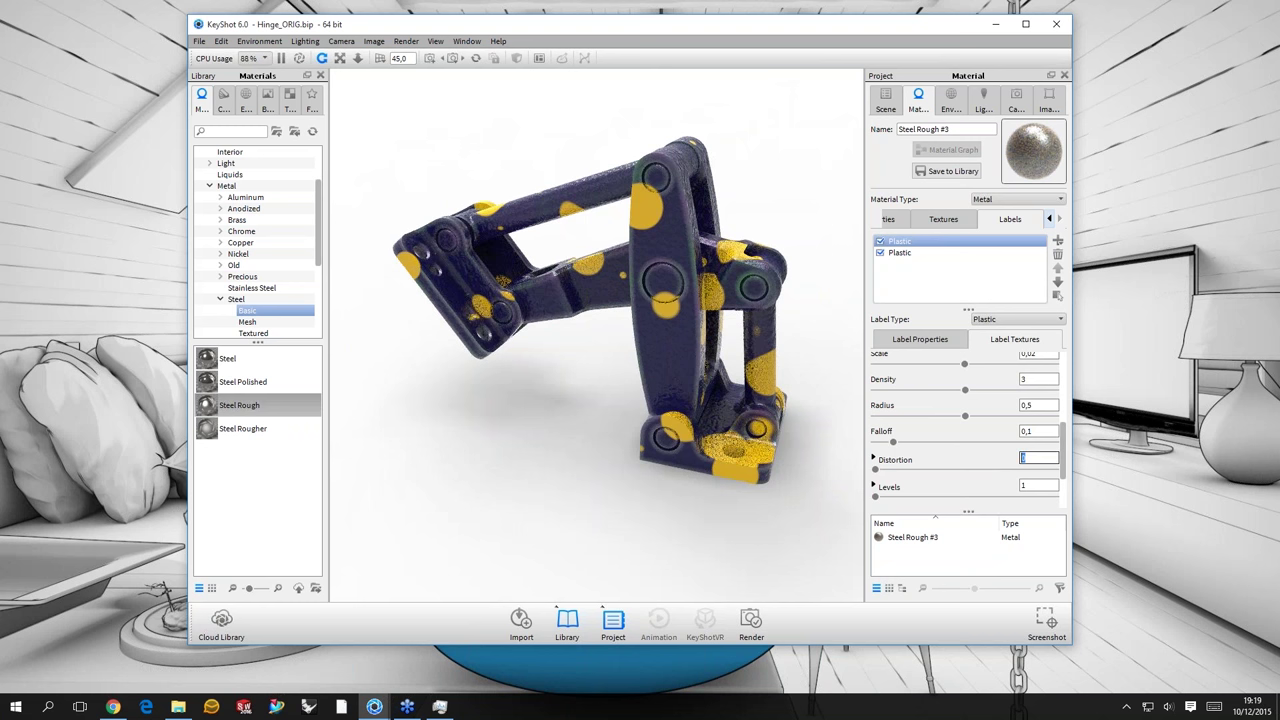
pyautogui.write('3')
pyautogui.press('Return')
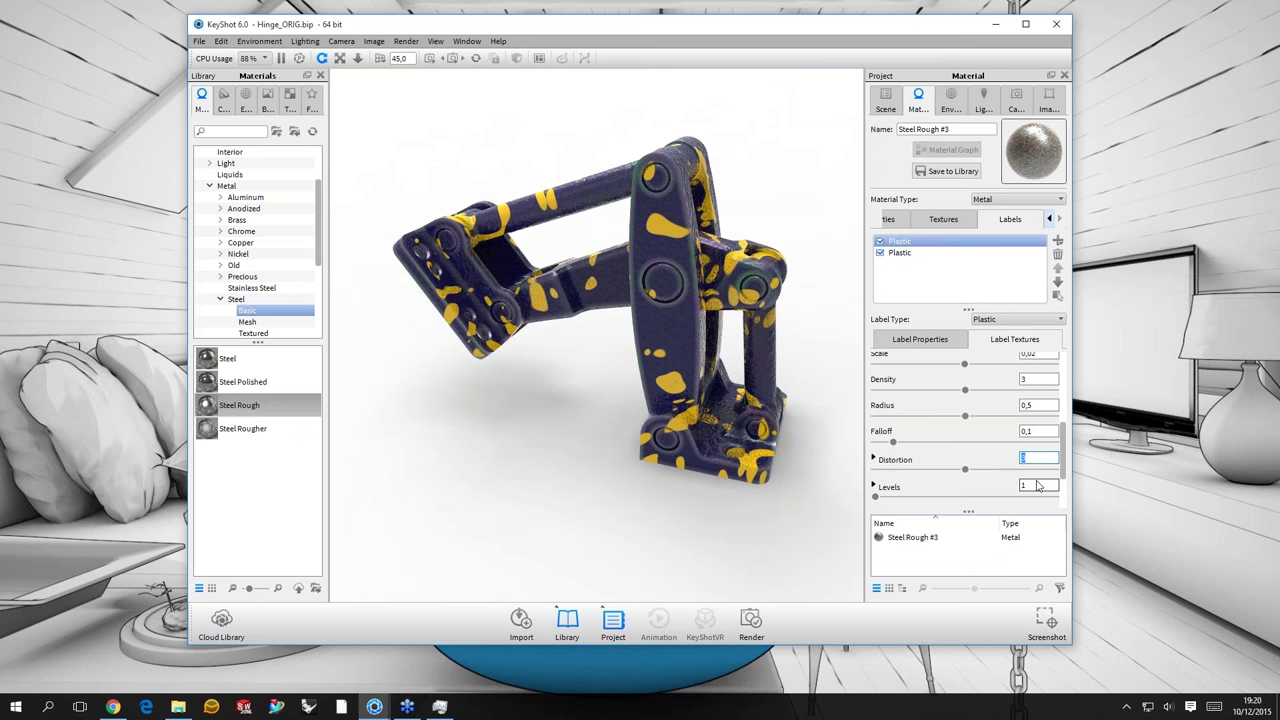
pyautogui.click(929, 457)
pyautogui.hotkey('shift', 'Tab')
pyautogui.write('1')
pyautogui.press('Return')
pyautogui.press('Tab')
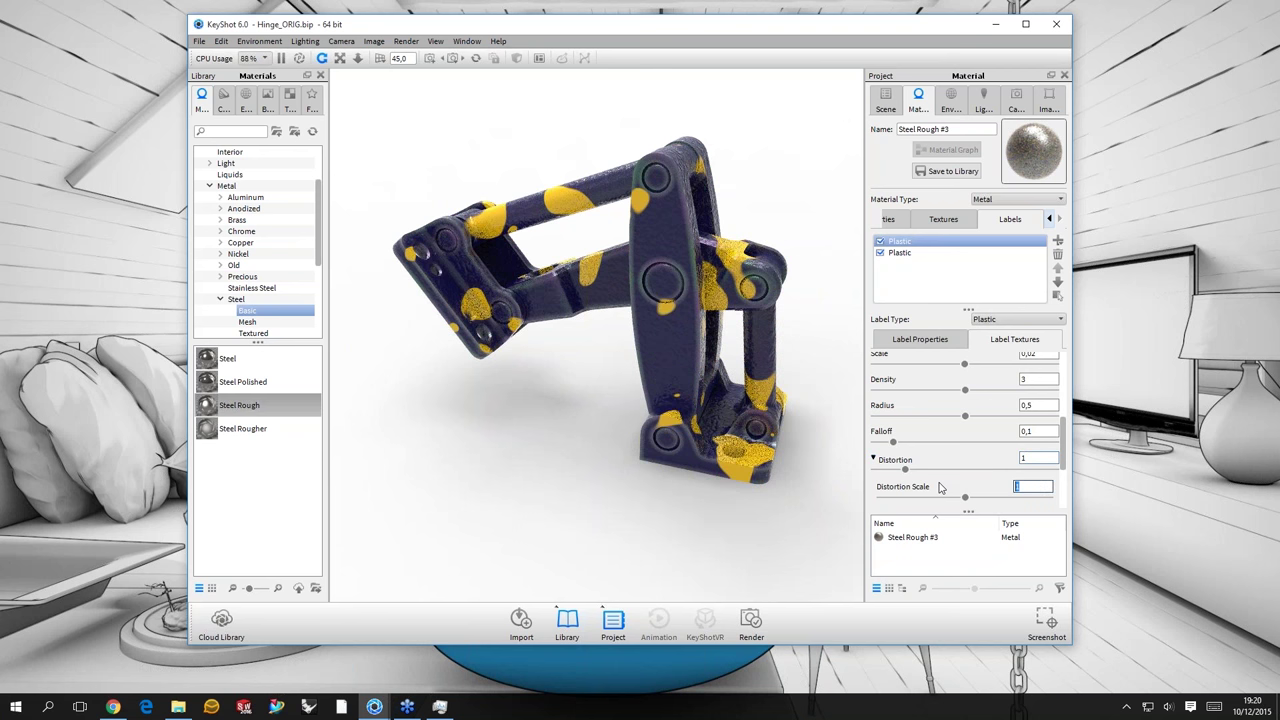
pyautogui.write('0,5')
pyautogui.press('Return')
# - Orbit and zoom around the spotted hinge and display the first Plastic label's texture slots
pyautogui.moveTo(547, 287); pyautogui.dragTo(529, 216)
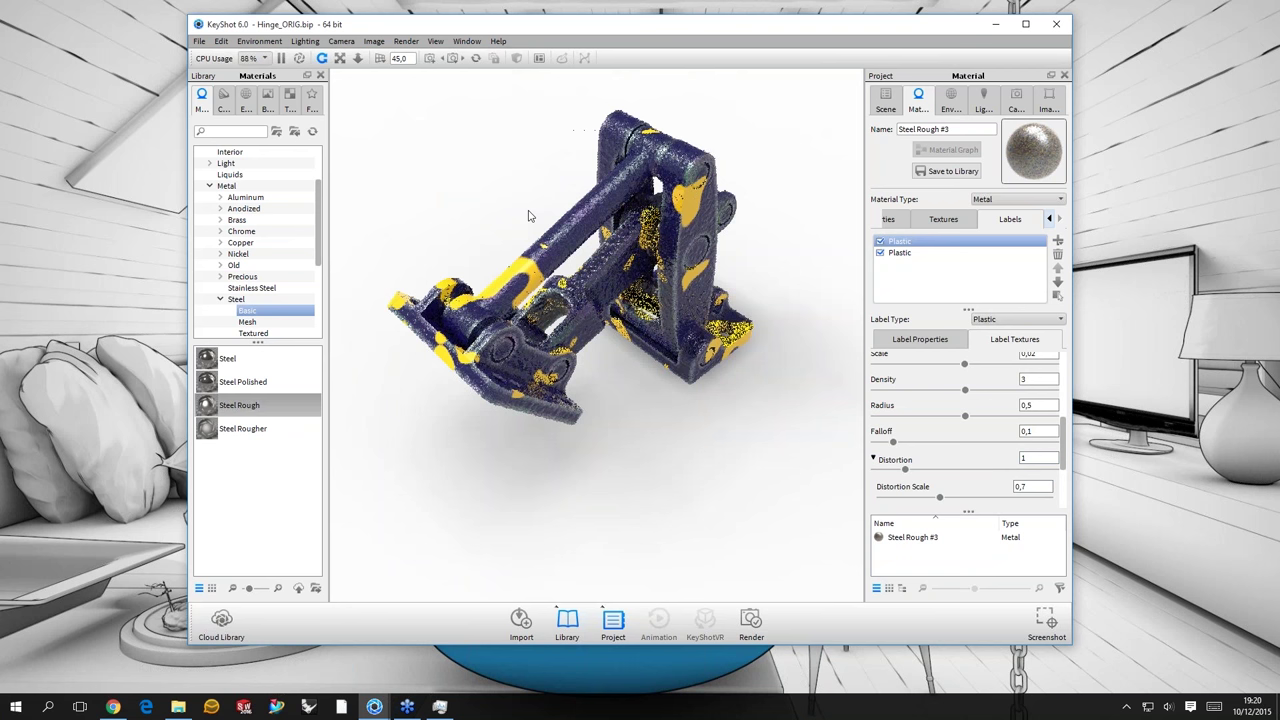
pyautogui.scroll(3, 734, 196)
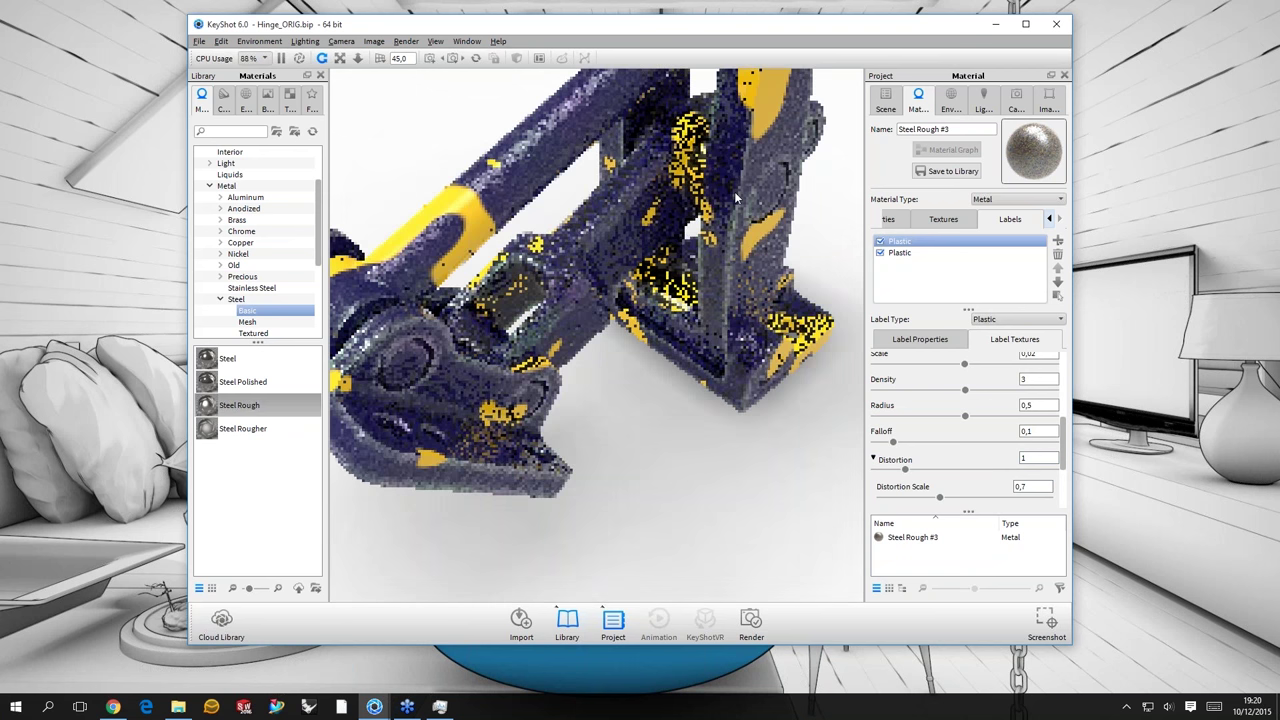
pyautogui.scroll(-3, 734, 191)
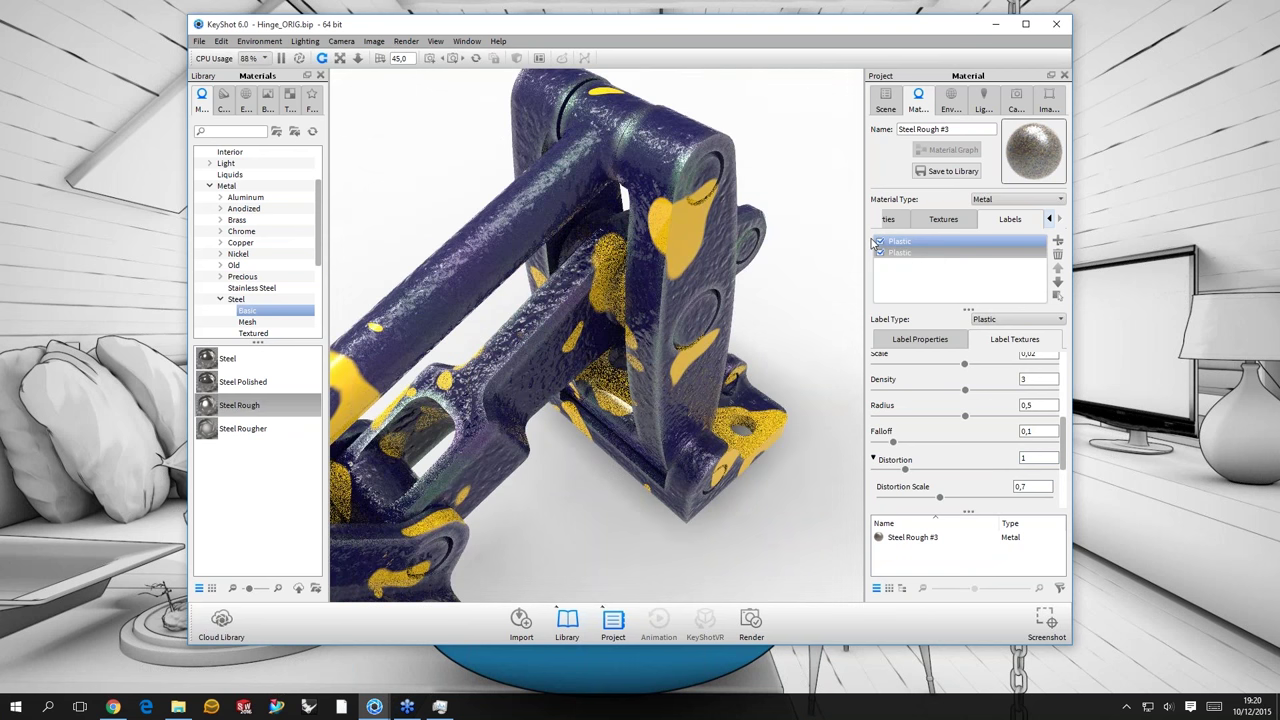
pyautogui.click(876, 243)
pyautogui.scroll(4, 682, 183)
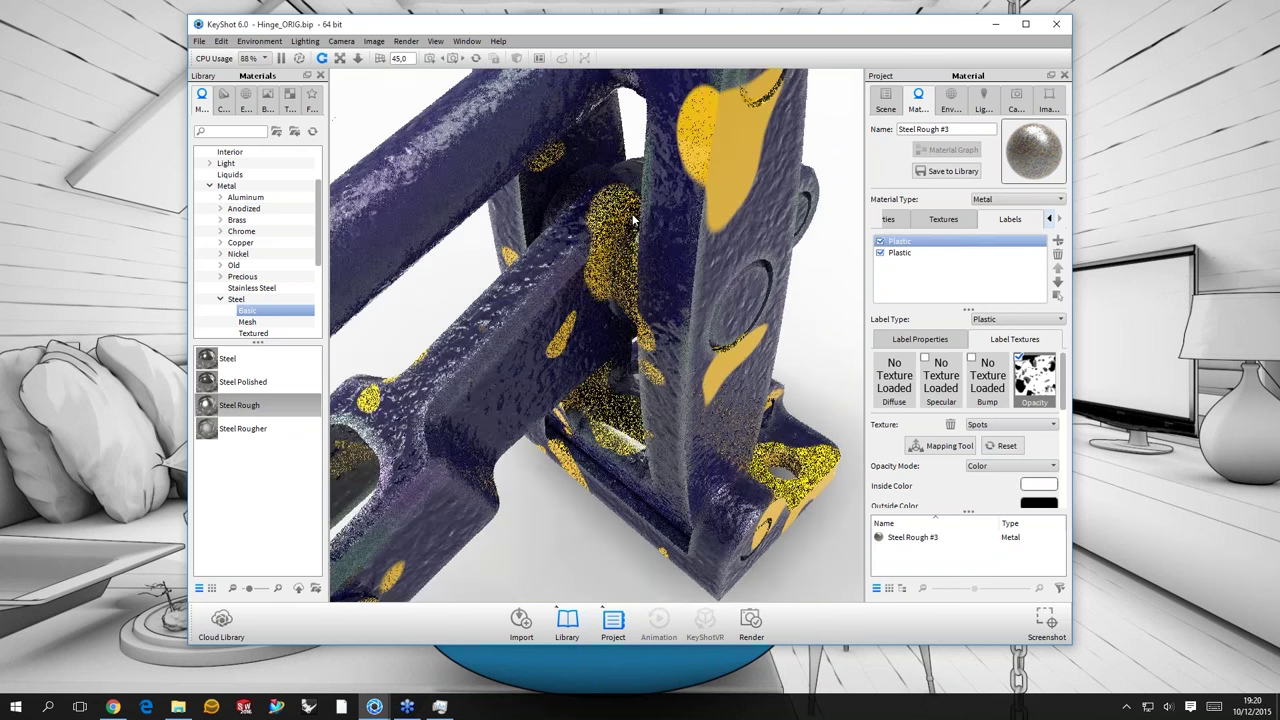
pyautogui.moveTo(632, 220); pyautogui.dragTo(684, 345)
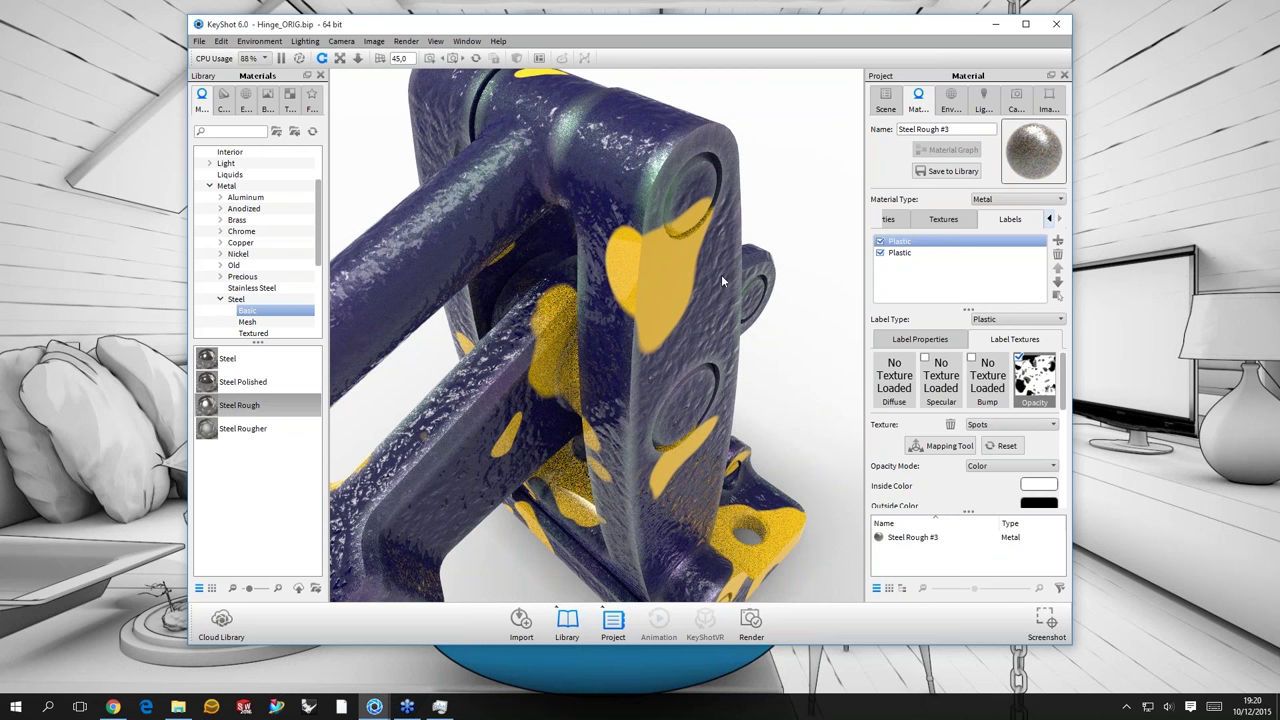
pyautogui.moveTo(722, 281); pyautogui.dragTo(1064, 385)
pyautogui.scroll(-3, 1062, 462)
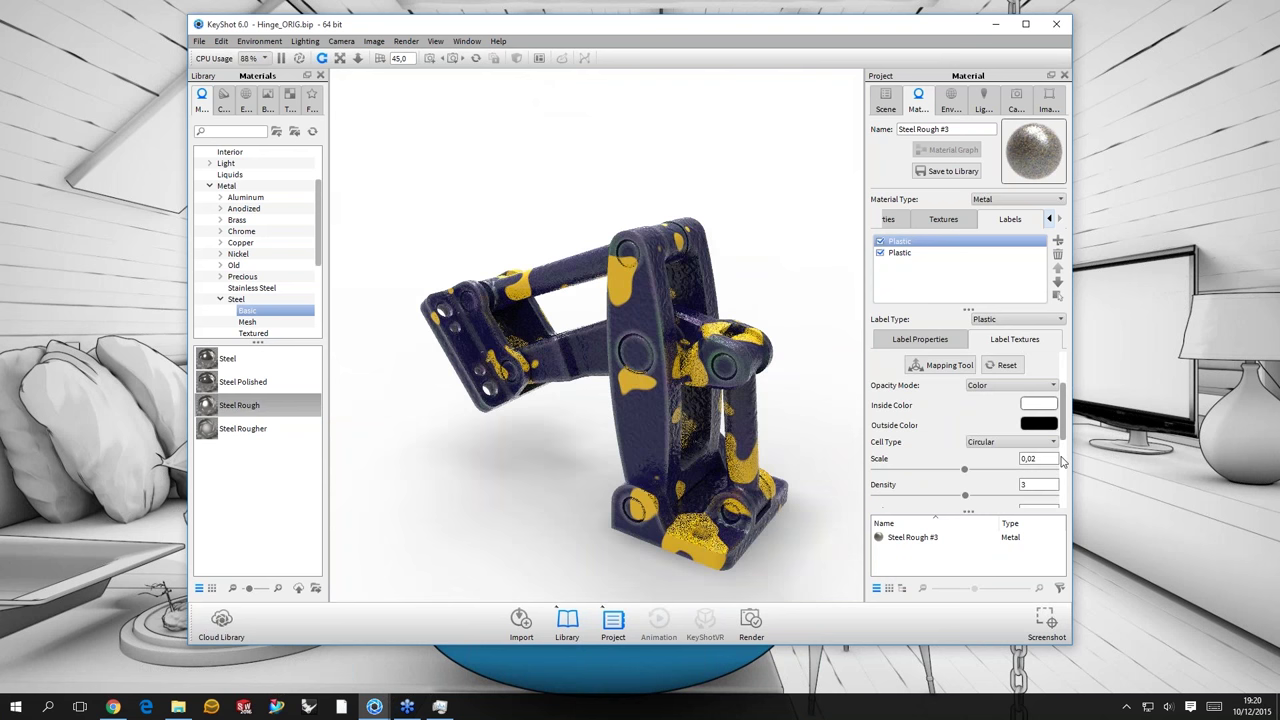
pyautogui.scroll(-5, 1062, 462)
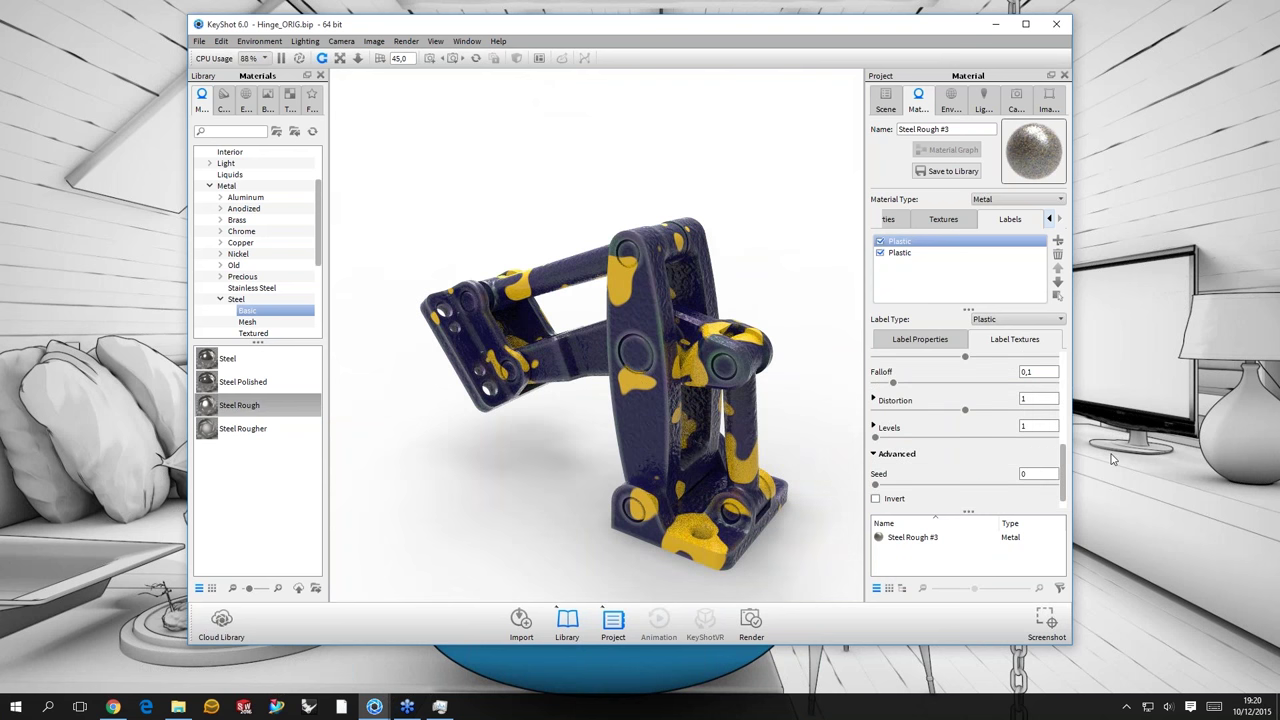
pyautogui.scroll(5, 1060, 368)
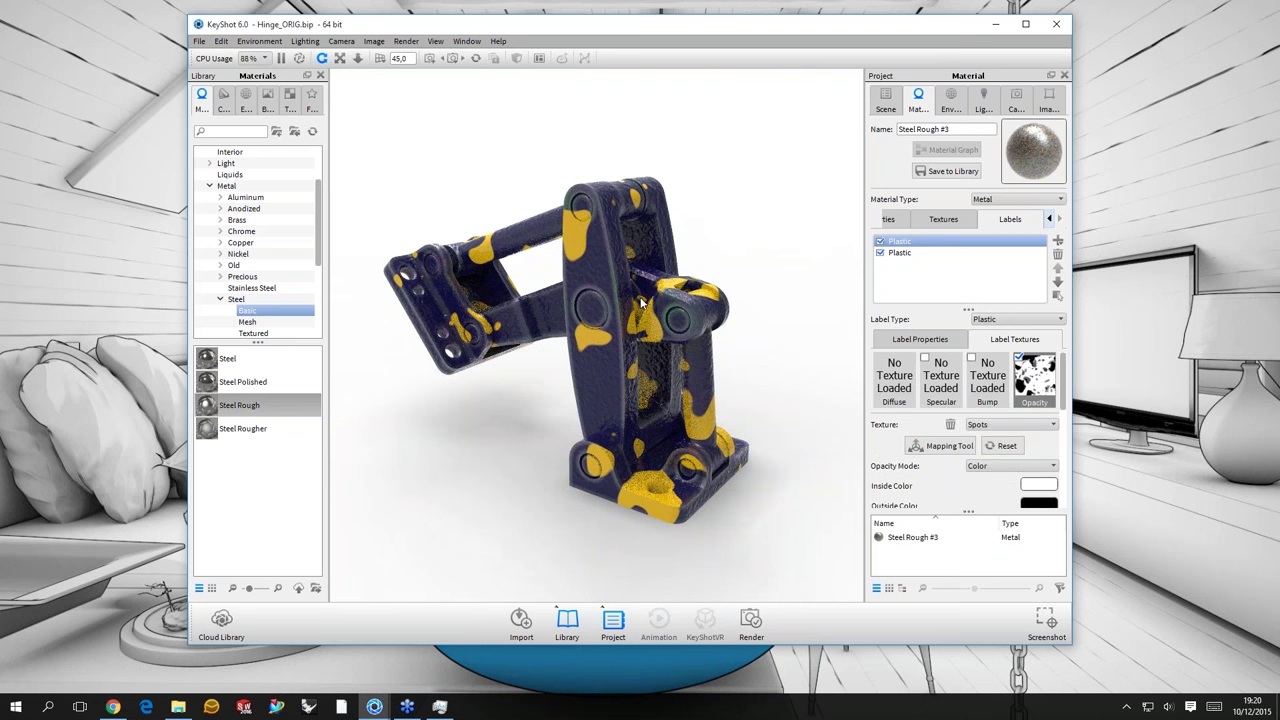
pyautogui.moveTo(643, 303); pyautogui.dragTo(1043, 383)
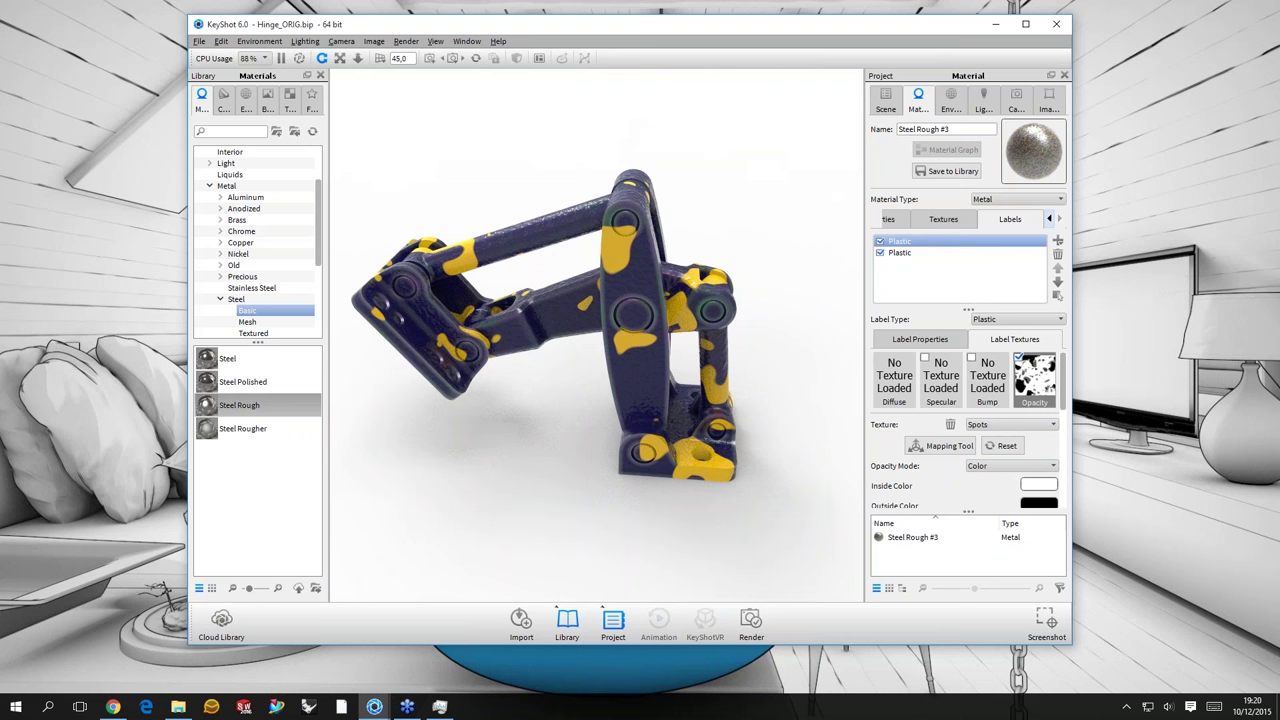
# - Reuse the opacity slot's Spots texture as the label's bump map
pyautogui.moveTo(1034, 378); pyautogui.dragTo(974, 371)
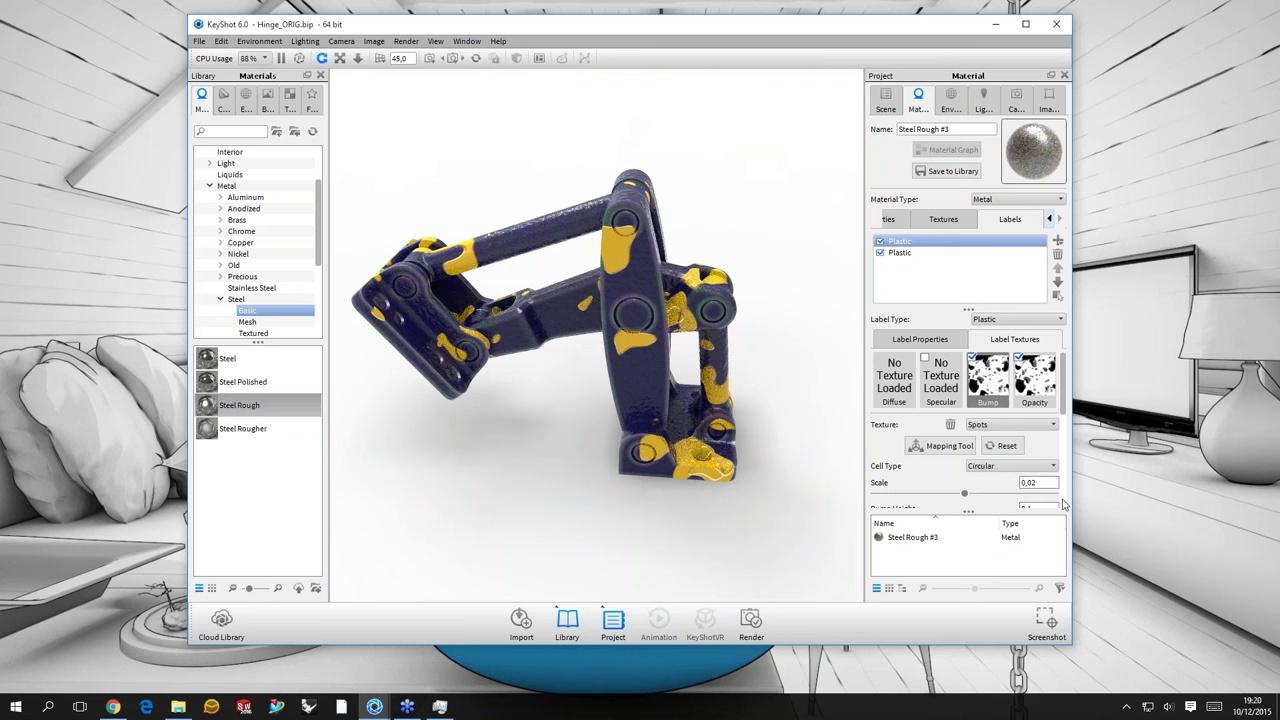
pyautogui.scroll(-5, 1063, 505)
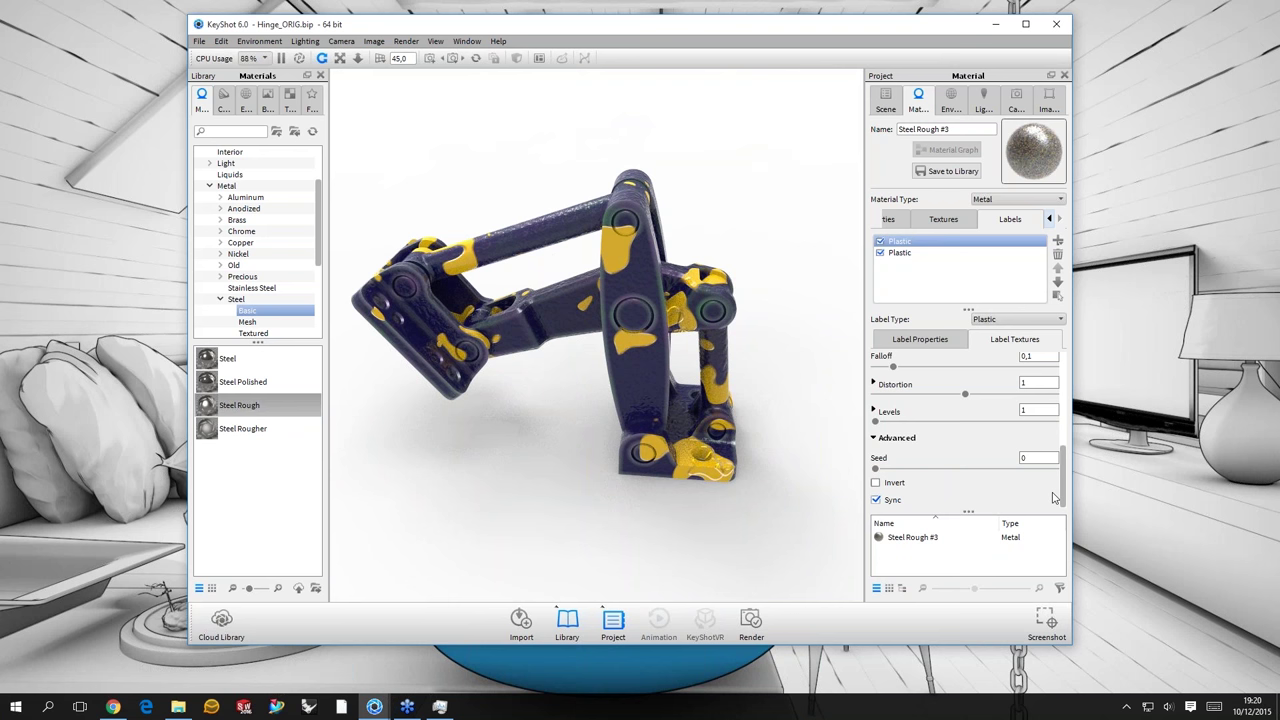
pyautogui.scroll(5, 981, 386)
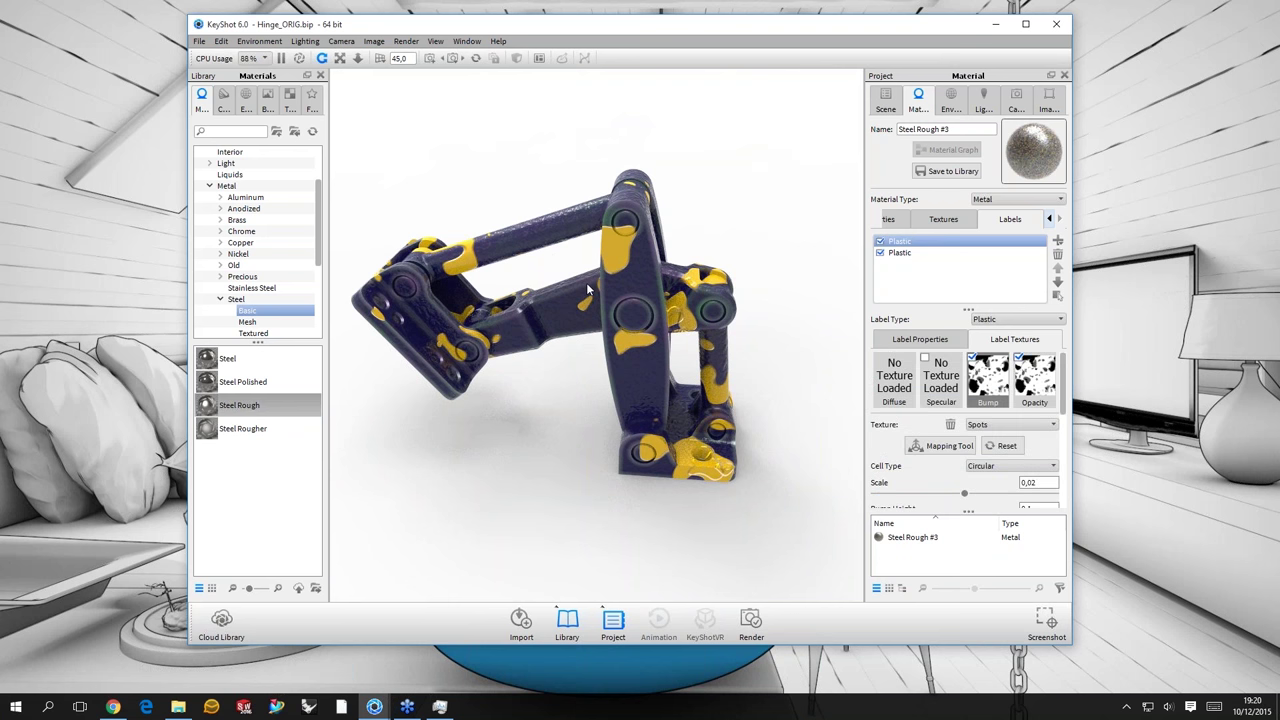
pyautogui.moveTo(587, 285); pyautogui.dragTo(710, 241)
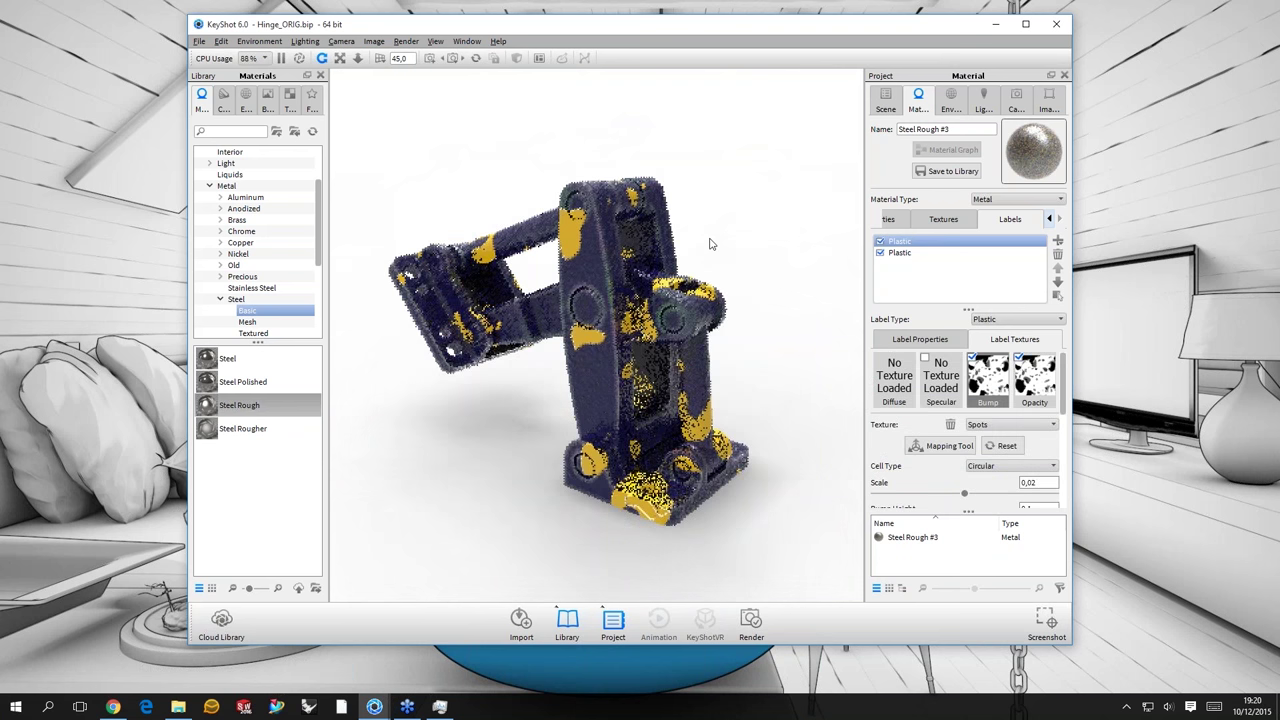
pyautogui.scroll(3, 710, 244)
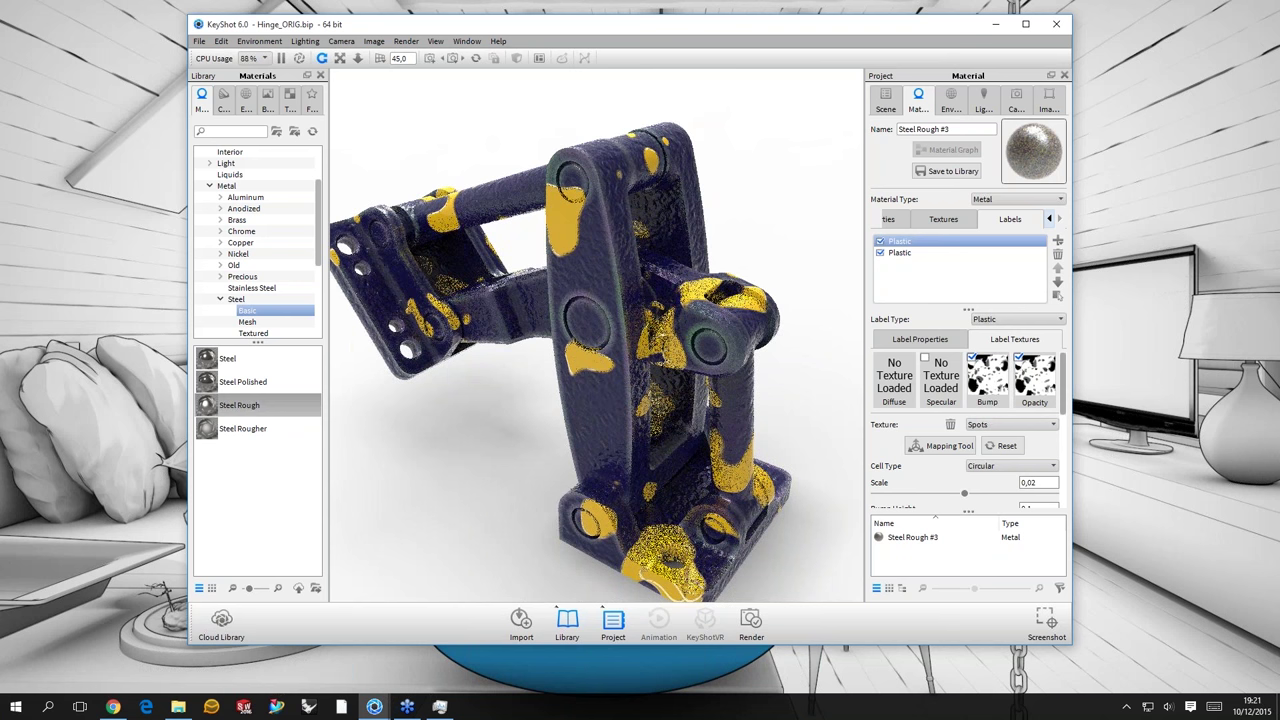
pyautogui.scroll(-3, 1040, 405)
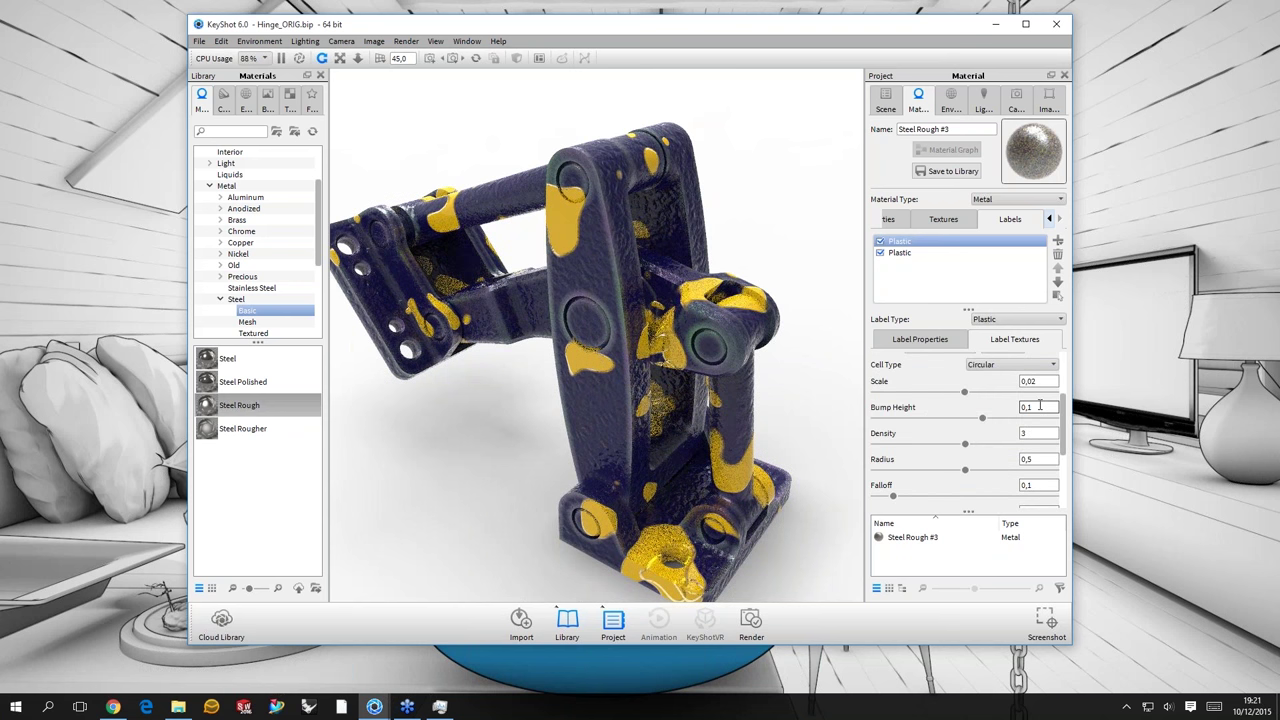
# - Set the label's Bump Height to 0,15
pyautogui.click(1040, 405)
pyautogui.write('5')
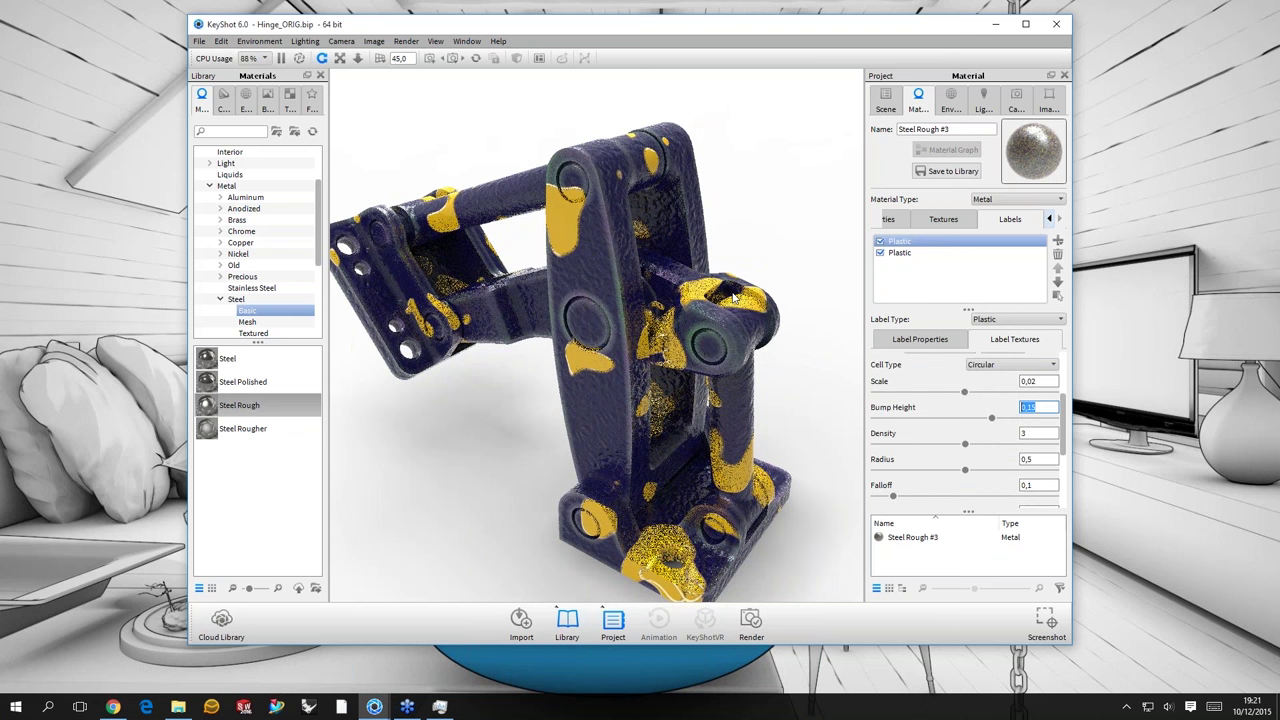
pyautogui.moveTo(740, 250); pyautogui.dragTo(781, 224)
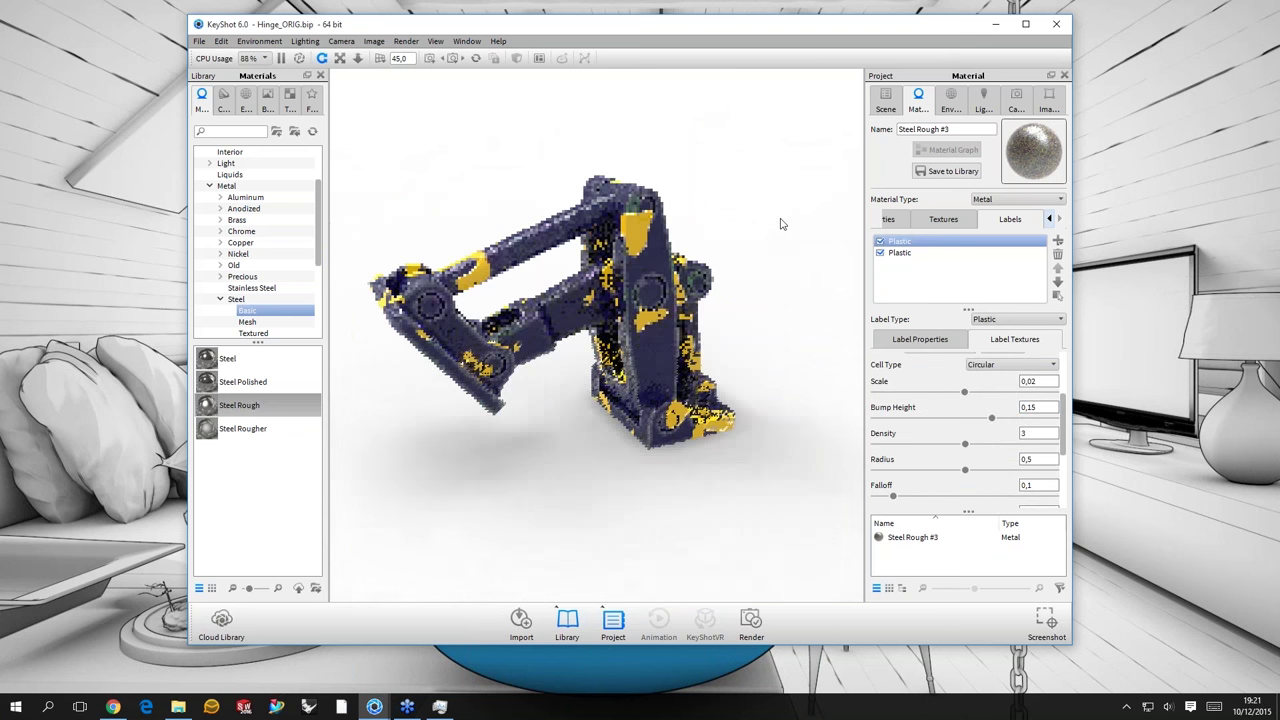
# - Apply the Light Tent Black Open 3 2k environment at rotation 115,5, then open the hinge's Steel Rough #3 material
pyautogui.click(950, 100)
pyautogui.moveTo(590, 335); pyautogui.dragTo(626, 328)
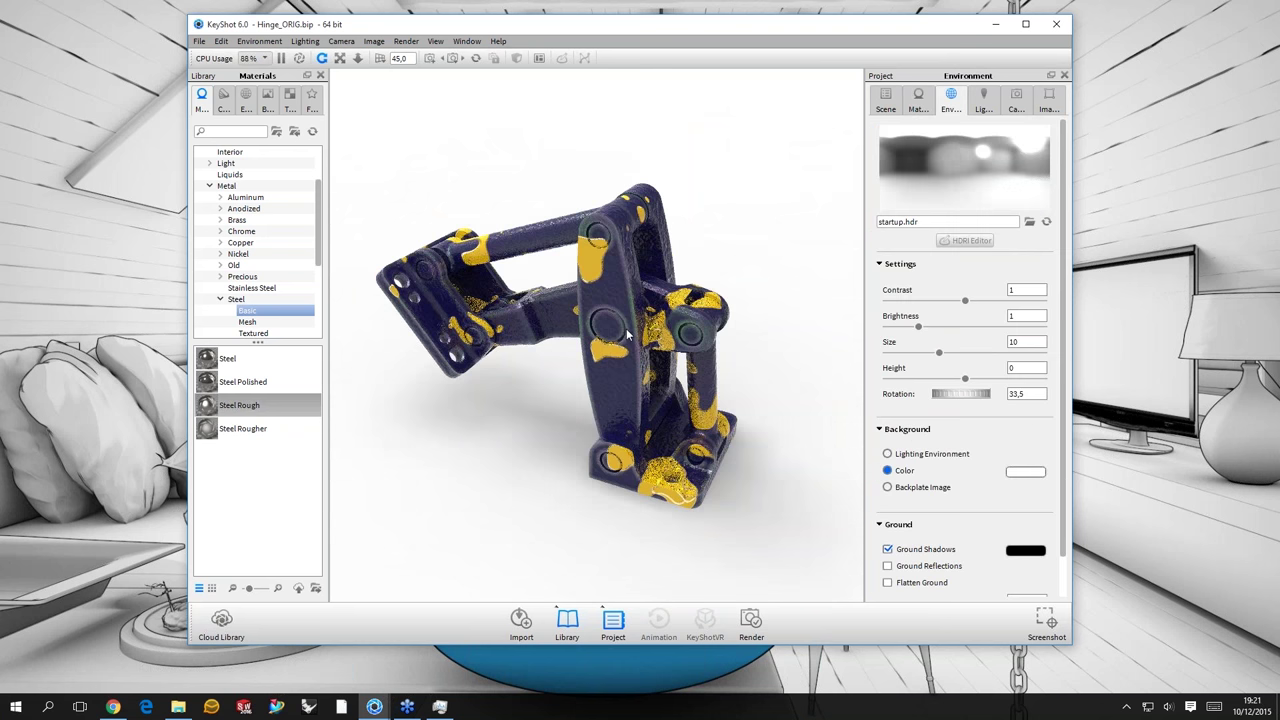
pyautogui.moveTo(577, 330); pyautogui.dragTo(381, 232)
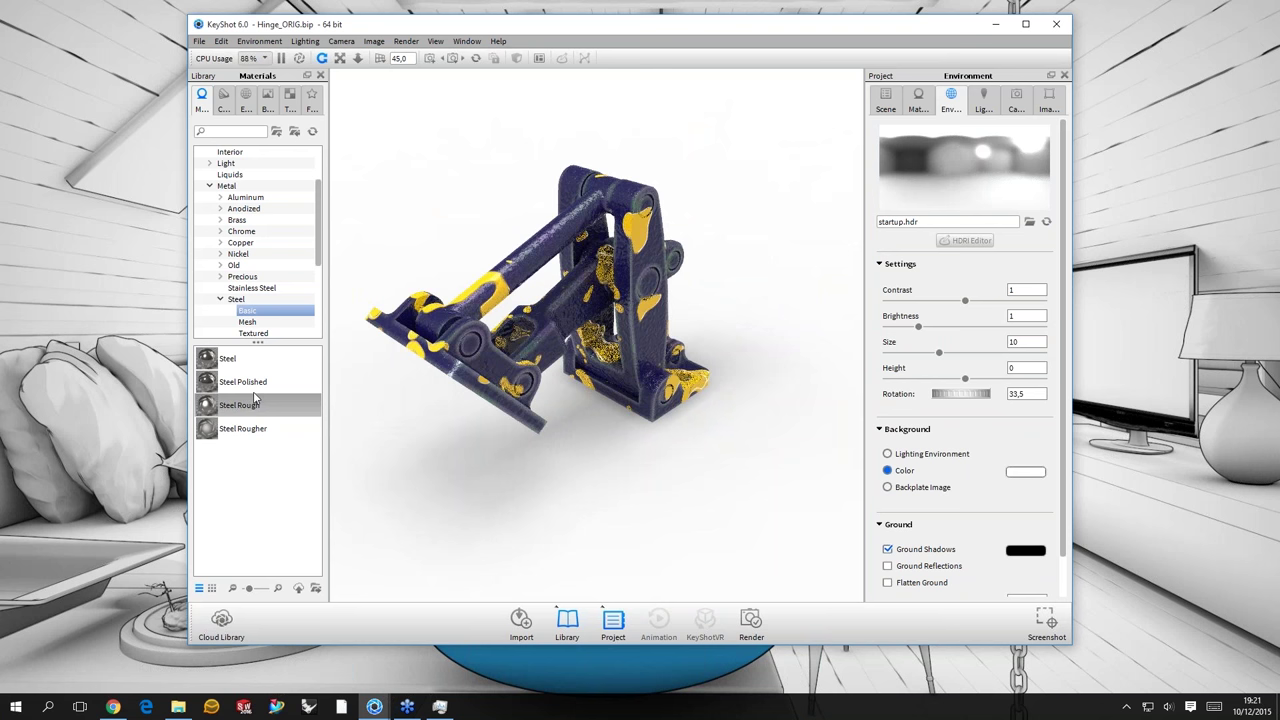
pyautogui.press('e')
pyautogui.scroll(-5, 210, 462)
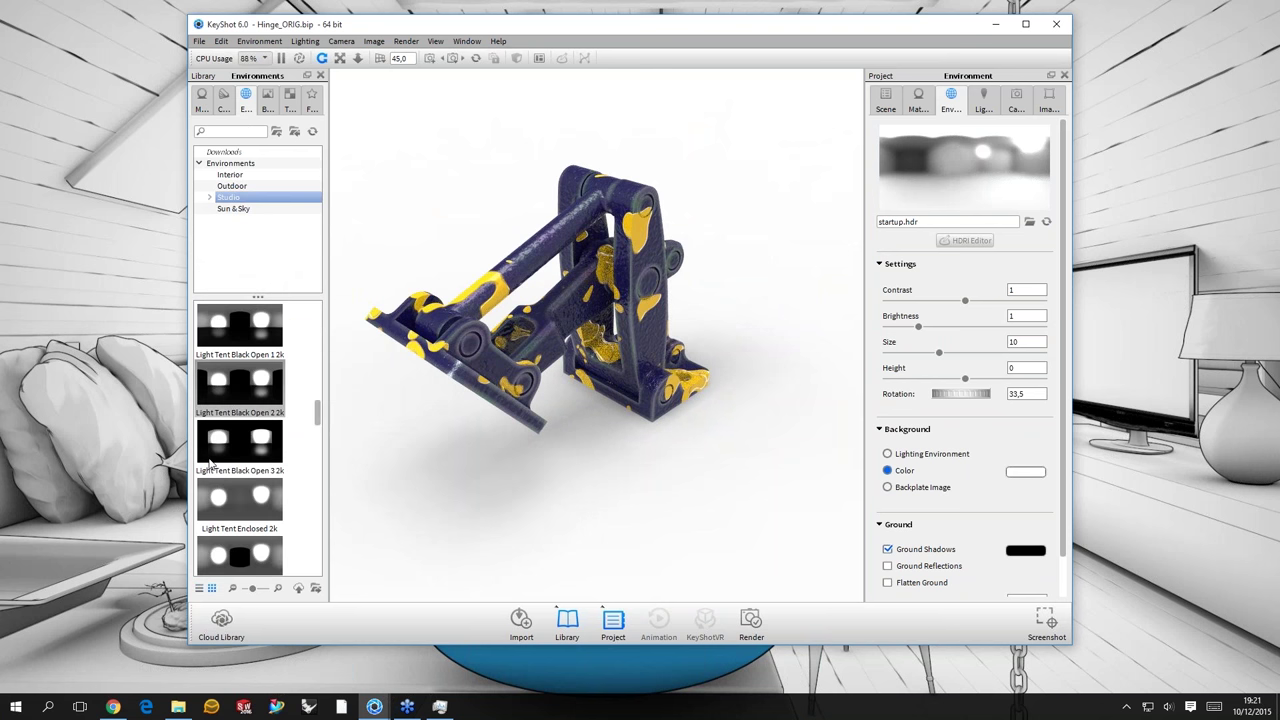
pyautogui.moveTo(210, 462); pyautogui.dragTo(676, 362)
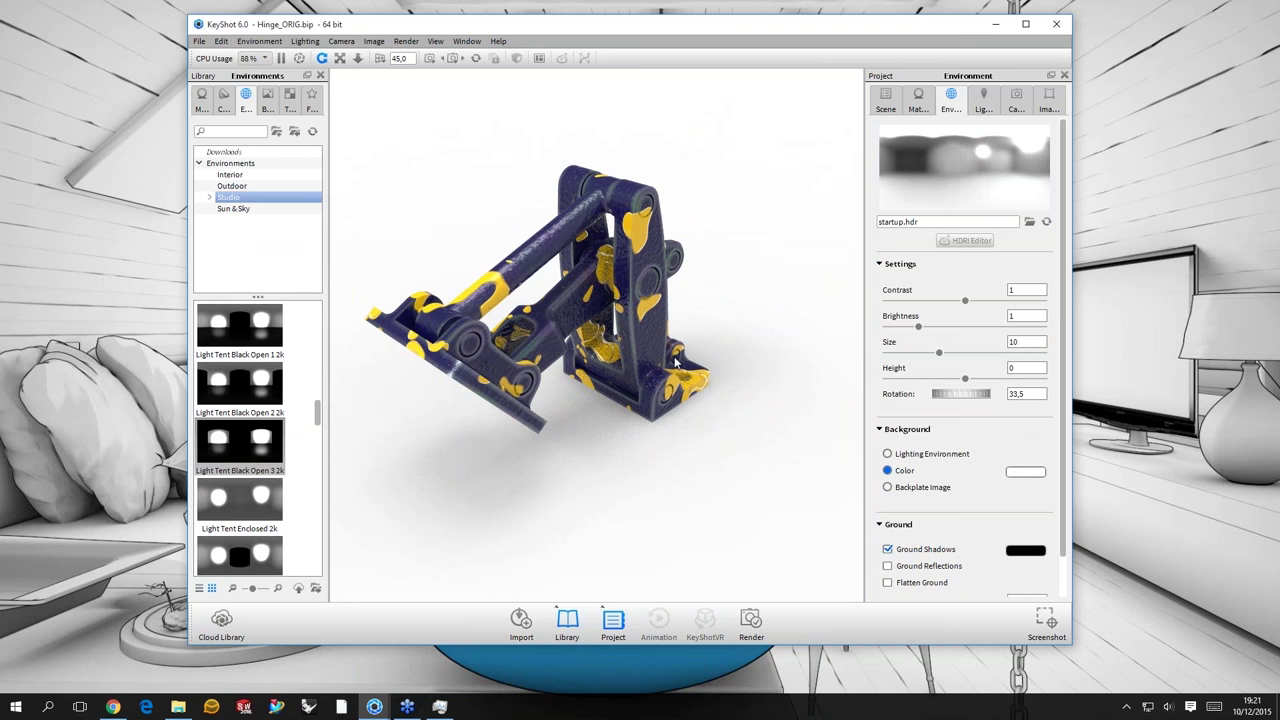
pyautogui.keyDown('ctrl'); pyautogui.moveTo(757, 318); pyautogui.dragTo(767, 294); pyautogui.keyUp('ctrl')
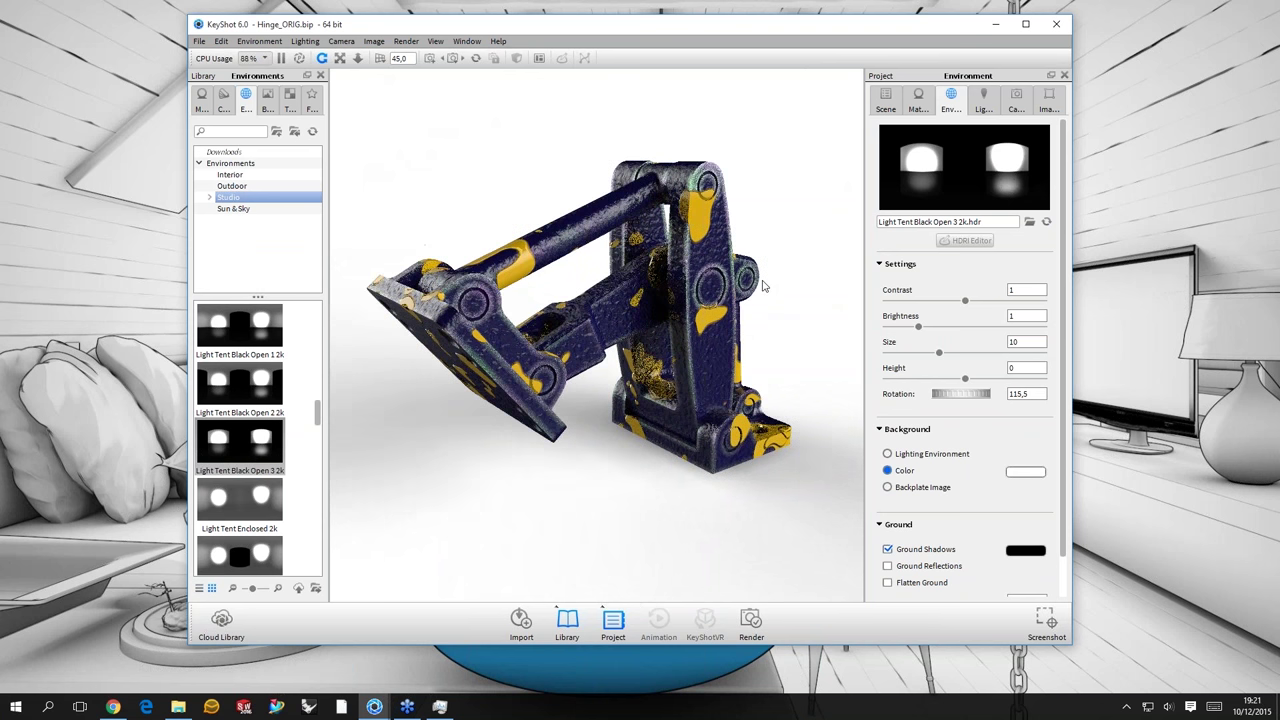
pyautogui.moveTo(748, 284); pyautogui.dragTo(720, 250)
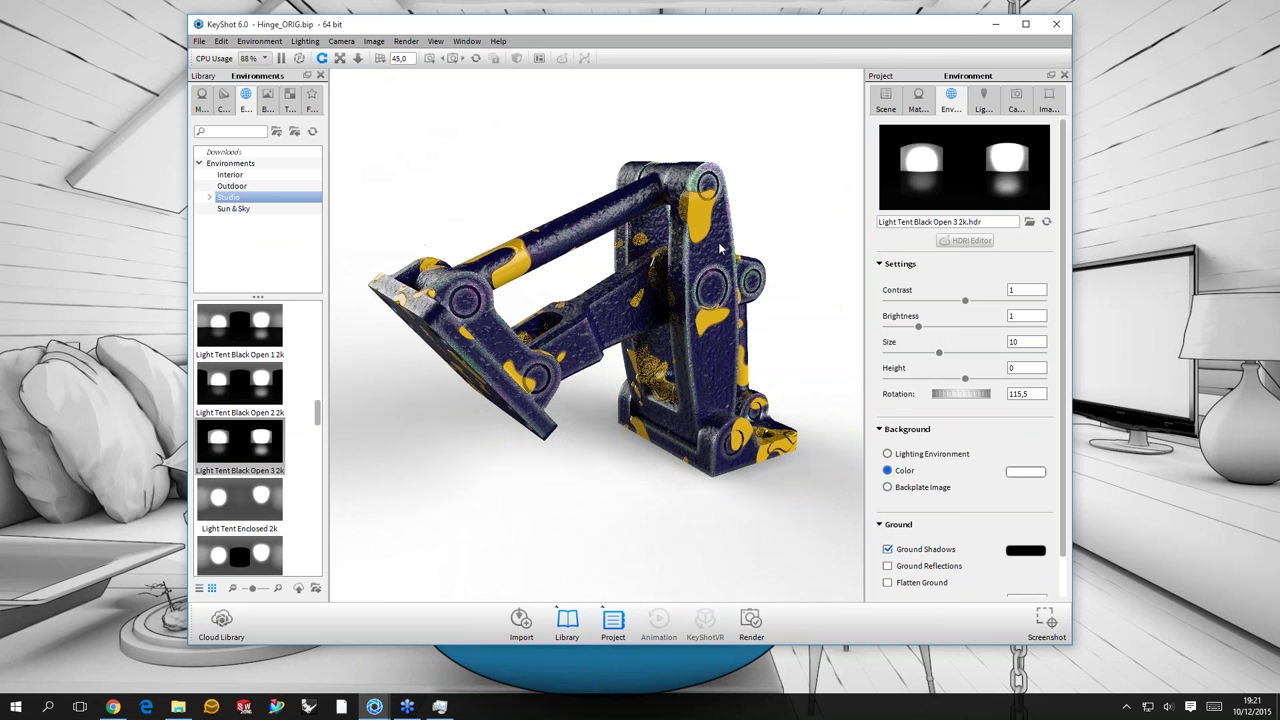
pyautogui.doubleClick(720, 250)
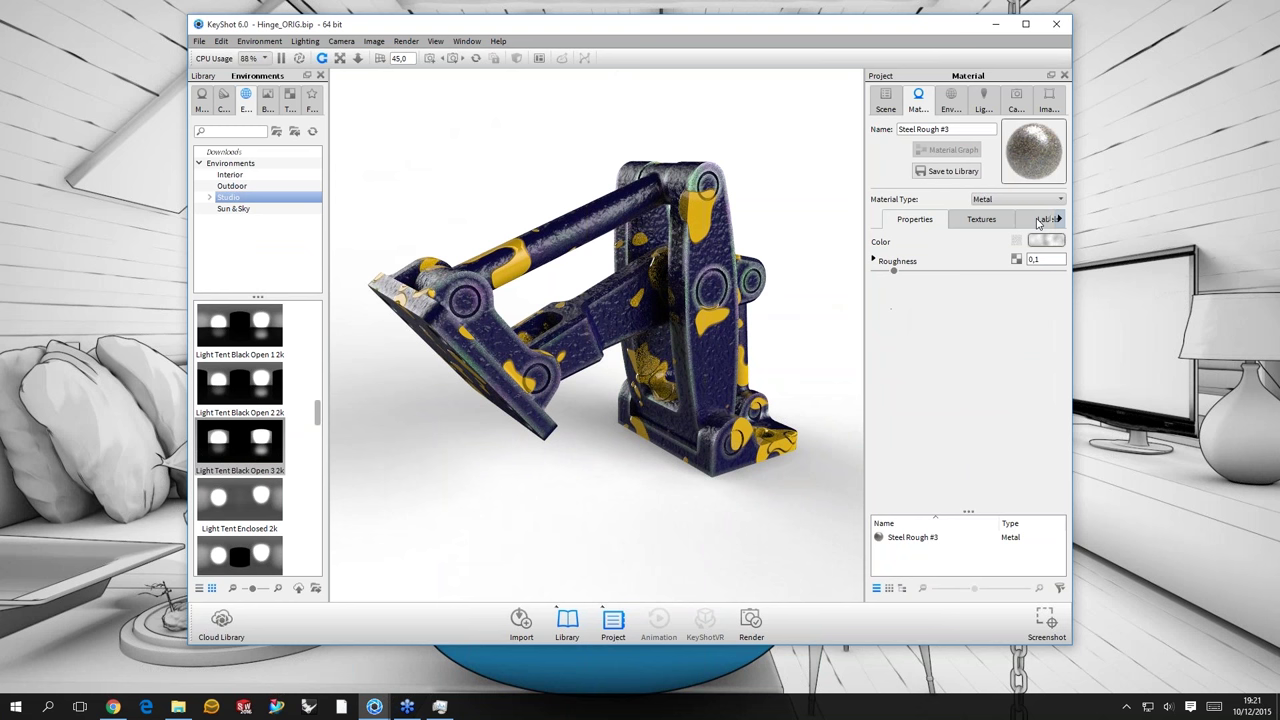
# - Apply a Noise (Fractal) texture to the first Plastic label's Diffuse
pyautogui.click(900, 242)
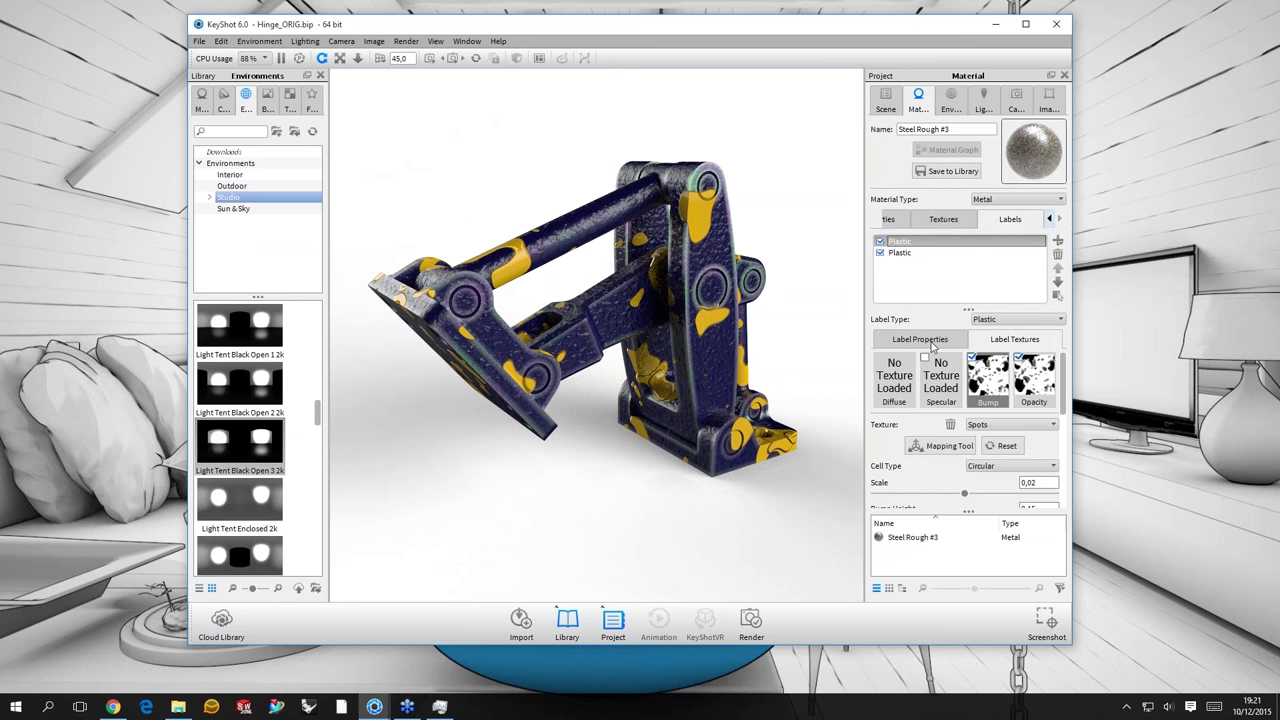
pyautogui.click(922, 340)
pyautogui.click(1016, 363)
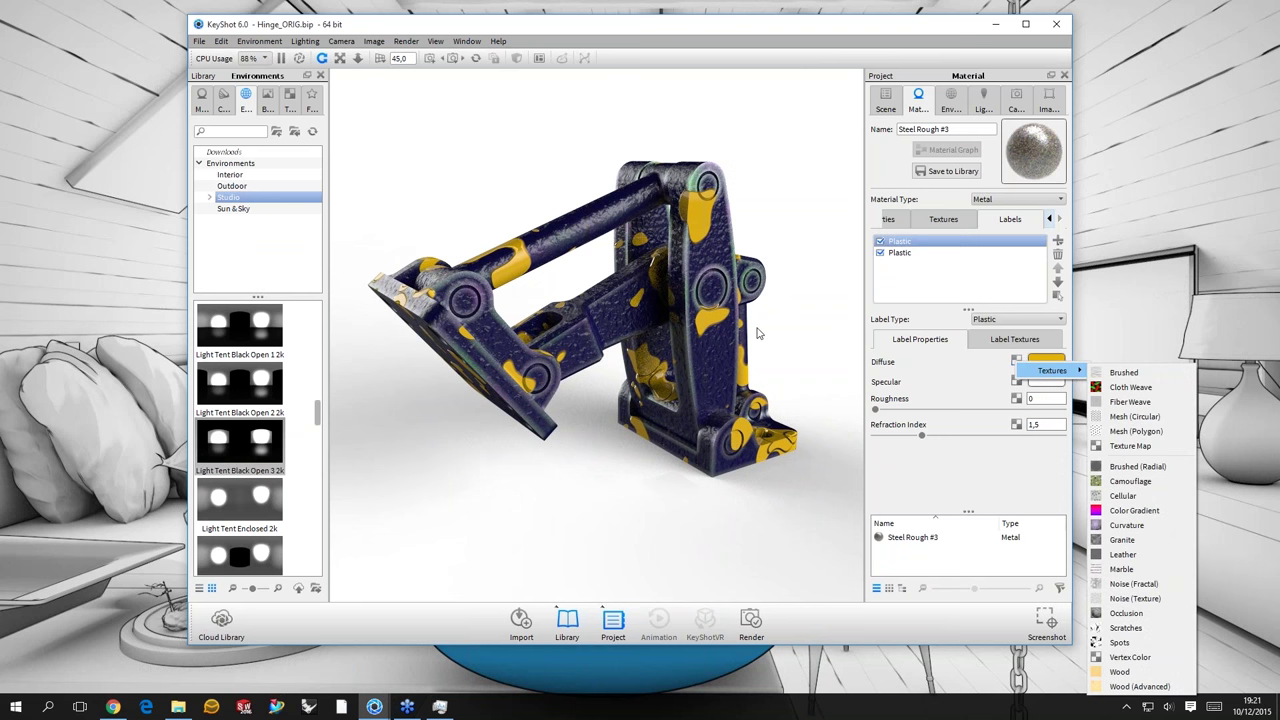
pyautogui.moveTo(757, 333); pyautogui.dragTo(987, 400)
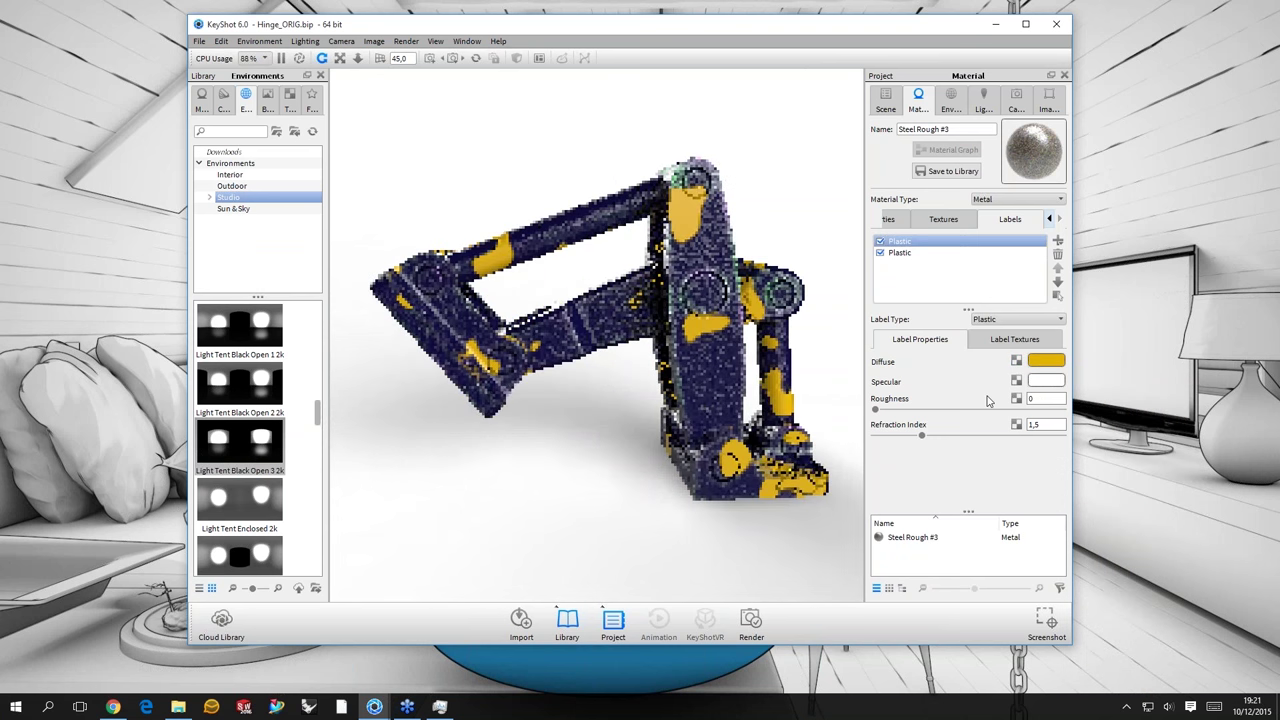
pyautogui.click(1016, 361)
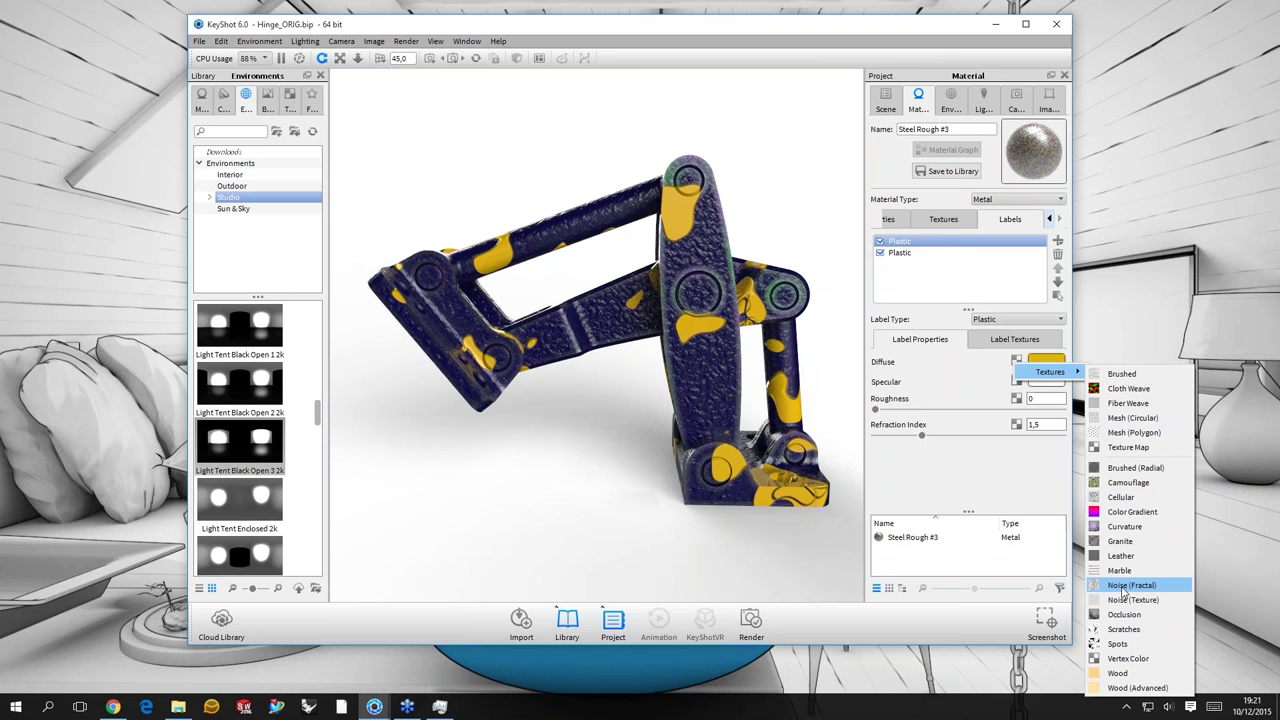
pyautogui.click(1124, 586)
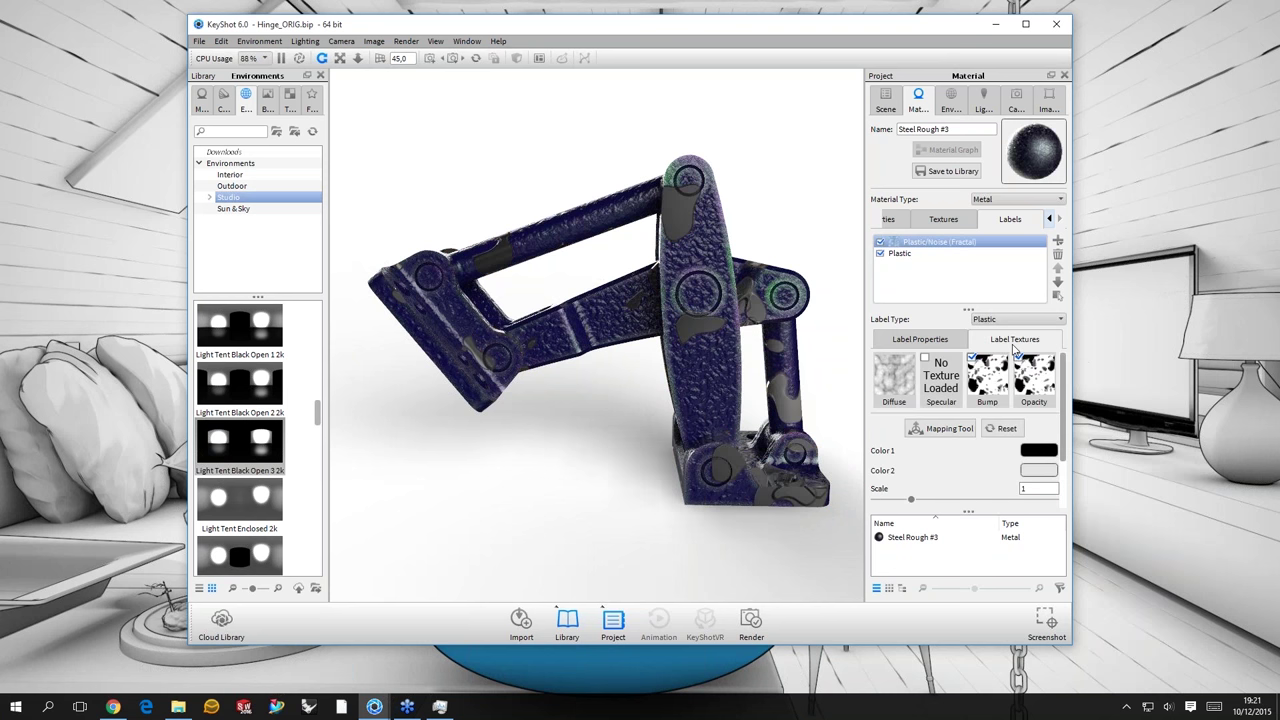
# - Set the noise Color 1 to green and Color 2 to orange
pyautogui.click(1038, 450)
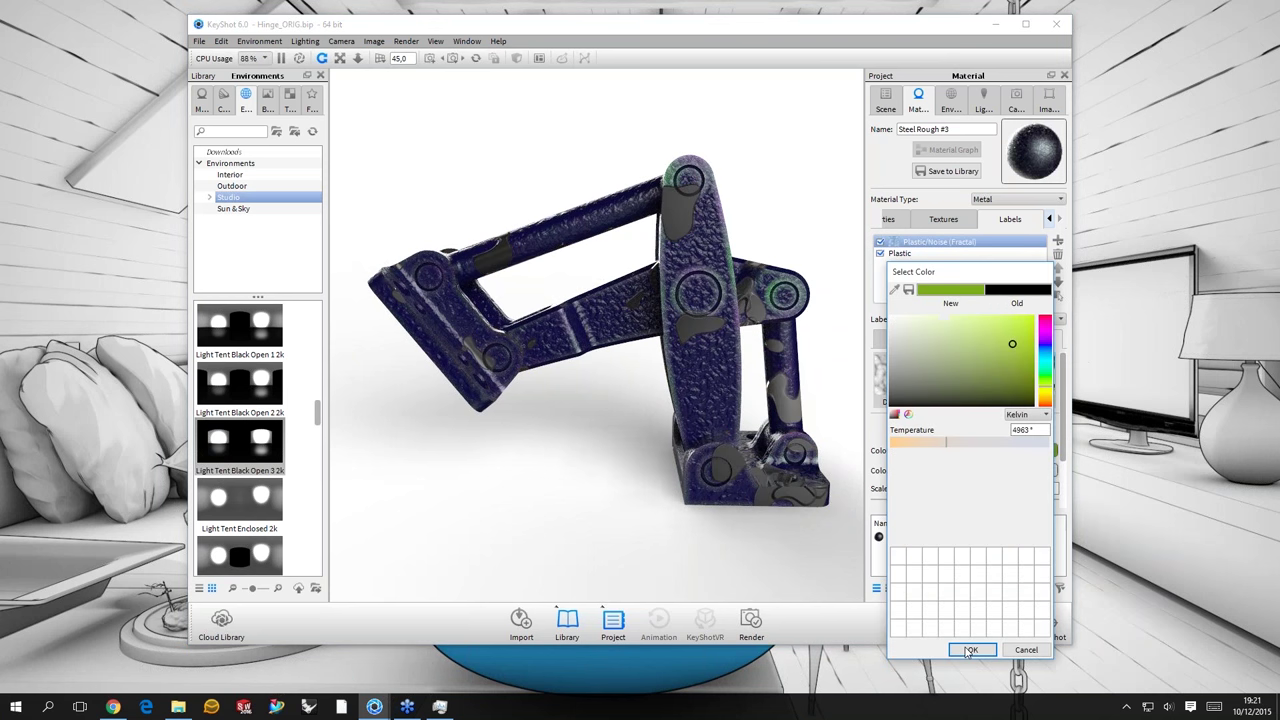
pyautogui.click(969, 650)
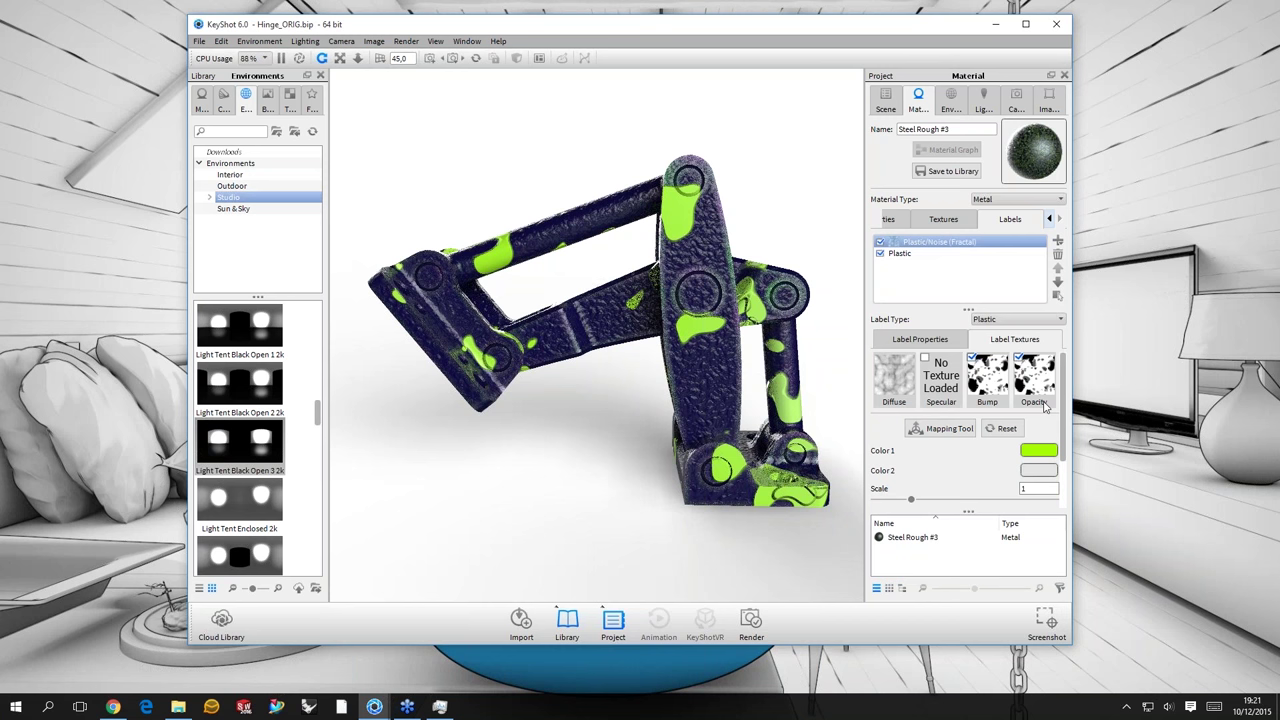
pyautogui.click(1038, 470)
pyautogui.click(1031, 349)
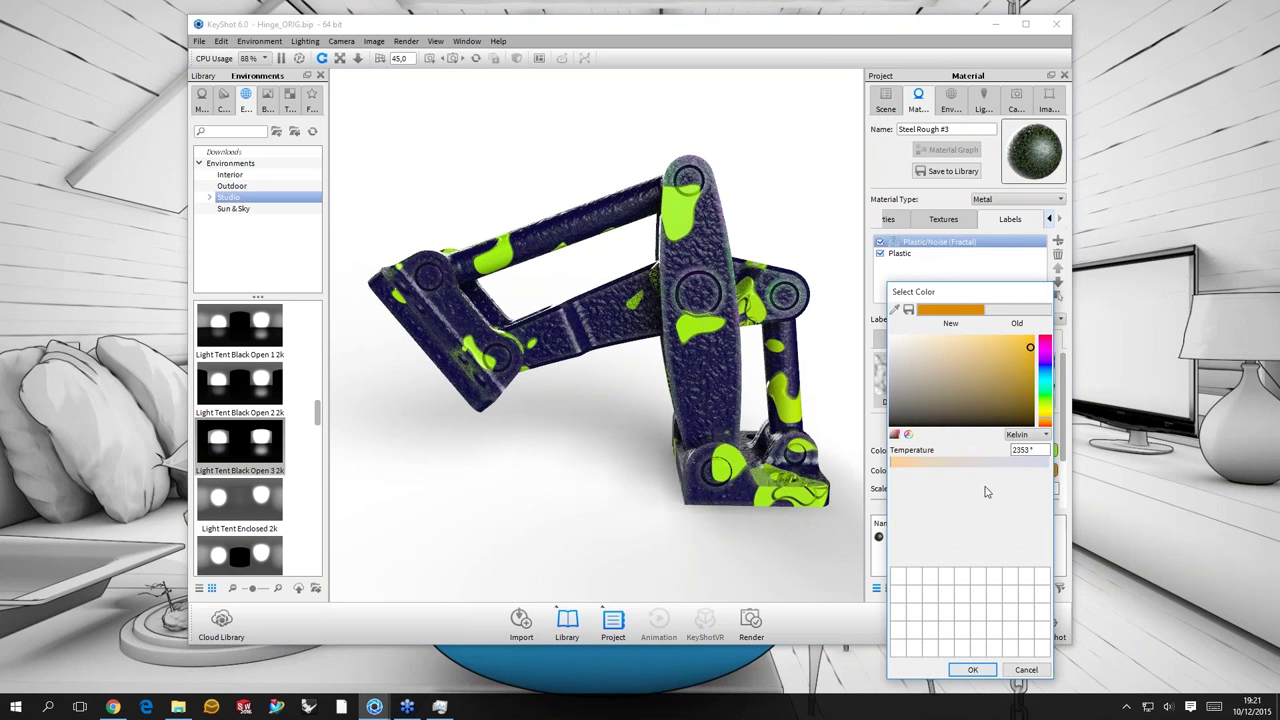
pyautogui.press('Return')
# - Set the noise Scale to 0,1
pyautogui.write('0,1')
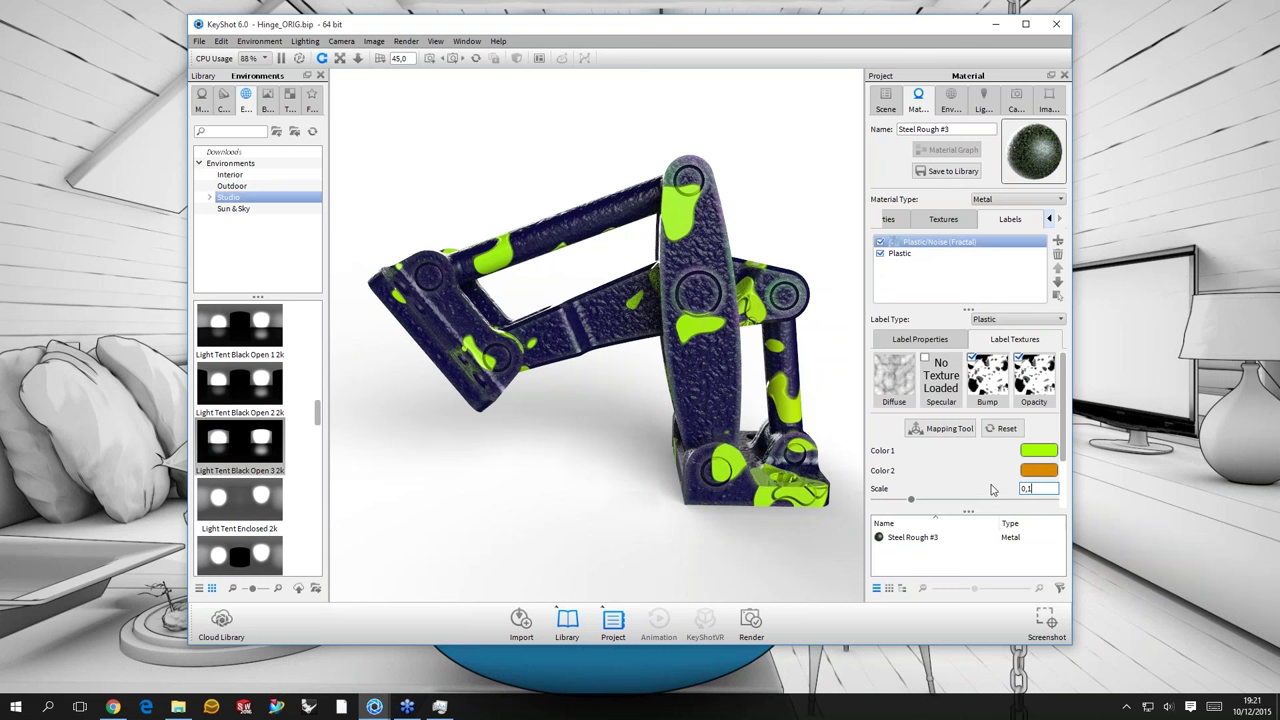
pyautogui.press('Return')
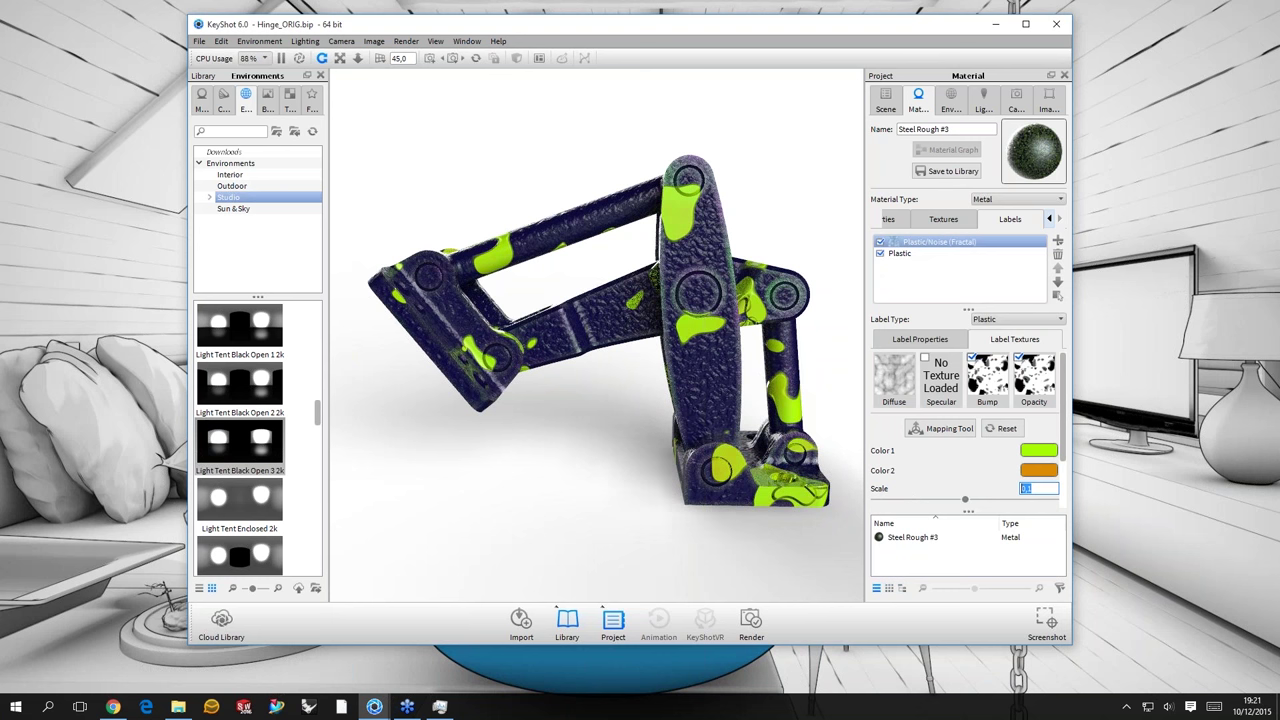
pyautogui.write('0,001')
pyautogui.press('Return')
pyautogui.click(1045, 488)
pyautogui.scroll(1, 1045, 488)
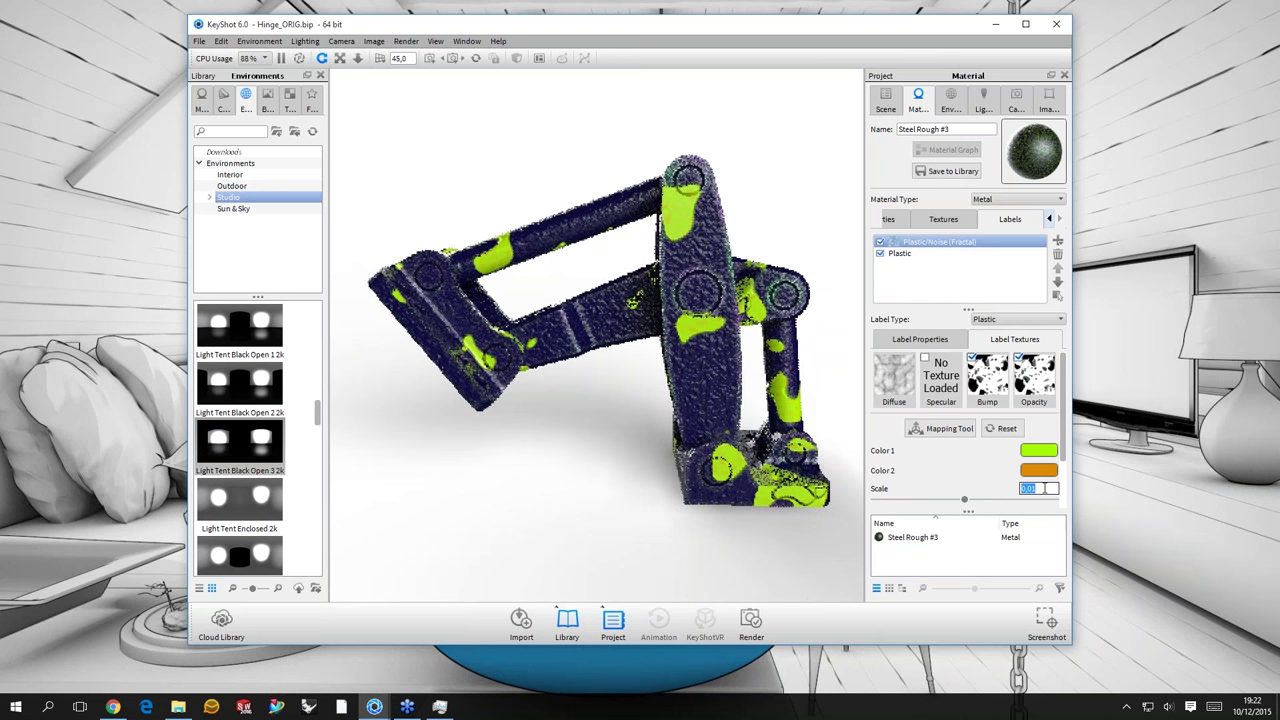
pyautogui.write('0,0')
pyautogui.press('Return')
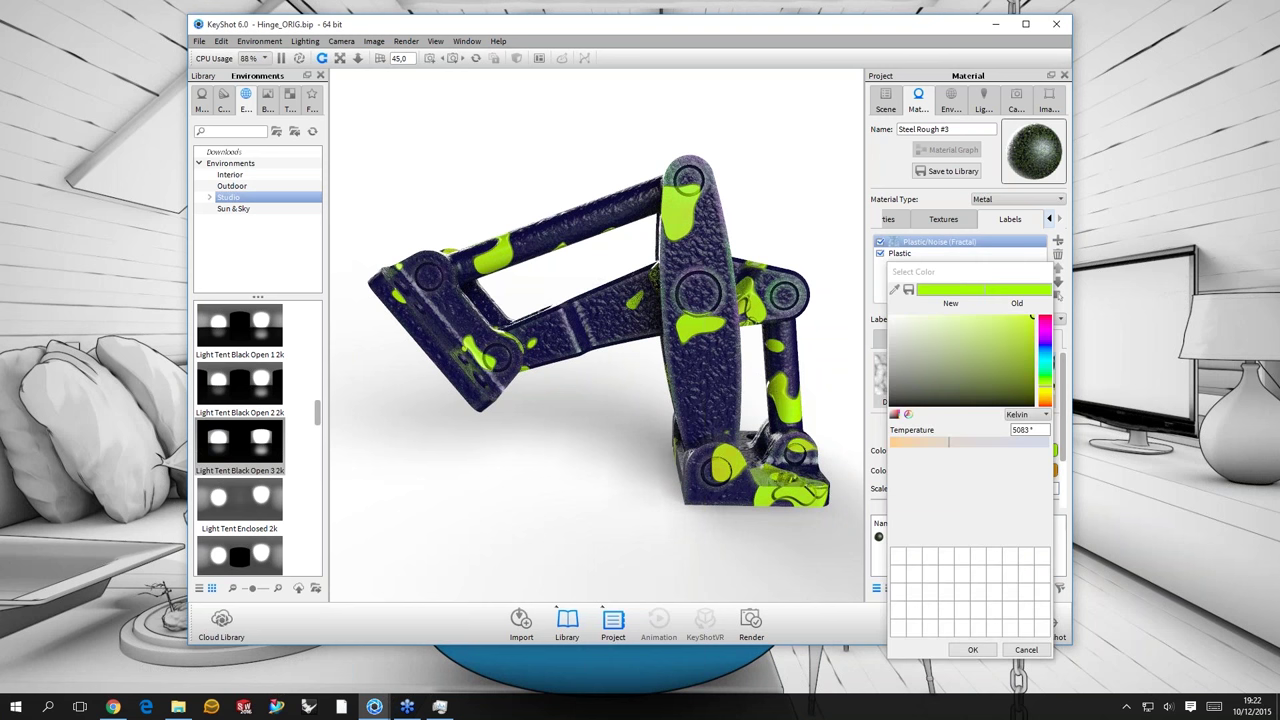
# - Change the noise Color 1 to yellow
pyautogui.click(1040, 398)
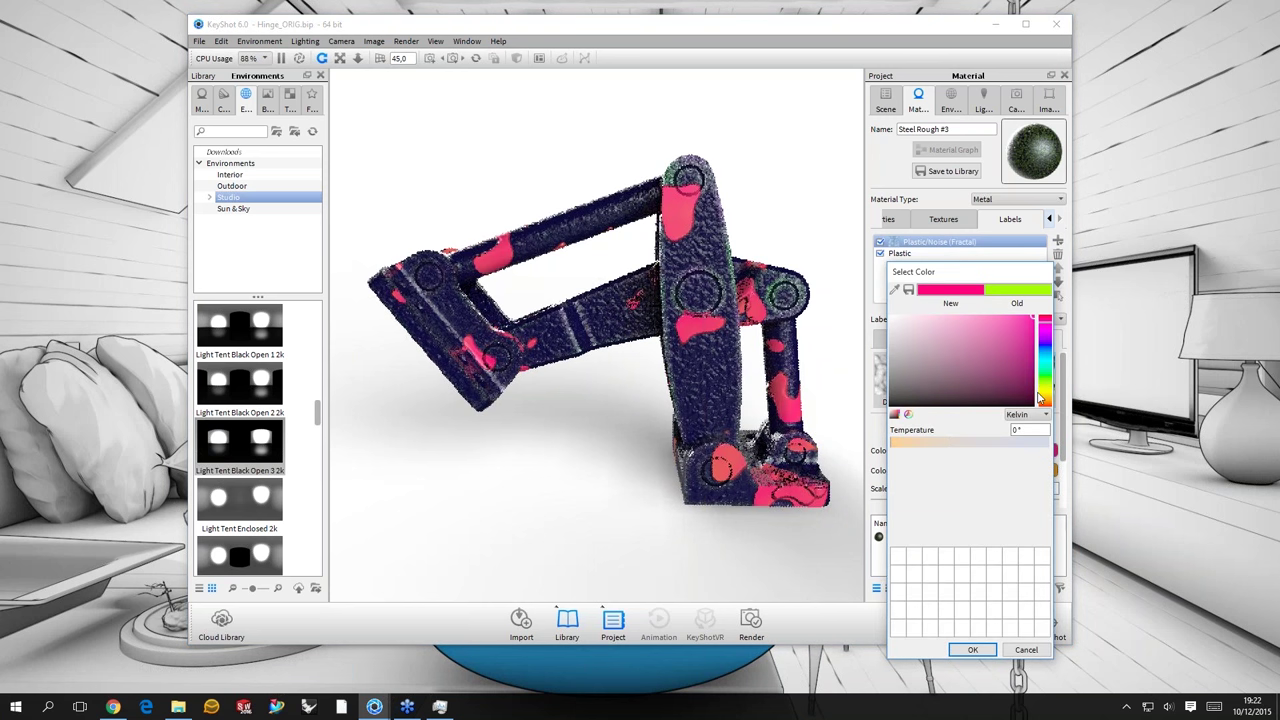
pyautogui.moveTo(1040, 398); pyautogui.dragTo(1046, 404)
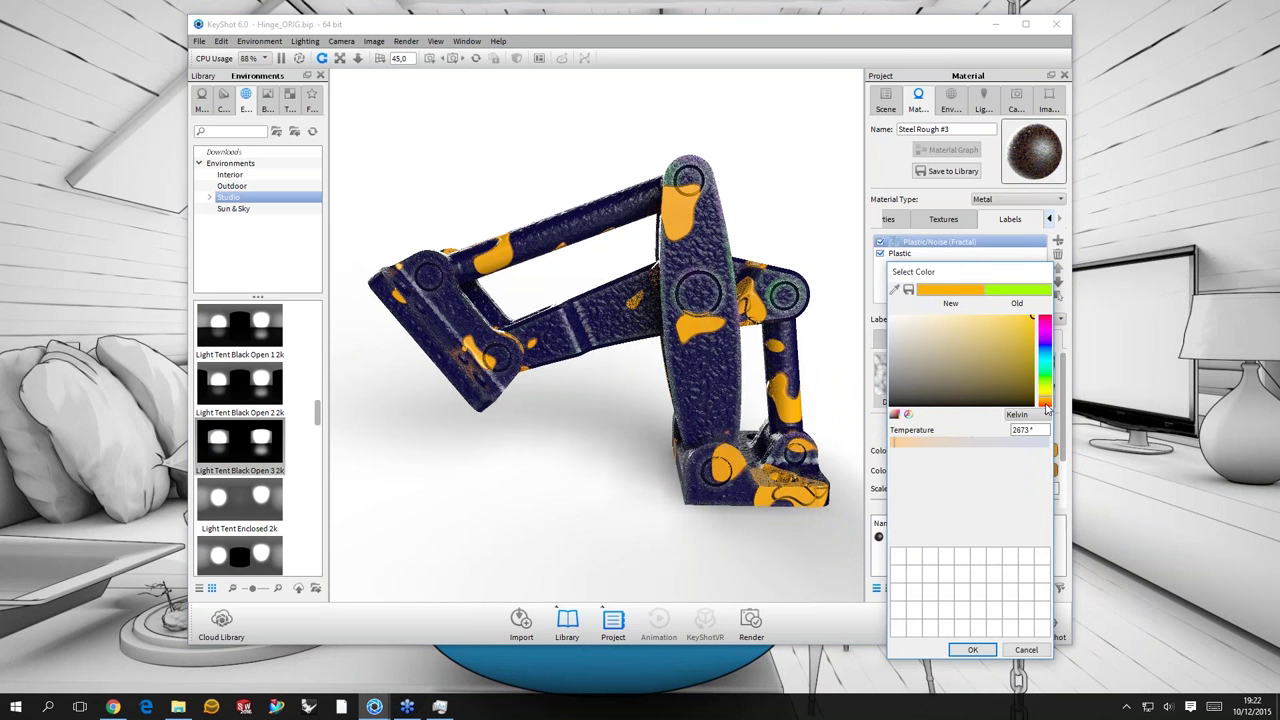
pyautogui.moveTo(1047, 408); pyautogui.dragTo(1047, 381)
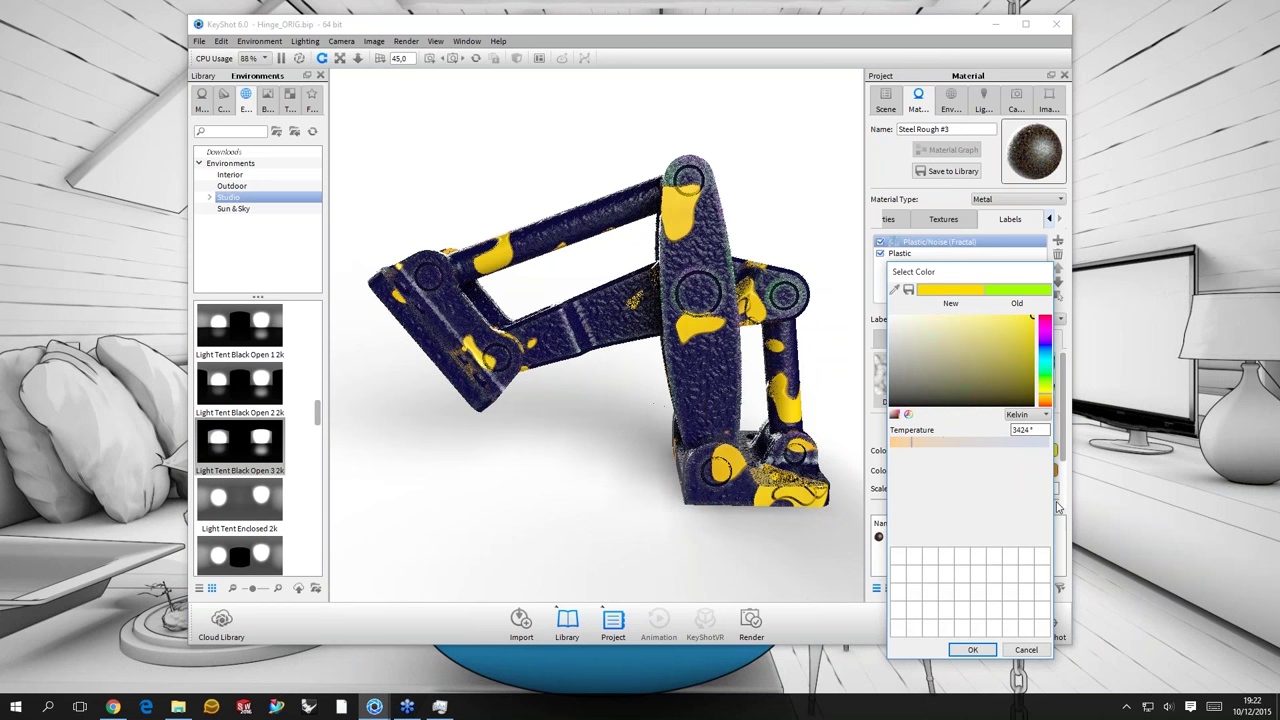
pyautogui.press('Return')
# - Set the noise Fall-off to 0,8
pyautogui.scroll(-1, 1043, 456)
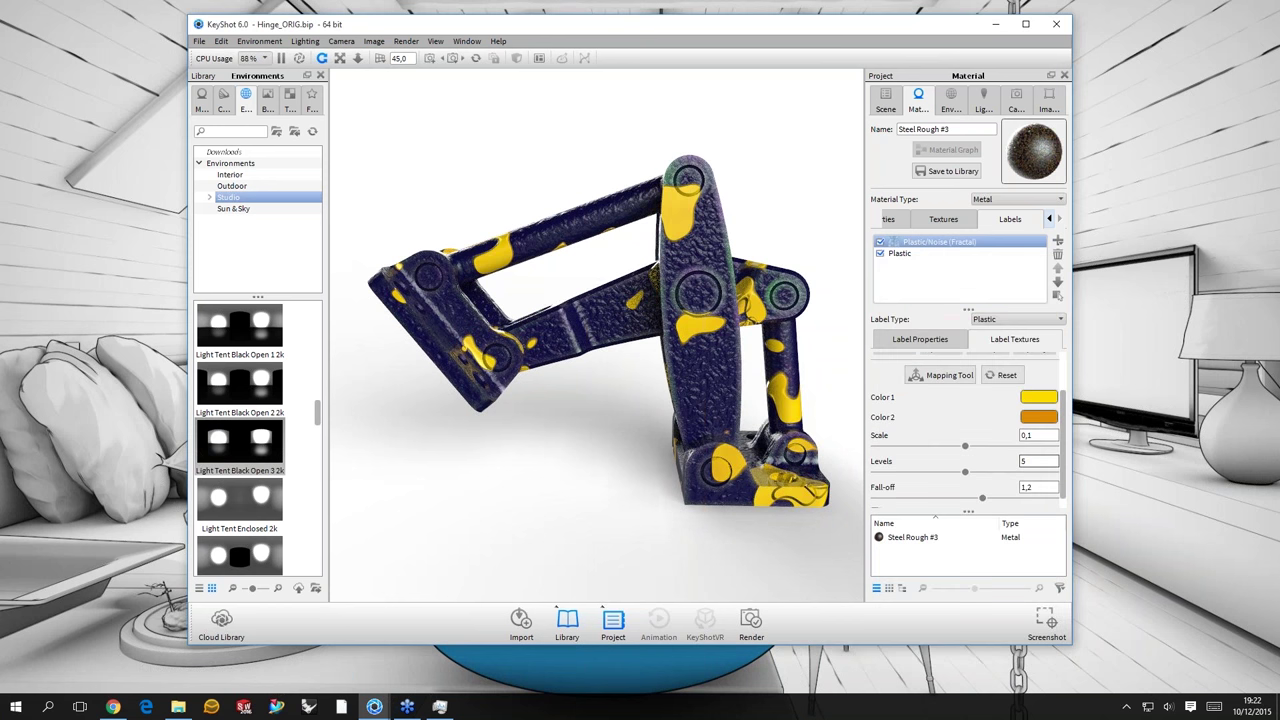
pyautogui.click(1035, 487)
pyautogui.press('BackSpace')
pyautogui.write('5')
pyautogui.press('Return')
pyautogui.write('0,8')
pyautogui.press('Return')
# - Pick red-orange for the noise Color 2
pyautogui.scroll(2, 676, 187)
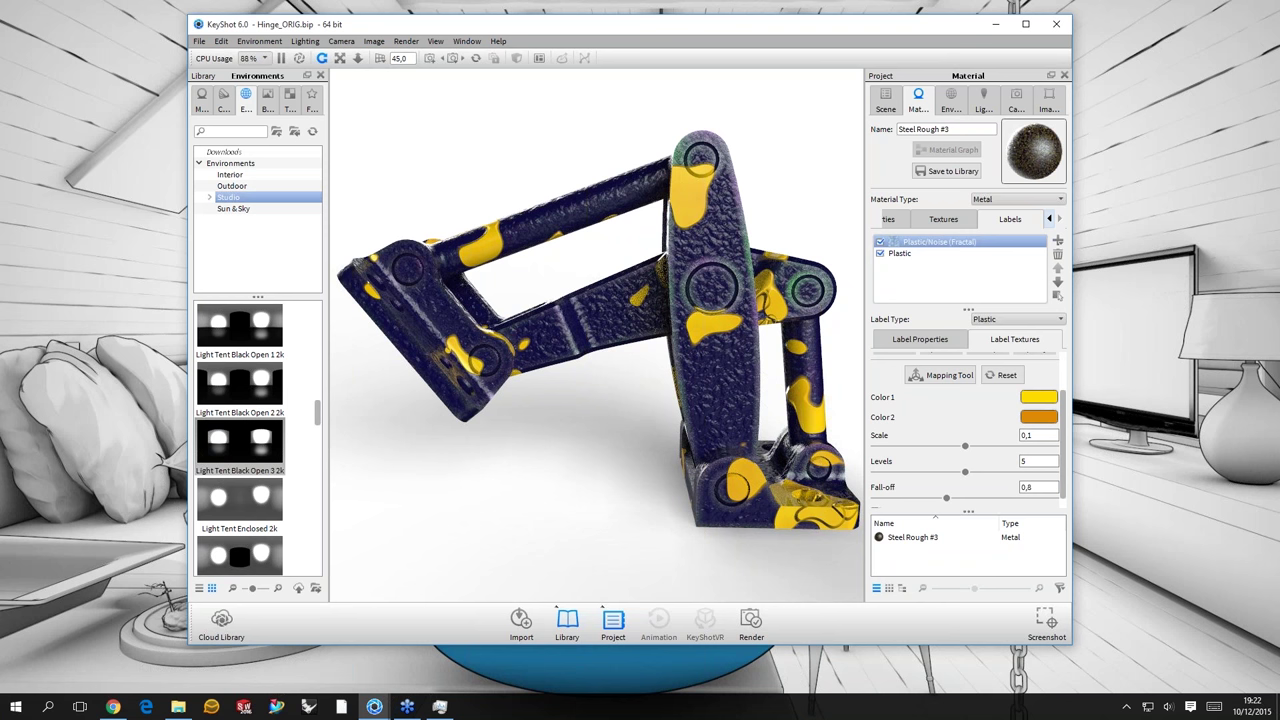
pyautogui.click(1038, 416)
pyautogui.click(1044, 418)
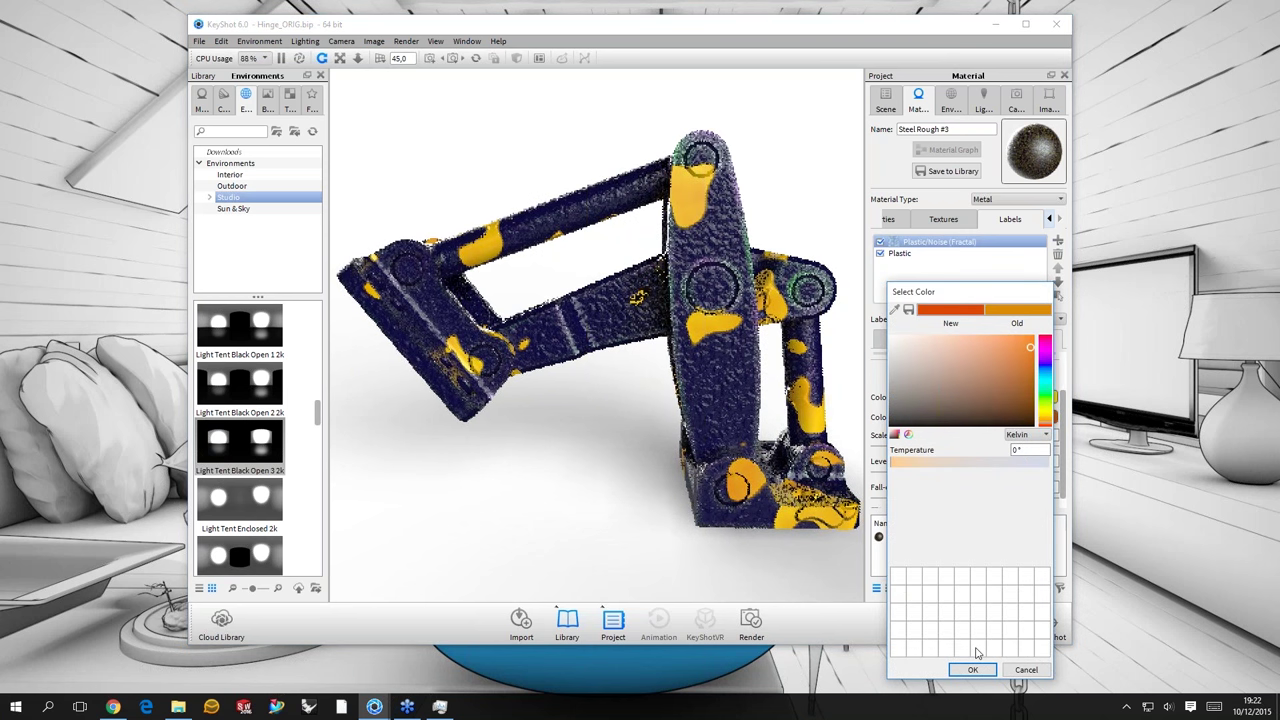
# - Confirm red-orange as Color 2, orbit the hinge to a new angle, and pause real-time rendering
pyautogui.click(576, 336)
pyautogui.scroll(-5, 632, 401)
pyautogui.moveTo(632, 401); pyautogui.dragTo(588, 317)
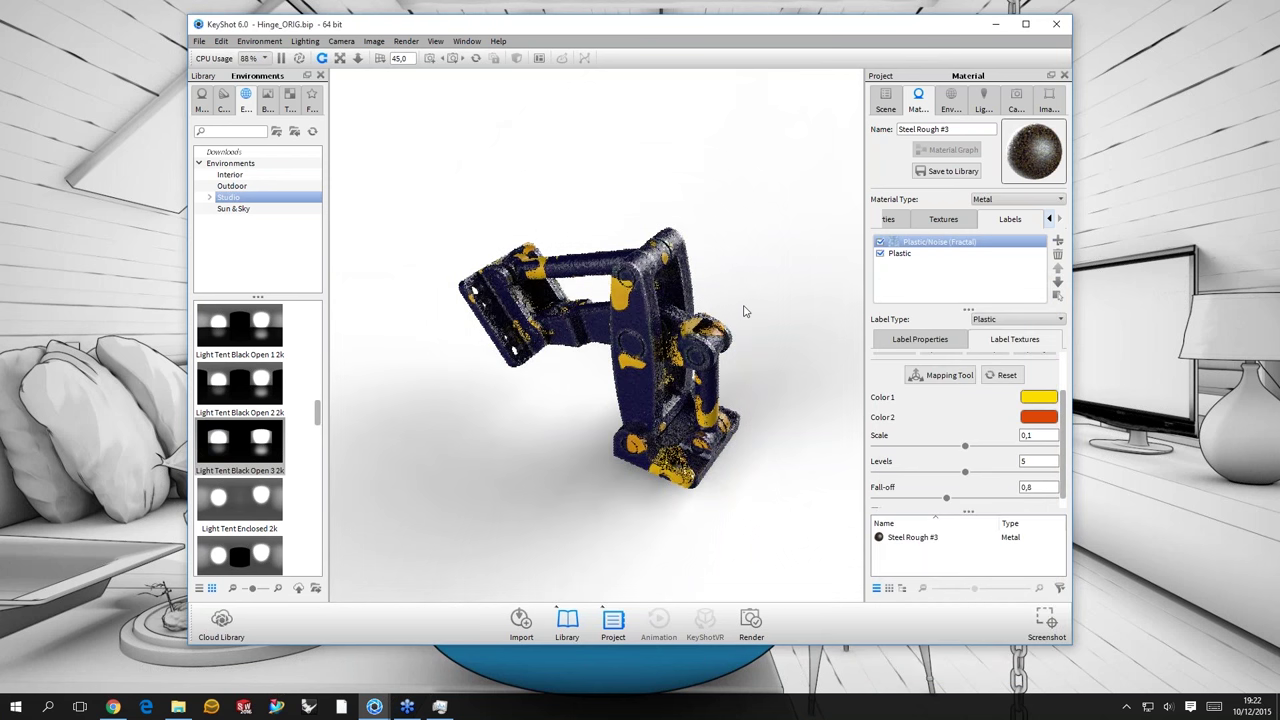
pyautogui.scroll(3, 770, 283)
pyautogui.moveTo(770, 283); pyautogui.dragTo(741, 264)
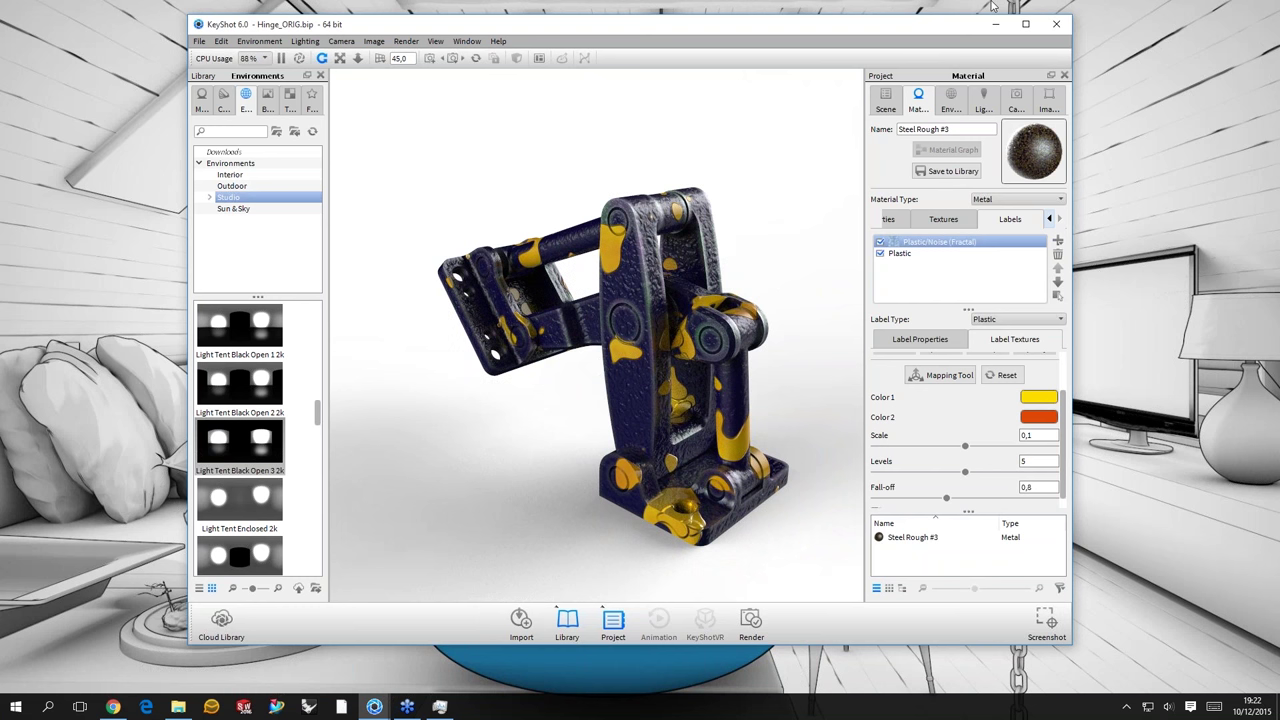
pyautogui.hotkey('shift', 'p')
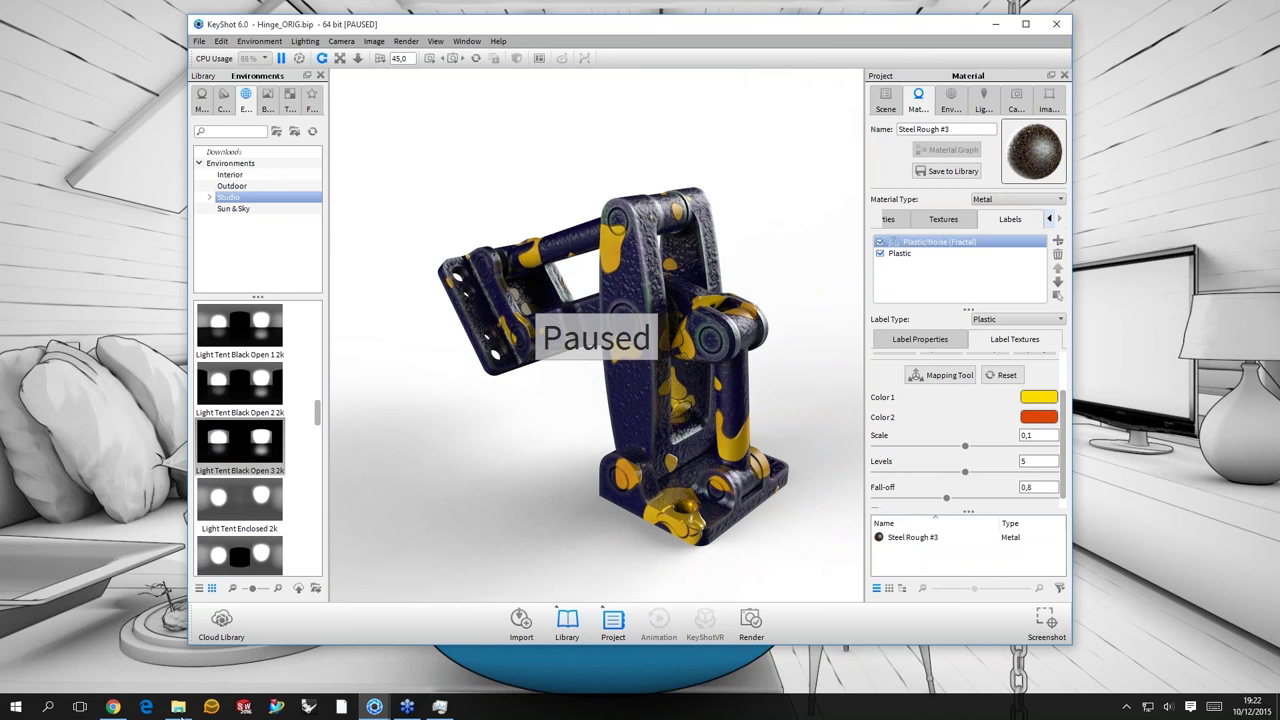
# - Open Toon-house2.bip from the Material-Control Scenes > Toon folder in File Explorer
pyautogui.press('super+d')
pyautogui.click(374, 706)
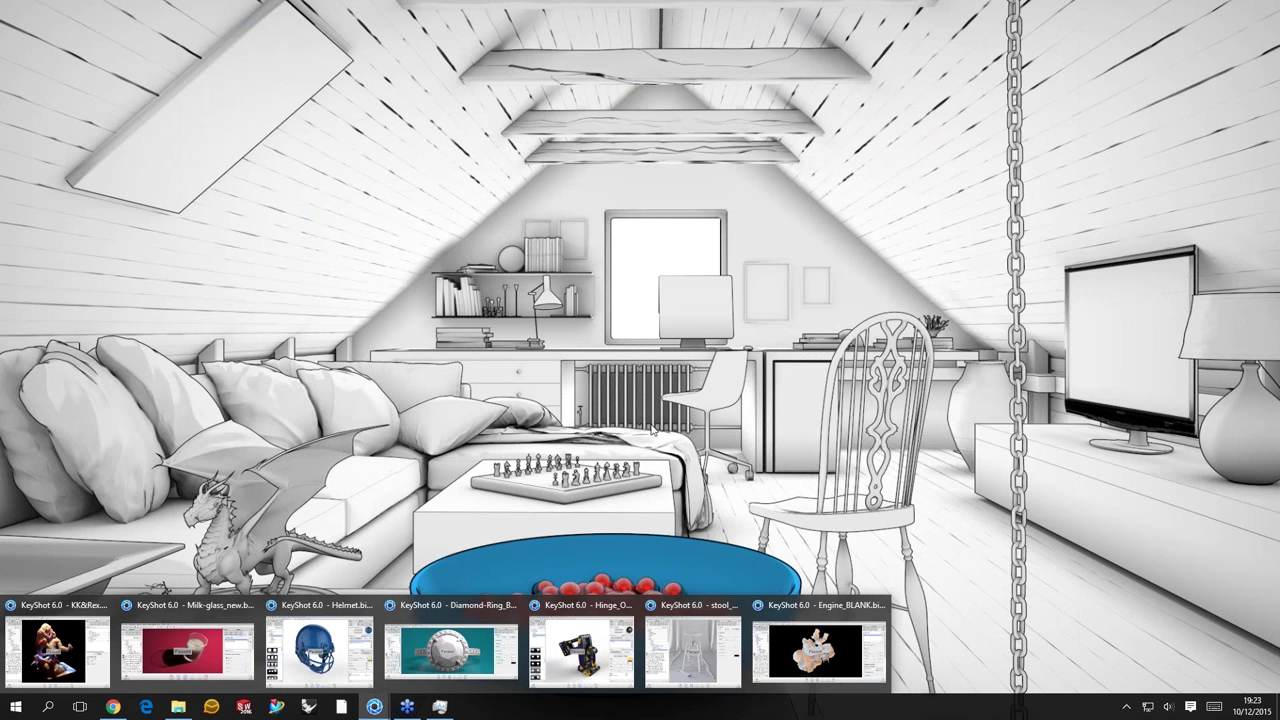
pyautogui.click(178, 706)
pyautogui.click(488, 327)
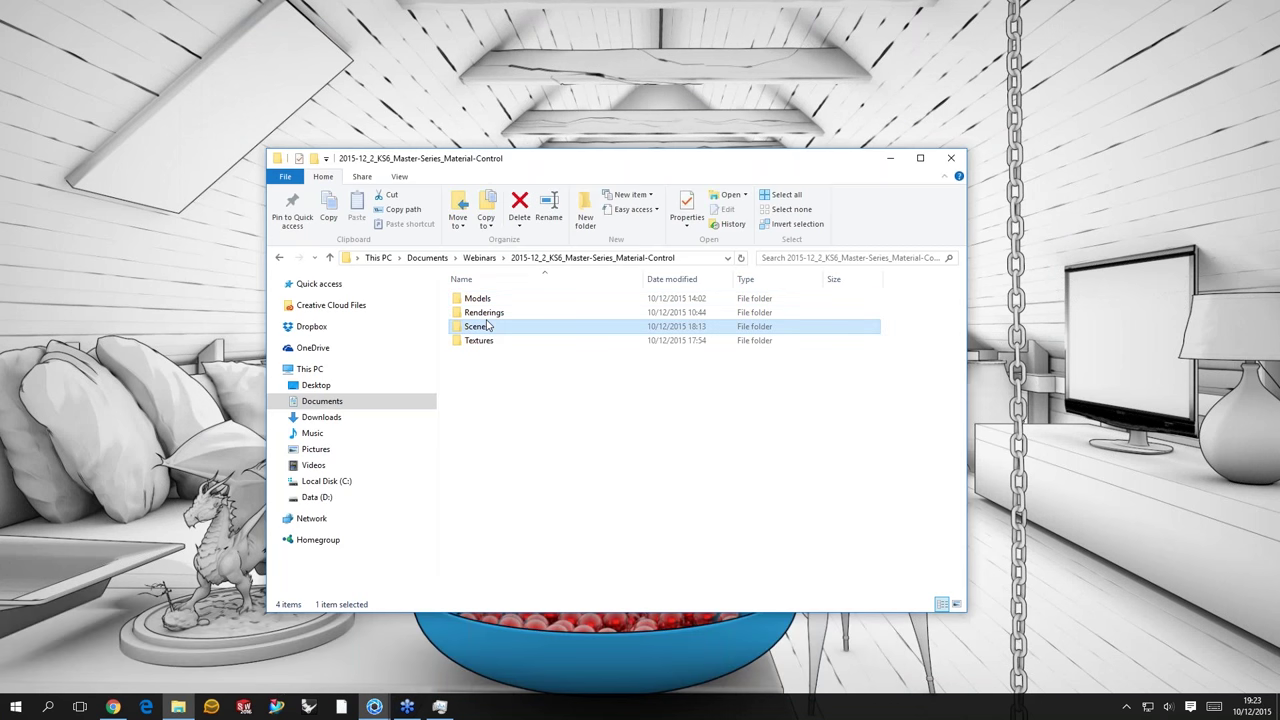
pyautogui.doubleClick(488, 327)
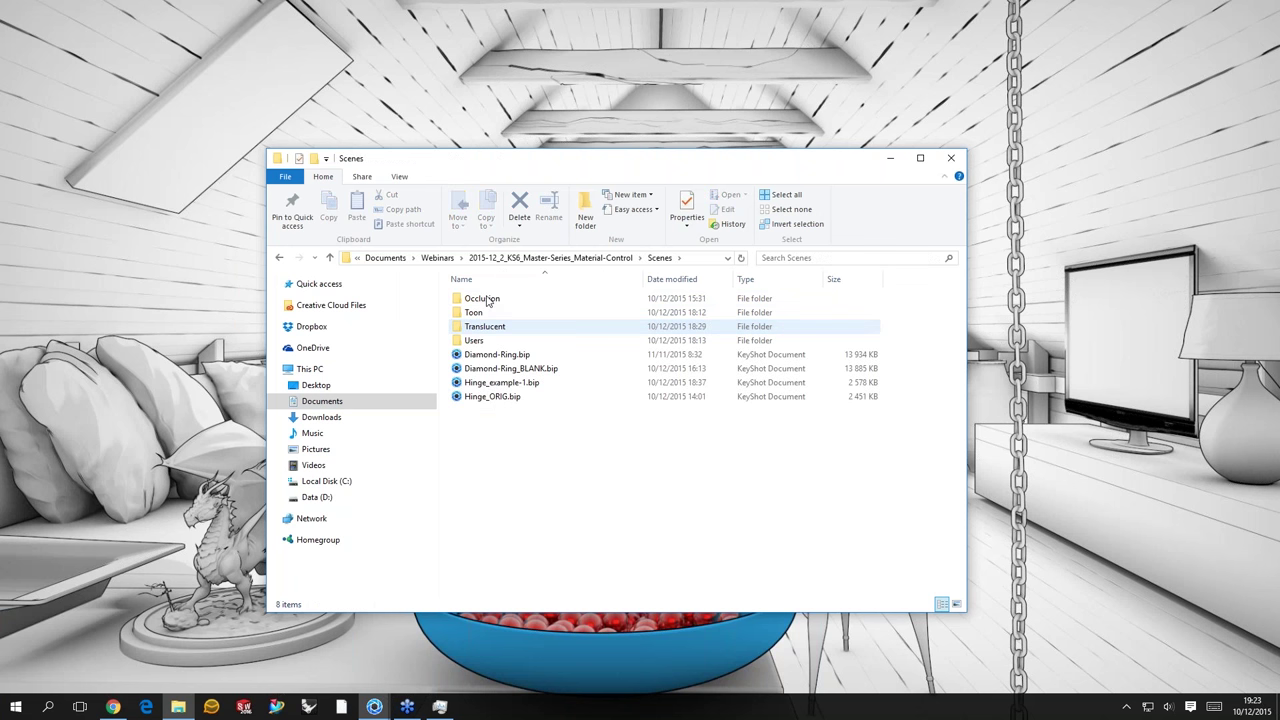
pyautogui.doubleClick(473, 312)
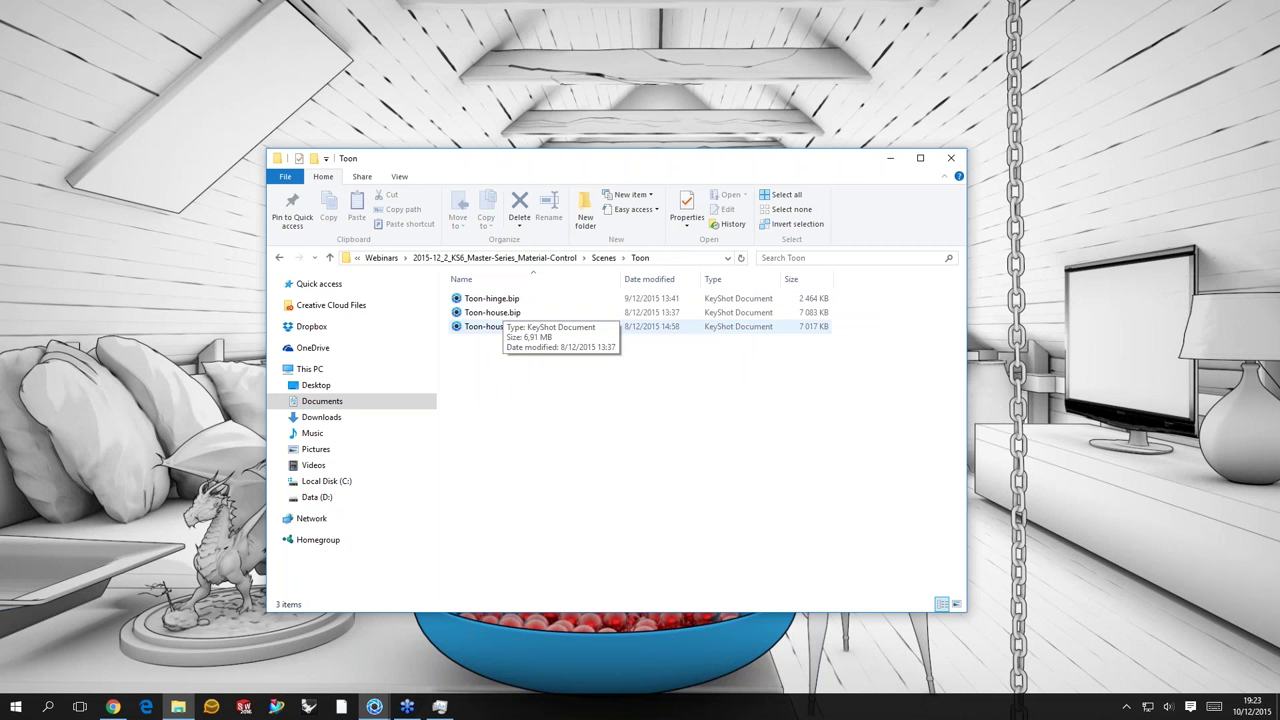
pyautogui.click(495, 326)
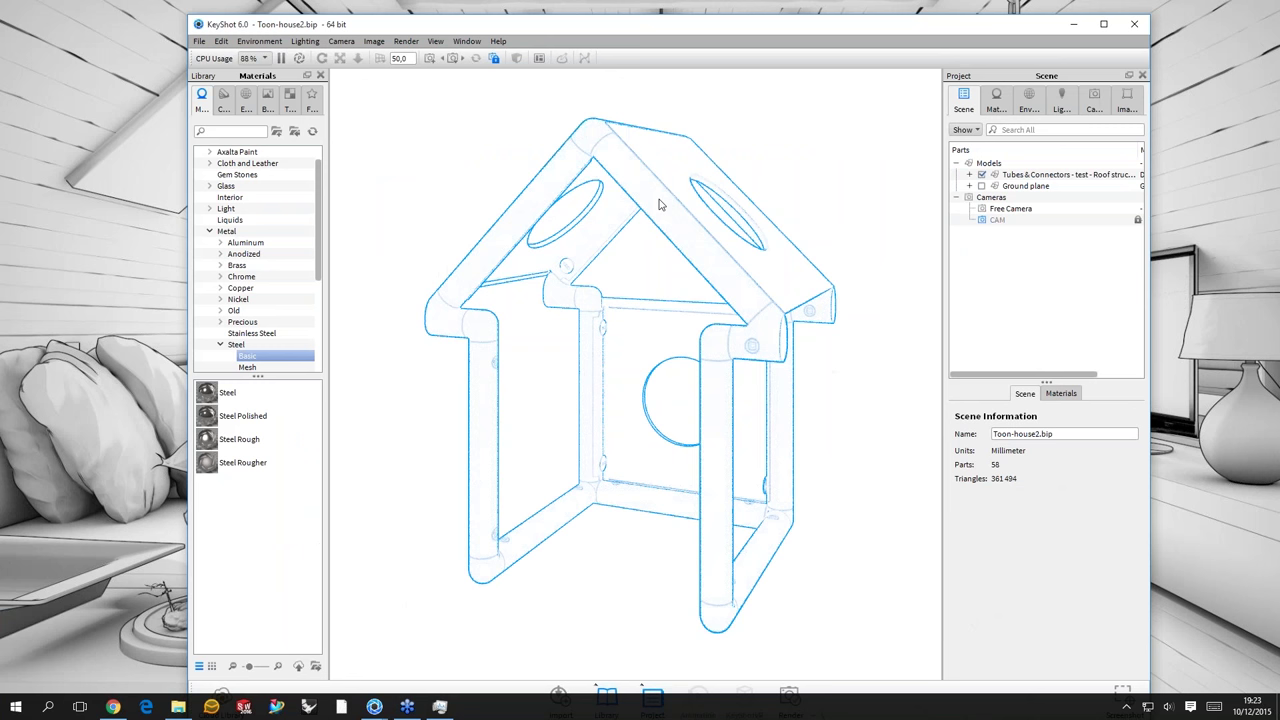
pyautogui.doubleClick(659, 204)
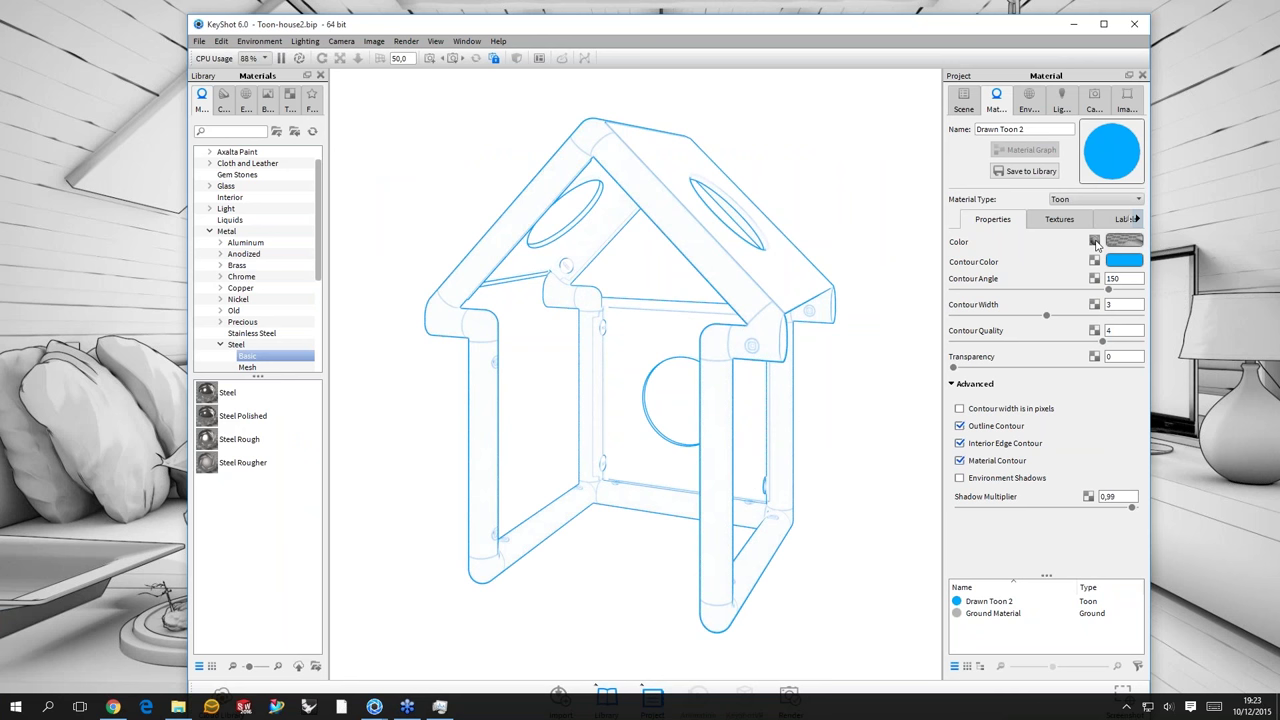
pyautogui.click(1096, 244)
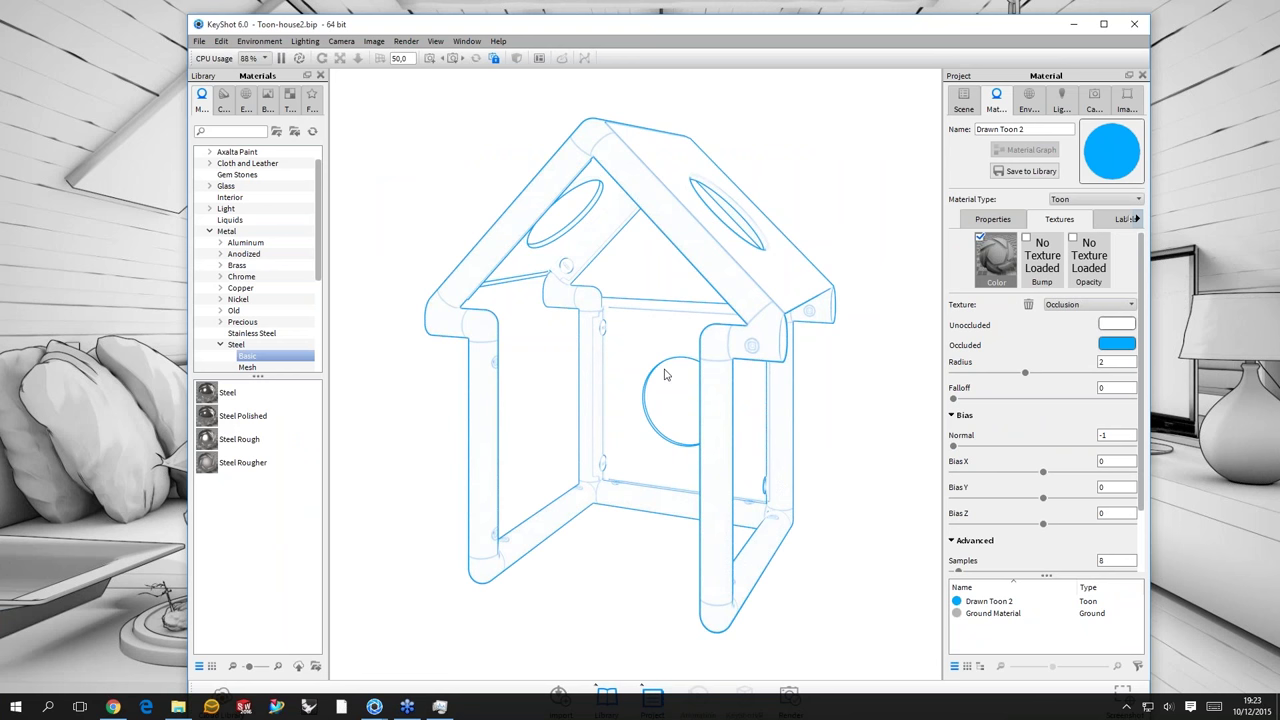
pyautogui.moveTo(665, 374); pyautogui.dragTo(697, 324)
pyautogui.scroll(2, 731, 285)
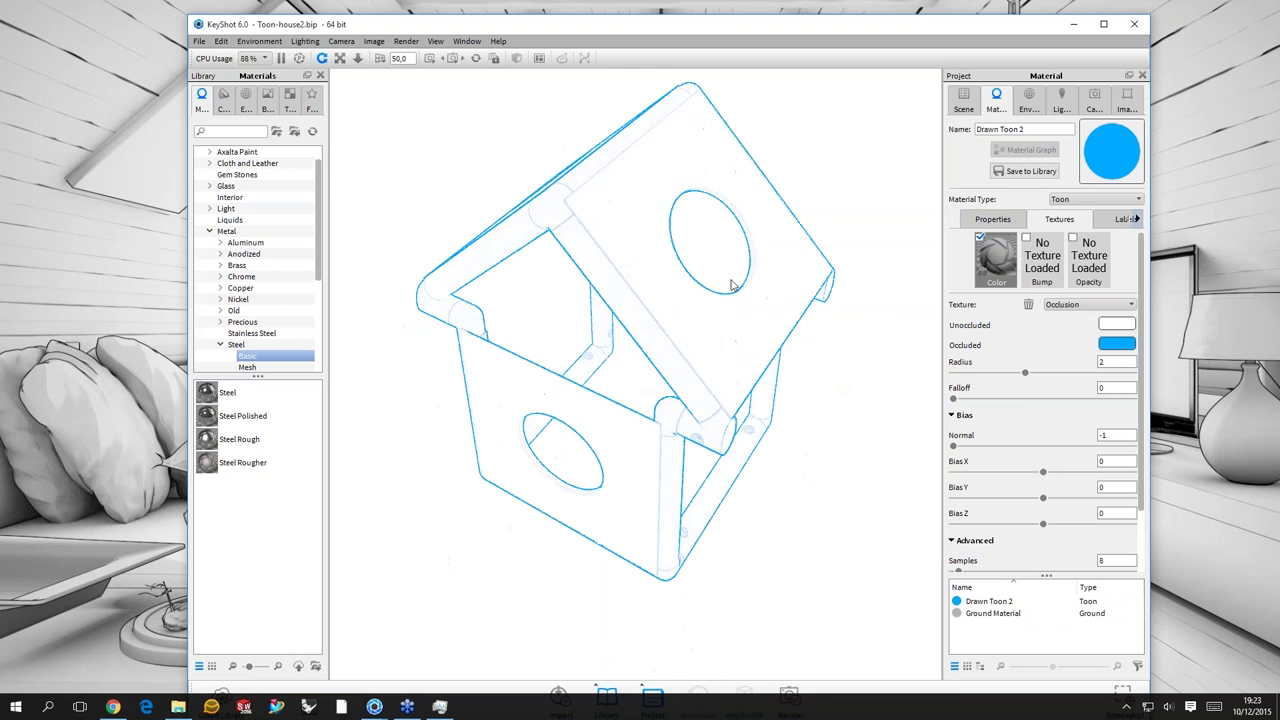
pyautogui.moveTo(731, 285); pyautogui.dragTo(727, 293)
# - Change the Drawn Toon 2 contour colour from blue to dark green
pyautogui.click(993, 219)
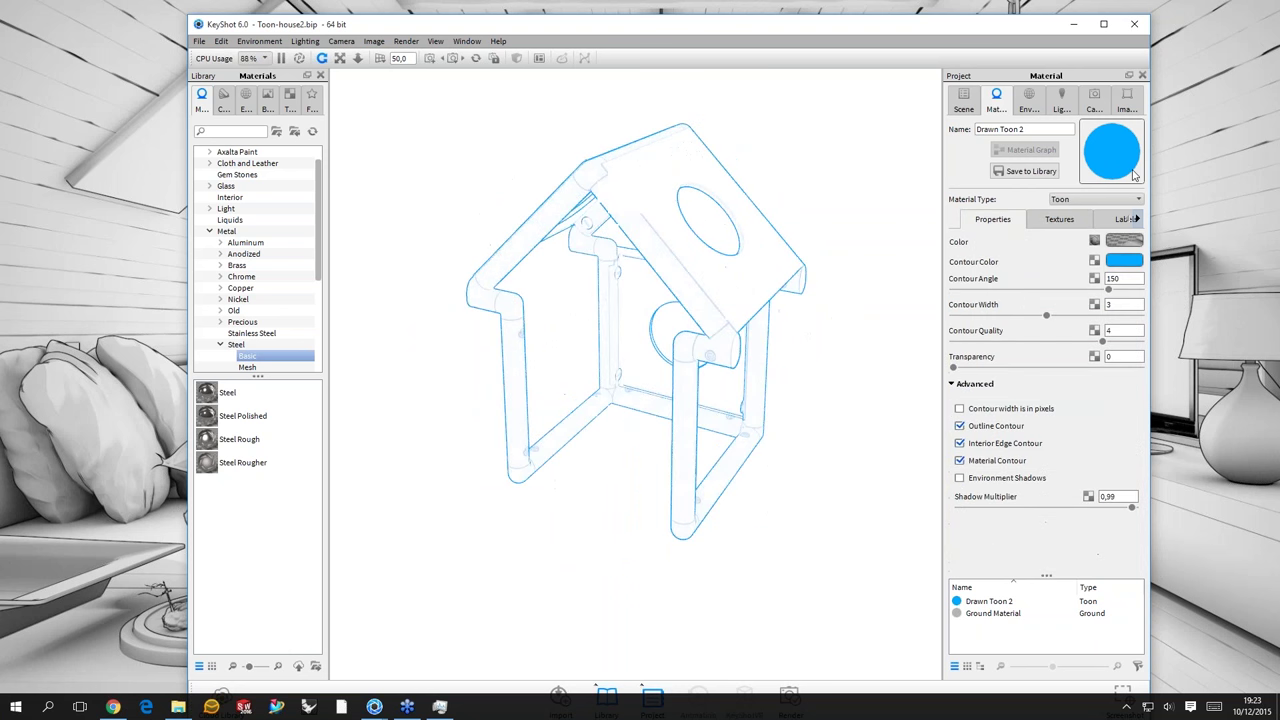
pyautogui.click(1130, 170)
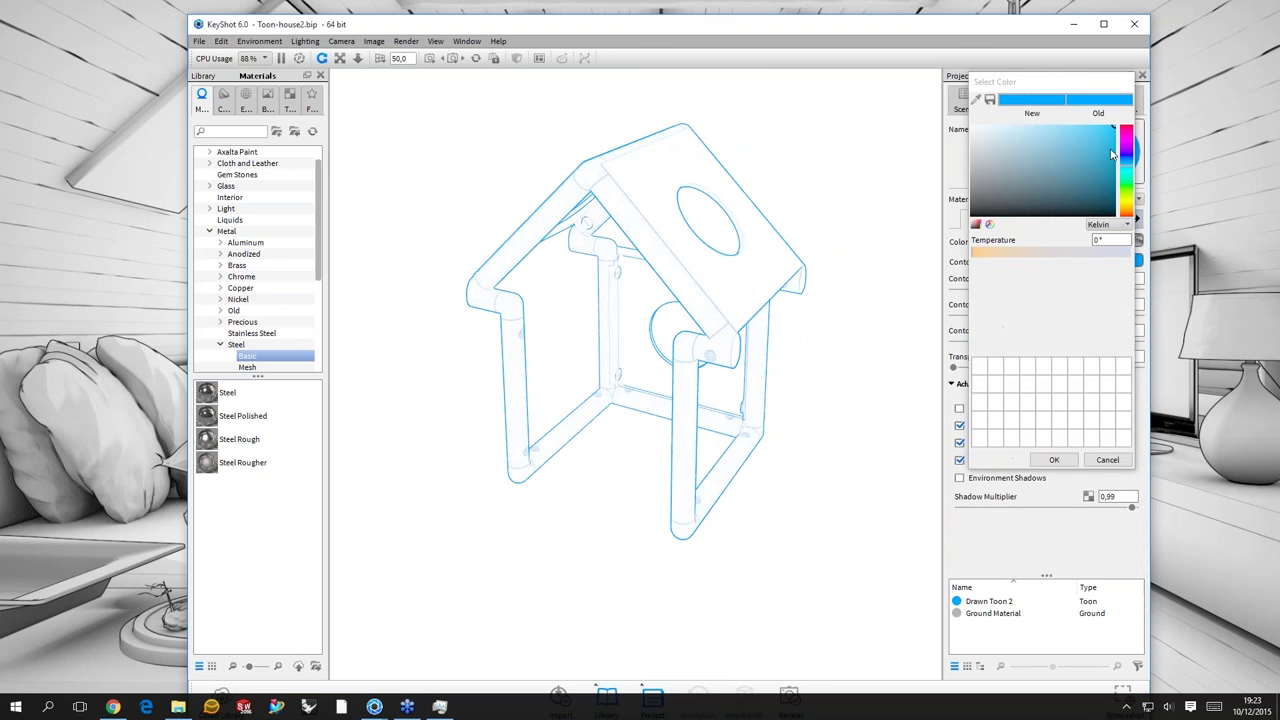
pyautogui.moveTo(1112, 153); pyautogui.dragTo(1104, 194)
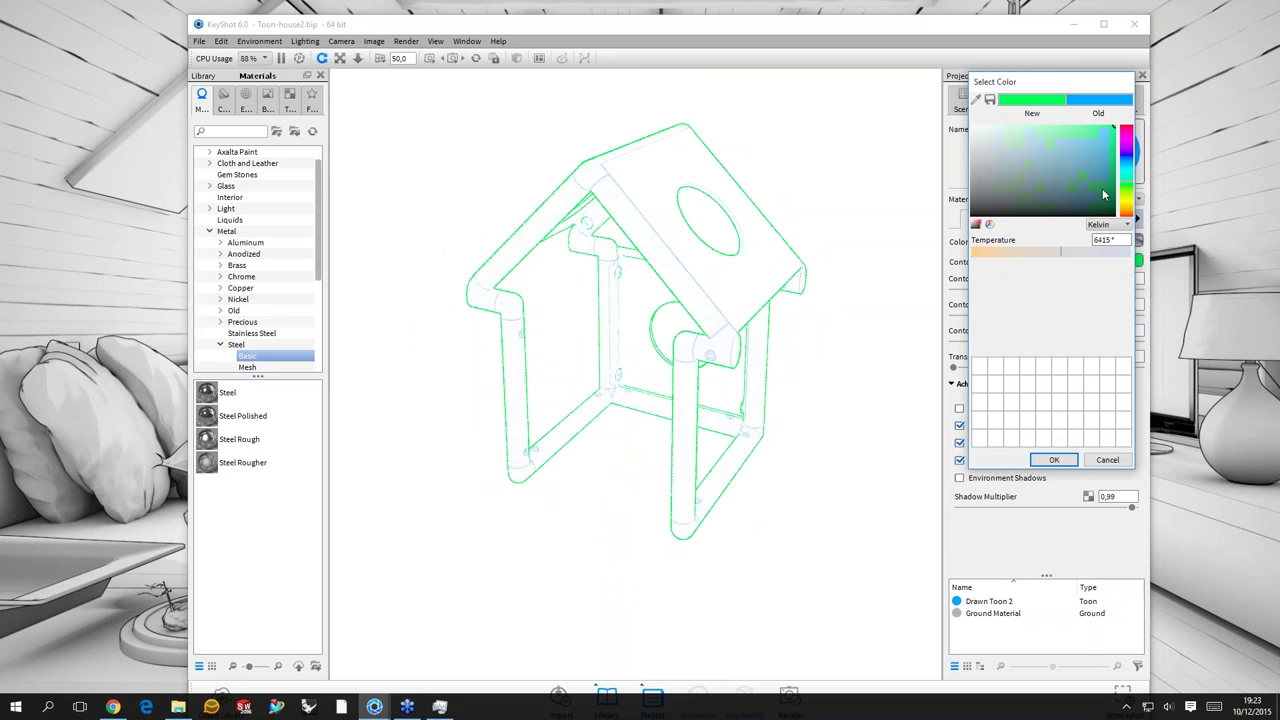
pyautogui.click(1102, 189)
pyautogui.click(1070, 462)
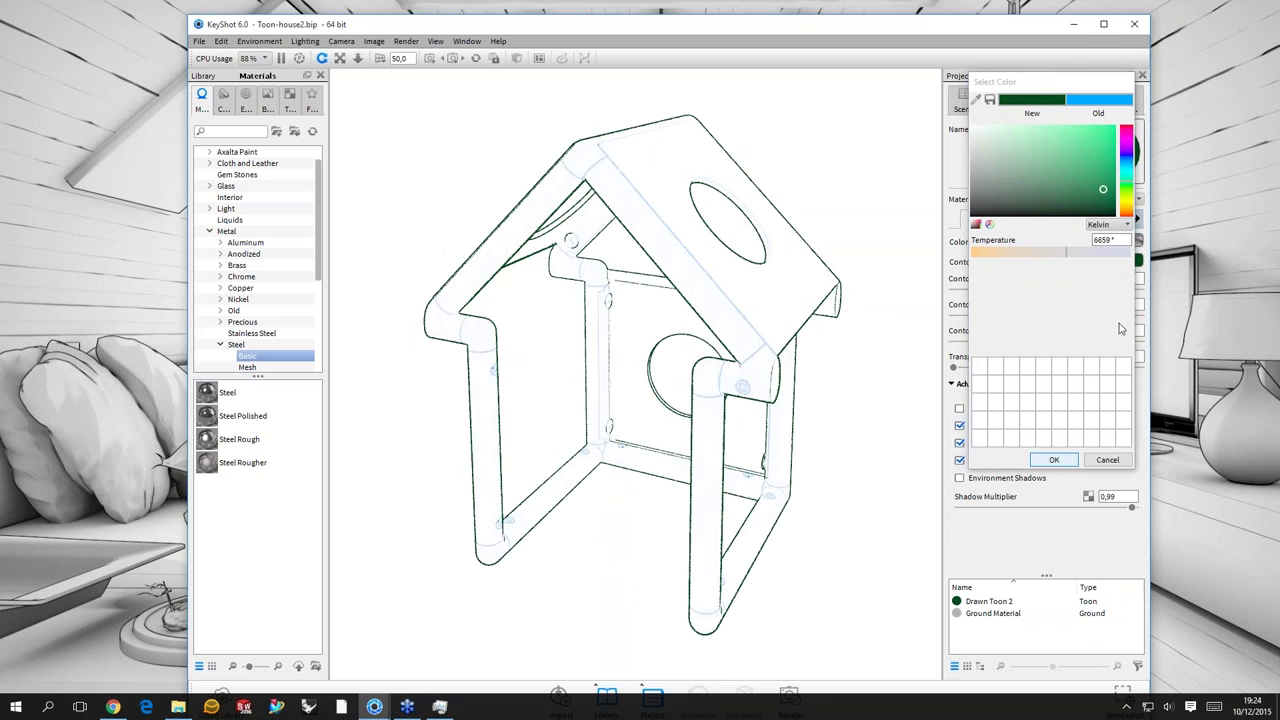
# - Set the Contour Width to 4 and check the outlines on the house
pyautogui.hotkey('shift', 'Tab')
pyautogui.write('5')
pyautogui.press('Return')
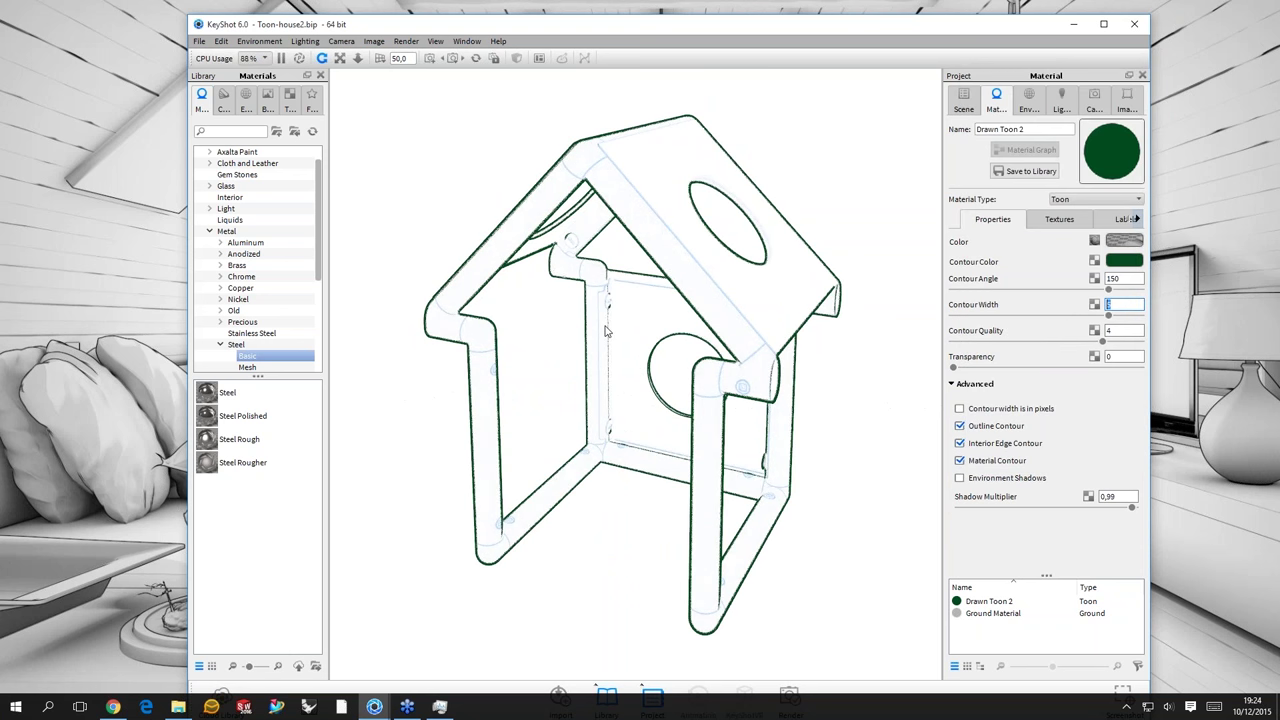
pyautogui.write('4')
pyautogui.press('Return')
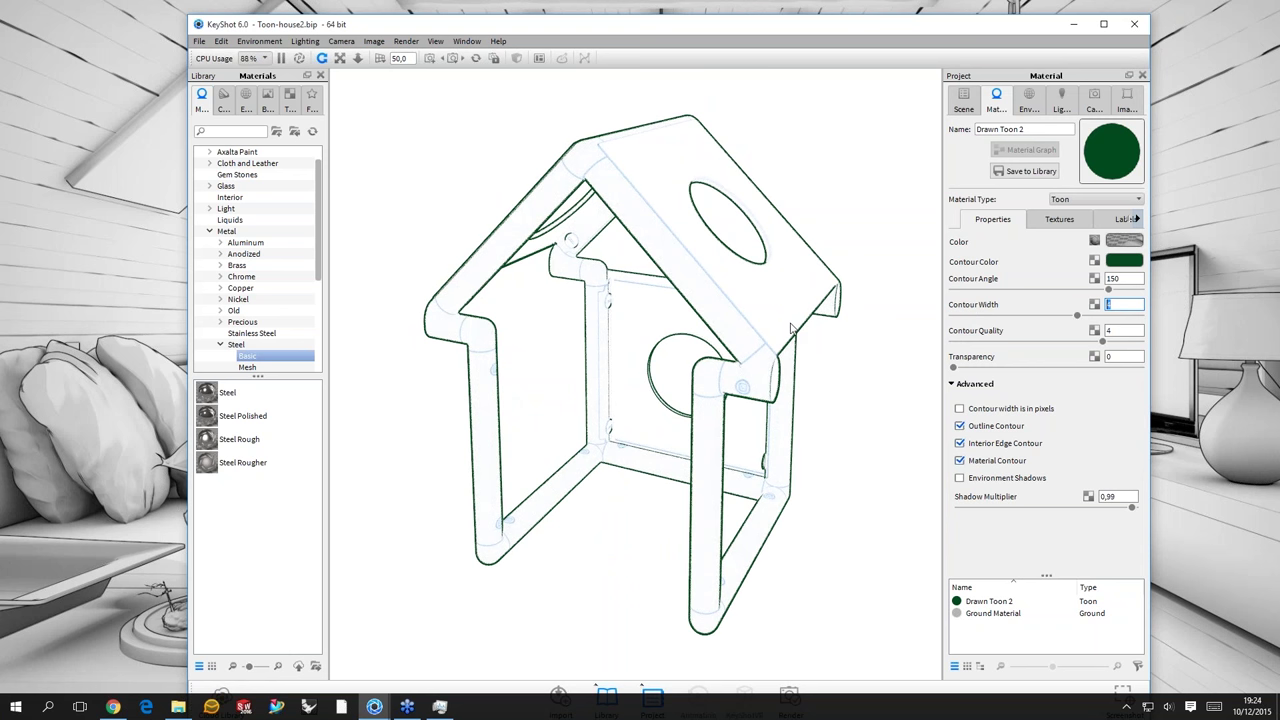
pyautogui.moveTo(790, 328); pyautogui.dragTo(812, 322)
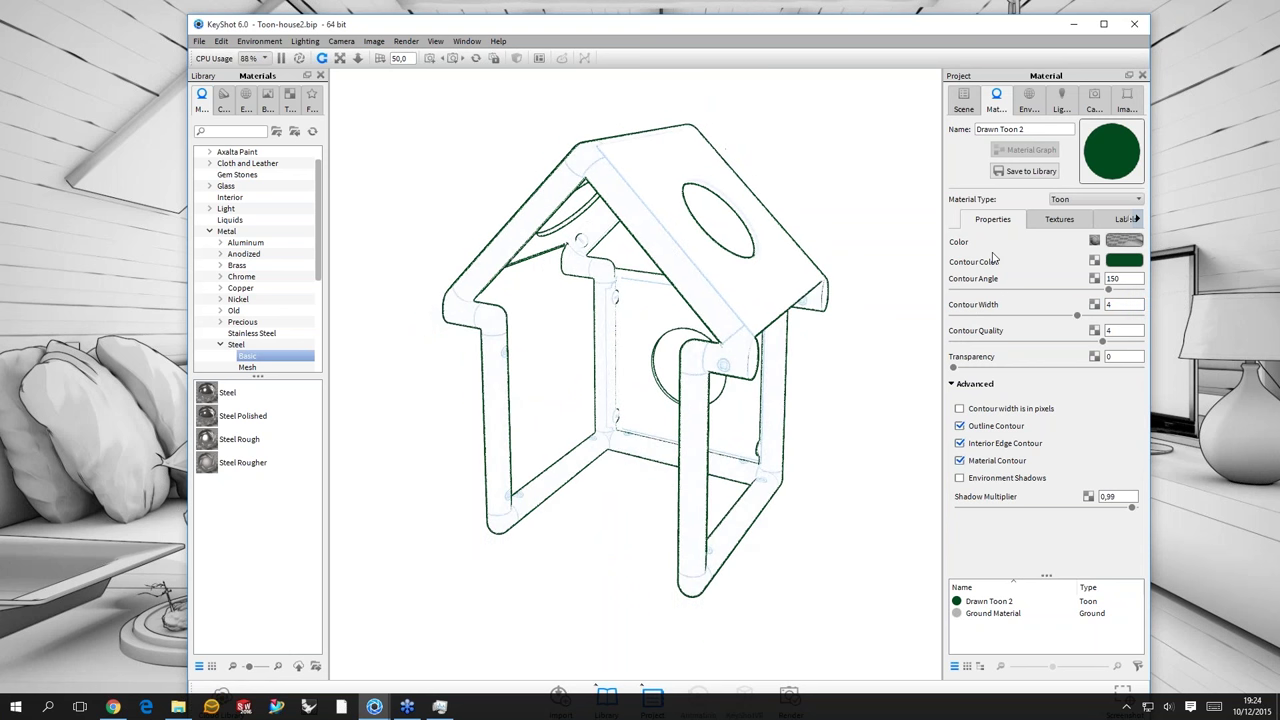
pyautogui.click(1059, 219)
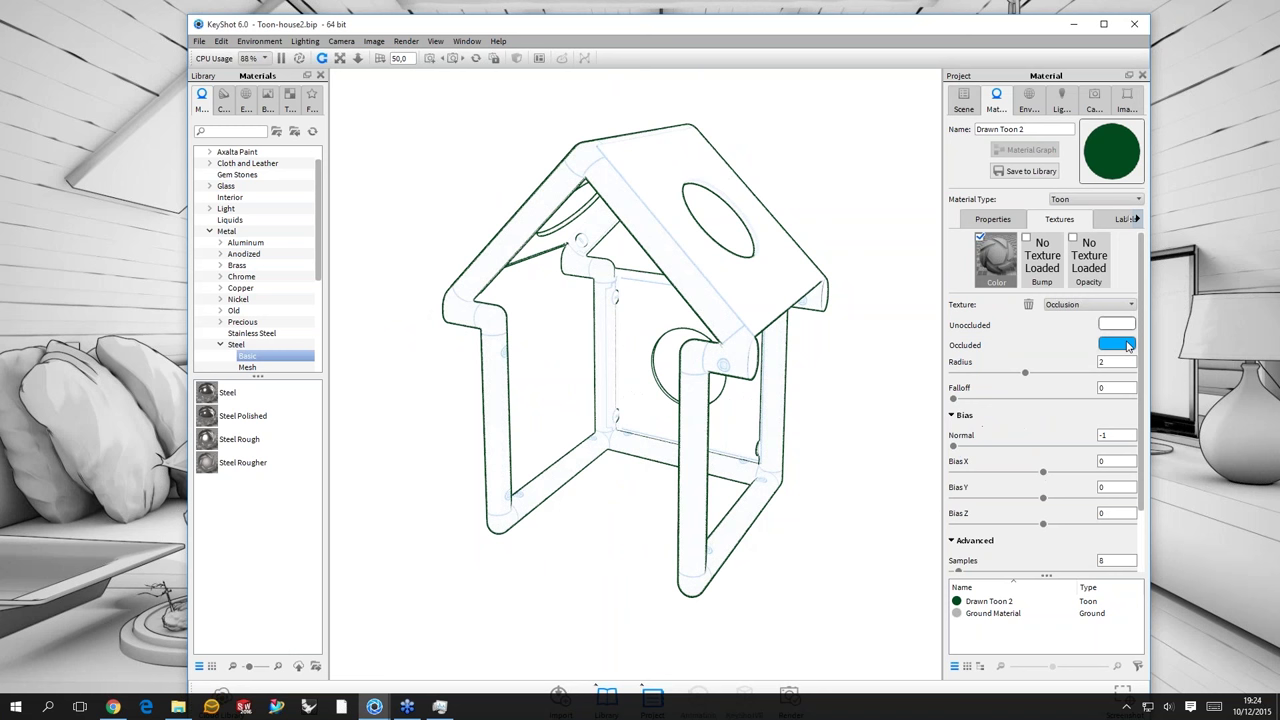
pyautogui.click(1128, 346)
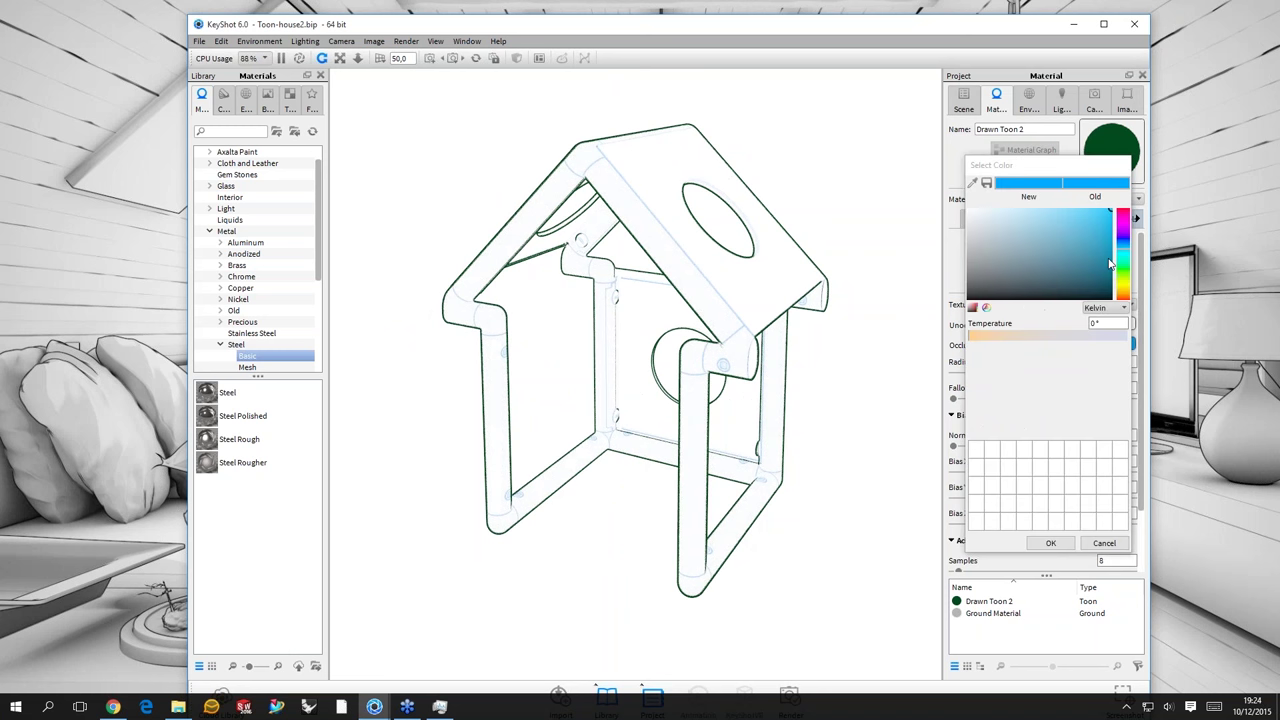
pyautogui.click(1108, 260)
pyautogui.click(1095, 240)
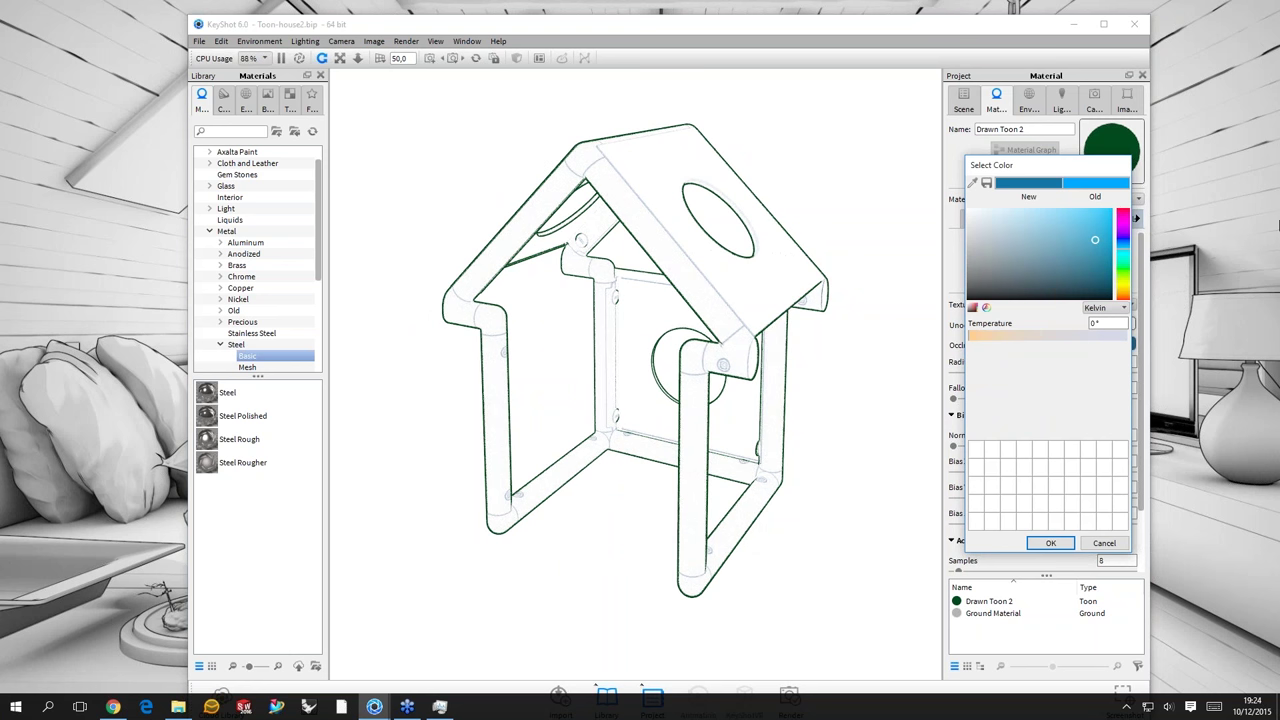
pyautogui.moveTo(1010, 165); pyautogui.dragTo(830, 155)
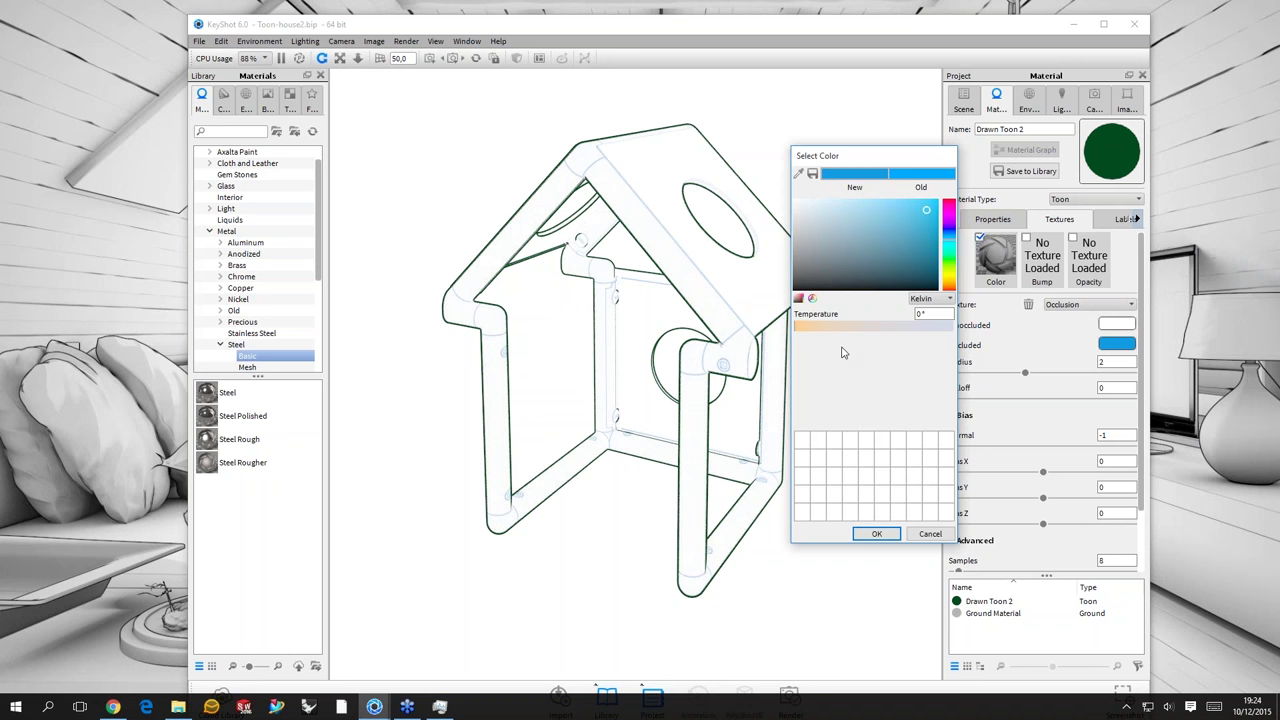
pyautogui.press('Return')
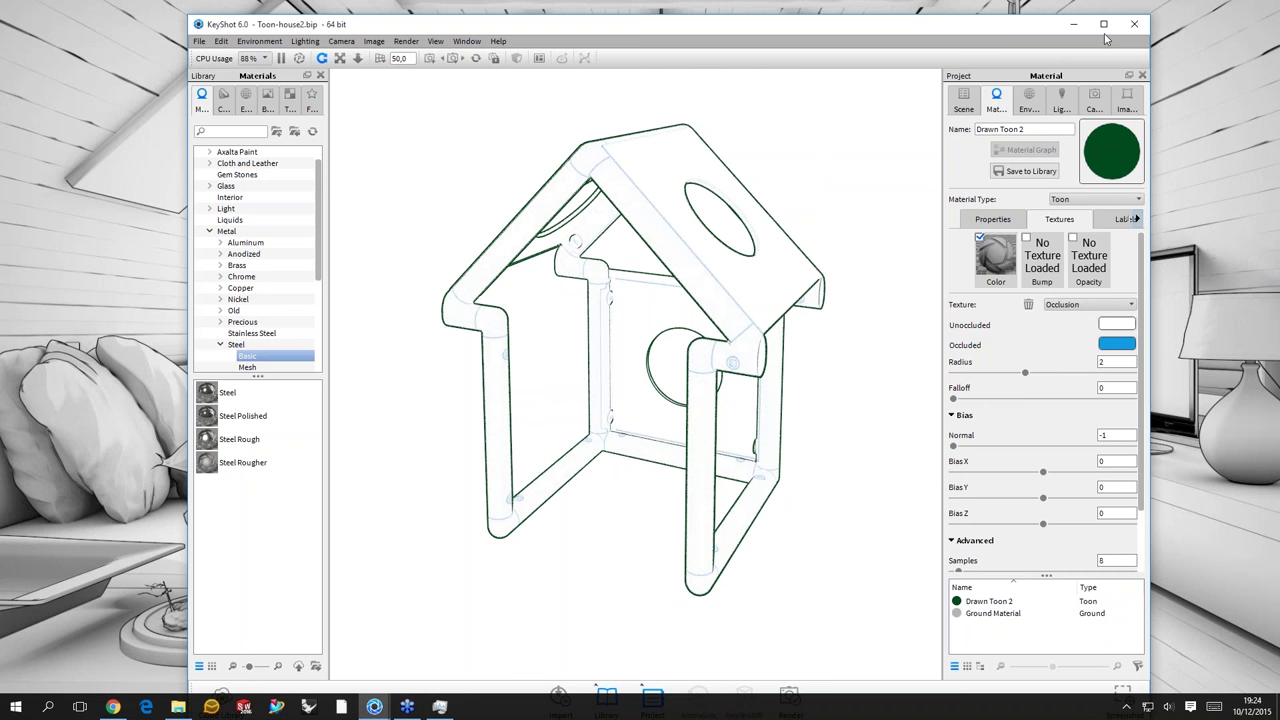
pyautogui.click(1134, 23)
# - Discard the house scene's changes and open Toon-hinge.bip in KeyShot
pyautogui.click(660, 359)
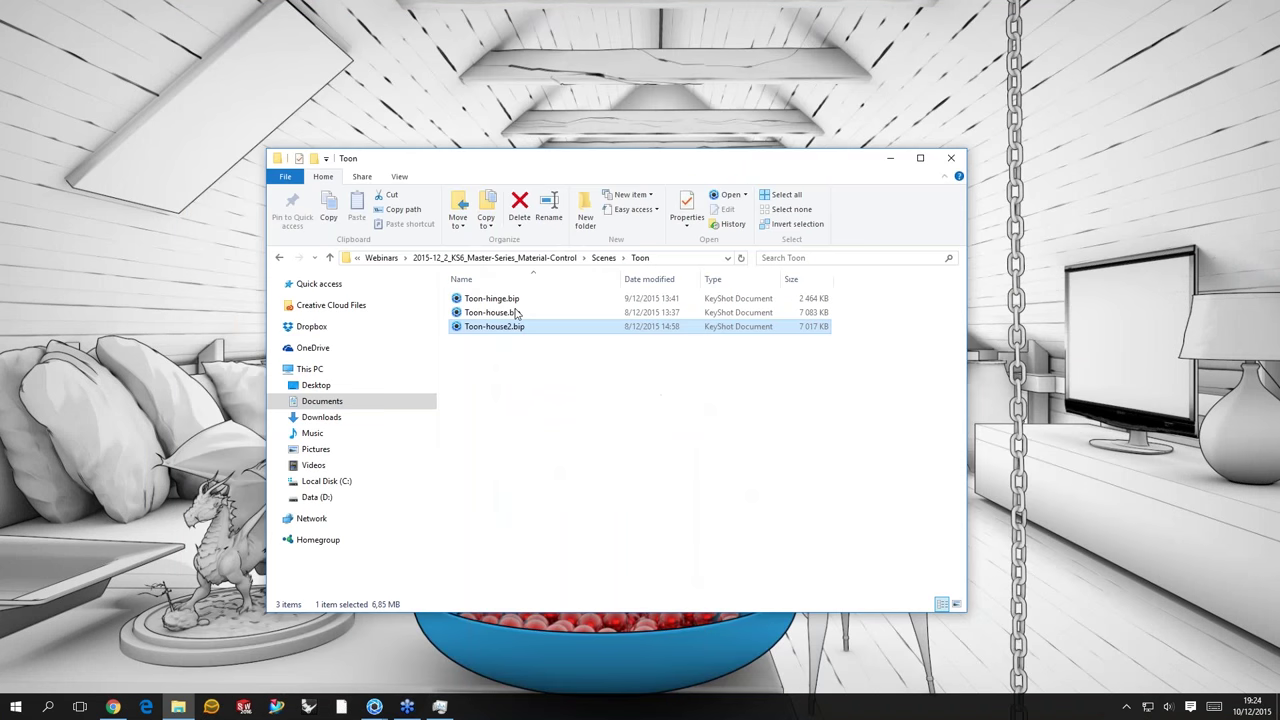
pyautogui.press('Home')
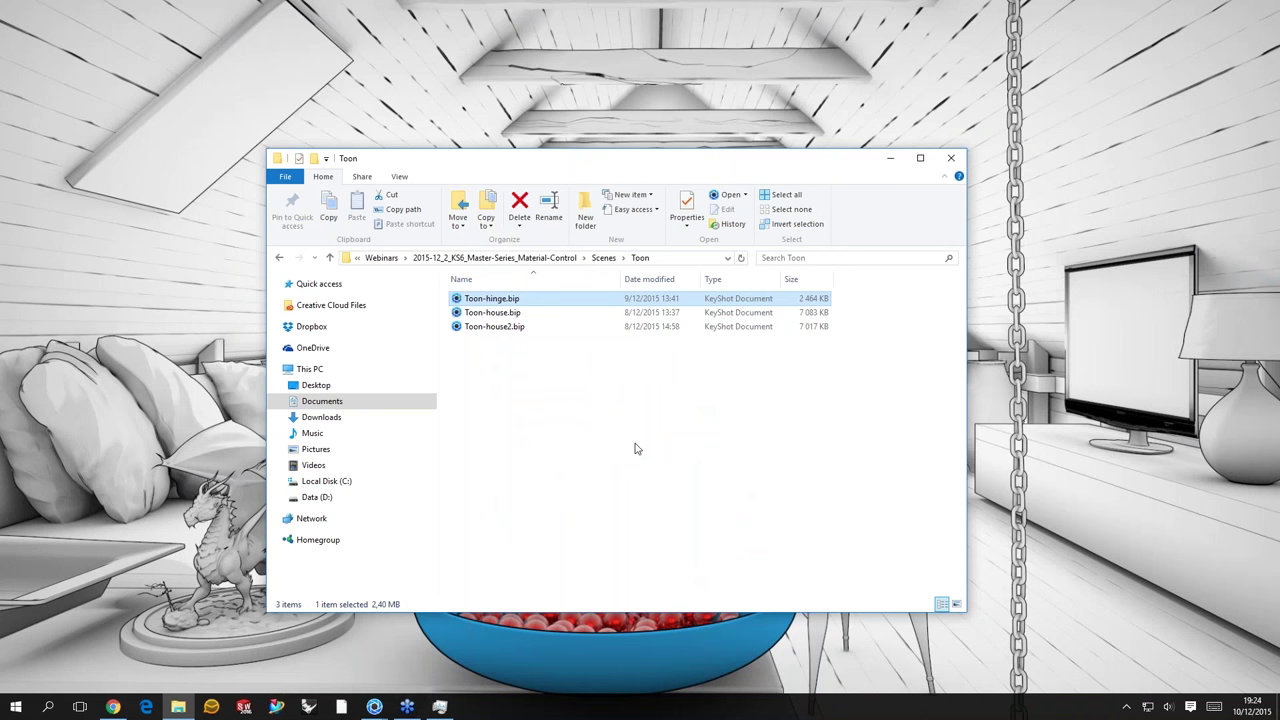
pyautogui.press('Return')
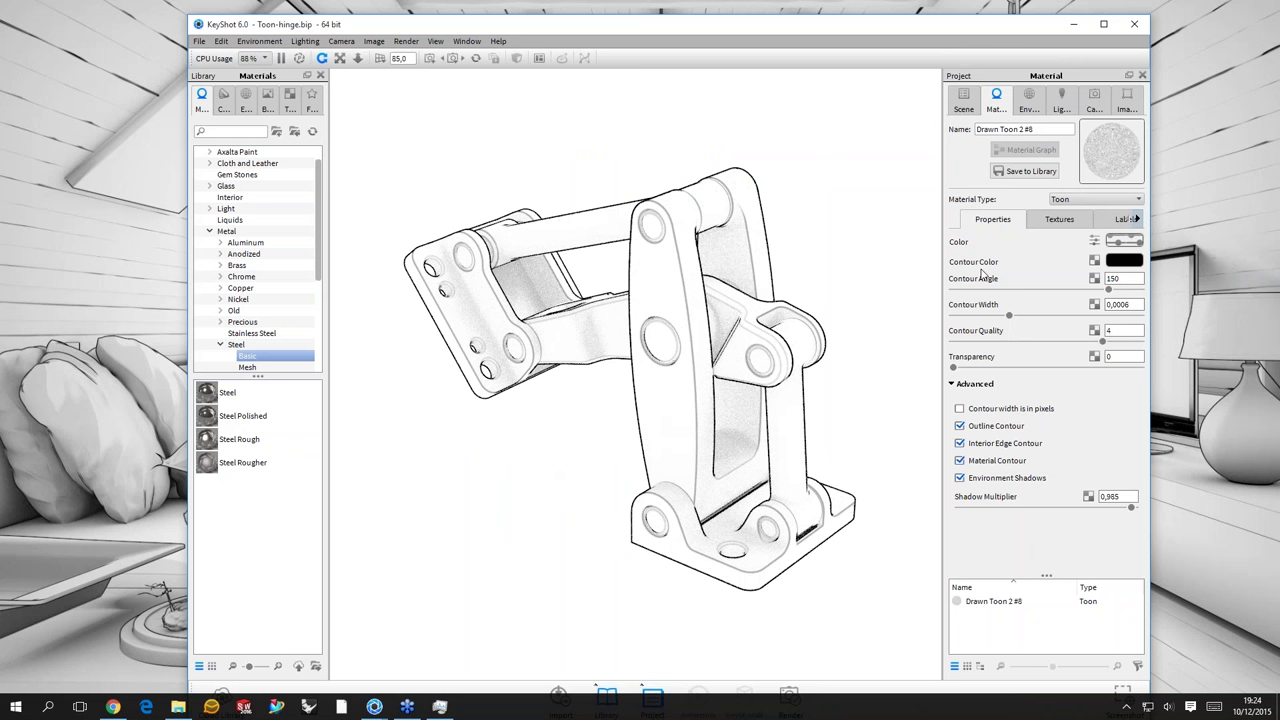
# - Check the hinge material's Labels, return to Properties, and confirm quitting KeyShot
pyautogui.click(1112, 220)
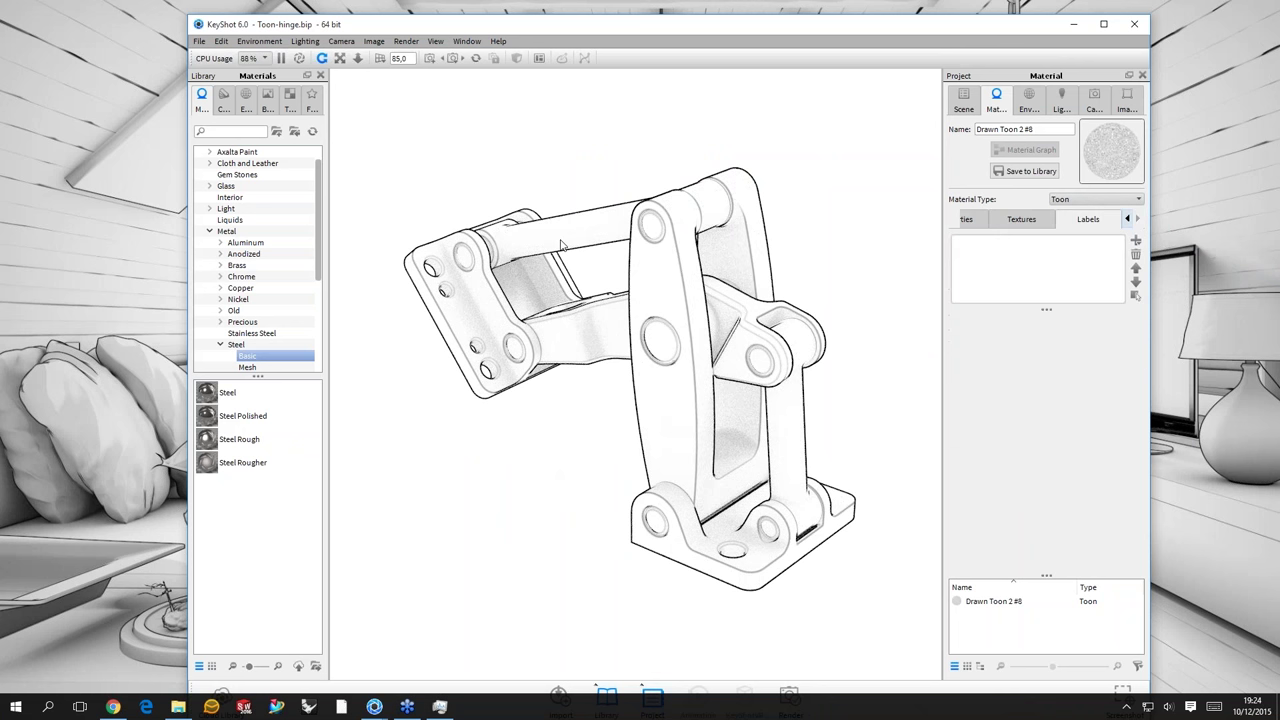
pyautogui.click(524, 306)
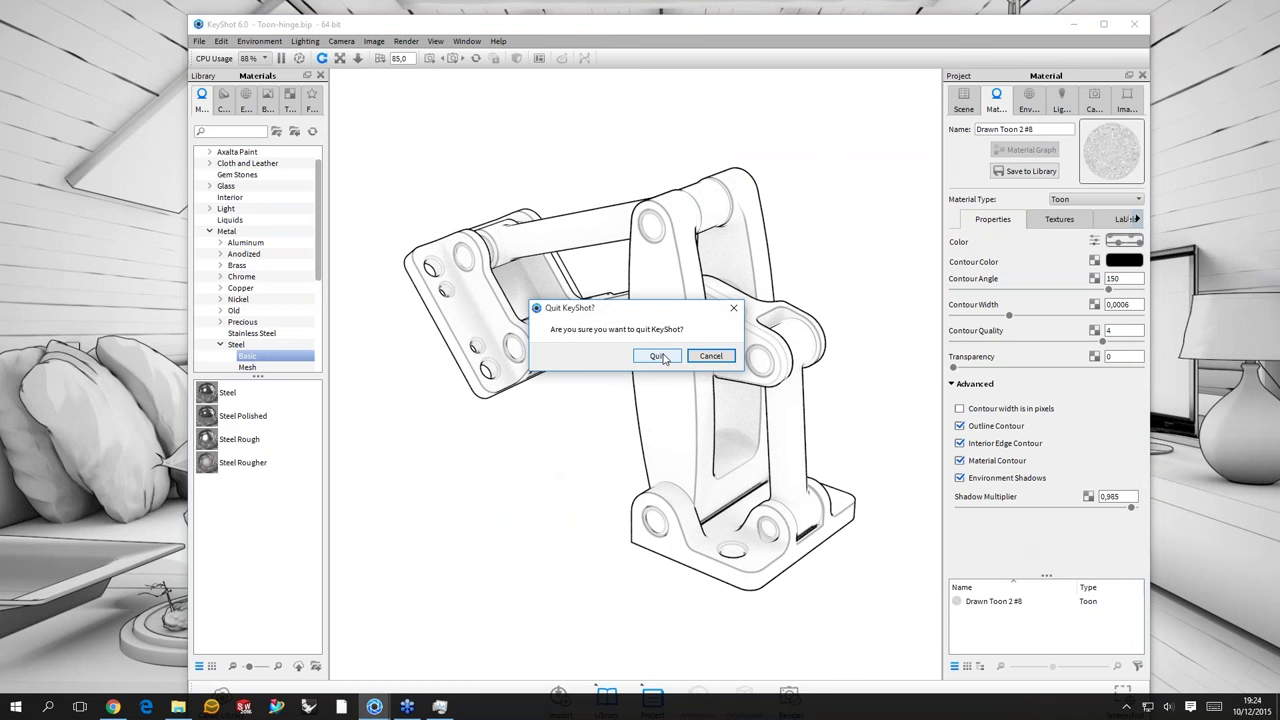
pyautogui.click(659, 356)
# - Return File Explorer to the Scenes folder and bring up the Helmet.bip KeyShot window
pyautogui.click(603, 258)
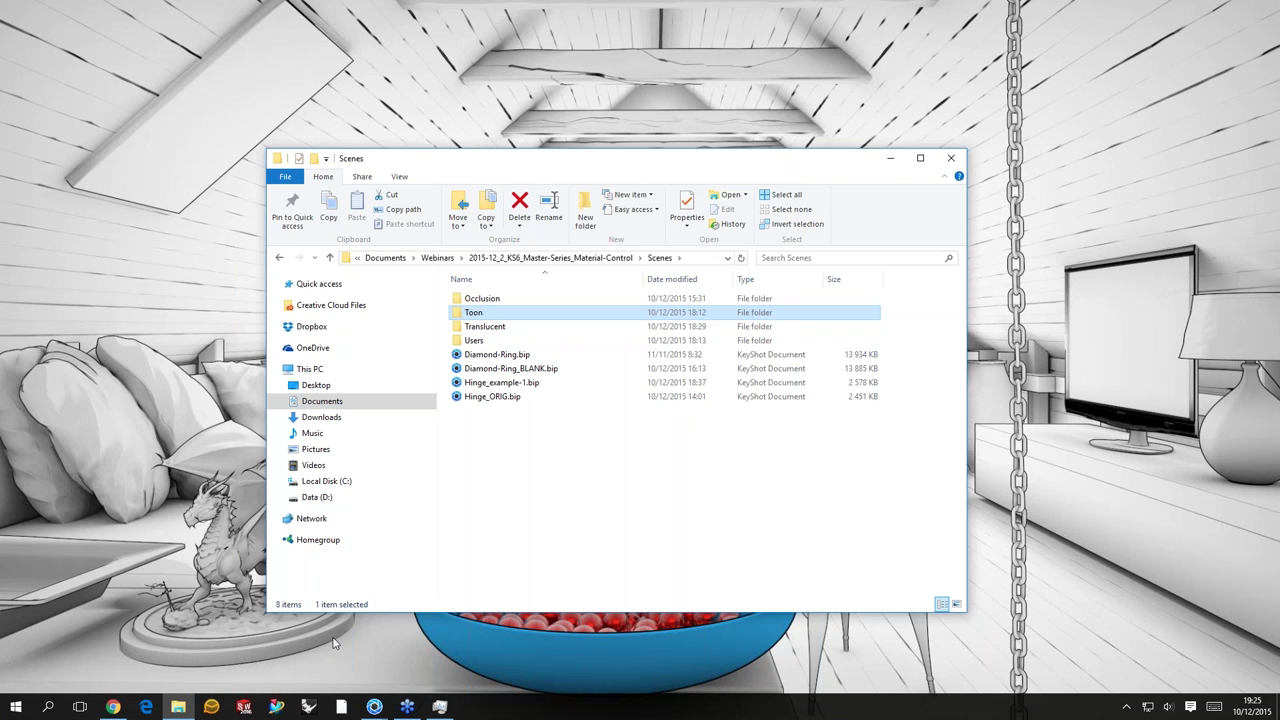
pyautogui.click(374, 708)
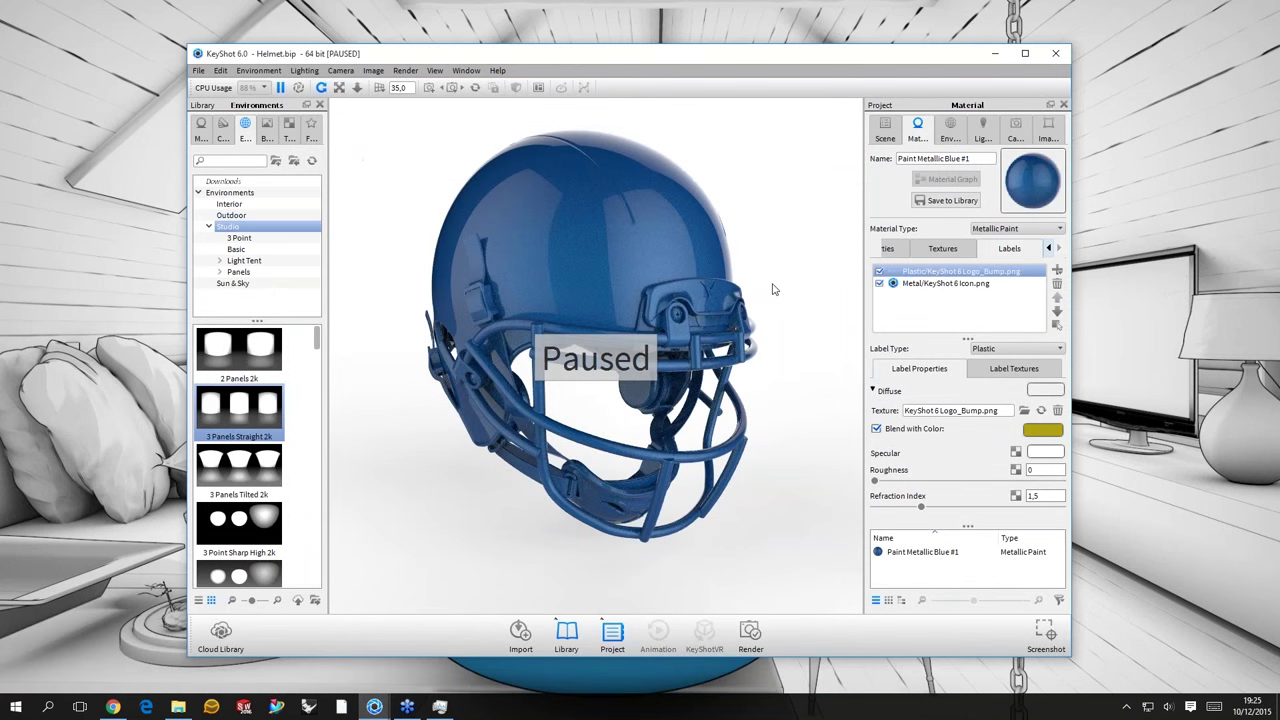
# - Resume the real-time render and delete both logo labels from the helmet paint
pyautogui.hotkey('shift', 'p')
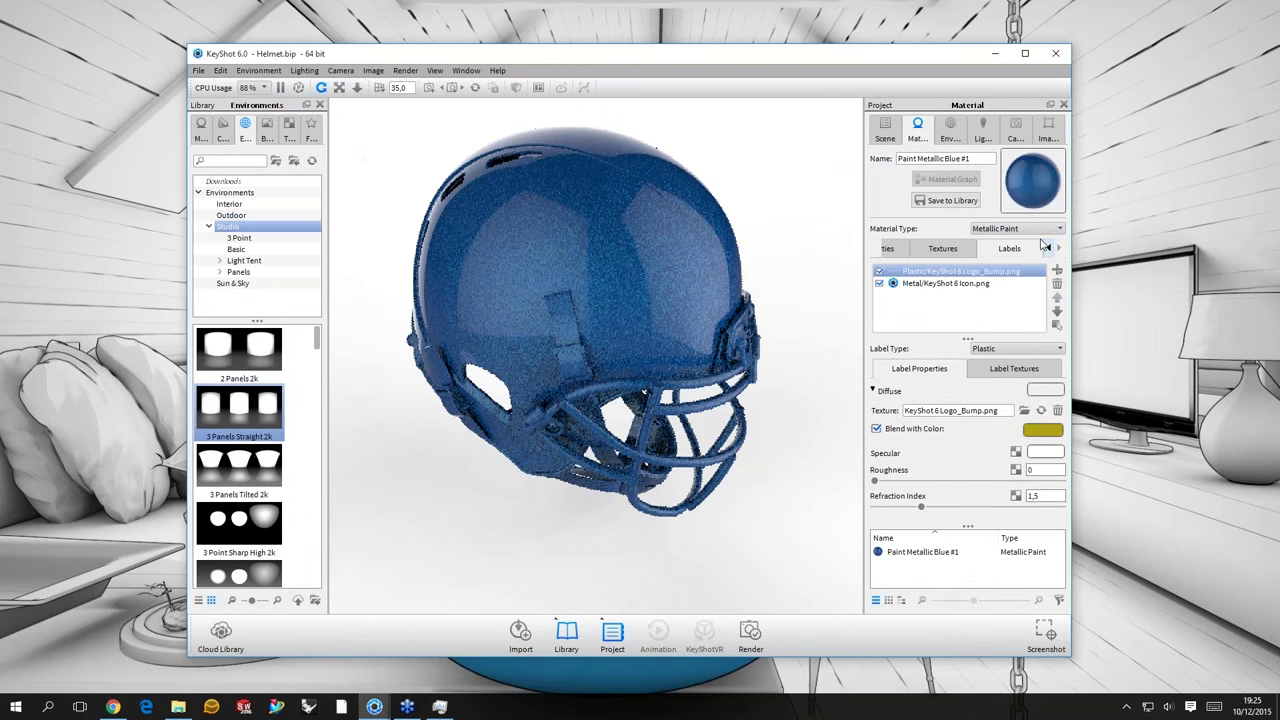
pyautogui.click(1045, 247)
pyautogui.click(1045, 247)
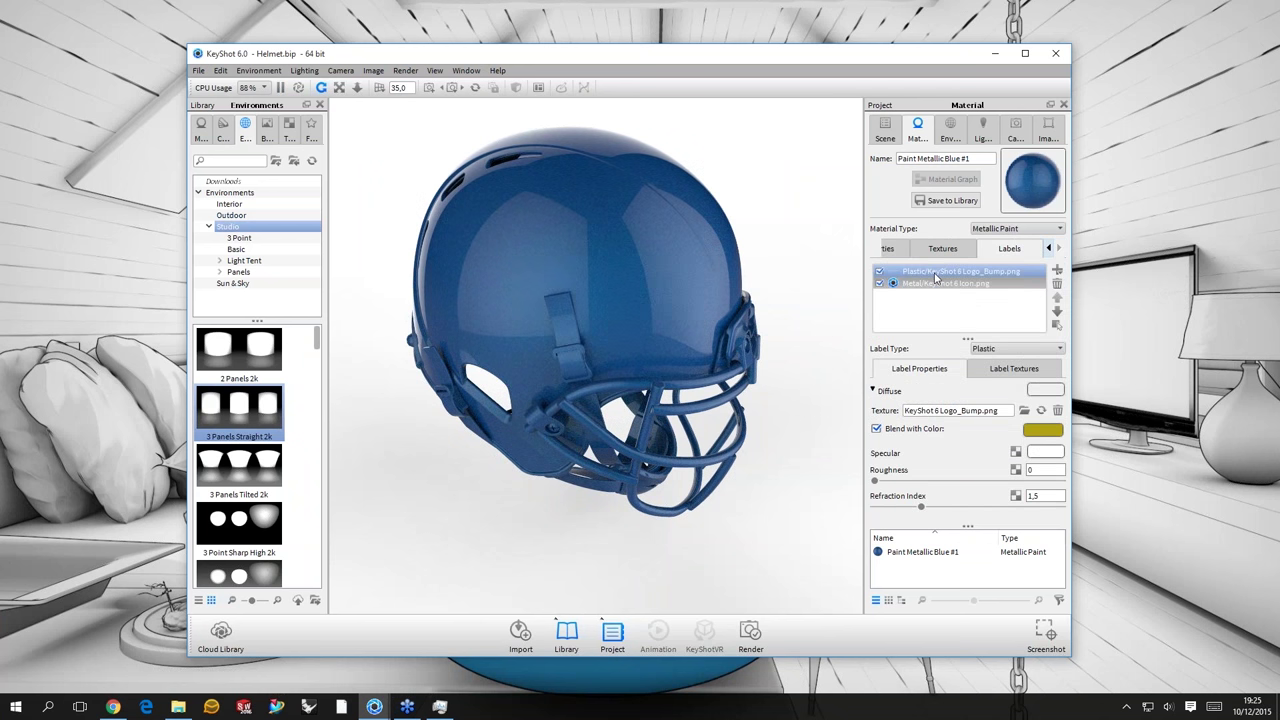
pyautogui.click(937, 283)
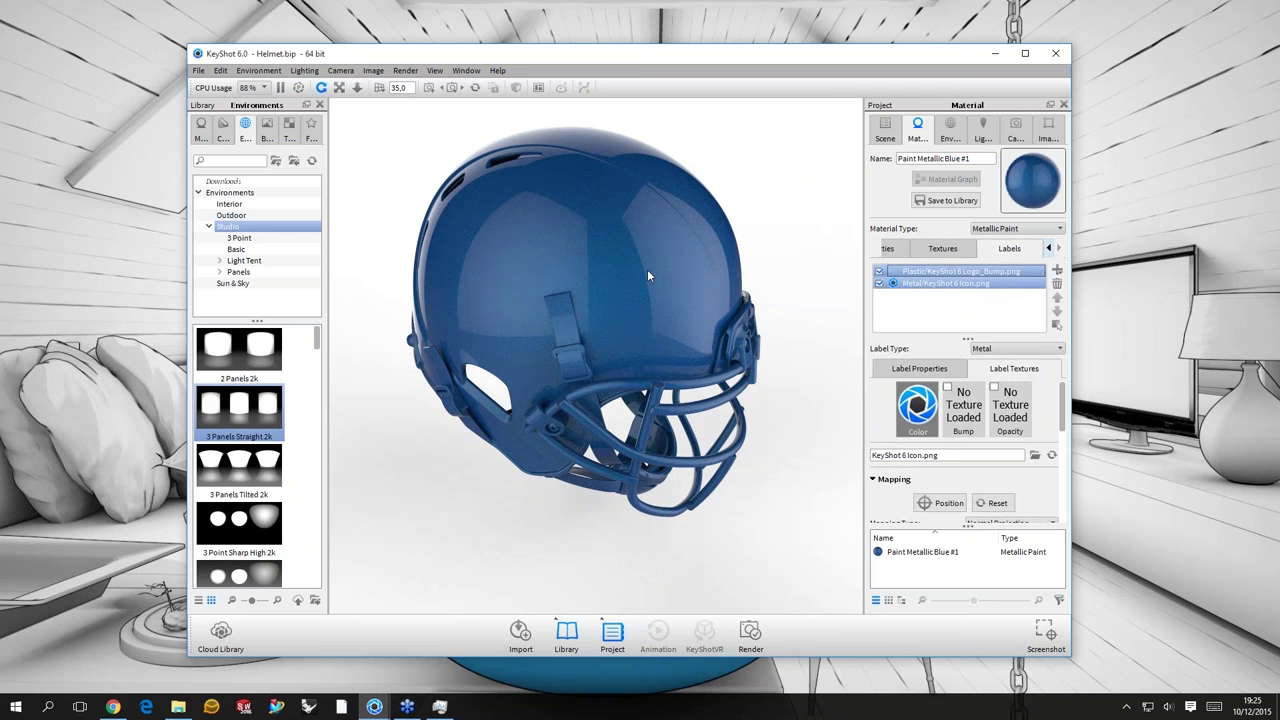
pyautogui.press('Delete')
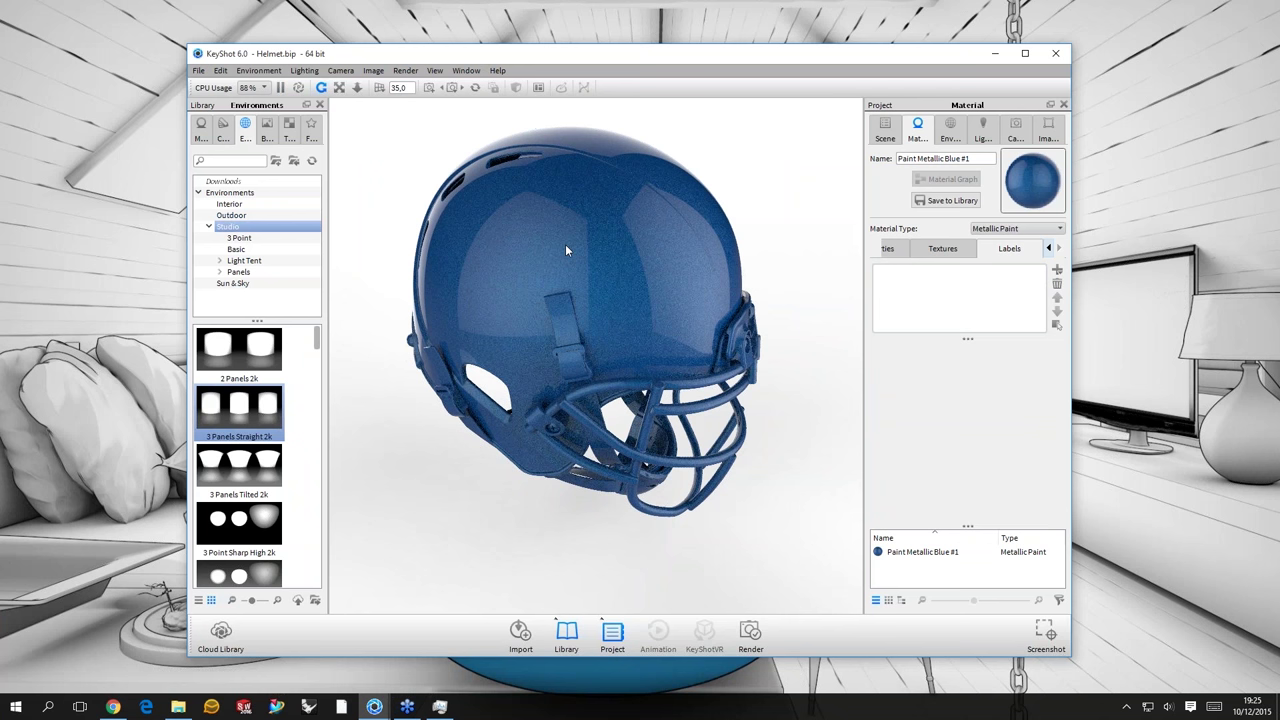
# - Return to the paint material's properties and open the Material Type list
pyautogui.moveTo(565, 250); pyautogui.dragTo(612, 244)
pyautogui.click(886, 248)
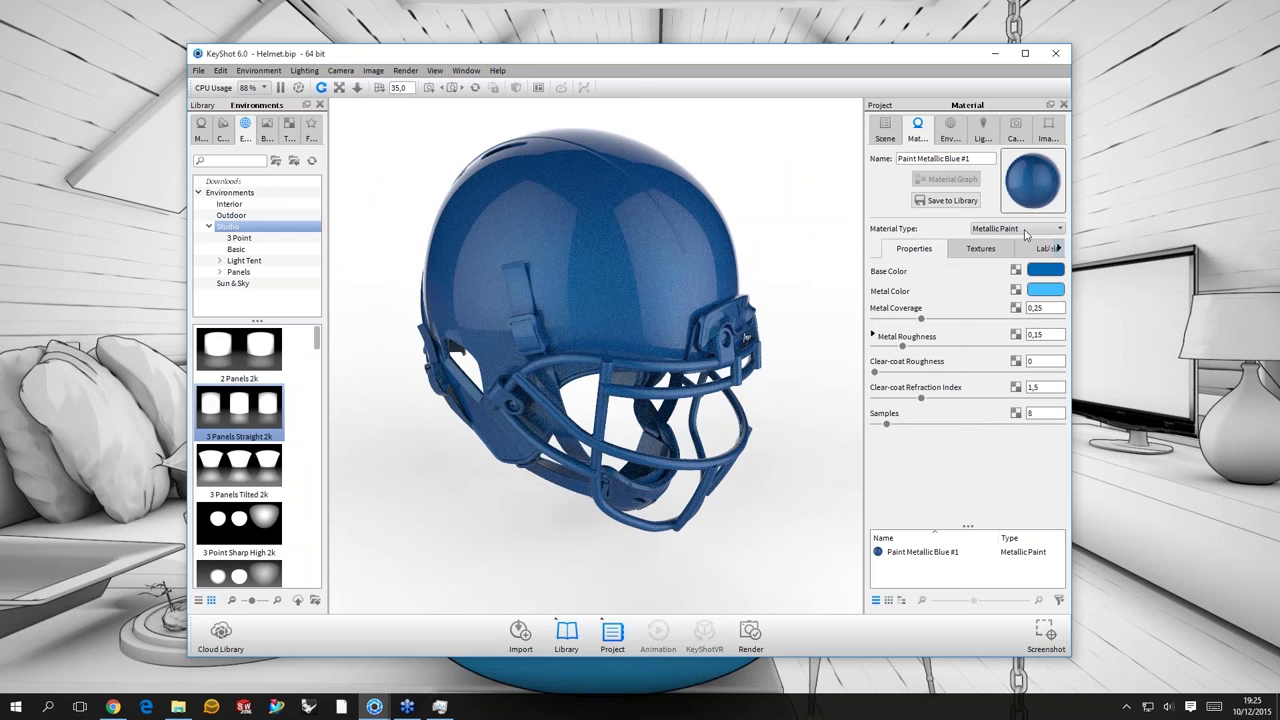
pyautogui.click(1025, 230)
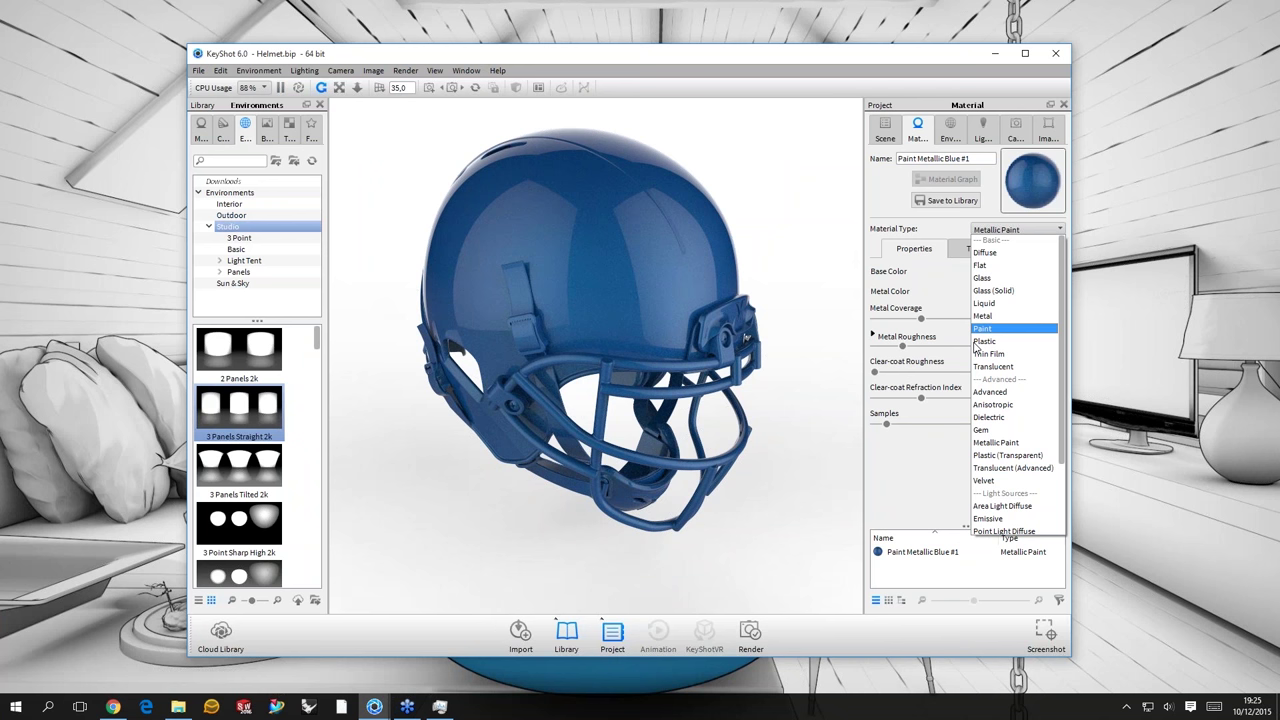
# - Turn the helmet material into Plastic with white specular and a glossy roughness of 0,041
pyautogui.press('Return')
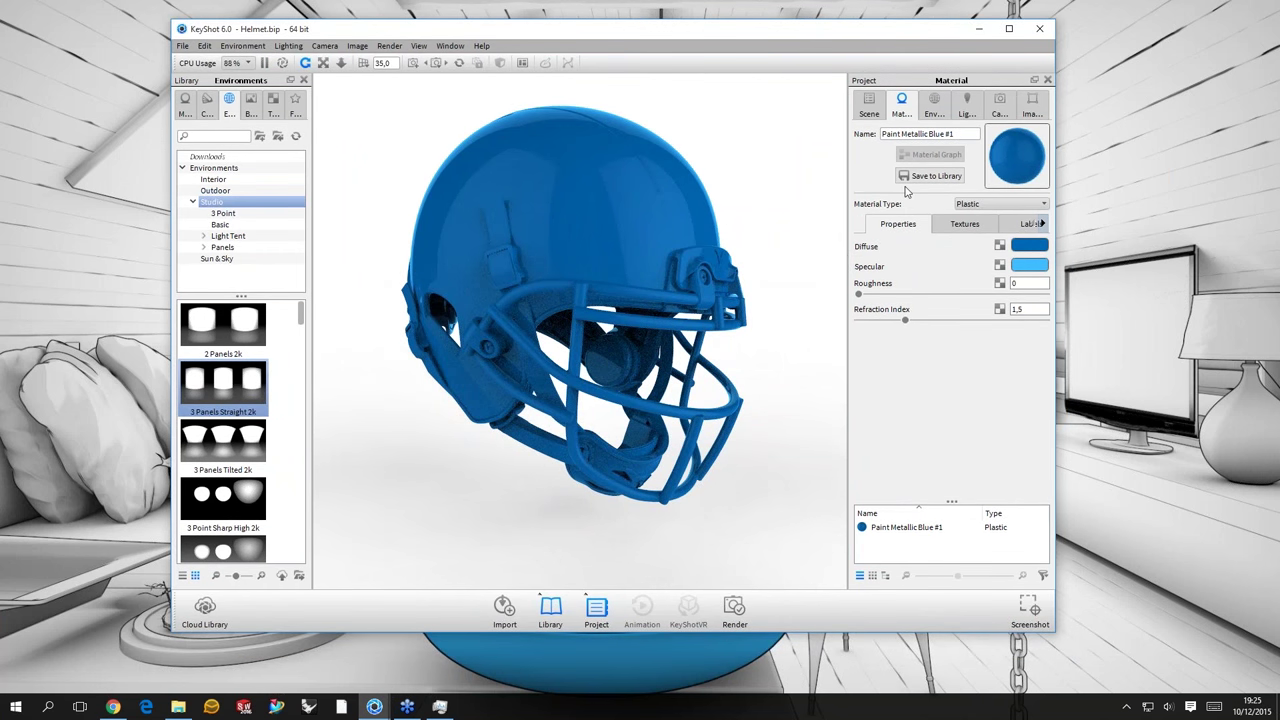
pyautogui.click(1029, 265)
pyautogui.click(960, 466)
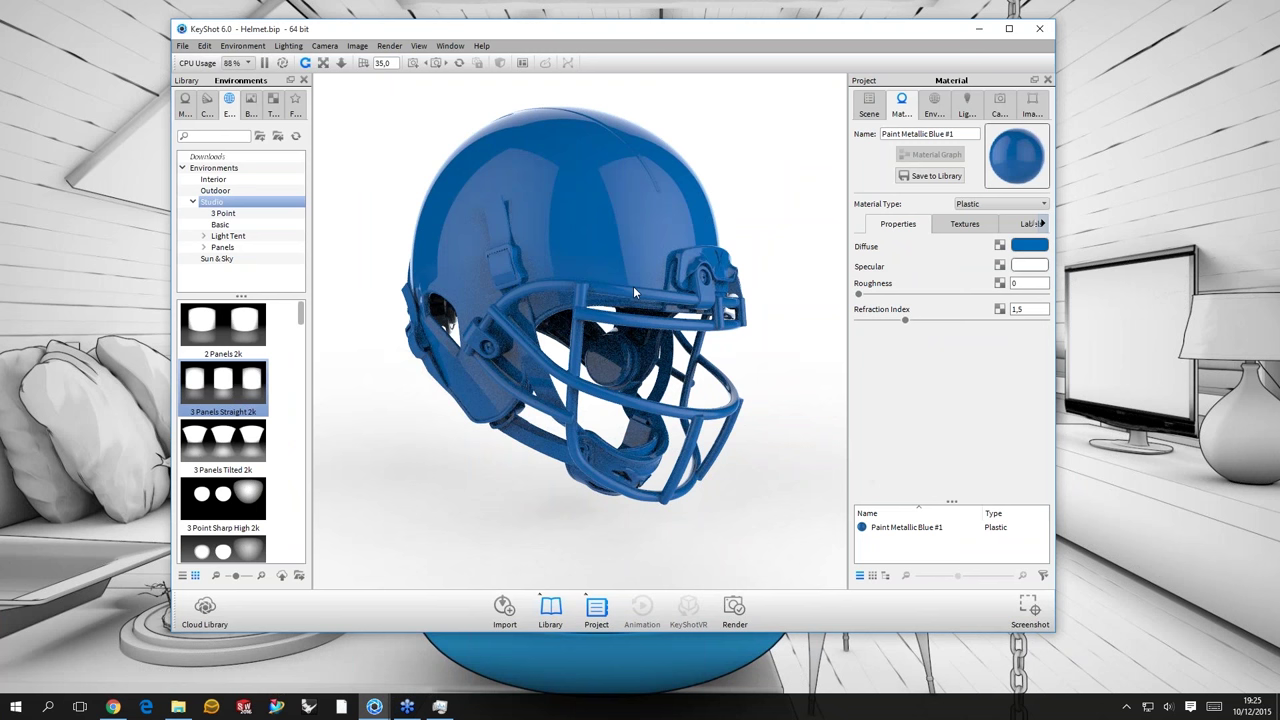
pyautogui.moveTo(633, 286); pyautogui.dragTo(908, 303)
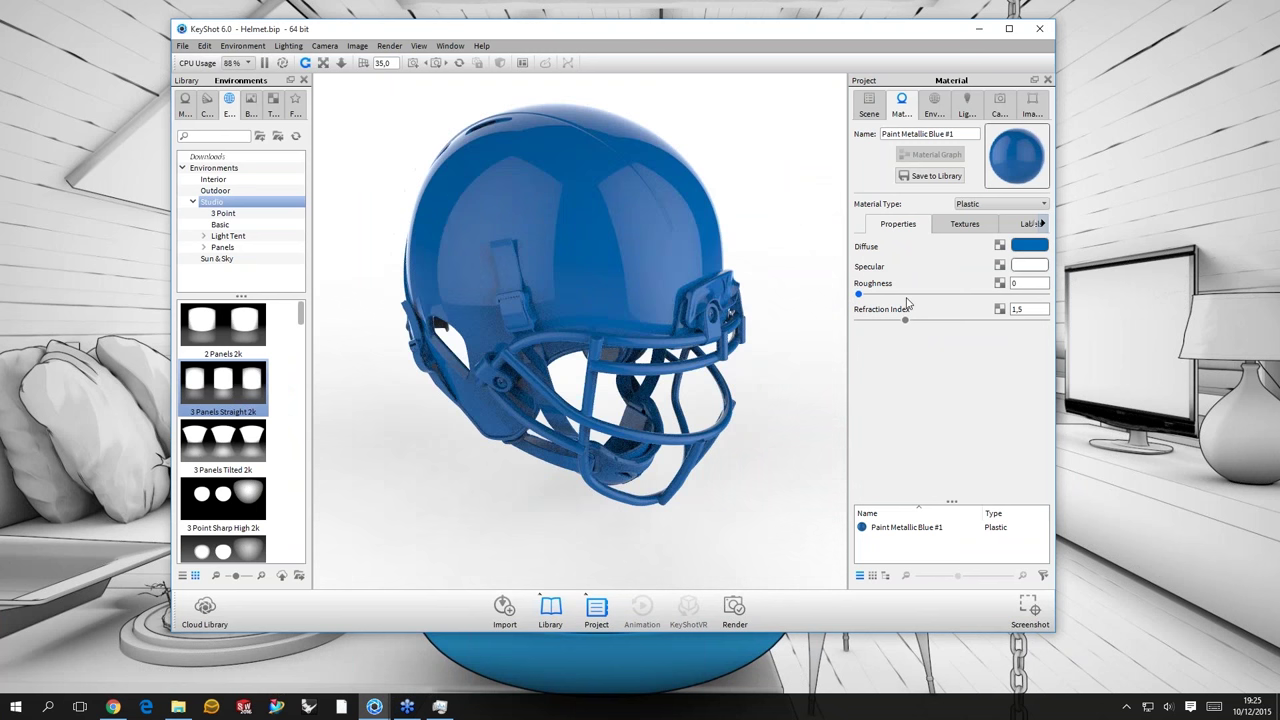
pyautogui.click(904, 294)
pyautogui.click(942, 226)
pyautogui.click(898, 224)
pyautogui.click(874, 294)
pyautogui.moveTo(795, 357); pyautogui.dragTo(1040, 297)
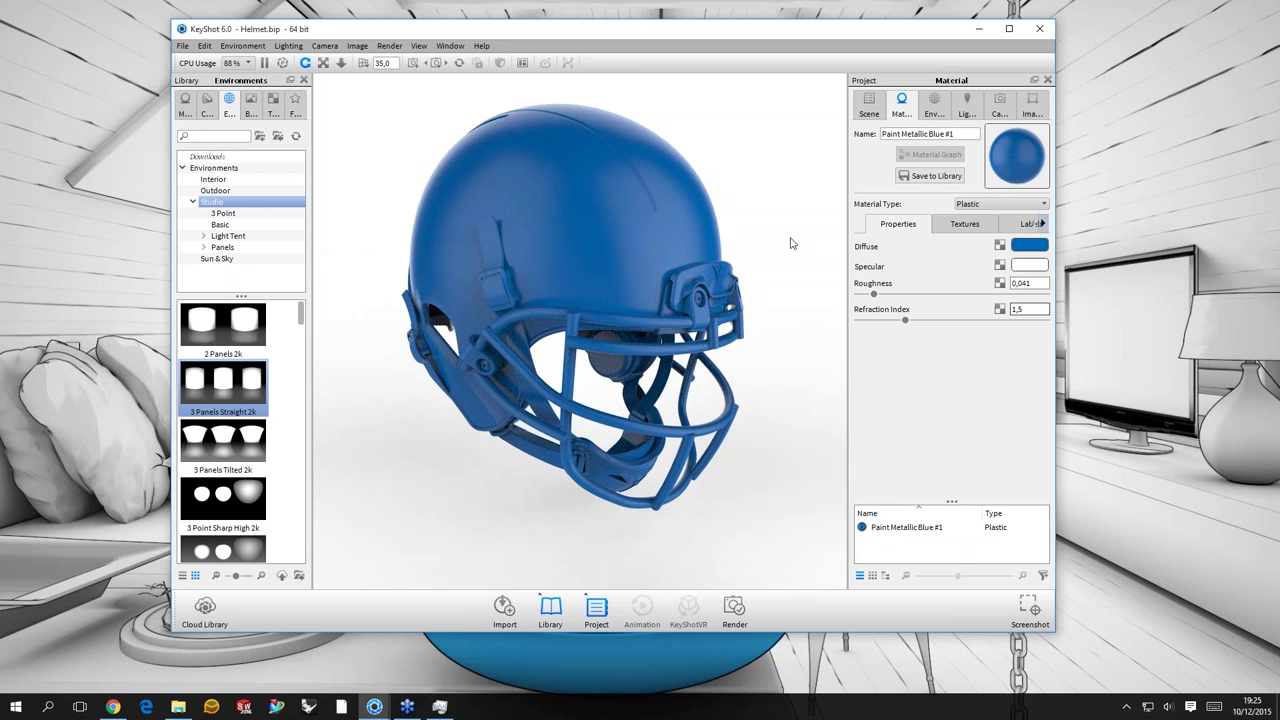
# - Check the material's Textures and type list, keep Plastic, and pause the real-time render
pyautogui.scroll(1, 1025, 286)
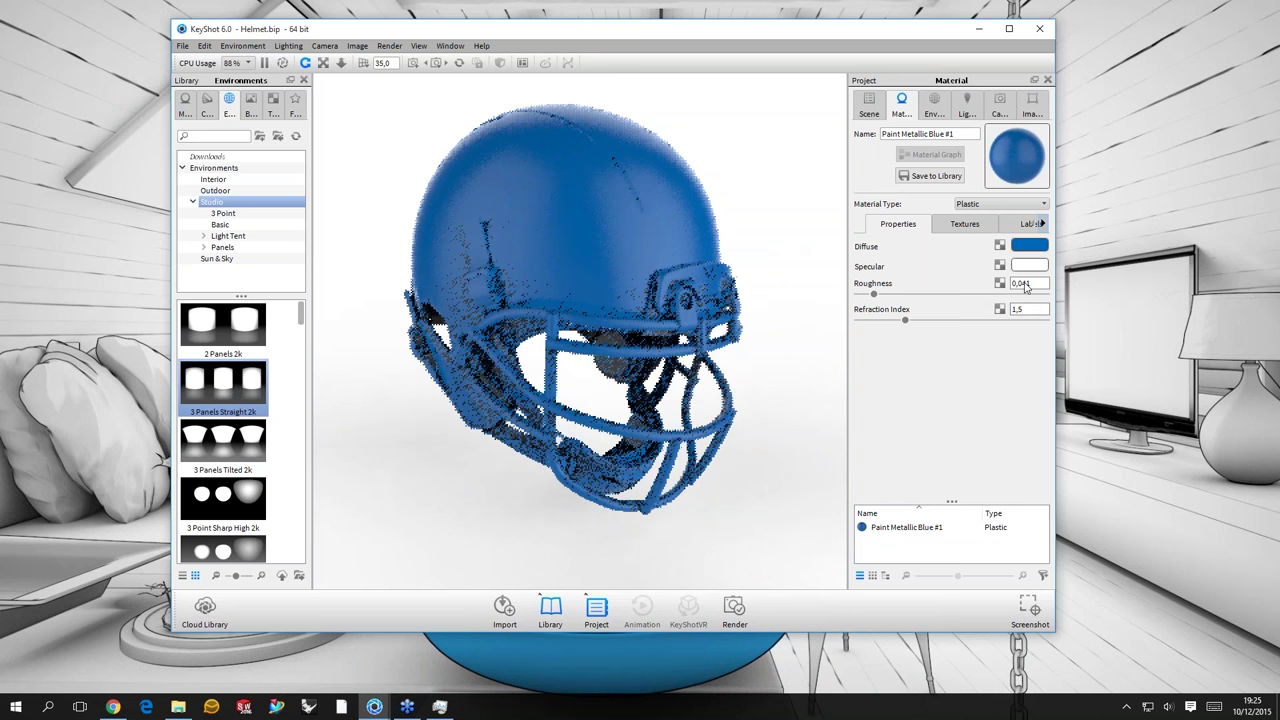
pyautogui.click(965, 223)
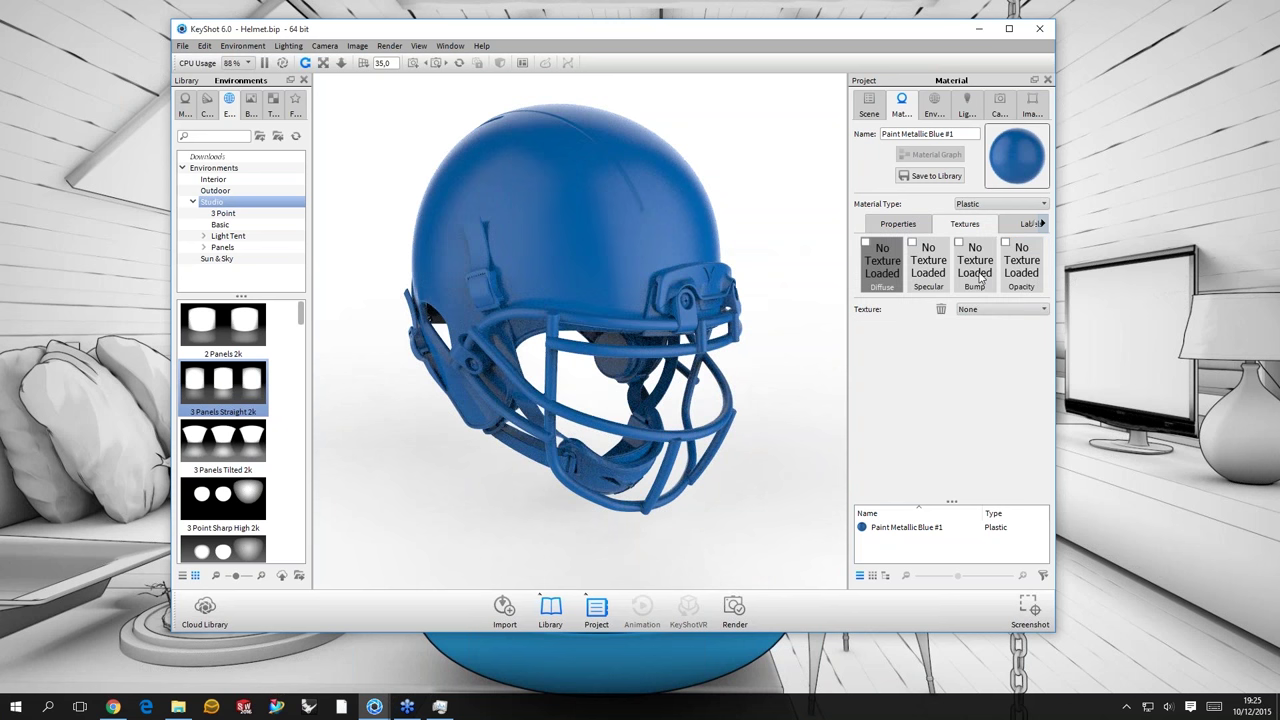
pyautogui.click(1001, 283)
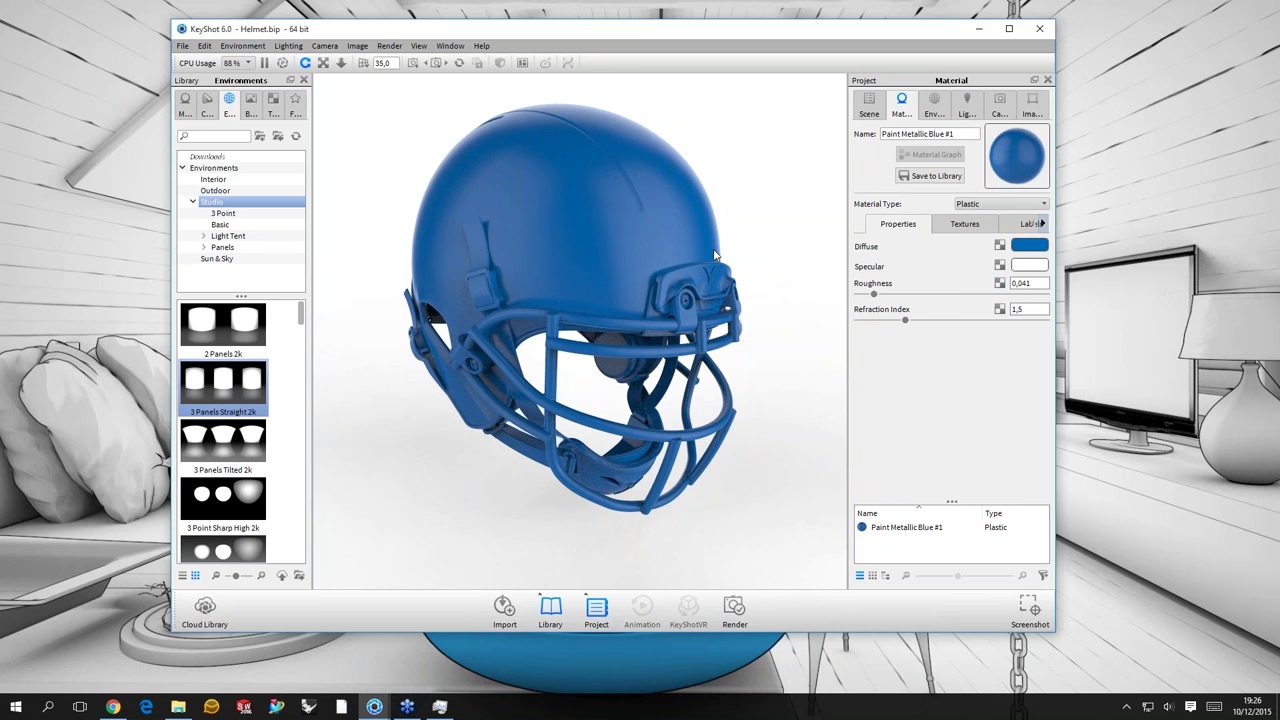
pyautogui.moveTo(716, 255); pyautogui.dragTo(648, 256)
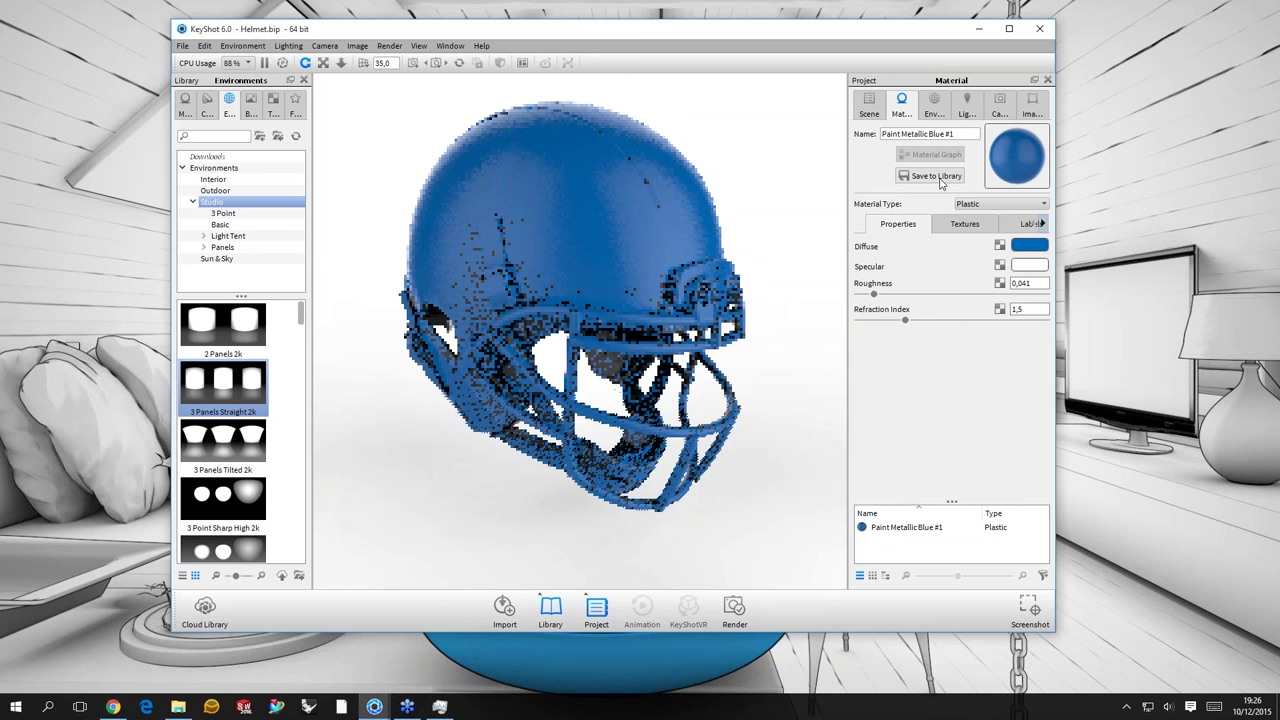
pyautogui.click(1000, 204)
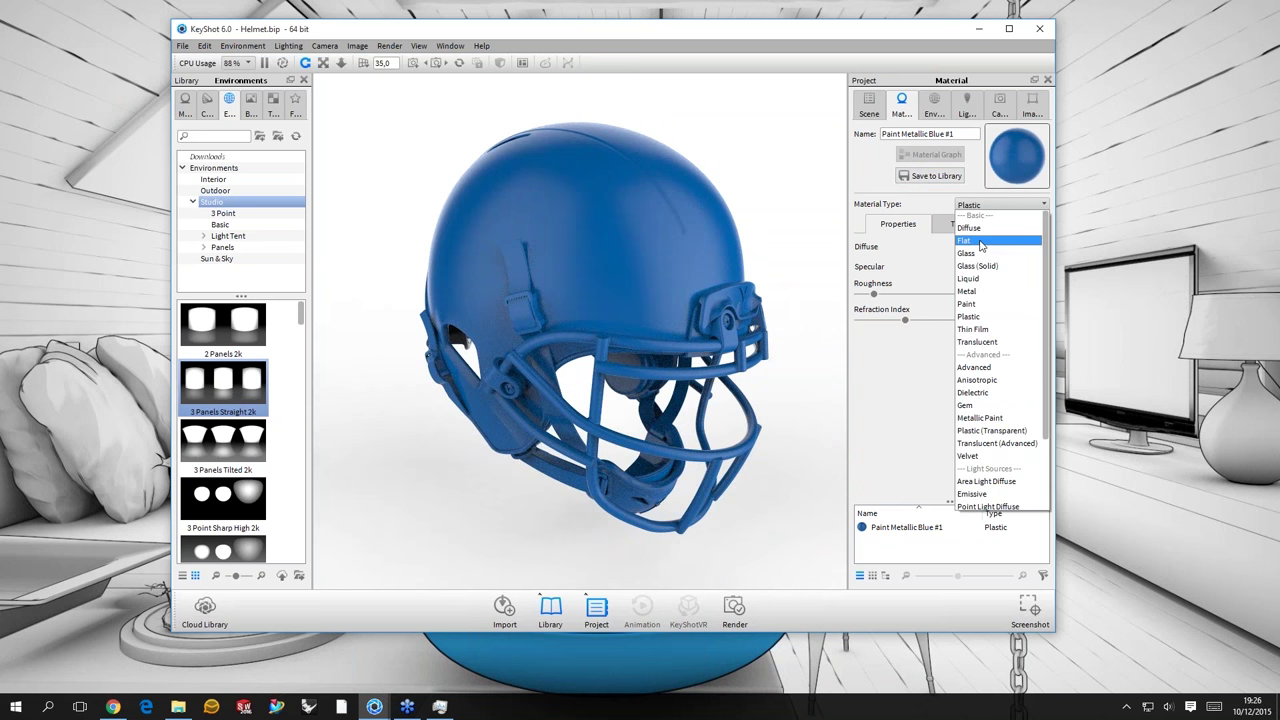
pyautogui.click(690, 146)
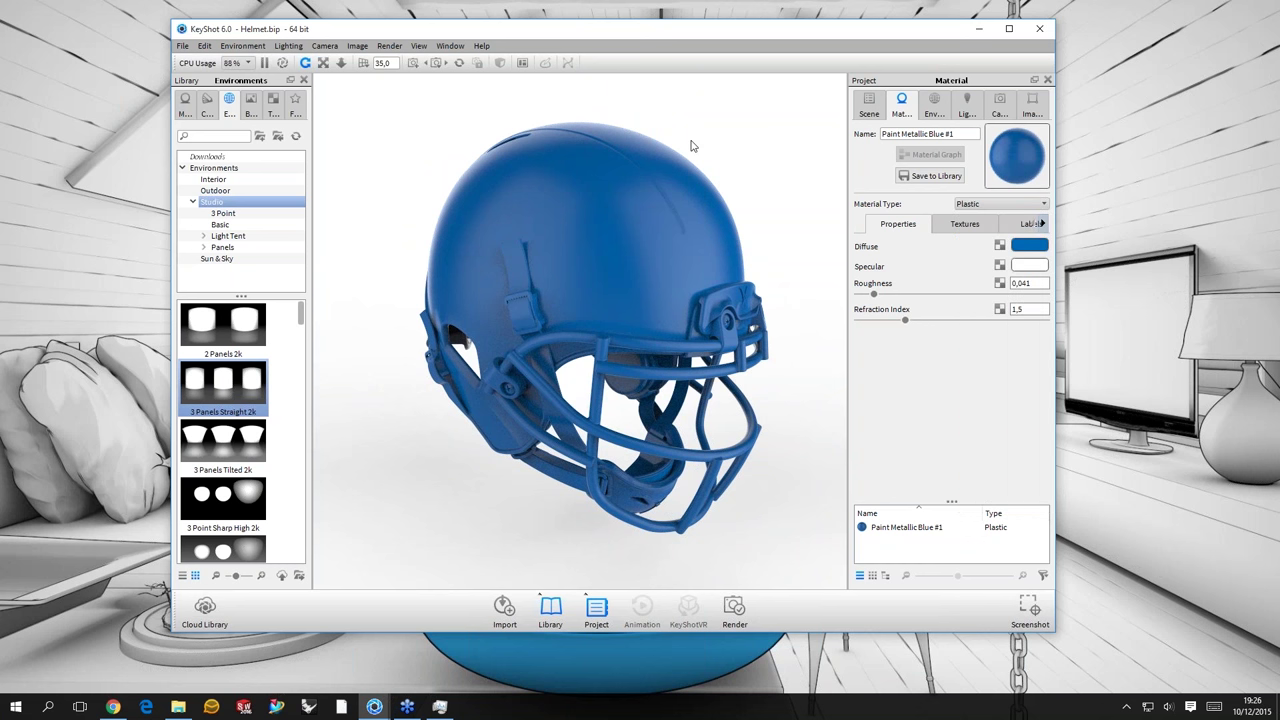
pyautogui.press('p')
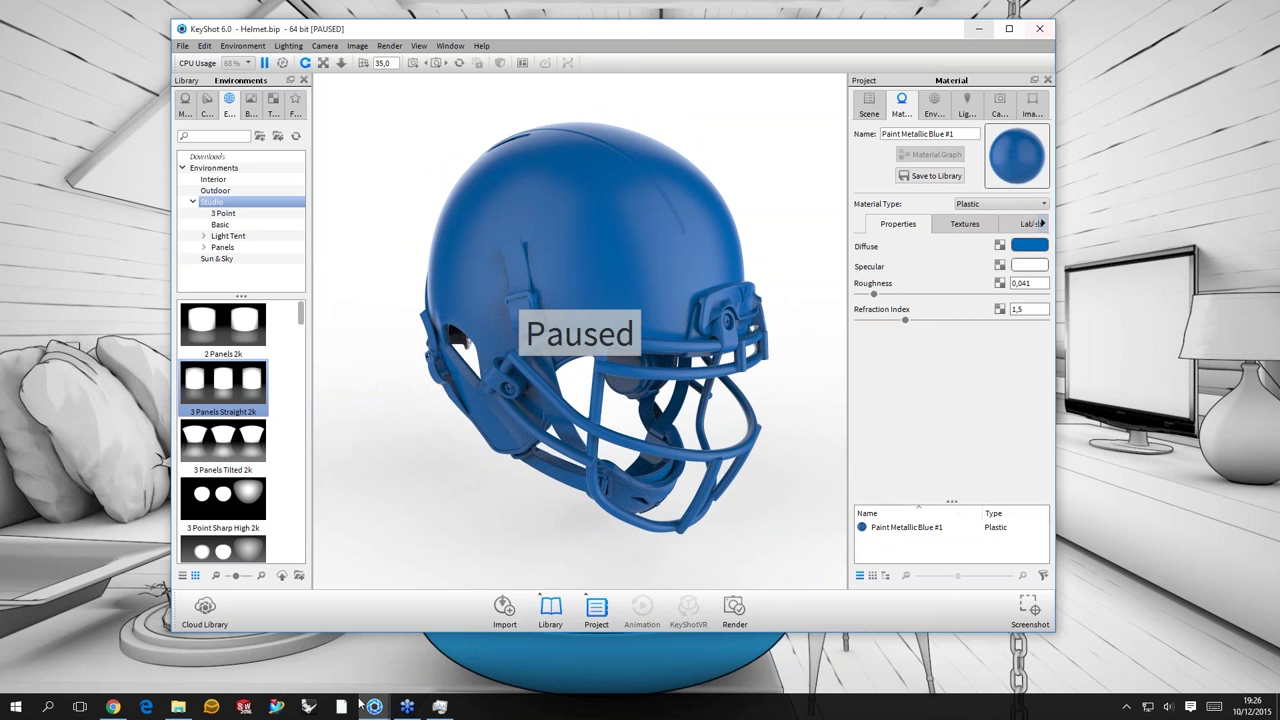
# - Bring up the KK&Rex.bip scene and inspect its Translucent (Advanced) defaultMat material
pyautogui.click(373, 707)
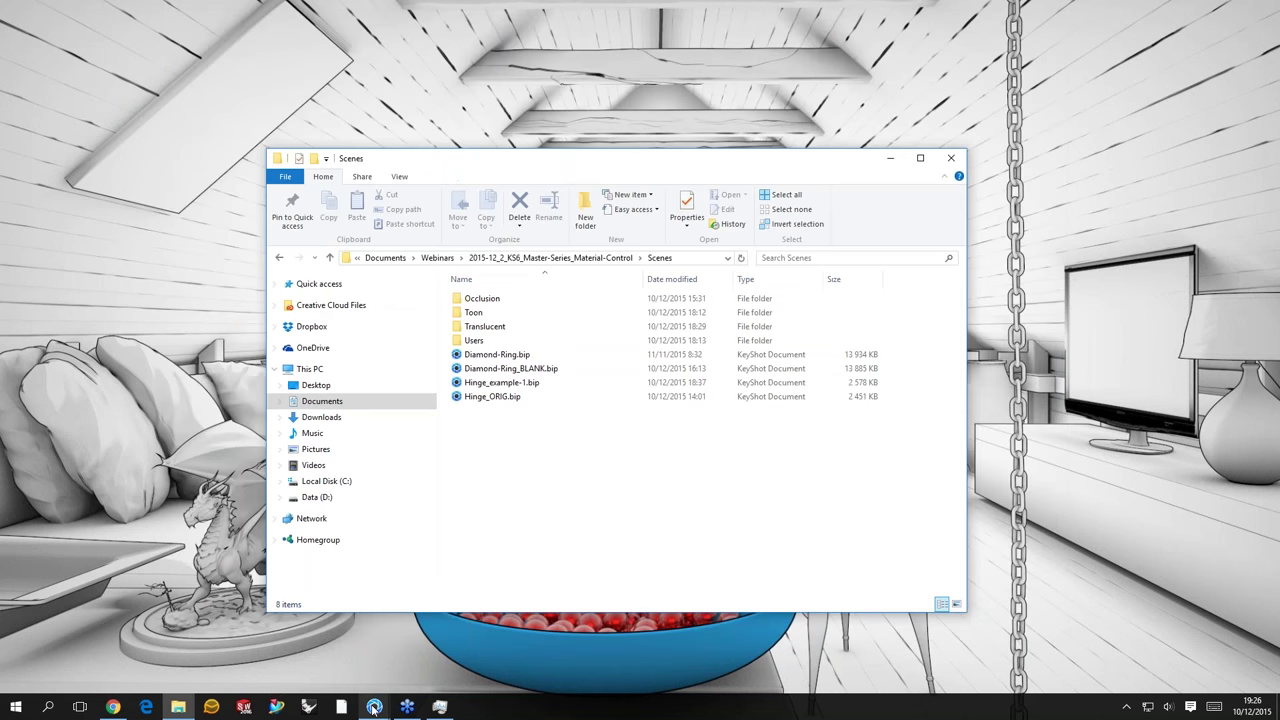
pyautogui.click(373, 707)
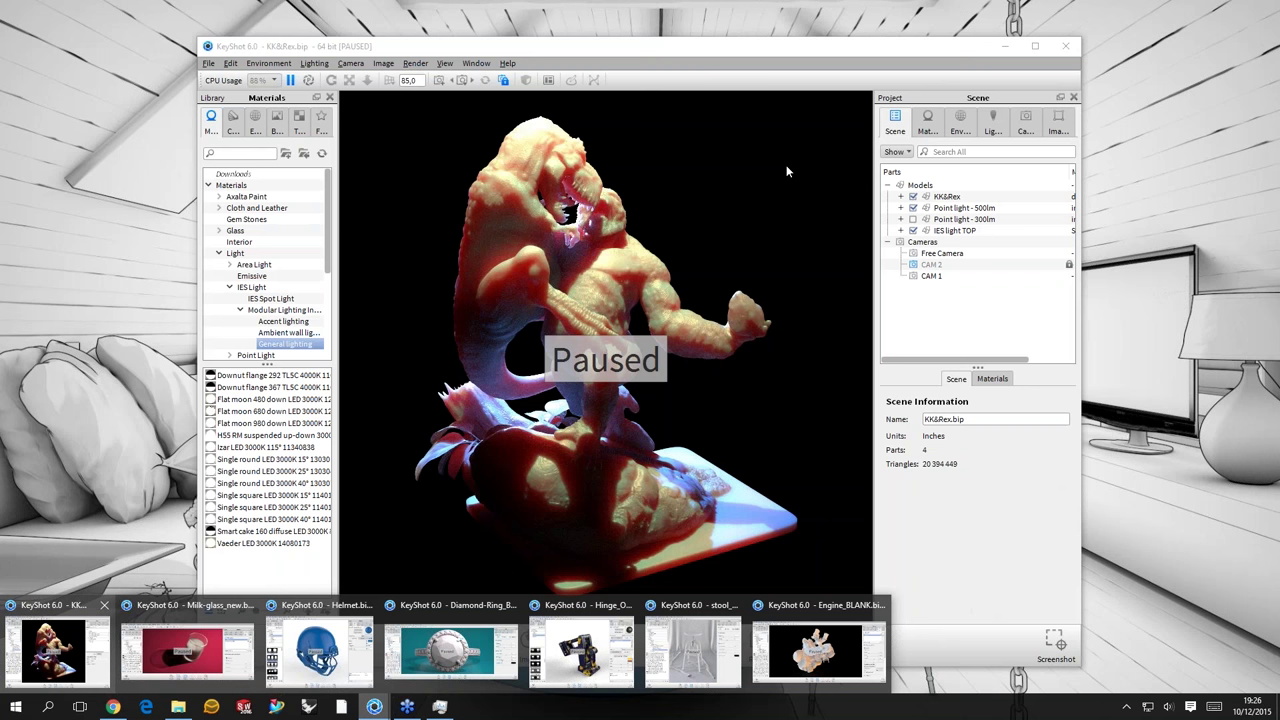
pyautogui.click(50, 648)
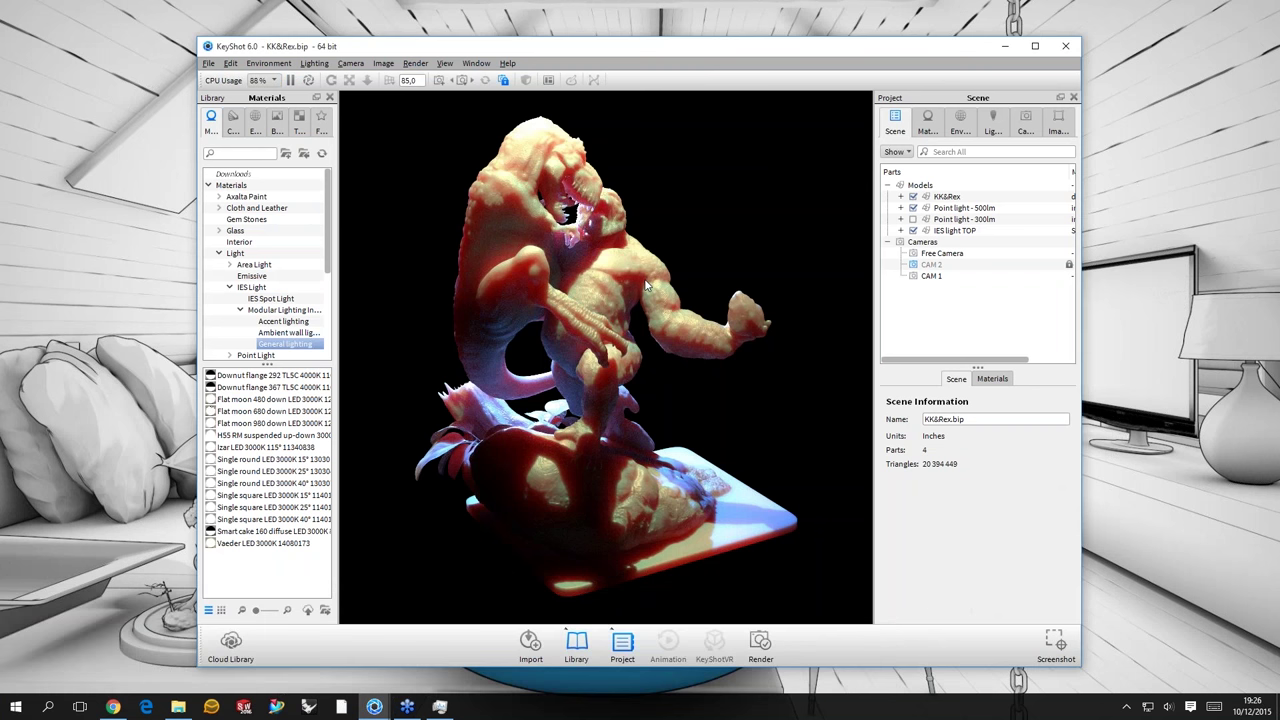
pyautogui.doubleClick(646, 285)
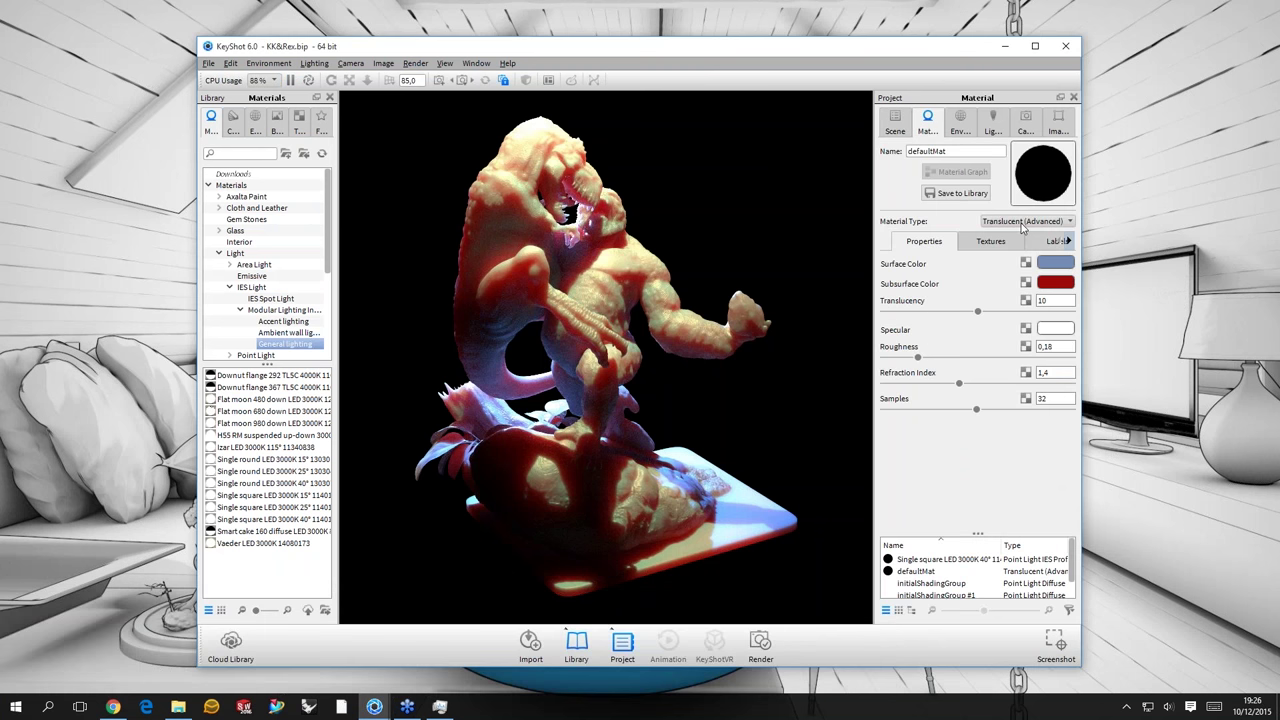
pyautogui.click(1021, 223)
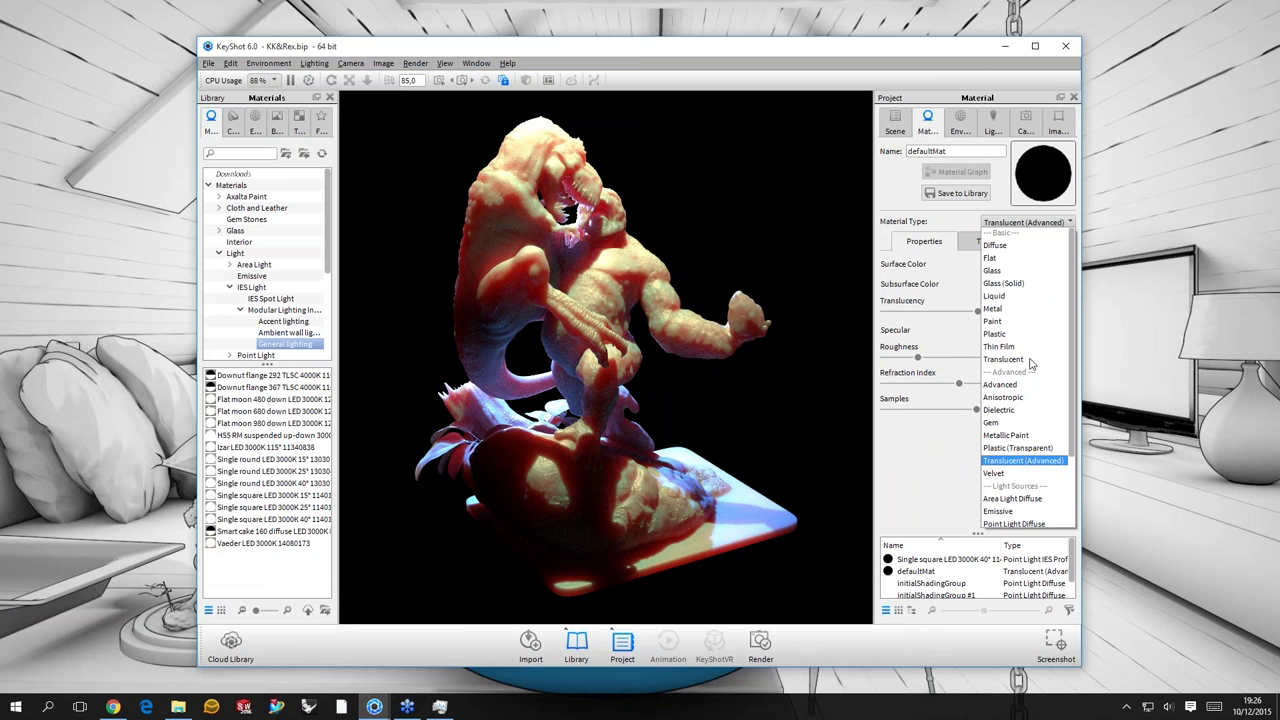
pyautogui.click(792, 393)
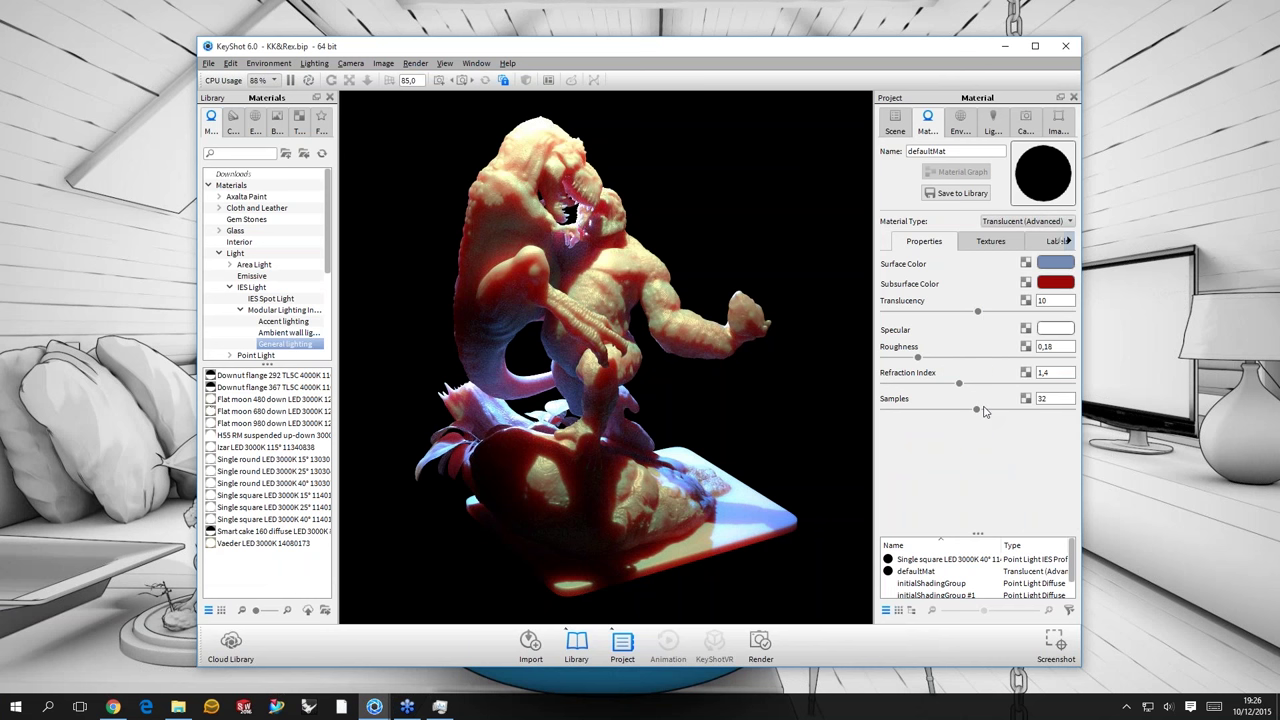
# - Orbit the camera slightly to see the KK&Rex creature from another angle
pyautogui.click(1026, 263)
pyautogui.moveTo(759, 204); pyautogui.dragTo(757, 185)
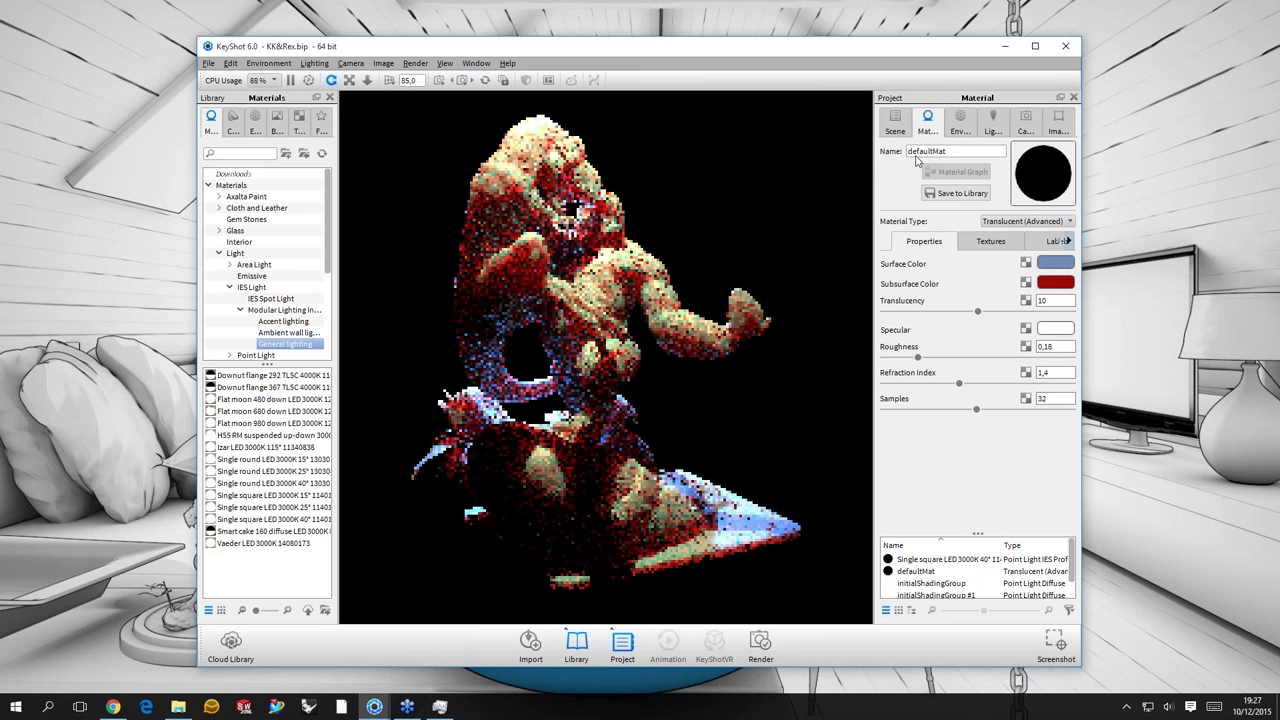
# - Toggle the Point light - 500lm and IES light TOP off and on, switch to CAM 2, show defaultMat
pyautogui.click(895, 122)
pyautogui.click(912, 219)
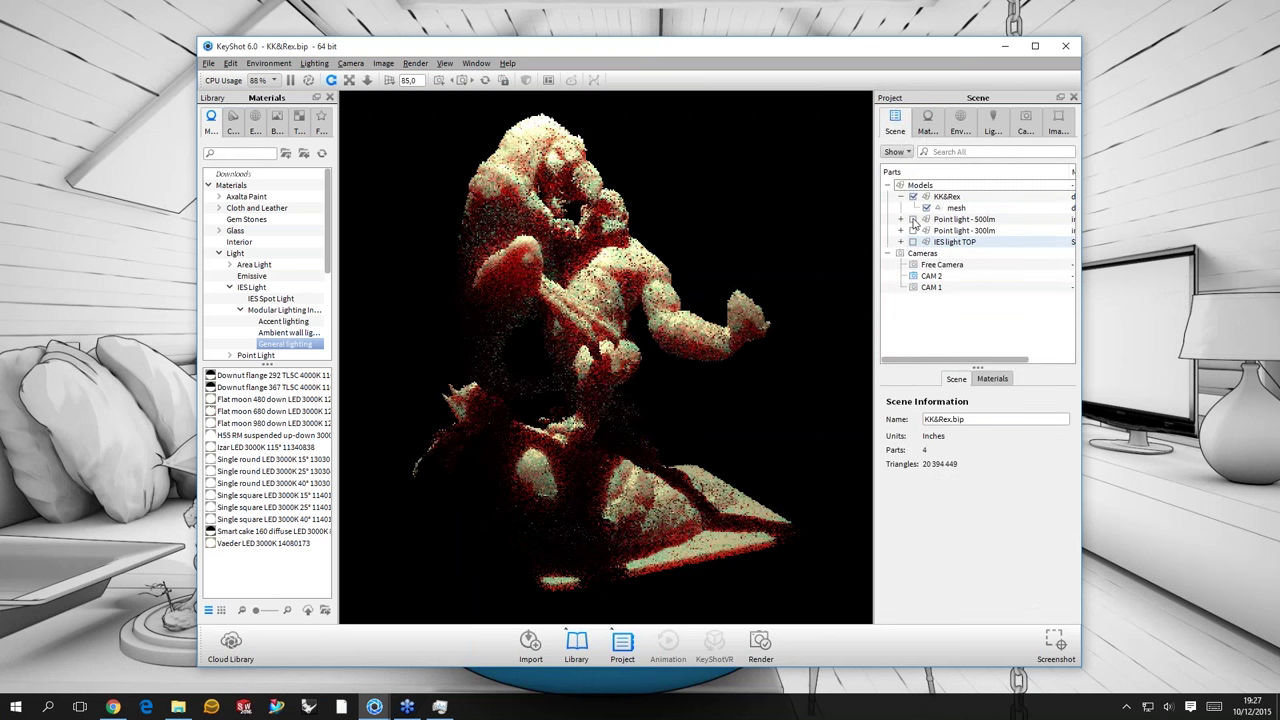
pyautogui.click(912, 242)
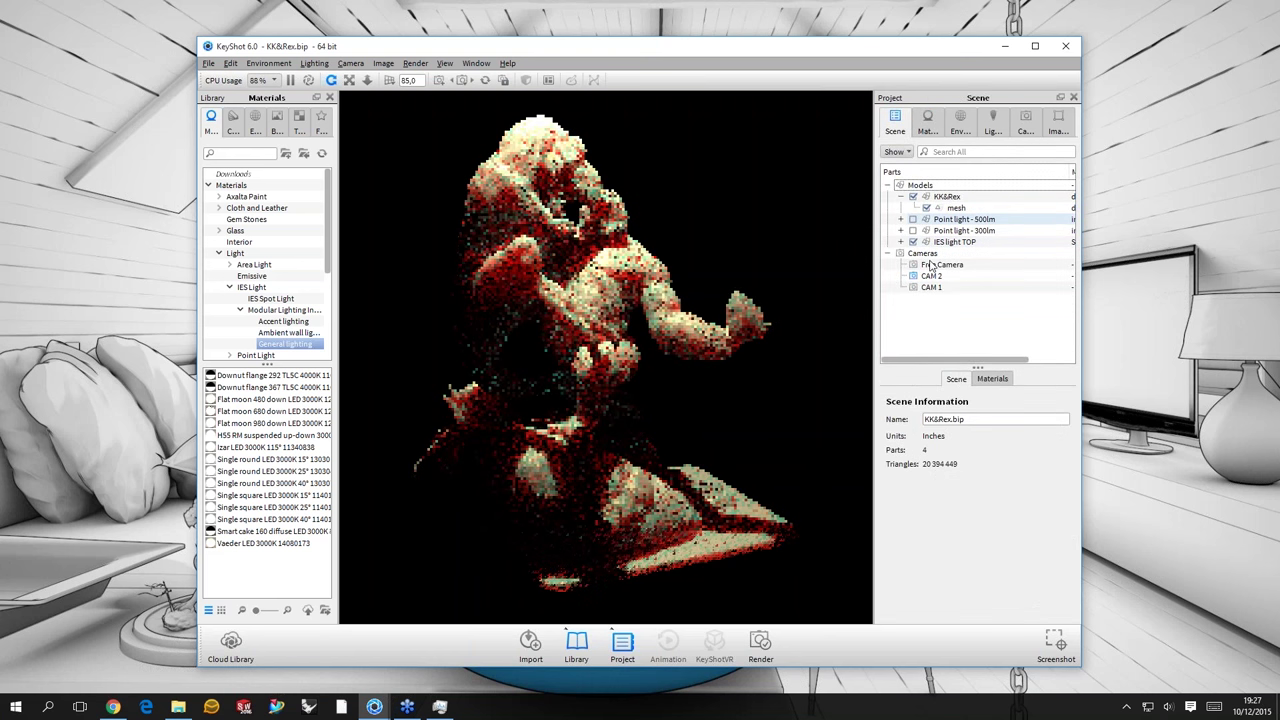
pyautogui.click(912, 219)
pyautogui.click(931, 276)
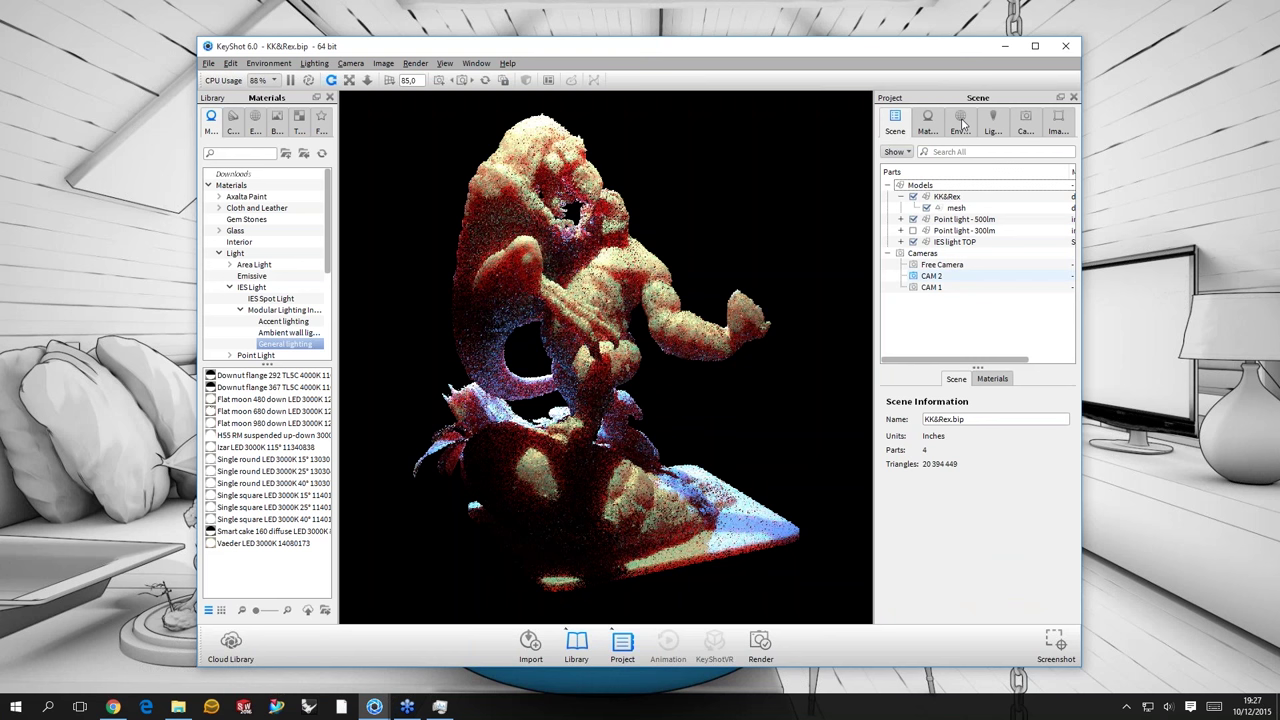
pyautogui.click(928, 122)
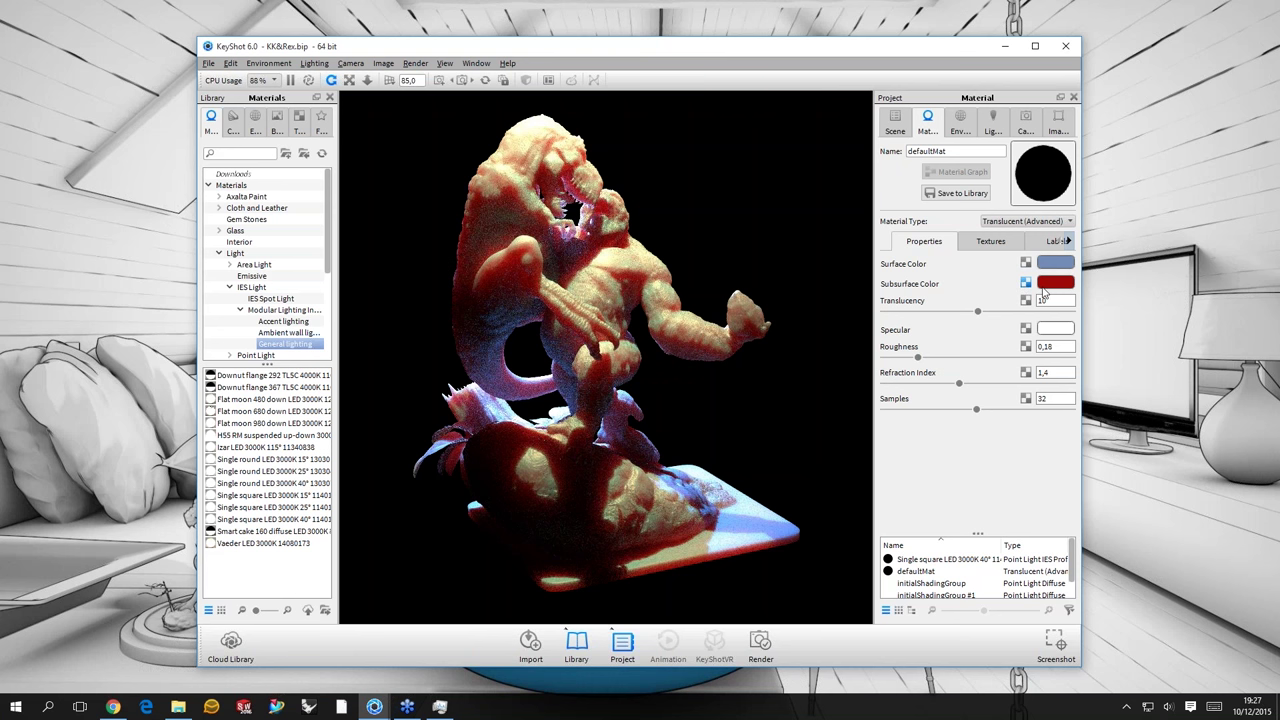
# - Apply a Color Gradient texture to the subsurface colour and rotate its planar mapping
pyautogui.click(1025, 284)
pyautogui.moveTo(1070, 292)
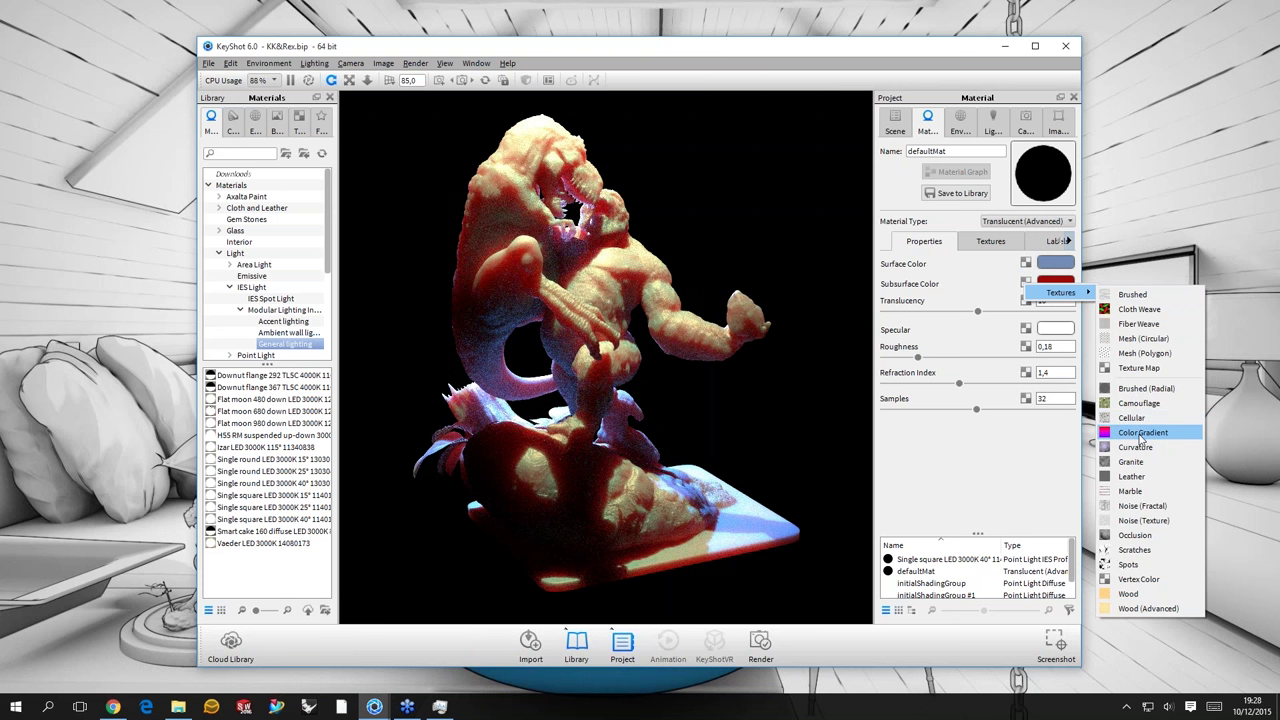
pyautogui.click(1140, 433)
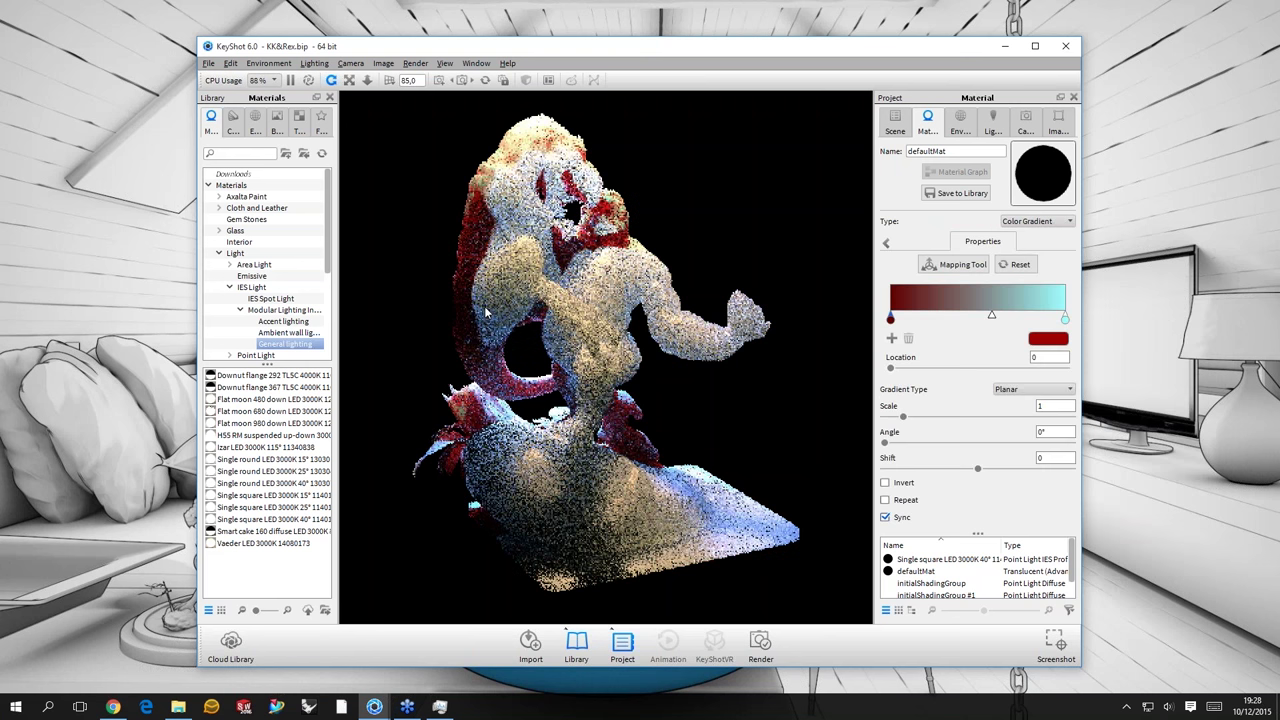
pyautogui.click(963, 265)
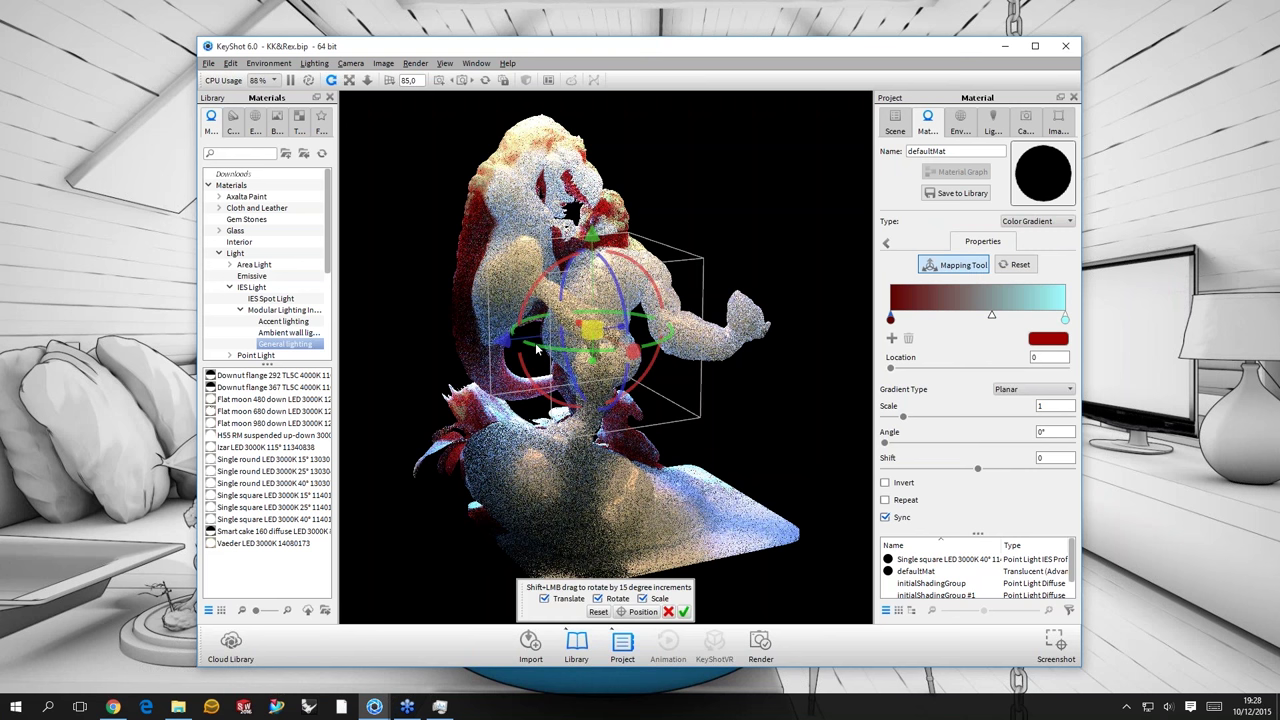
pyautogui.moveTo(568, 356); pyautogui.dragTo(612, 364)
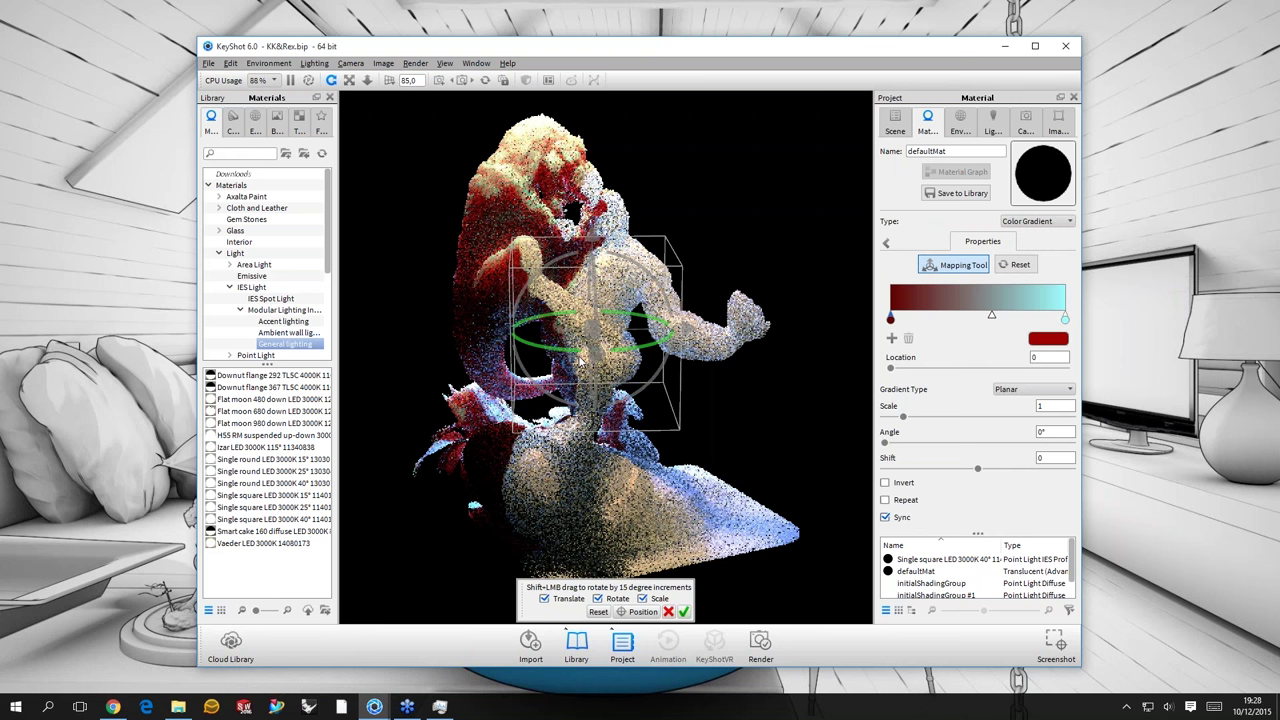
pyautogui.click(684, 612)
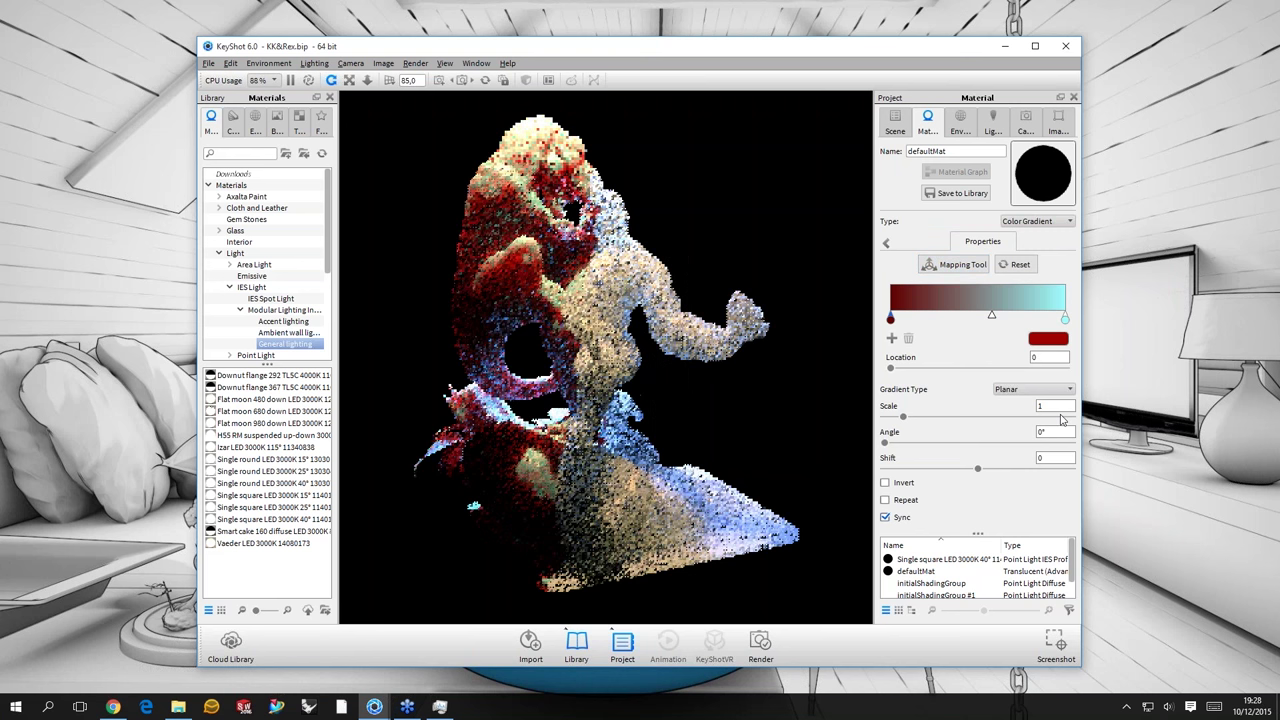
# - Set the gradient scale to 15 and recheck its mapping on the model
pyautogui.click(1055, 405)
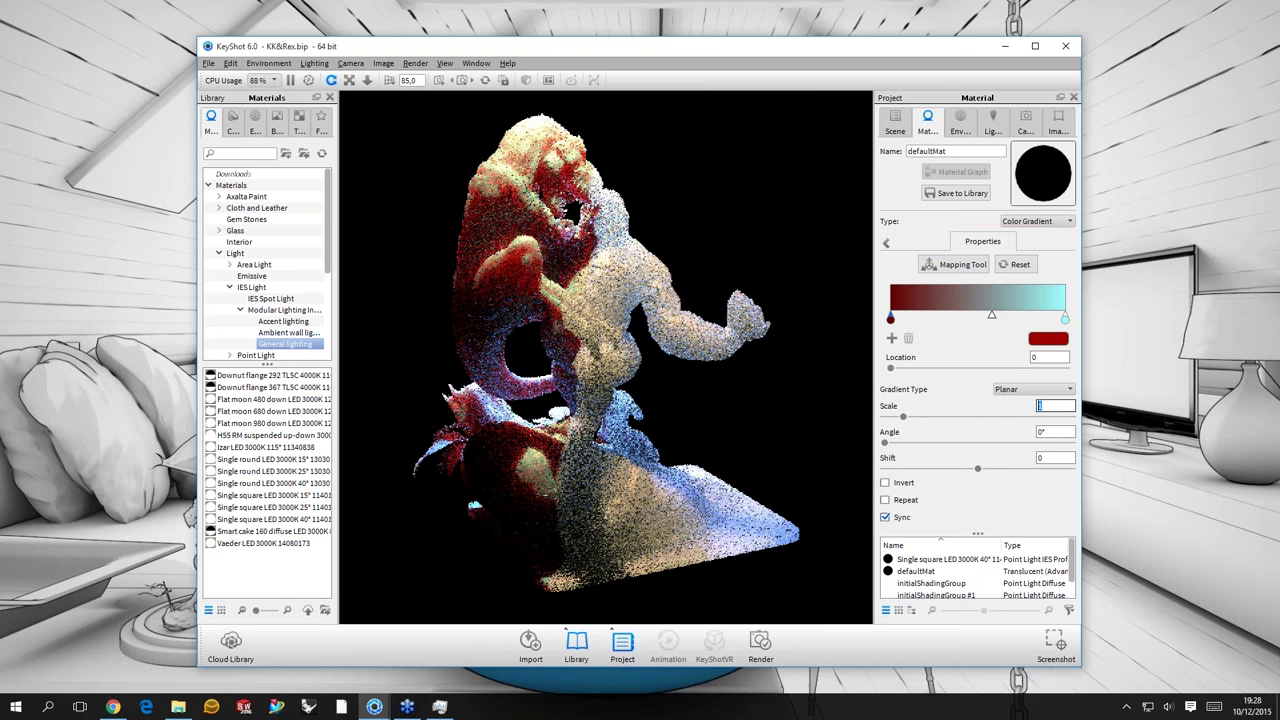
pyautogui.write('15')
pyautogui.press('Return')
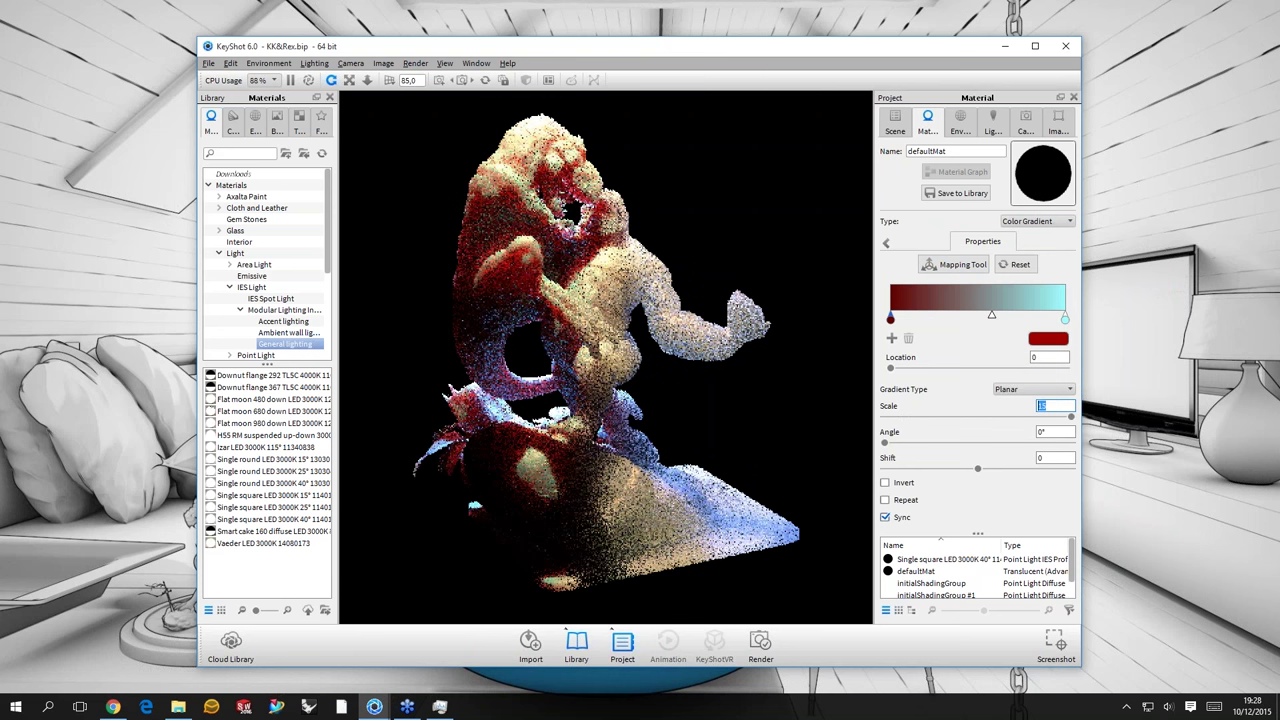
pyautogui.click(955, 264)
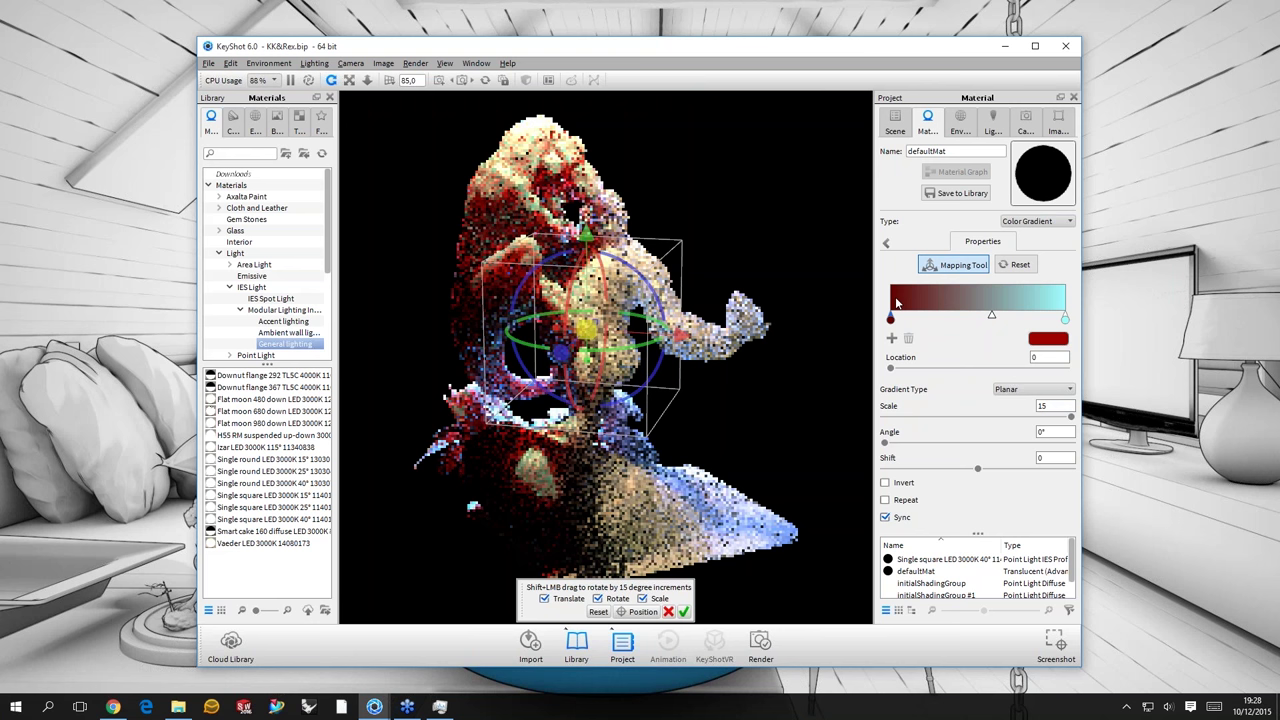
pyautogui.click(891, 319)
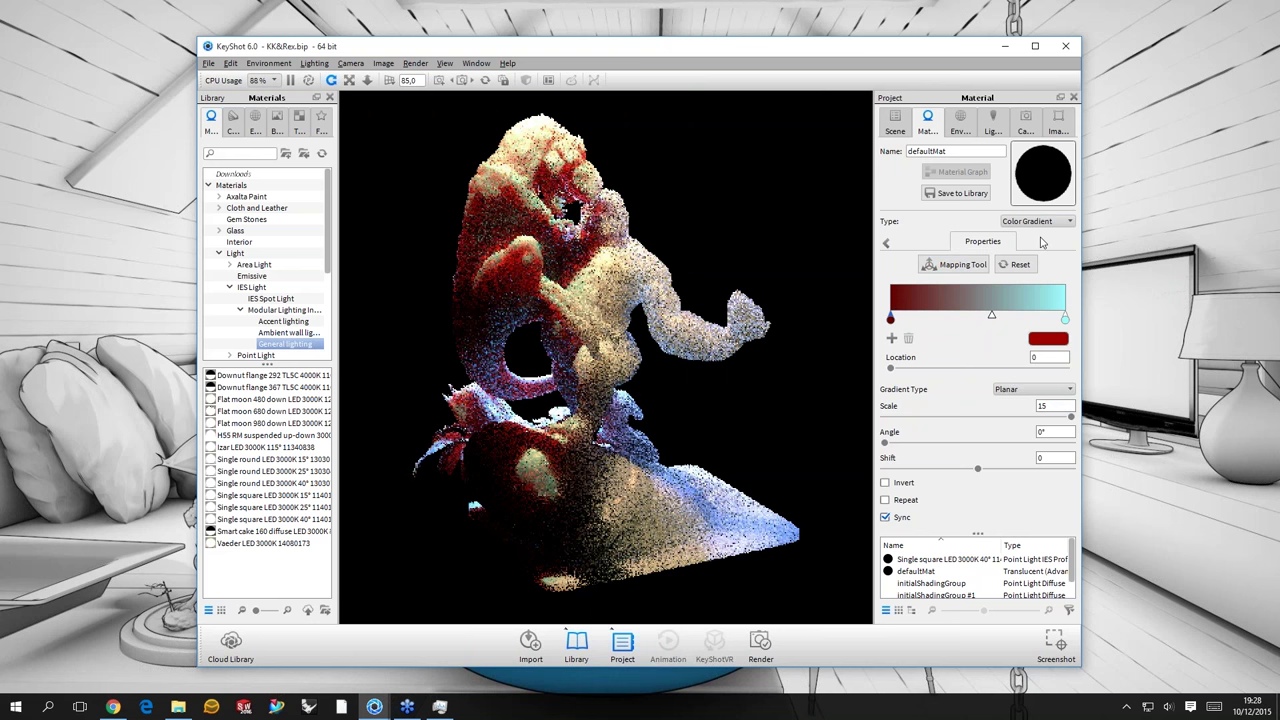
# - Change the gradient's left red stop to magenta
pyautogui.click(1048, 338)
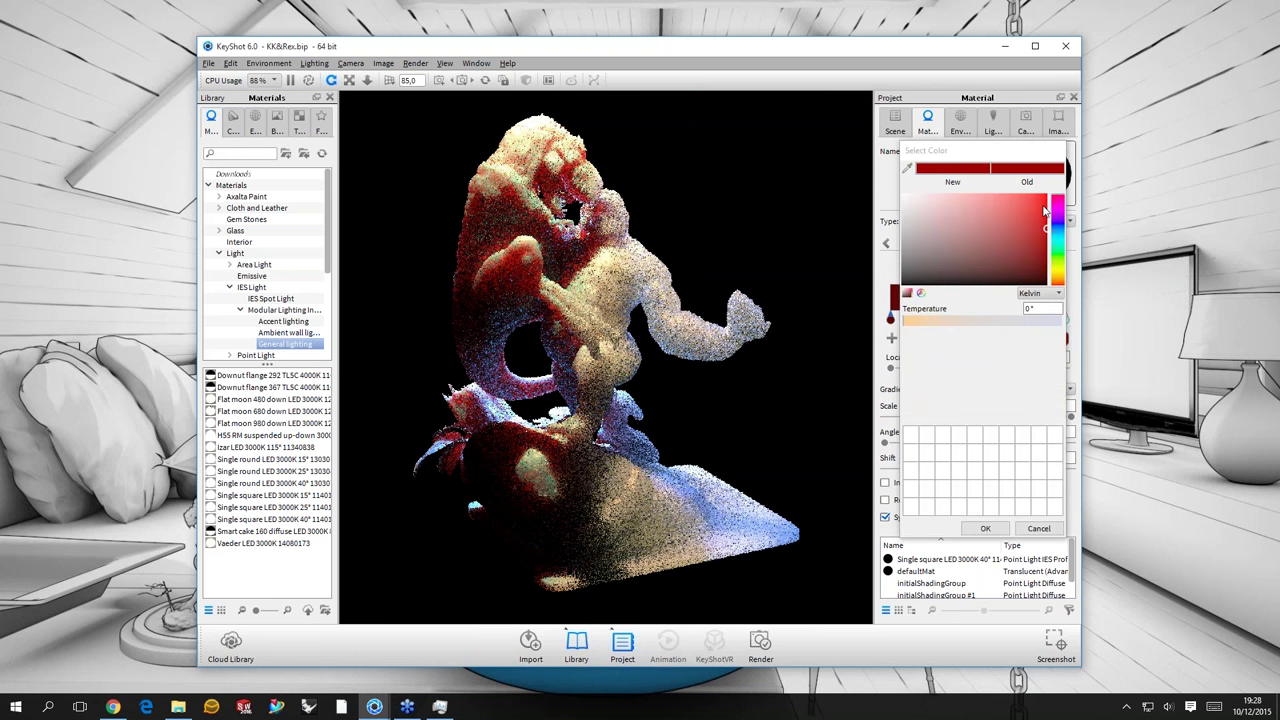
pyautogui.click(1045, 208)
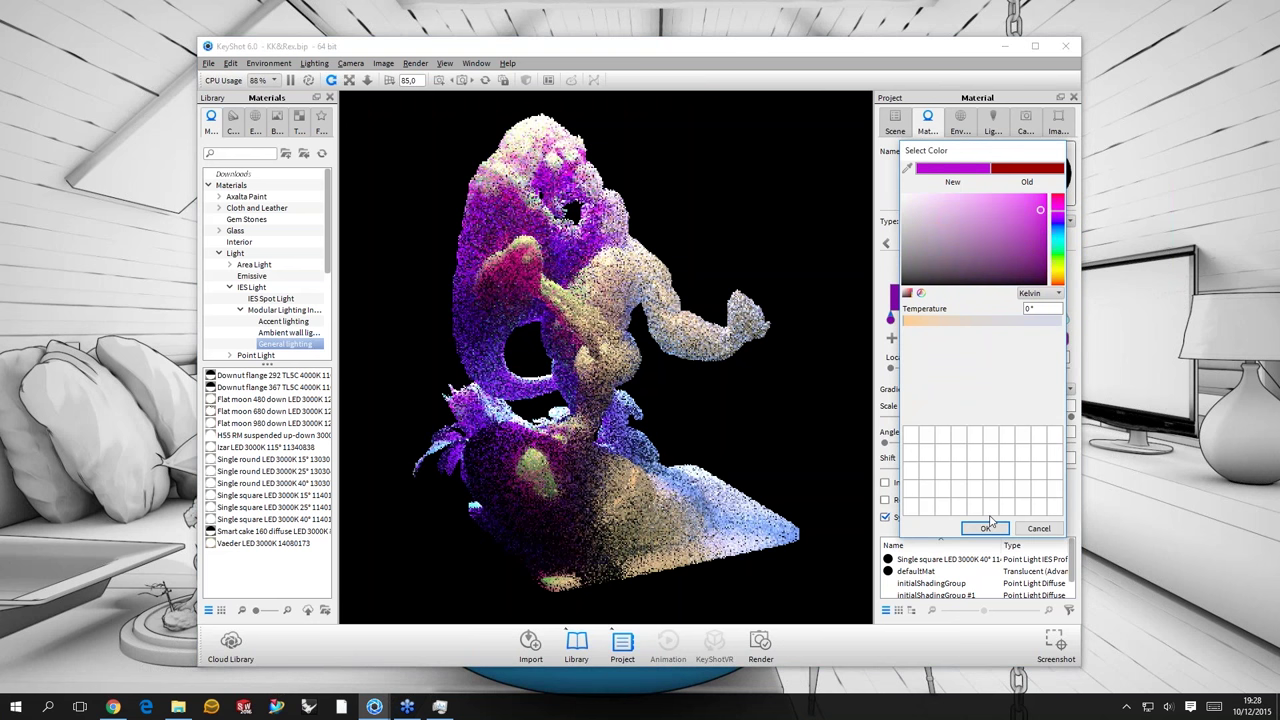
pyautogui.click(1069, 322)
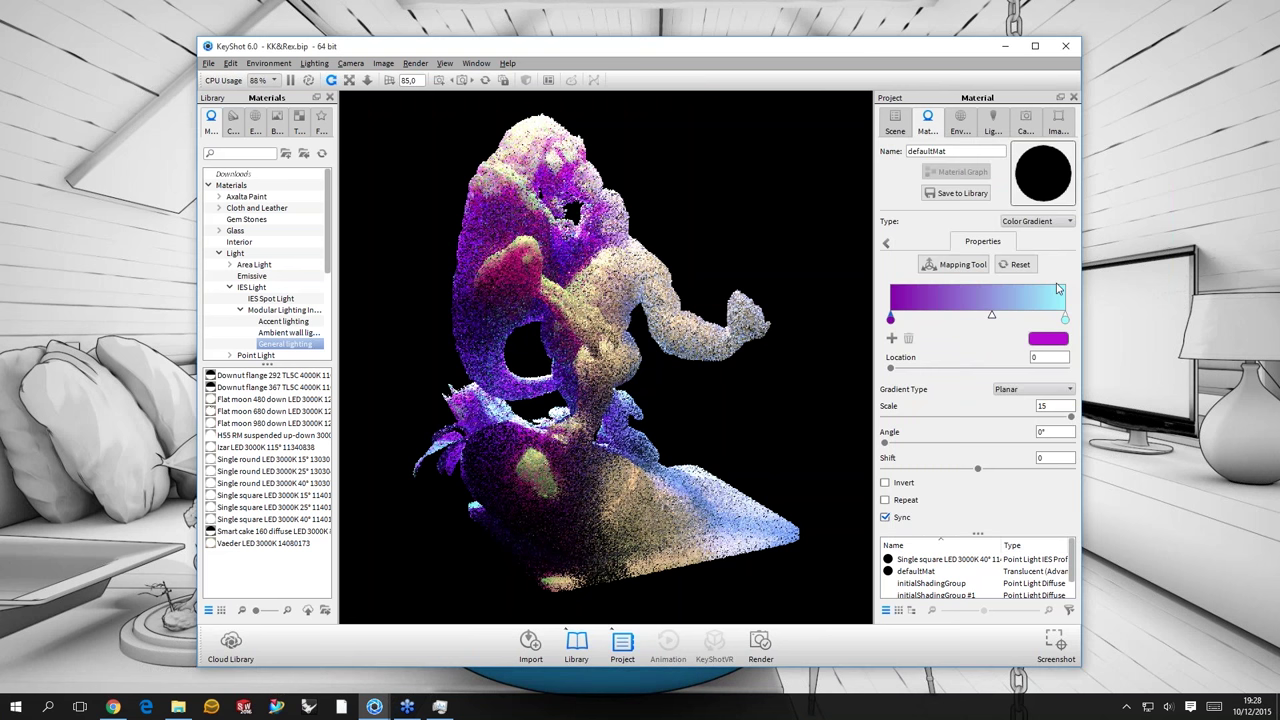
# - Make the right gradient end yellow and shift the midpoint to rebalance purple and yellow
pyautogui.doubleClick(1059, 289)
pyautogui.click(1037, 199)
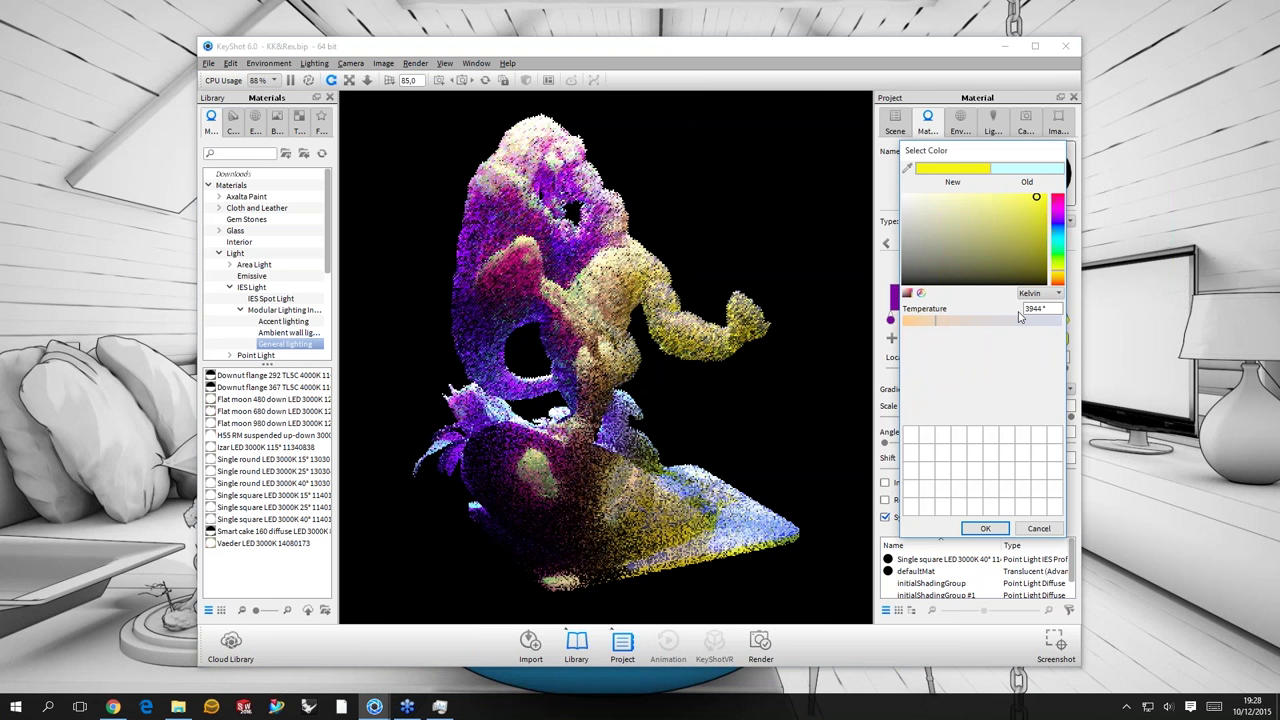
pyautogui.click(985, 529)
pyautogui.click(985, 529)
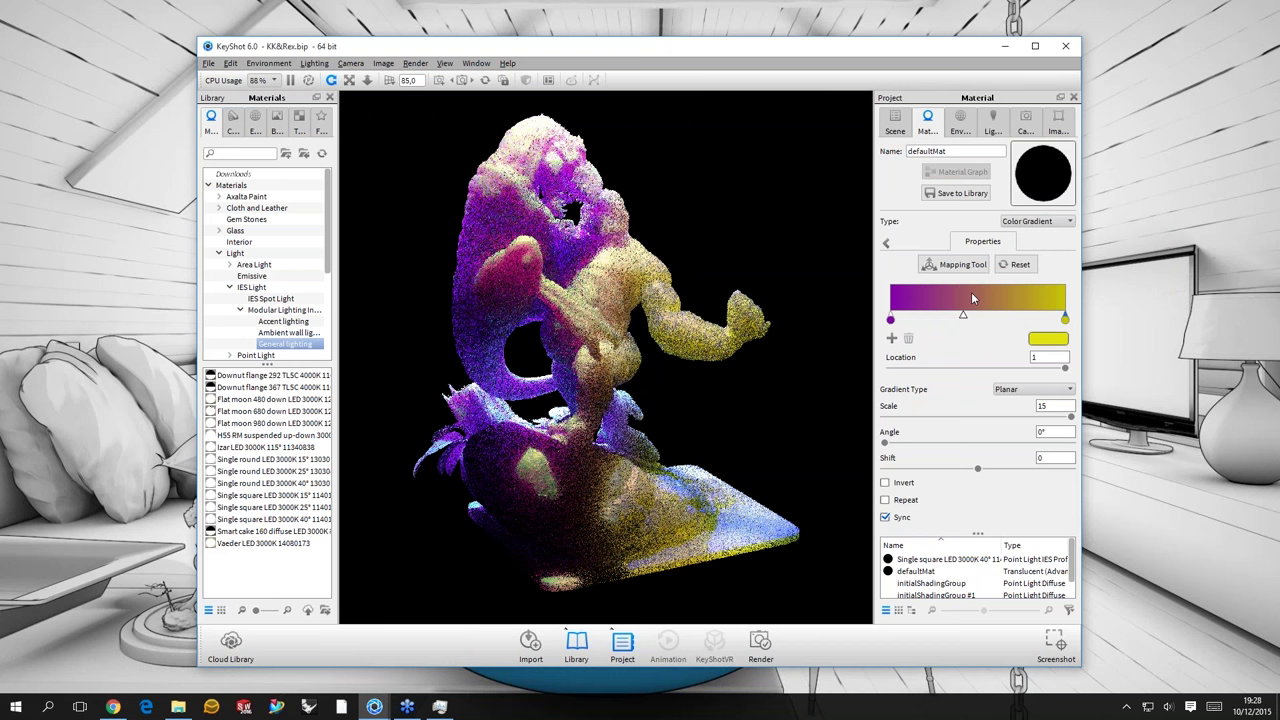
pyautogui.moveTo(963, 315); pyautogui.dragTo(983, 315)
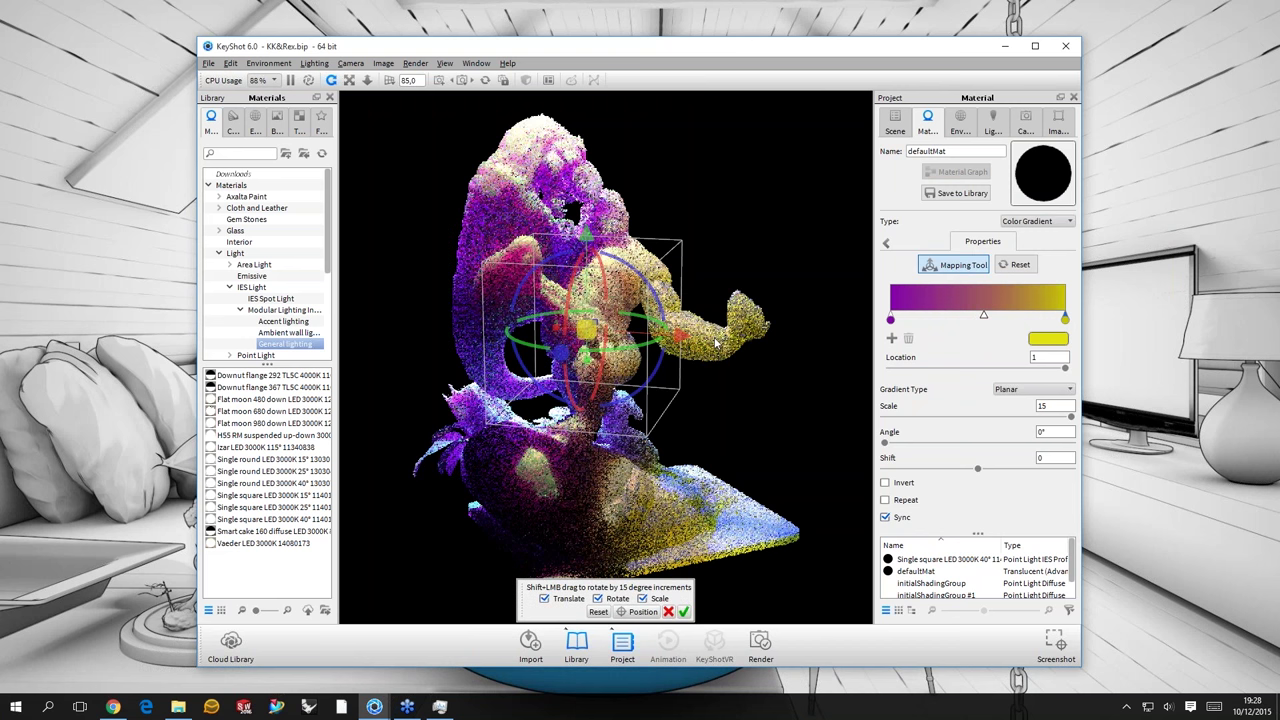
pyautogui.click(684, 612)
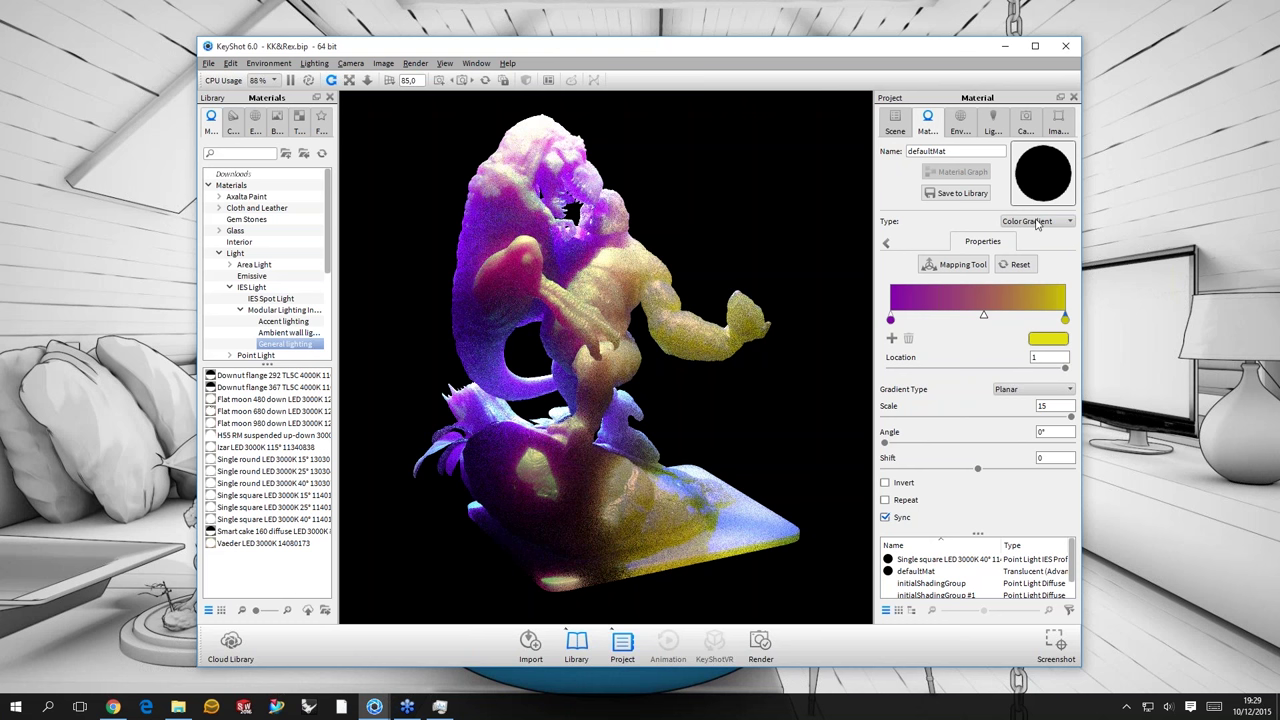
# - Browse the texture type list and switch the defaultMat texture to Noise (Fractal)
pyautogui.click(1037, 222)
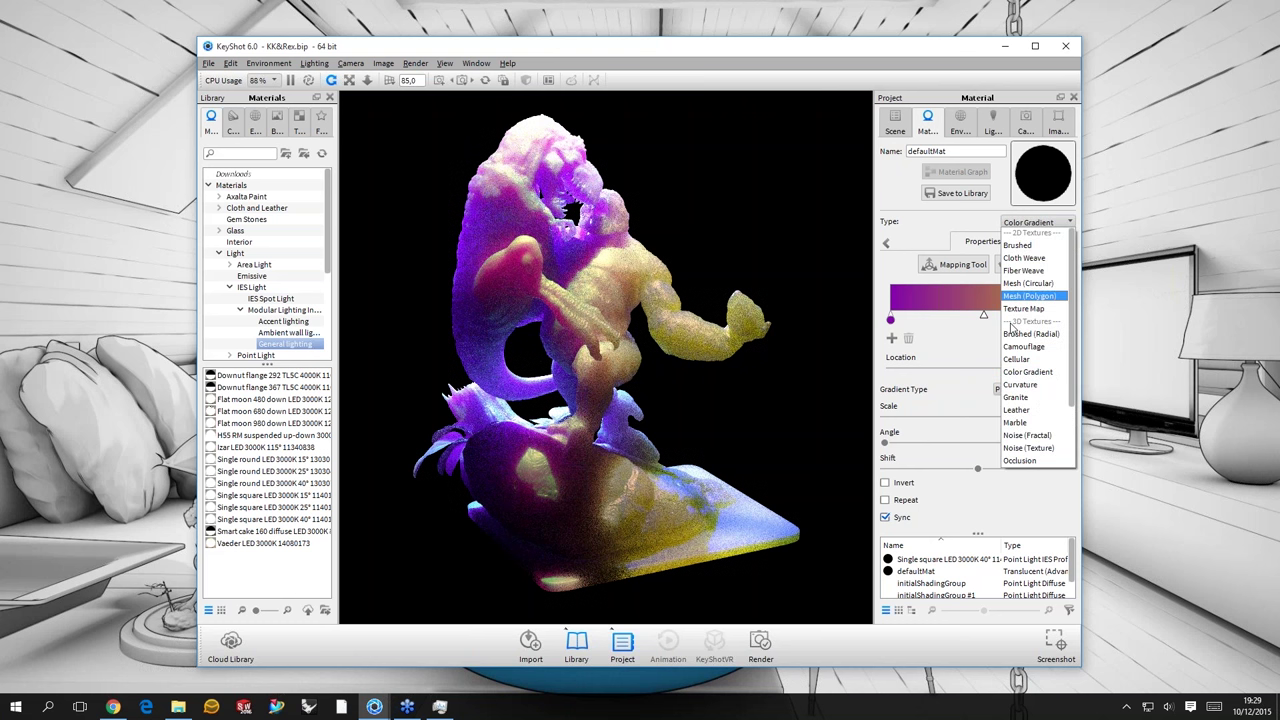
pyautogui.scroll(-2, 1012, 330)
pyautogui.scroll(2, 1010, 358)
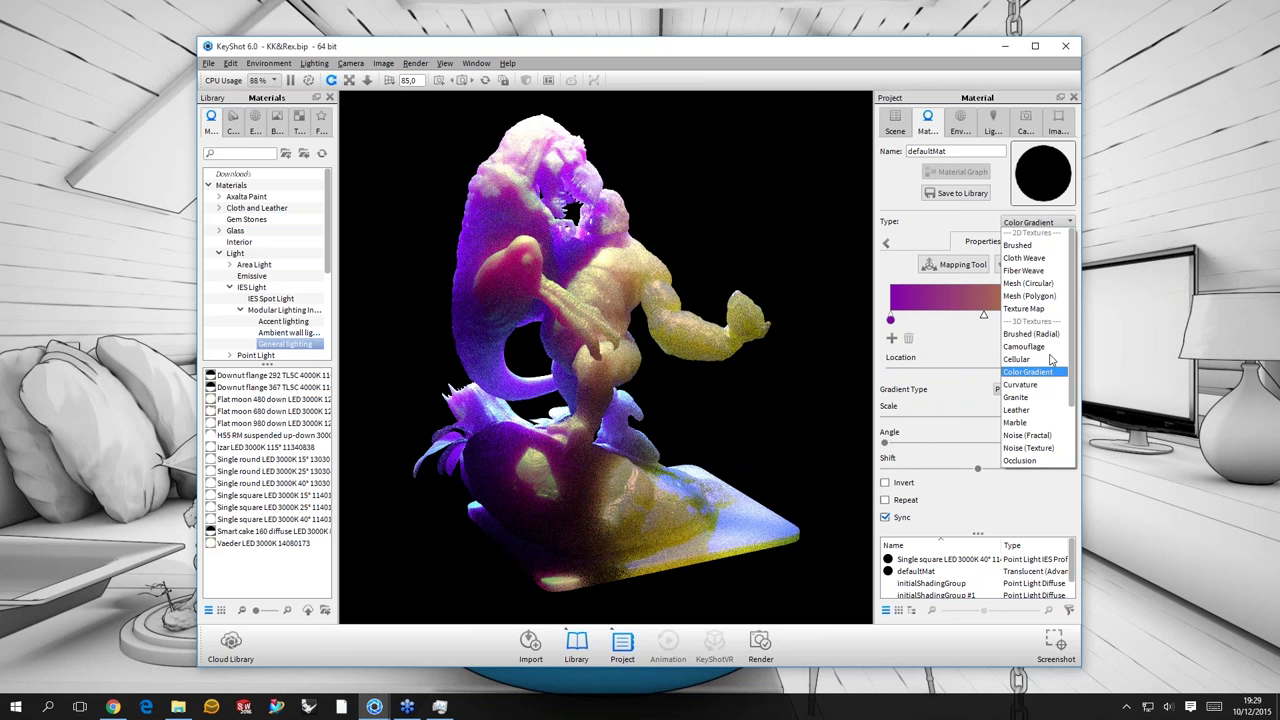
pyautogui.click(895, 209)
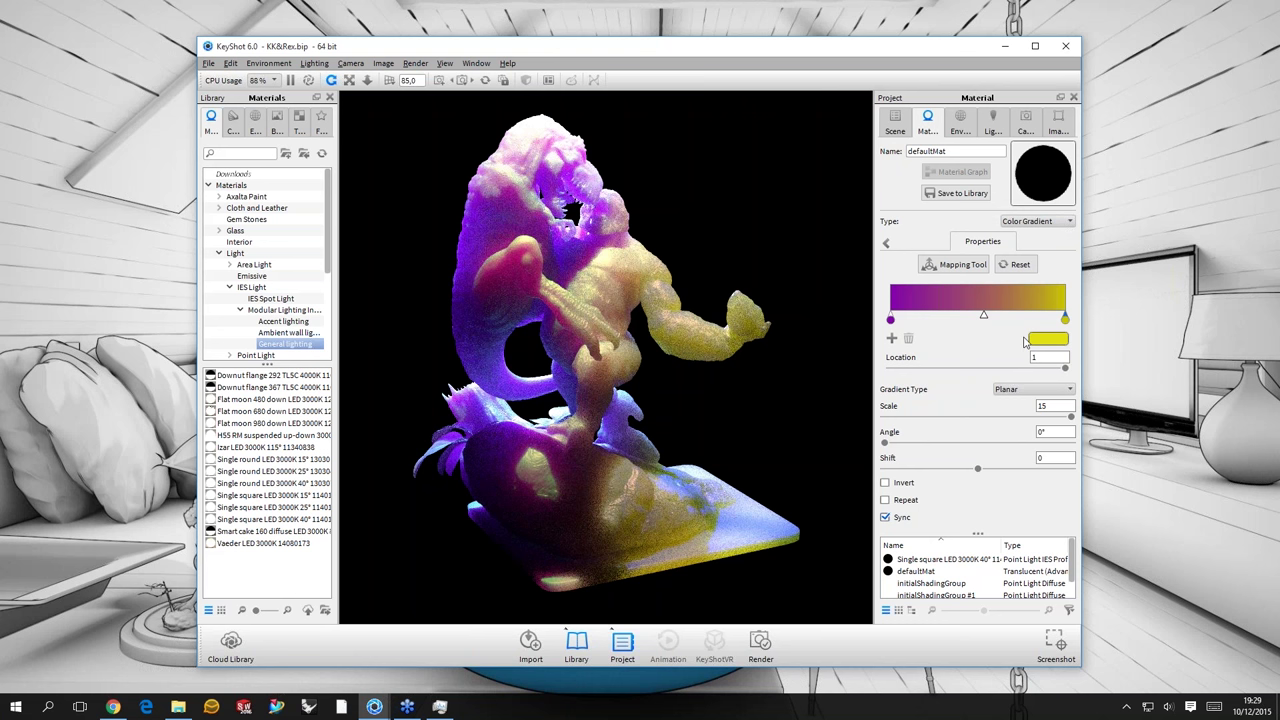
pyautogui.click(1037, 221)
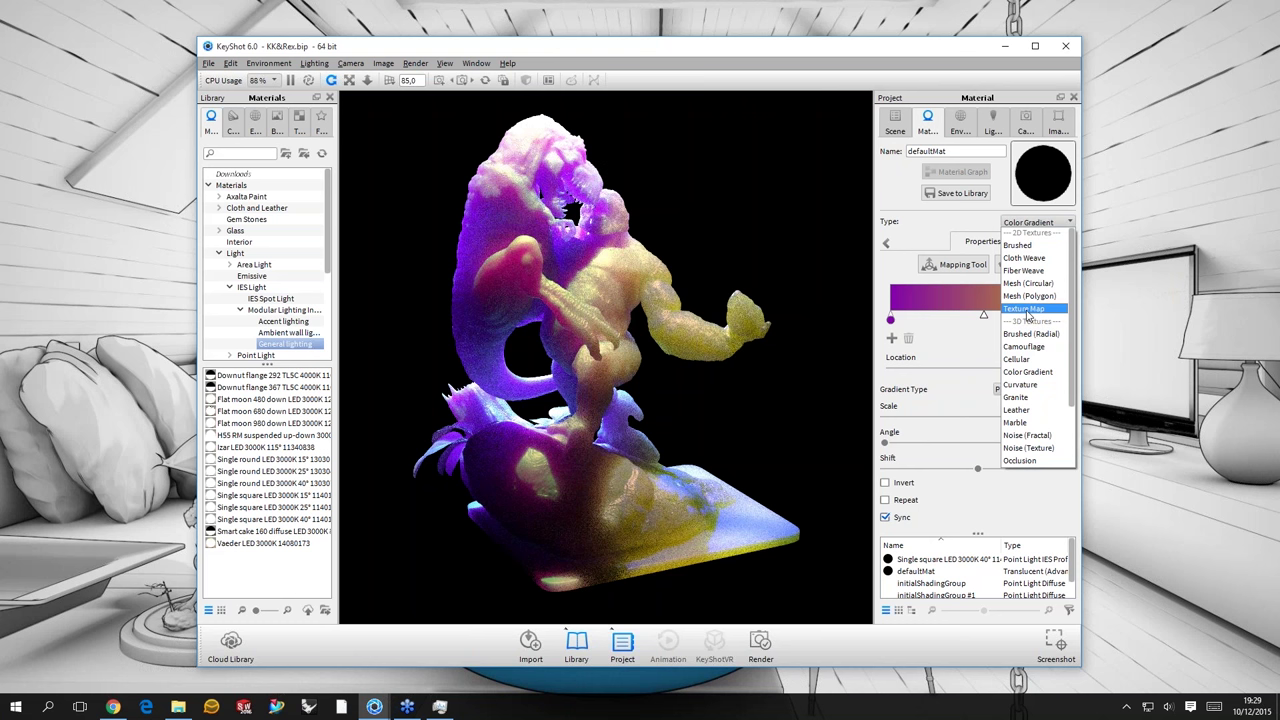
pyautogui.scroll(-2, 1043, 398)
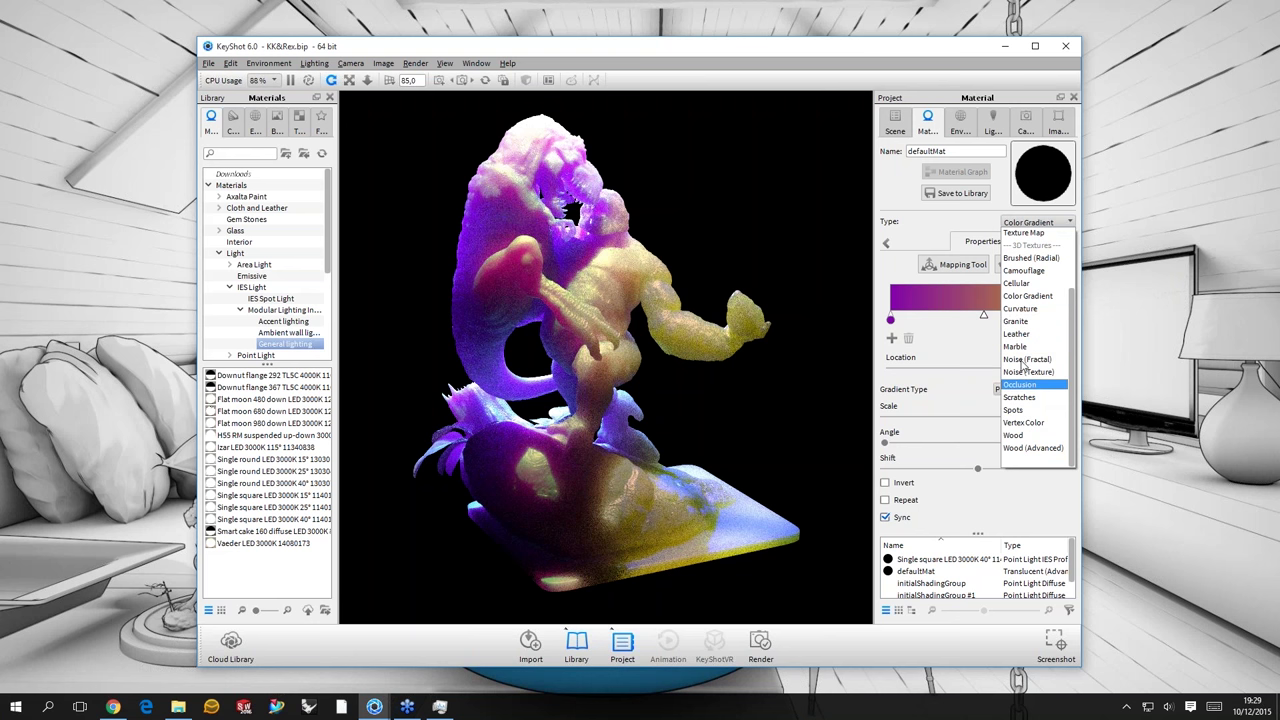
pyautogui.press('Escape')
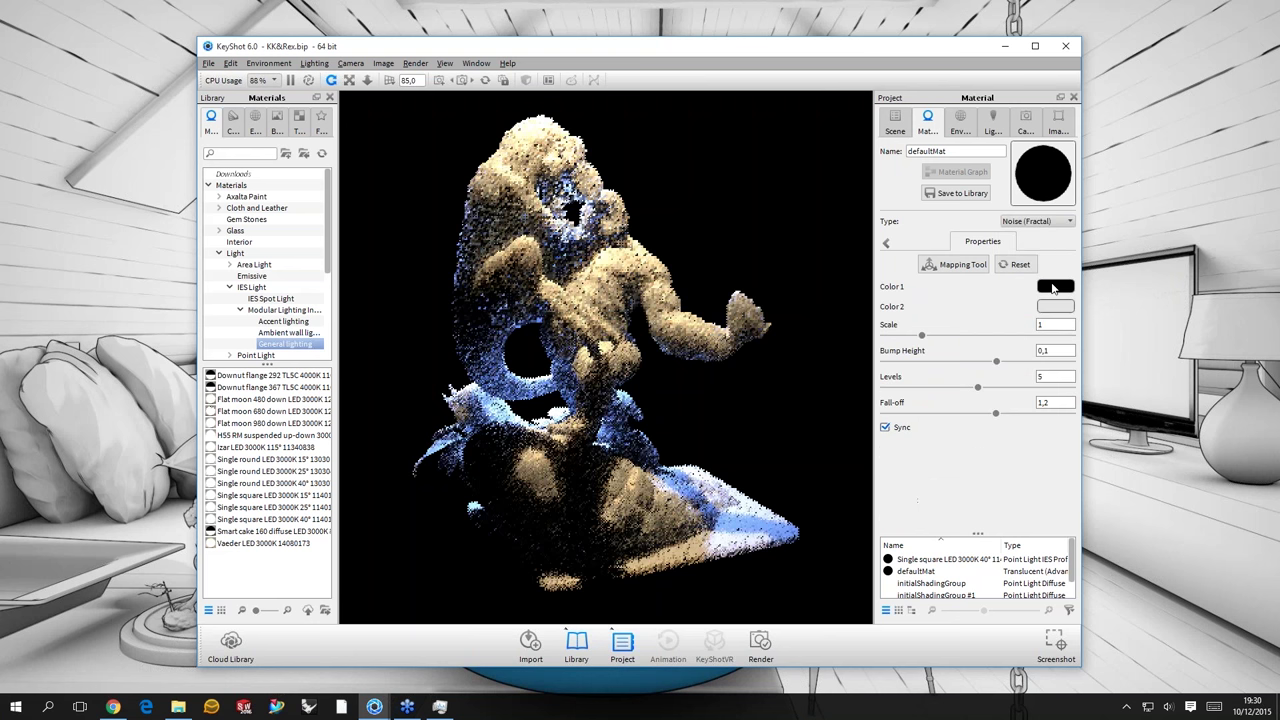
# - Set the noise colours to hot pink and black and the noise scale to 5
pyautogui.click(1053, 287)
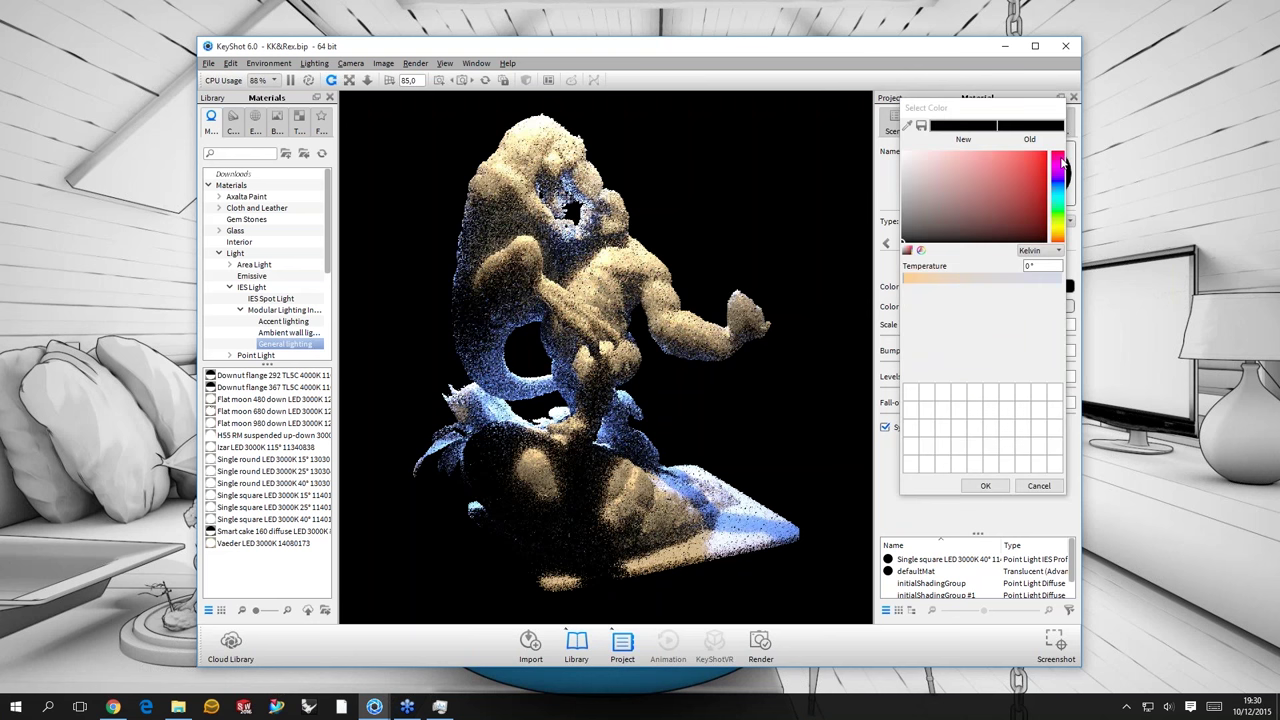
pyautogui.click(1059, 160)
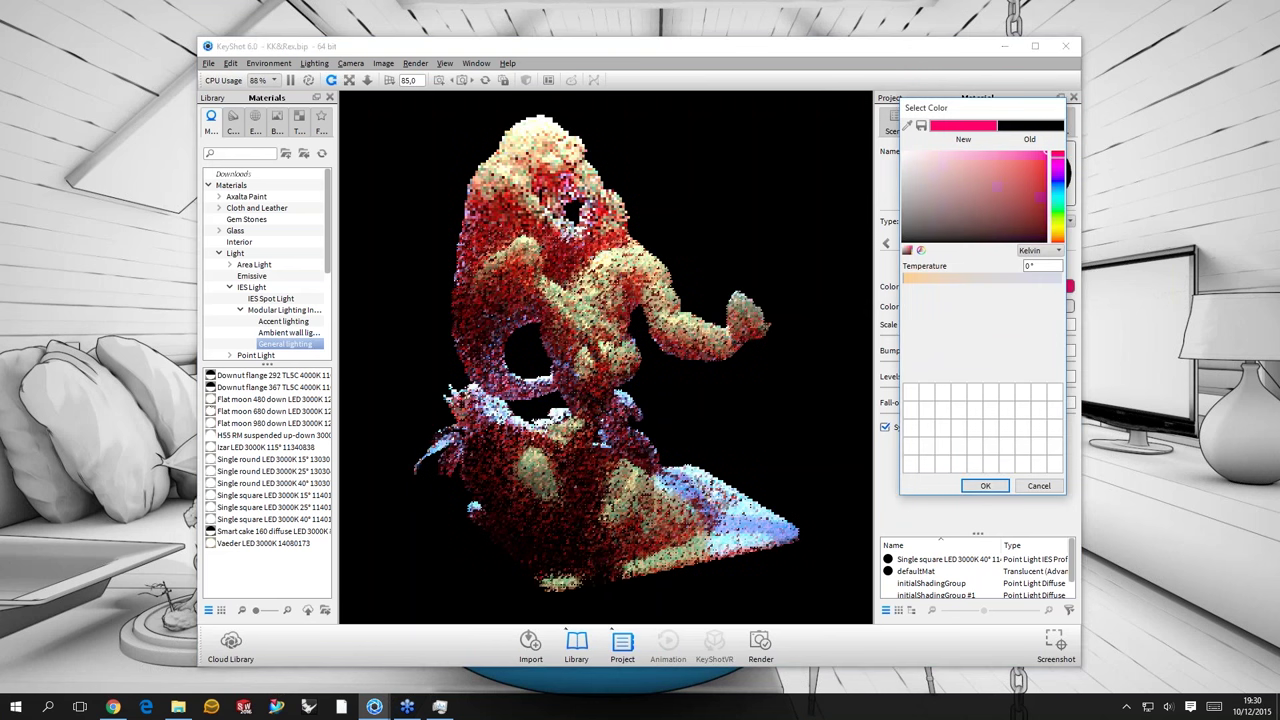
pyautogui.click(985, 485)
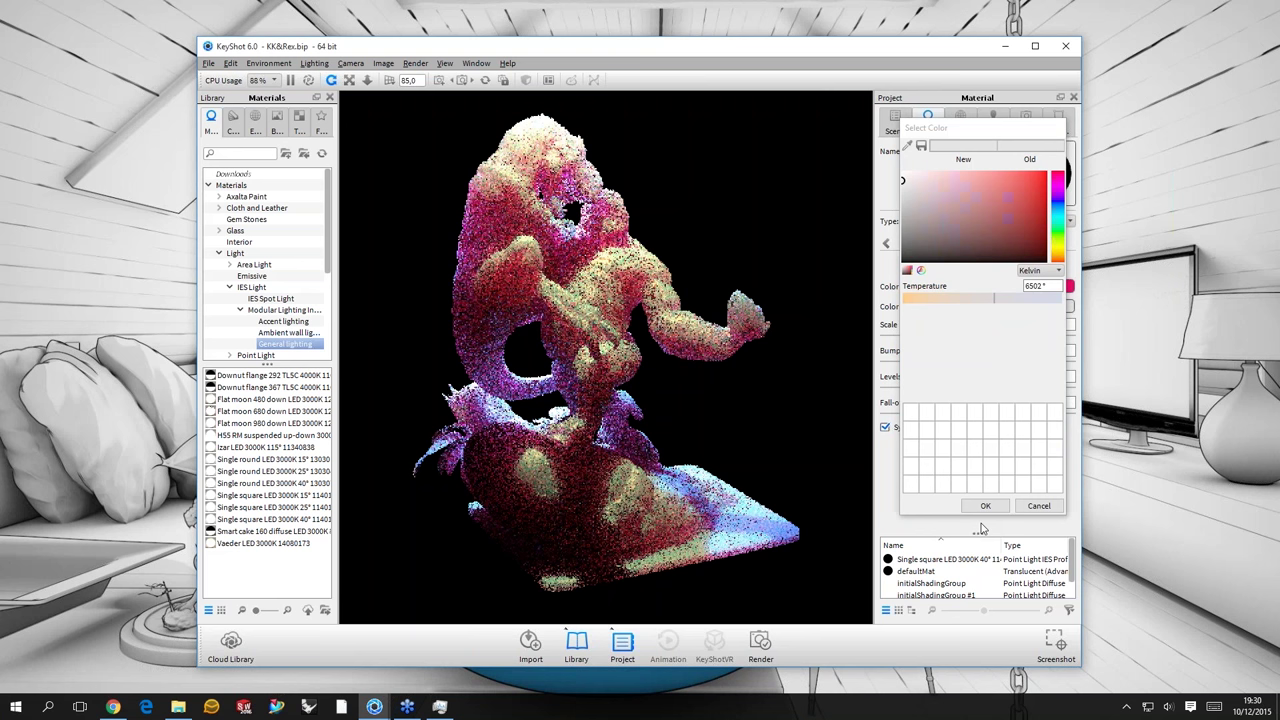
pyautogui.click(1069, 306)
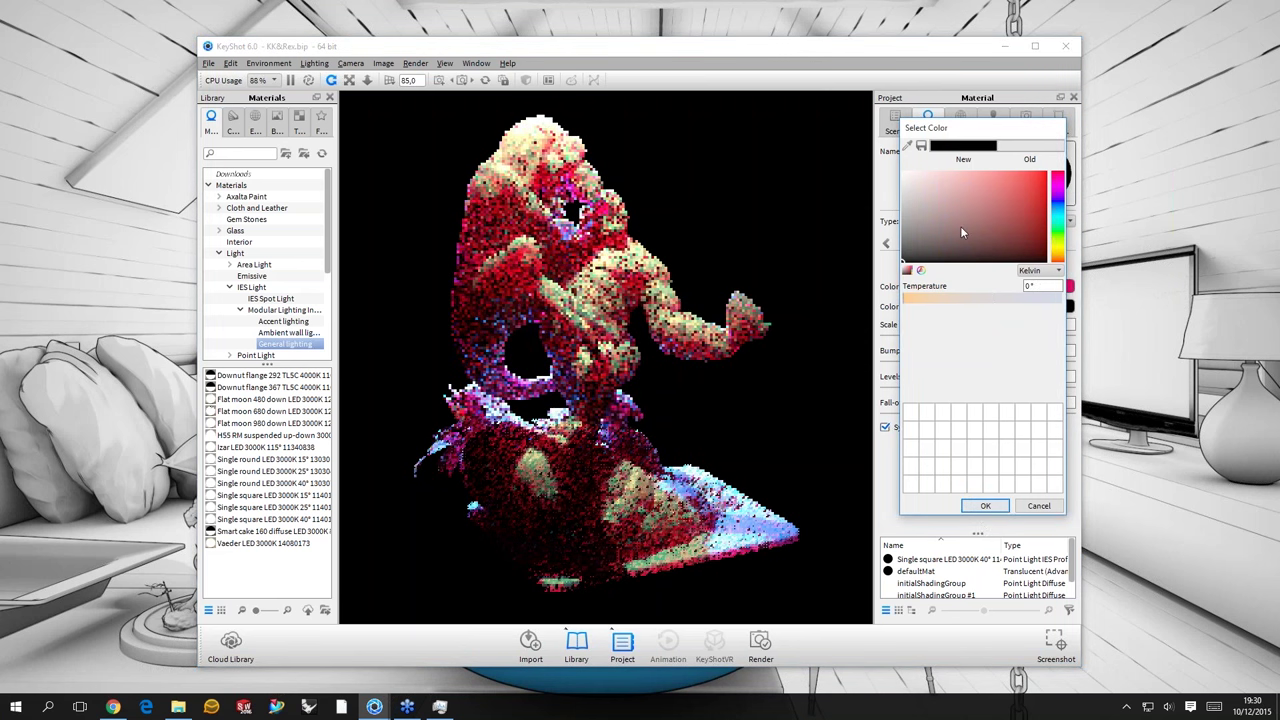
pyautogui.press('Escape')
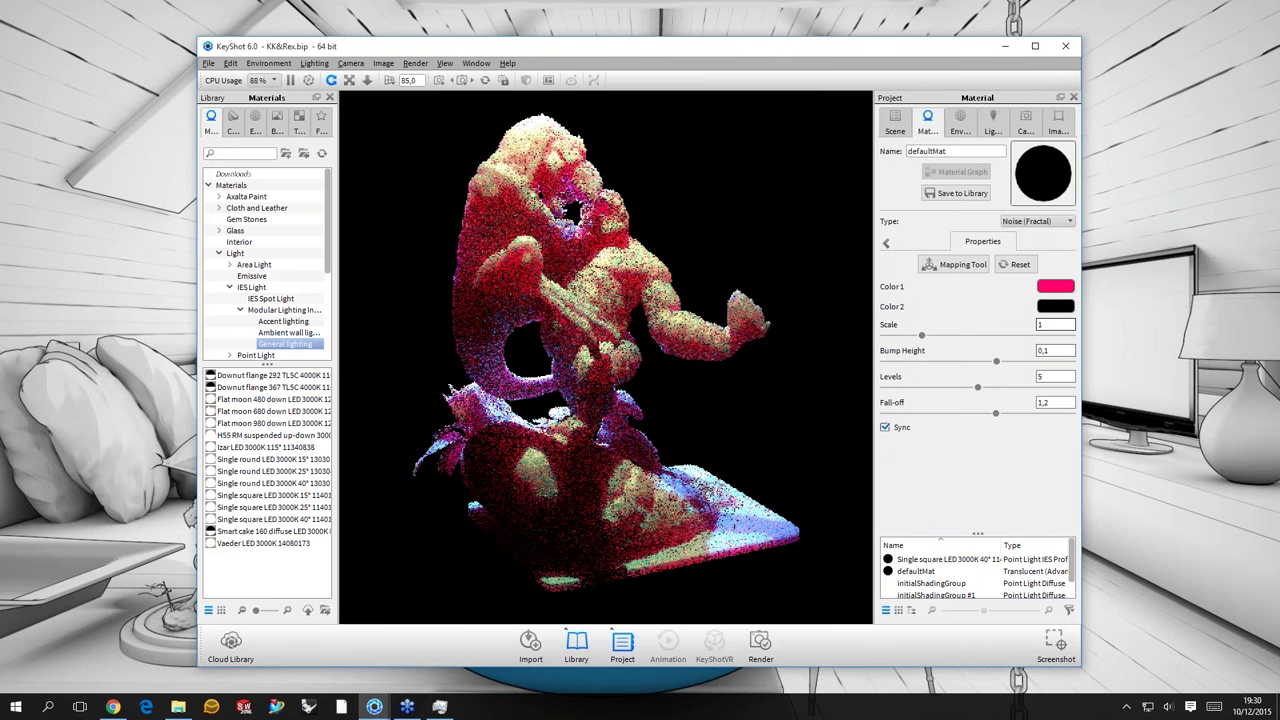
pyautogui.click(1055, 324)
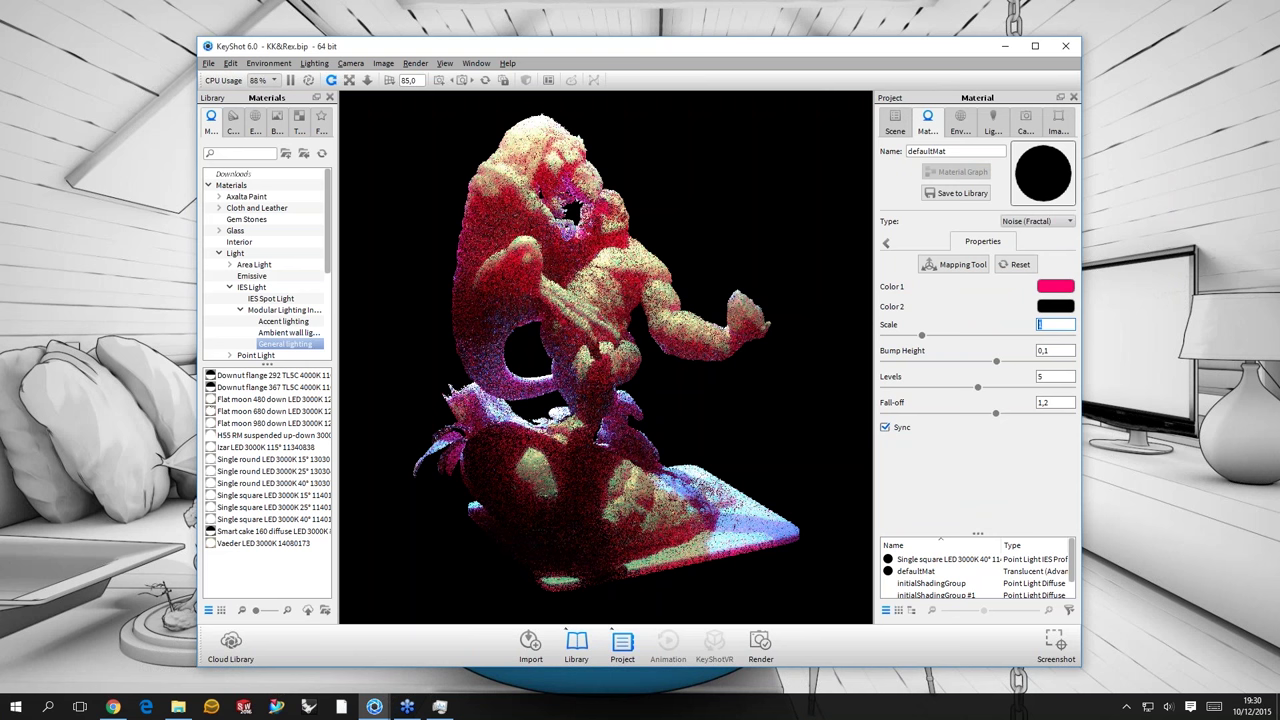
pyautogui.write('5')
pyautogui.press('Return')
pyautogui.write('1')
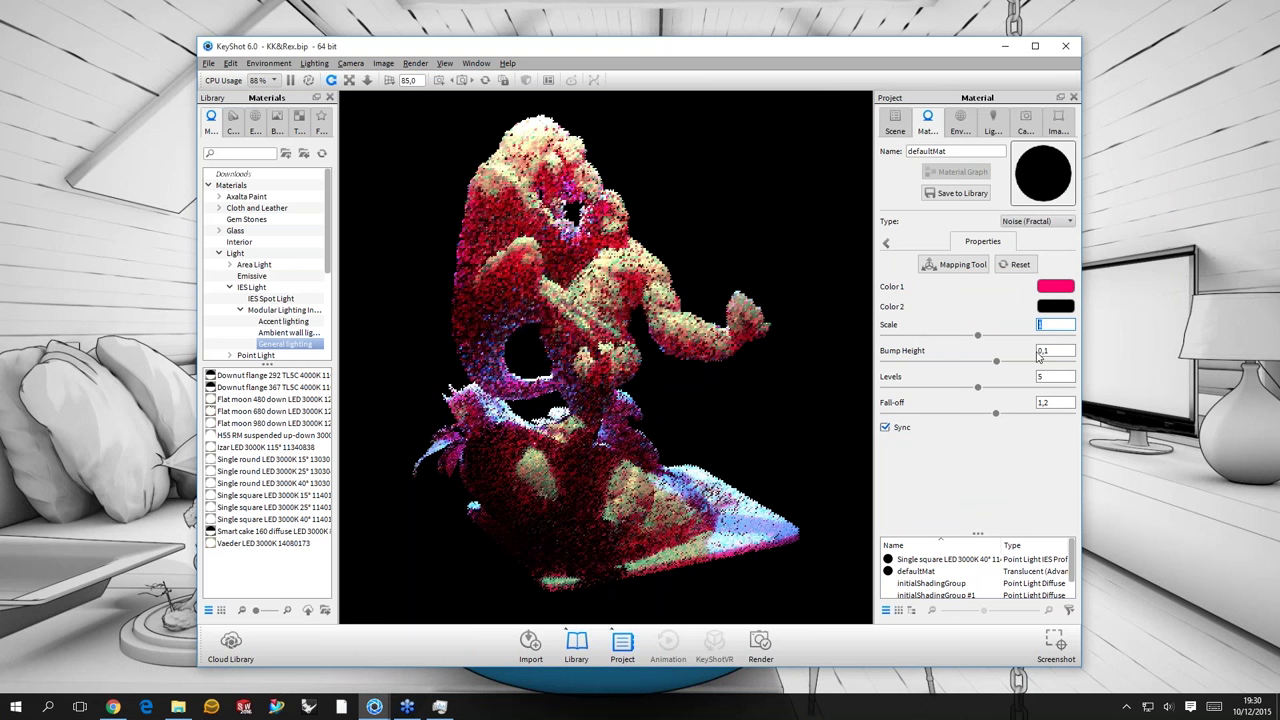
# - Switch the texture to Camouflage with a grey fourth colour and scale 5, then pause rendering
pyautogui.click(1037, 221)
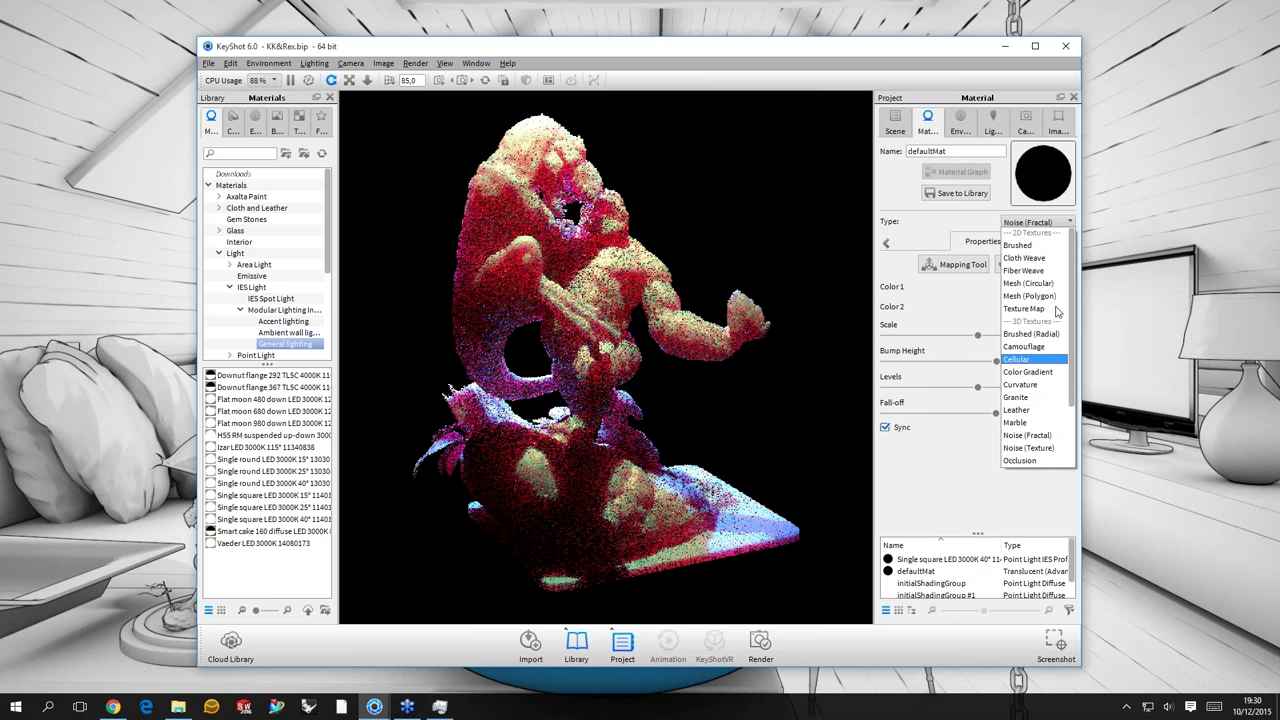
pyautogui.click(1062, 346)
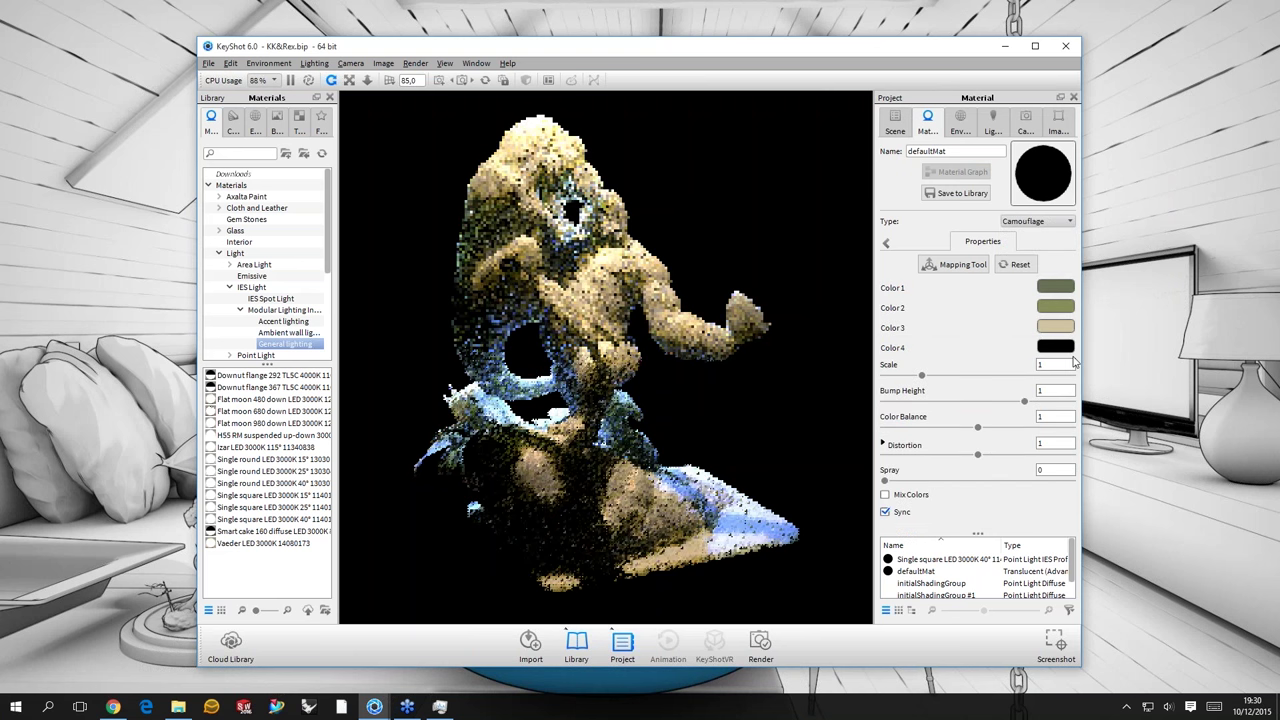
pyautogui.click(1055, 364)
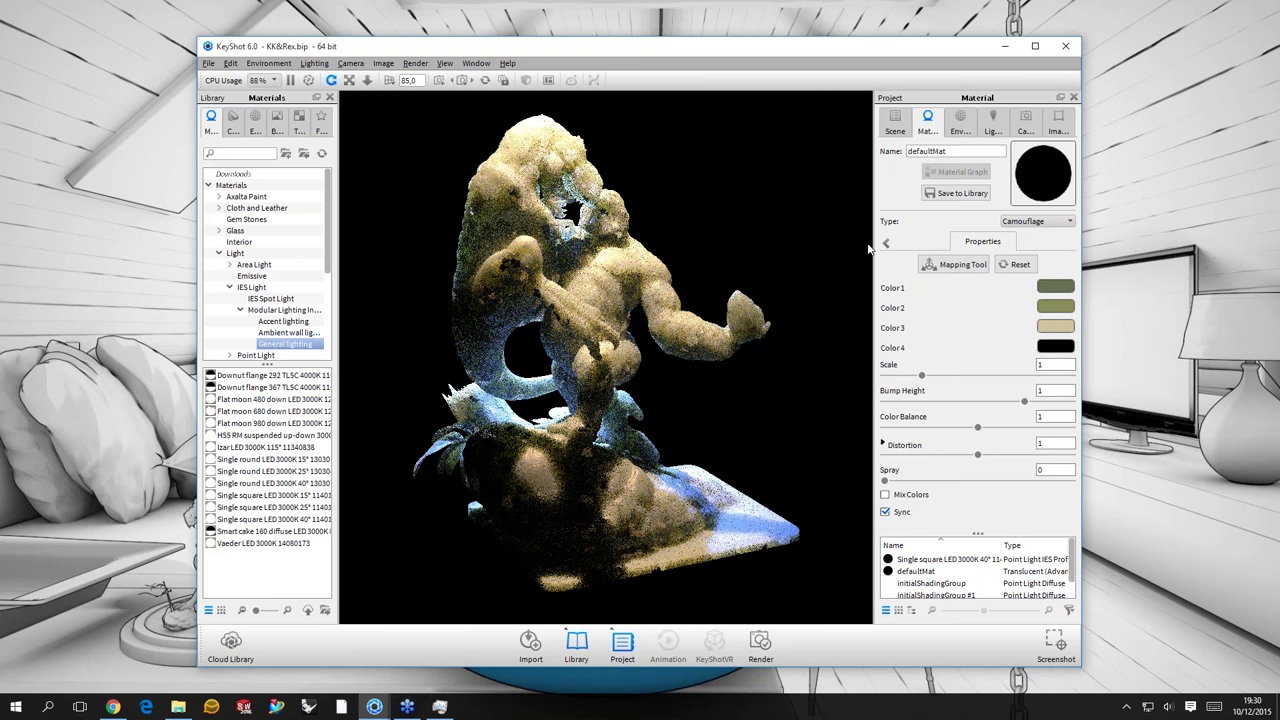
pyautogui.press('Return')
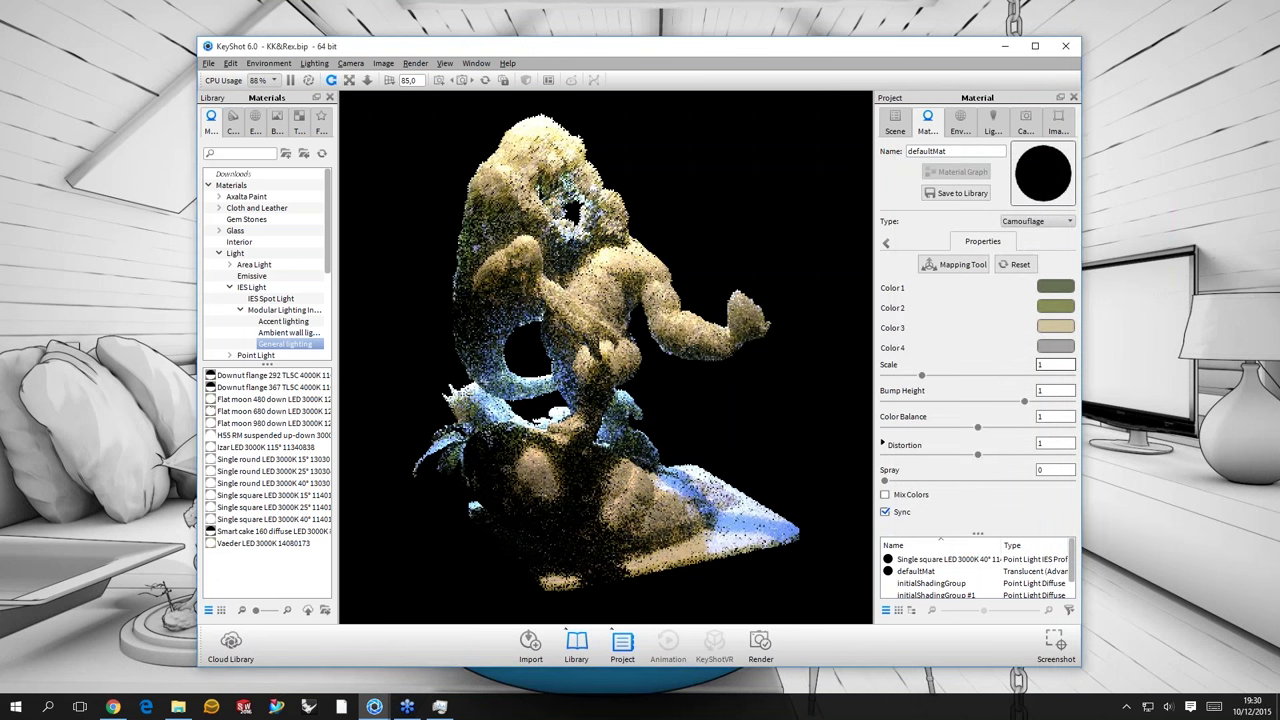
pyautogui.doubleClick(1055, 364)
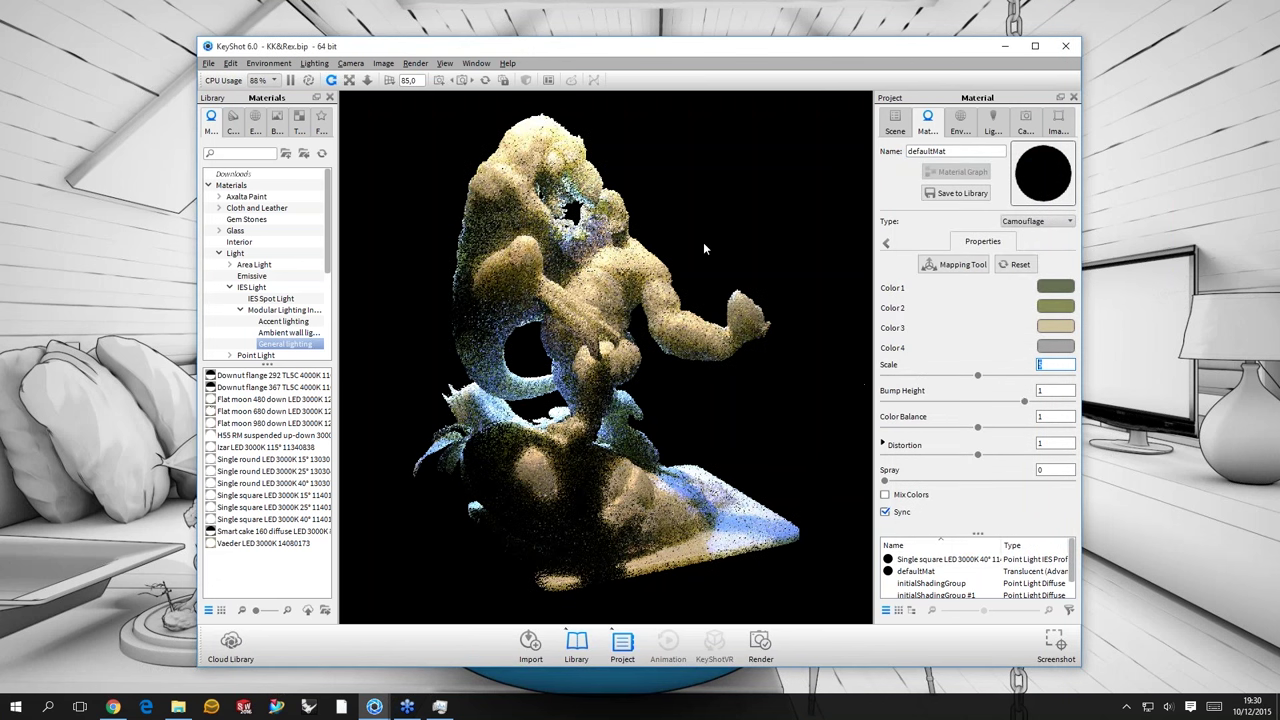
pyautogui.write('5')
pyautogui.hotkey('shift', 'p')
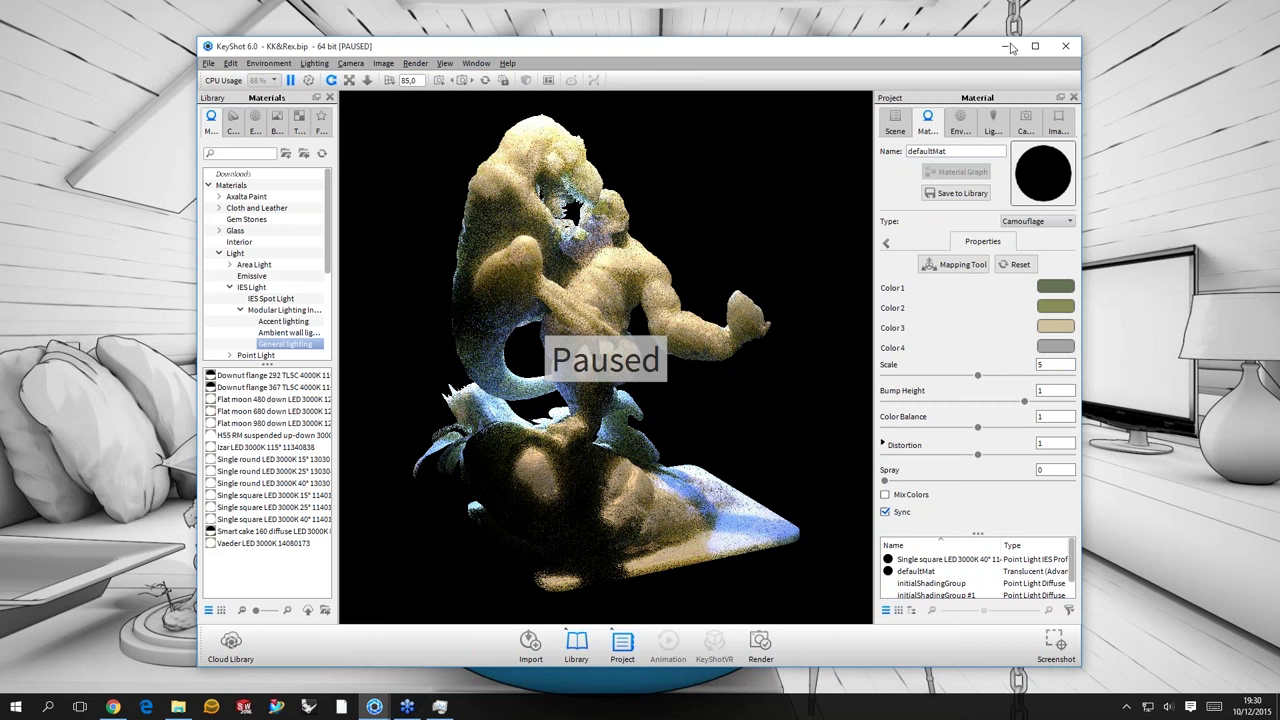
# - Switch to the Milk-glass_new.bip scene and turn off CAM 01's depth of field
pyautogui.click(1007, 46)
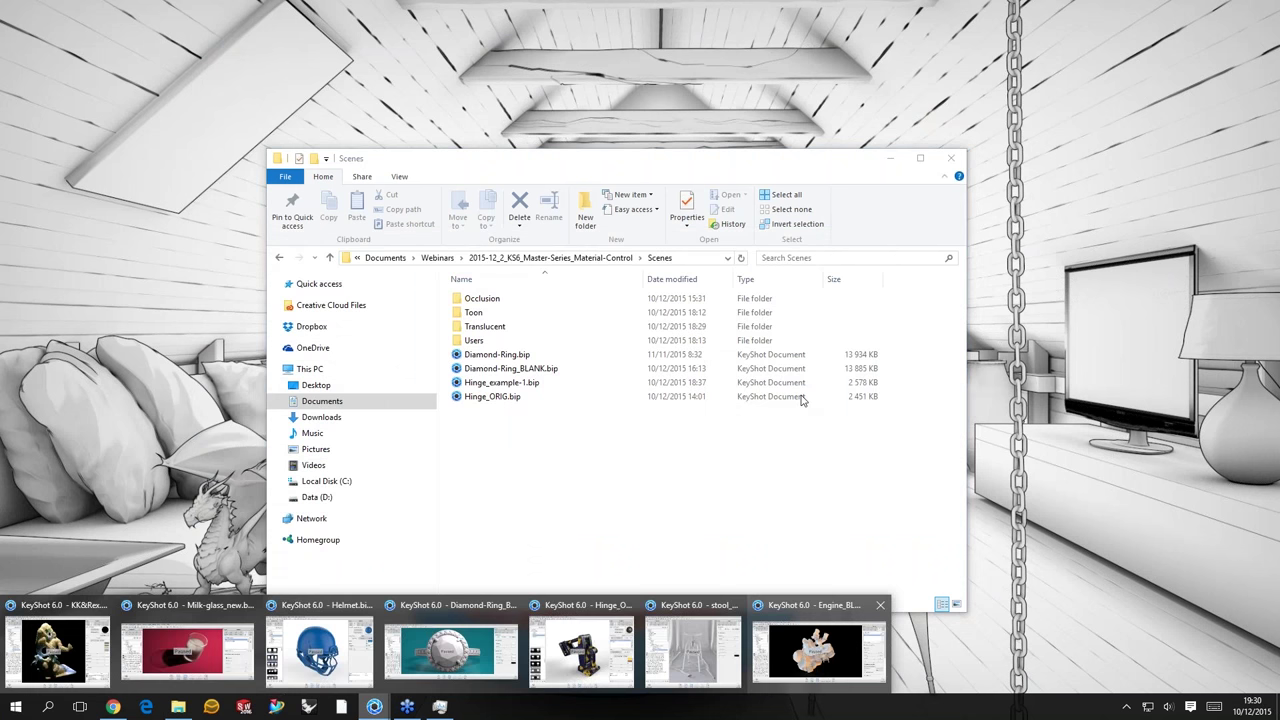
pyautogui.click(187, 650)
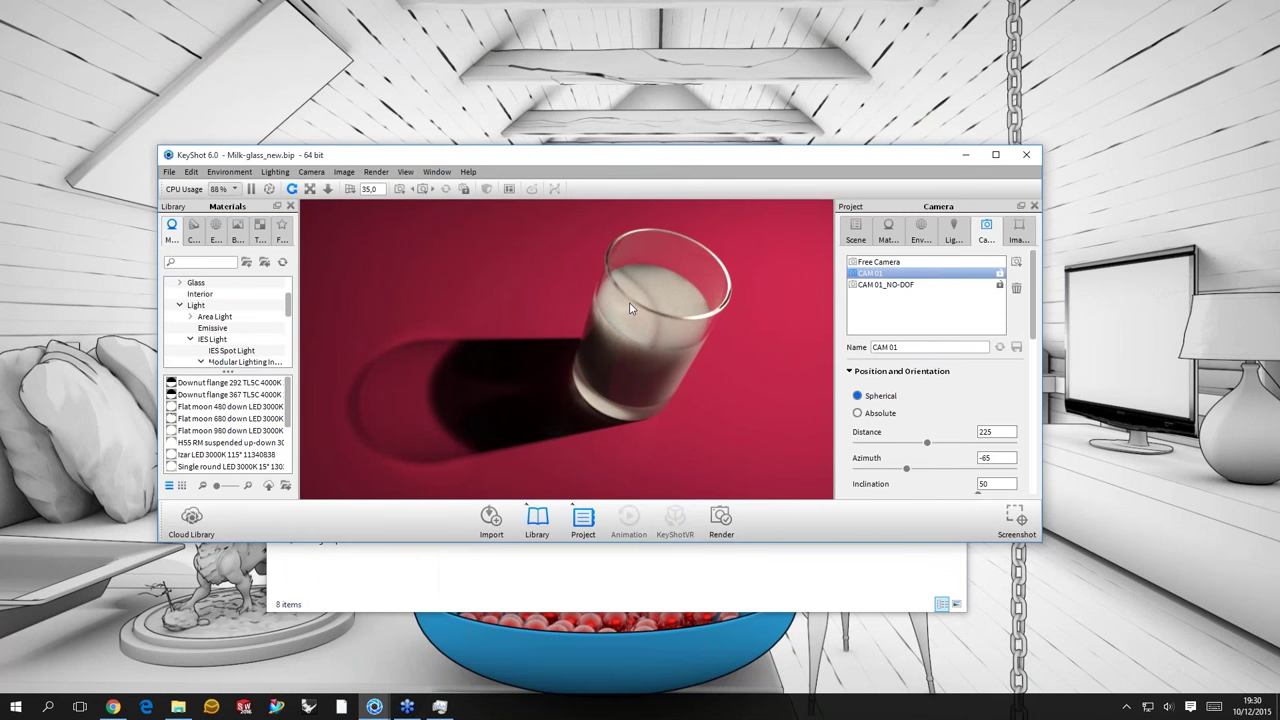
pyautogui.click(956, 232)
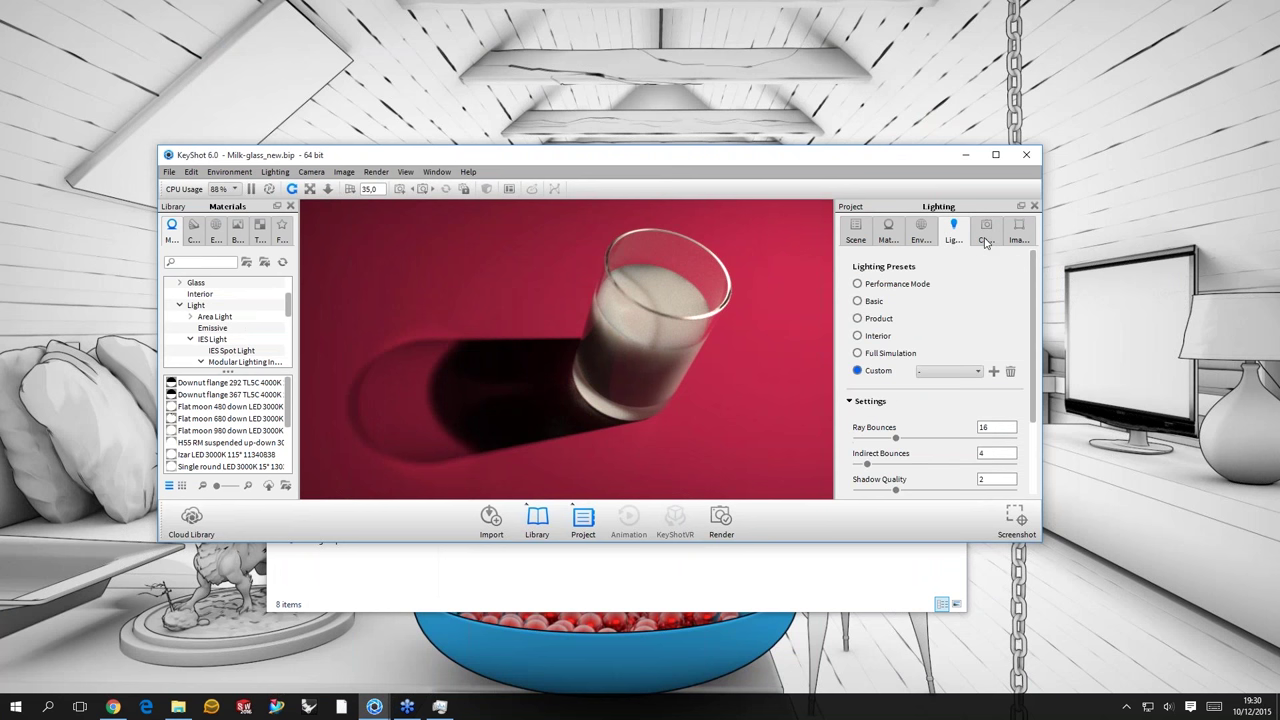
pyautogui.click(986, 236)
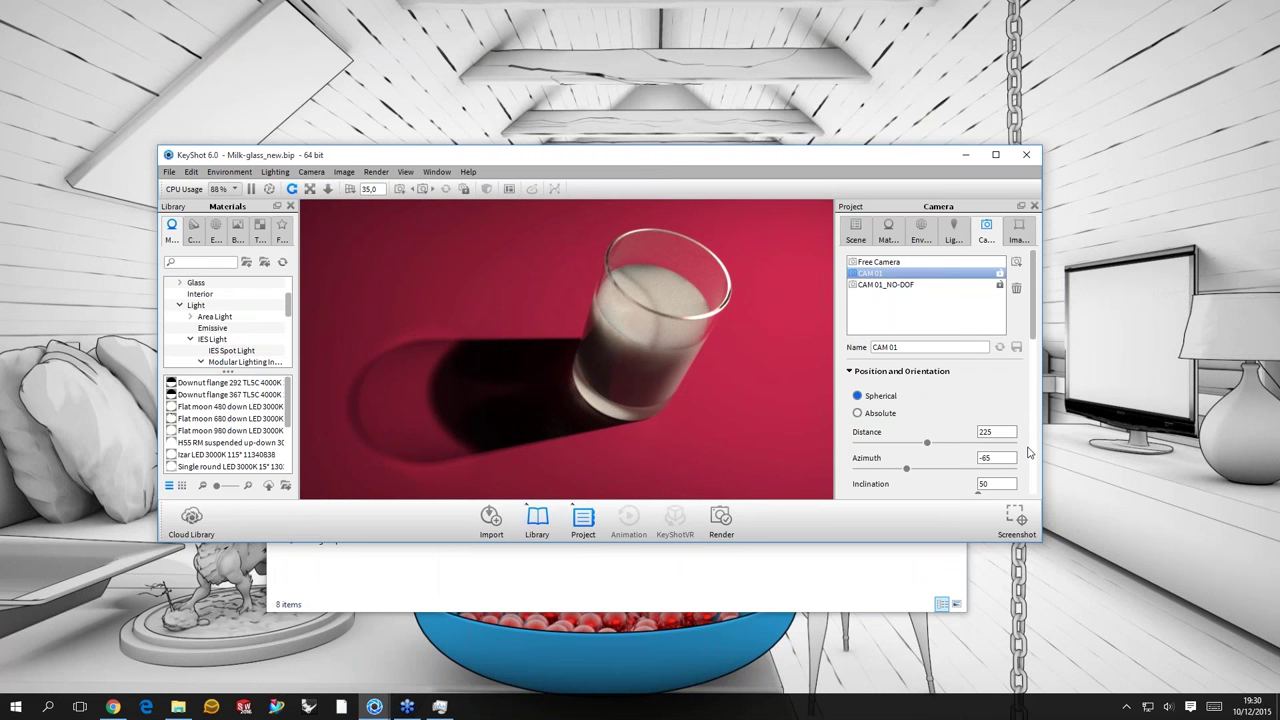
pyautogui.scroll(-10, 1030, 440)
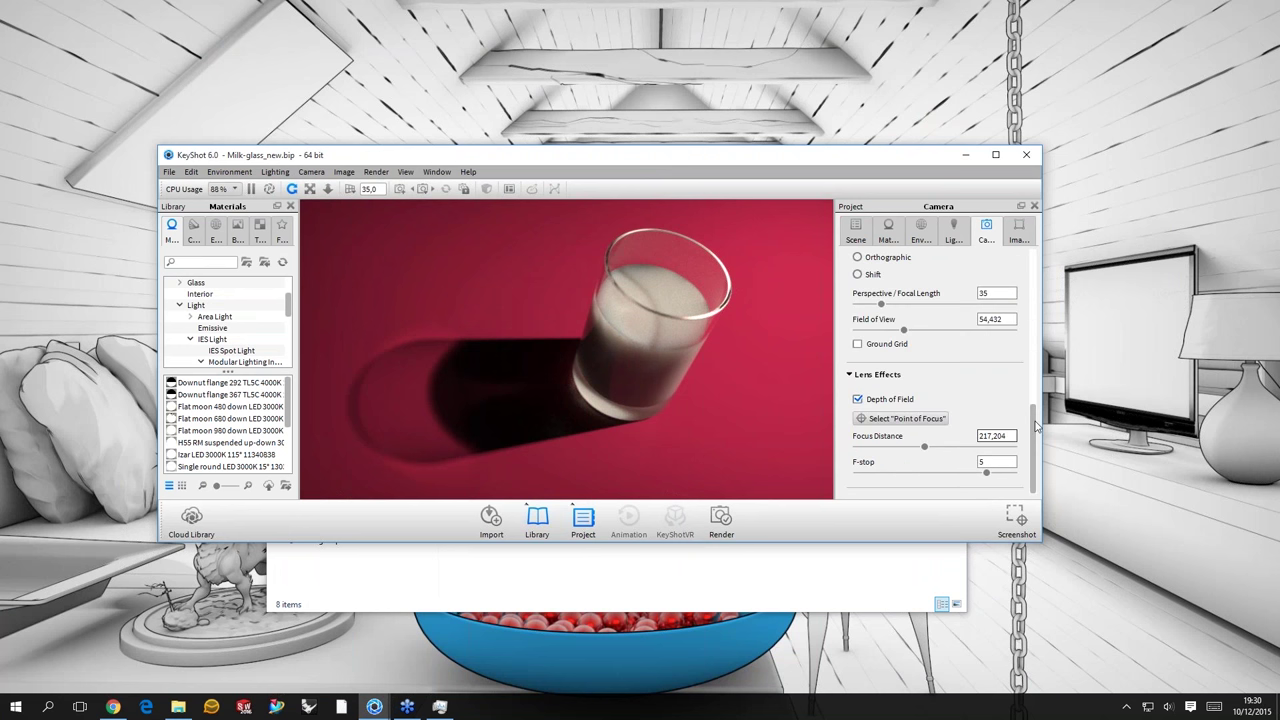
pyautogui.click(857, 399)
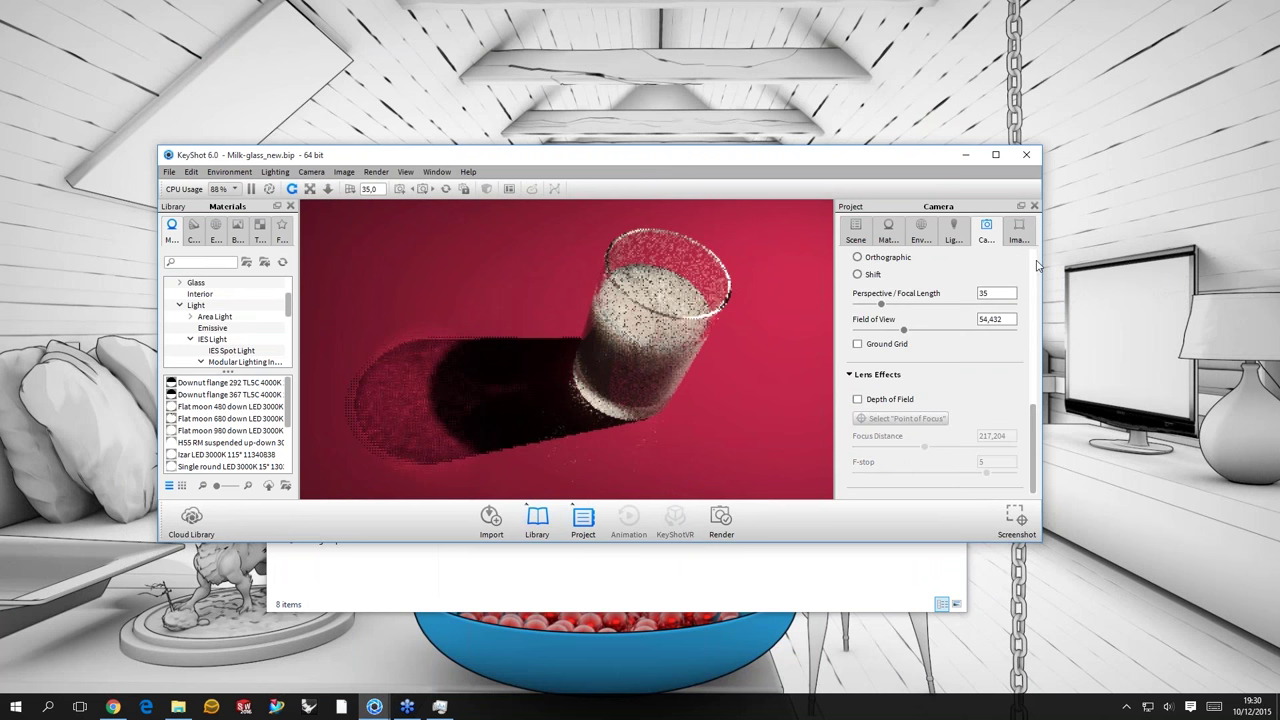
pyautogui.scroll(10, 960, 300)
# - Select the new model's Glass part in the scene tree and open its Glass #5 material
pyautogui.click(855, 230)
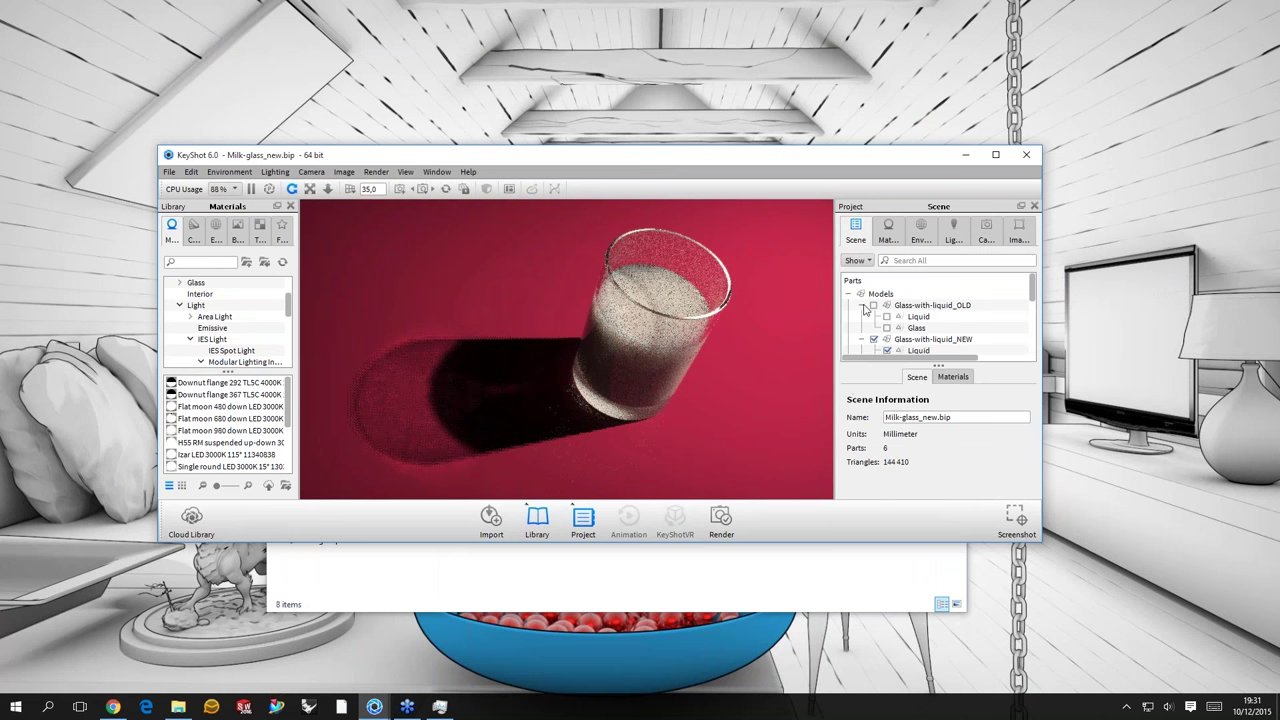
pyautogui.click(862, 305)
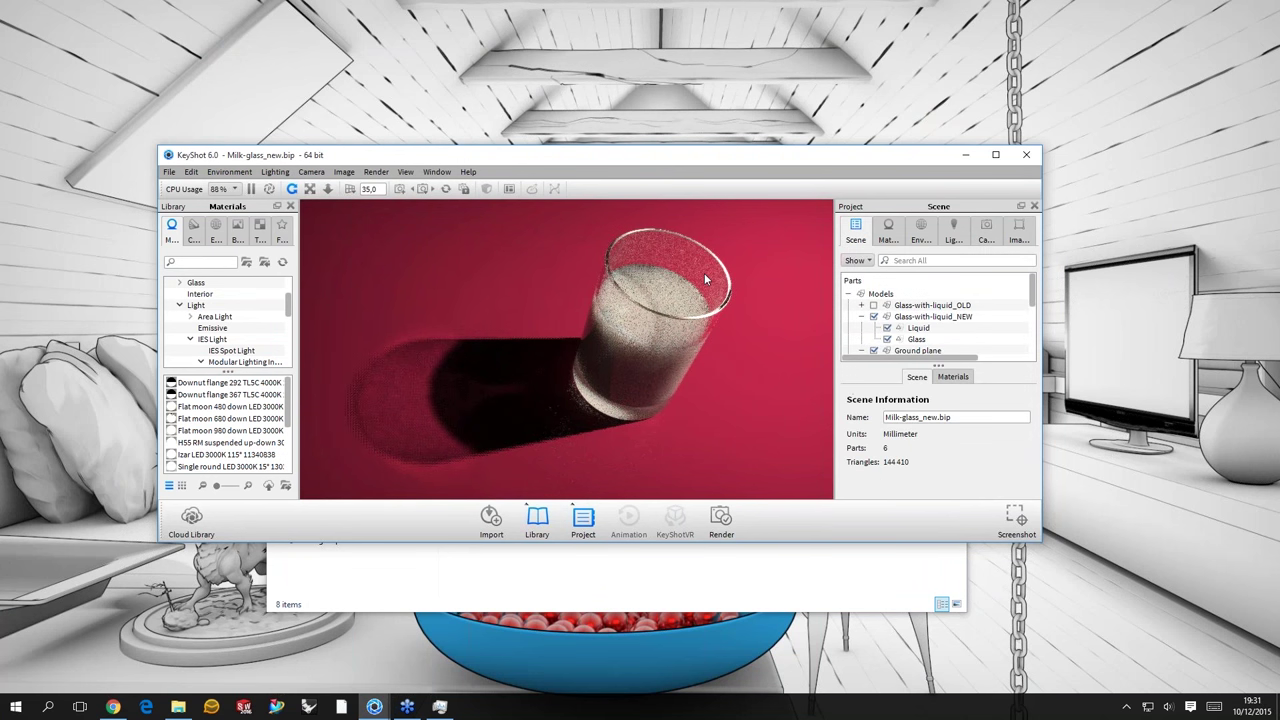
pyautogui.click(705, 276)
pyautogui.doubleClick(704, 278)
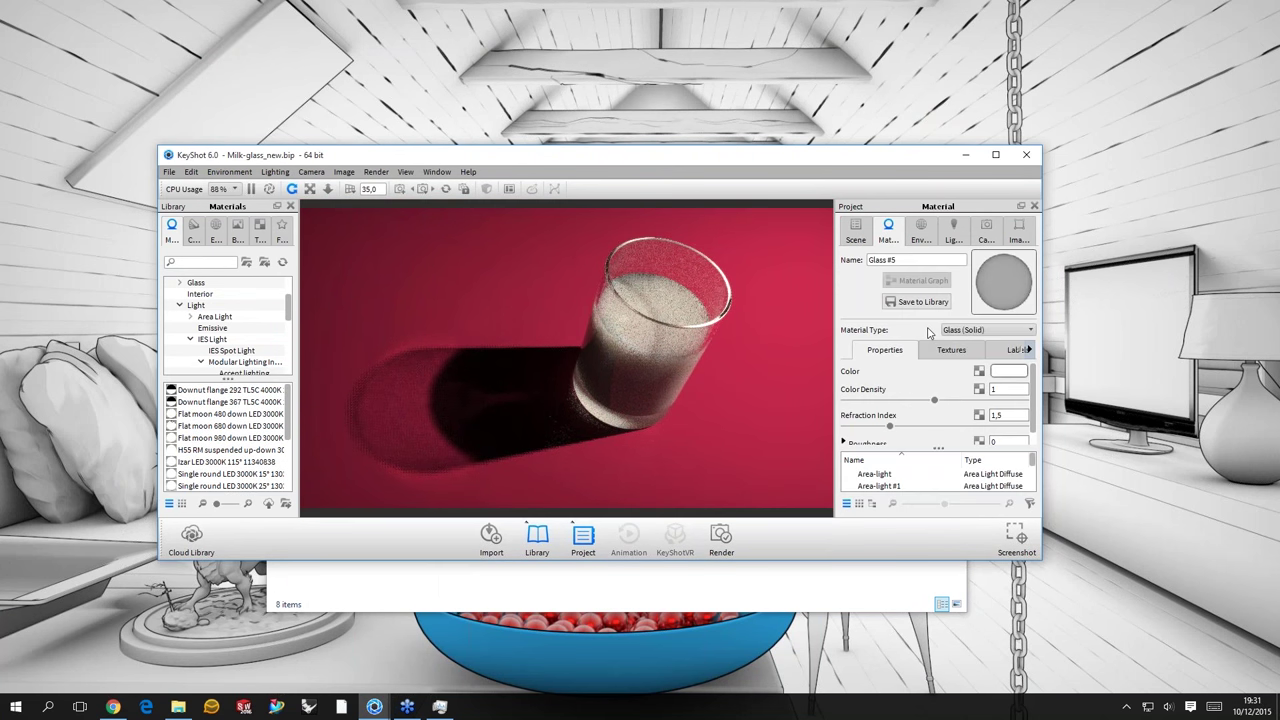
# - Hide the glass to view the liquid's material, then make the glass visible again
pyautogui.click(864, 240)
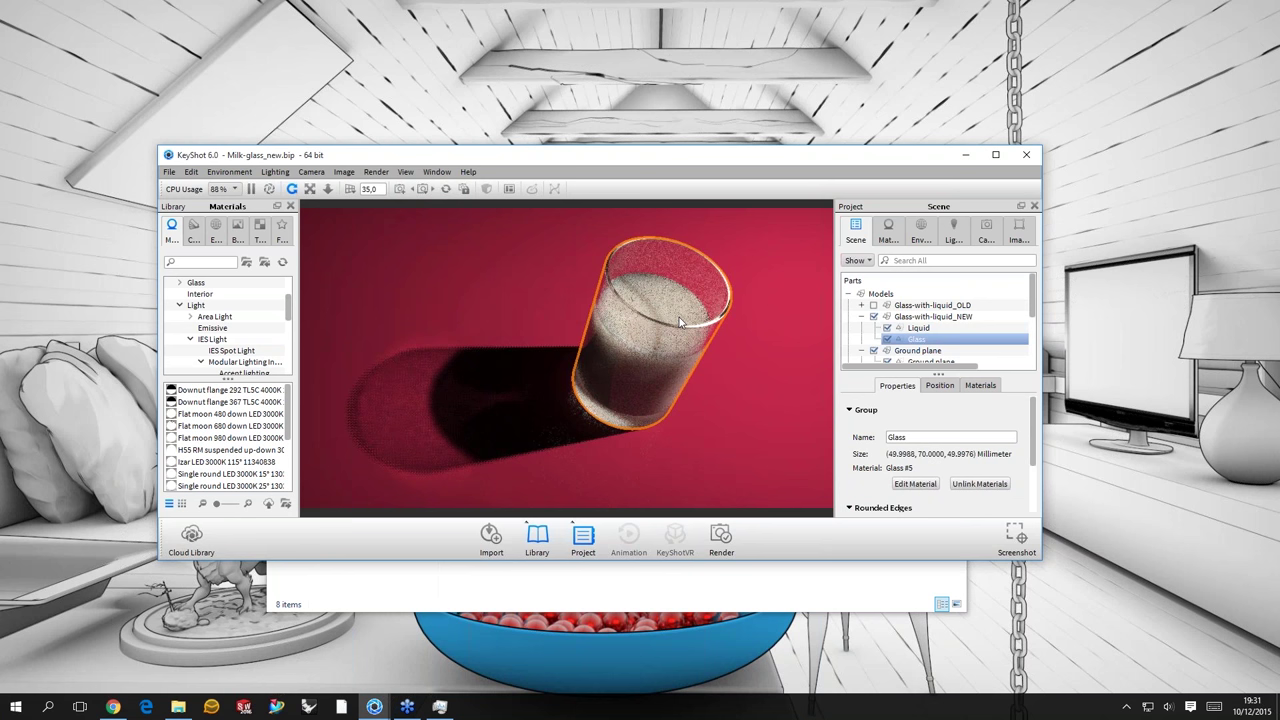
pyautogui.press('h')
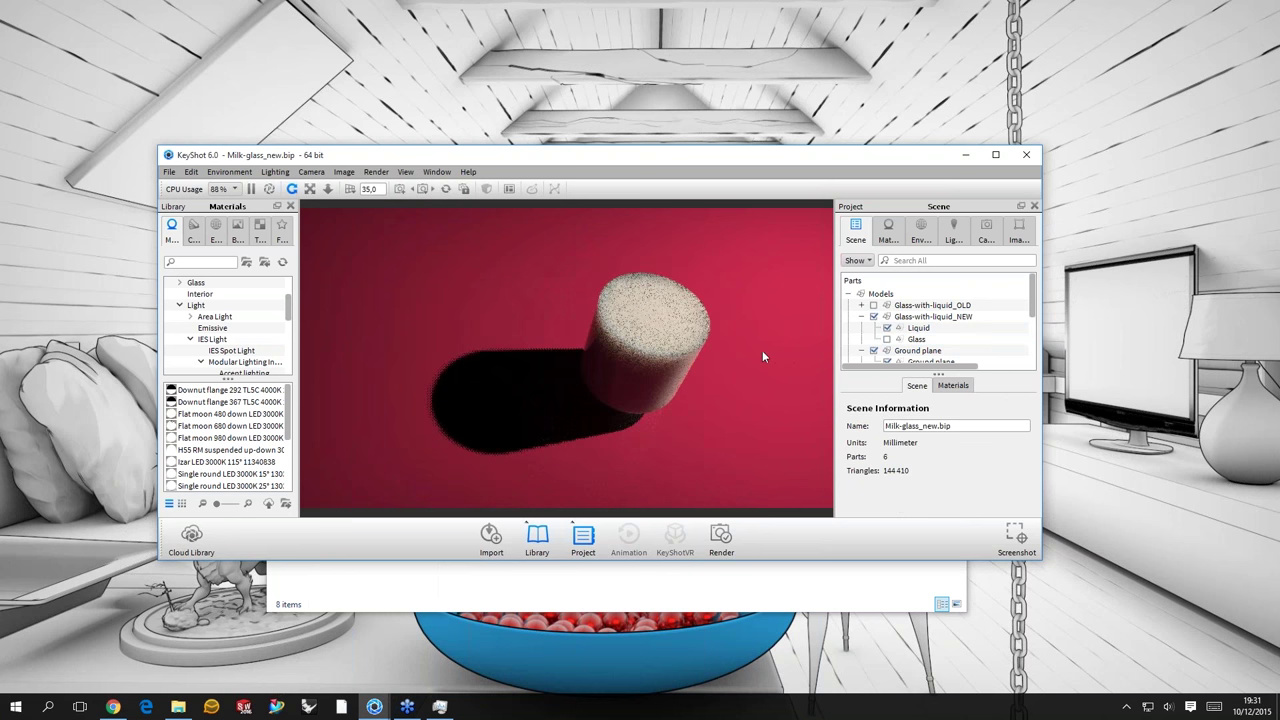
pyautogui.press('m')
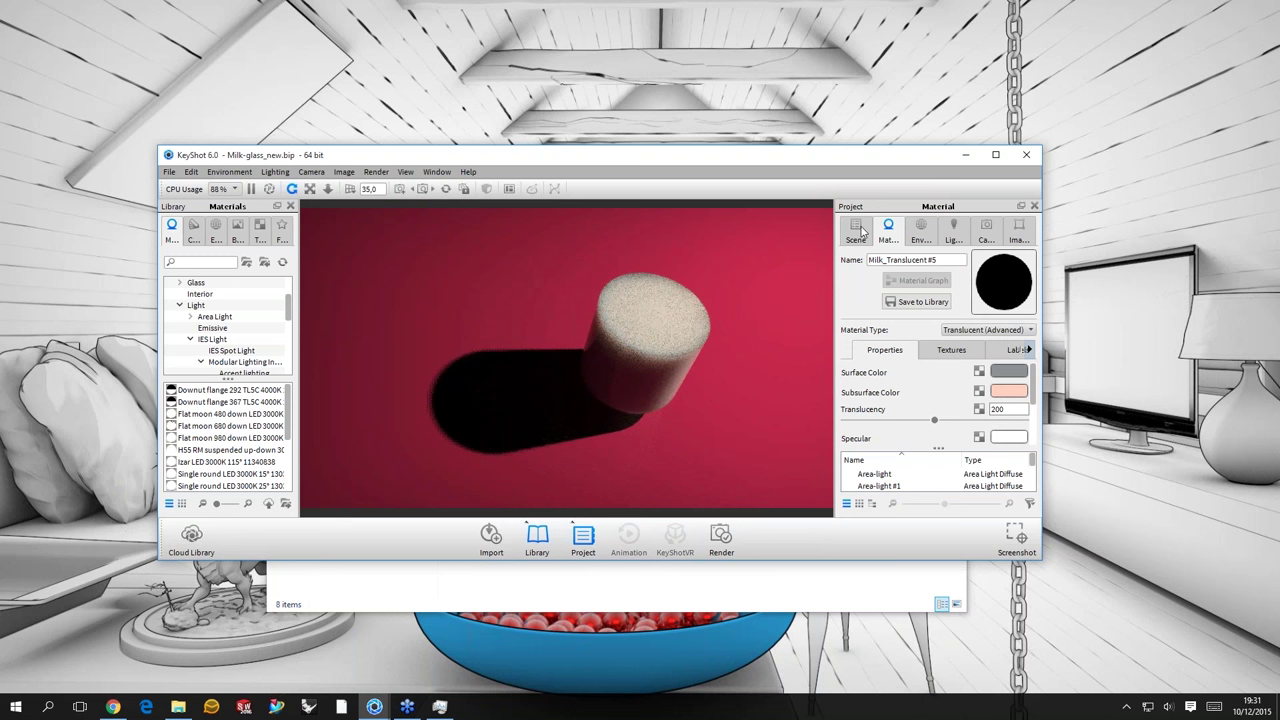
pyautogui.click(857, 230)
pyautogui.click(887, 340)
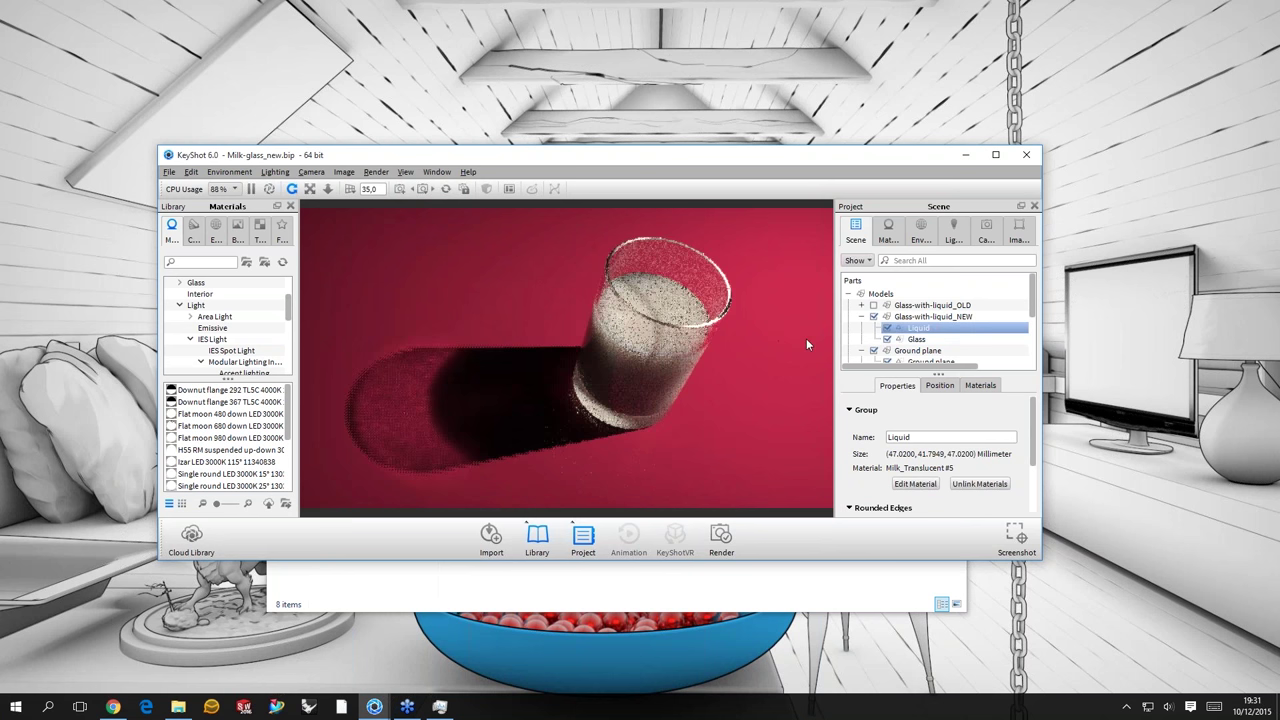
# - Select the Plane light part and hide it to see its effect on the scene
pyautogui.scroll(-3, 806, 340)
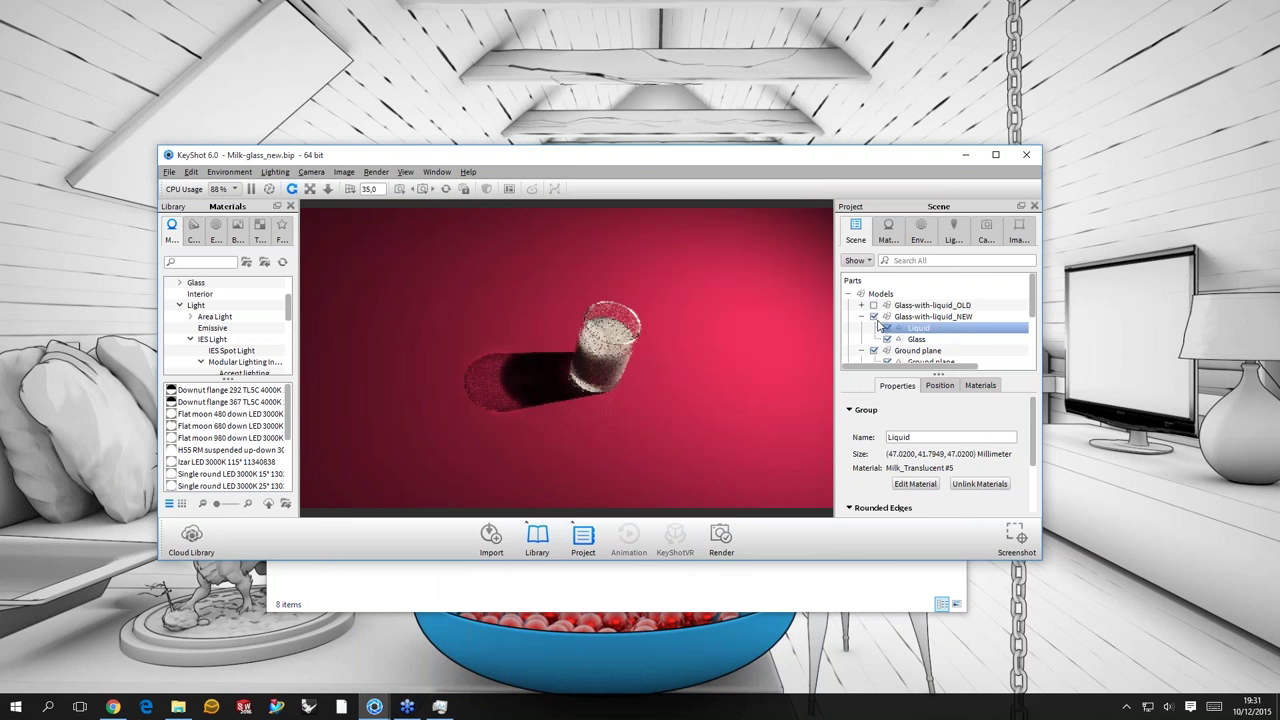
pyautogui.click(861, 316)
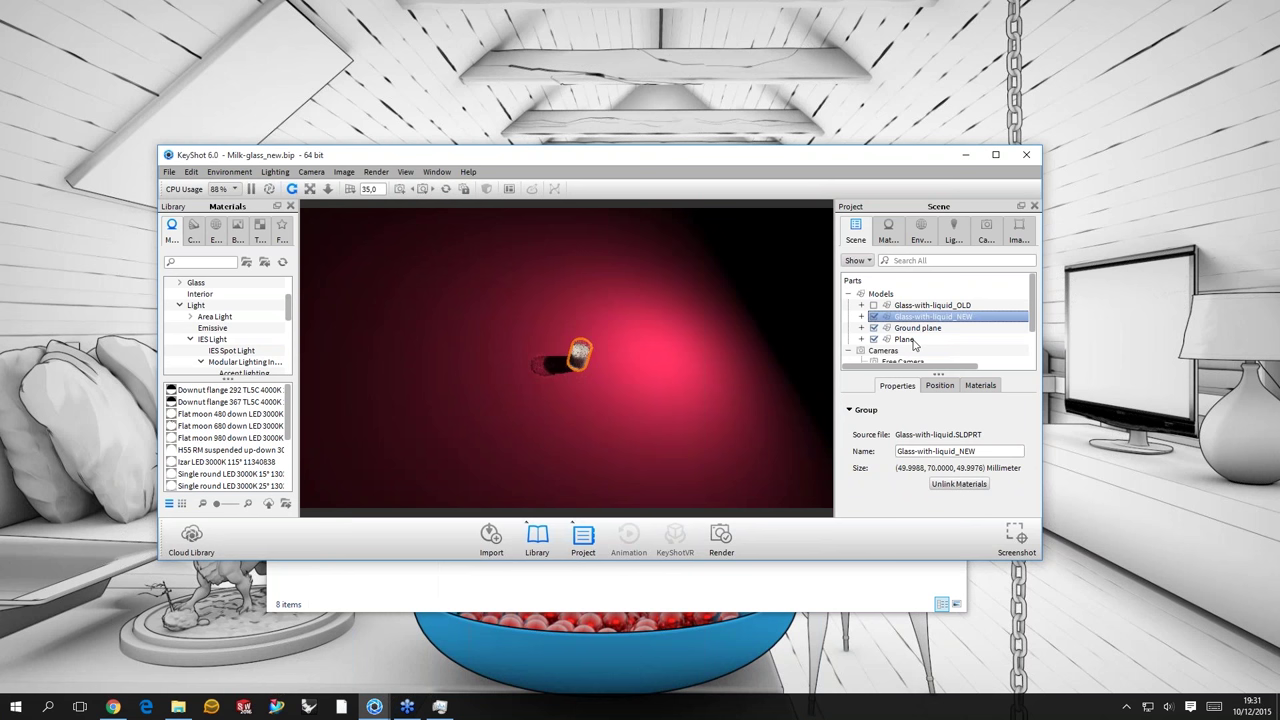
pyautogui.click(905, 340)
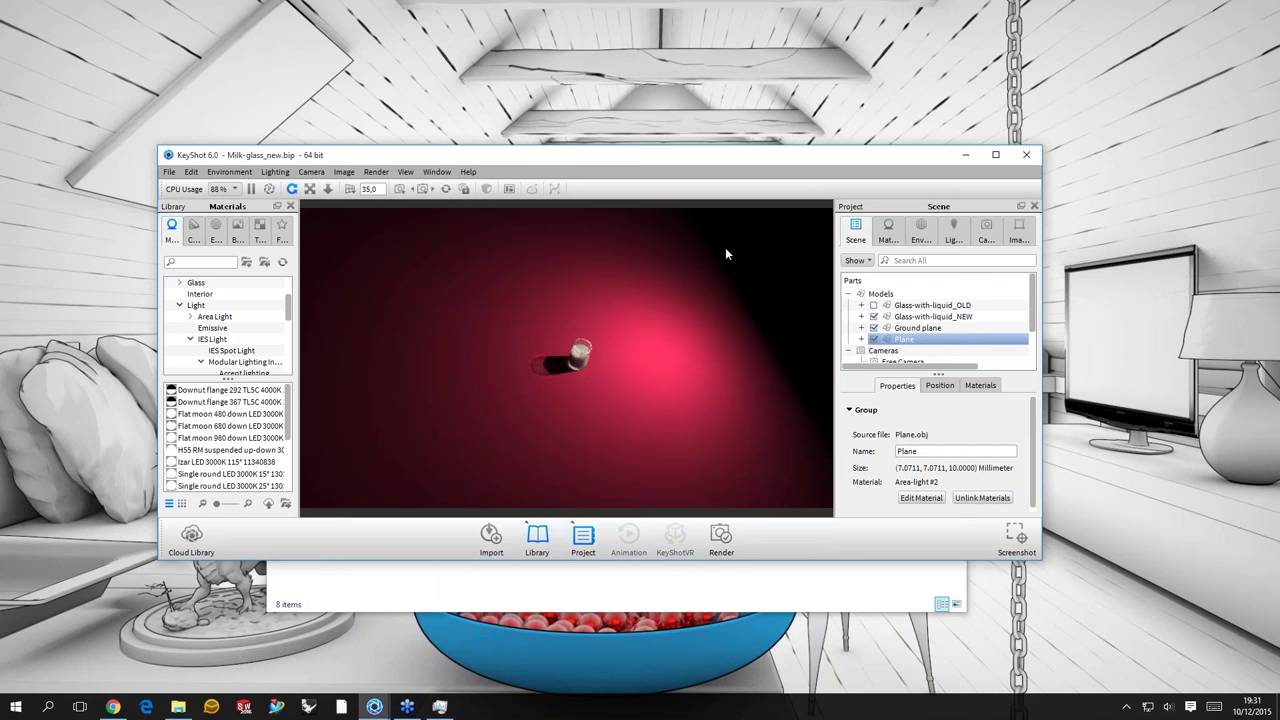
pyautogui.click(873, 340)
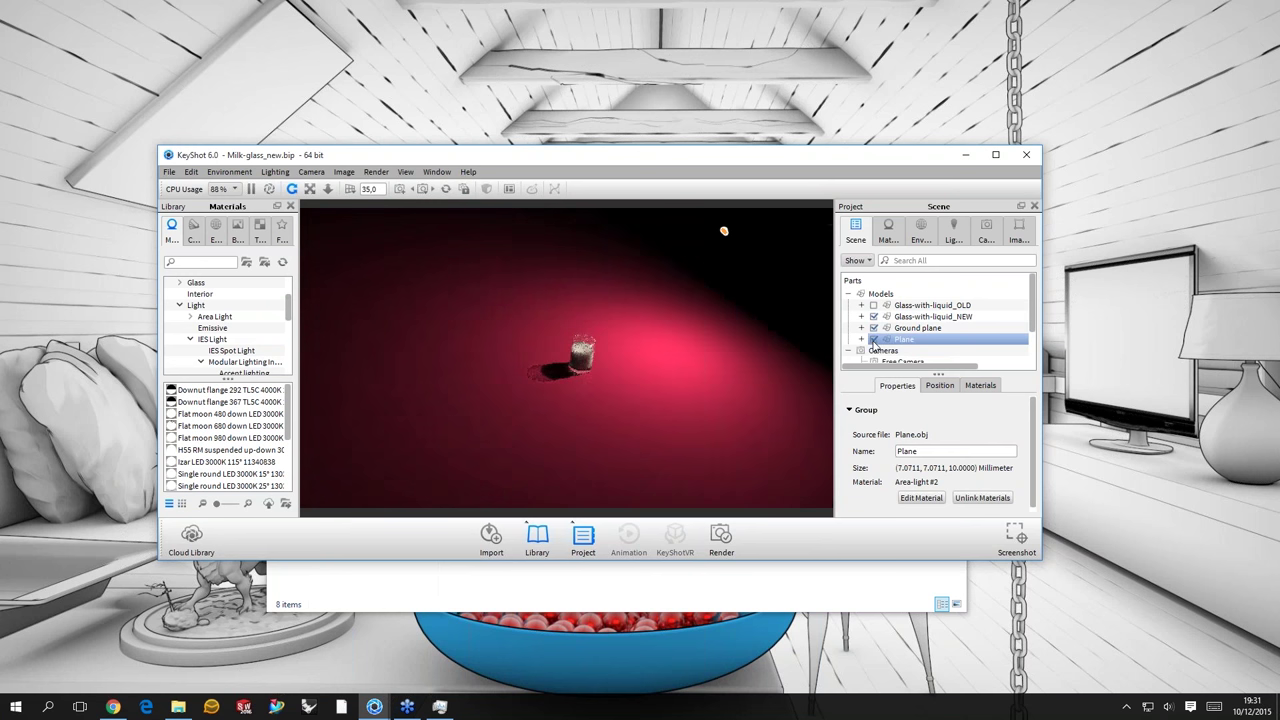
pyautogui.click(873, 340)
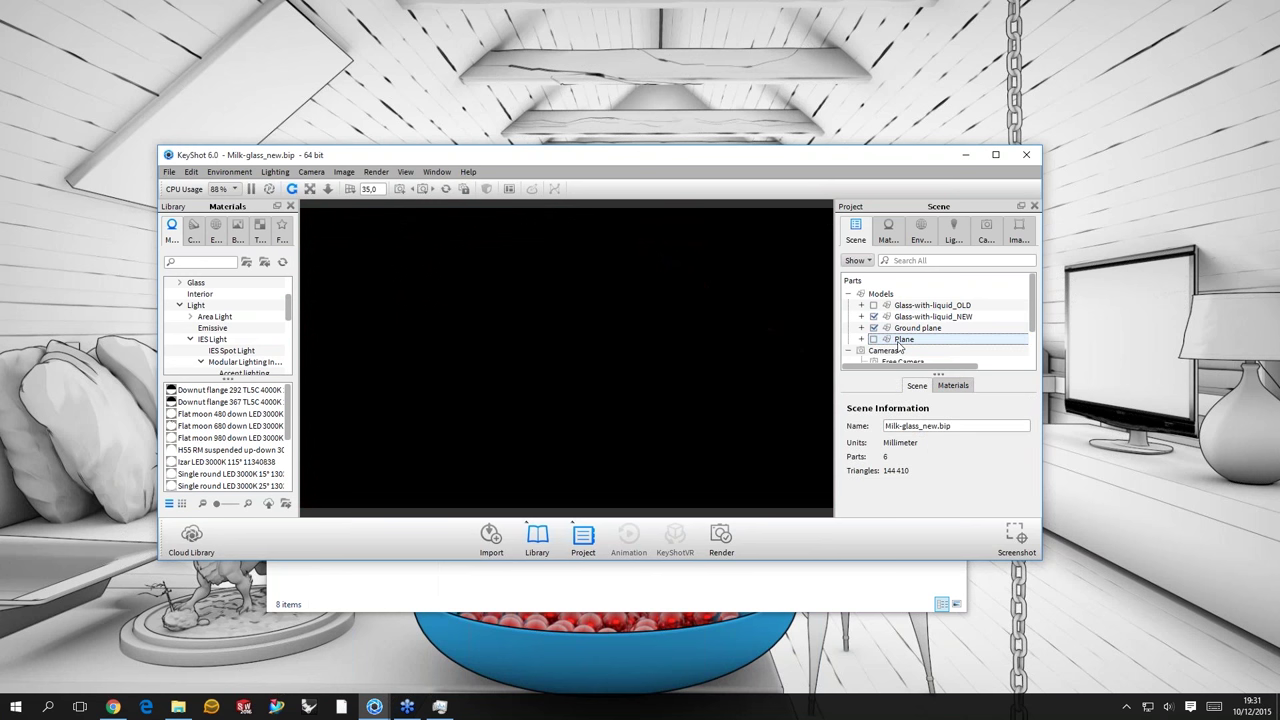
pyautogui.rightClick(899, 345)
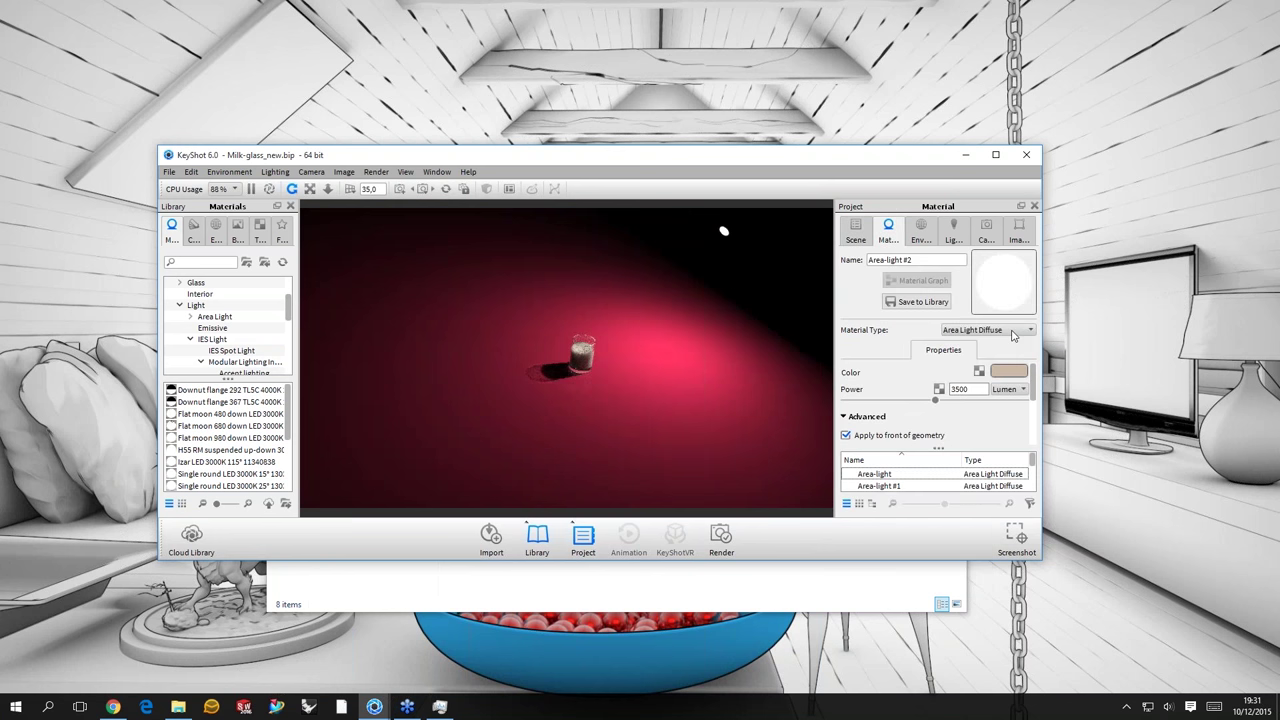
# - Switch to Free Camera, then return to the CAM 01 close-up view
pyautogui.click(988, 232)
pyautogui.click(878, 262)
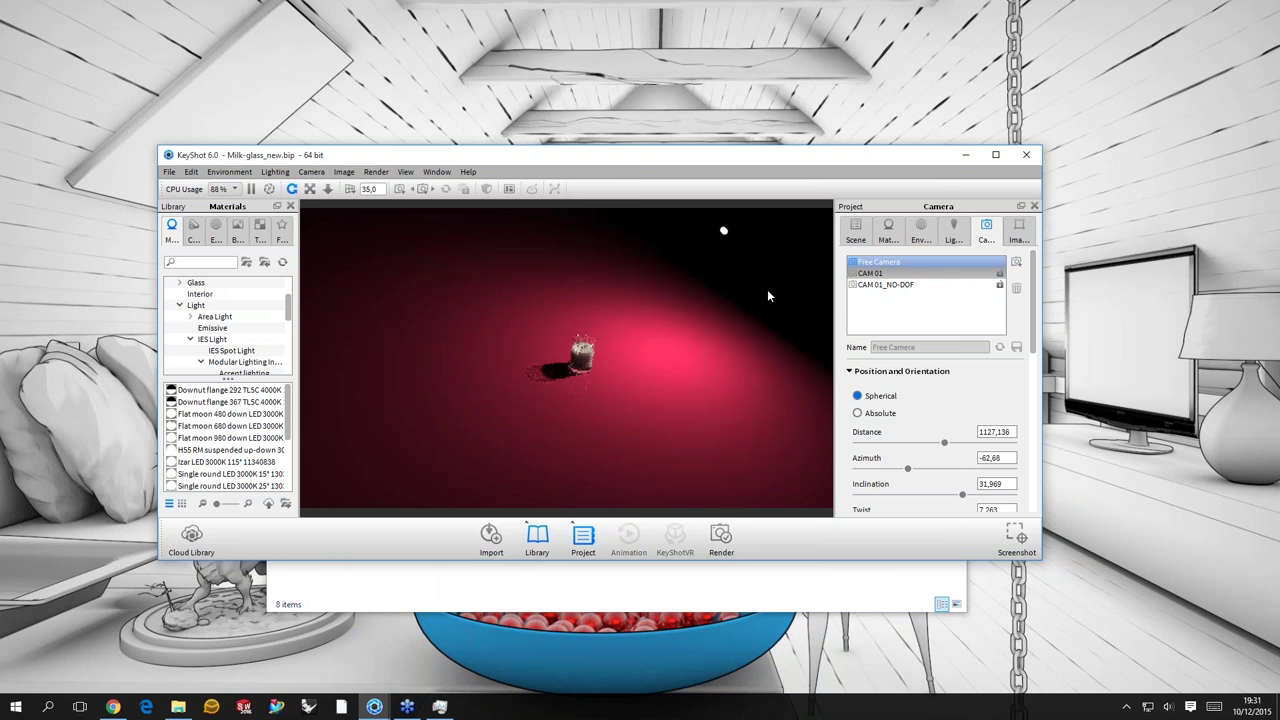
pyautogui.click(870, 273)
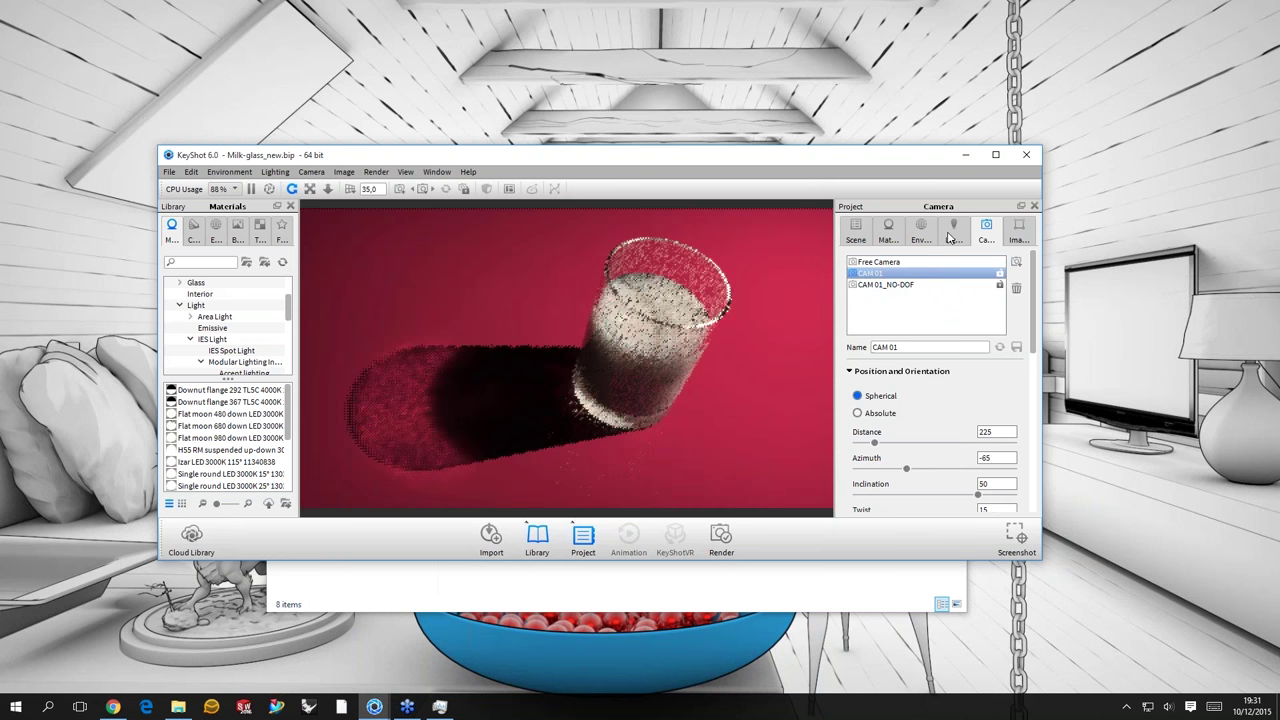
# - Tick Caustics in the lighting settings and open the milk's Milk_Translucent #5 material
pyautogui.click(952, 232)
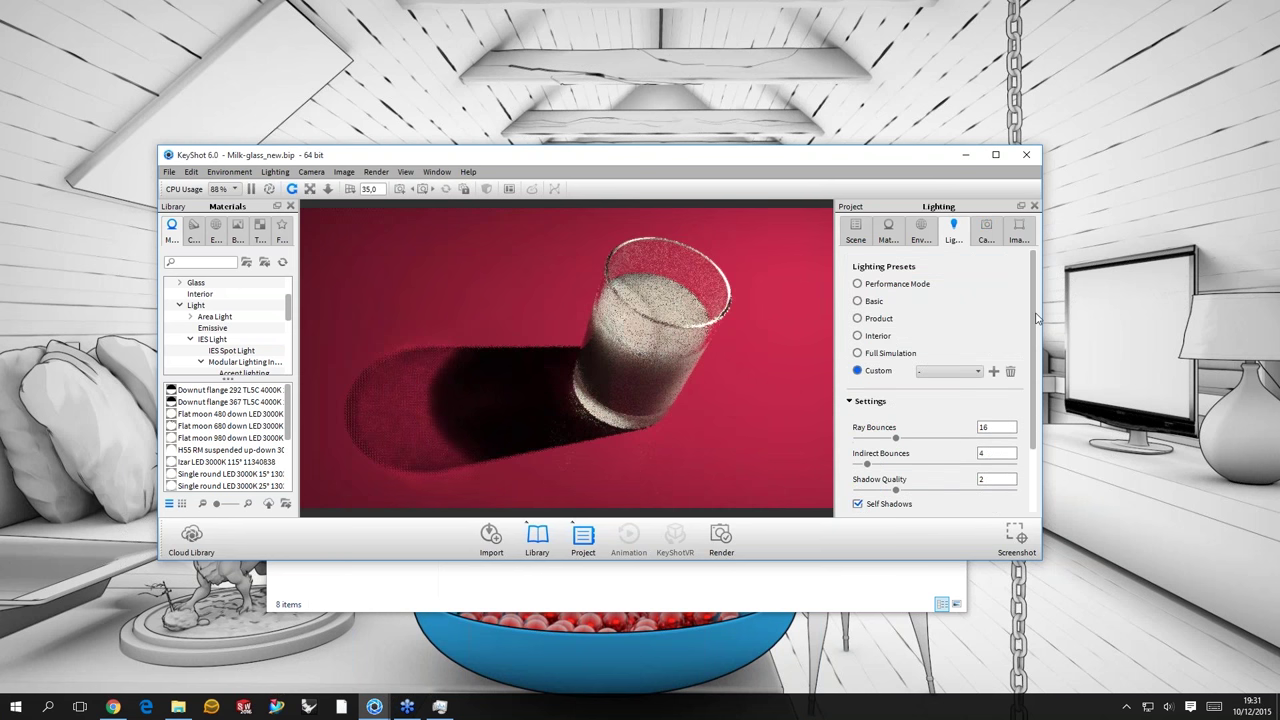
pyautogui.scroll(-1, 928, 473)
pyautogui.scroll(-3, 928, 473)
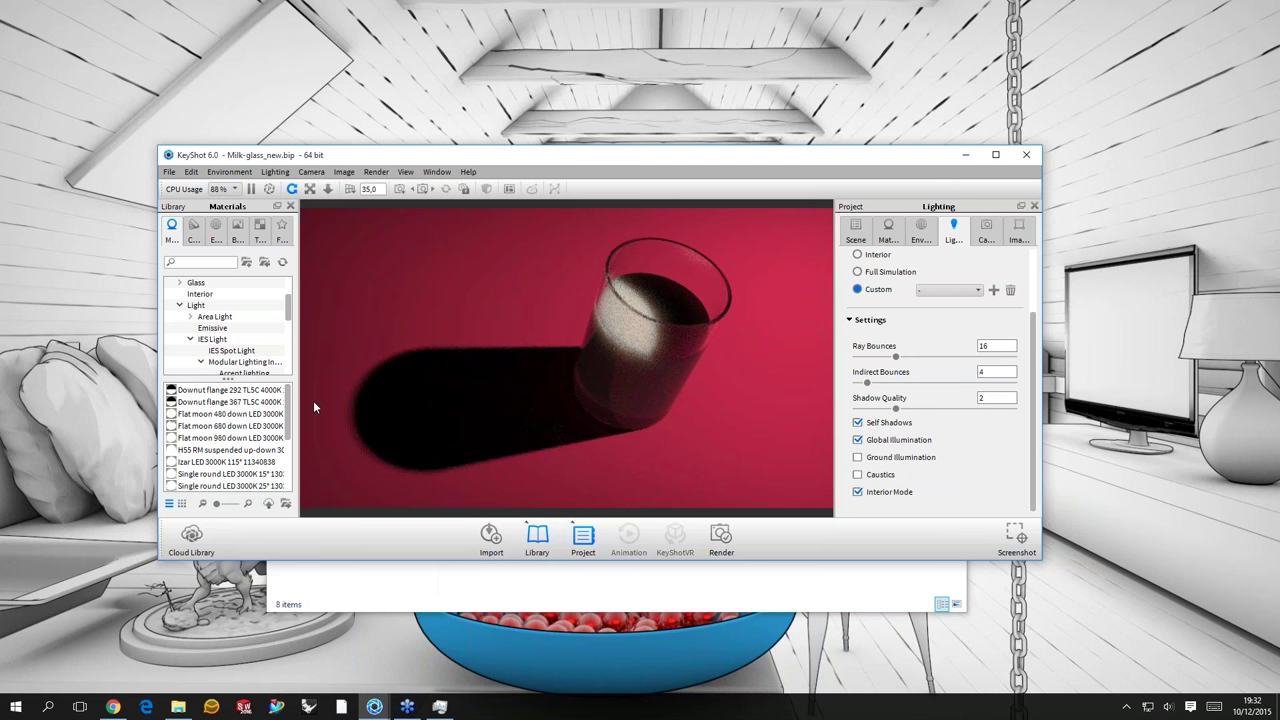
pyautogui.click(858, 475)
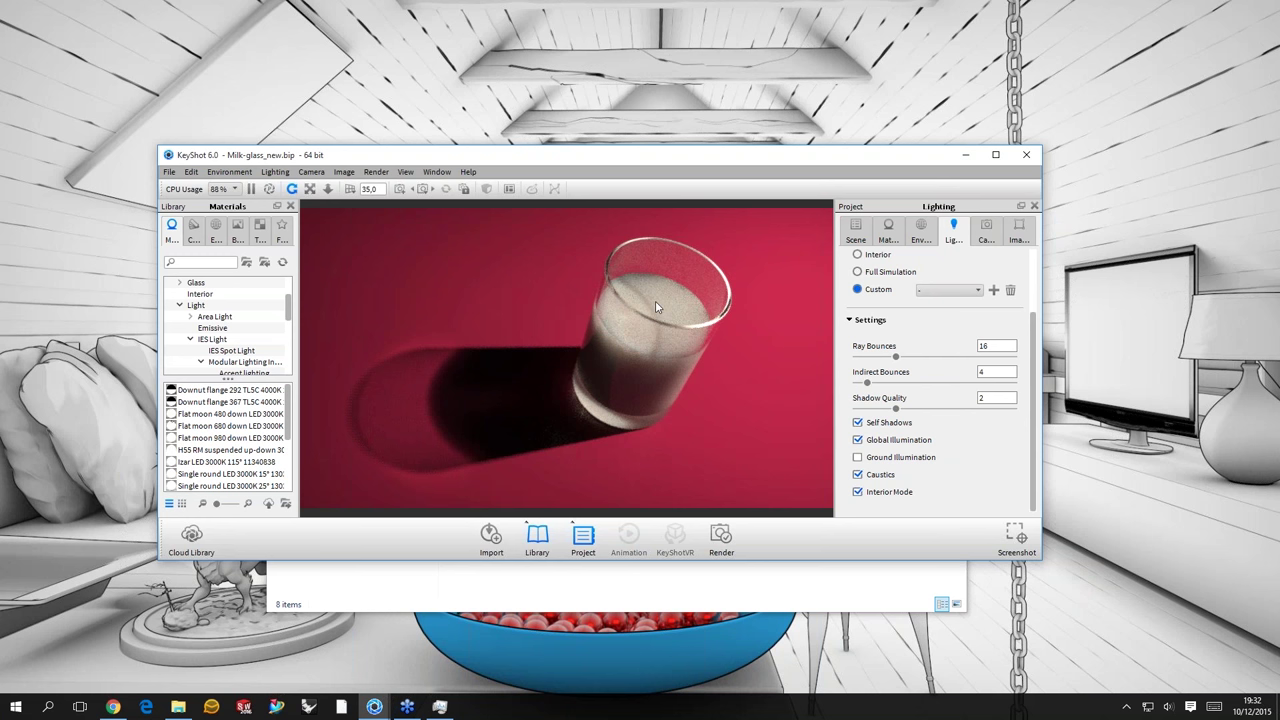
pyautogui.doubleClick(656, 307)
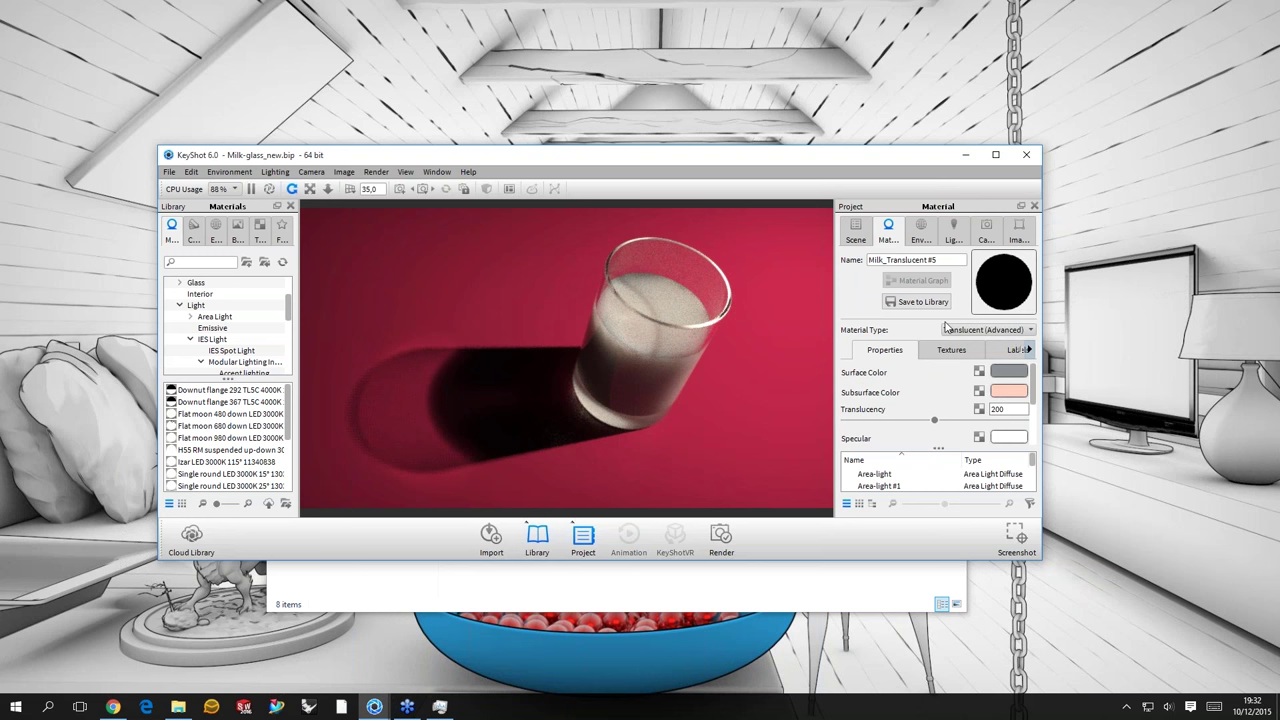
# - Change the milk material type to Translucent with Global Illumination enabled
pyautogui.click(1009, 331)
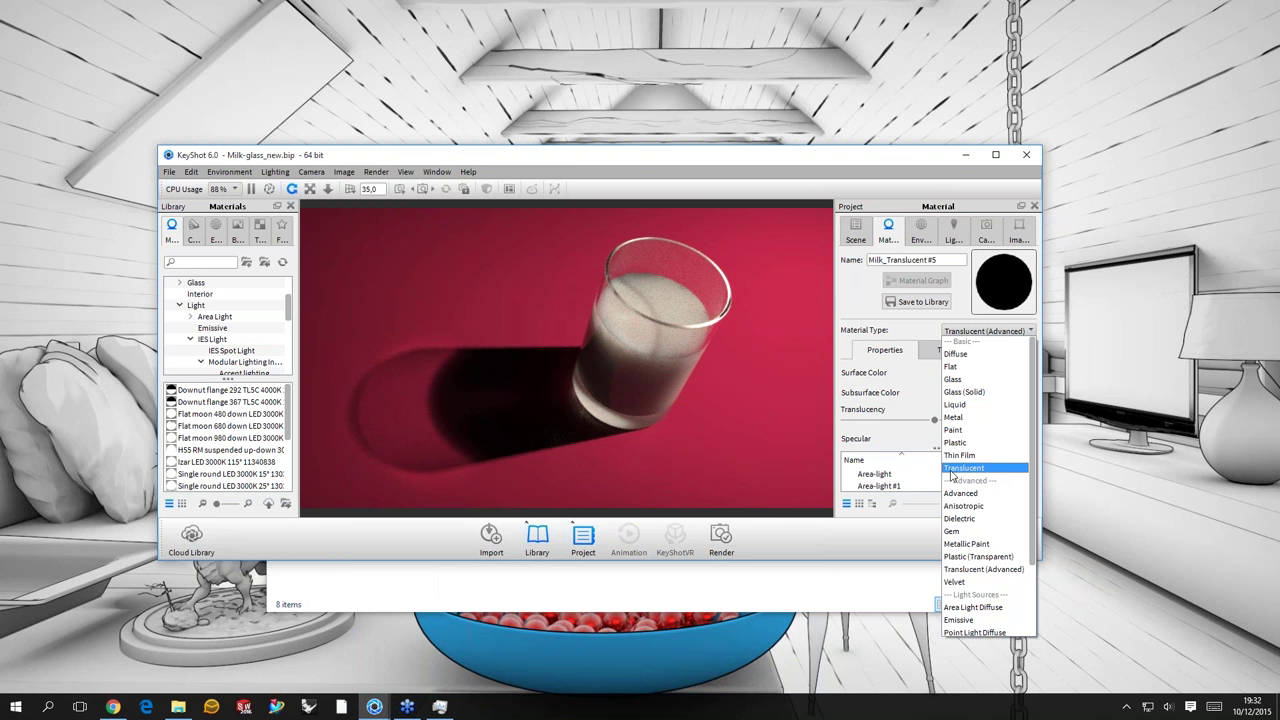
pyautogui.click(963, 467)
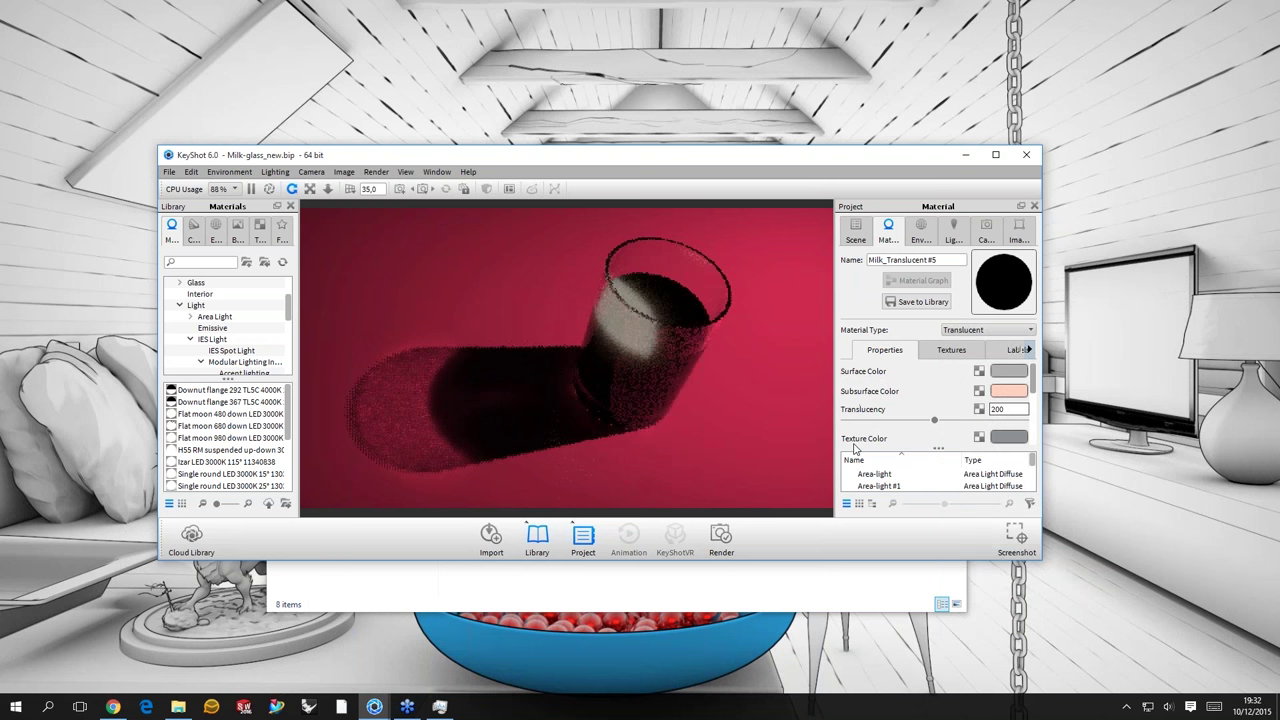
pyautogui.scroll(-3, 853, 449)
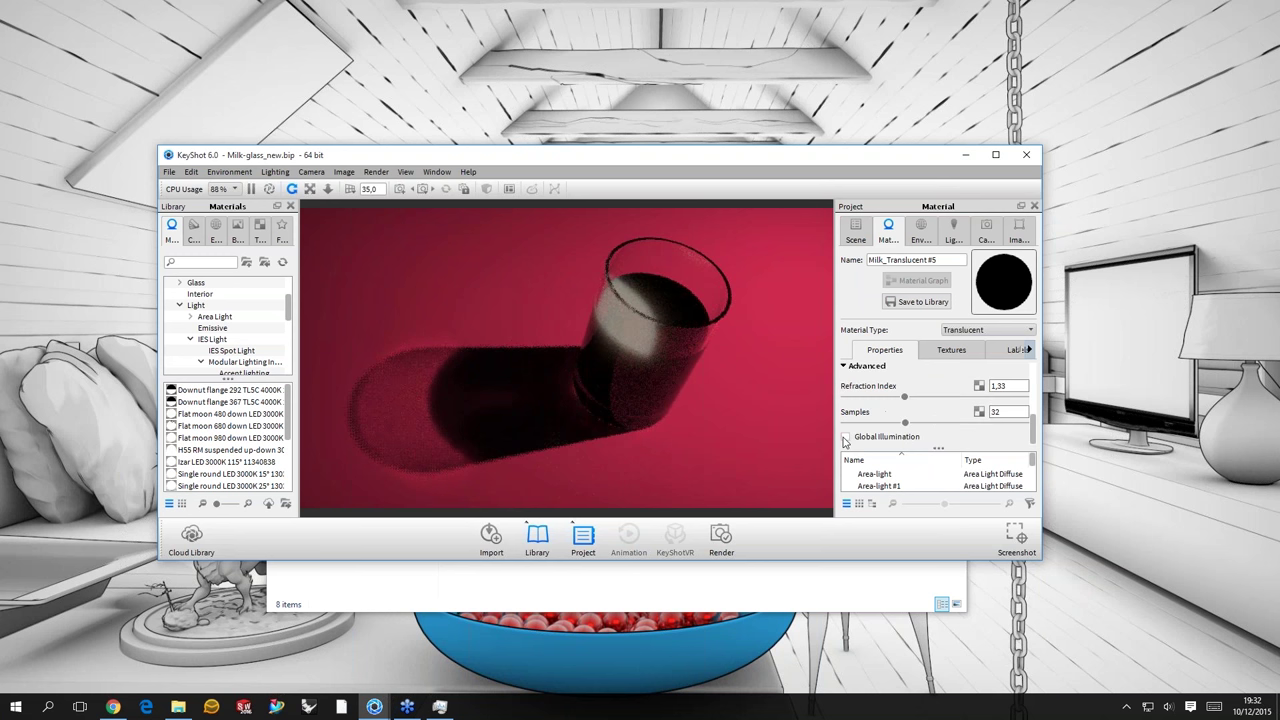
pyautogui.click(846, 437)
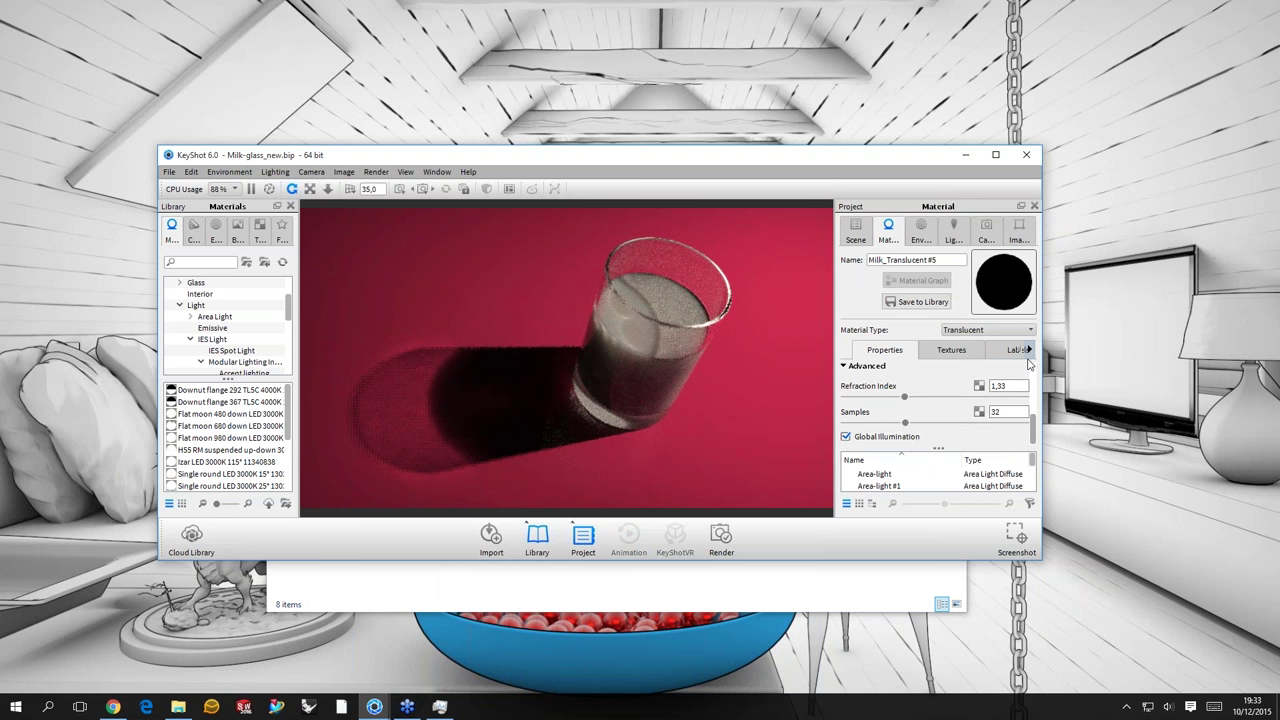
pyautogui.scroll(5, 1029, 363)
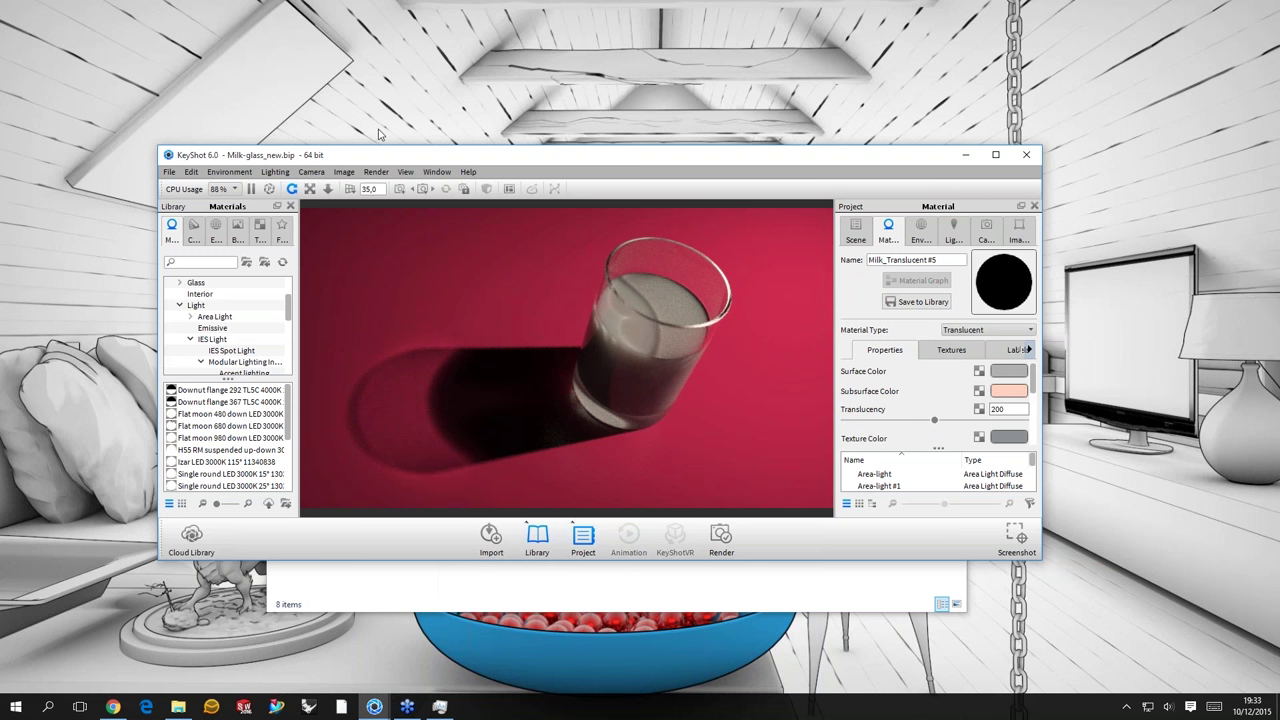
# - Undo the changes so the milk returns to Translucent (Advanced)
pyautogui.hotkey('alt', 'e')
pyautogui.click(214, 188)
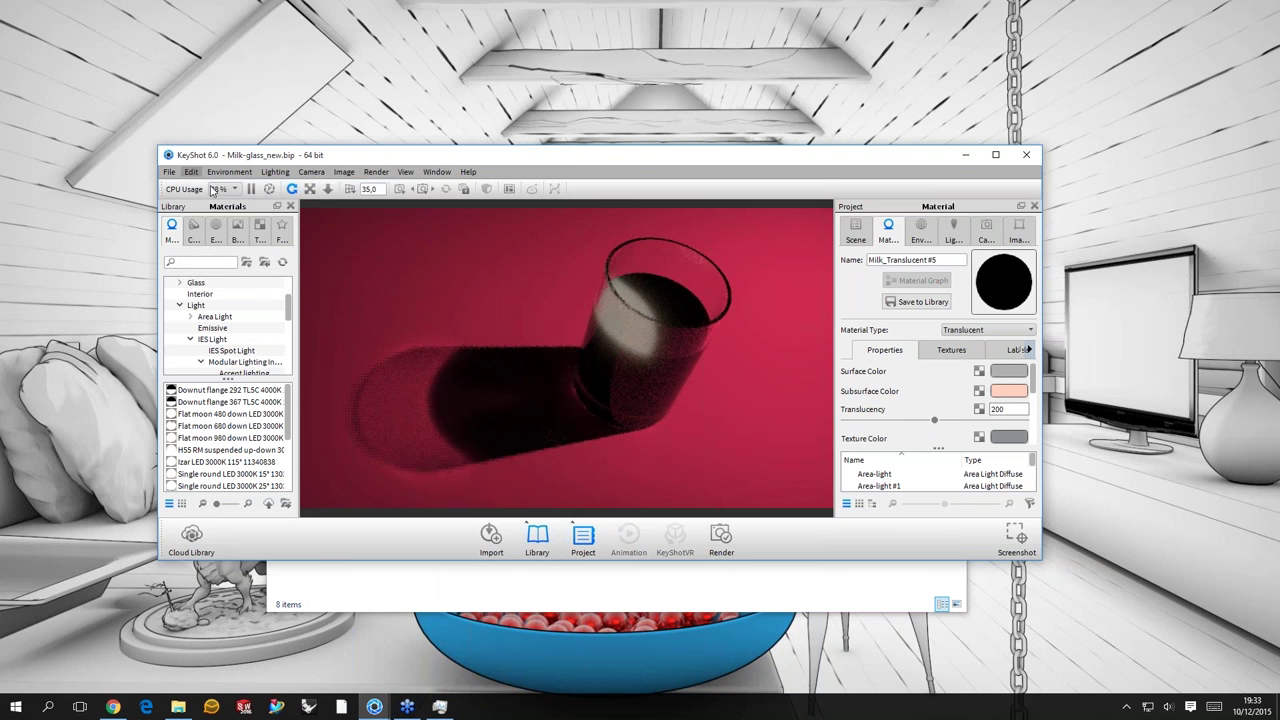
pyautogui.hotkey('ctrl', 'y')
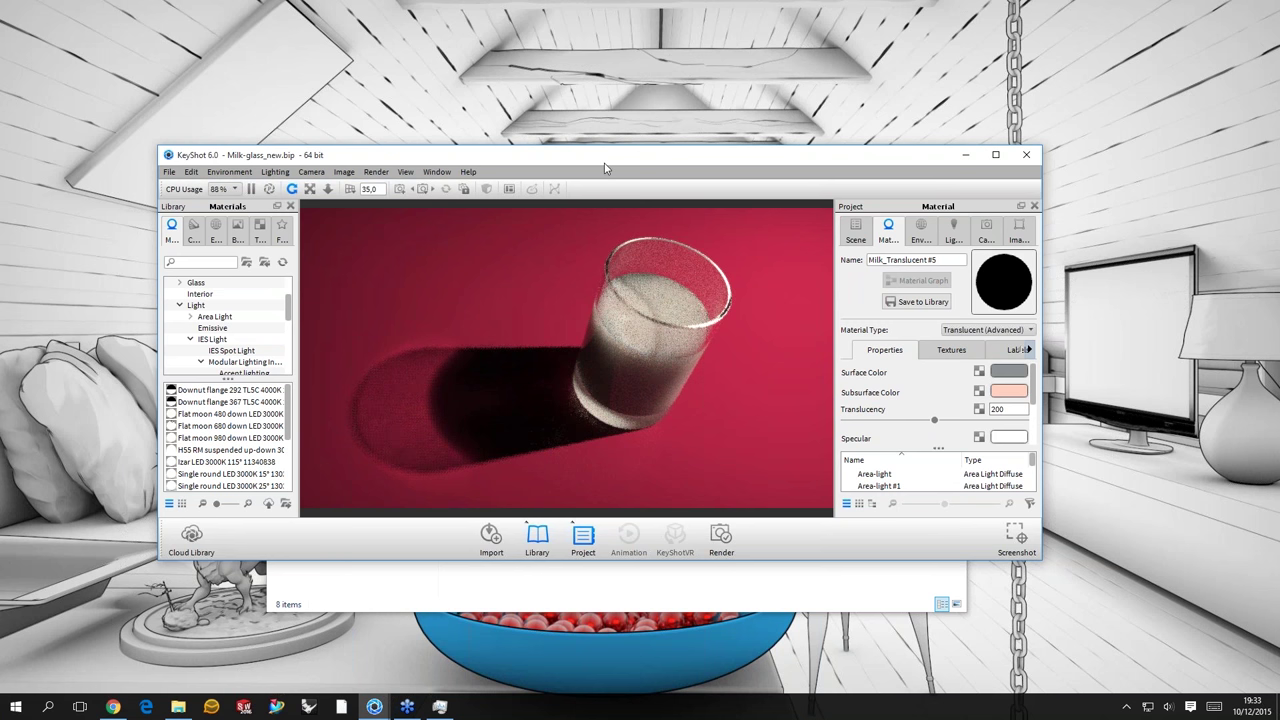
# - Move the KeyShot window up-left and pause the real-time render
pyautogui.moveTo(604, 162); pyautogui.dragTo(615, 158)
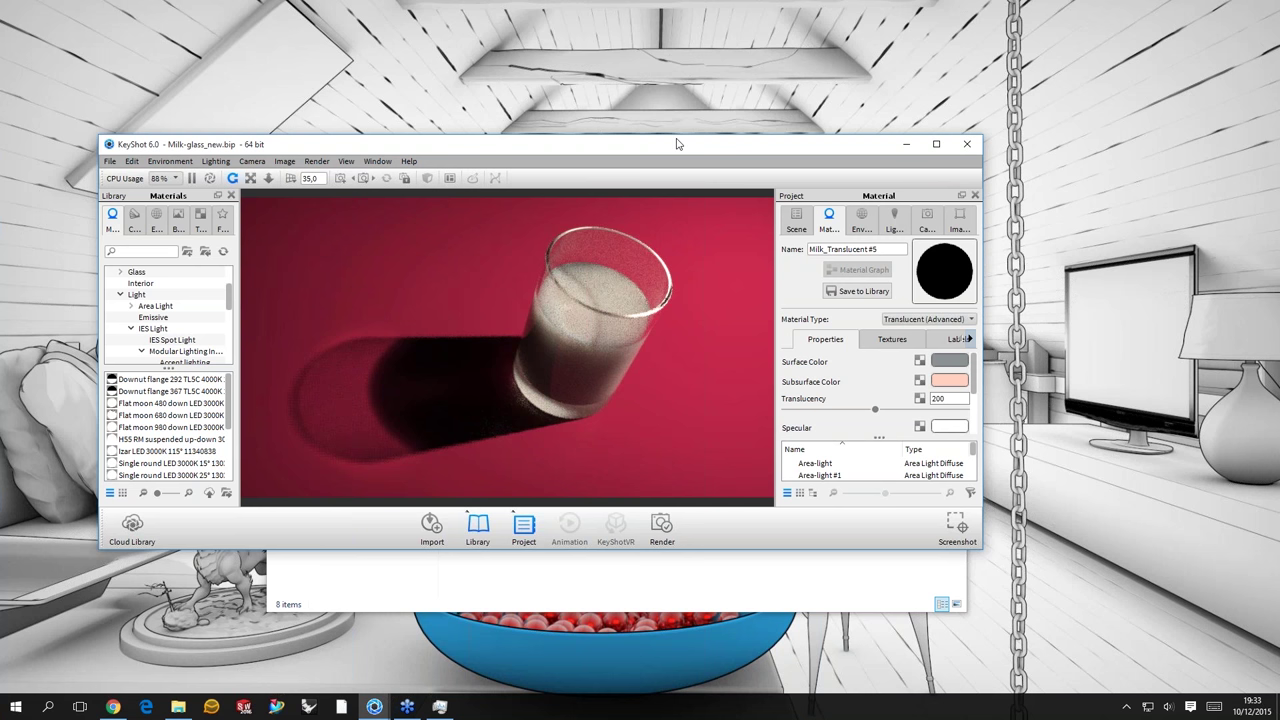
pyautogui.moveTo(676, 144); pyautogui.dragTo(682, 131)
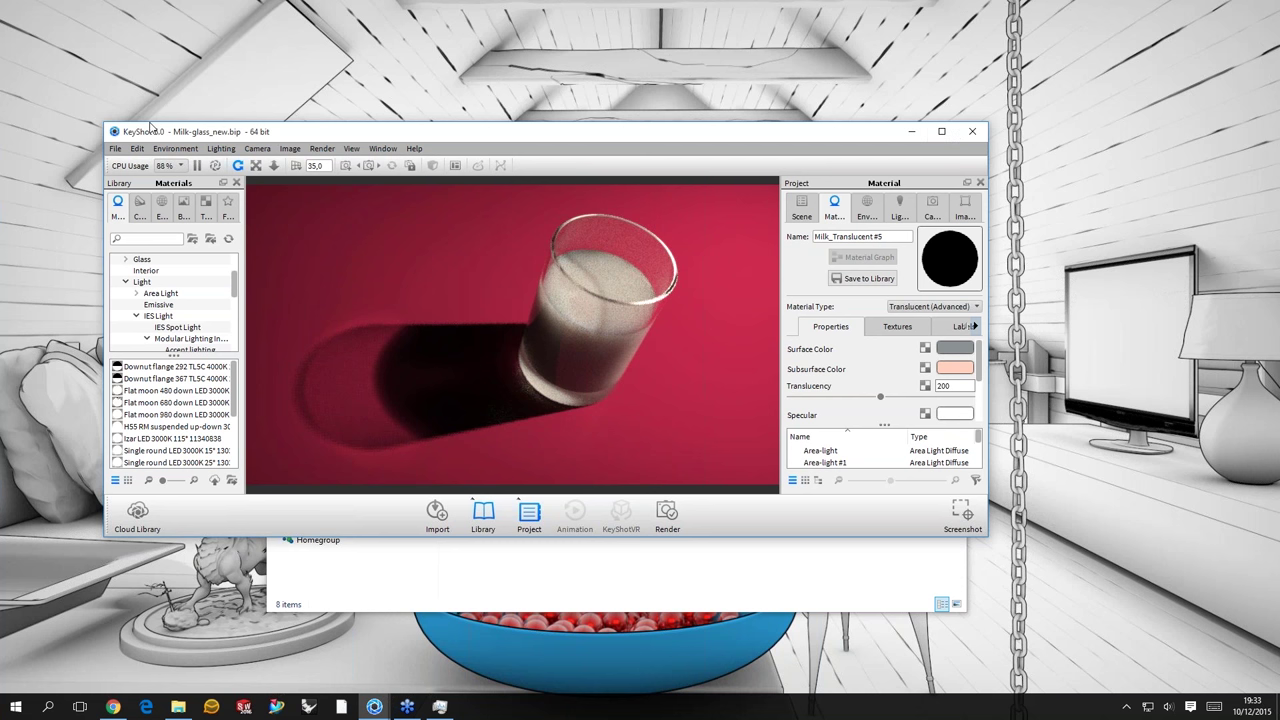
pyautogui.moveTo(150, 125); pyautogui.dragTo(106, 78)
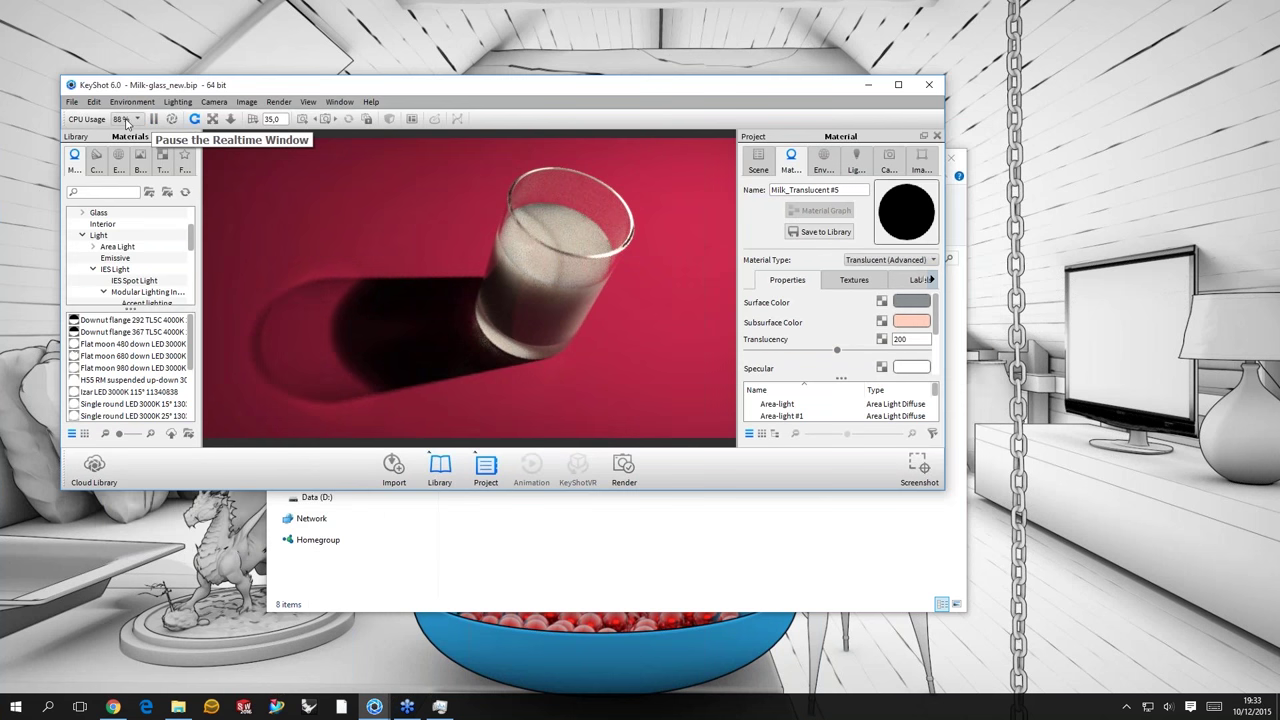
pyautogui.hotkey('shift', 'p')
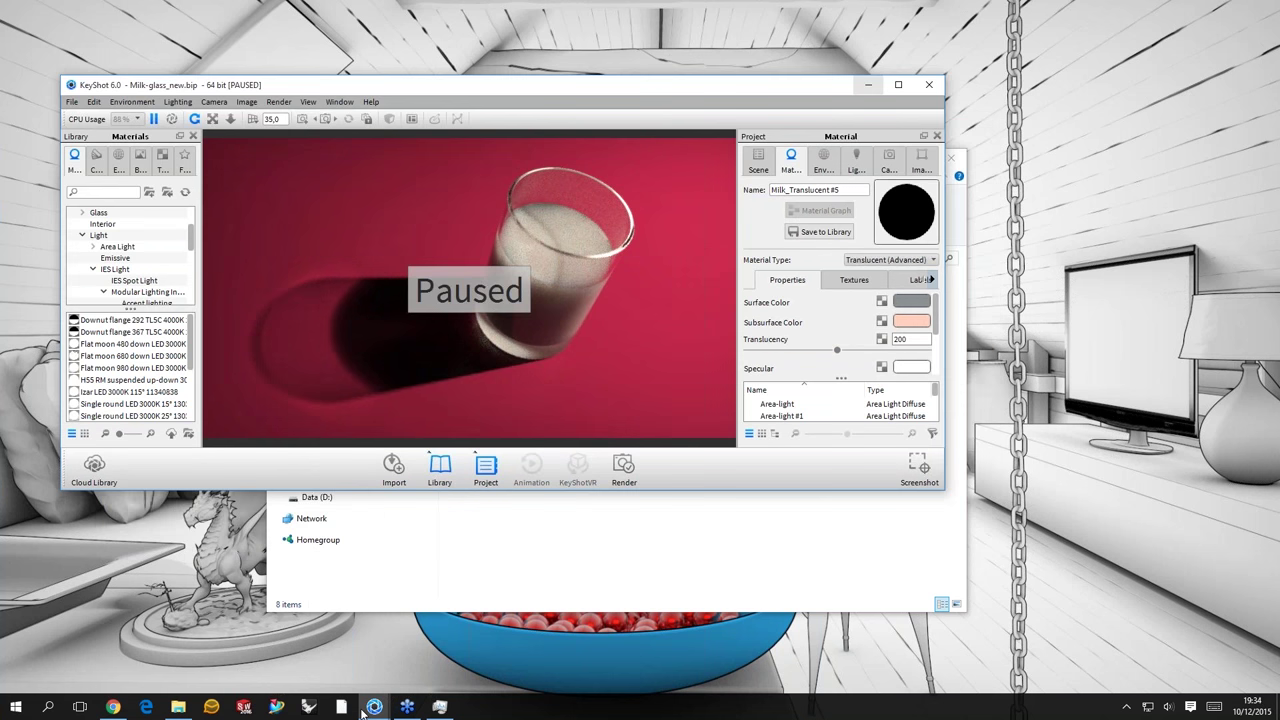
# - Switch to the Diamond-Ring_BLANK.bip scene and orbit the ring to a side view
pyautogui.click(373, 708)
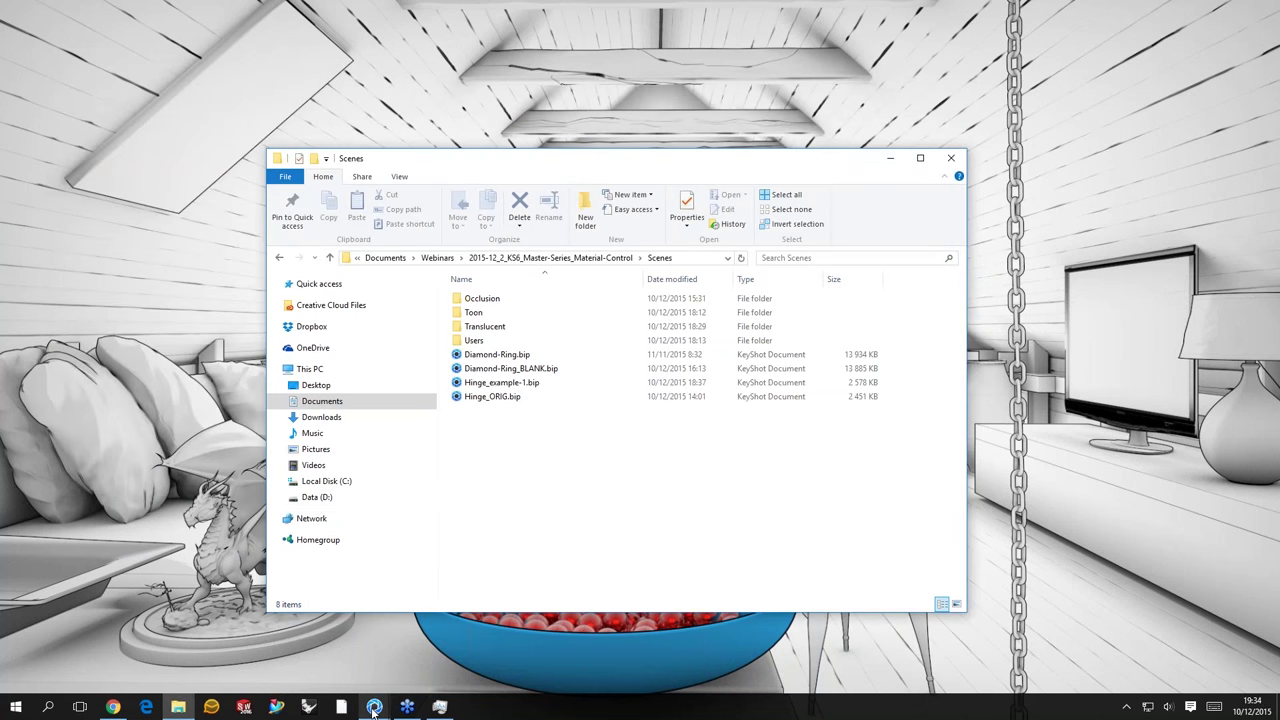
pyautogui.click(373, 708)
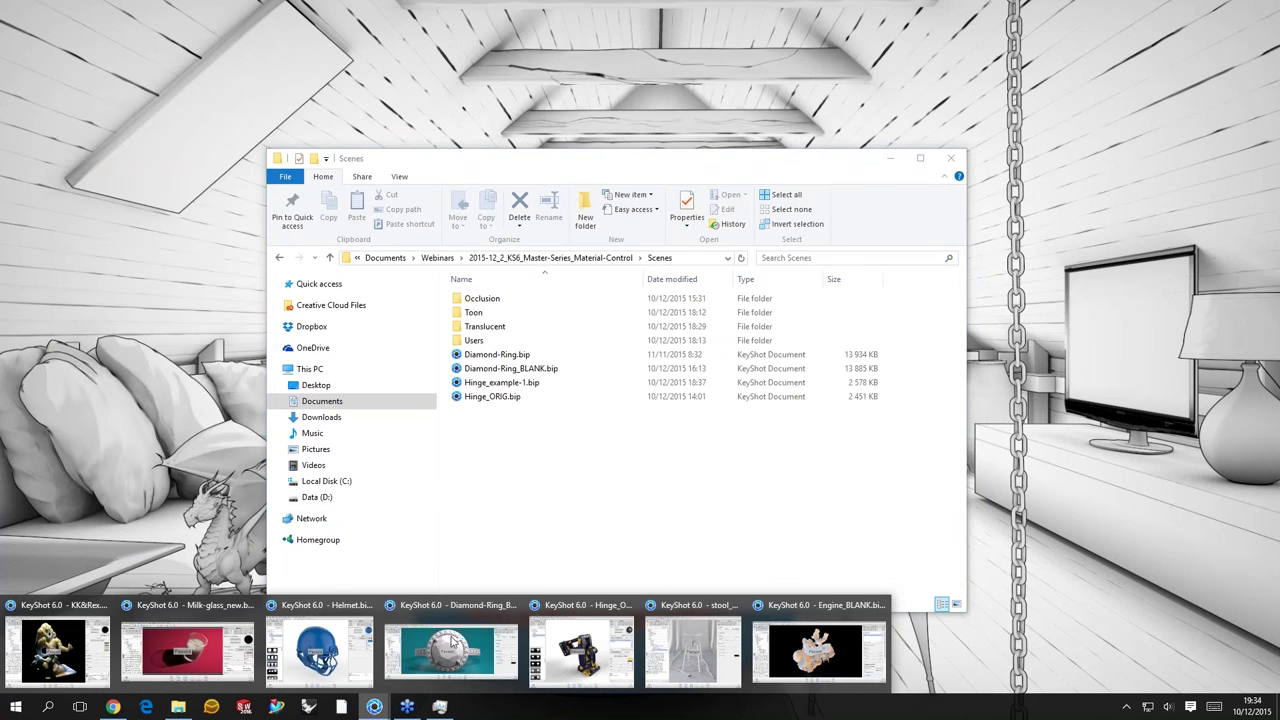
pyautogui.moveTo(451, 643)
pyautogui.click(607, 120)
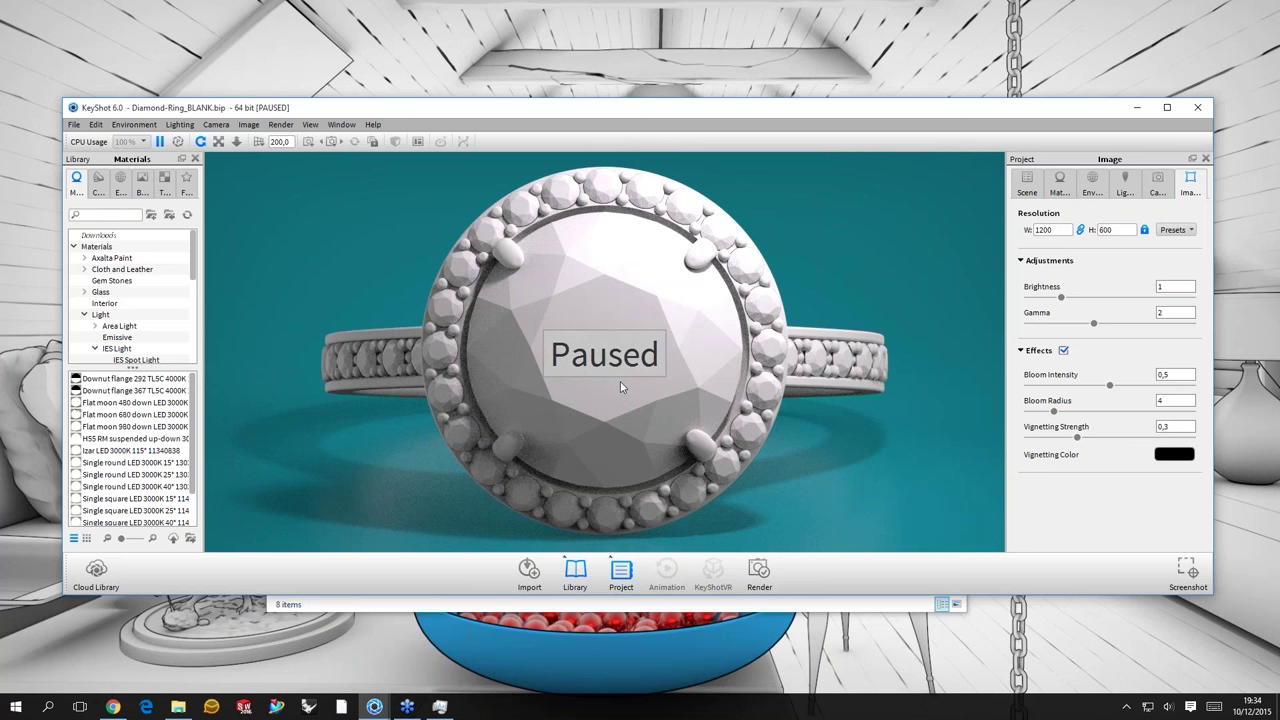
pyautogui.moveTo(620, 381); pyautogui.dragTo(330, 252)
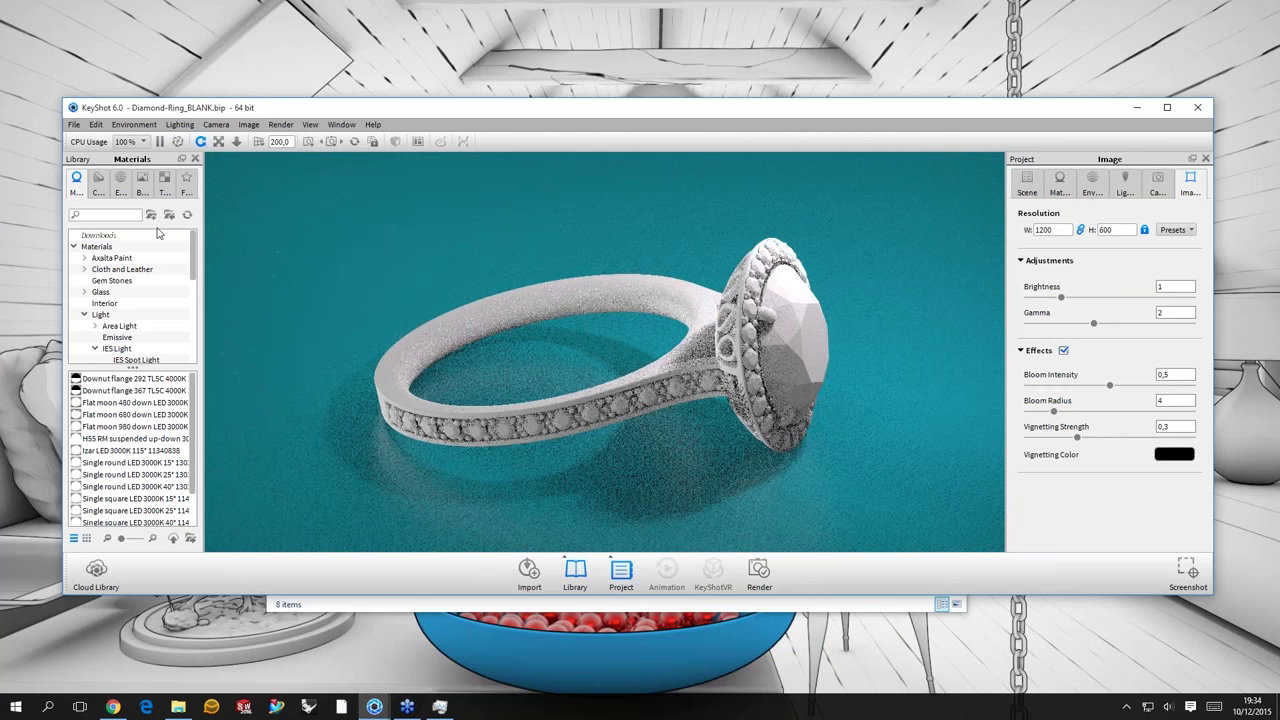
# - Browse the Favorites library's Architectural environments and materials
pyautogui.click(186, 181)
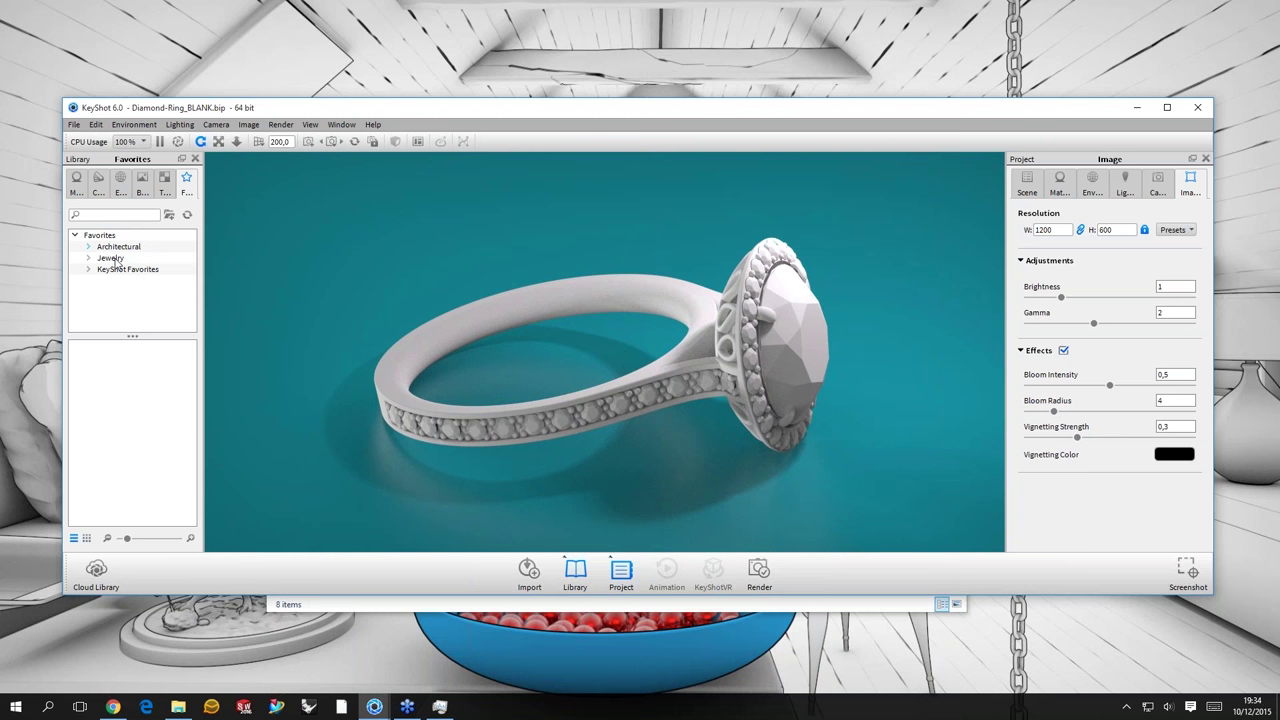
pyautogui.doubleClick(118, 246)
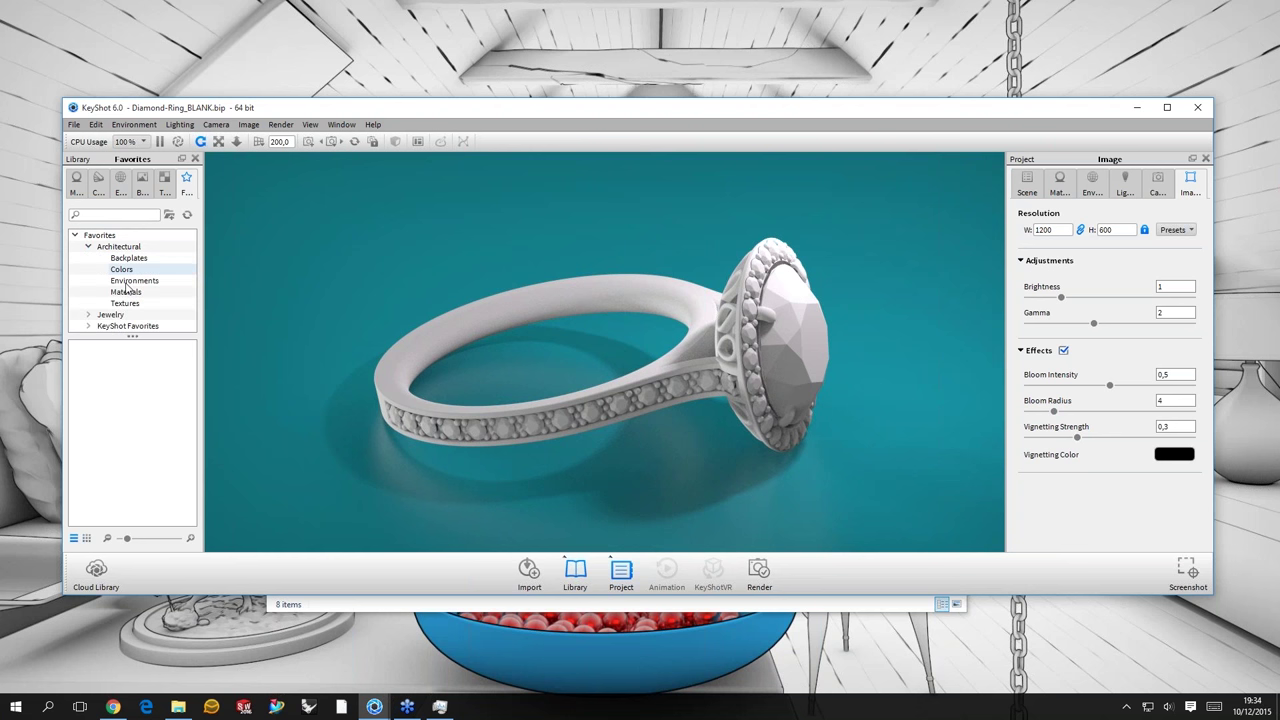
pyautogui.click(126, 282)
pyautogui.click(156, 539)
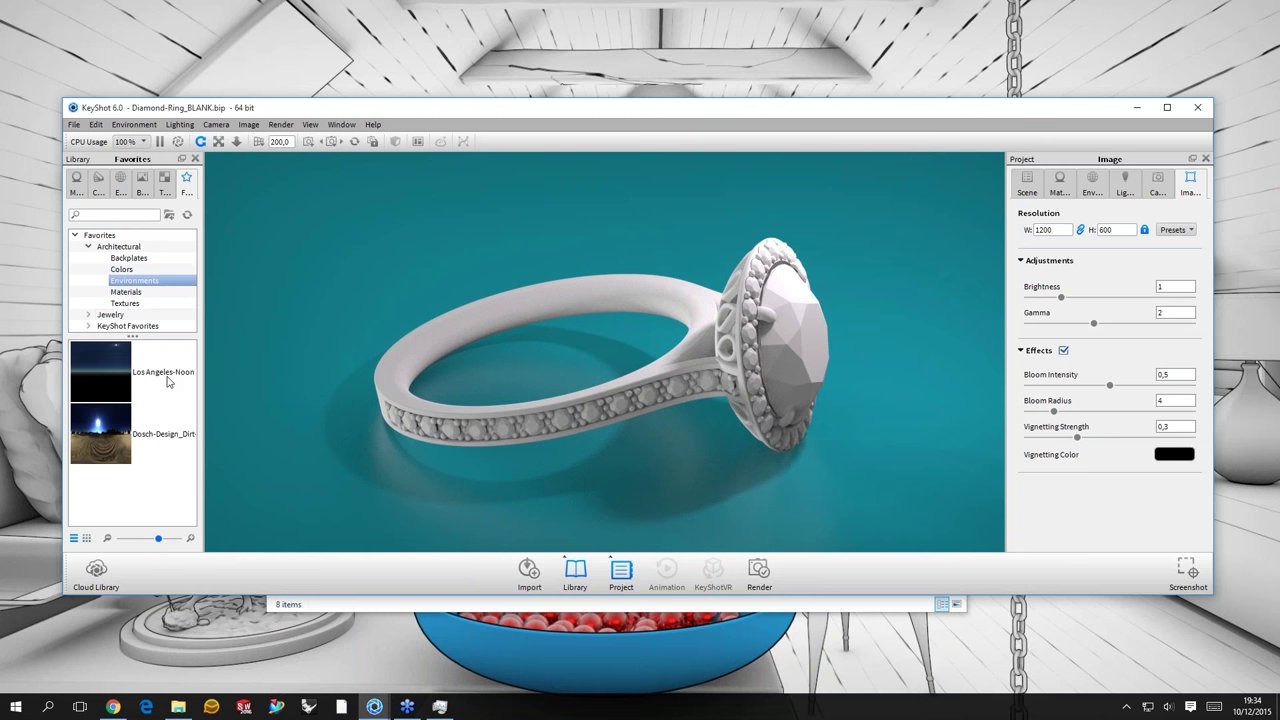
pyautogui.press('Down')
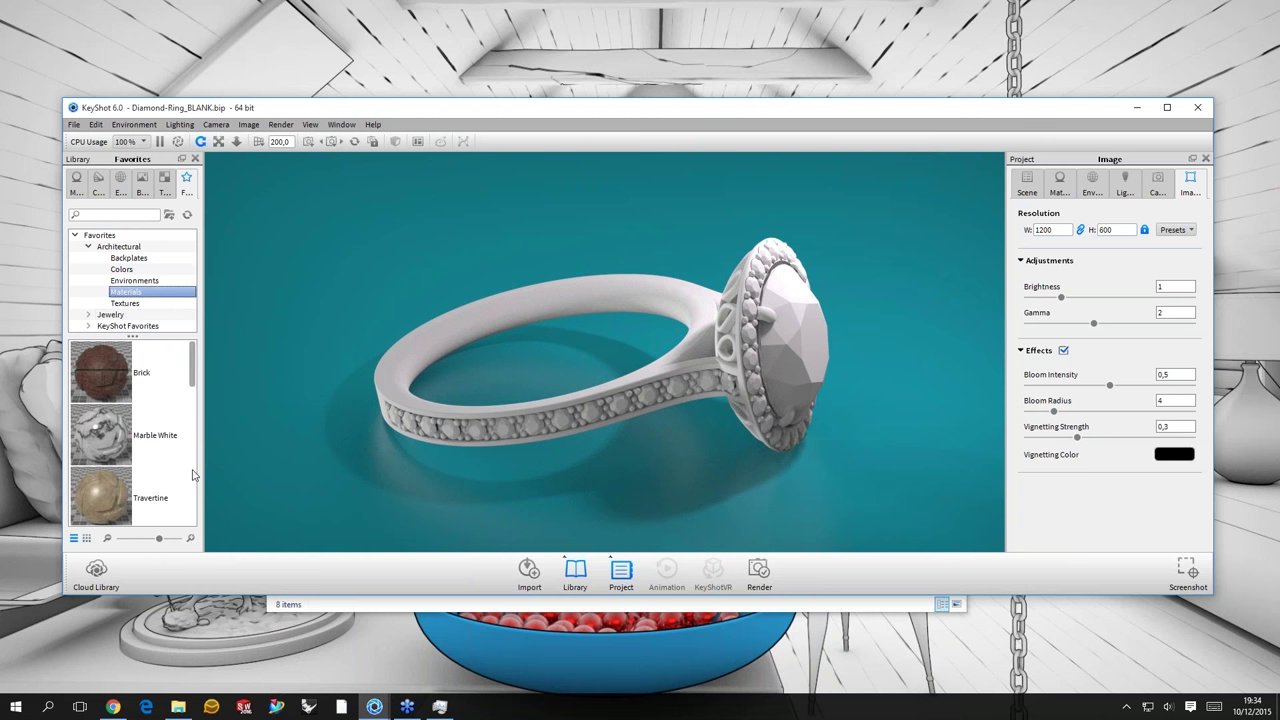
pyautogui.scroll(-5, 192, 465)
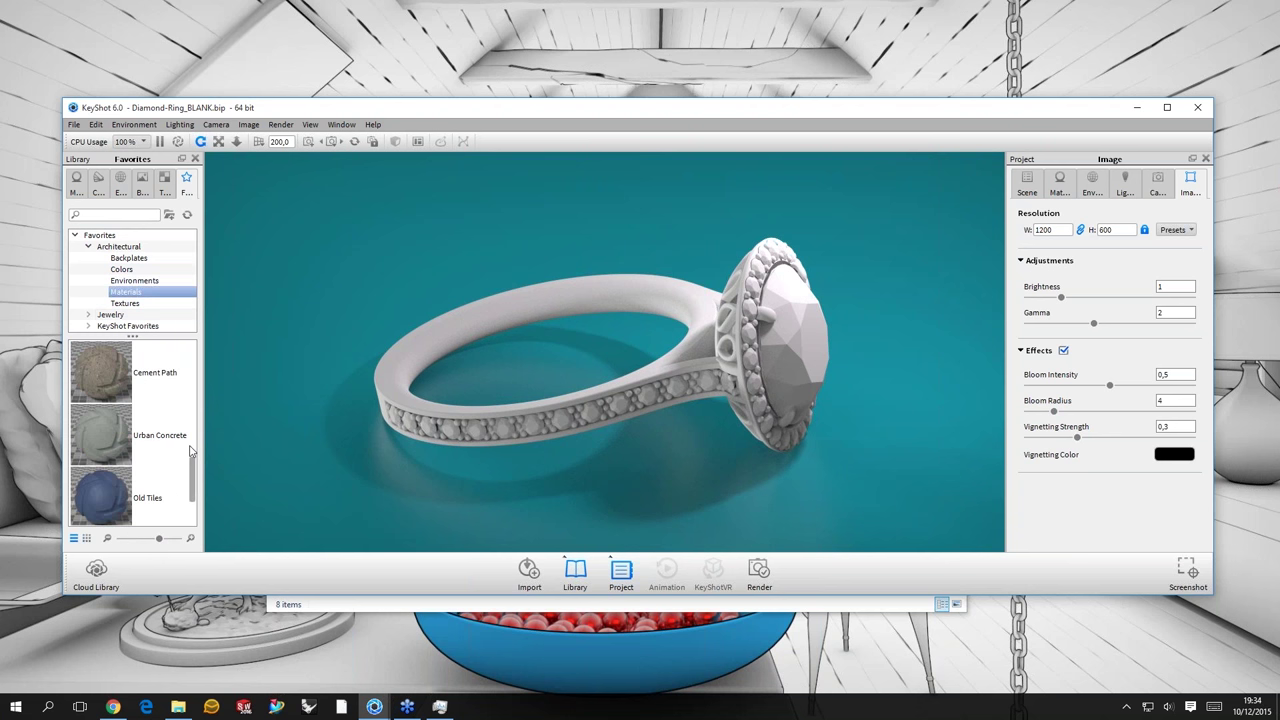
pyautogui.scroll(1, 194, 400)
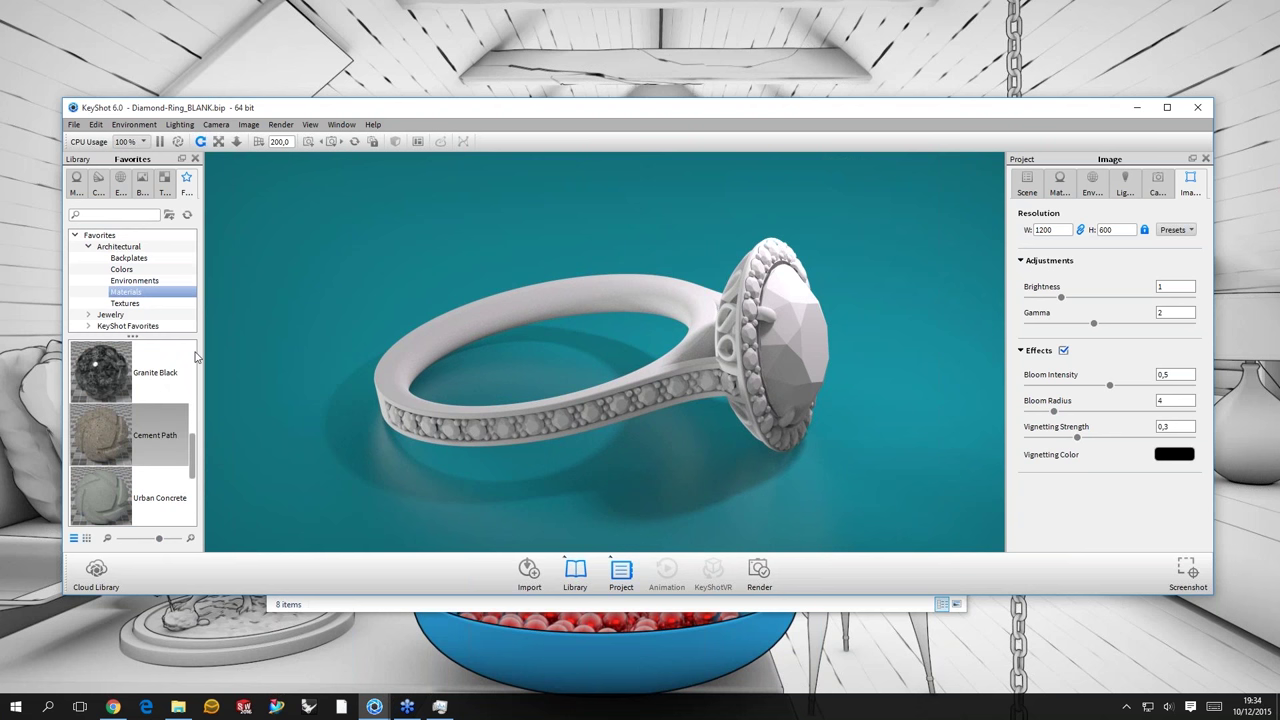
pyautogui.scroll(3, 180, 440)
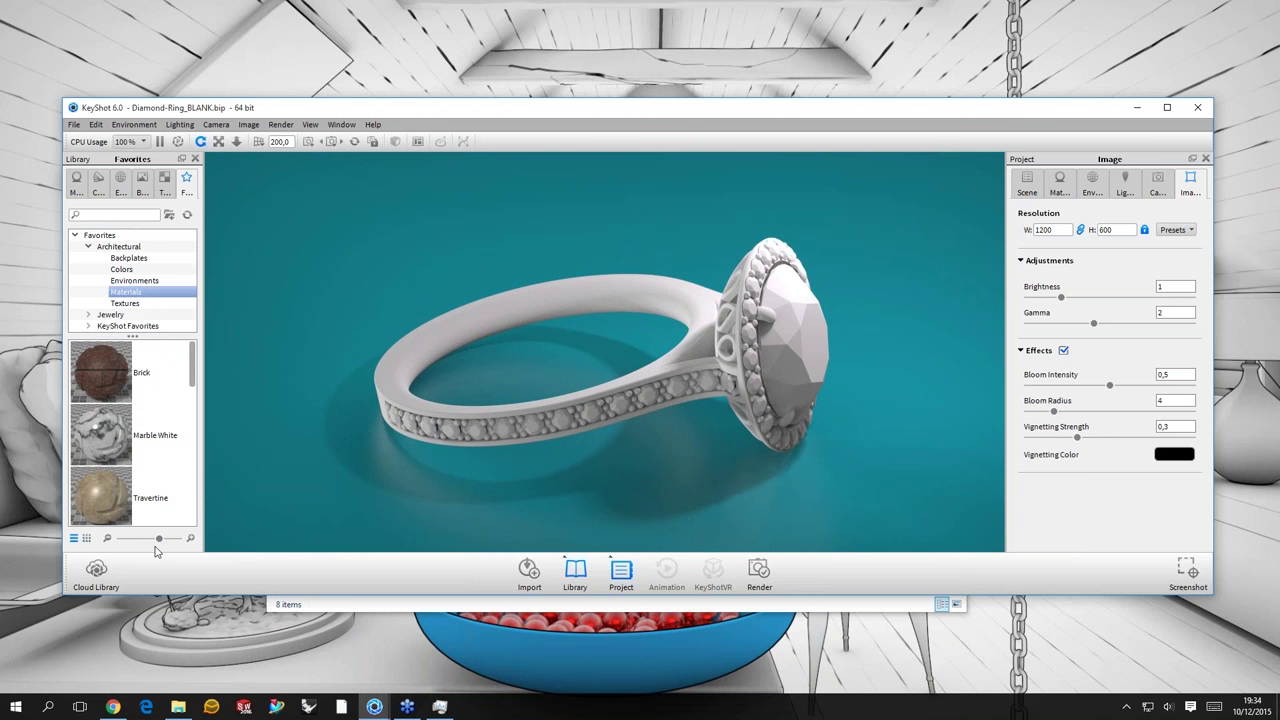
pyautogui.click(121, 539)
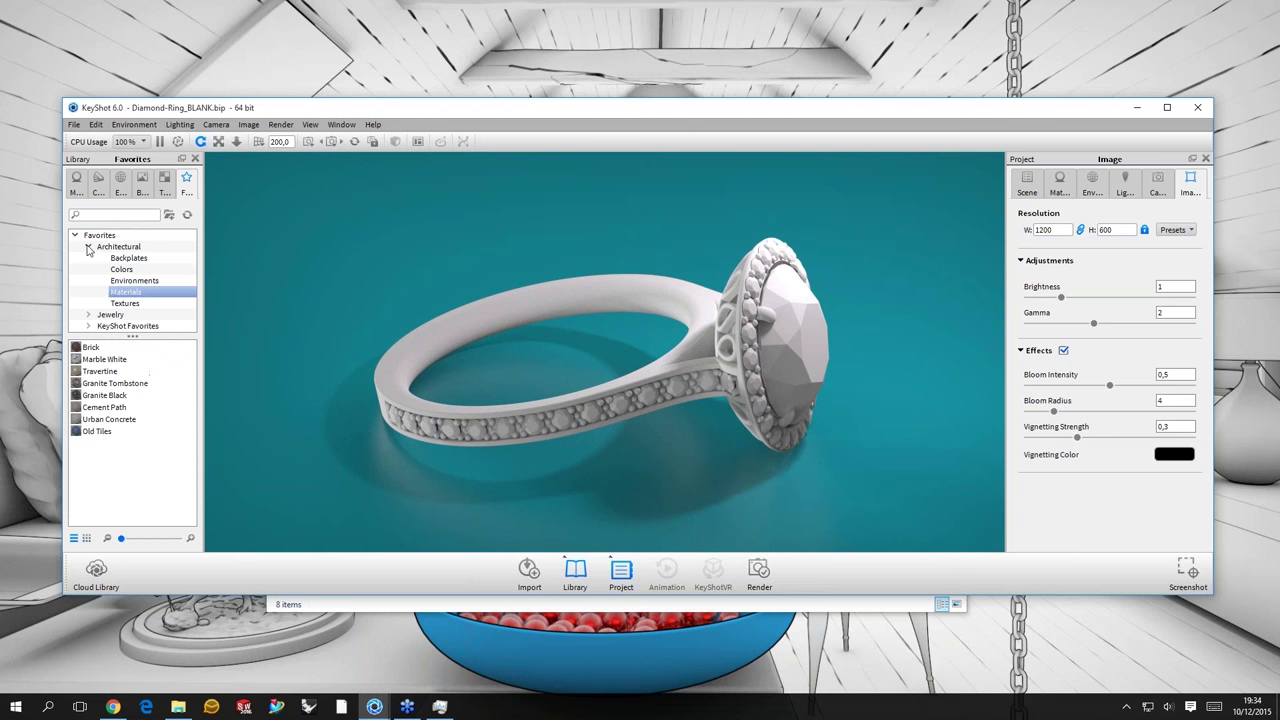
# - Show the Jewelry Colors favourites (Gold 14k, 18k, 24k, Platinum, Silver) with larger swatches
pyautogui.click(88, 247)
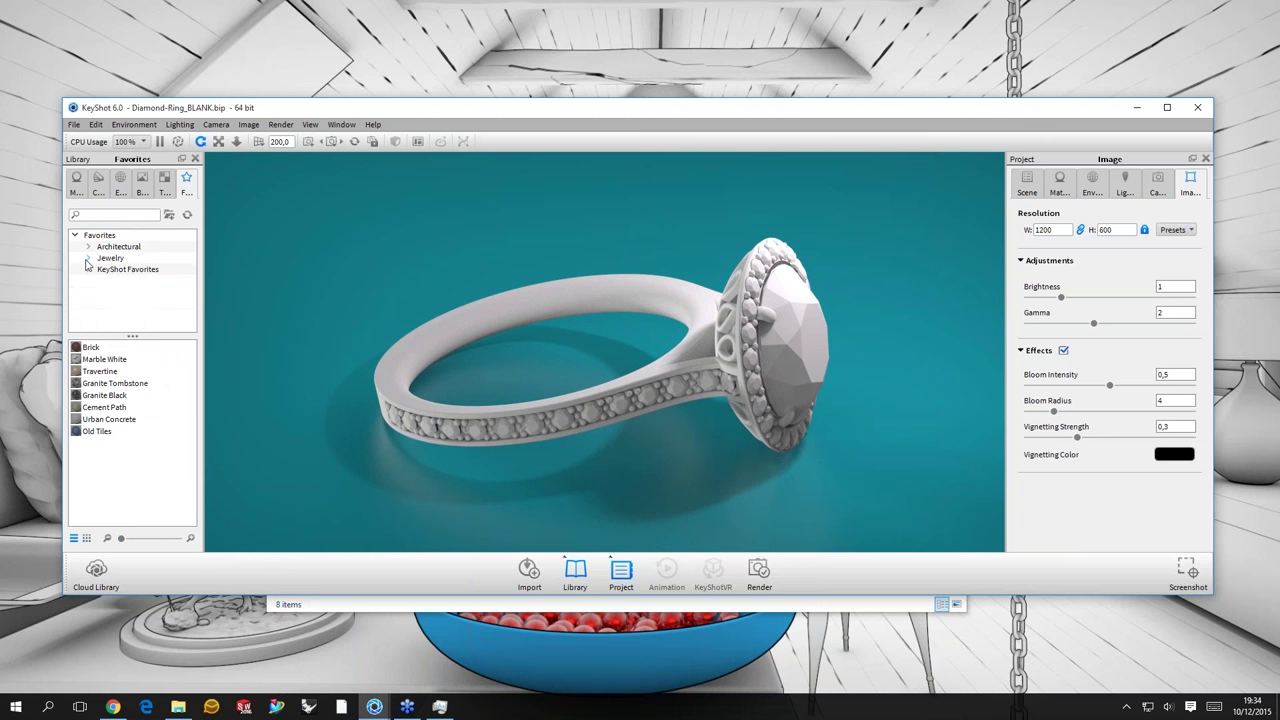
pyautogui.click(88, 258)
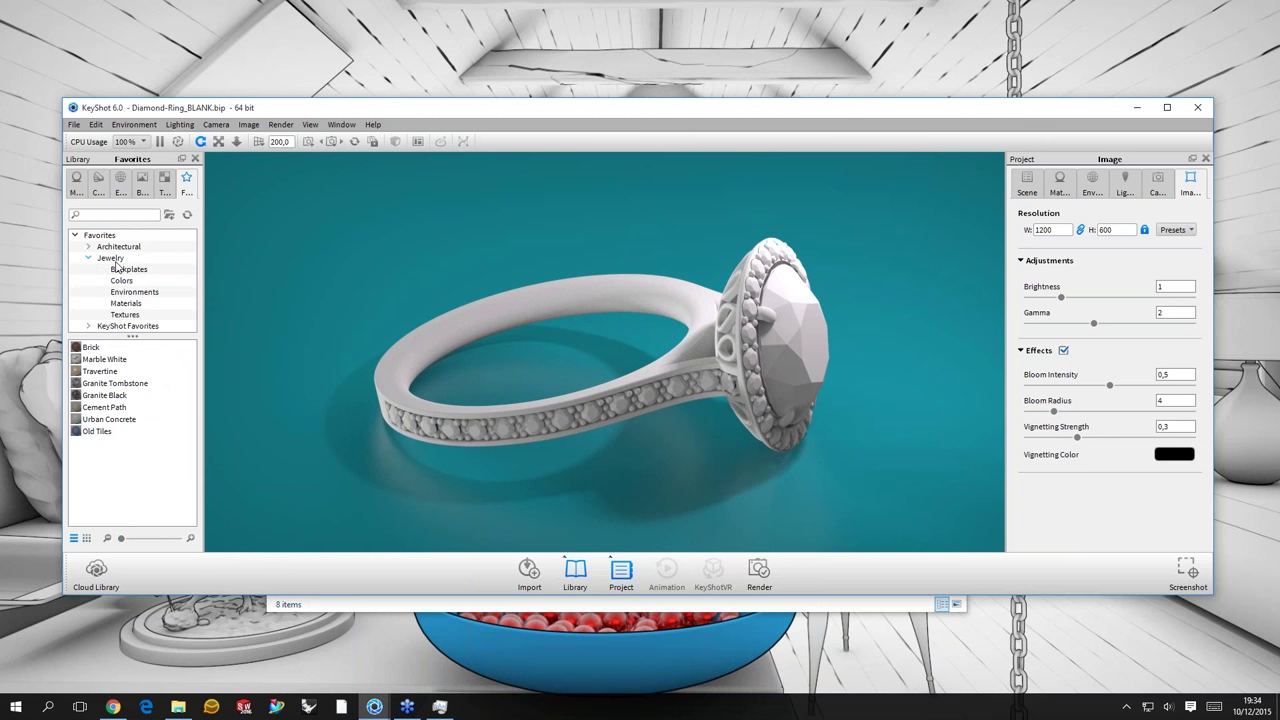
pyautogui.click(112, 259)
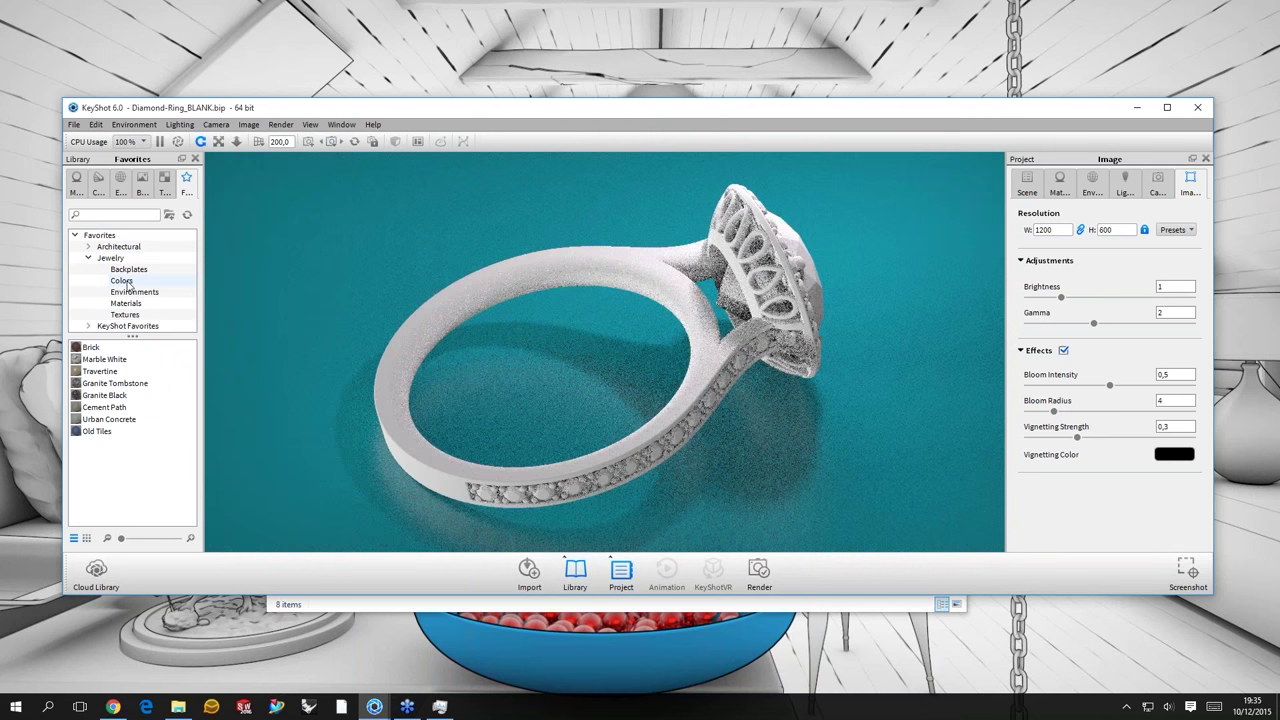
pyautogui.click(122, 281)
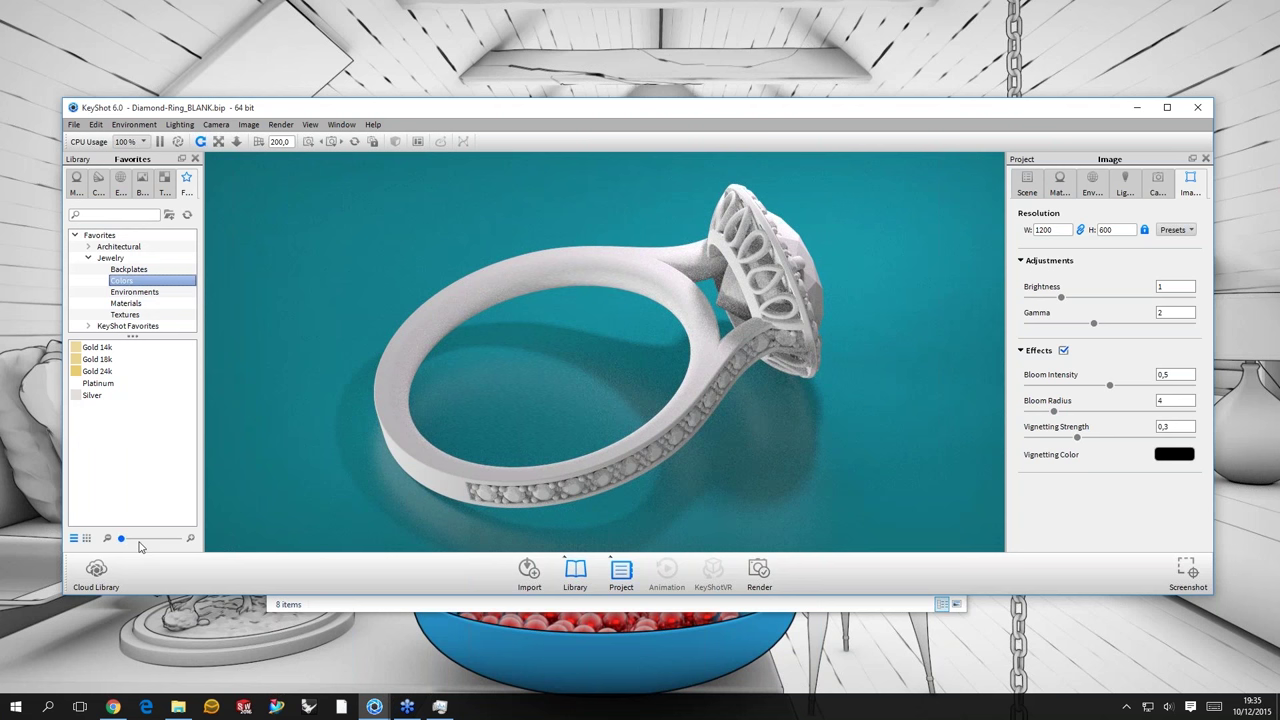
pyautogui.click(139, 541)
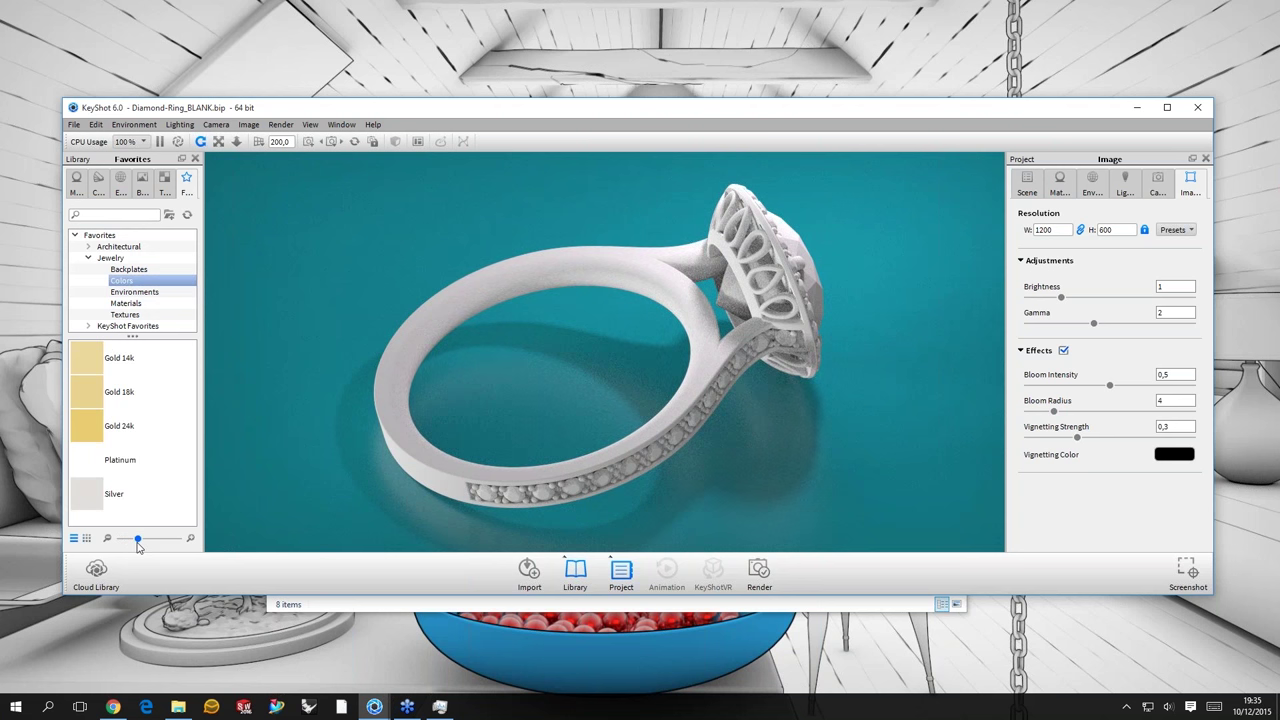
pyautogui.moveTo(138, 540); pyautogui.dragTo(135, 540)
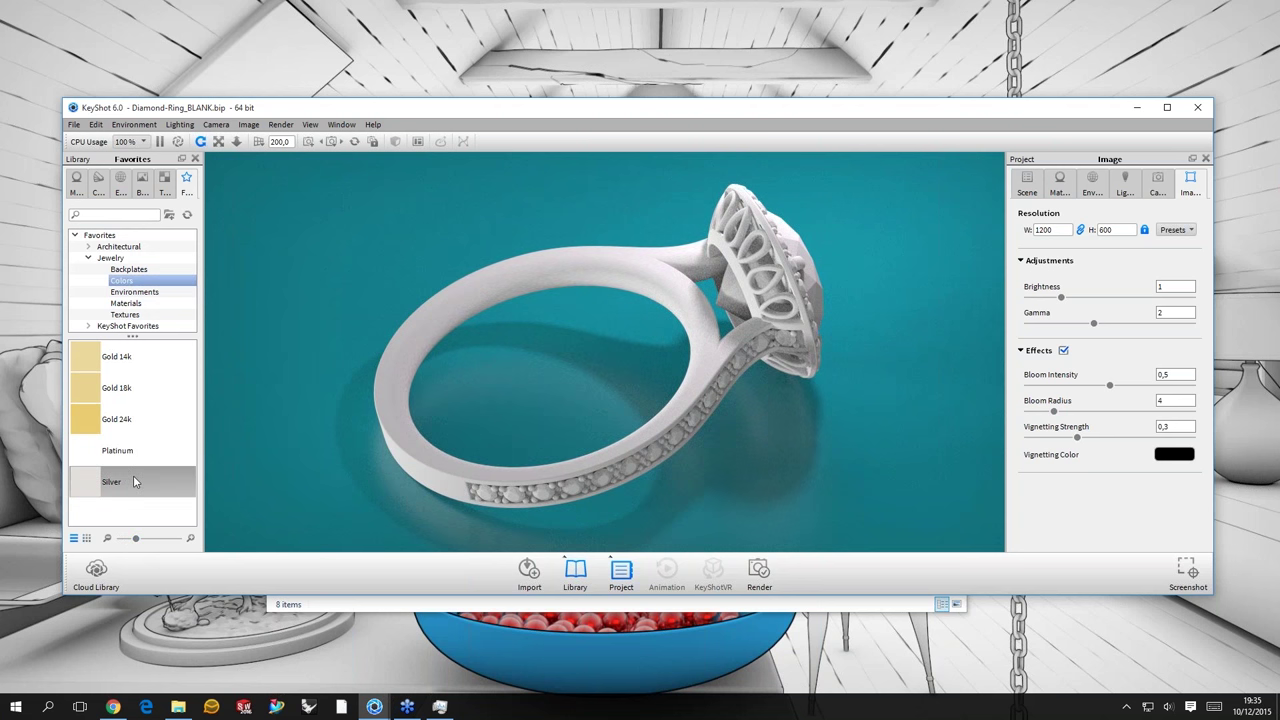
# - Look through the Jewelry light-tent environments with enlarged thumbnails
pyautogui.click(134, 291)
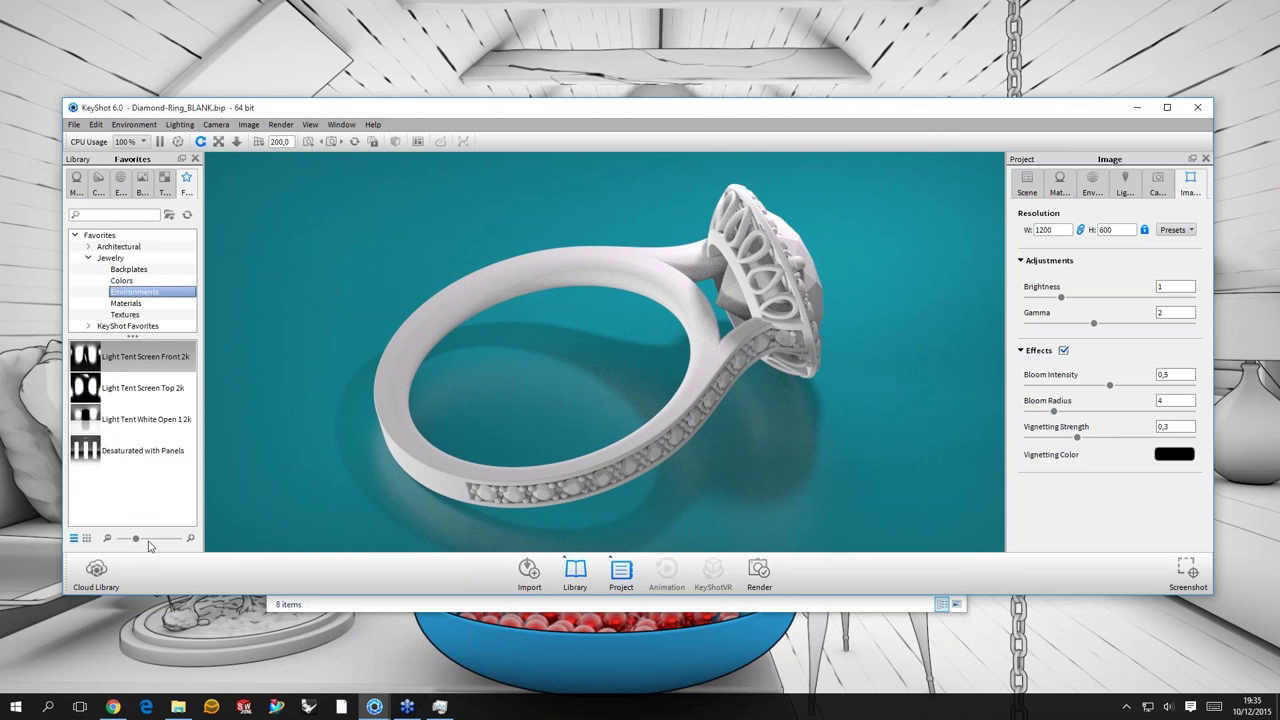
pyautogui.click(160, 538)
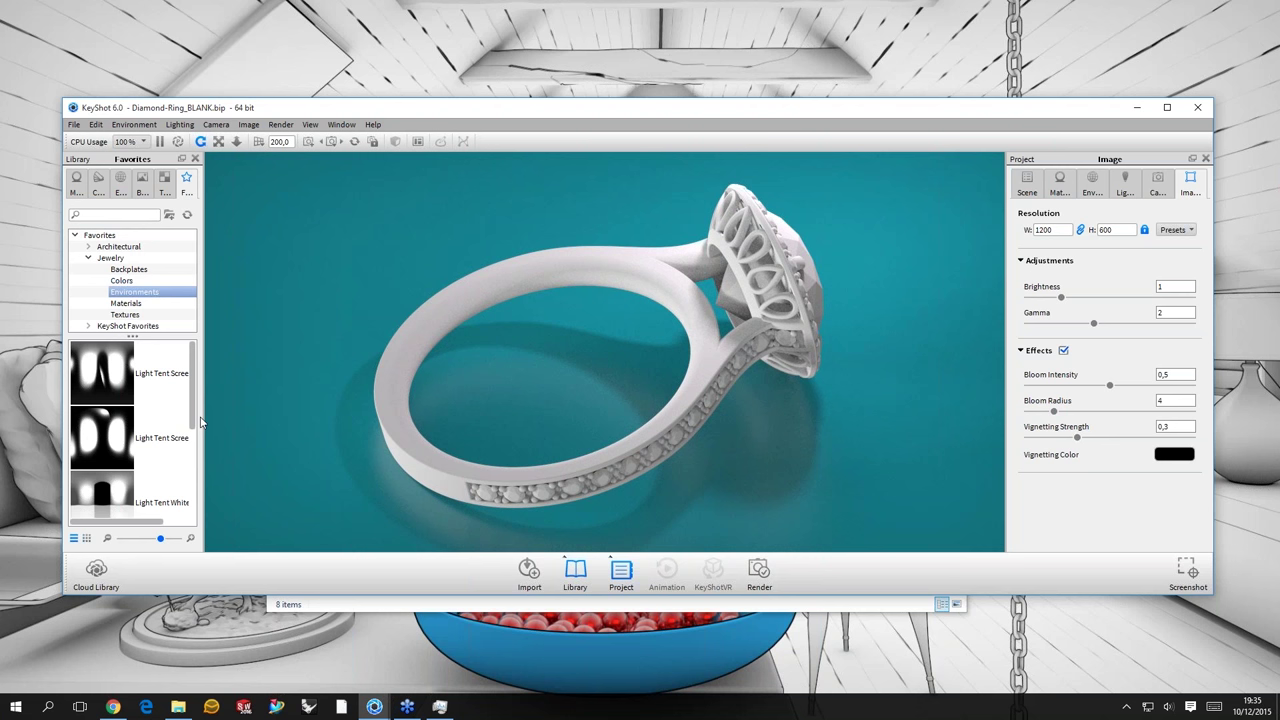
pyautogui.keyDown('ctrl'); pyautogui.scroll(2, 196, 440); pyautogui.keyUp('ctrl')
pyautogui.scroll(-2, 193, 511)
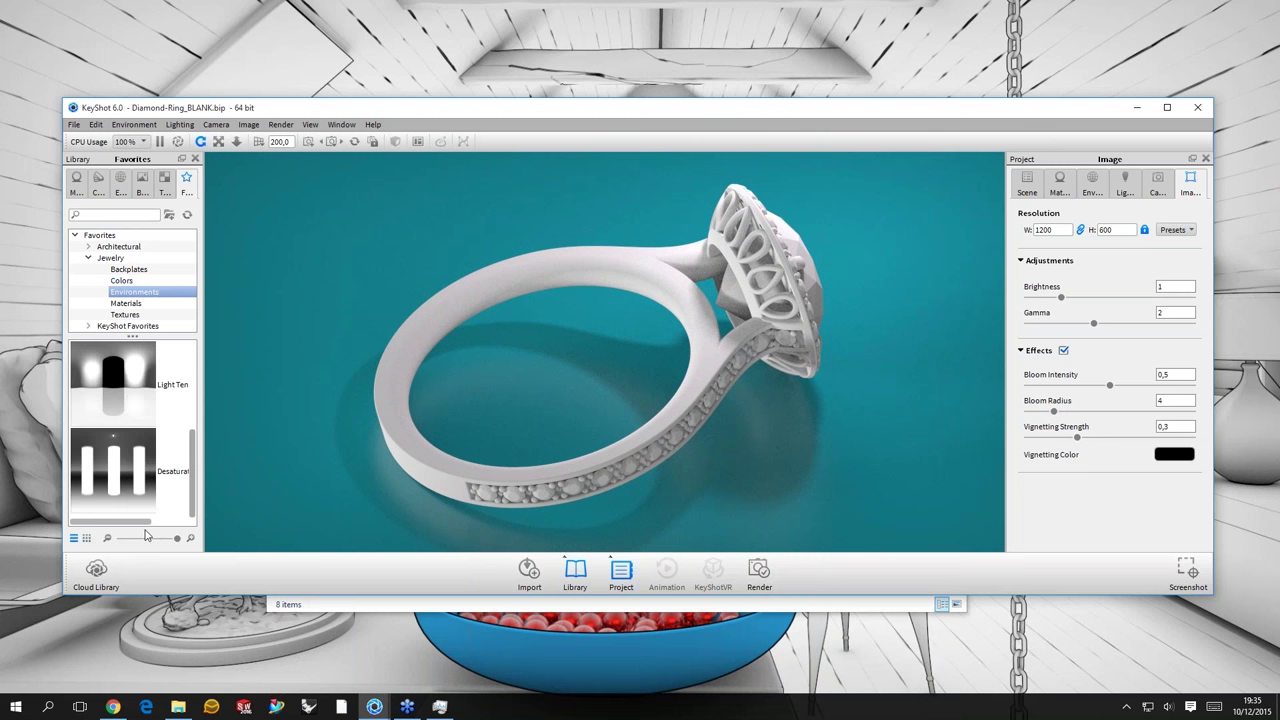
pyautogui.click(143, 538)
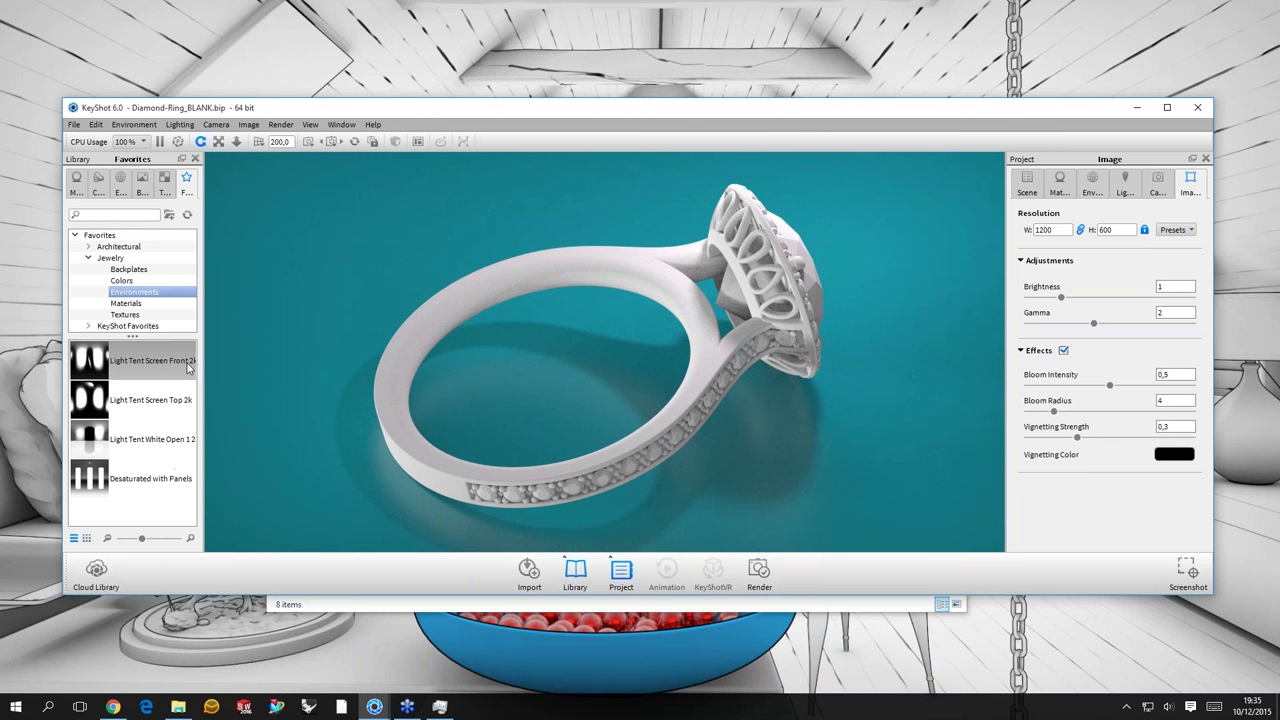
# - Scroll through the Jewelry materials, from gem stones to gold presets
pyautogui.press('Down')
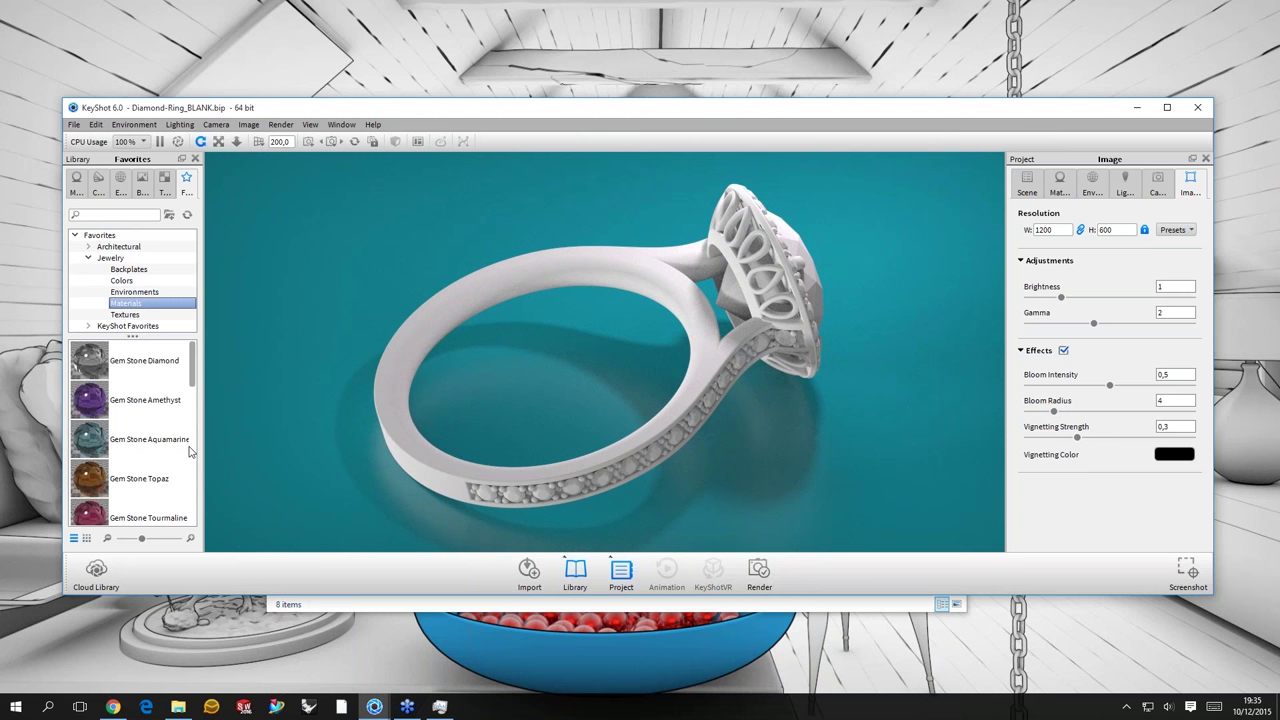
pyautogui.scroll(-3, 190, 452)
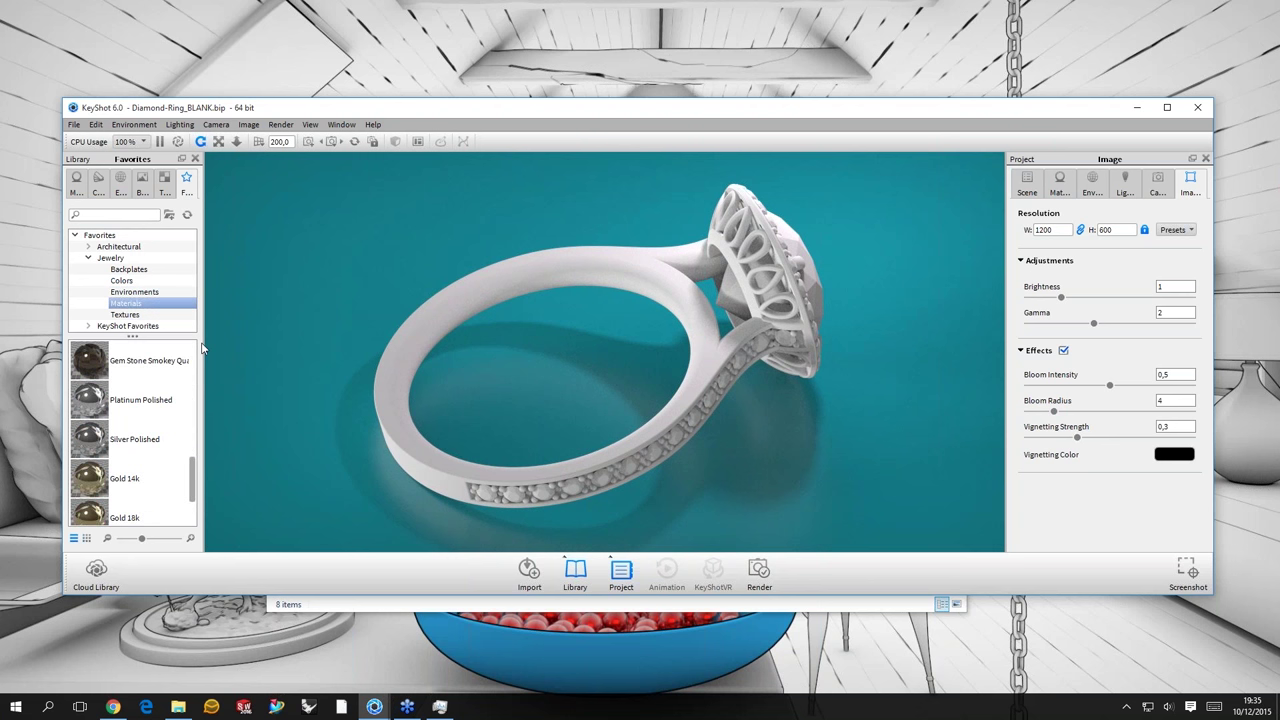
pyautogui.scroll(3, 202, 347)
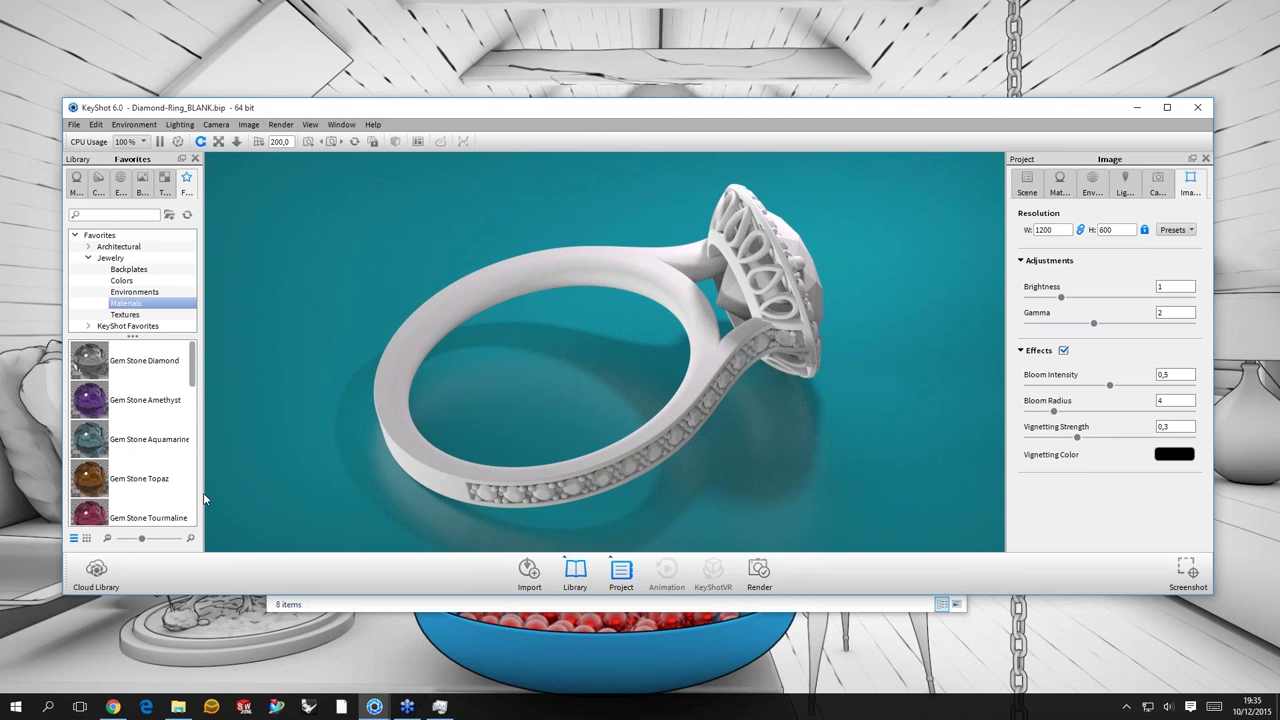
pyautogui.scroll(-5, 150, 500)
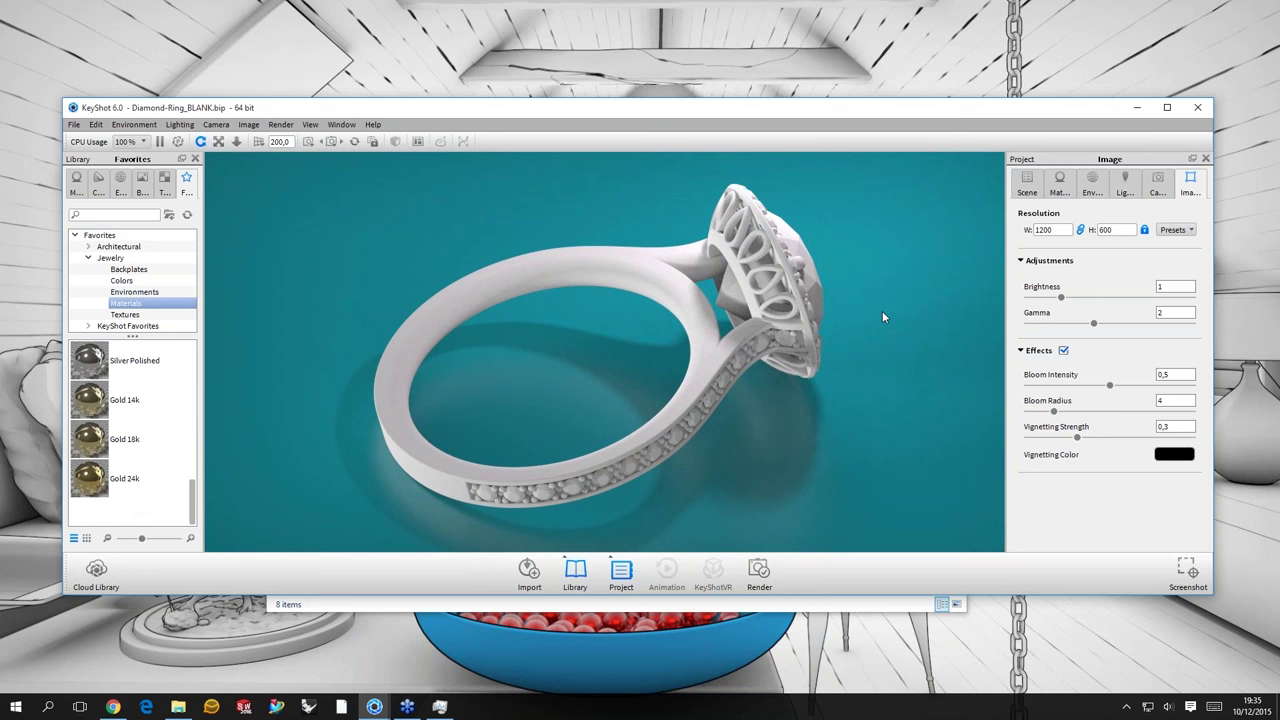
pyautogui.moveTo(882, 311); pyautogui.dragTo(870, 300)
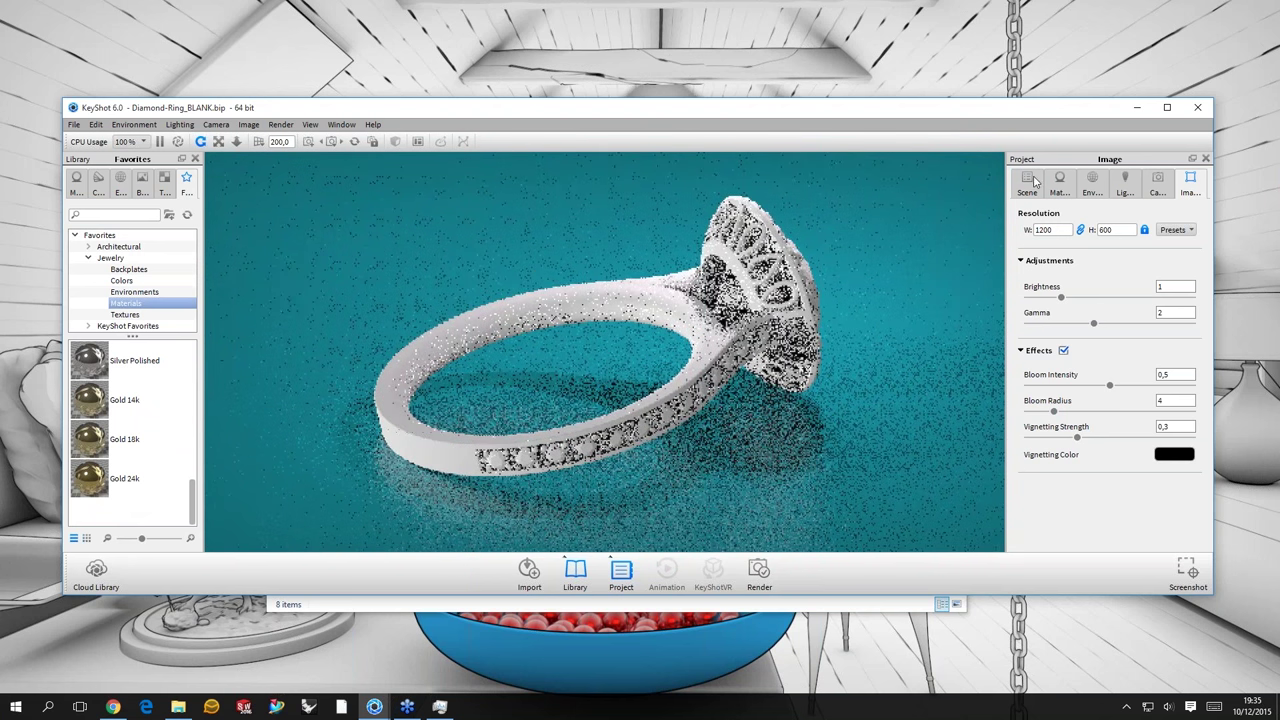
# - Drag Platinum Polished from Jewelry Materials onto the ring and orbit to view it head-on
pyautogui.rightClick(401, 378)
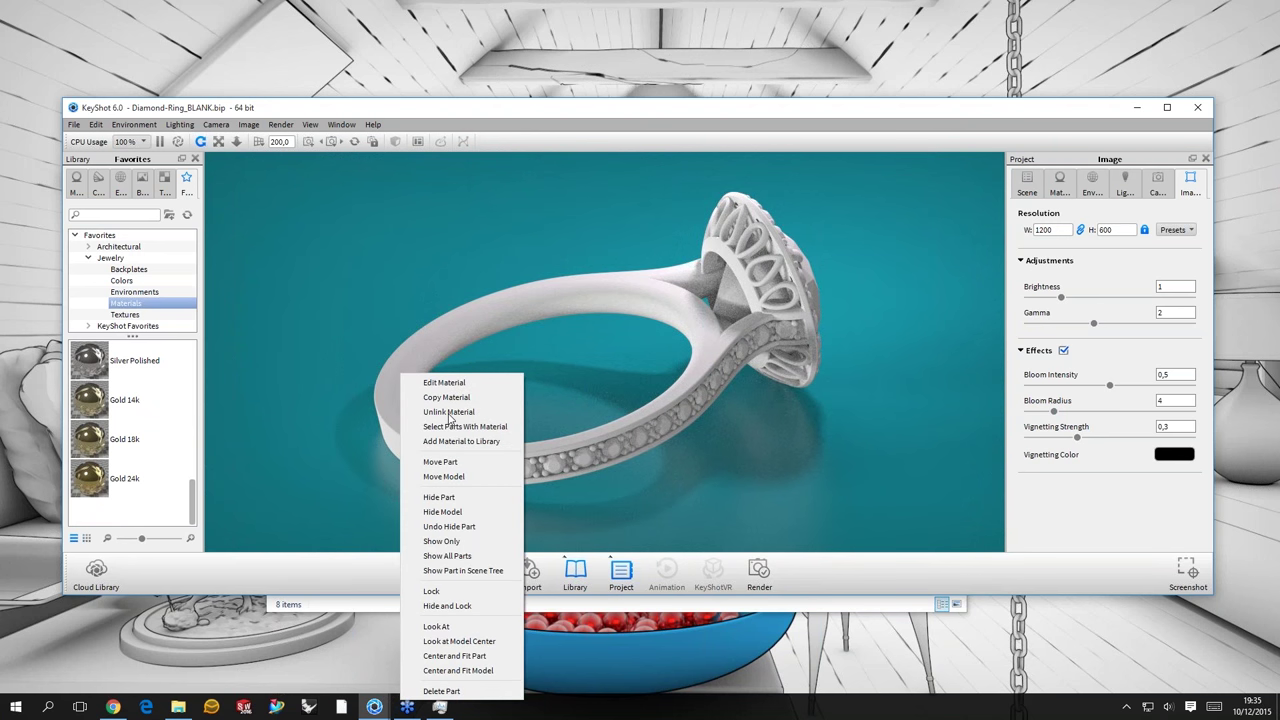
pyautogui.moveTo(523, 297); pyautogui.dragTo(735, 340)
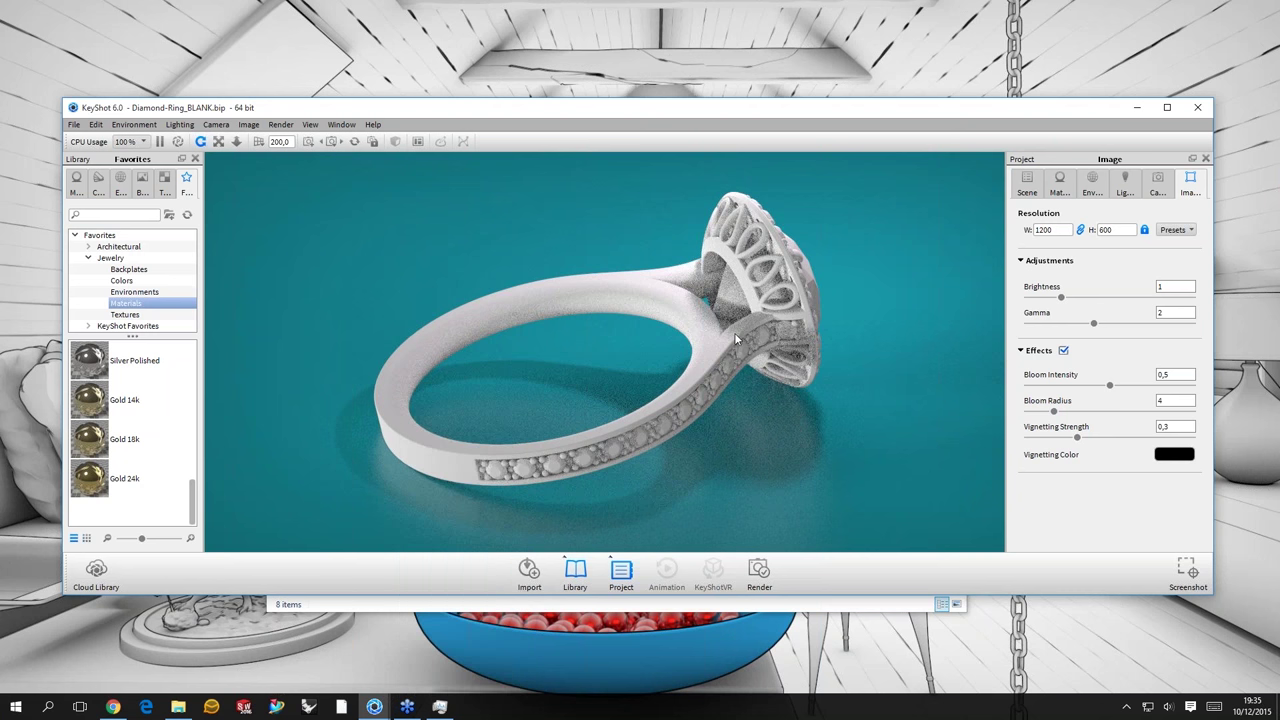
pyautogui.click(136, 364)
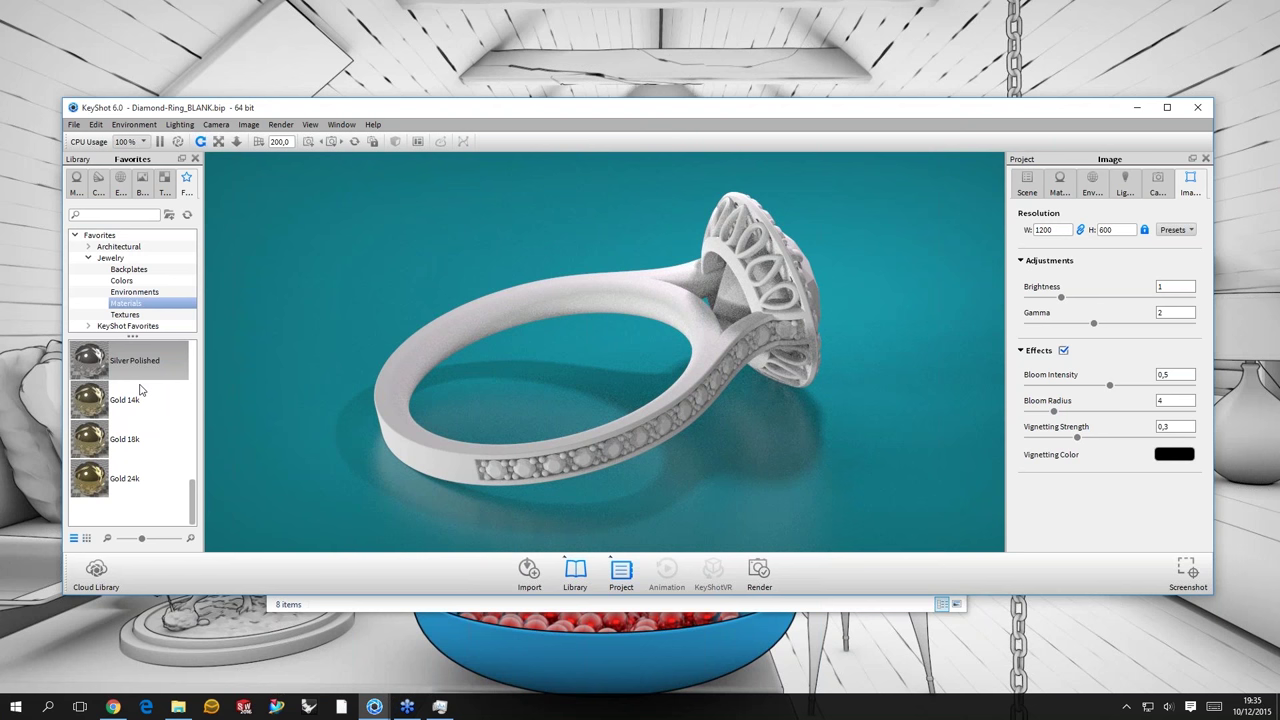
pyautogui.scroll(3, 130, 420)
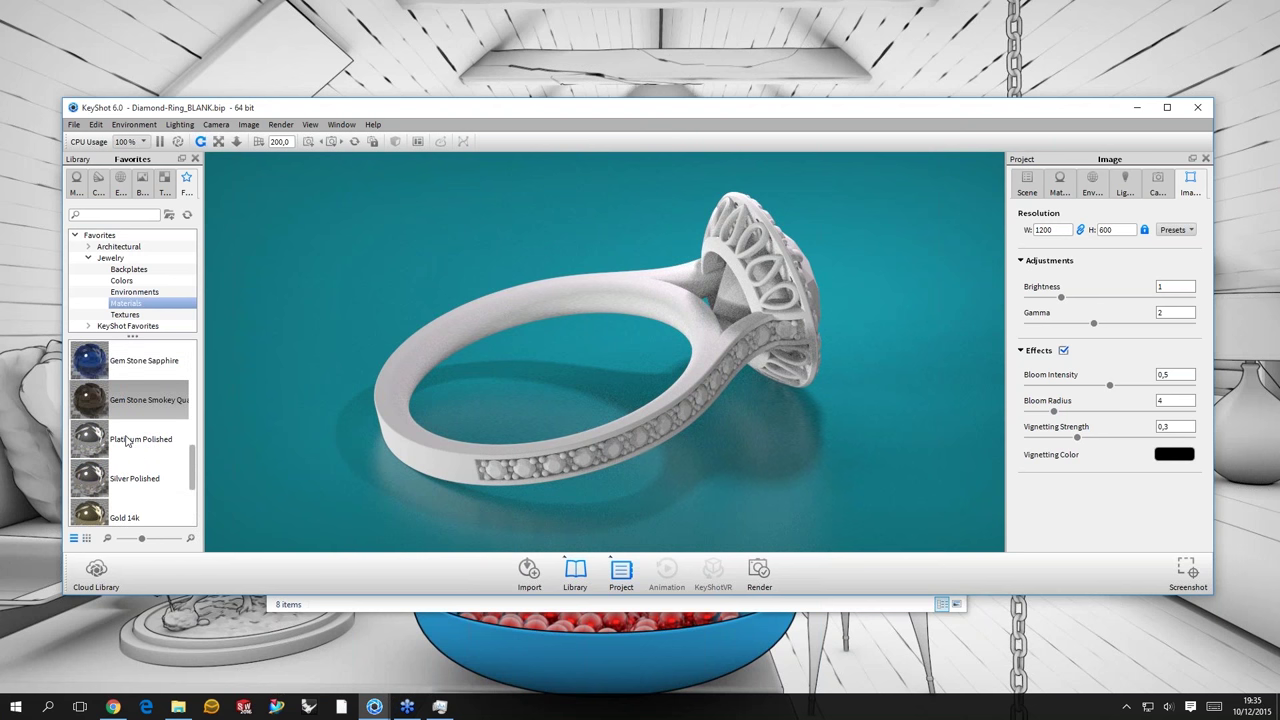
pyautogui.click(127, 440)
pyautogui.moveTo(127, 440); pyautogui.dragTo(715, 349)
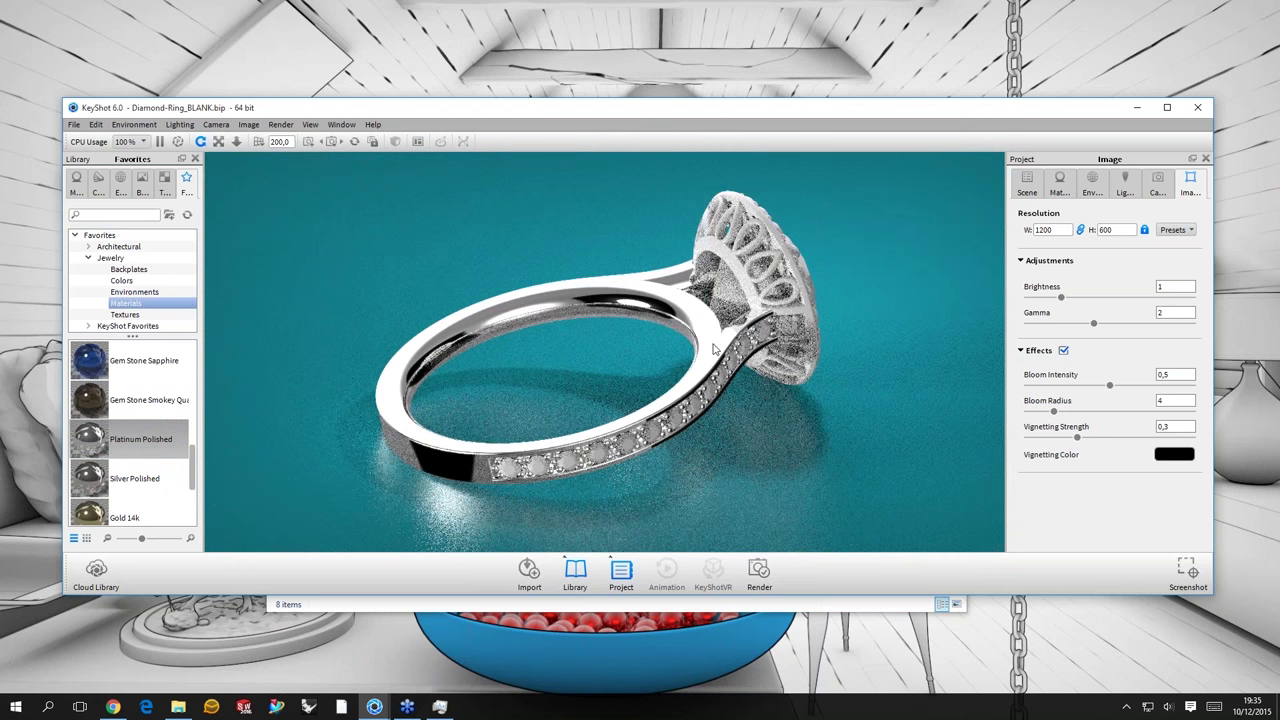
pyautogui.keyDown('shift'); pyautogui.click(728, 205); pyautogui.keyUp('shift')
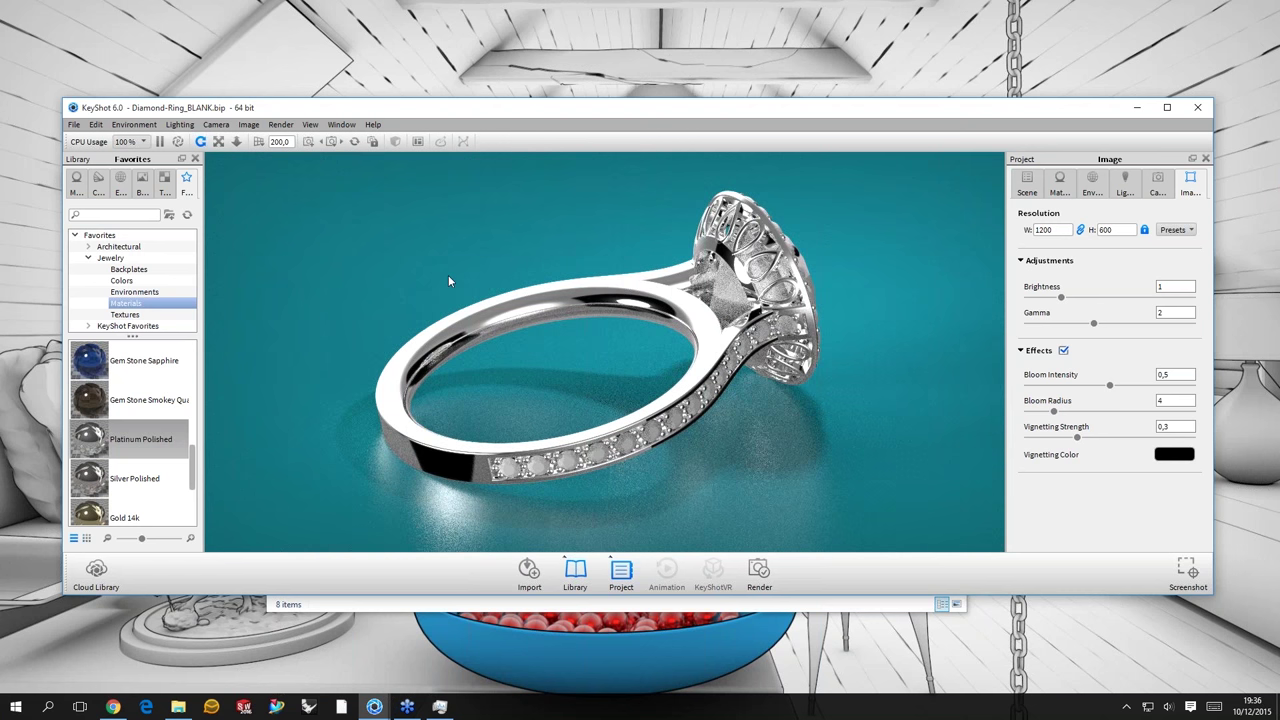
pyautogui.moveTo(448, 280); pyautogui.dragTo(140, 371)
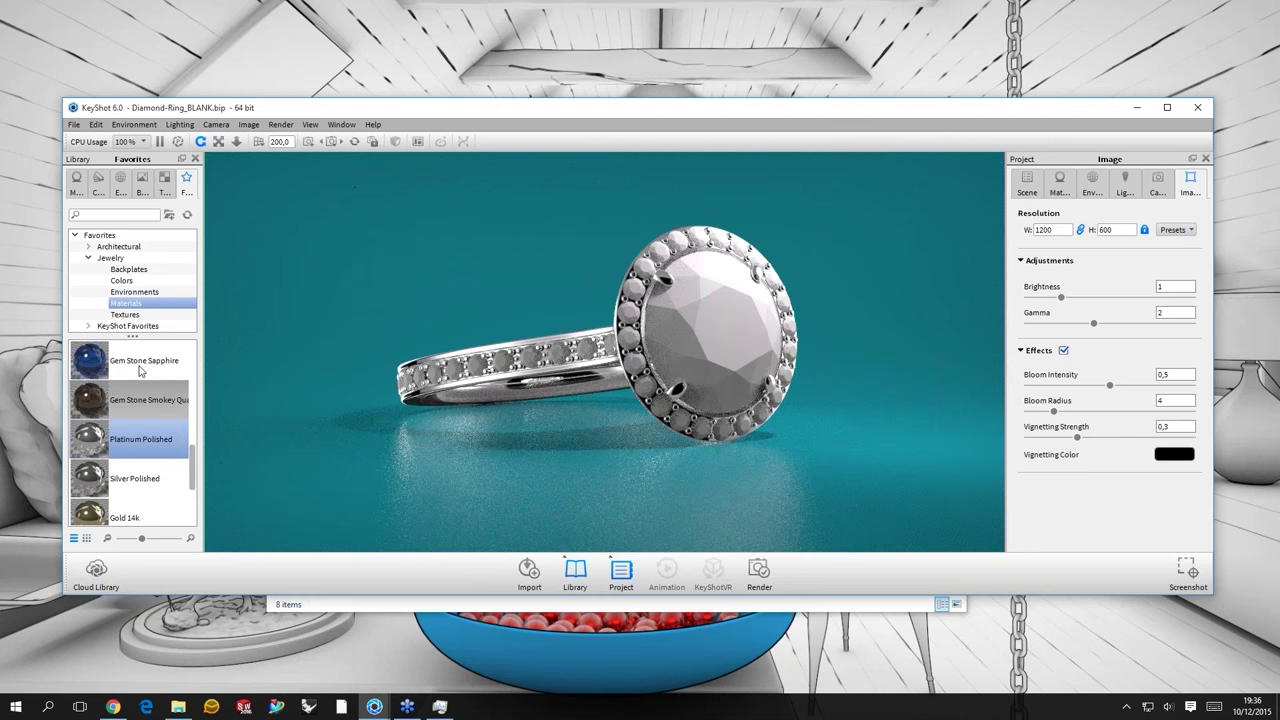
# - Drag Gem Stone Diamond onto the ring's stones and open the diamond material for editing
pyautogui.scroll(5, 134, 370)
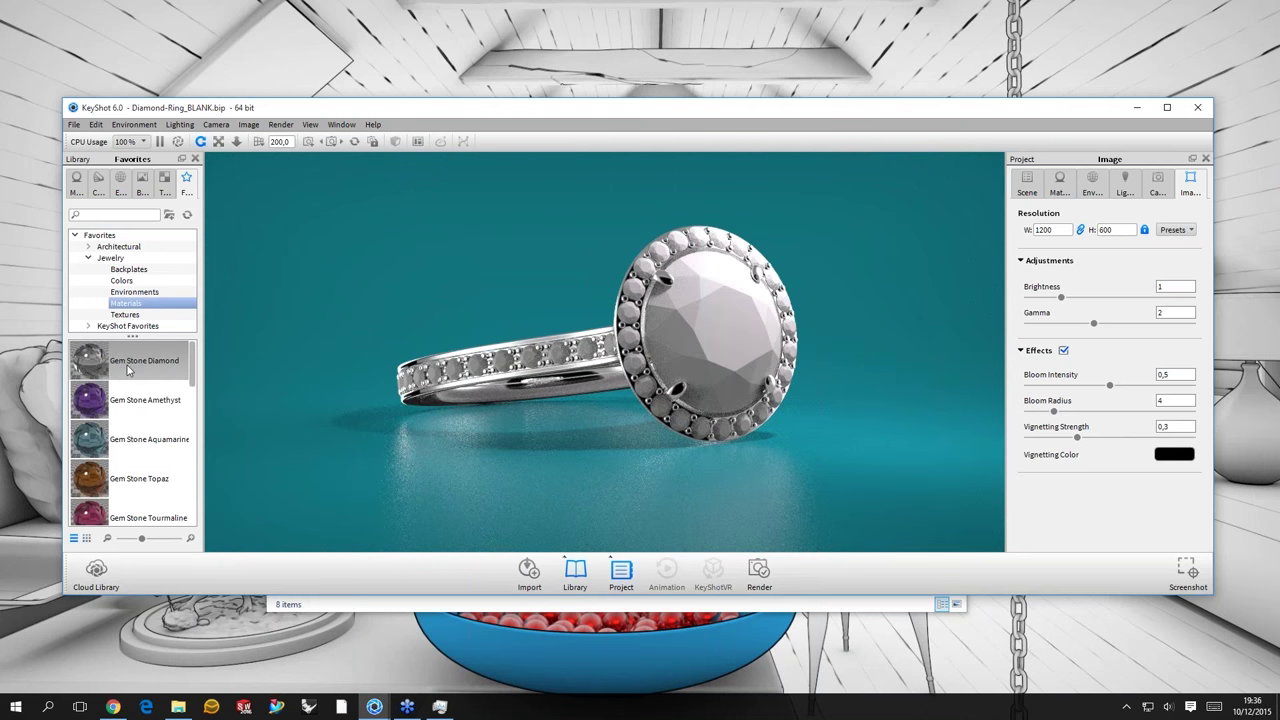
pyautogui.click(130, 360)
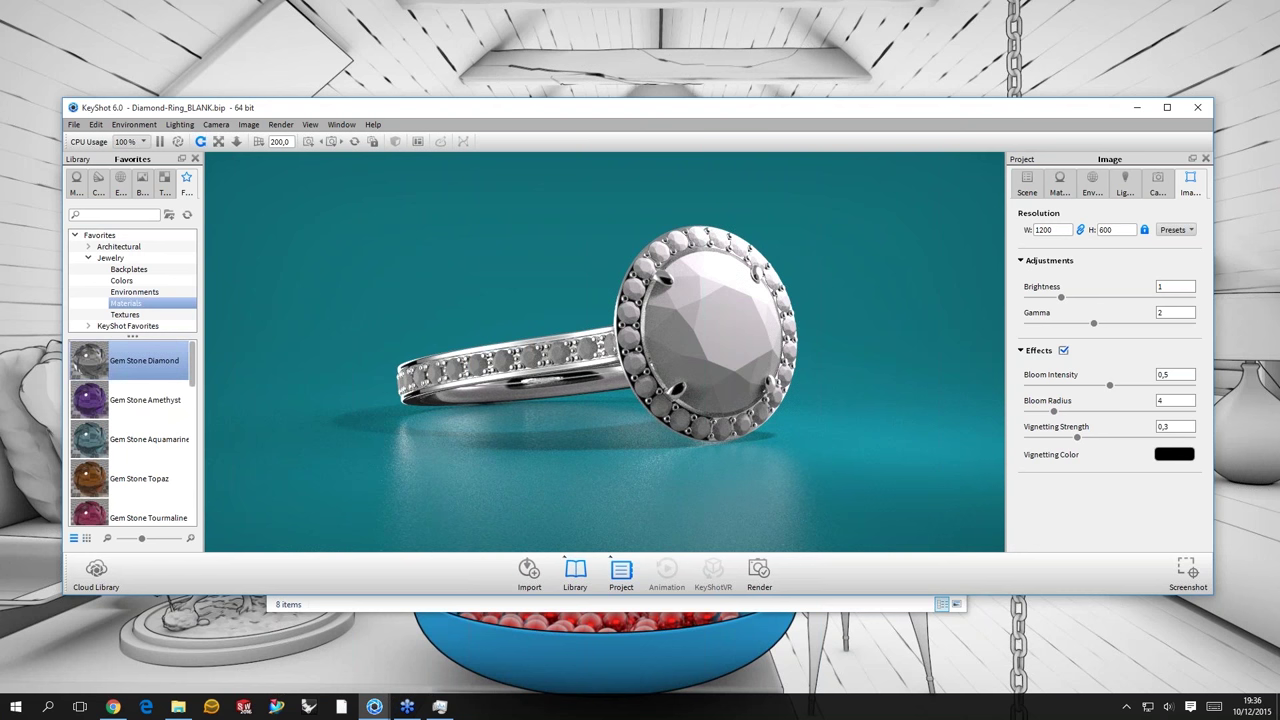
pyautogui.moveTo(130, 360); pyautogui.dragTo(705, 330)
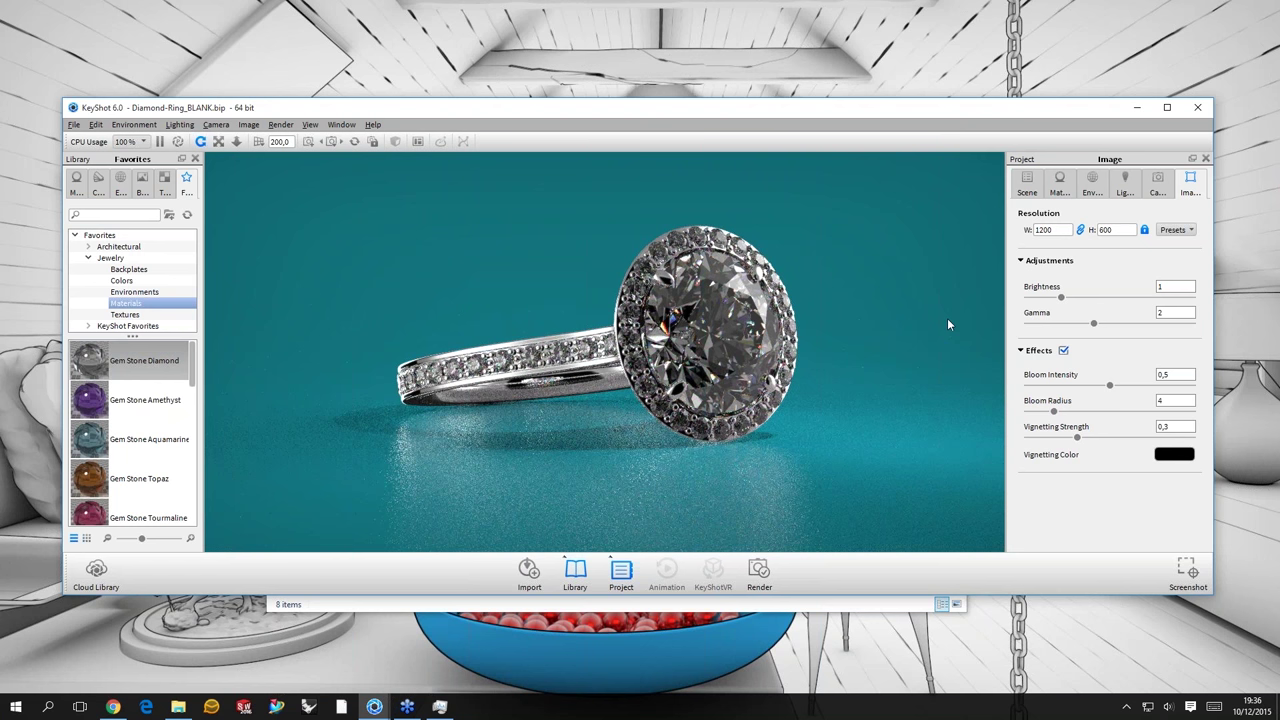
pyautogui.scroll(3, 767, 305)
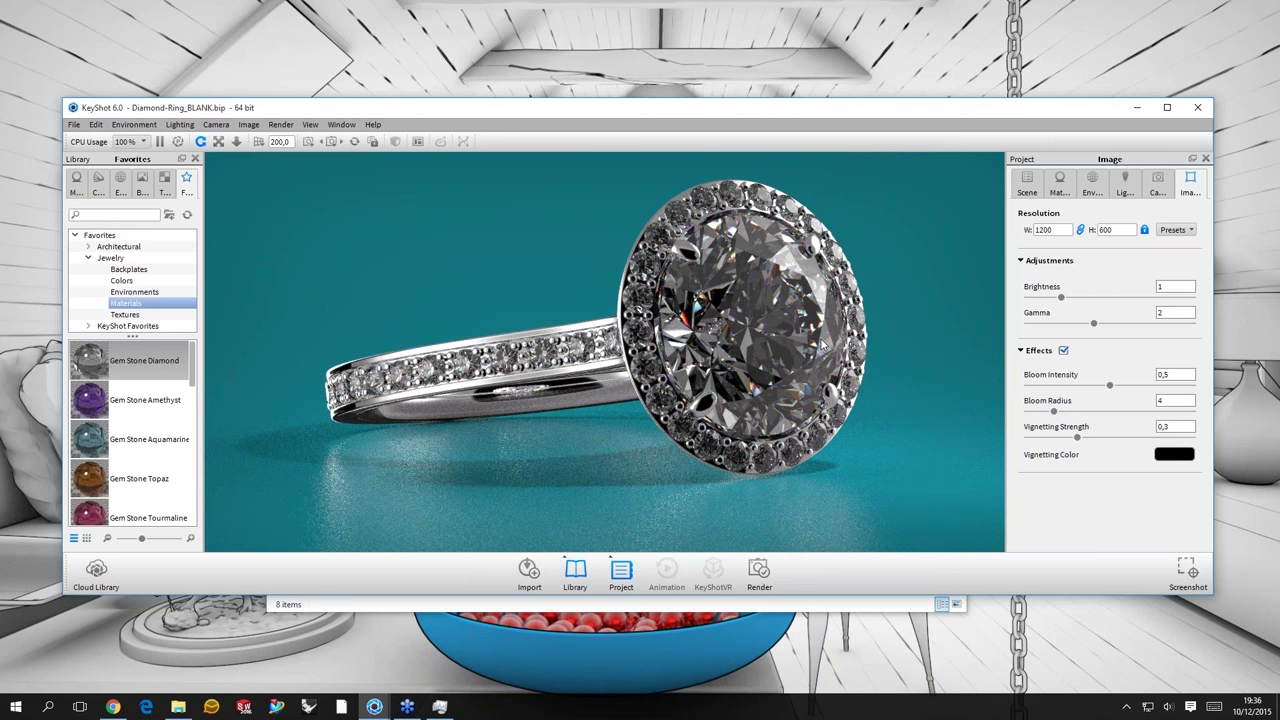
pyautogui.doubleClick(745, 345)
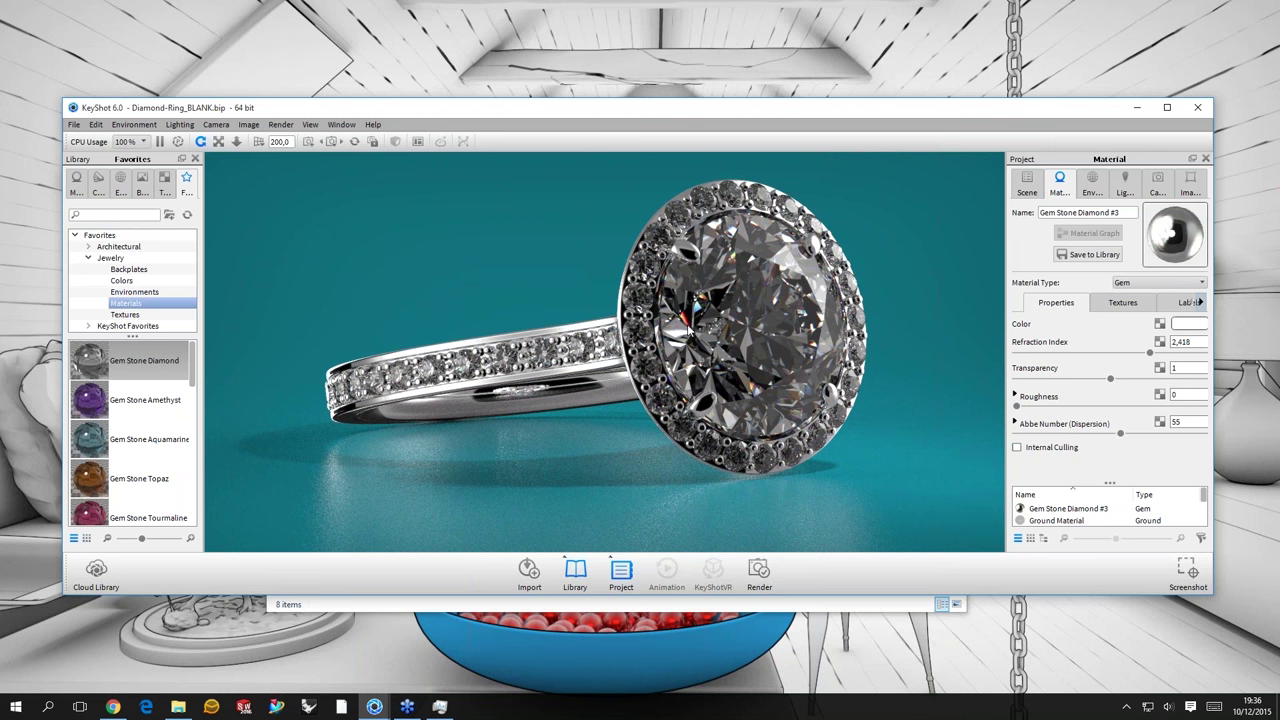
# - Orbit the ring and rotate the environment, then set the Abbe number to 20
pyautogui.moveTo(737, 323); pyautogui.dragTo(876, 355)
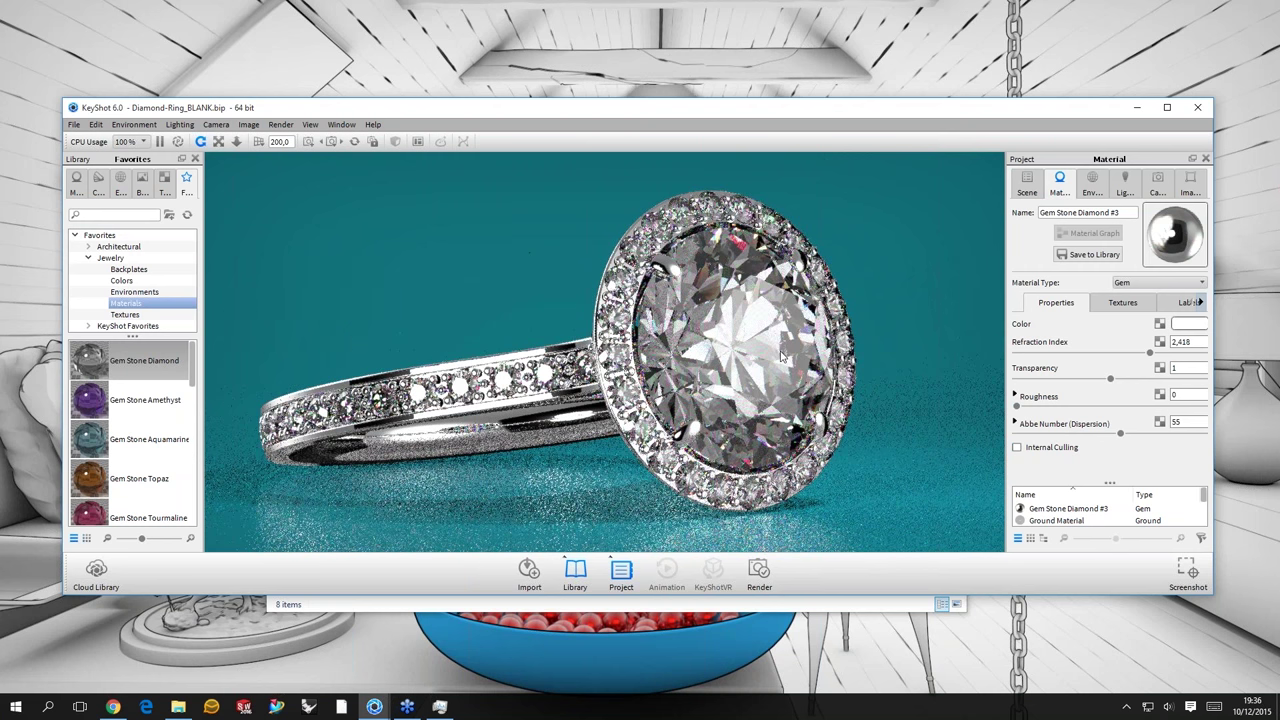
pyautogui.keyDown('ctrl'); pyautogui.moveTo(783, 355); pyautogui.dragTo(693, 312); pyautogui.keyUp('ctrl')
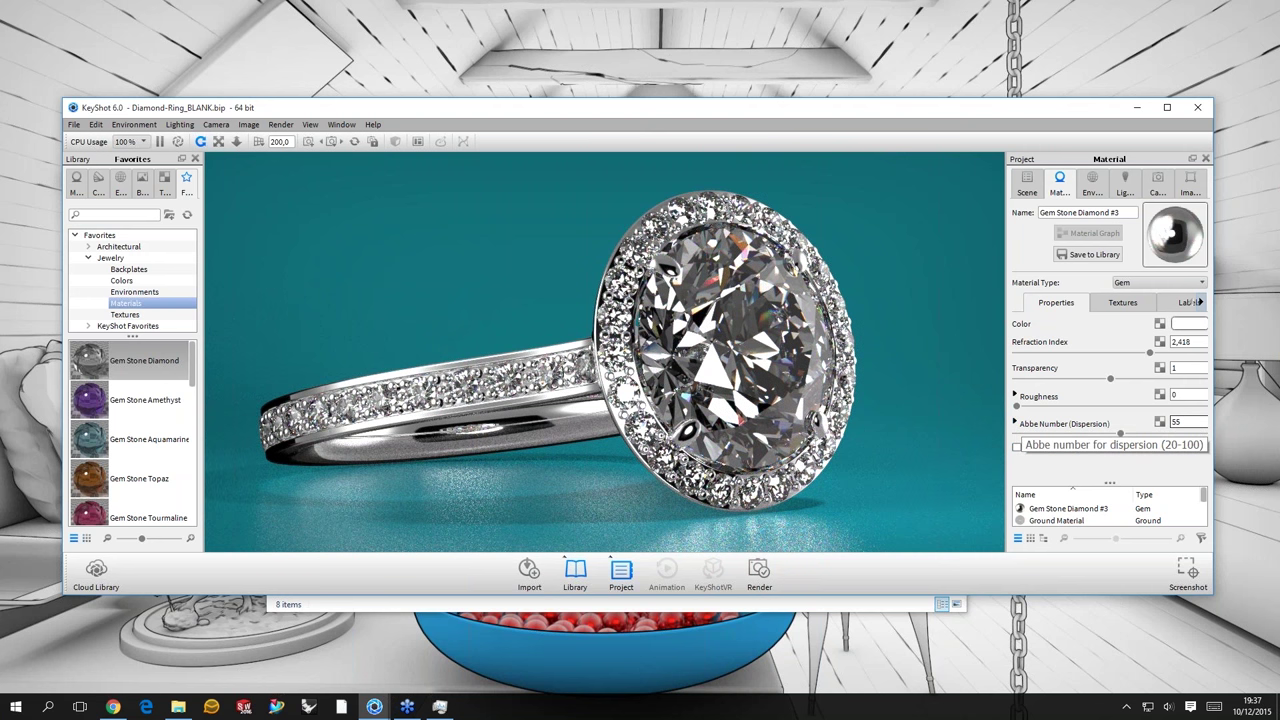
pyautogui.click(1188, 422)
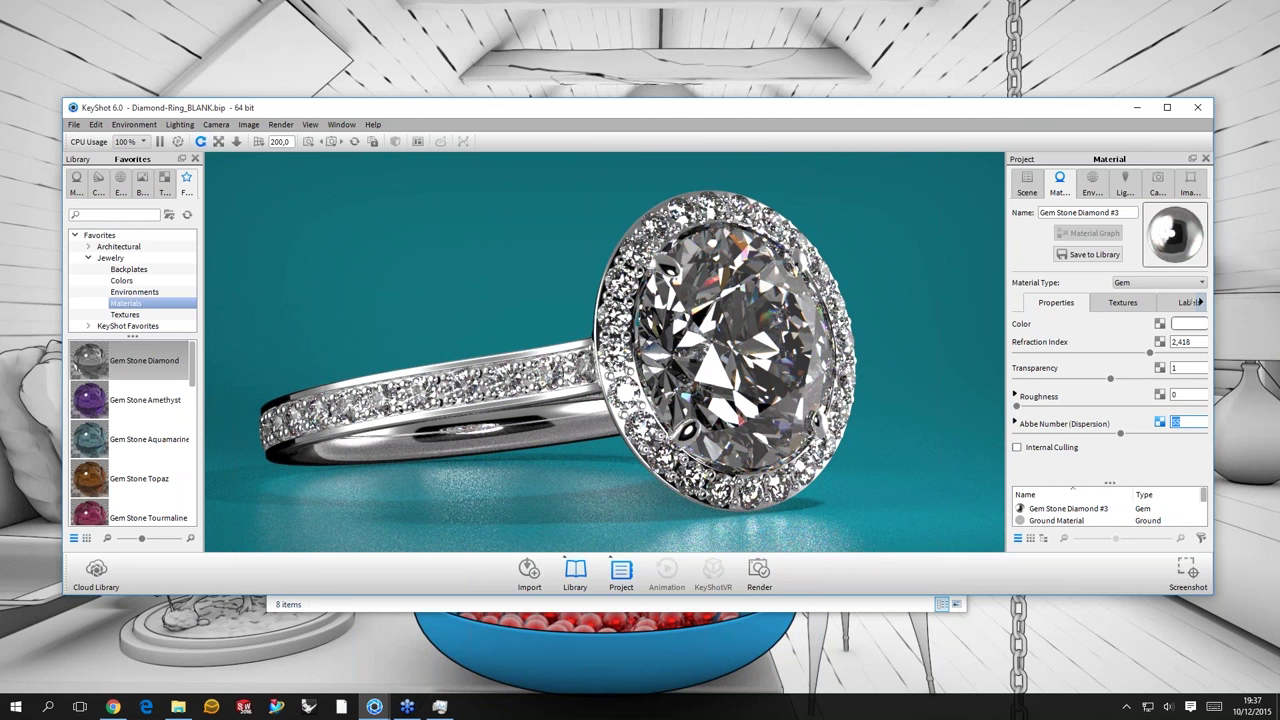
pyautogui.write('20')
pyautogui.press('Return')
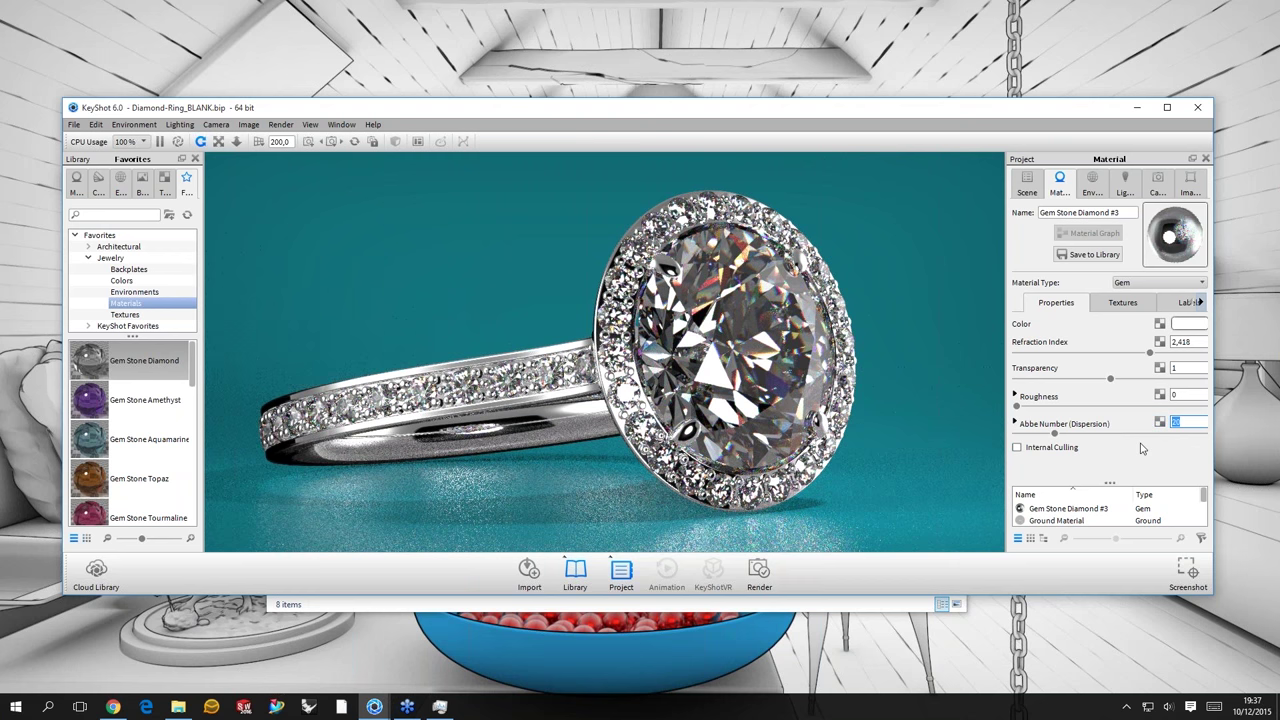
# - Set the diamond's dispersion samples to 1
pyautogui.click(1015, 423)
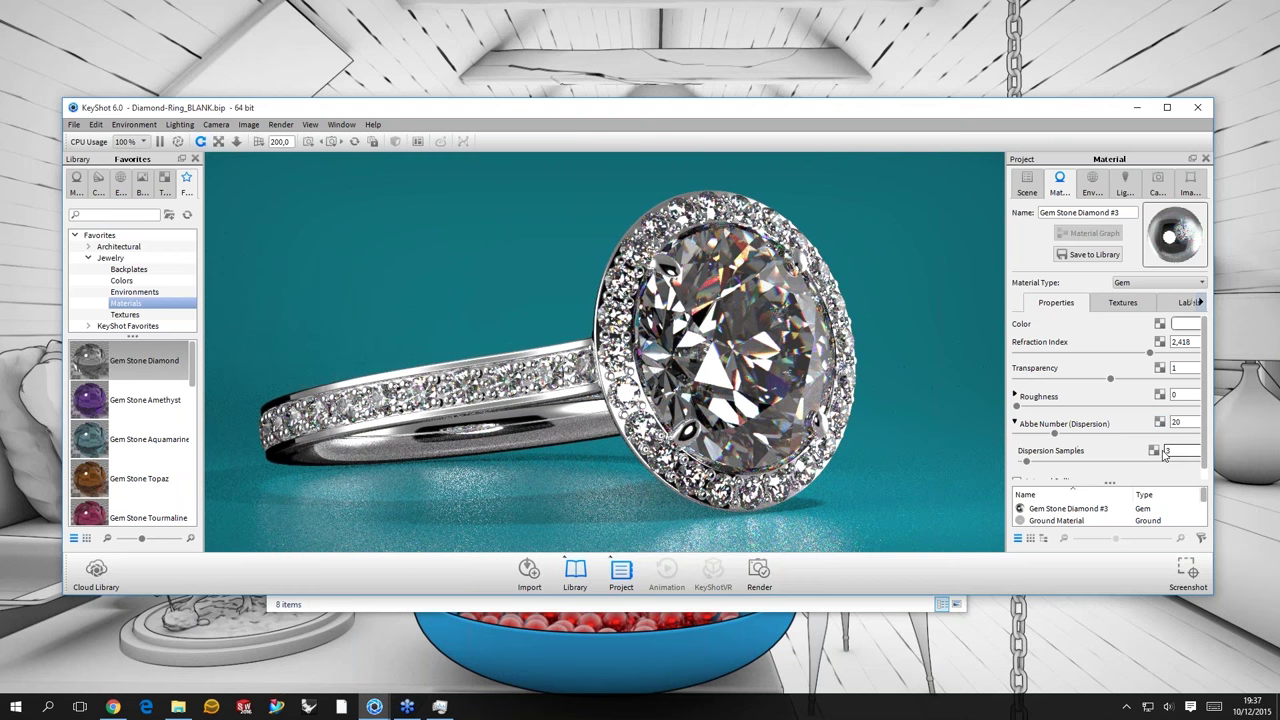
pyautogui.doubleClick(1166, 451)
pyautogui.write('1')
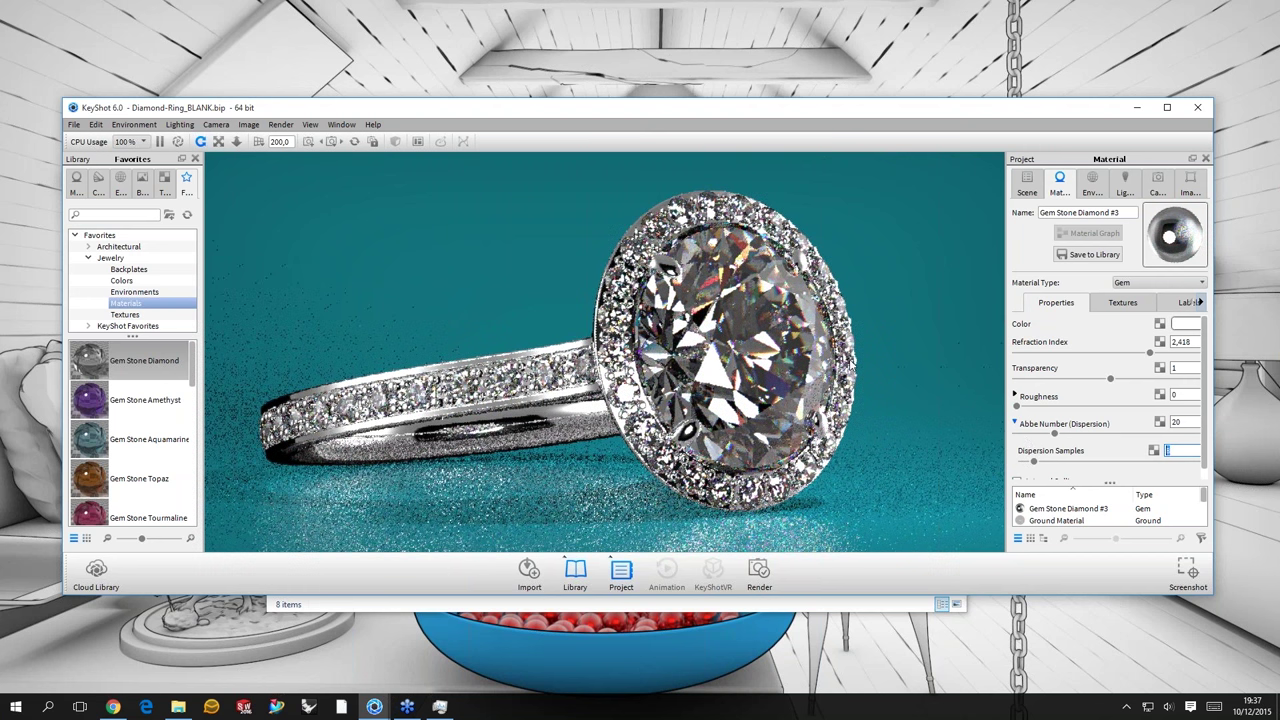
pyautogui.click(1015, 423)
# - Orbit the ring from several angles to inspect the dispersion
pyautogui.moveTo(740, 307); pyautogui.dragTo(700, 285)
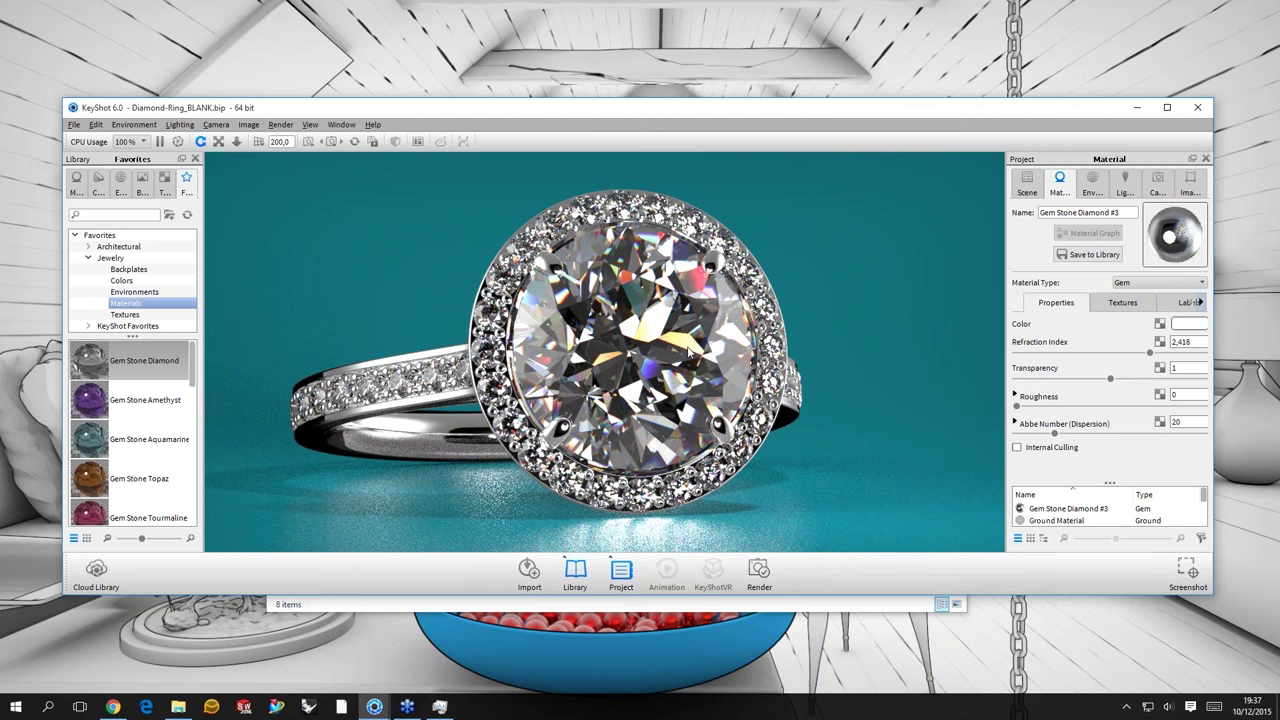
pyautogui.scroll(-3, 688, 350)
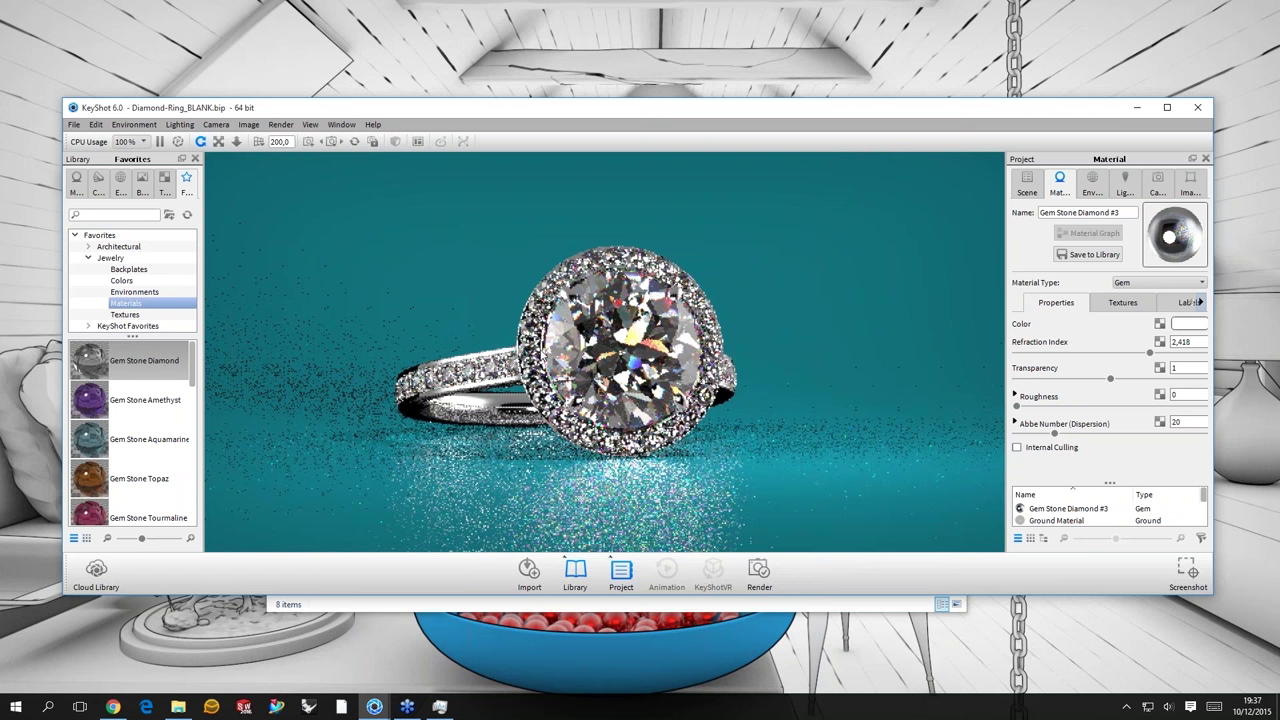
pyautogui.moveTo(600, 400); pyautogui.dragTo(322, 342)
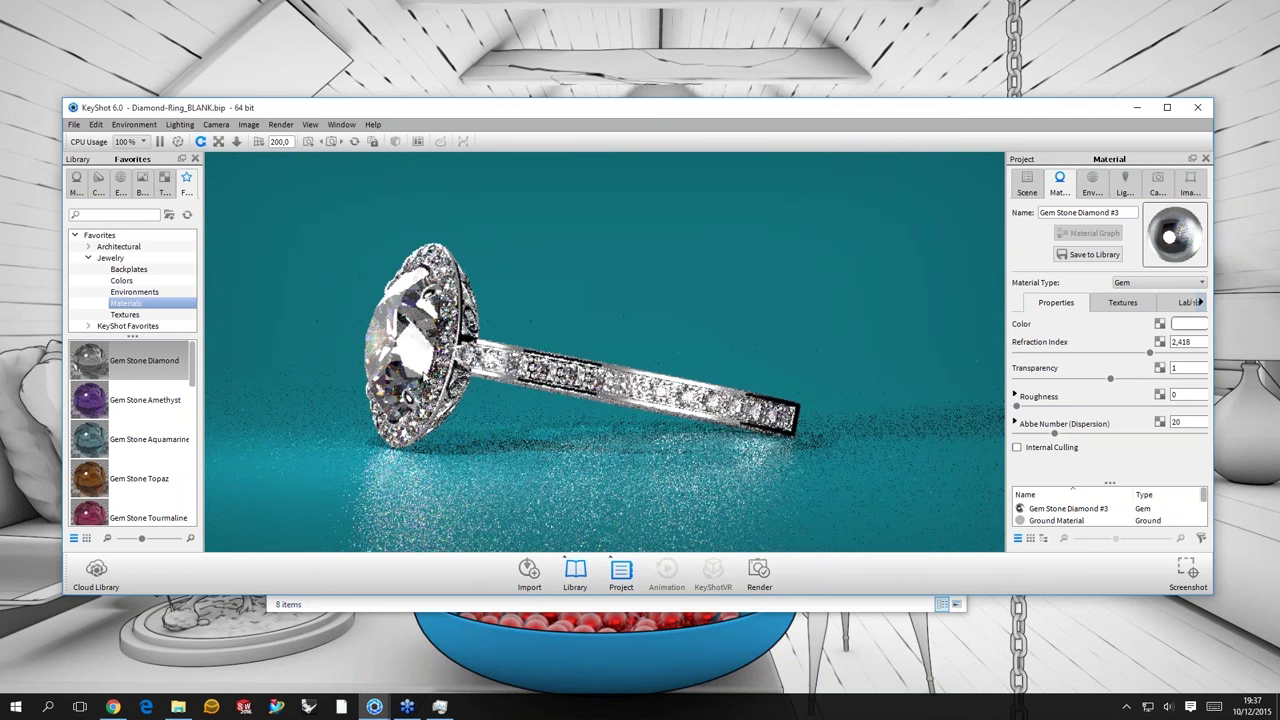
pyautogui.moveTo(700, 400); pyautogui.dragTo(1272, 410)
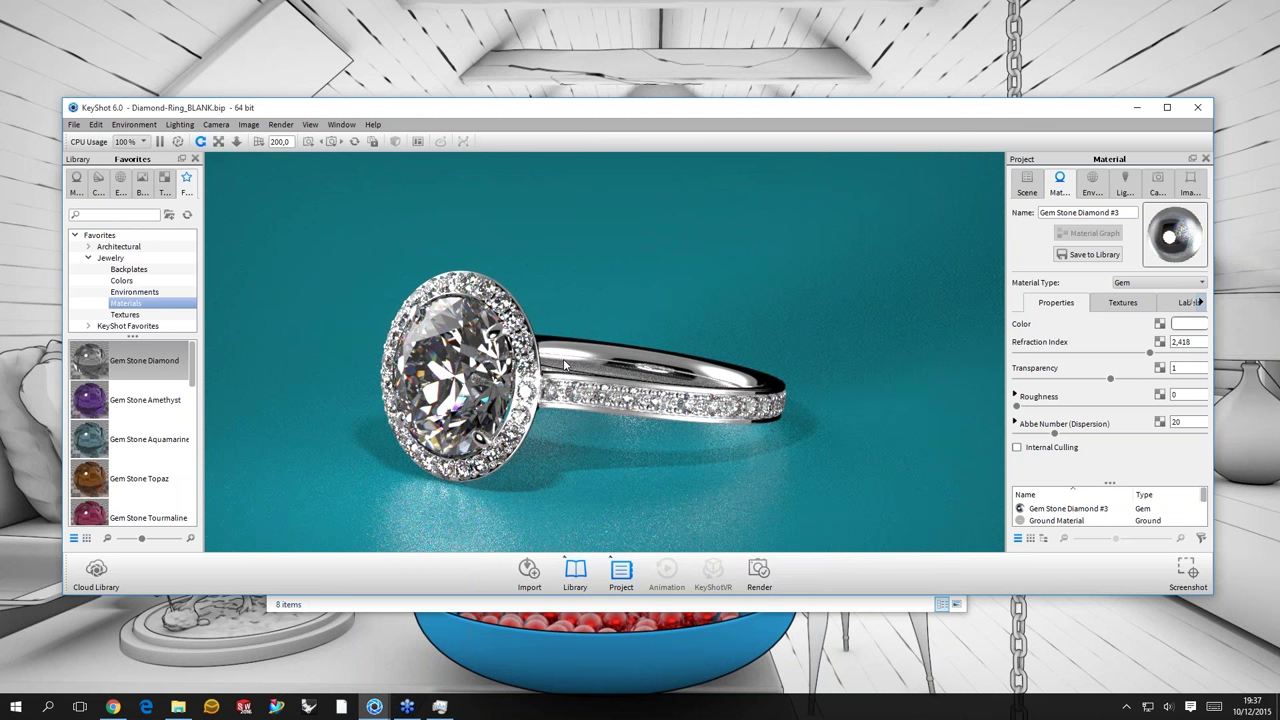
# - Pause the Diamond-Ring render, minimize KeyShot, and show the open KeyShot window previews
pyautogui.hotkey('shift', 'p')
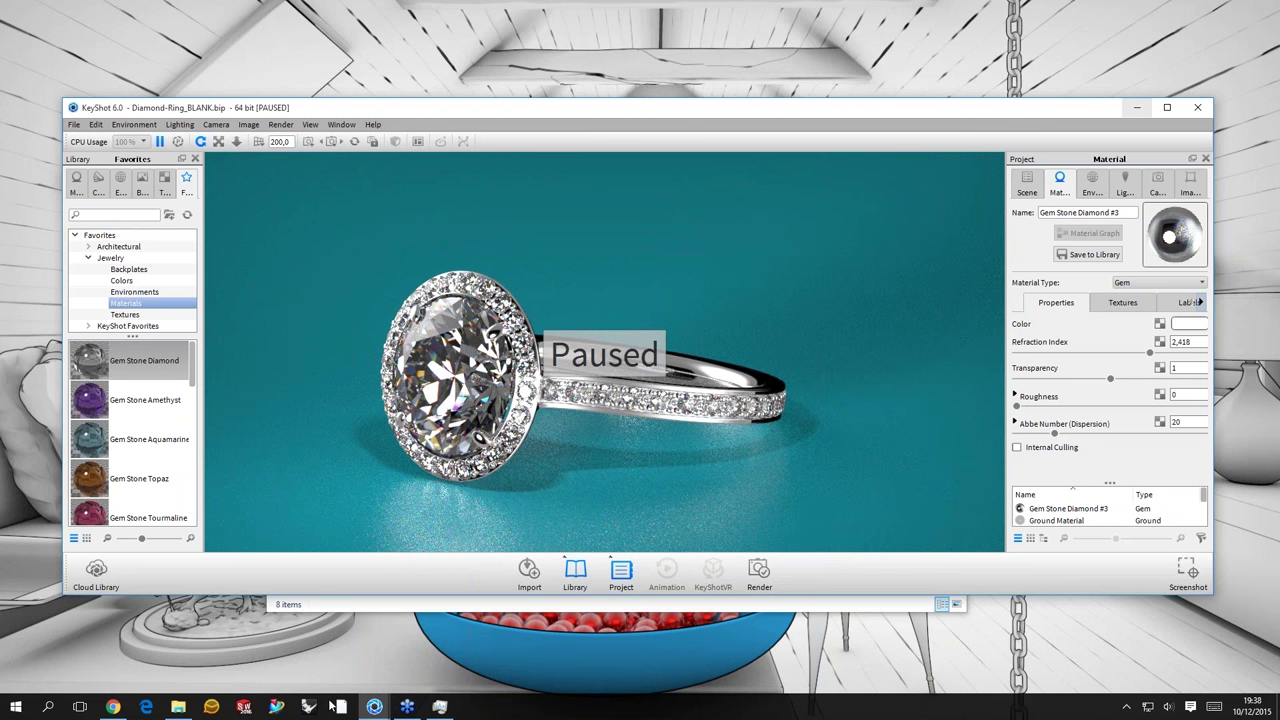
pyautogui.click(335, 706)
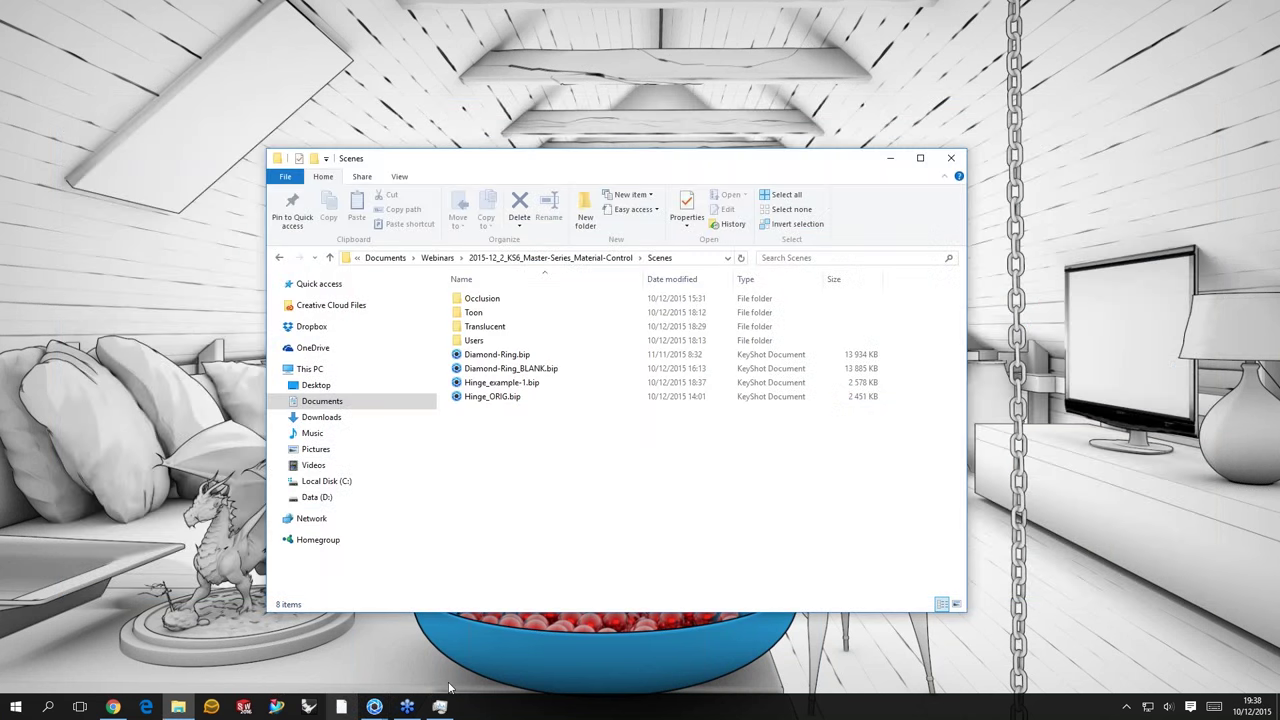
pyautogui.click(374, 706)
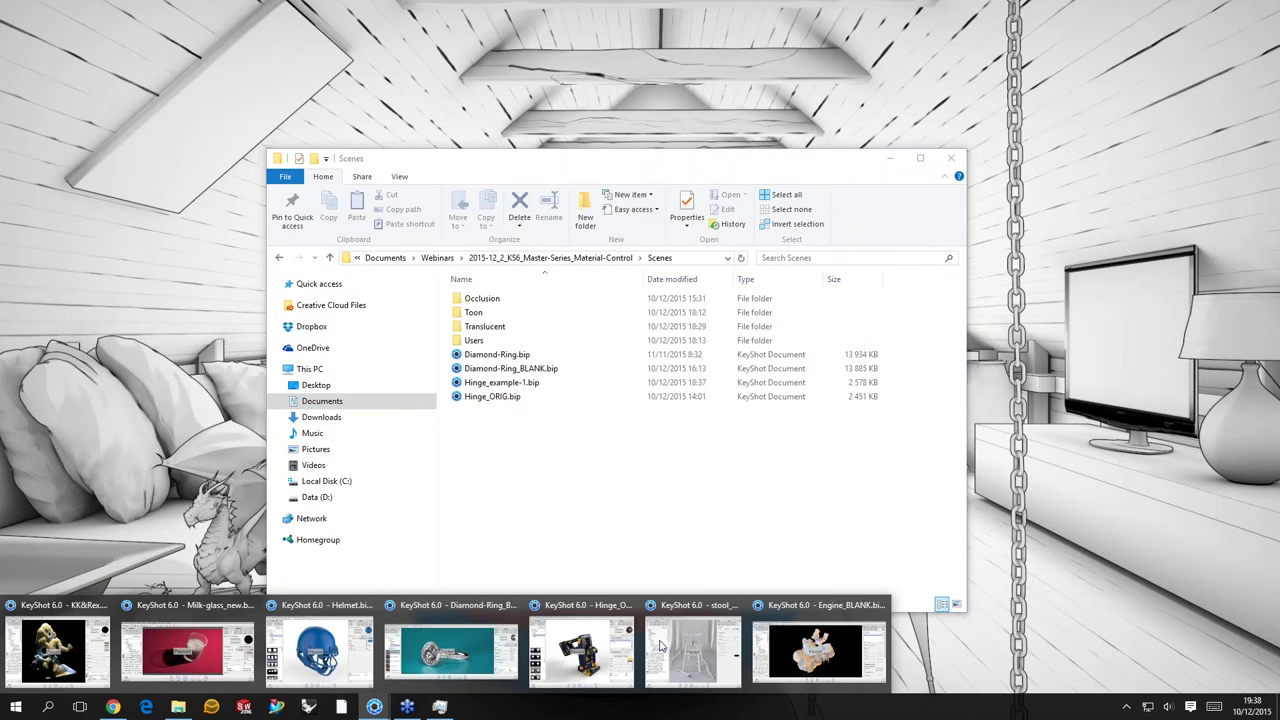
pyautogui.moveTo(697, 660)
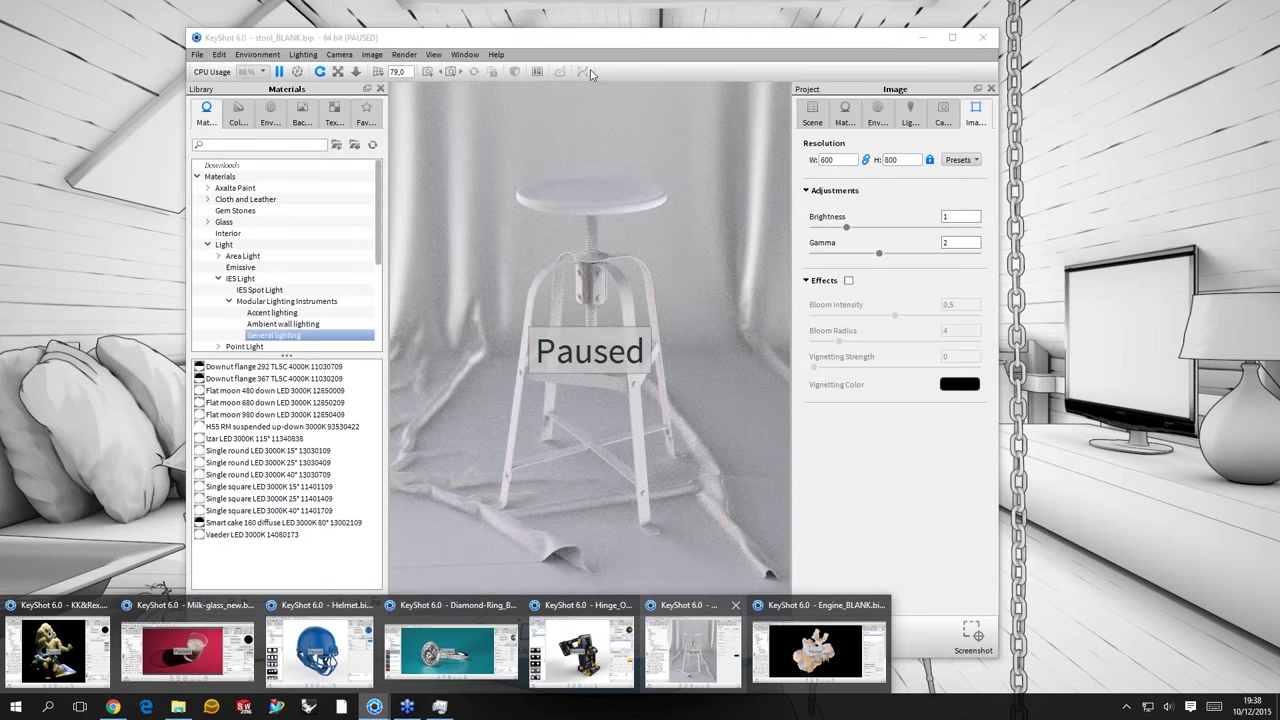
# - Bring up the Engine_BLANK scene and select the 1100DS_Engine model in the parts tree
pyautogui.click(697, 660)
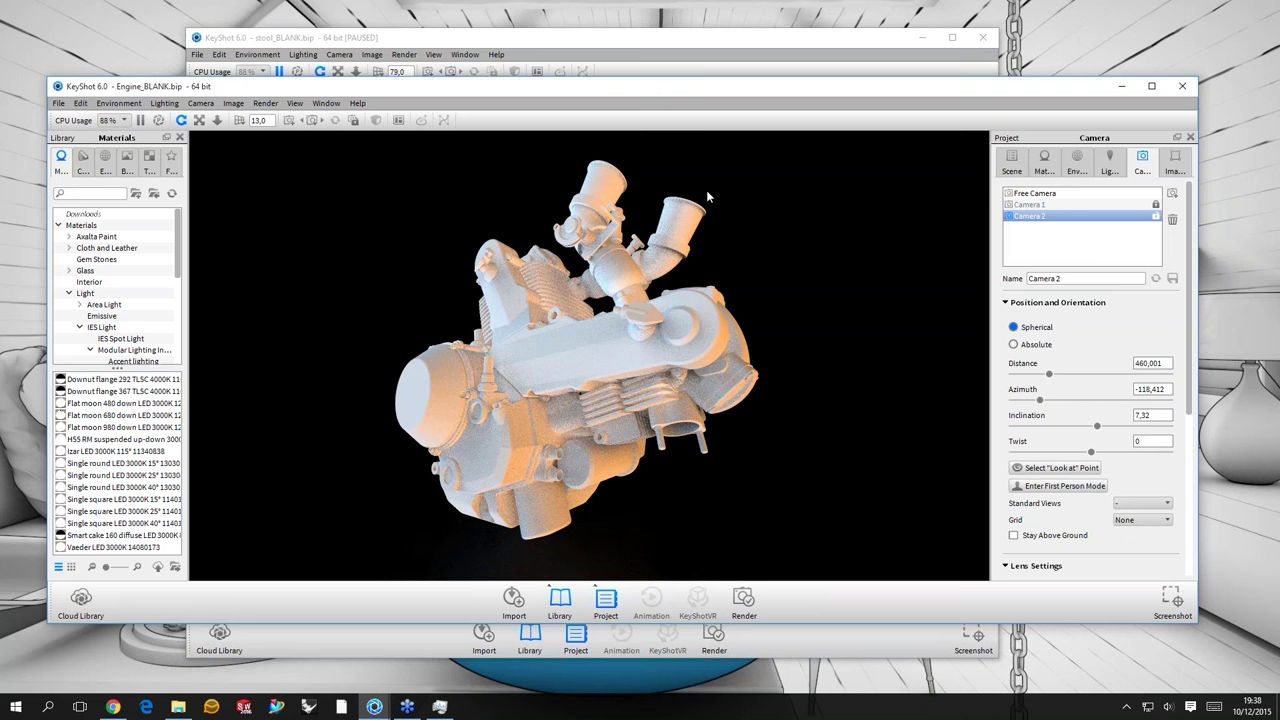
pyautogui.moveTo(765, 285); pyautogui.dragTo(770, 200)
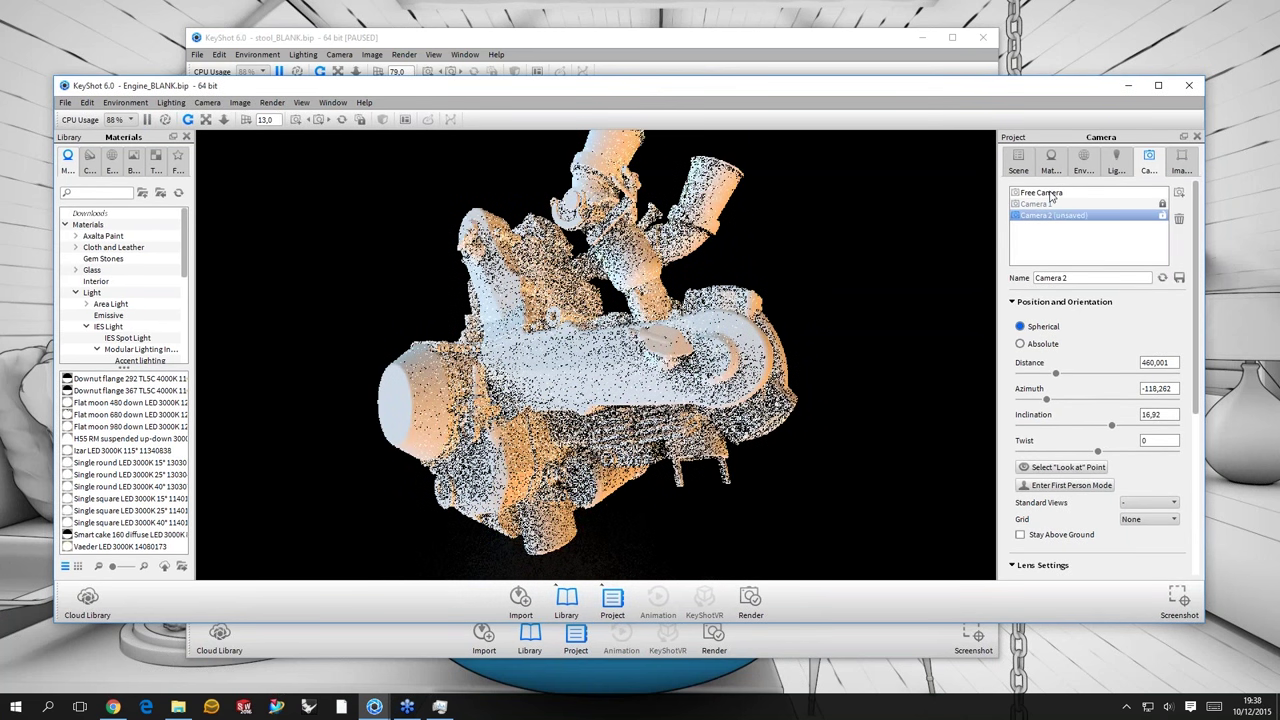
pyautogui.click(1018, 160)
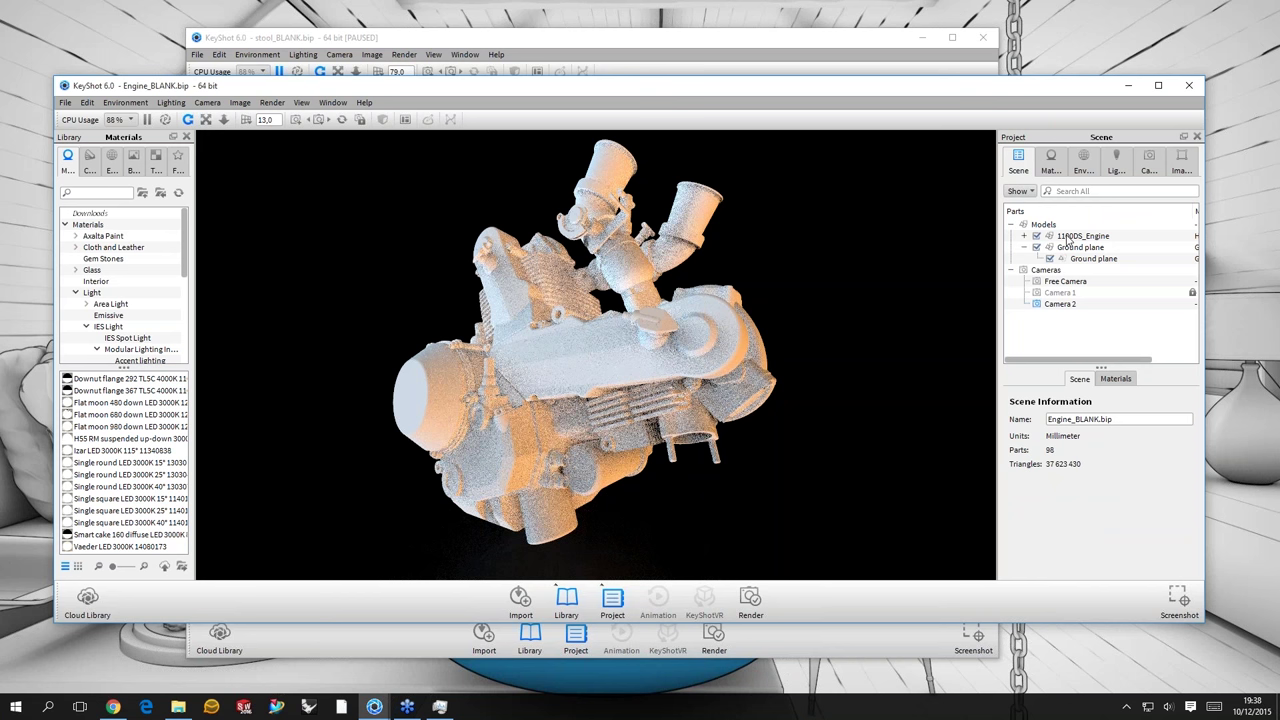
pyautogui.rightClick(1068, 240)
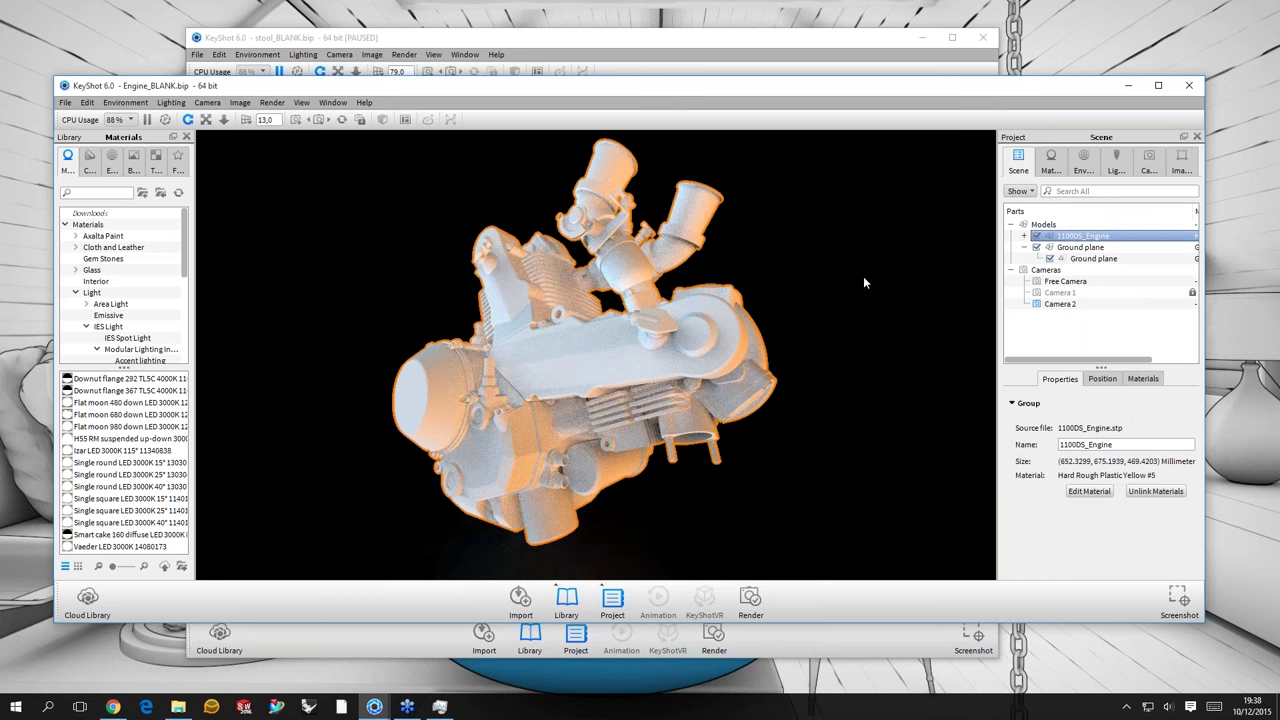
# - Deselect the engine and orbit it through several angles to inspect it
pyautogui.moveTo(863, 276); pyautogui.dragTo(893, 259)
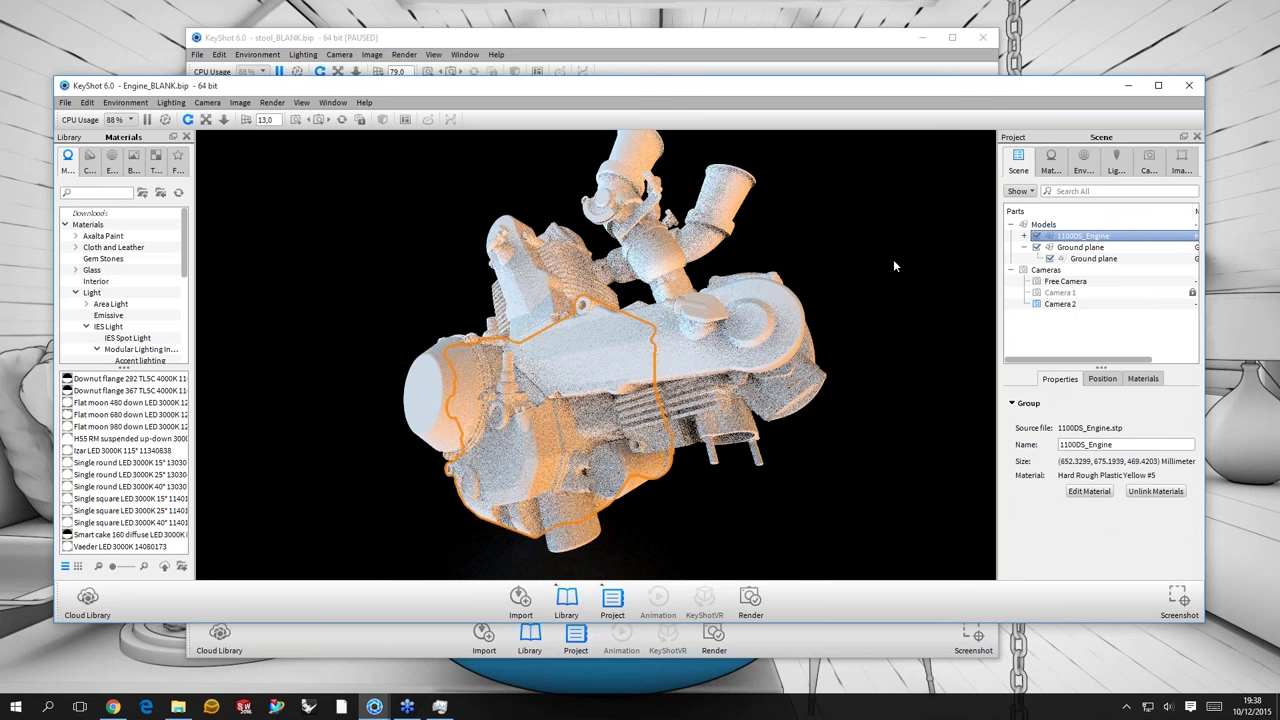
pyautogui.click(893, 259)
pyautogui.moveTo(762, 305); pyautogui.dragTo(547, 306)
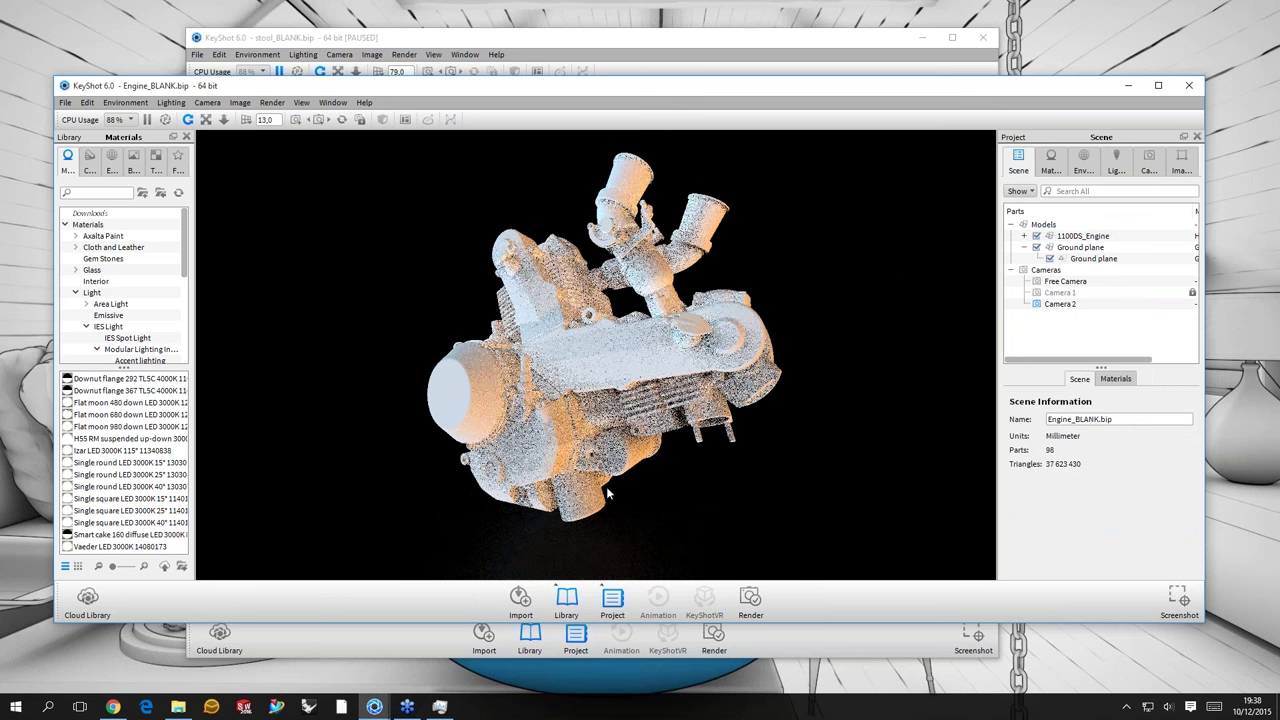
pyautogui.moveTo(394, 314); pyautogui.dragTo(923, 209)
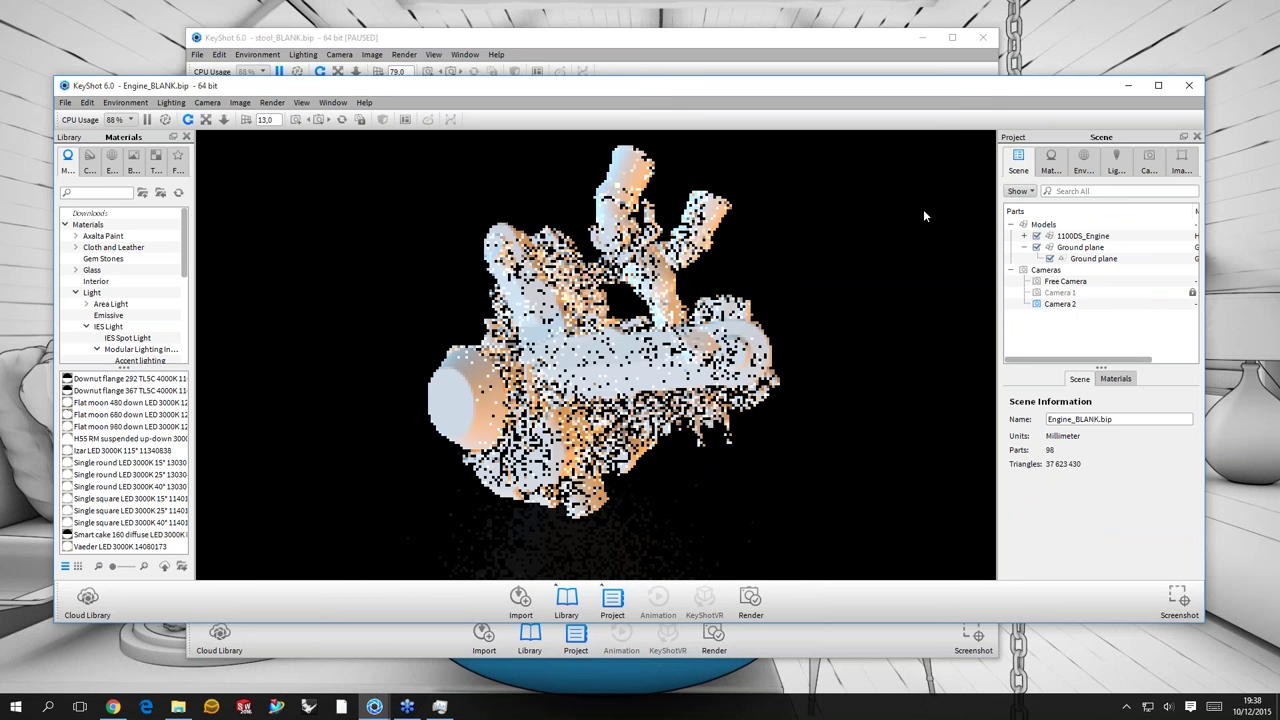
pyautogui.moveTo(431, 251); pyautogui.dragTo(395, 262)
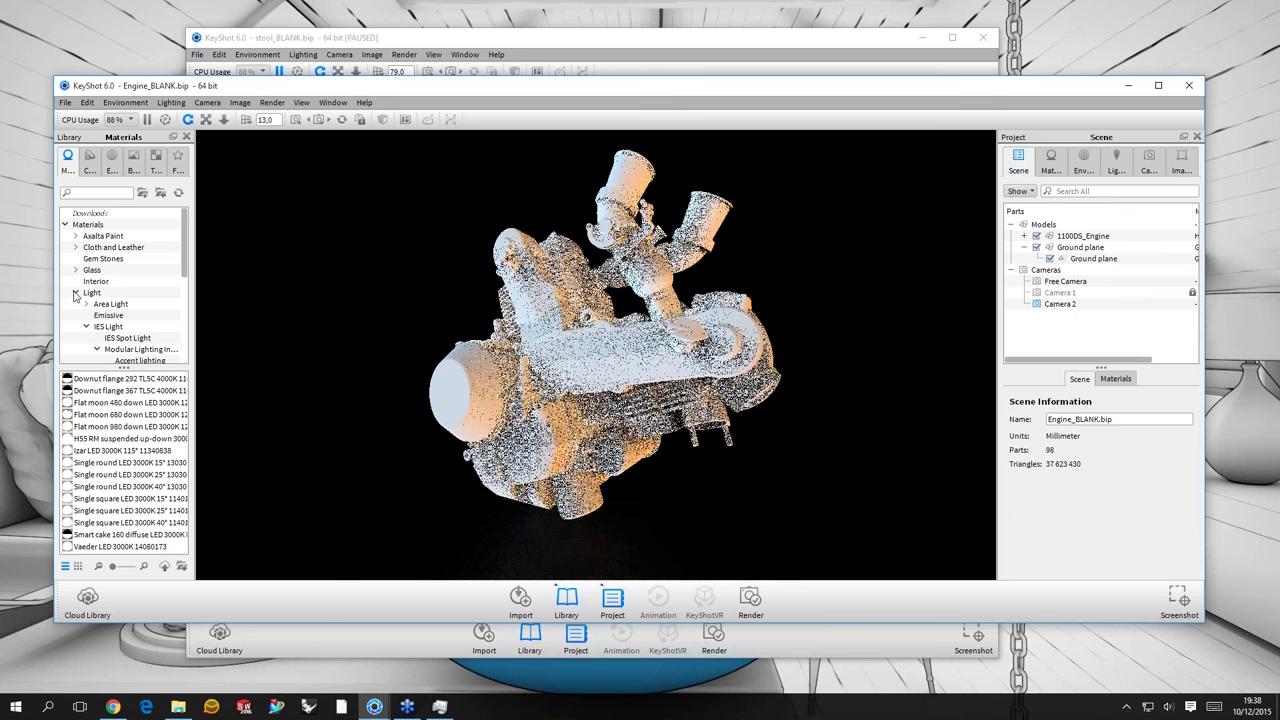
# - Apply Titanium Polished from the Metal > Titanium library to the whole engine
pyautogui.click(75, 293)
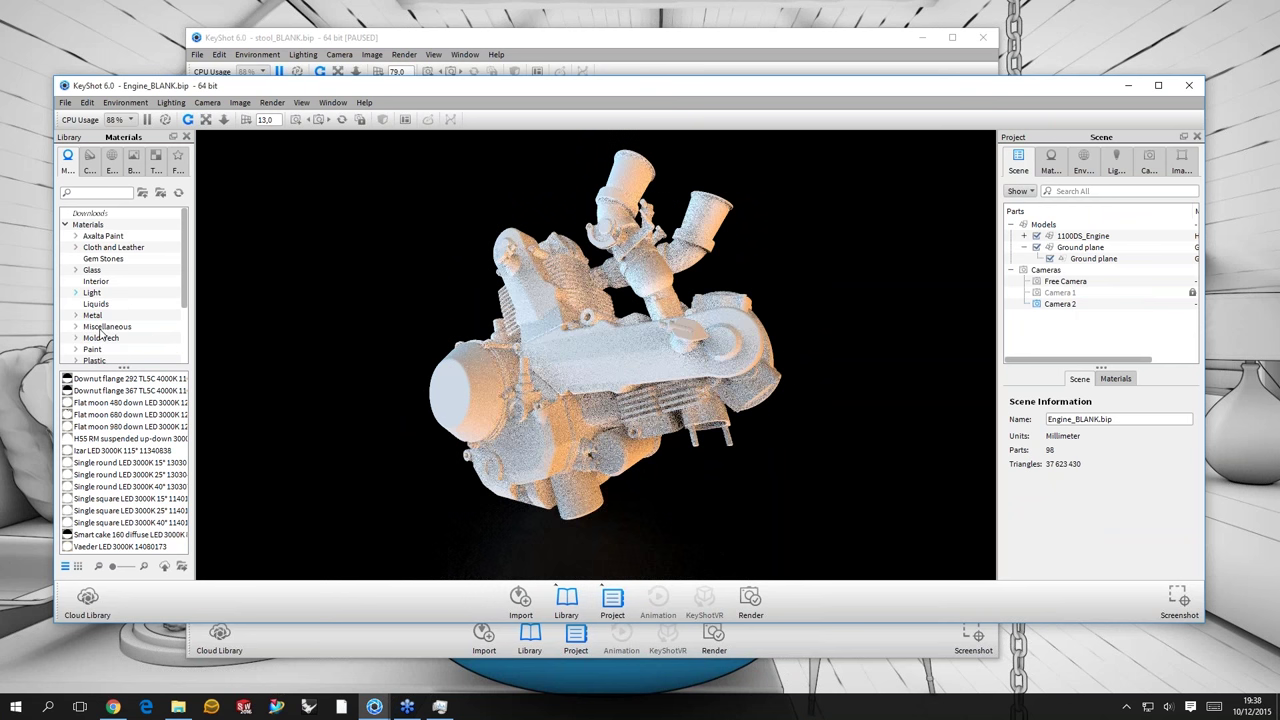
pyautogui.doubleClick(155, 316)
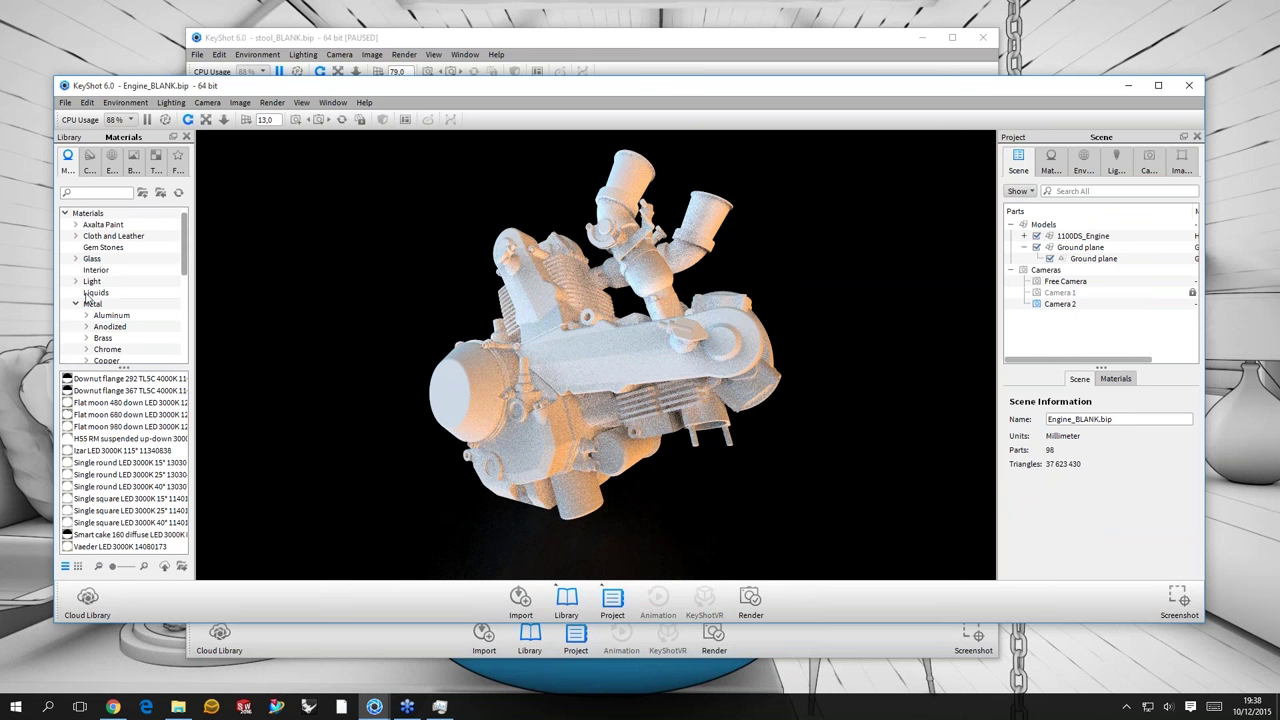
pyautogui.scroll(-3, 112, 328)
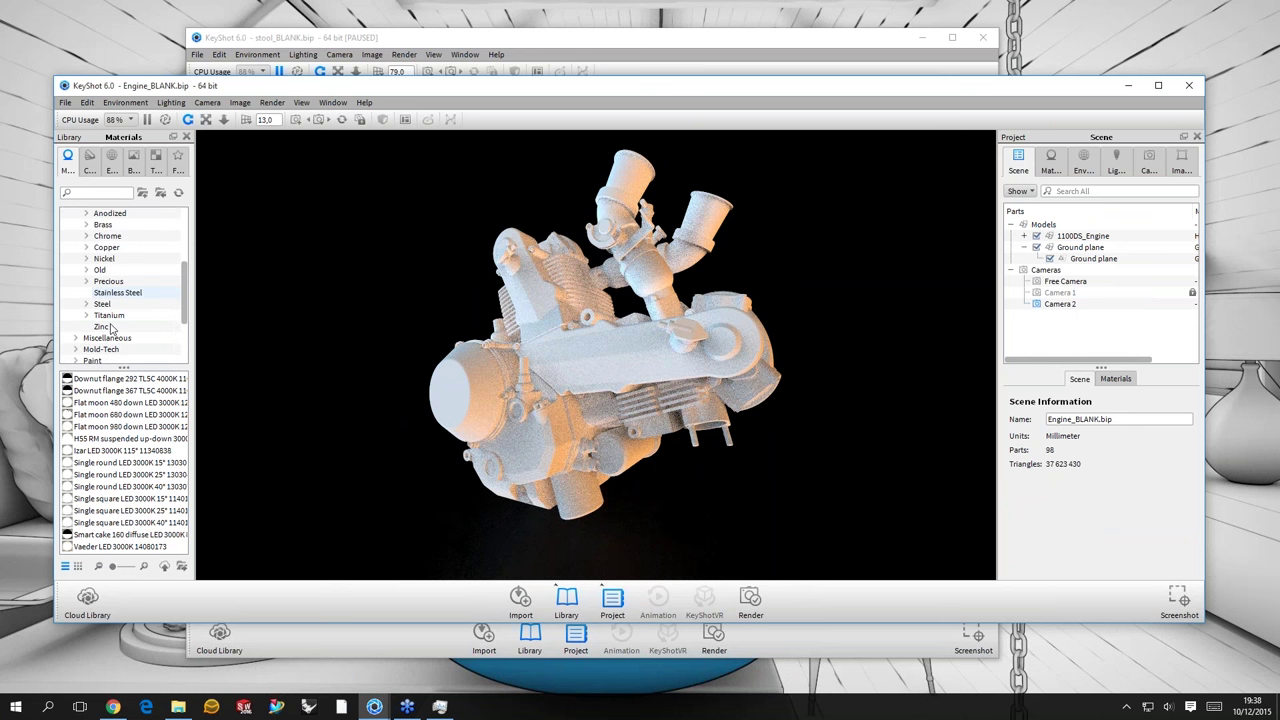
pyautogui.click(109, 315)
pyautogui.click(113, 327)
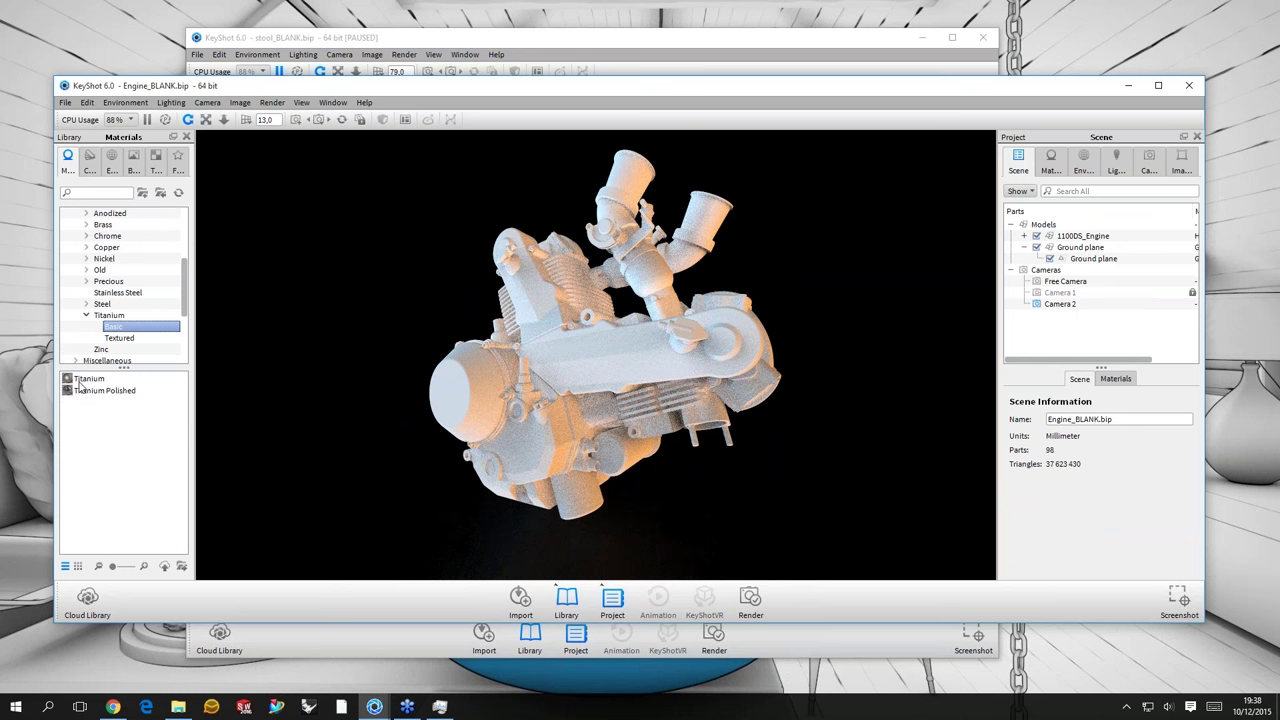
pyautogui.click(82, 390)
pyautogui.click(82, 390)
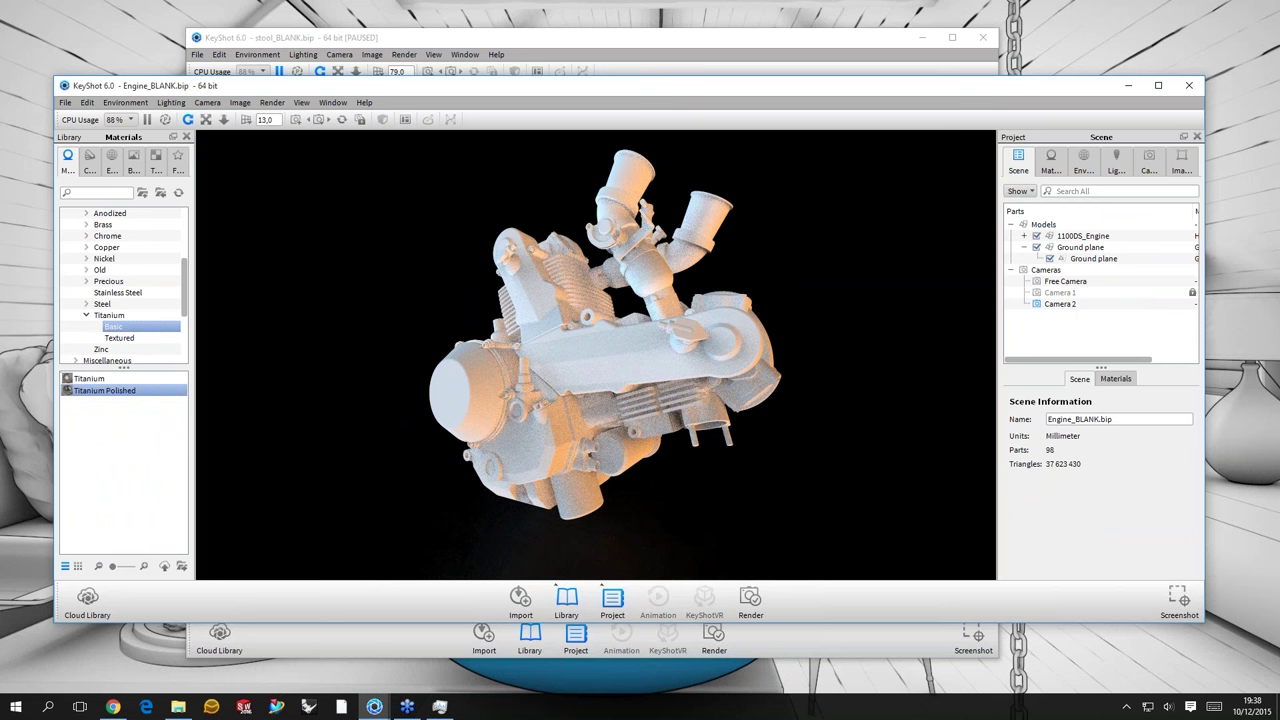
pyautogui.moveTo(82, 390); pyautogui.dragTo(600, 330)
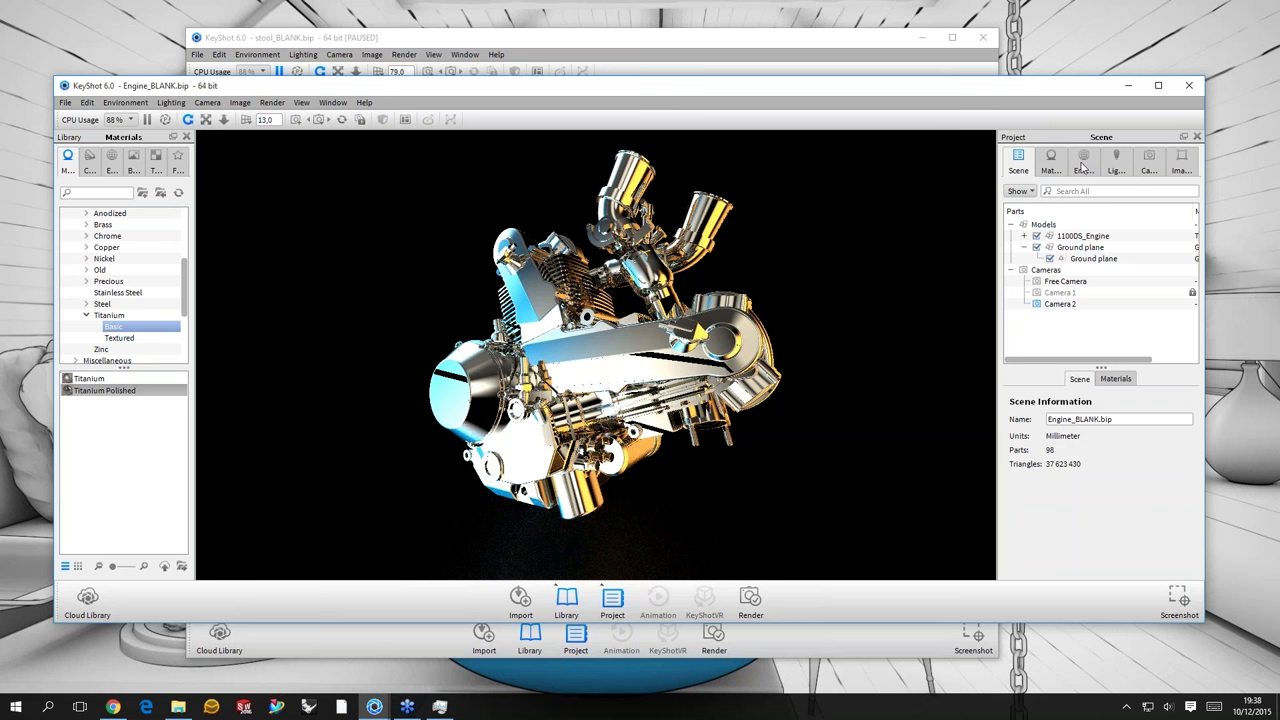
# - Check the lighting environment, orbit the engine, and open its Titanium Polished #2 material
pyautogui.click(1083, 160)
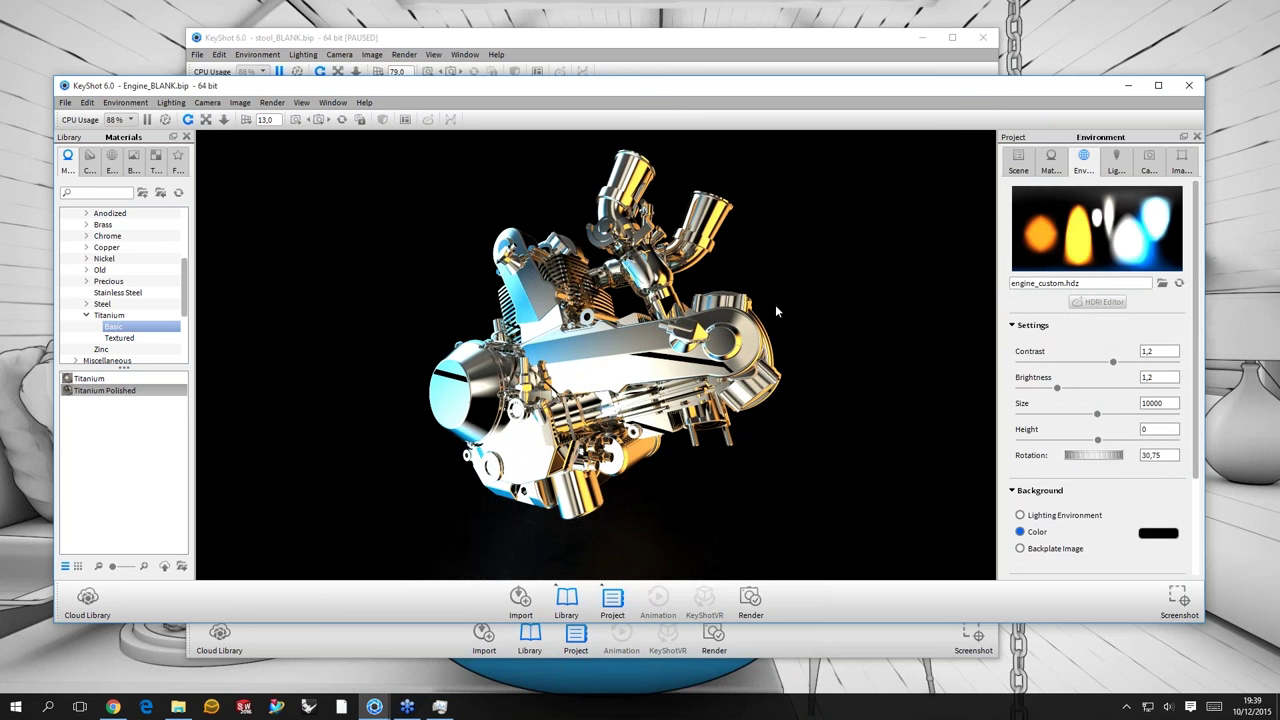
pyautogui.moveTo(530, 277); pyautogui.dragTo(1033, 155)
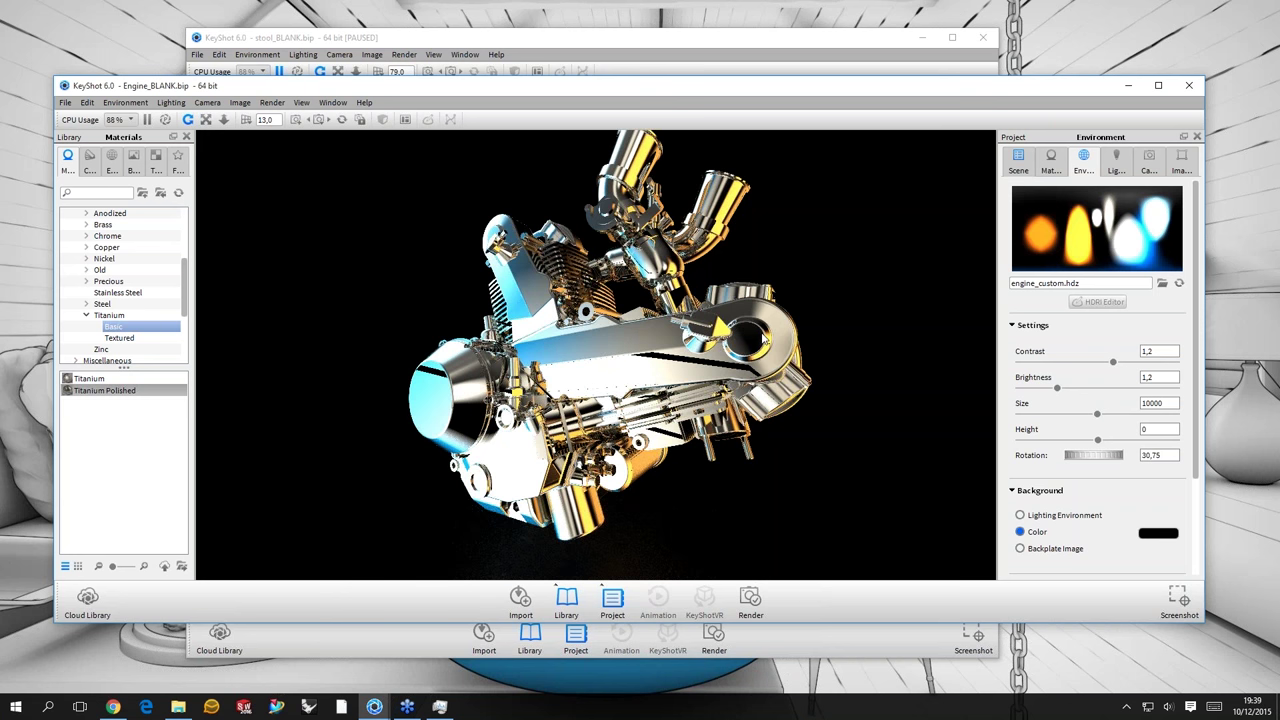
pyautogui.click(1018, 160)
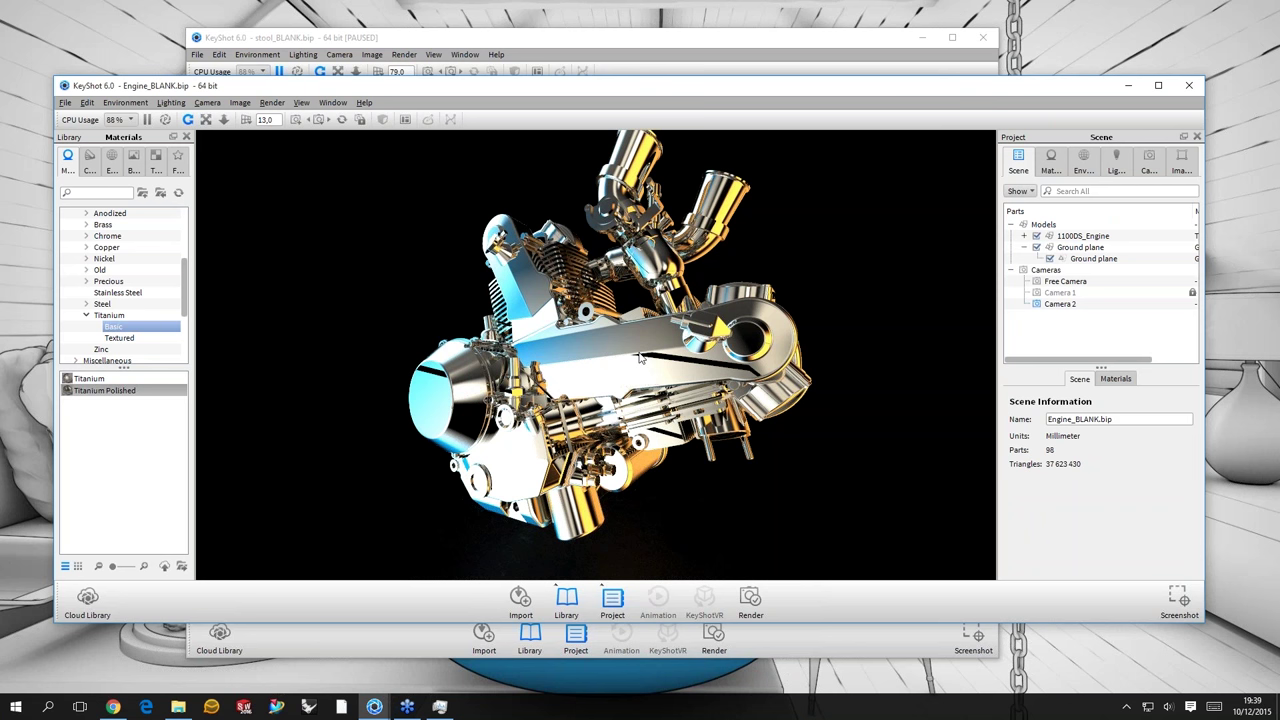
pyautogui.doubleClick(641, 358)
# - Set the titanium roughness to 0.1 and orbit to check the glossier finish
pyautogui.click(1178, 320)
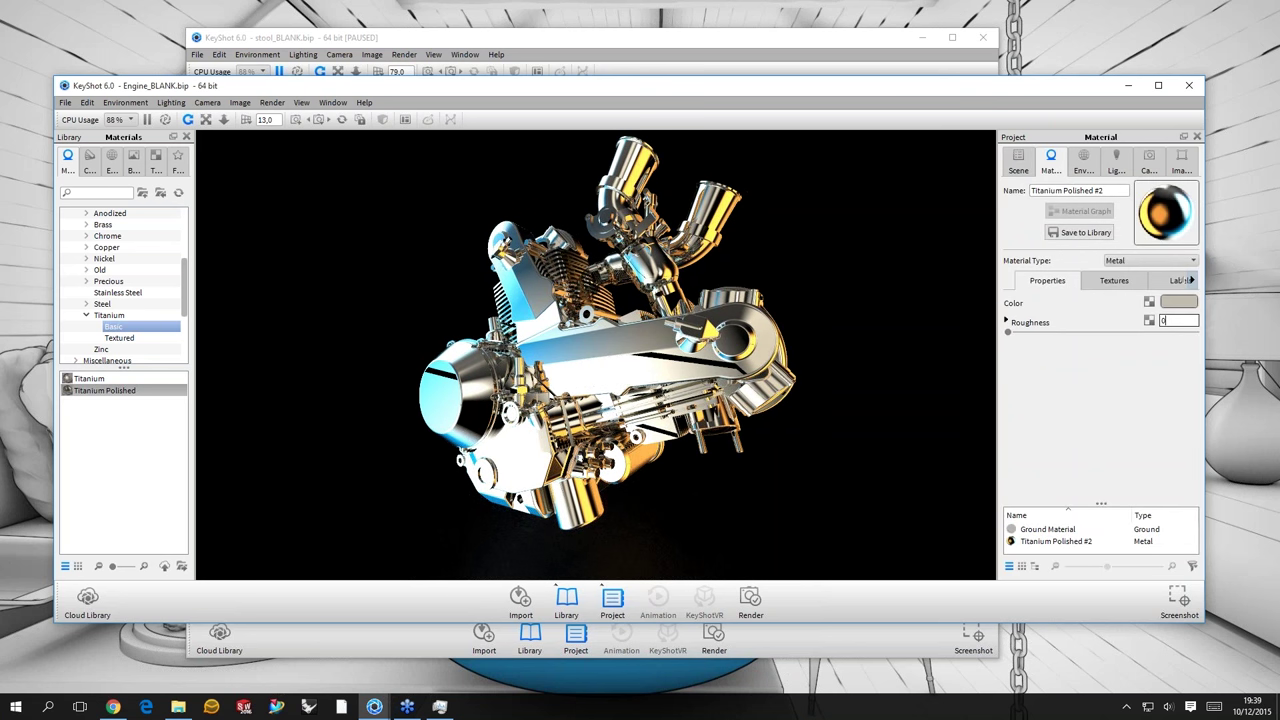
pyautogui.write('0.1')
pyautogui.press('Return')
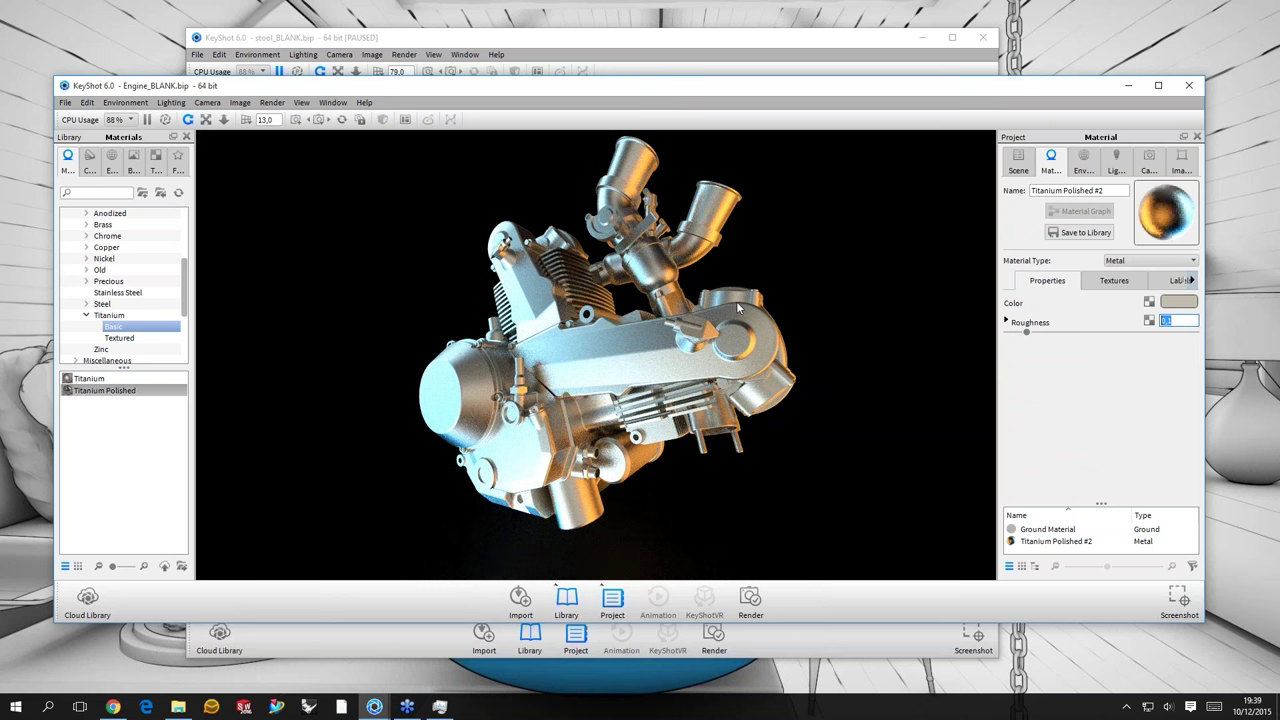
pyautogui.press('Return')
pyautogui.moveTo(743, 325); pyautogui.dragTo(808, 302)
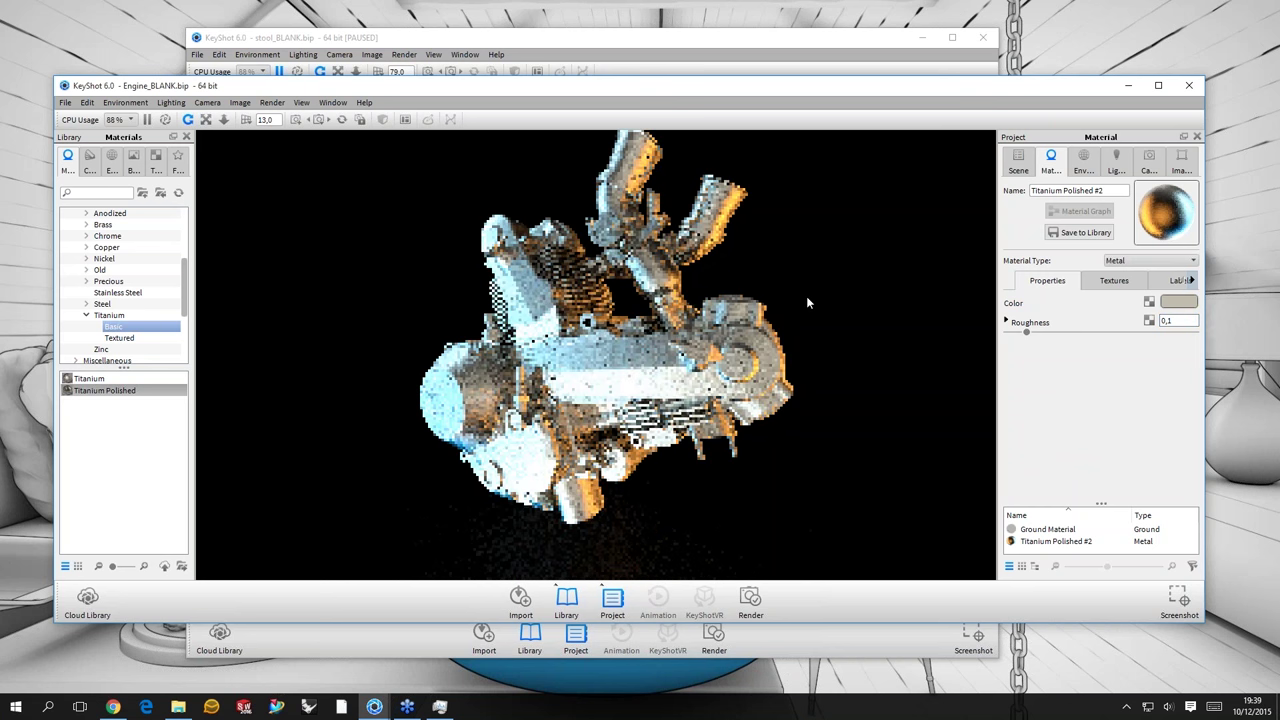
pyautogui.moveTo(658, 325); pyautogui.dragTo(720, 370)
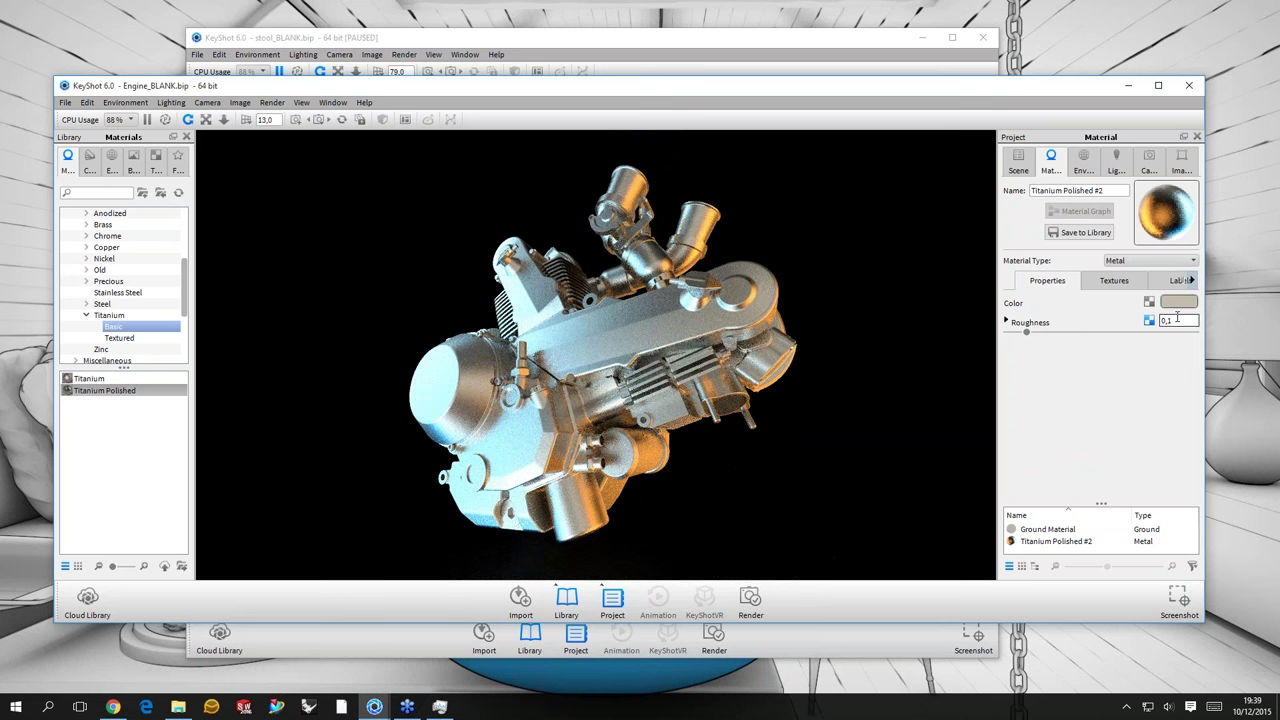
# - Lower the roughness to 0,05 and orbit to judge the reflections
pyautogui.press('BackSpace')
pyautogui.press('BackSpace')
pyautogui.write(',05')
pyautogui.press('Return')
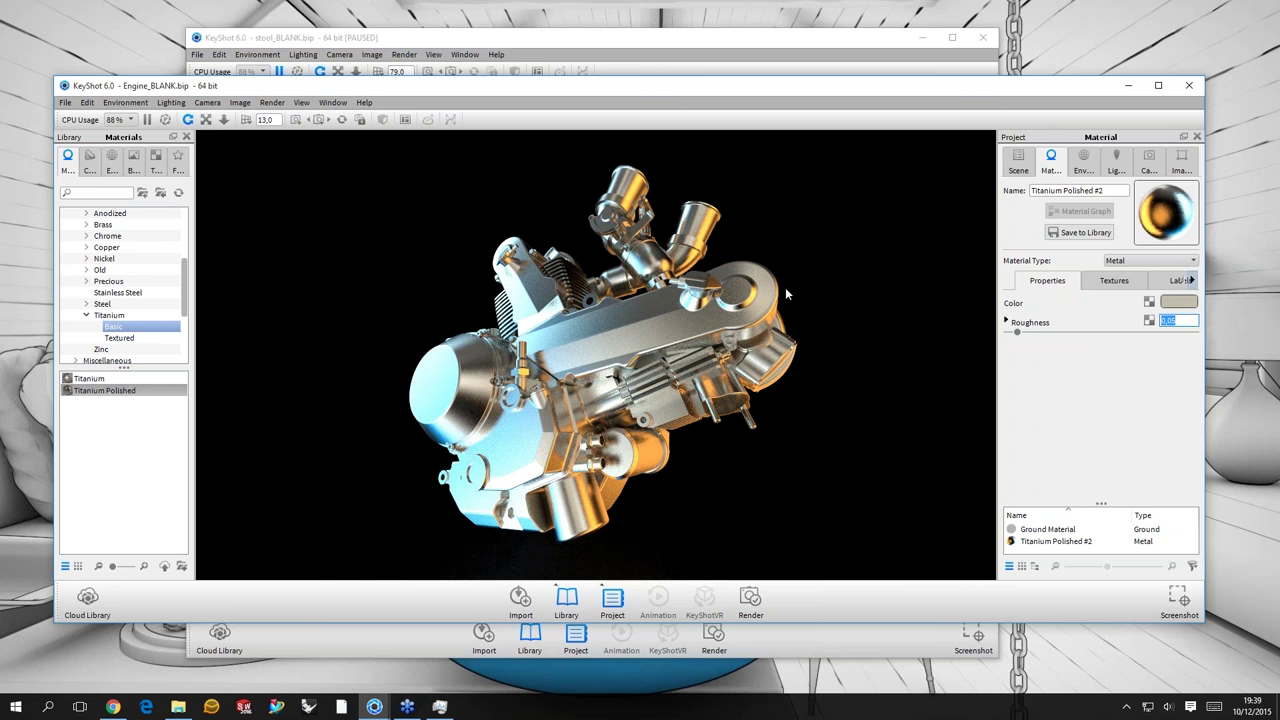
pyautogui.press('Return')
pyautogui.moveTo(786, 318); pyautogui.dragTo(833, 323)
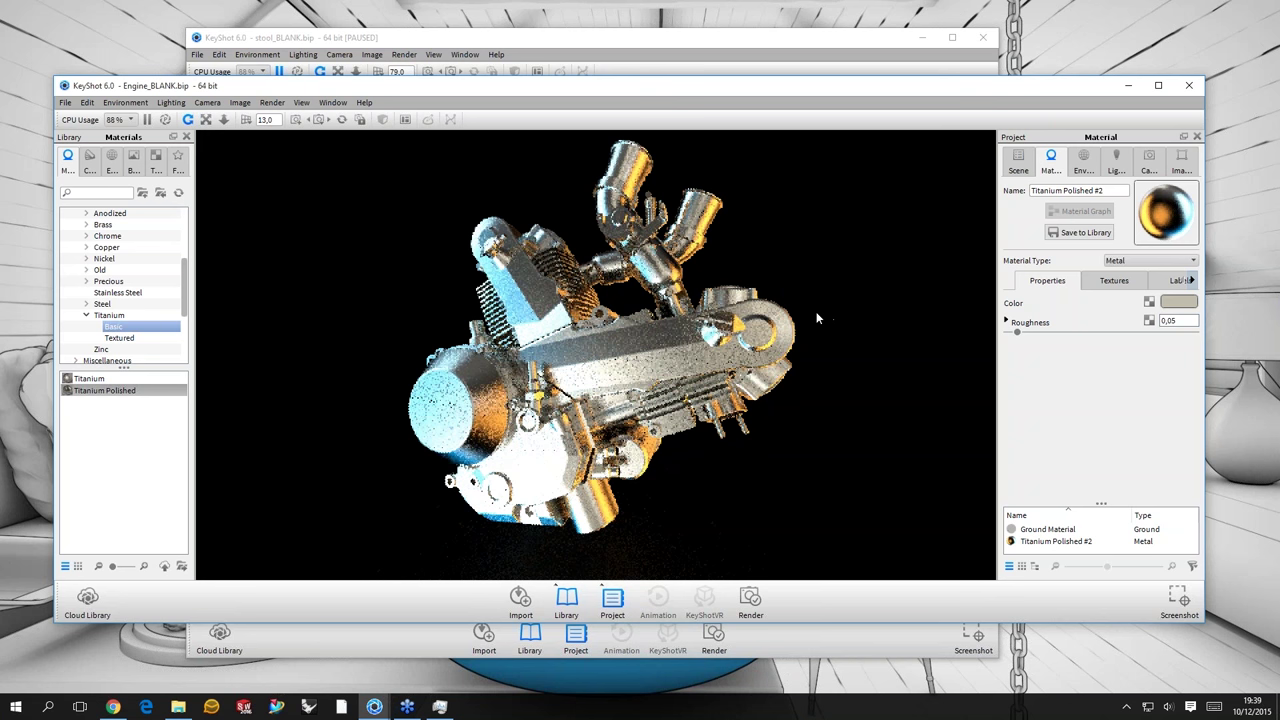
pyautogui.moveTo(817, 318); pyautogui.dragTo(840, 310)
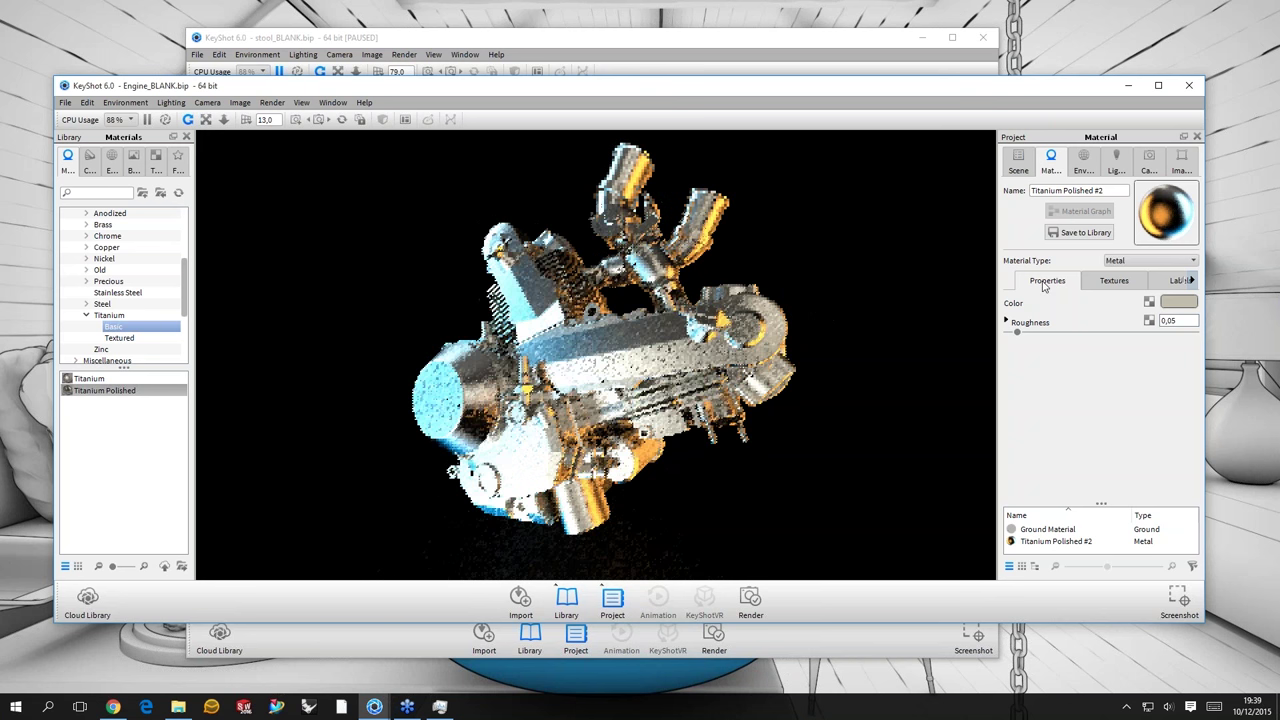
# - Reduce the image brightness to 0.555, then return to the titanium material settings
pyautogui.press('i')
pyautogui.moveTo(1050, 278); pyautogui.dragTo(1037, 276)
pyautogui.moveTo(726, 357); pyautogui.dragTo(760, 300)
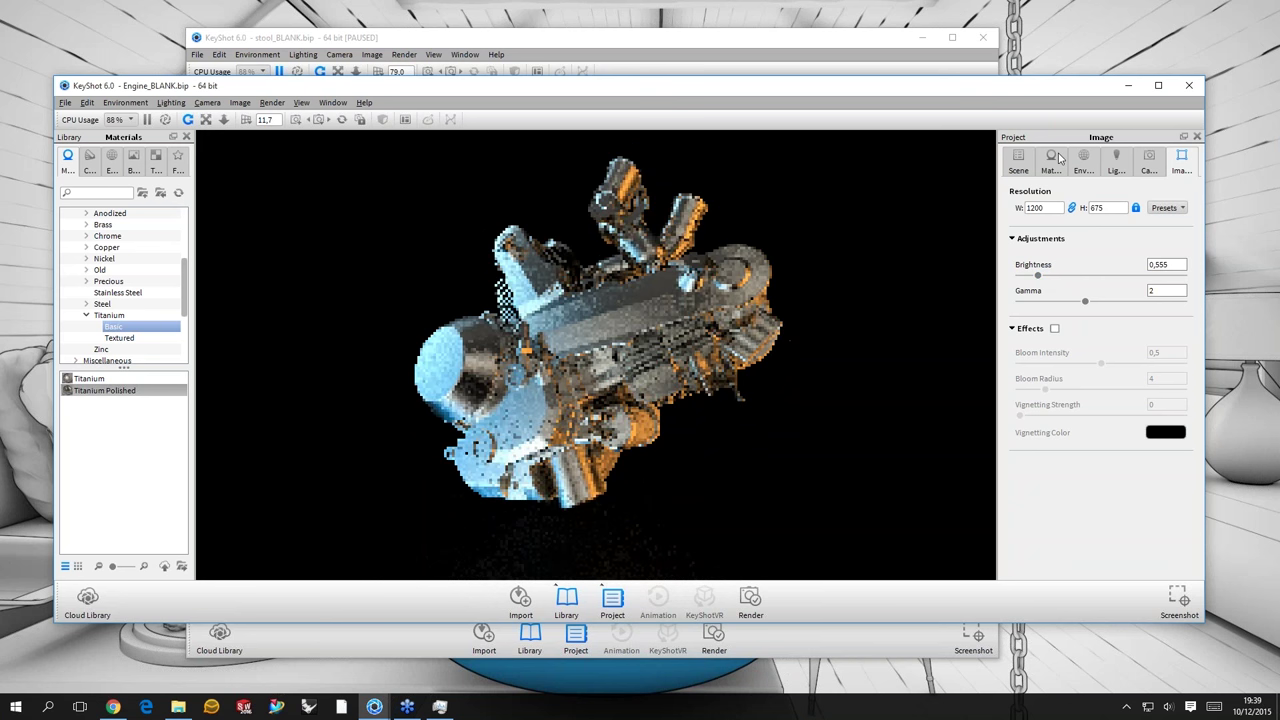
pyautogui.click(1057, 160)
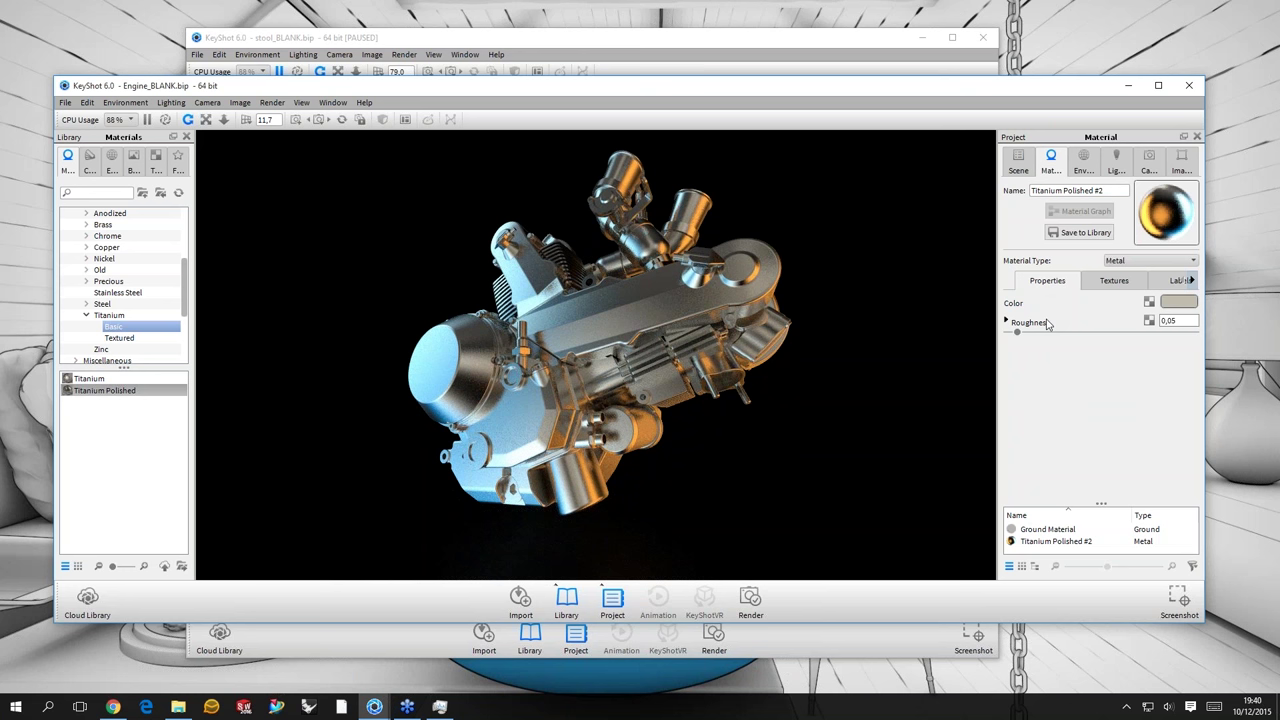
pyautogui.click(1149, 323)
# - Bring up a texture file dialog for the roughness channel and position it on screen
pyautogui.click(1148, 322)
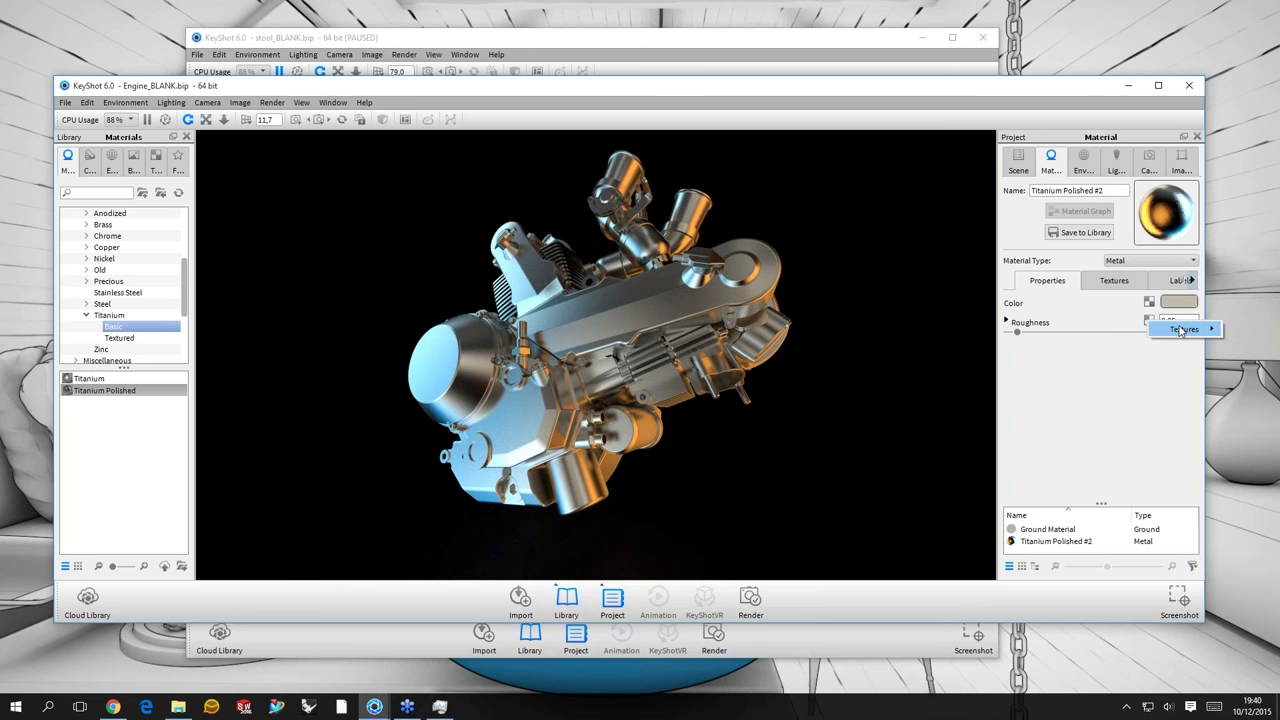
pyautogui.moveTo(1181, 331)
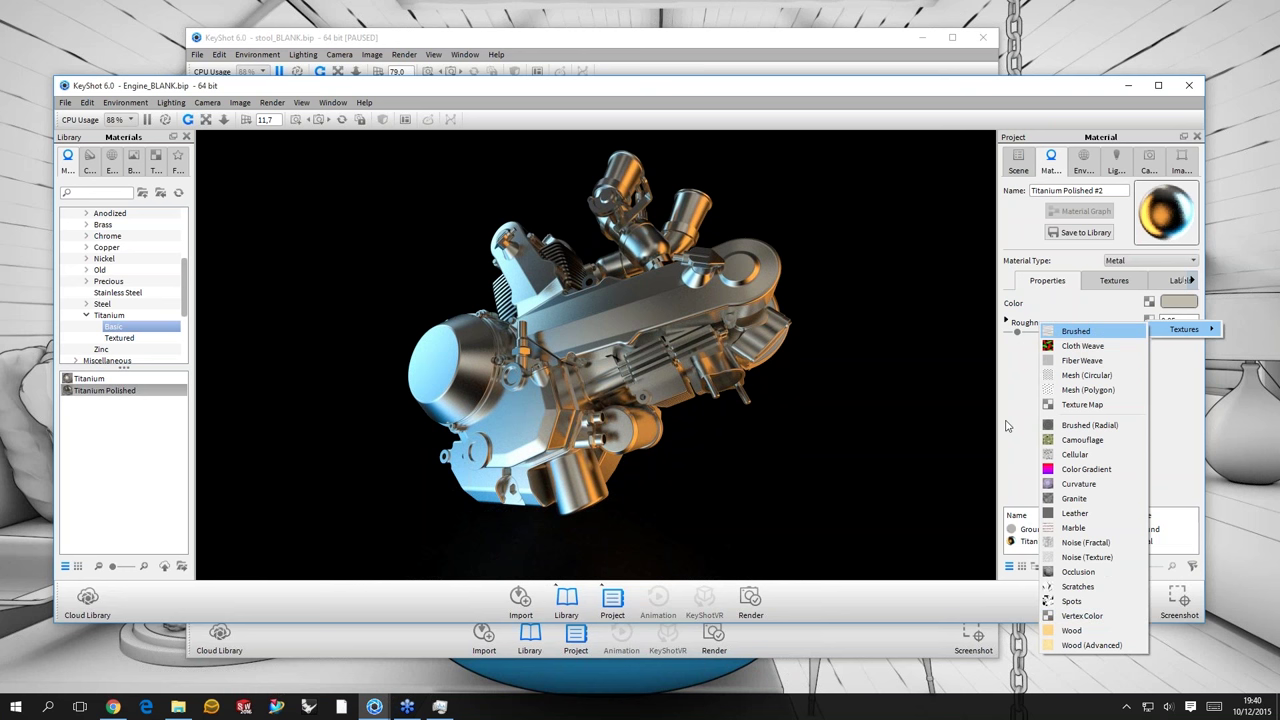
pyautogui.click(1173, 407)
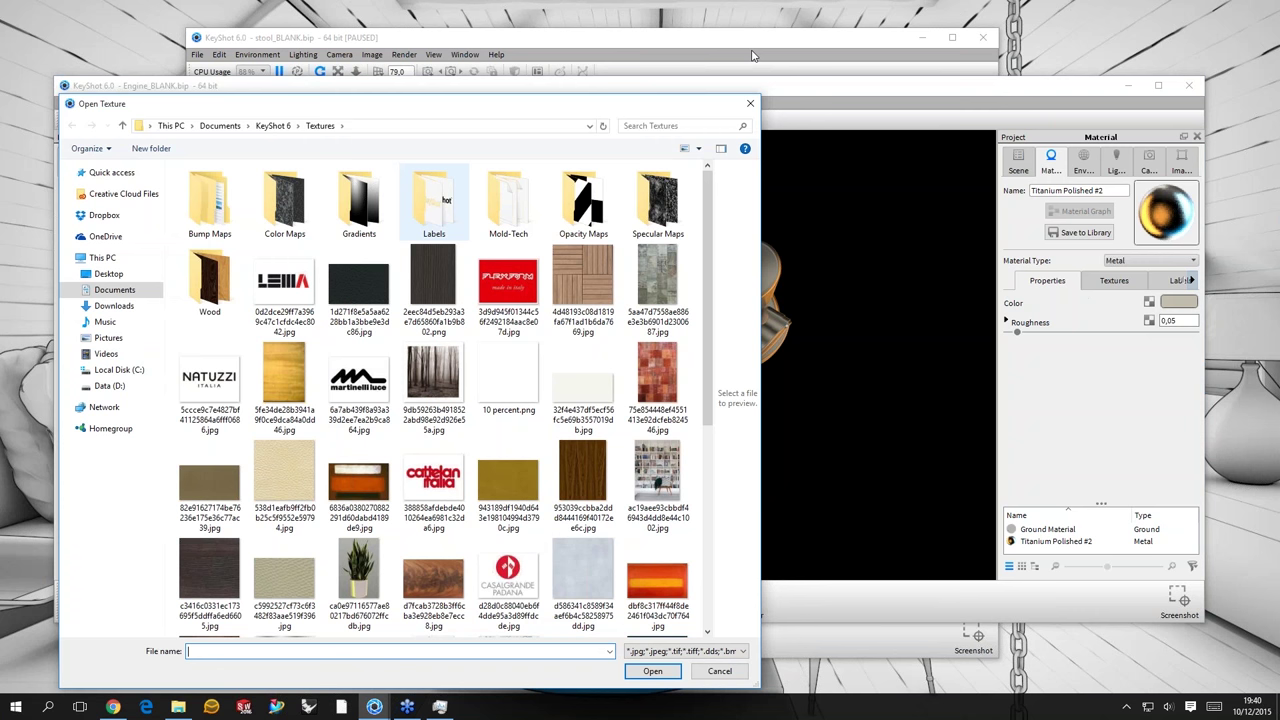
pyautogui.moveTo(400, 103); pyautogui.dragTo(953, 73)
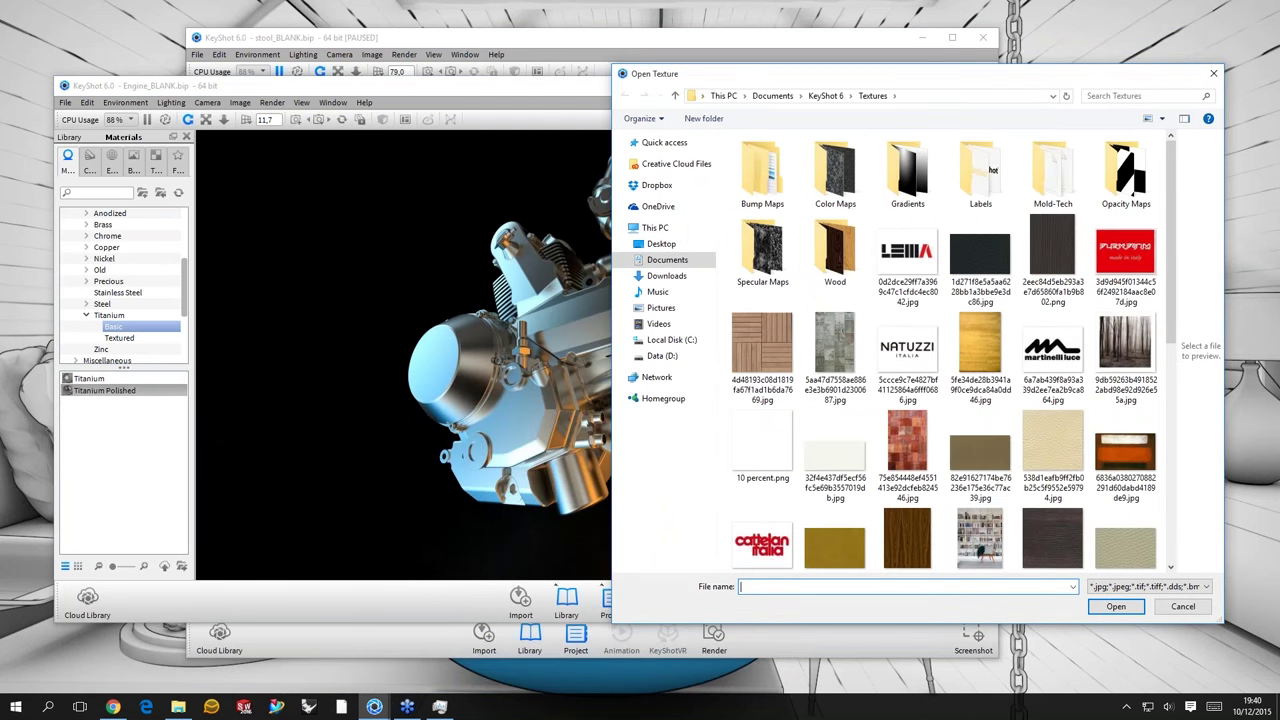
pyautogui.moveTo(612, 66); pyautogui.dragTo(685, 160)
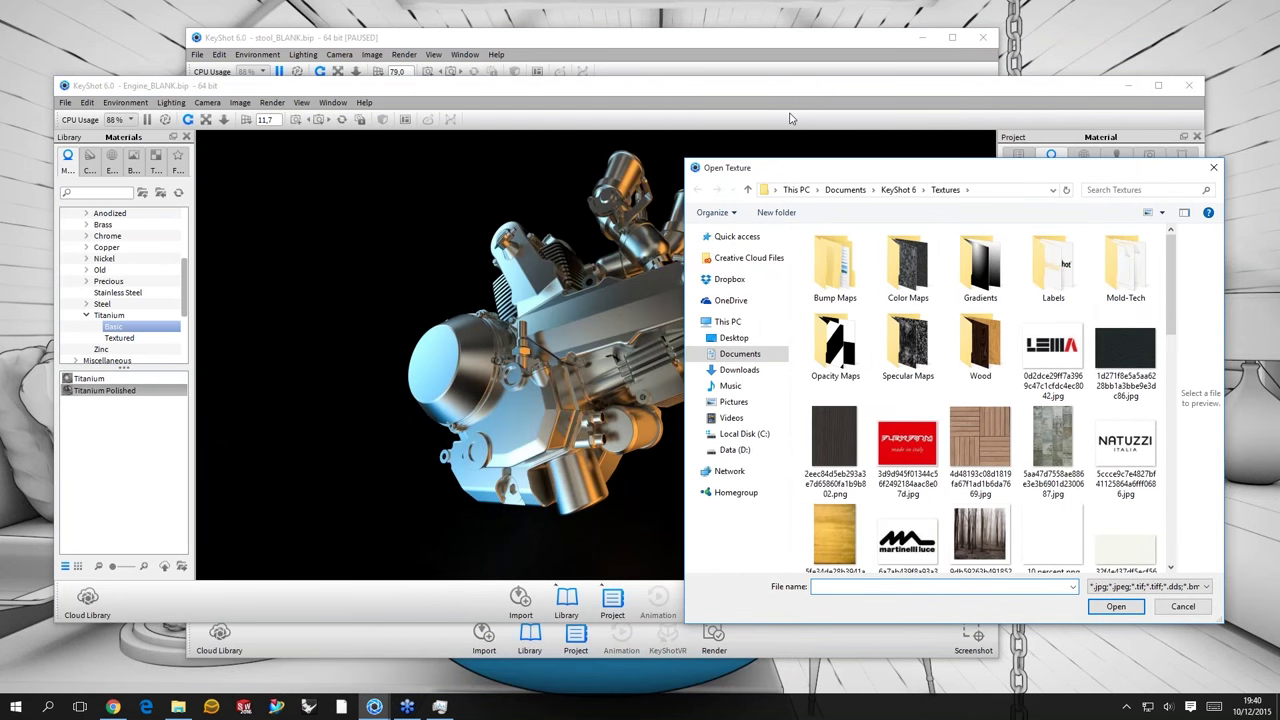
pyautogui.moveTo(850, 167); pyautogui.dragTo(797, 114)
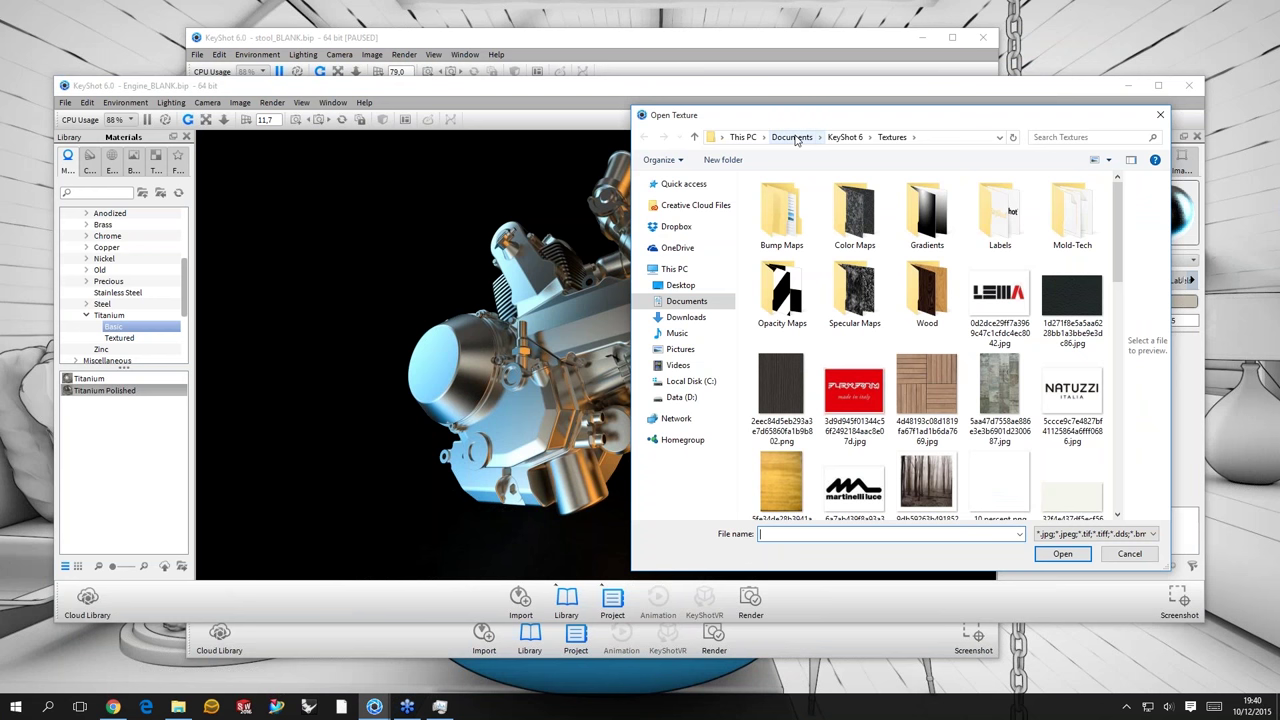
# - Browse to Material-Control > Textures > metal and load AI37_005_metaltube_refl.jpg into roughness
pyautogui.click(797, 140)
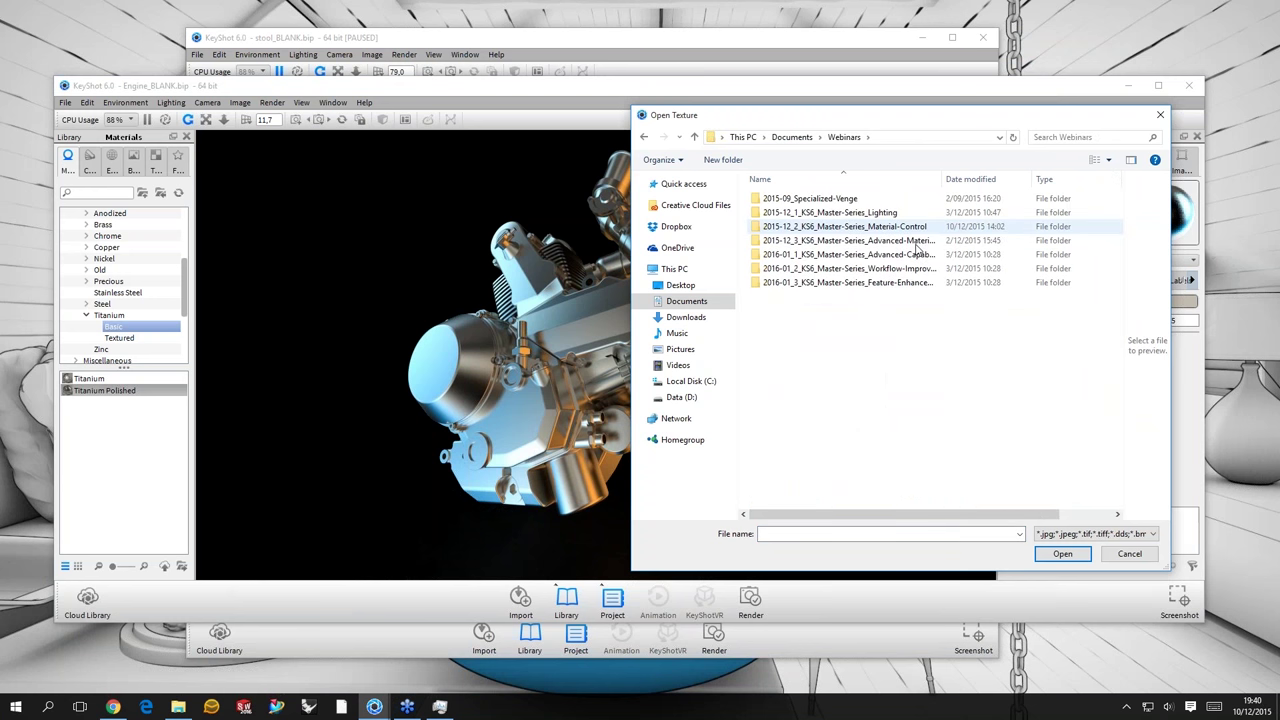
pyautogui.doubleClick(920, 226)
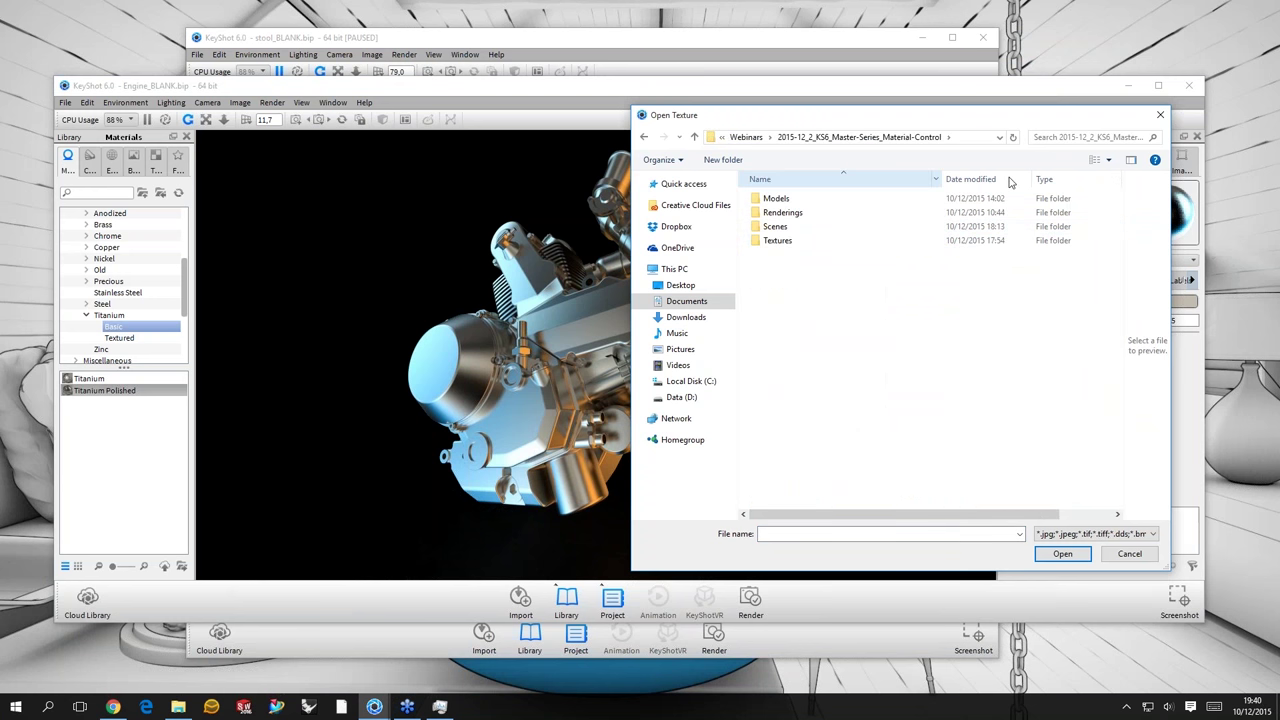
pyautogui.moveTo(942, 179); pyautogui.dragTo(1010, 181)
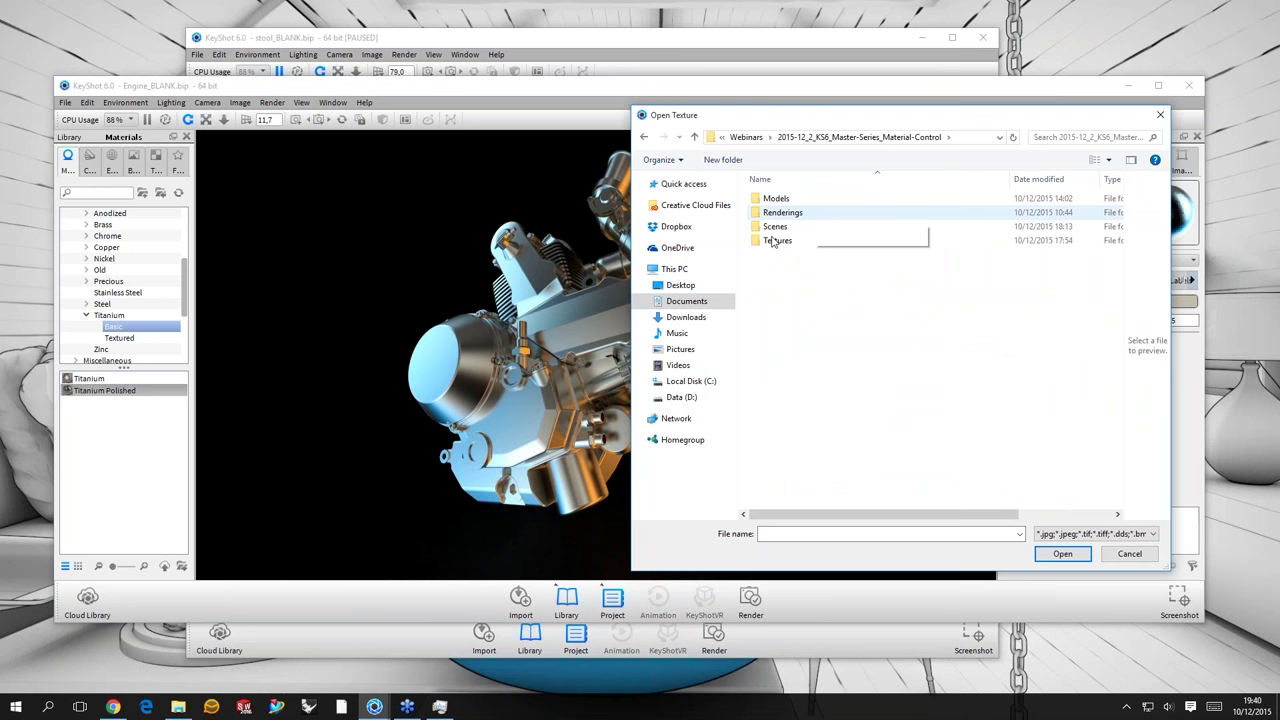
pyautogui.doubleClick(773, 242)
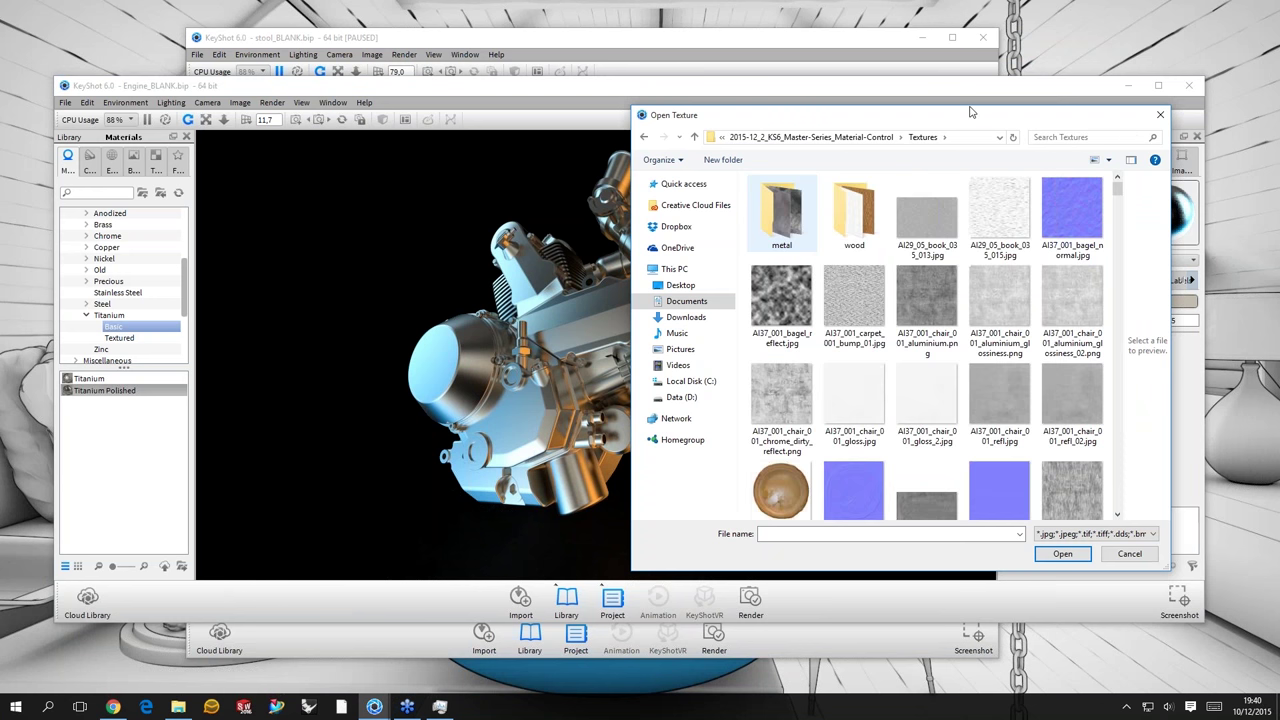
pyautogui.moveTo(970, 112); pyautogui.dragTo(956, 101)
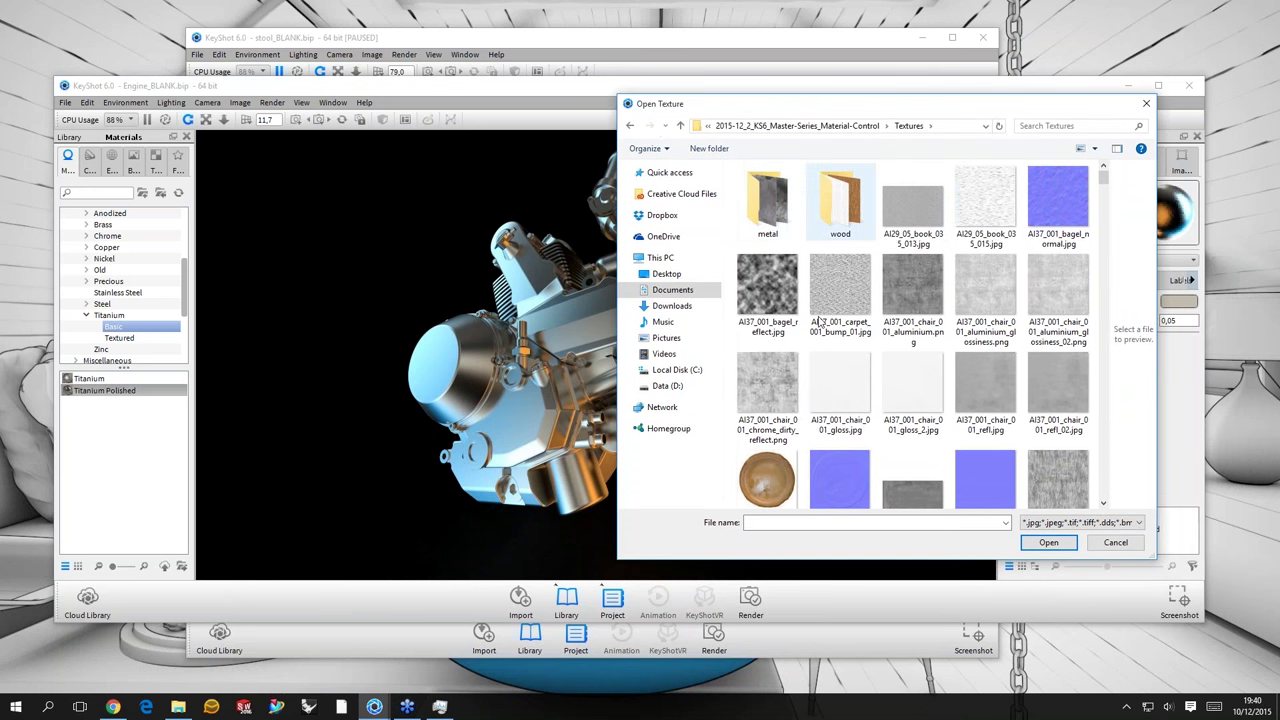
pyautogui.doubleClick(767, 200)
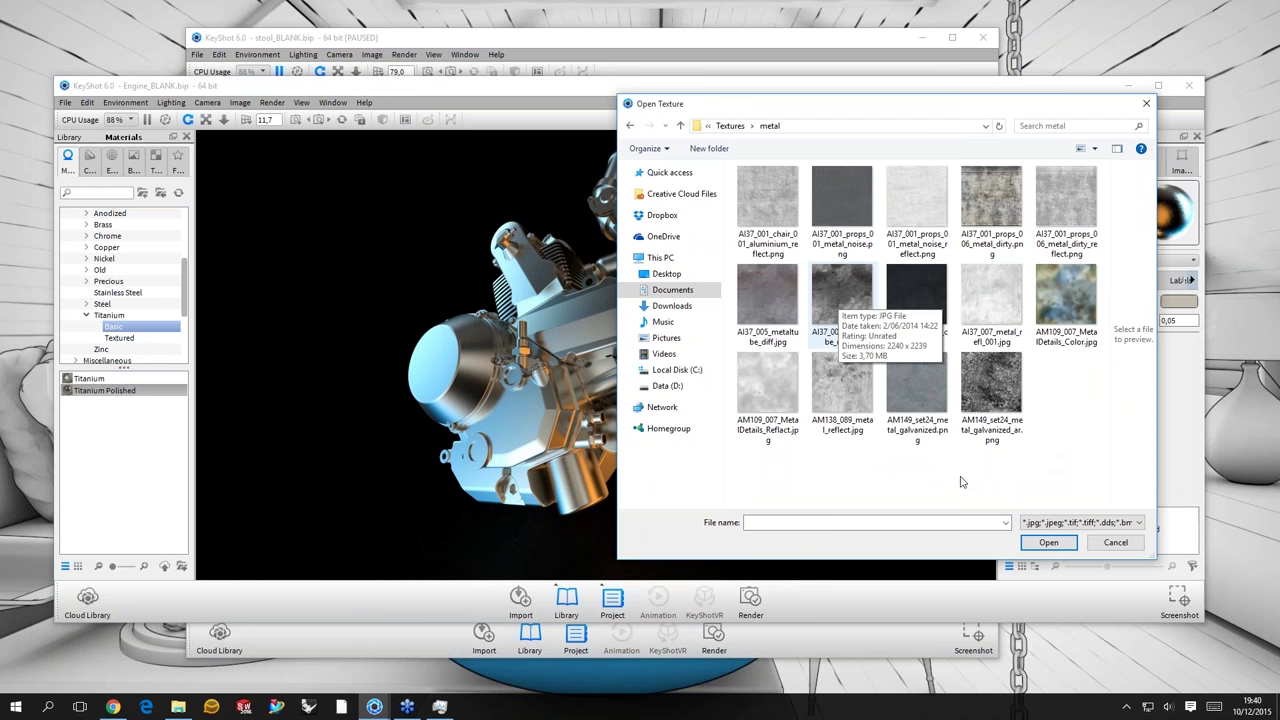
pyautogui.press('Down')
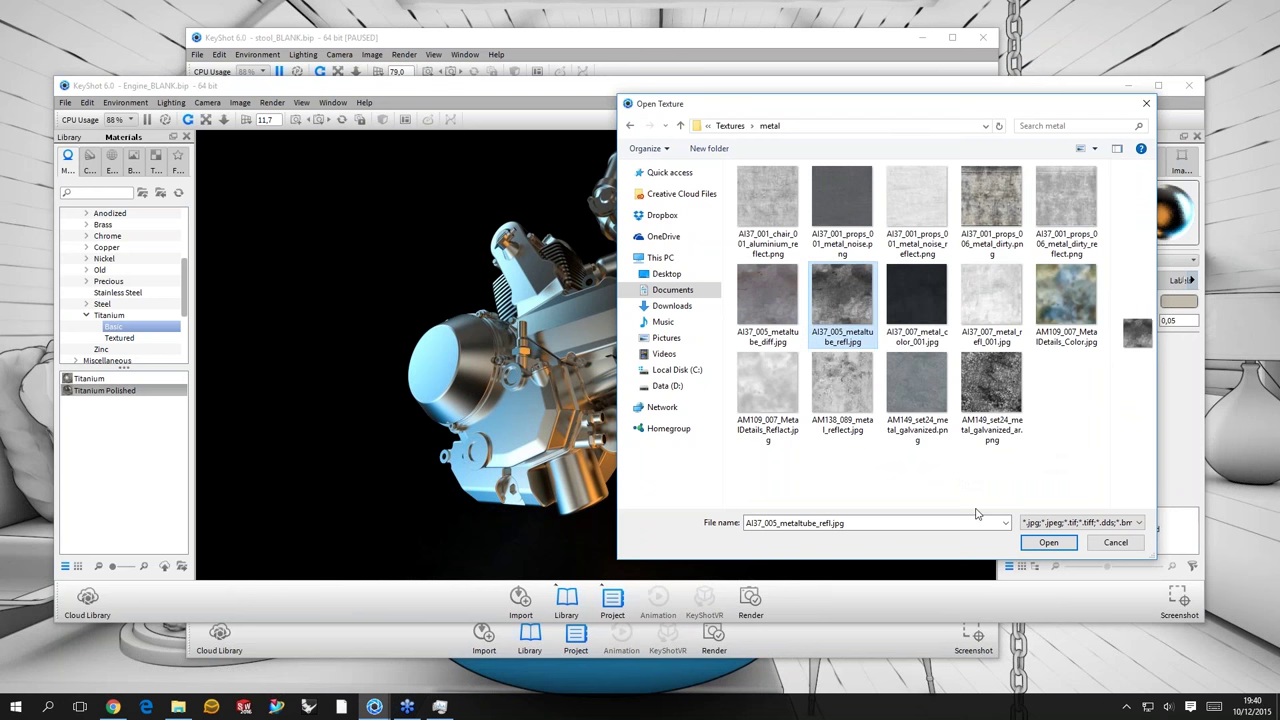
pyautogui.press('Return')
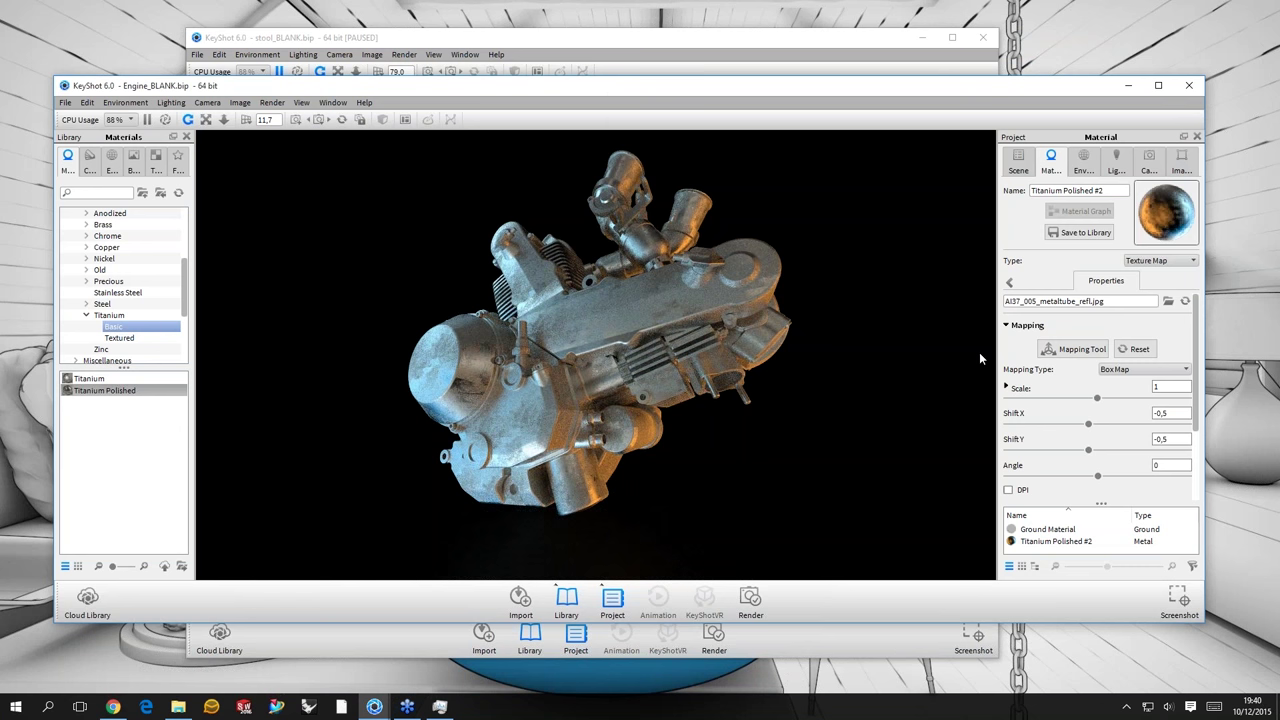
# - Zoom in and orbit to inspect the mottled AI37_005_metaltube_refl roughness, then return to Metal properties
pyautogui.scroll(5, 979, 352)
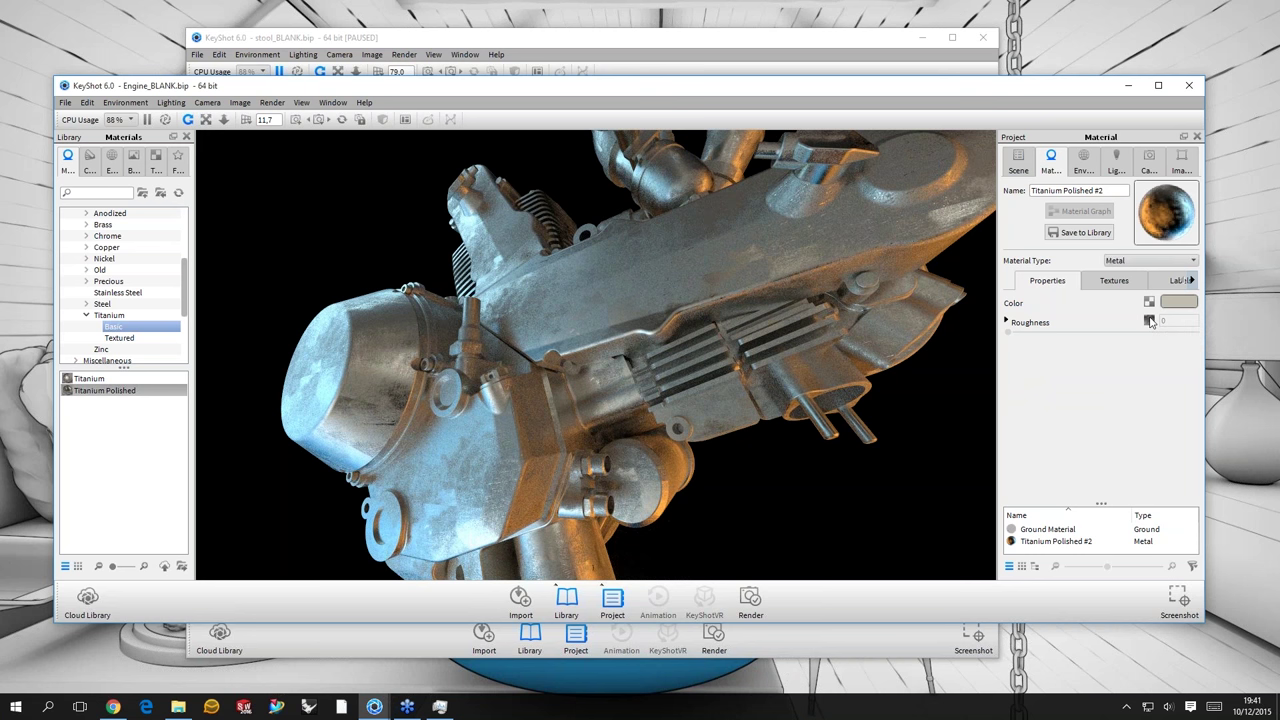
pyautogui.click(1149, 320)
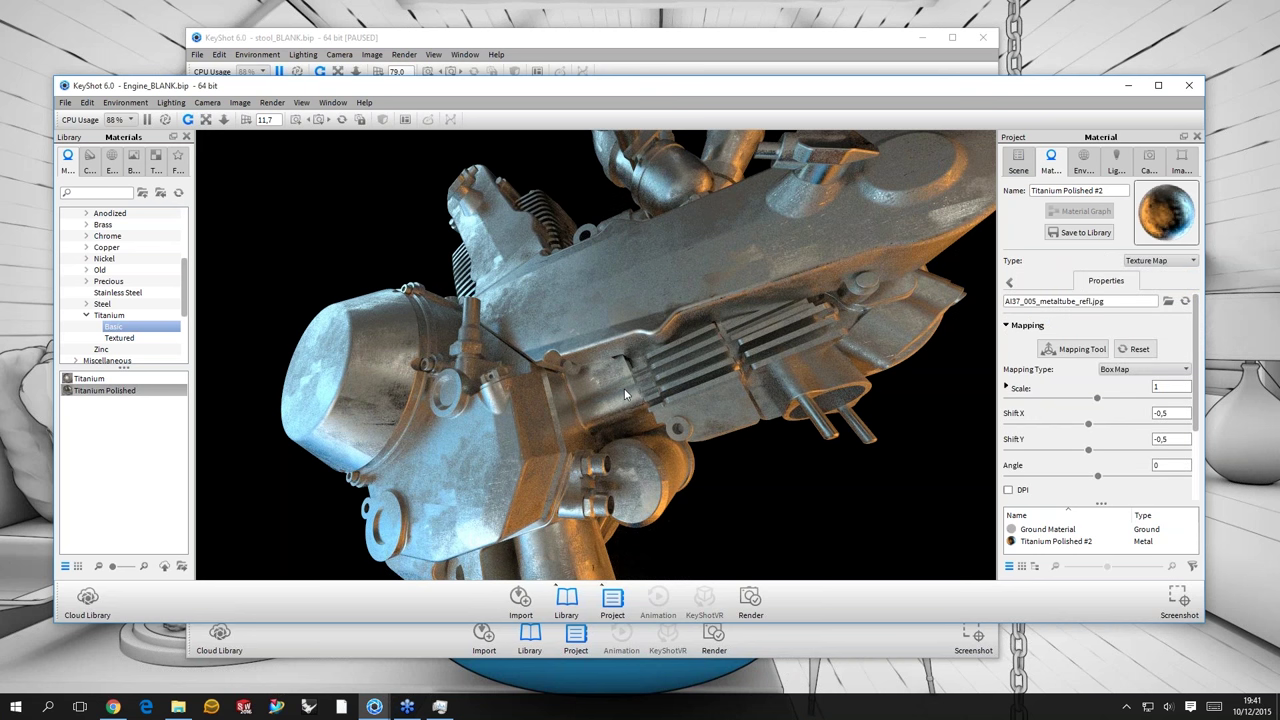
pyautogui.moveTo(624, 390); pyautogui.dragTo(660, 353)
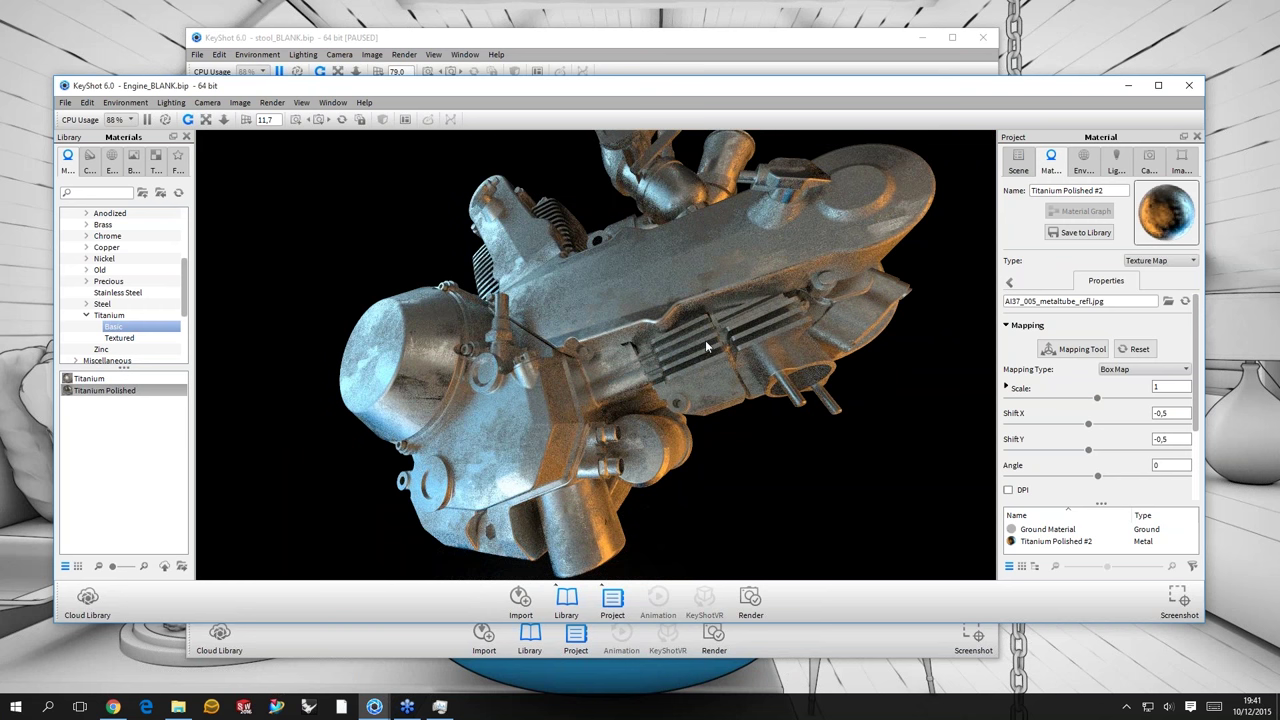
pyautogui.moveTo(705, 340); pyautogui.dragTo(752, 288)
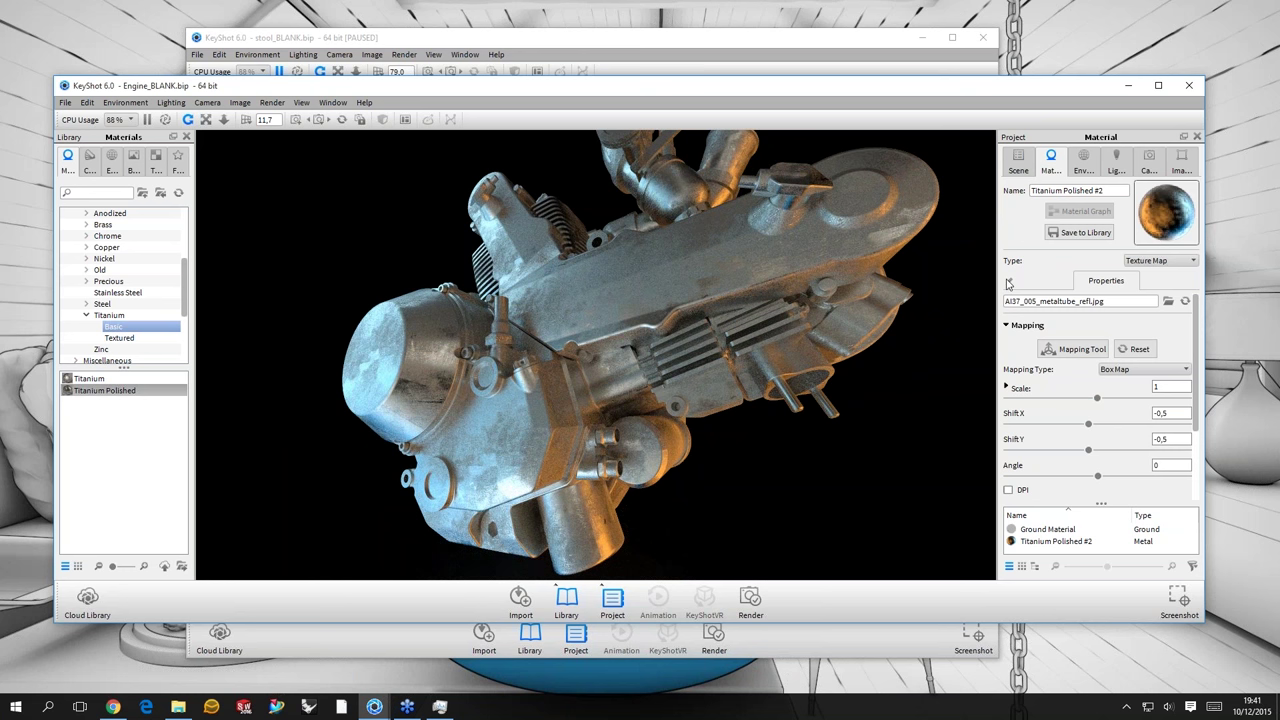
pyautogui.click(1106, 281)
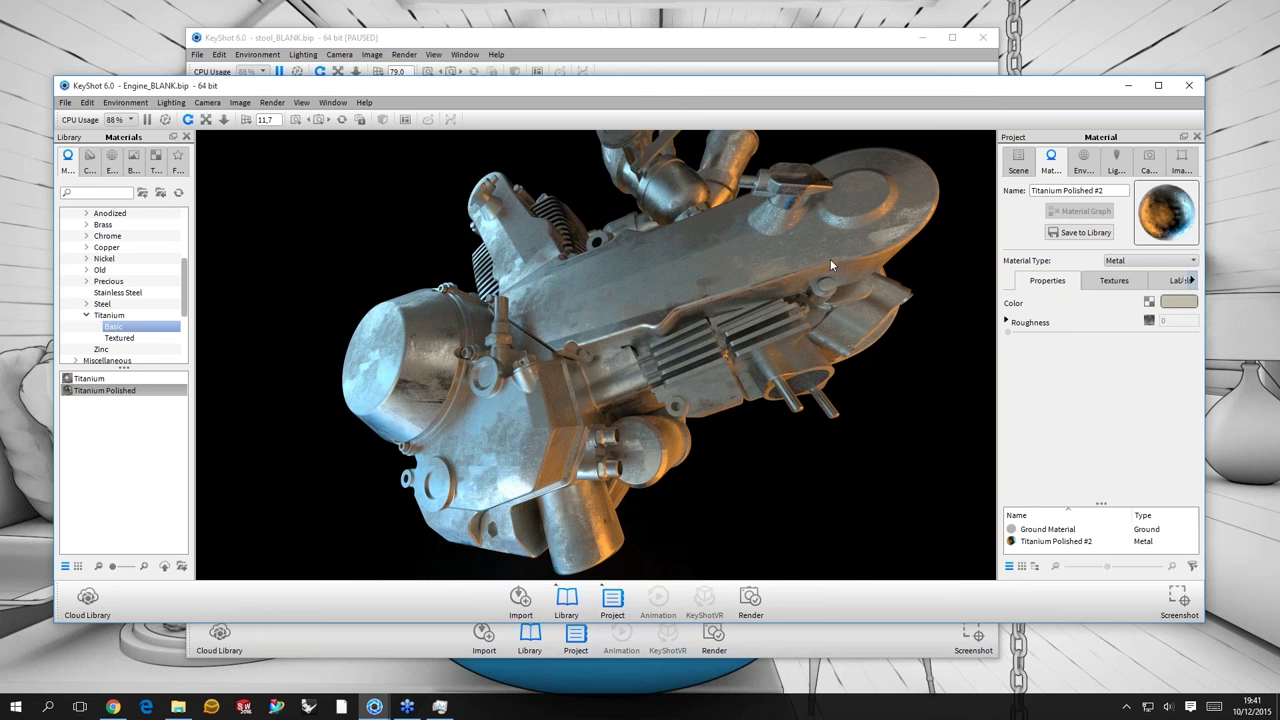
# - Orbit the engine back to a full view and open Titanium Polished #2's Material Type list
pyautogui.moveTo(841, 208); pyautogui.dragTo(1100, 316)
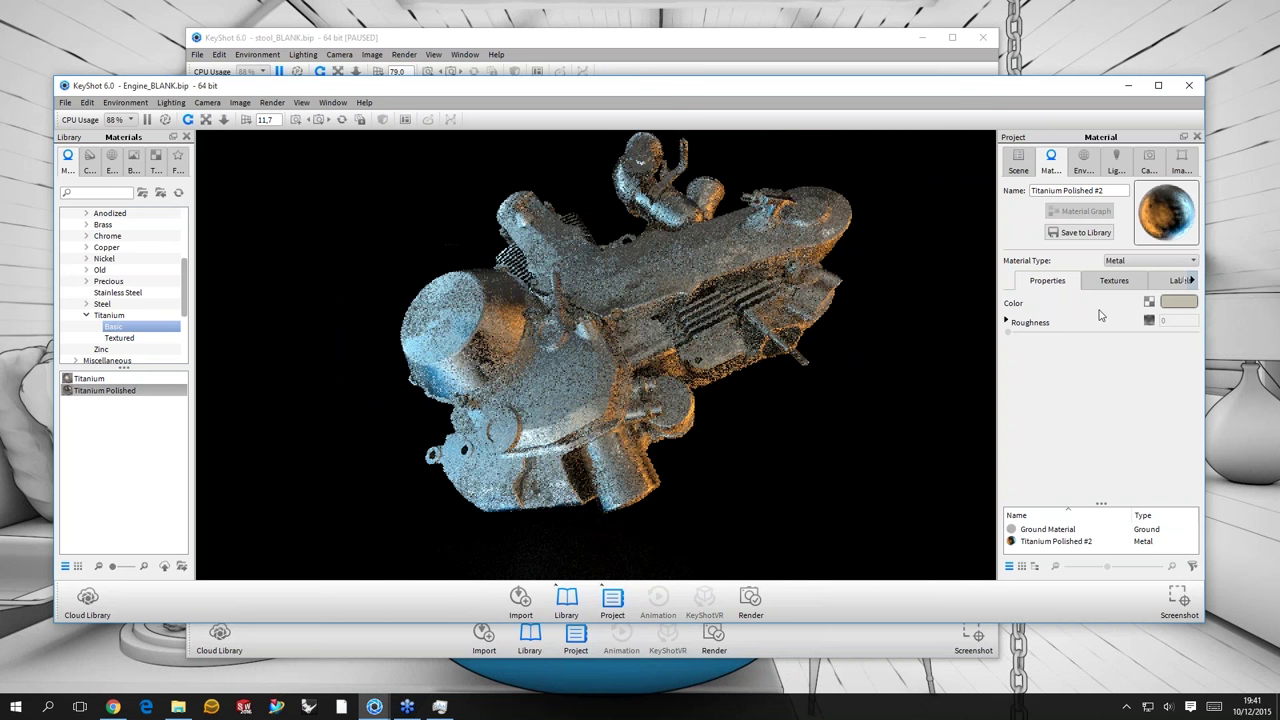
pyautogui.click(1114, 280)
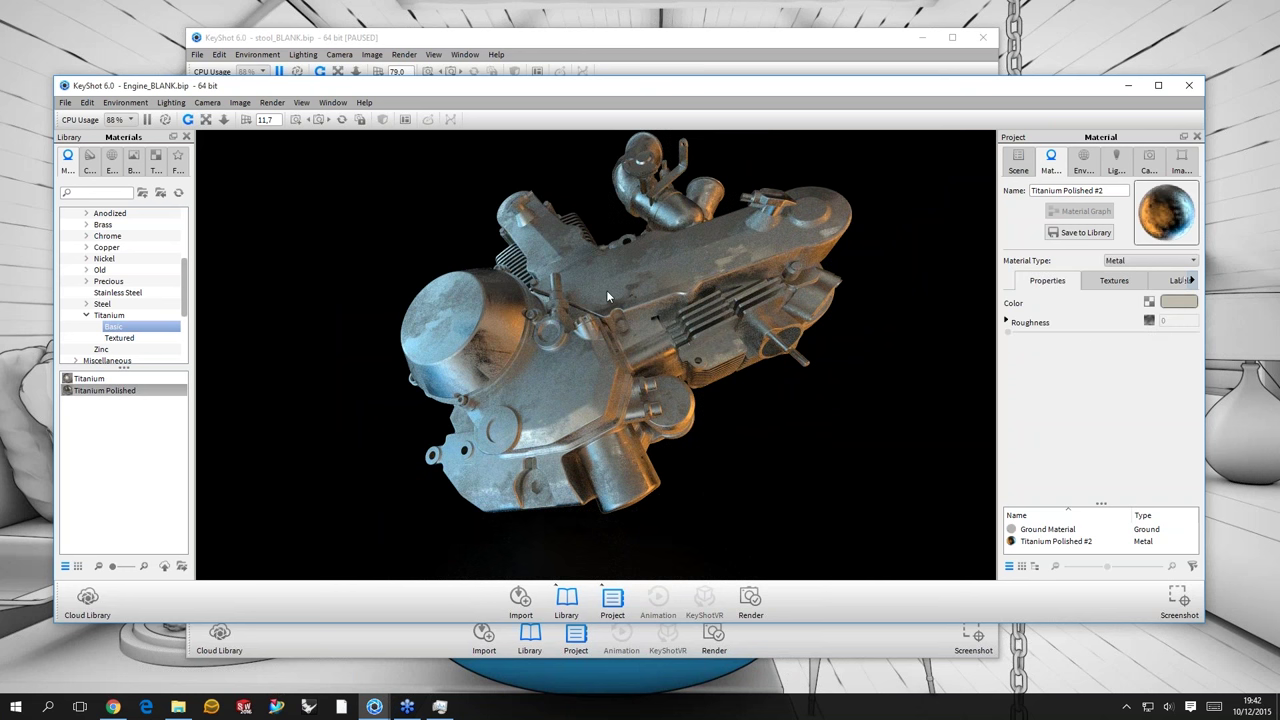
pyautogui.moveTo(606, 292); pyautogui.dragTo(552, 340)
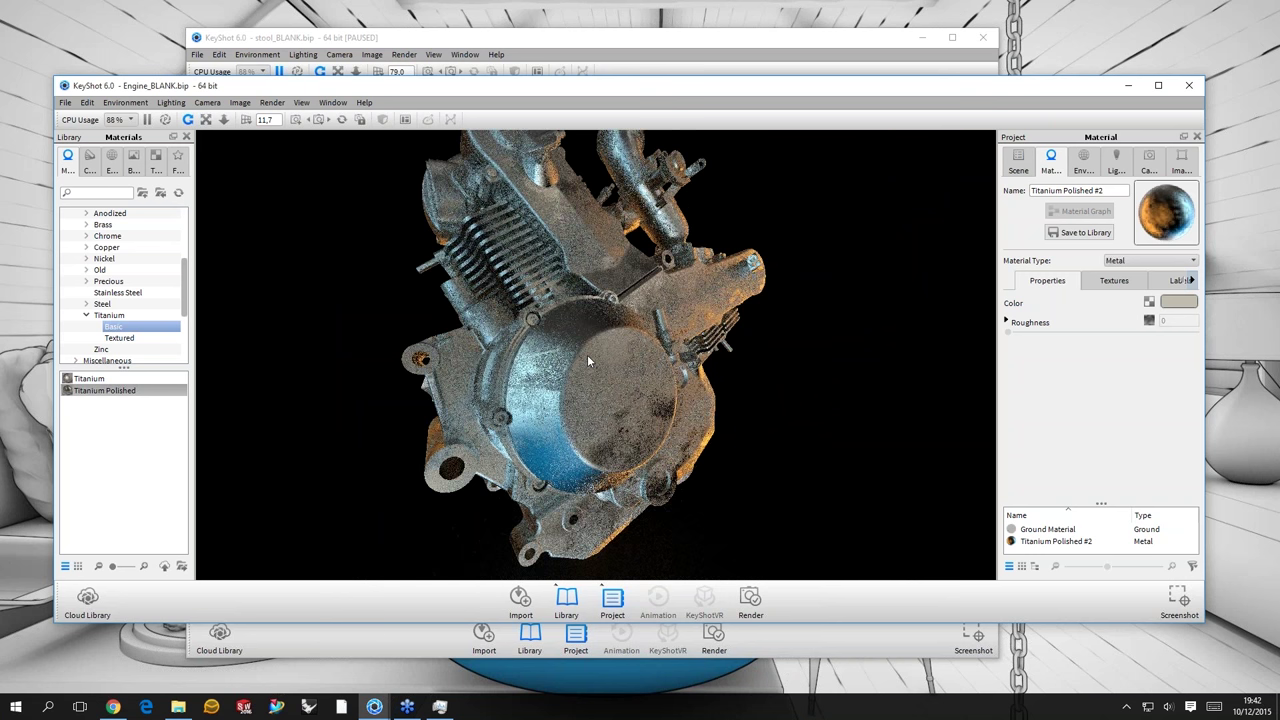
pyautogui.moveTo(588, 358); pyautogui.dragTo(734, 322)
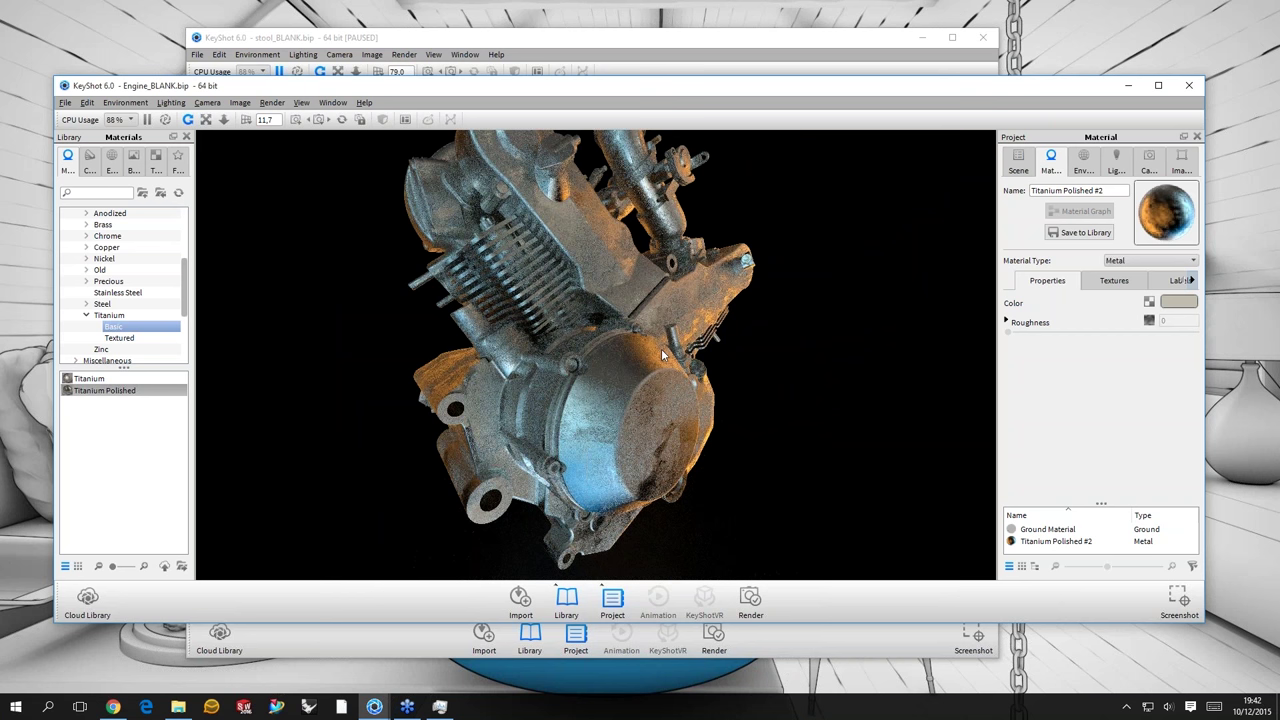
pyautogui.moveTo(662, 350); pyautogui.dragTo(1203, 342)
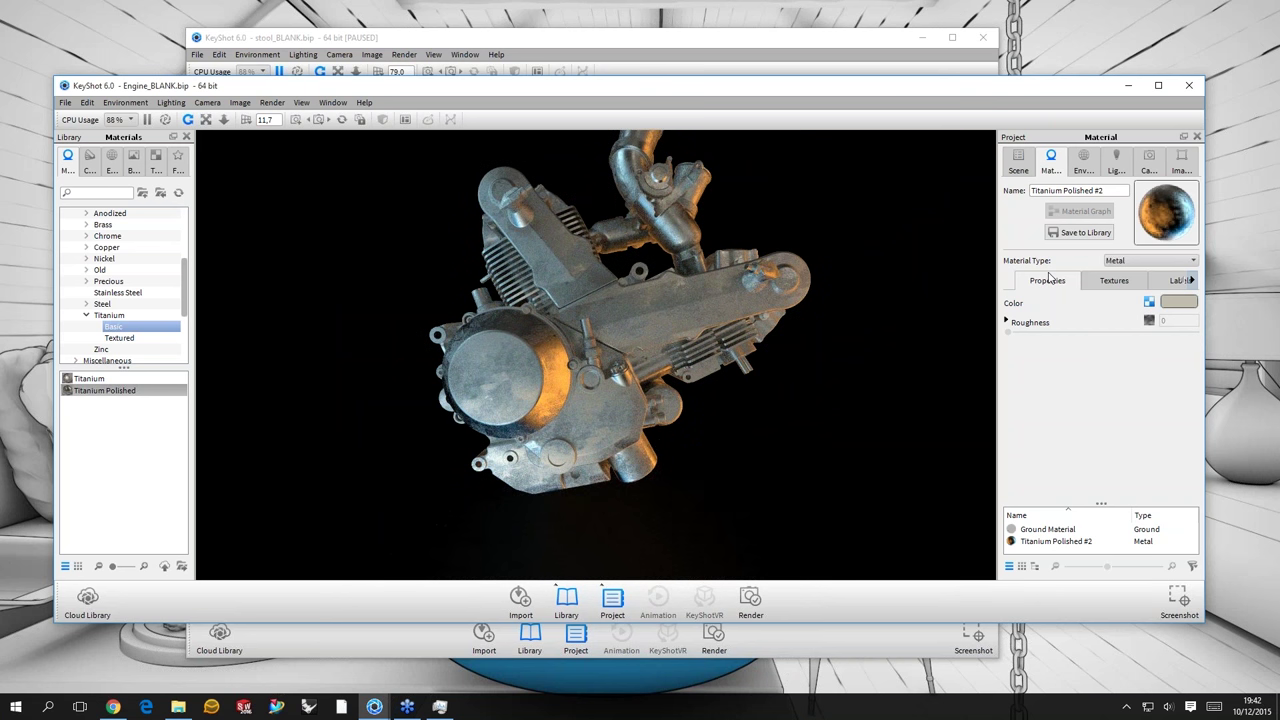
pyautogui.moveTo(783, 318); pyautogui.dragTo(1134, 260)
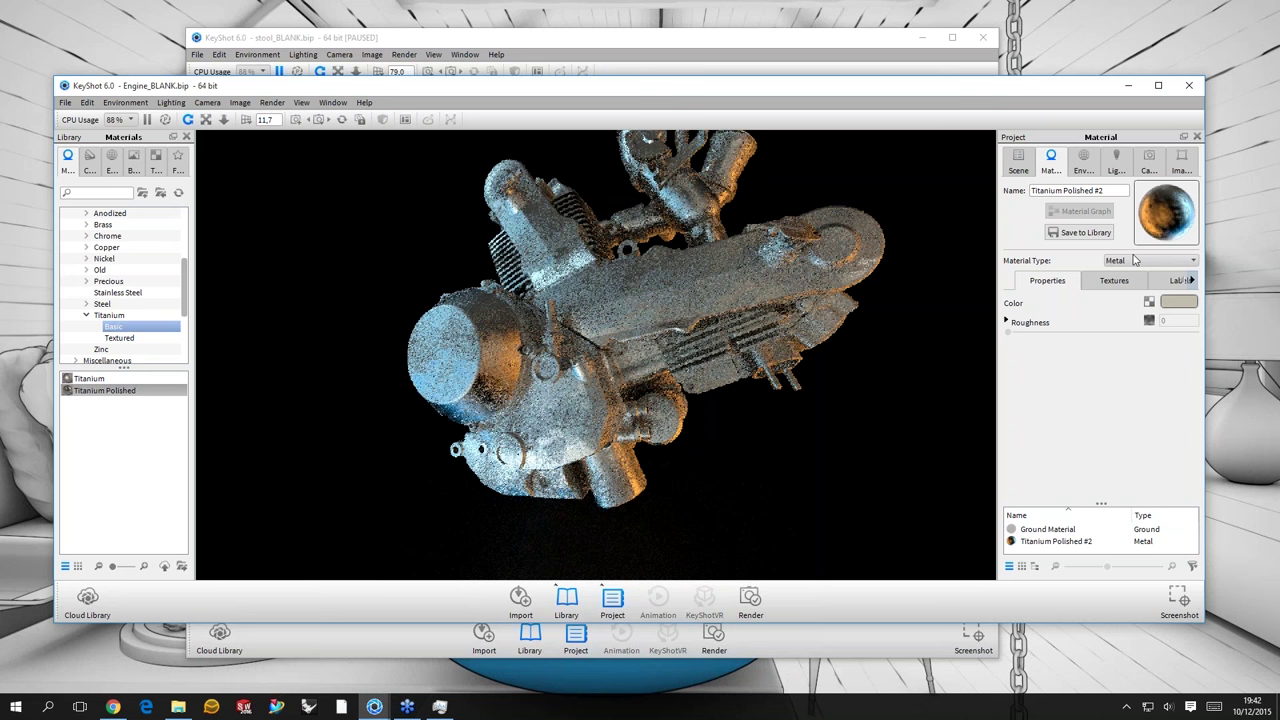
pyautogui.click(1134, 260)
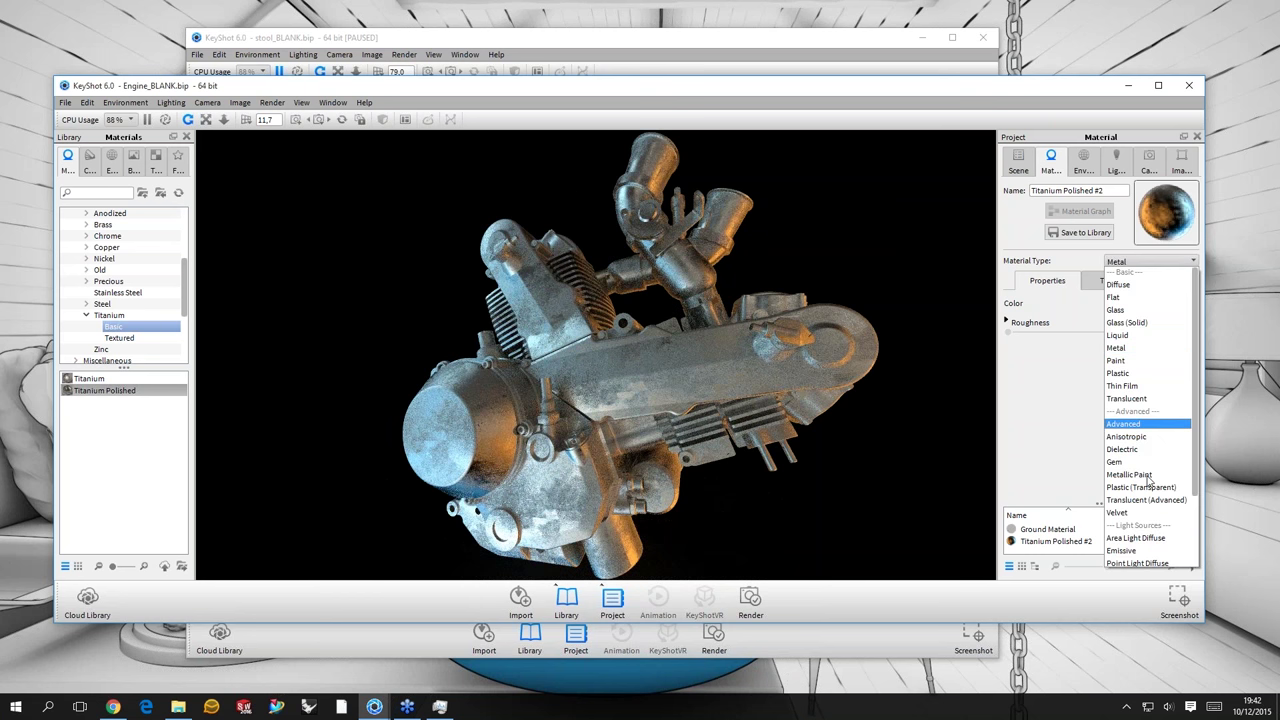
# - Switch the engine's material type to Metallic Paint
pyautogui.press('Return')
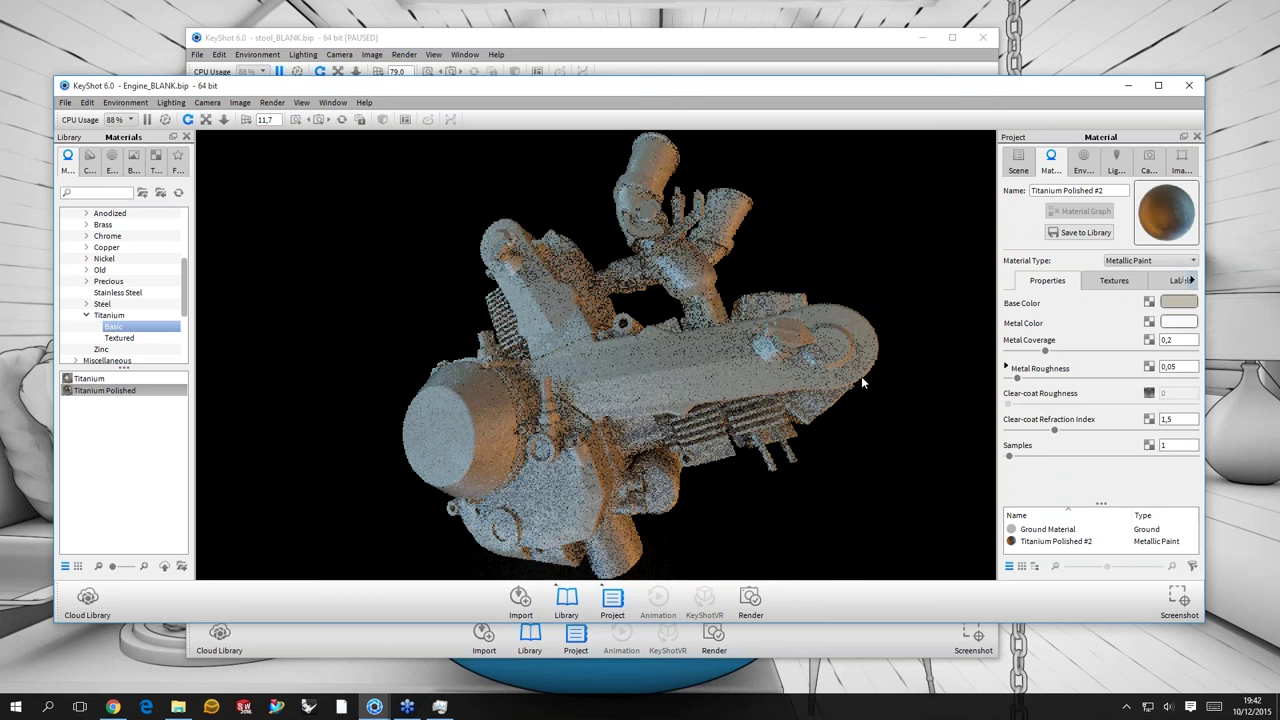
pyautogui.moveTo(861, 376); pyautogui.dragTo(1157, 425)
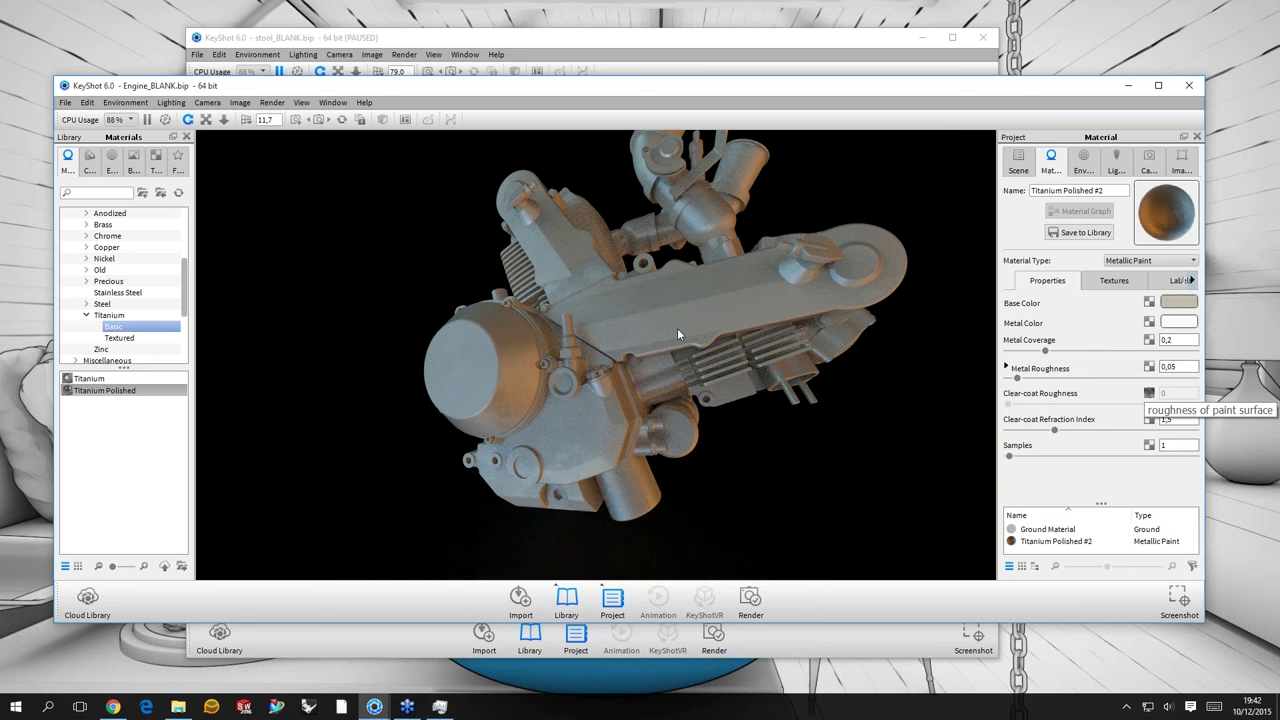
pyautogui.moveTo(677, 328); pyautogui.dragTo(841, 378)
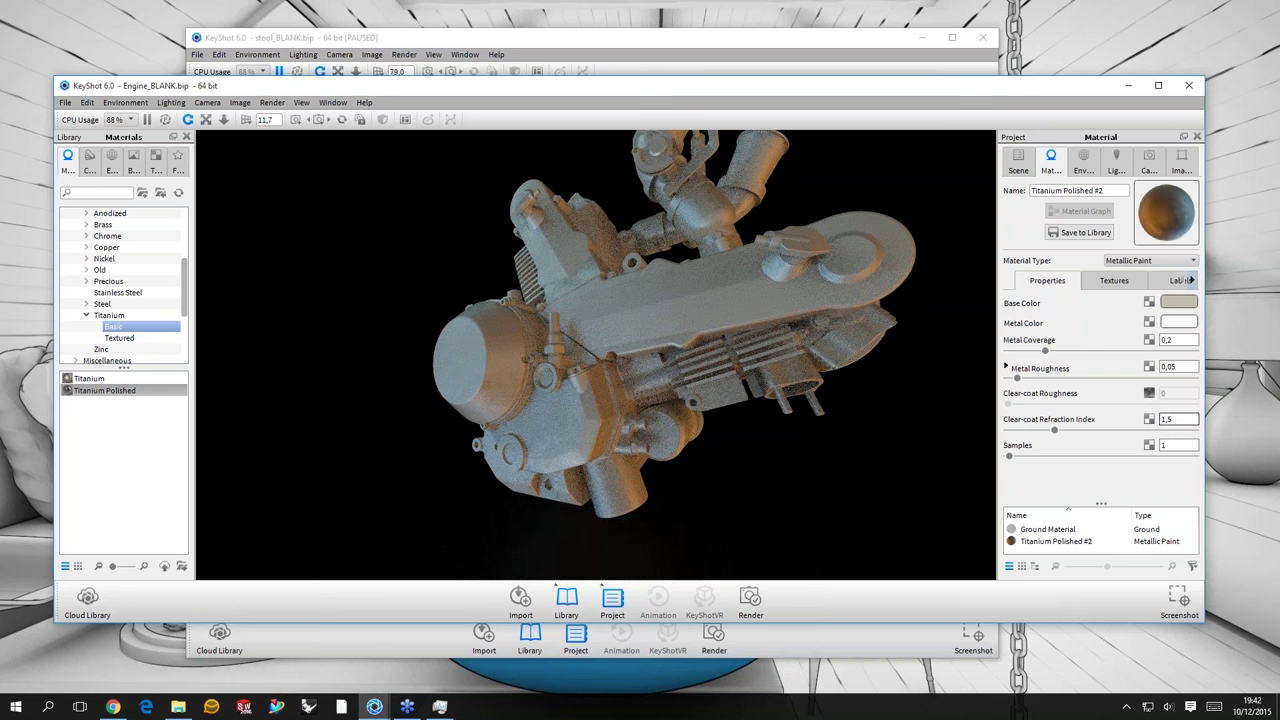
# - Set the clear-coat refraction index to 1,8 and open the base colour picker
pyautogui.press('Return')
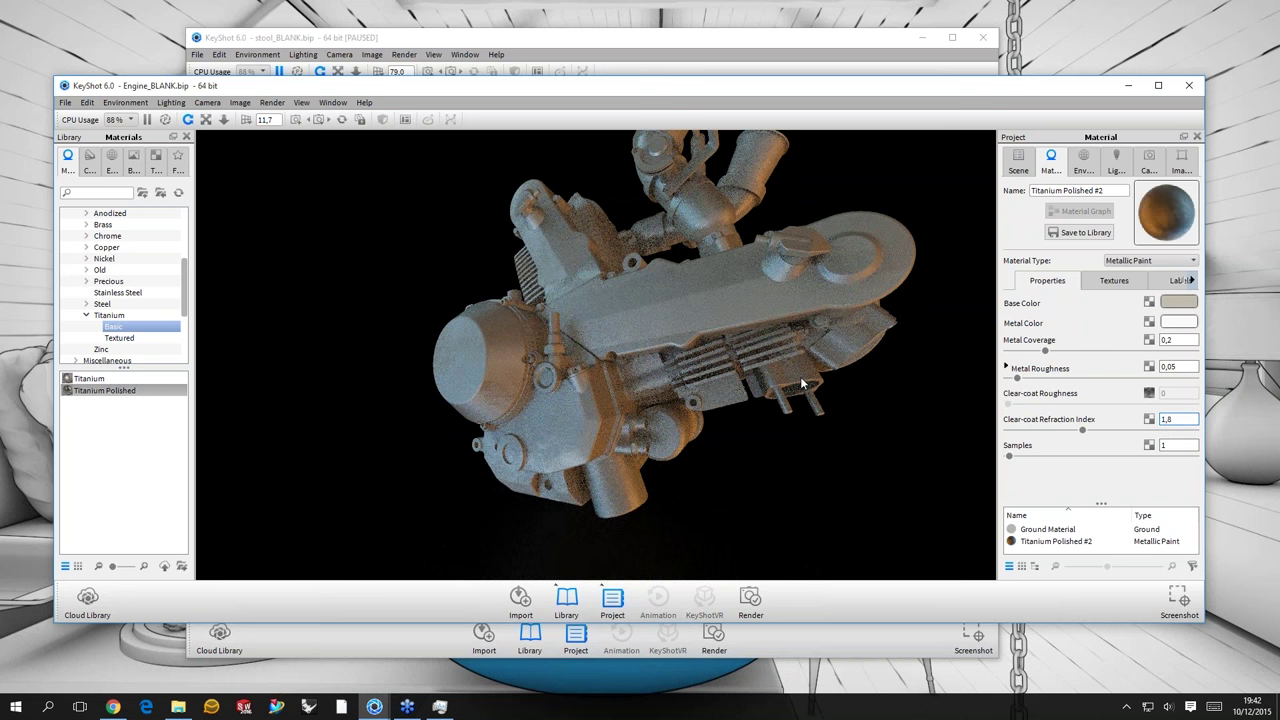
pyautogui.moveTo(801, 382); pyautogui.dragTo(698, 352)
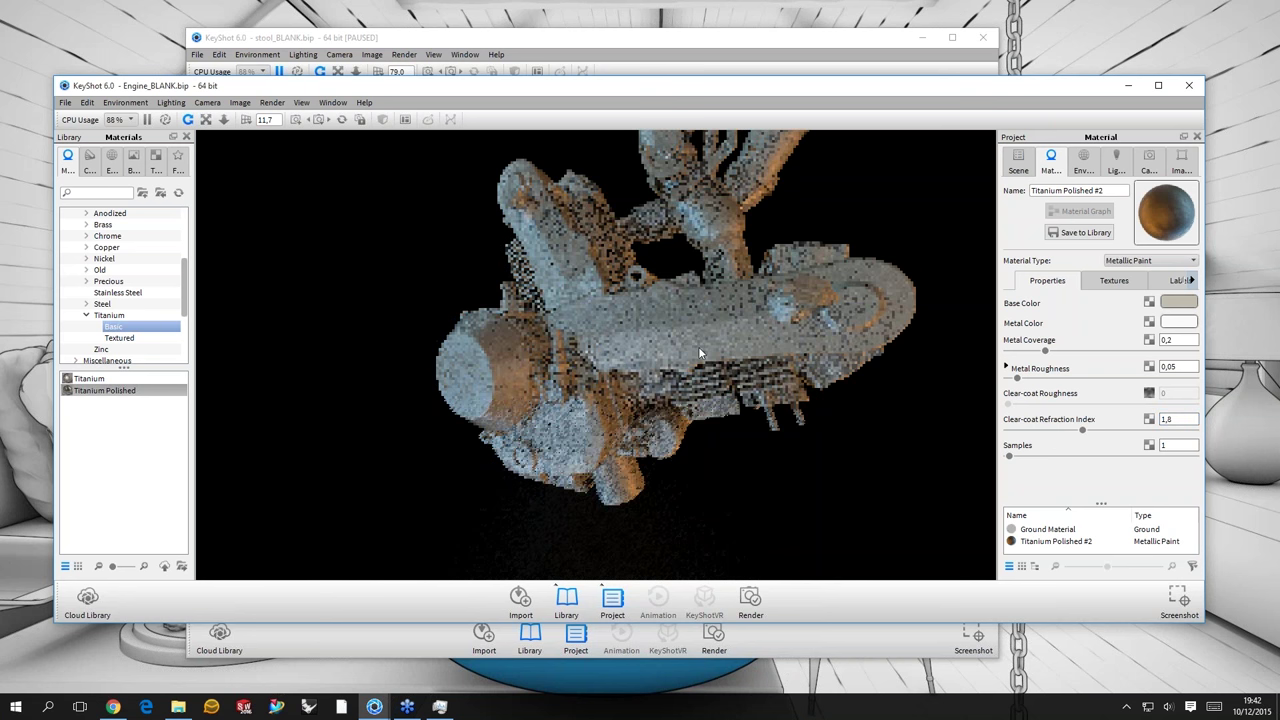
pyautogui.scroll(3, 426, 389)
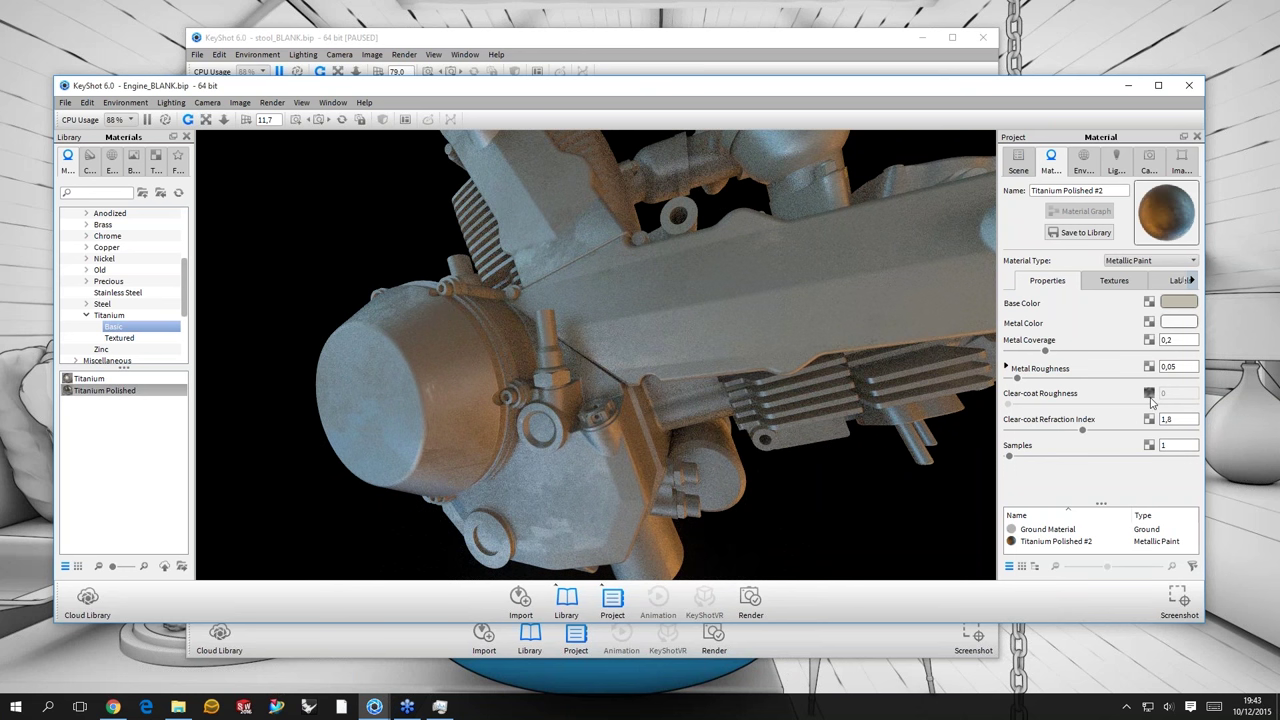
pyautogui.scroll(-5, 484, 375)
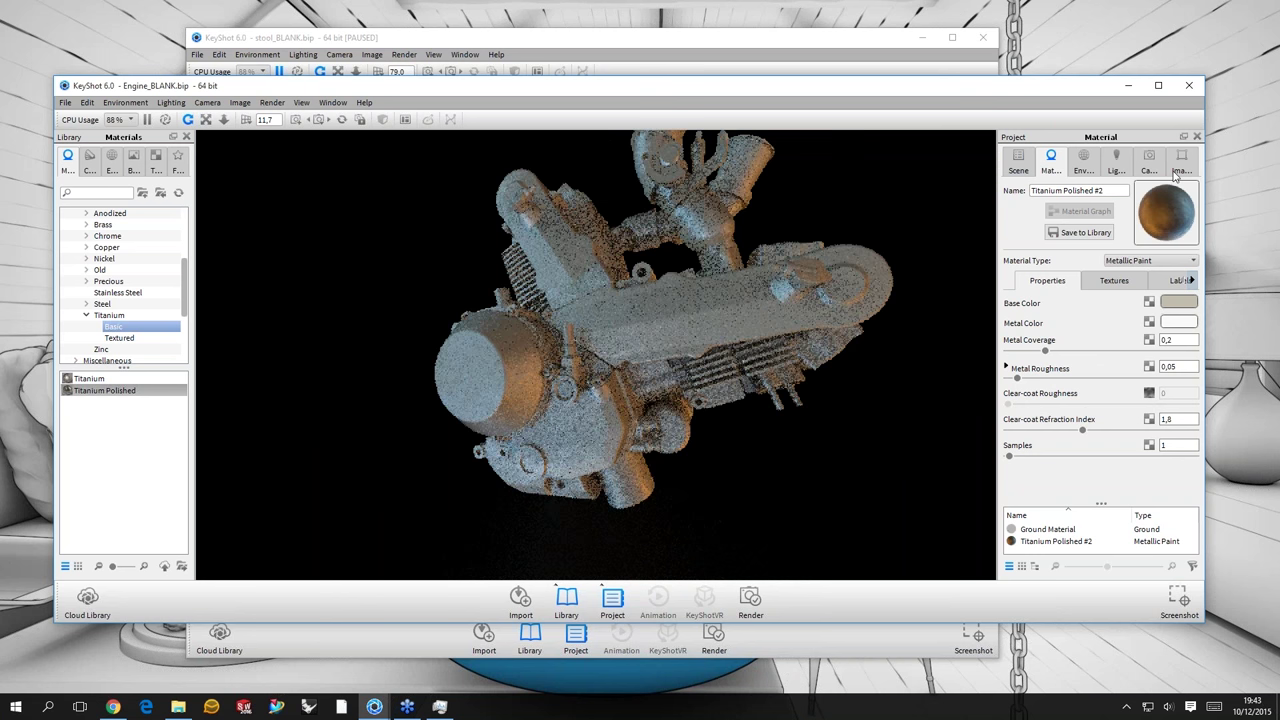
pyautogui.click(1178, 302)
# - Give the metallic paint an olive base colour and a red metal colour
pyautogui.click(1159, 207)
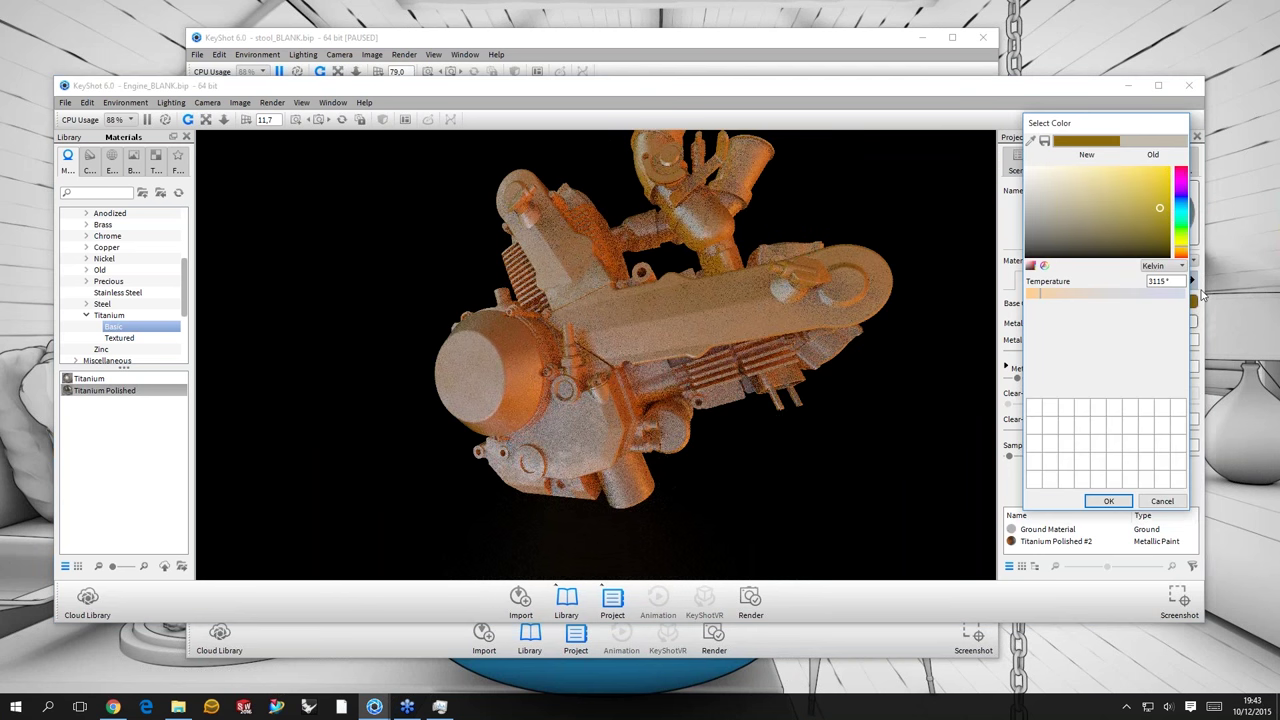
pyautogui.click(1203, 293)
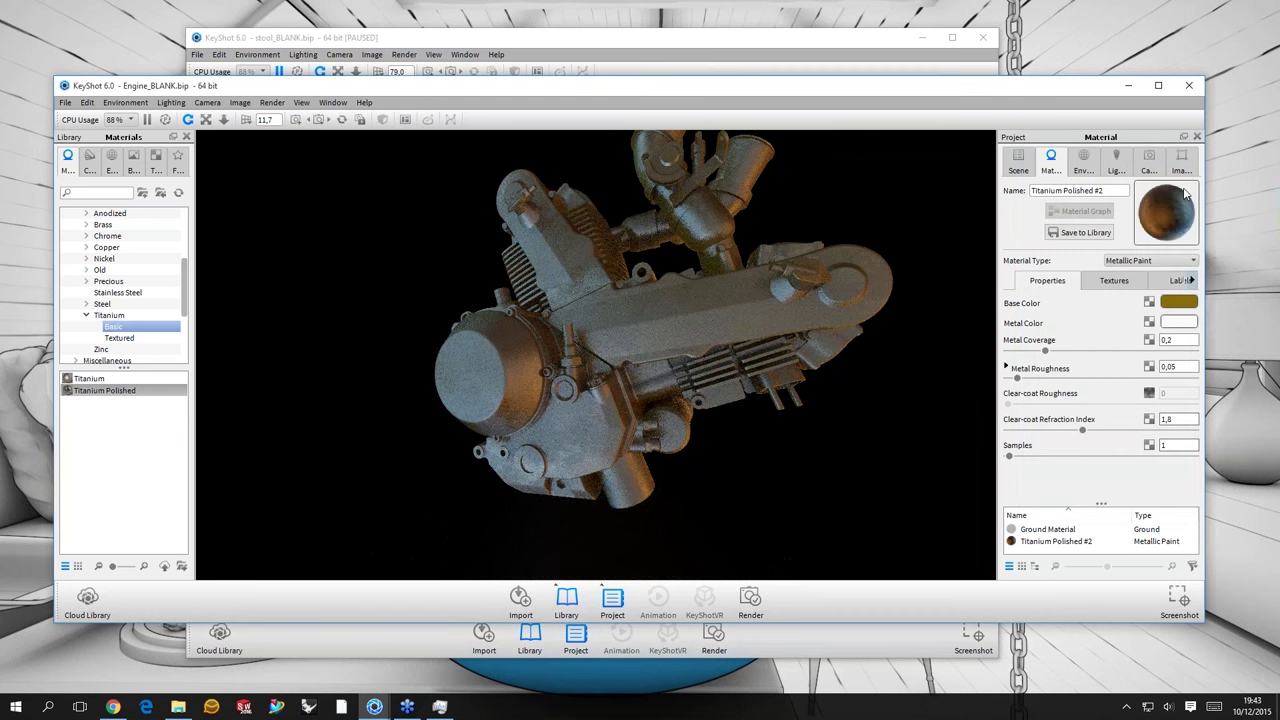
pyautogui.click(1178, 322)
pyautogui.click(1158, 216)
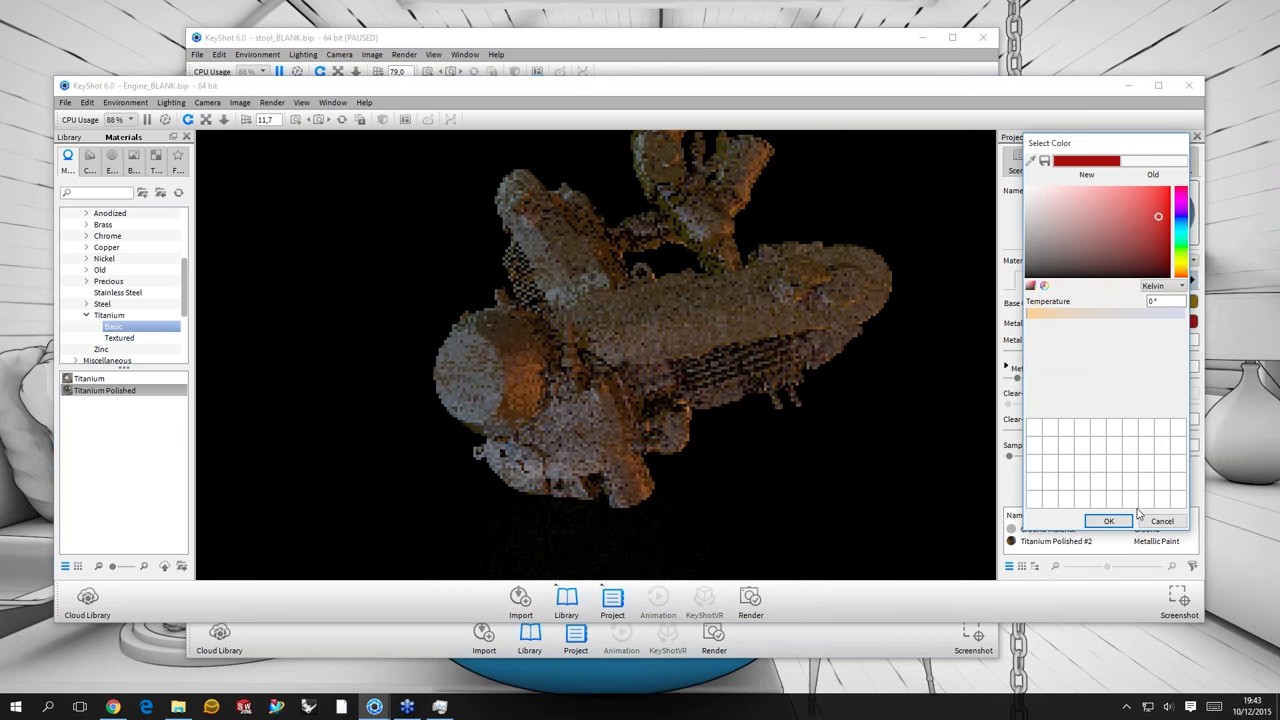
pyautogui.click(856, 290)
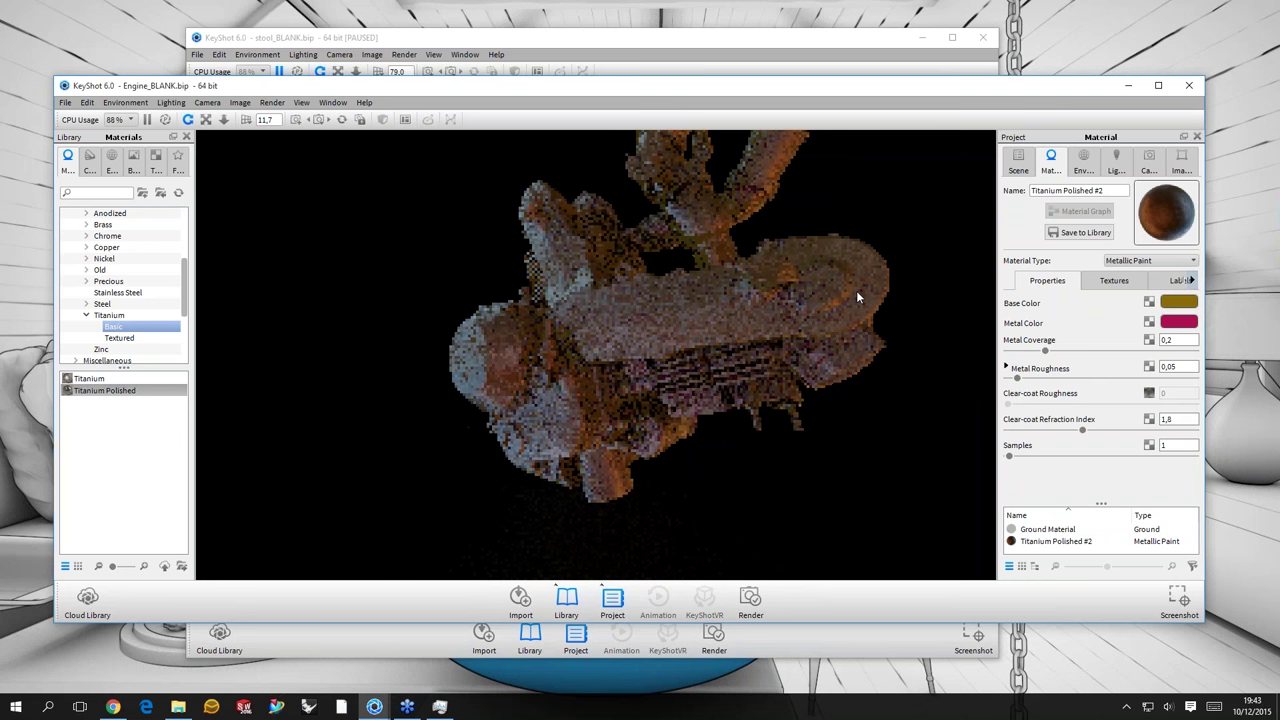
pyautogui.moveTo(856, 296); pyautogui.dragTo(1138, 265)
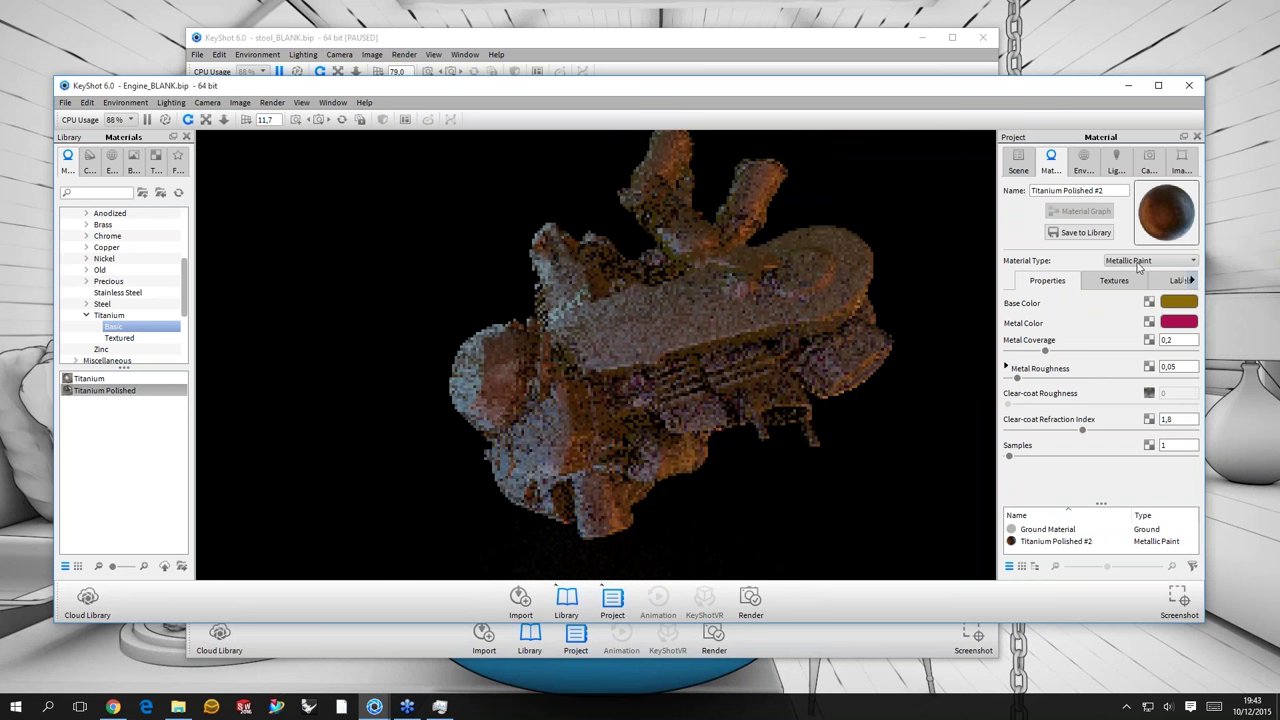
pyautogui.moveTo(767, 360); pyautogui.dragTo(768, 296)
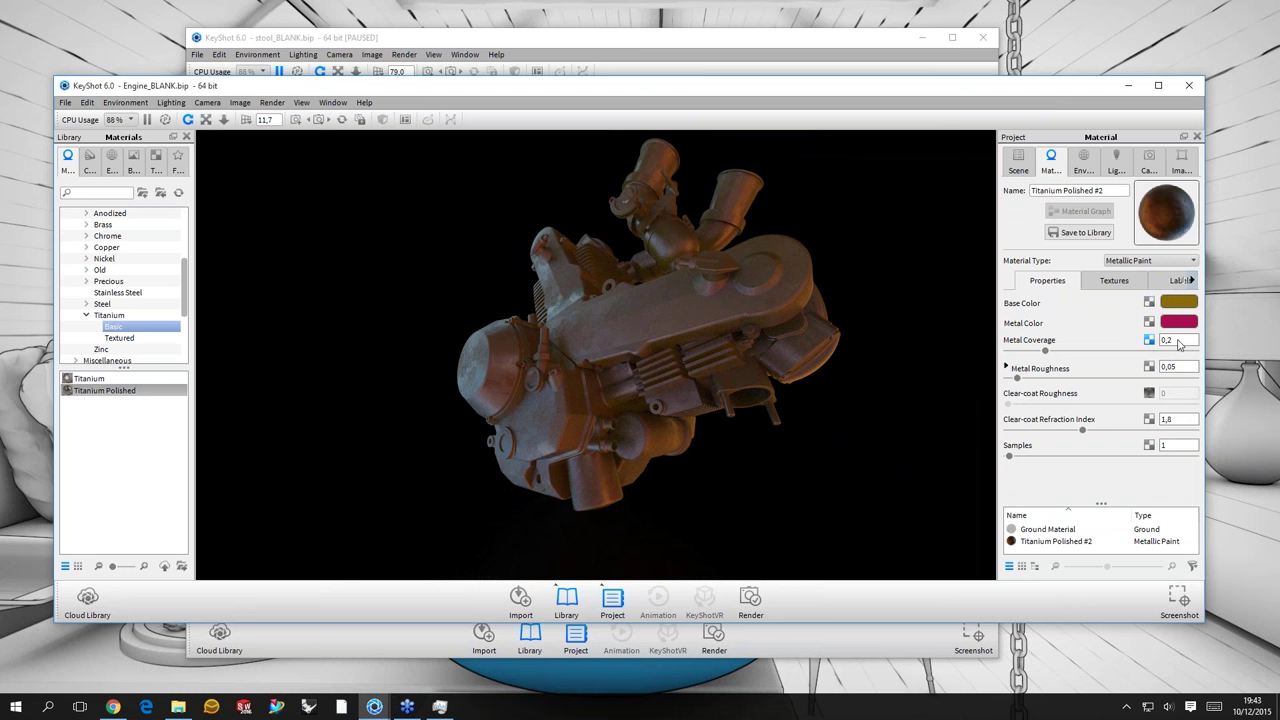
# - Set the metal coverage to 1
pyautogui.click(1180, 343)
pyautogui.press('BackSpace')
pyautogui.press('BackSpace')
pyautogui.press('Return')
pyautogui.write('1')
pyautogui.press('Return')
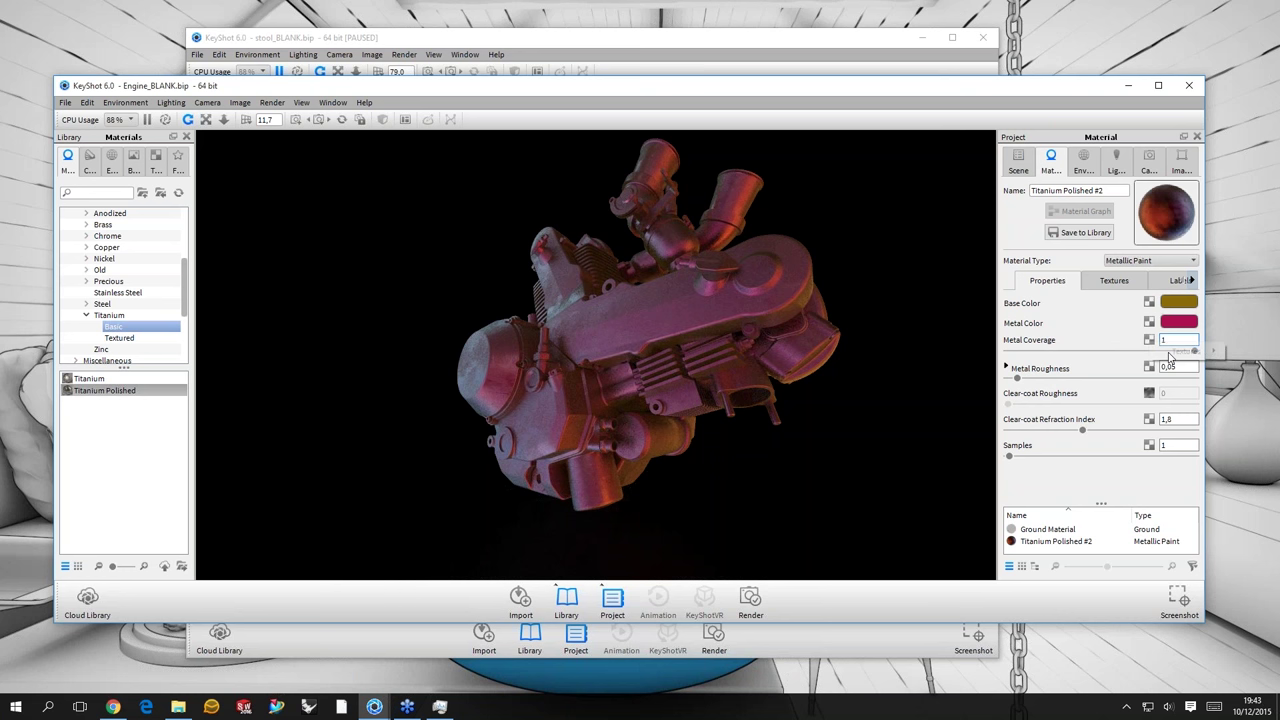
# - Drive metal coverage with a Noise (Fractal) texture and lower its fall-off
pyautogui.moveTo(1180, 351)
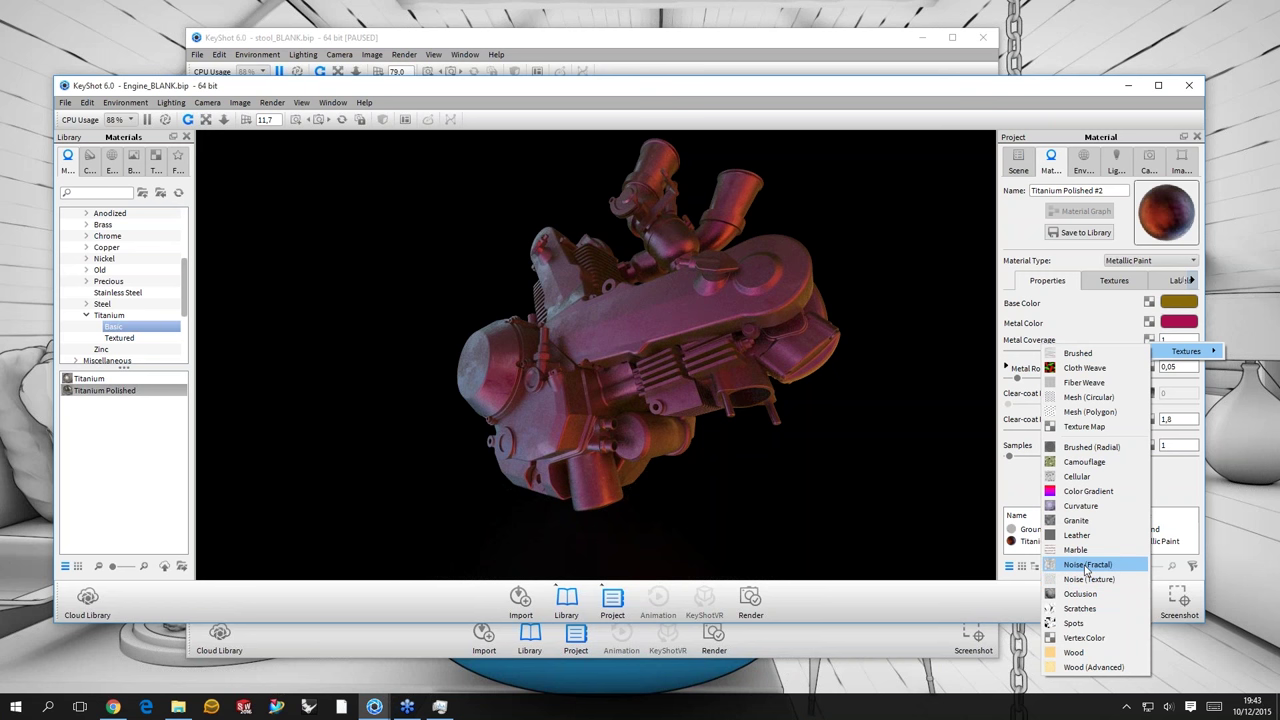
pyautogui.click(1086, 566)
pyautogui.click(1178, 346)
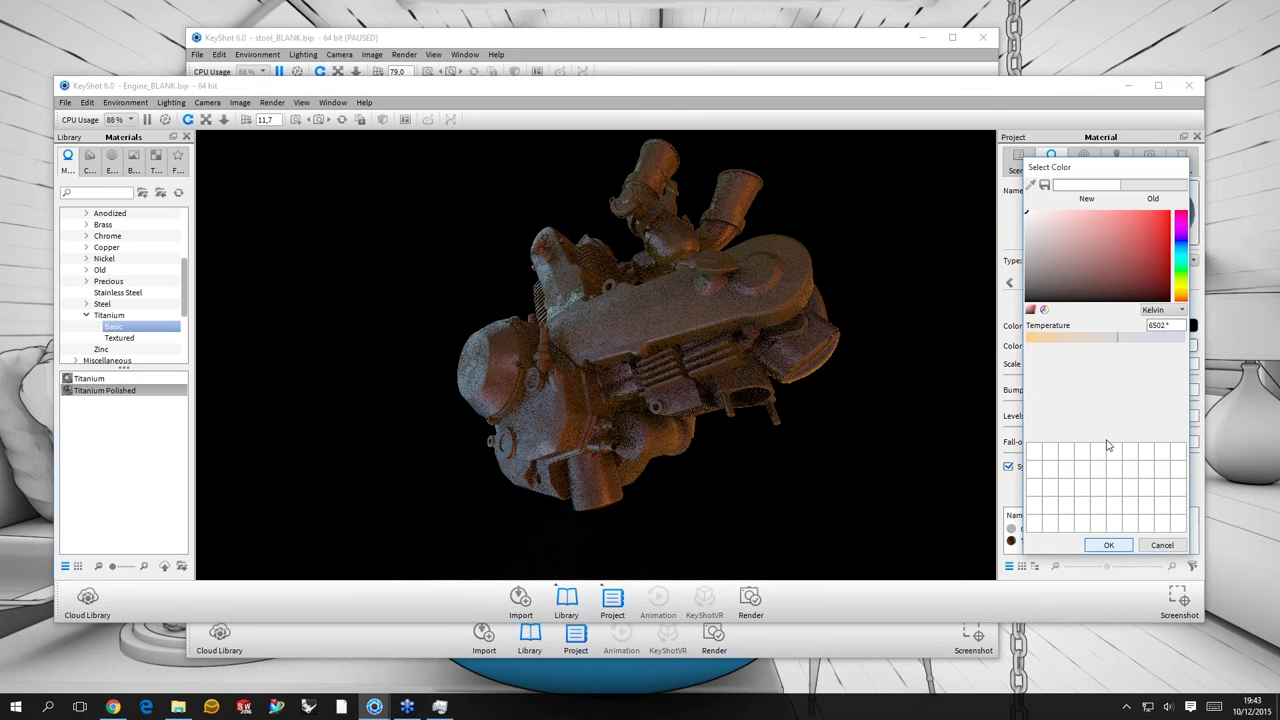
pyautogui.press('Return')
pyautogui.moveTo(1119, 452); pyautogui.dragTo(1081, 452)
# - Try noise scales of 10, 0,1, 20, 50 and 100, settling on 250
pyautogui.press('Tab')
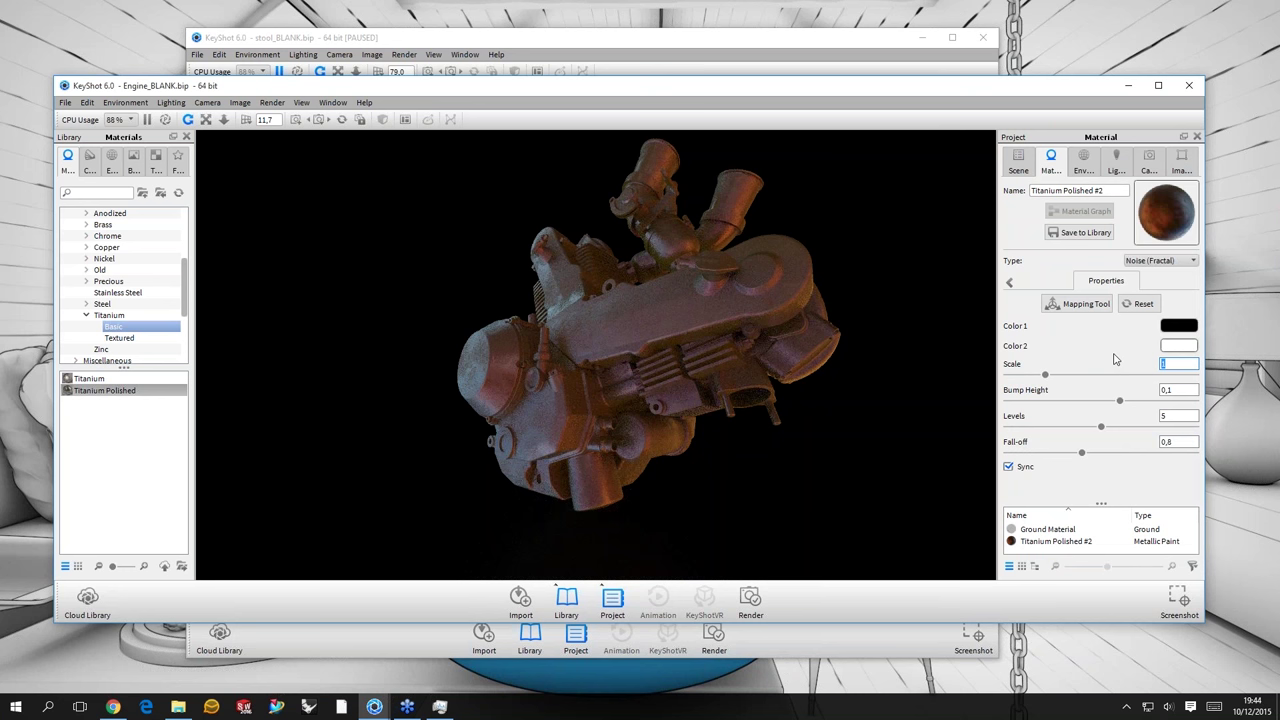
pyautogui.write('10')
pyautogui.press('Return')
pyautogui.write('0,1')
pyautogui.press('Return')
pyautogui.write('20')
pyautogui.press('Return')
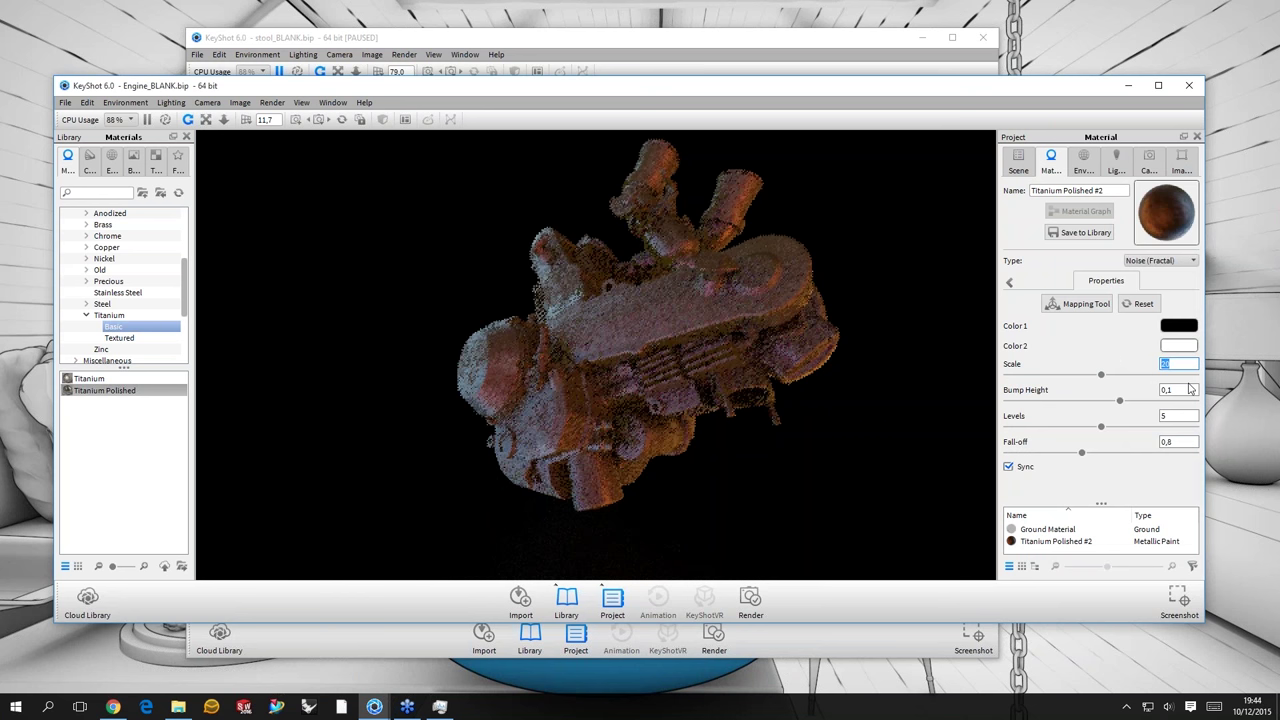
pyautogui.write('50')
pyautogui.press('Return')
pyautogui.write('1')
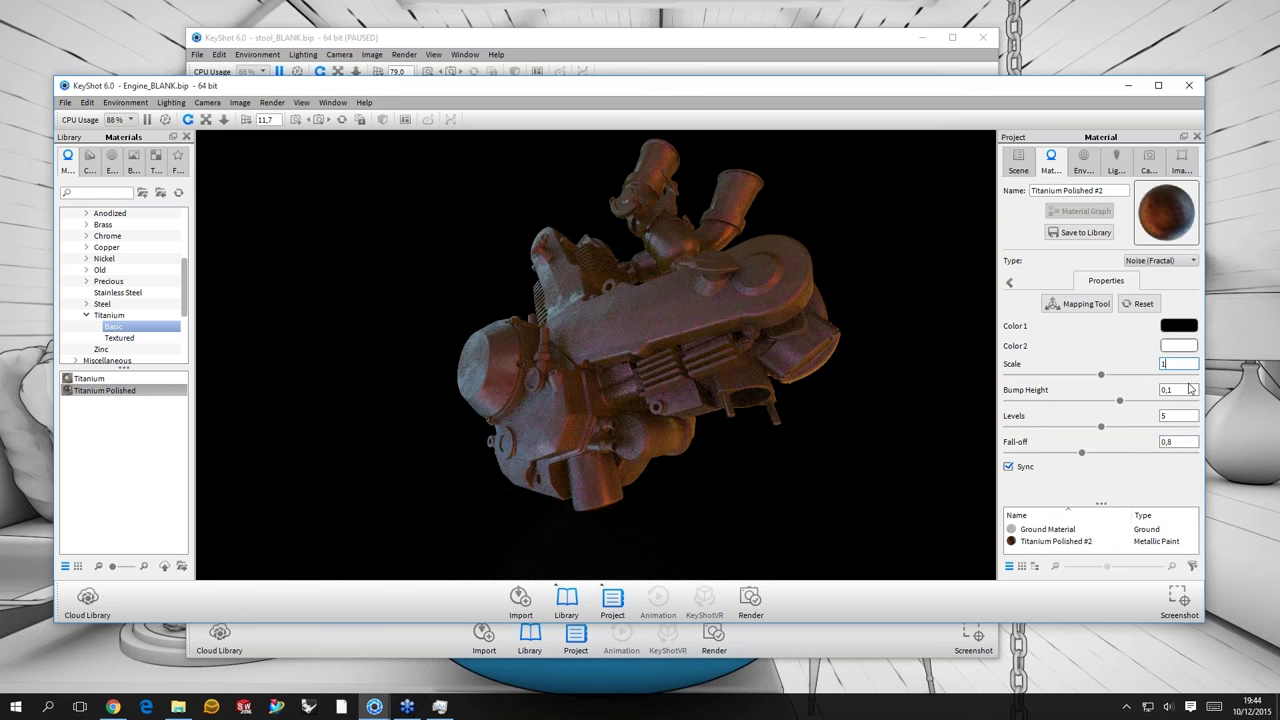
pyautogui.write('00')
pyautogui.press('Return')
pyautogui.write('250')
pyautogui.press('Return')
pyautogui.click(774, 266)
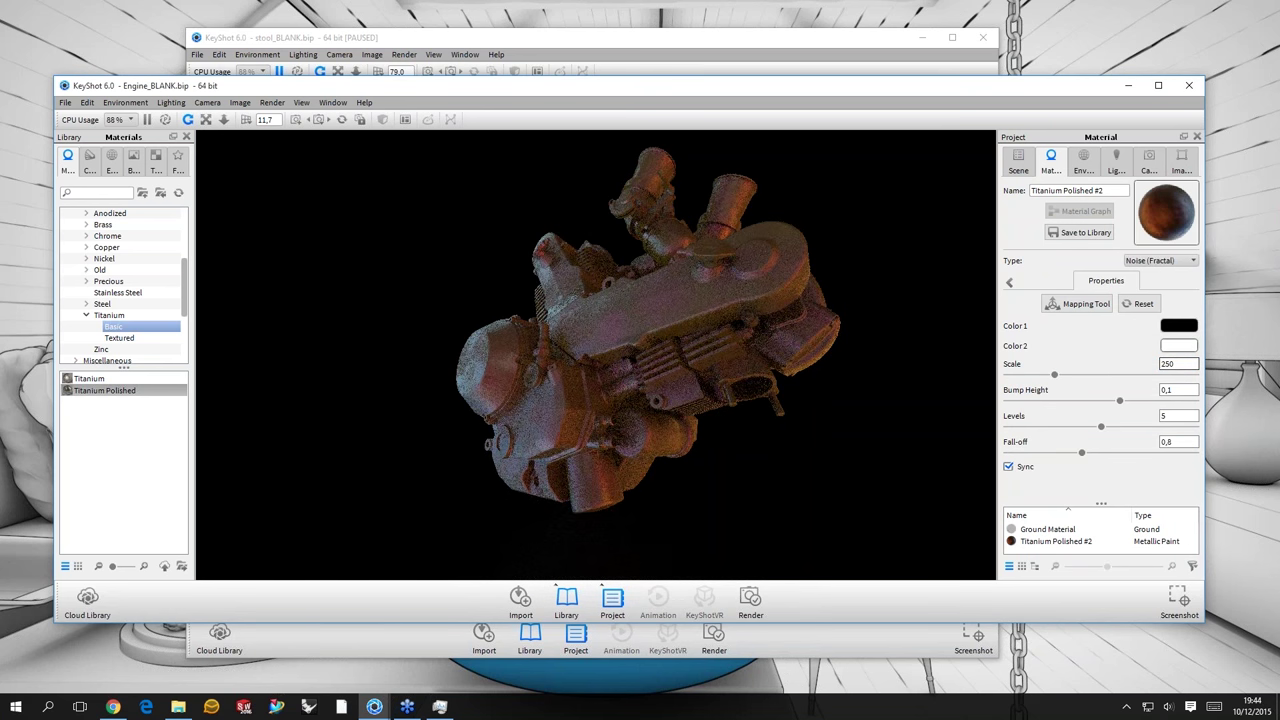
# - Switch between the metallic paint settings and the Noise (Fractal) texture settings
pyautogui.click(1009, 282)
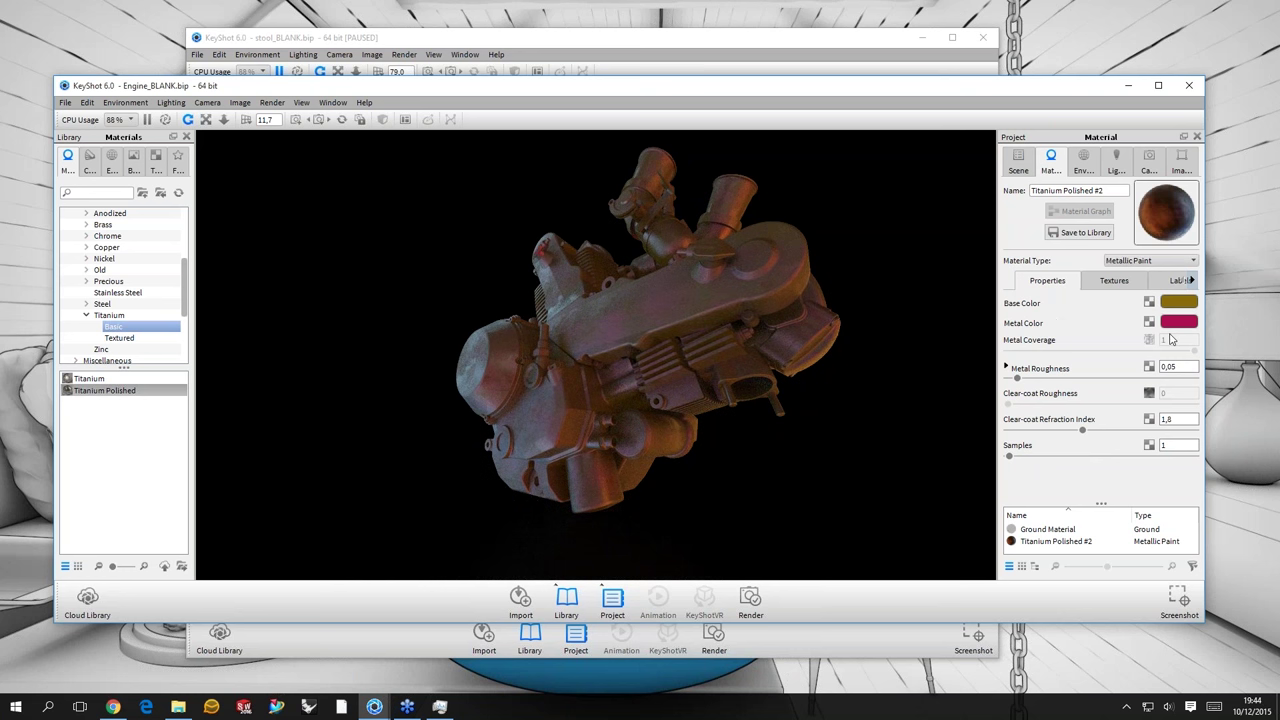
pyautogui.click(1112, 281)
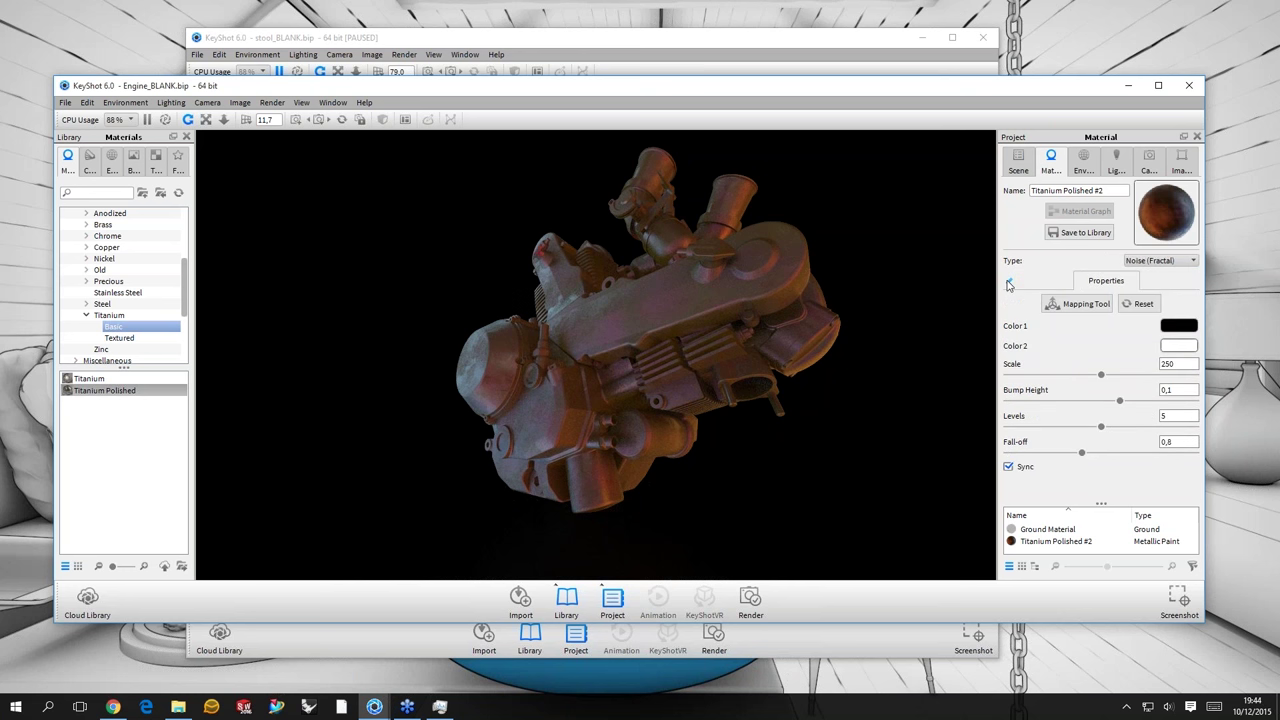
pyautogui.click(1009, 283)
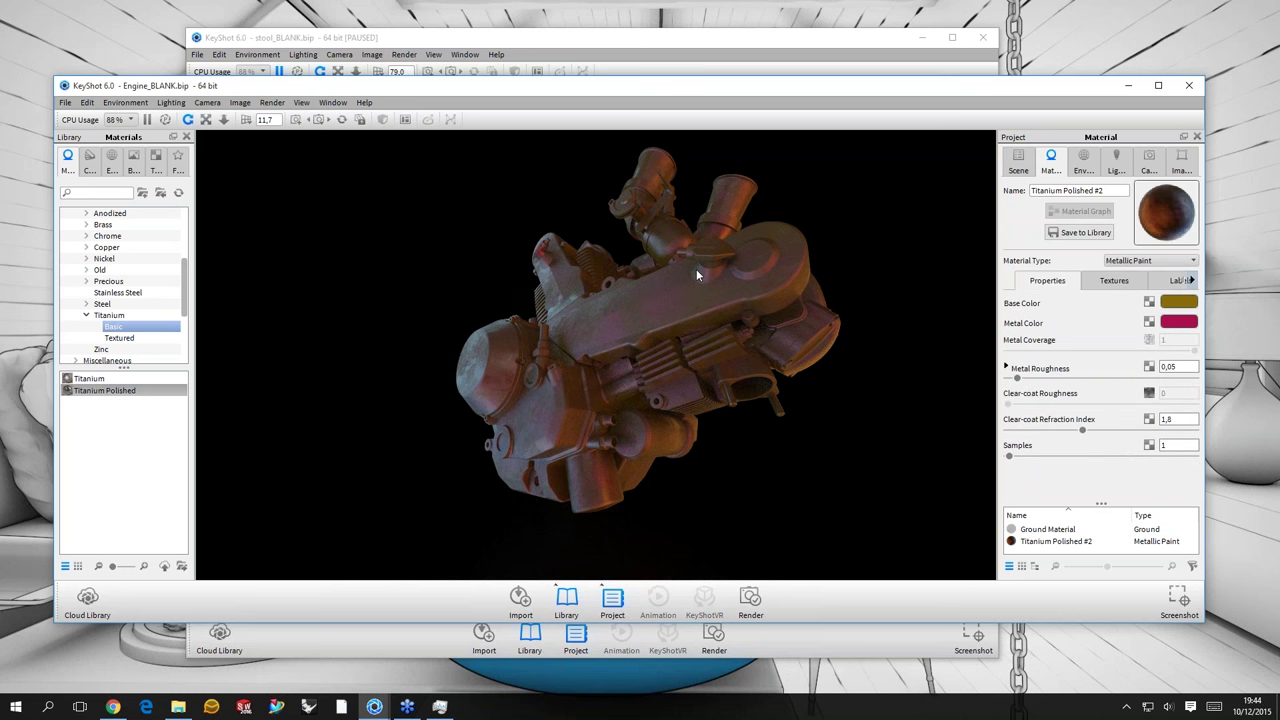
# - Orbit the engine to inspect the speckled finish from several angles
pyautogui.moveTo(729, 340); pyautogui.dragTo(393, 708)
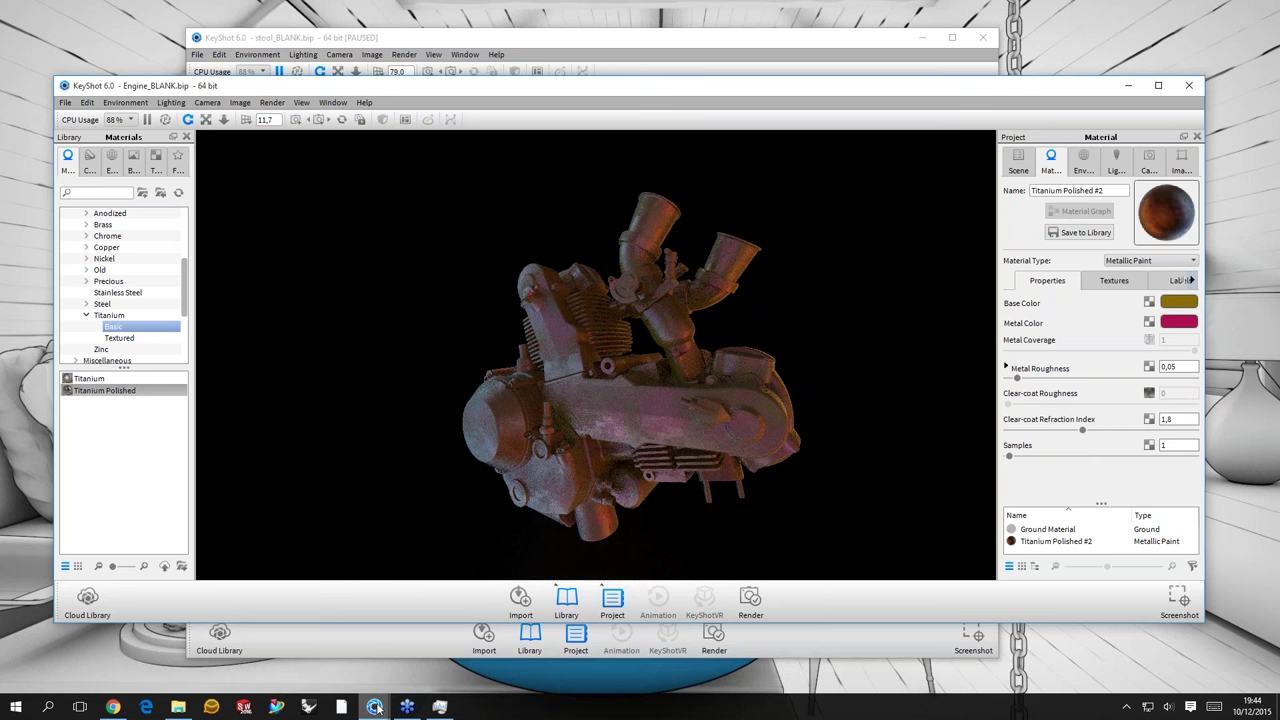
pyautogui.click(376, 708)
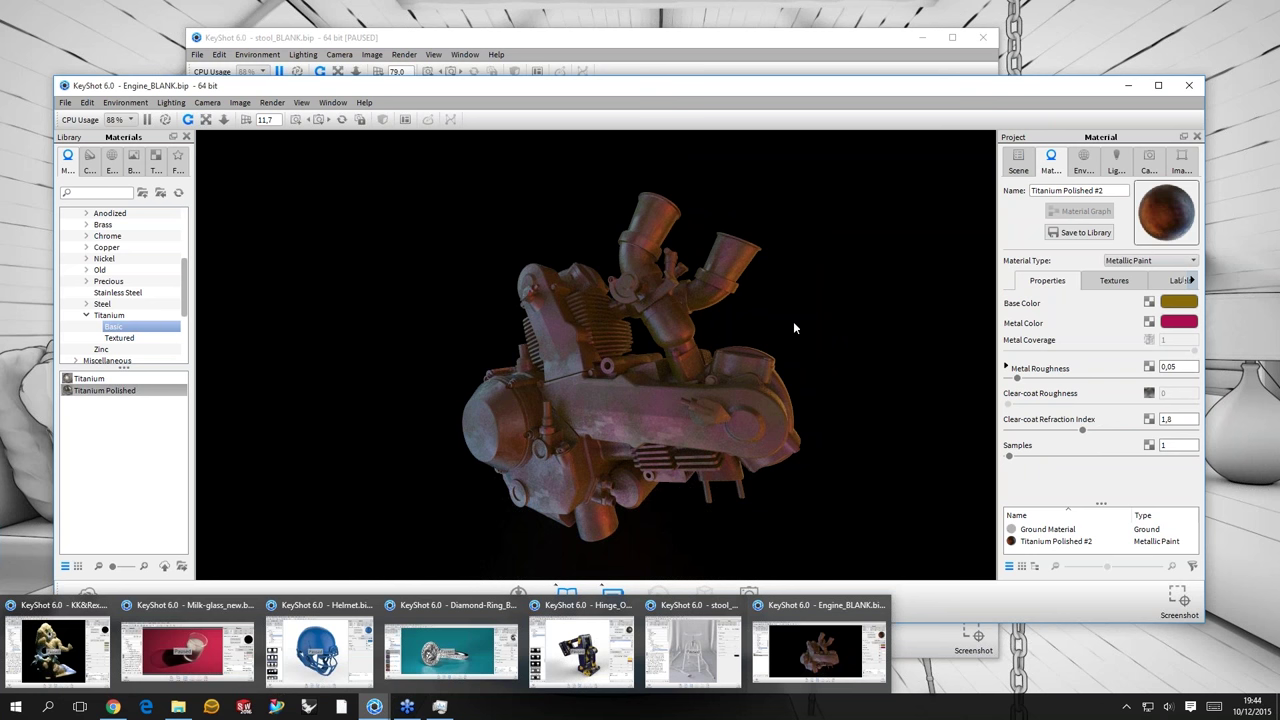
pyautogui.moveTo(773, 290); pyautogui.dragTo(779, 262)
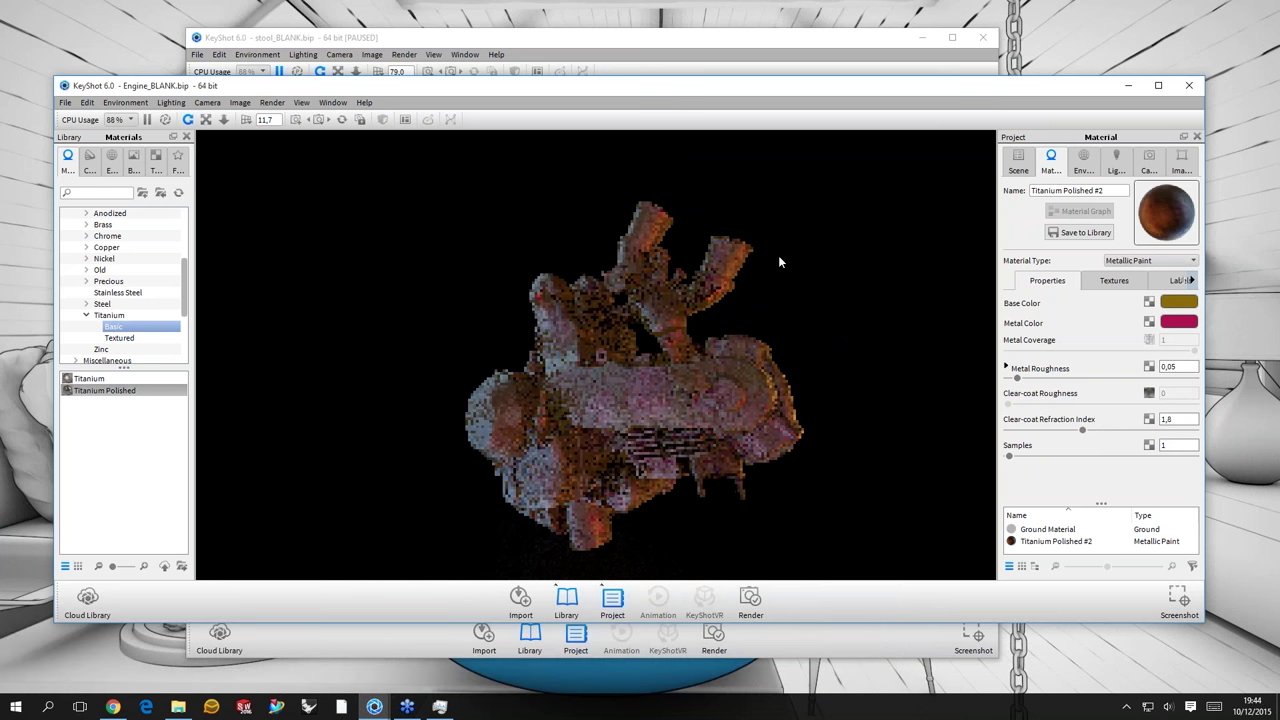
pyautogui.moveTo(827, 390); pyautogui.dragTo(803, 273)
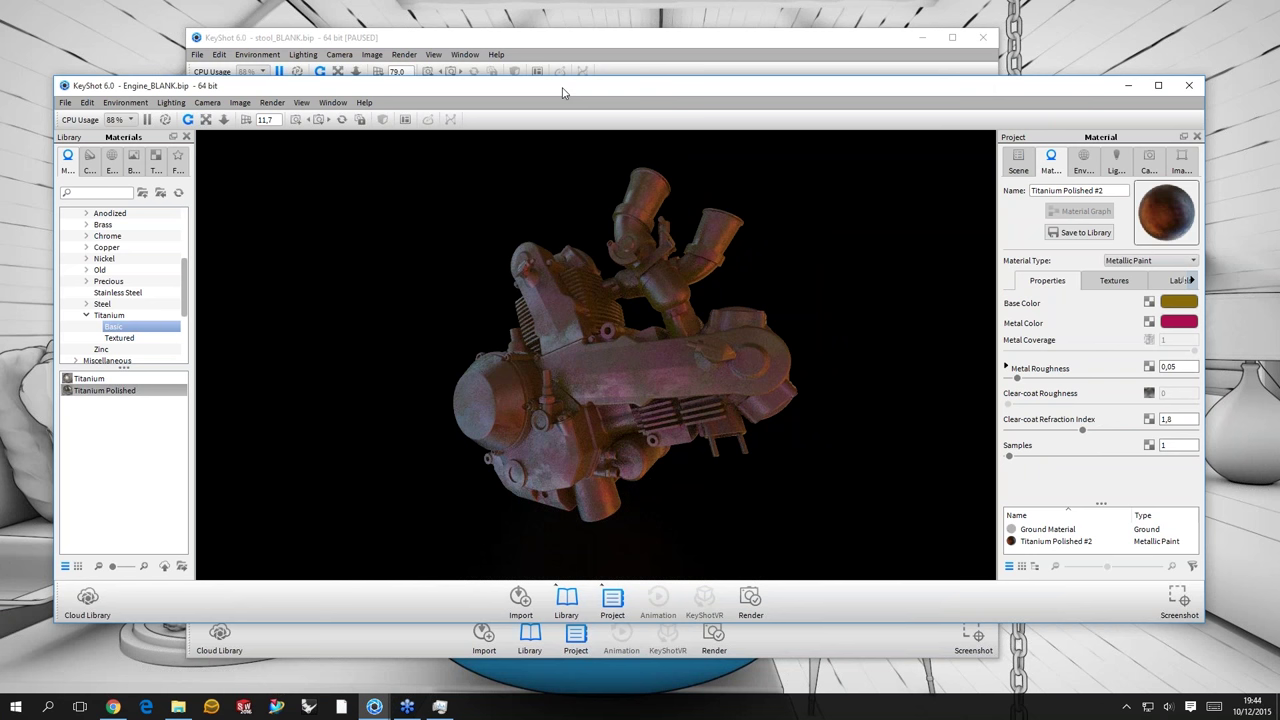
# - Nudge the engine window into place and pause the real-time render
pyautogui.moveTo(563, 93); pyautogui.dragTo(561, 93)
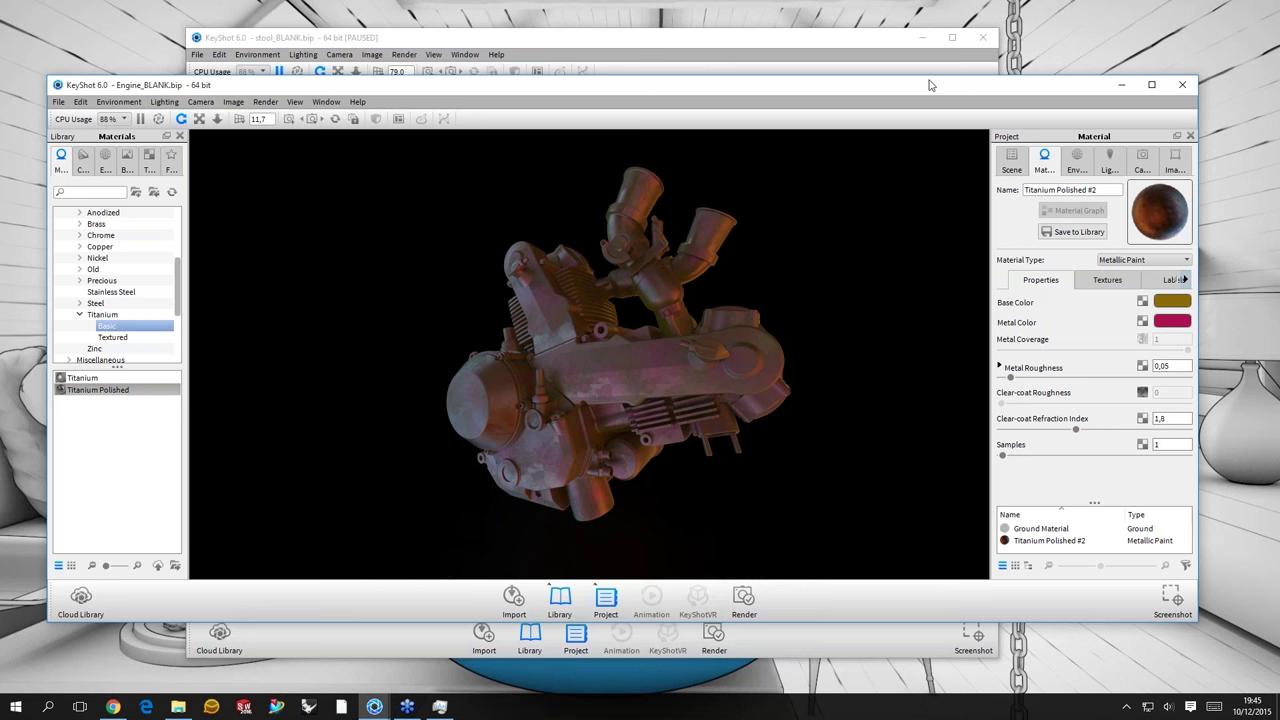
pyautogui.moveTo(929, 85); pyautogui.dragTo(922, 87)
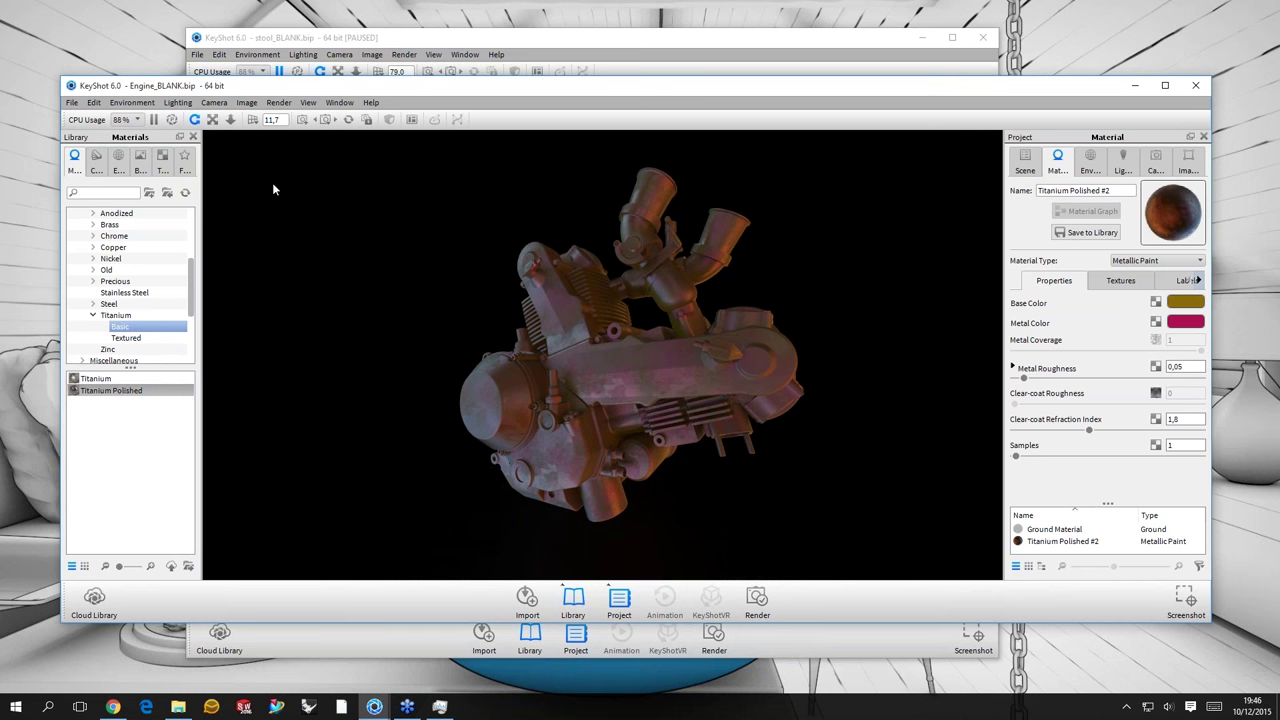
pyautogui.hotkey('shift', 'p')
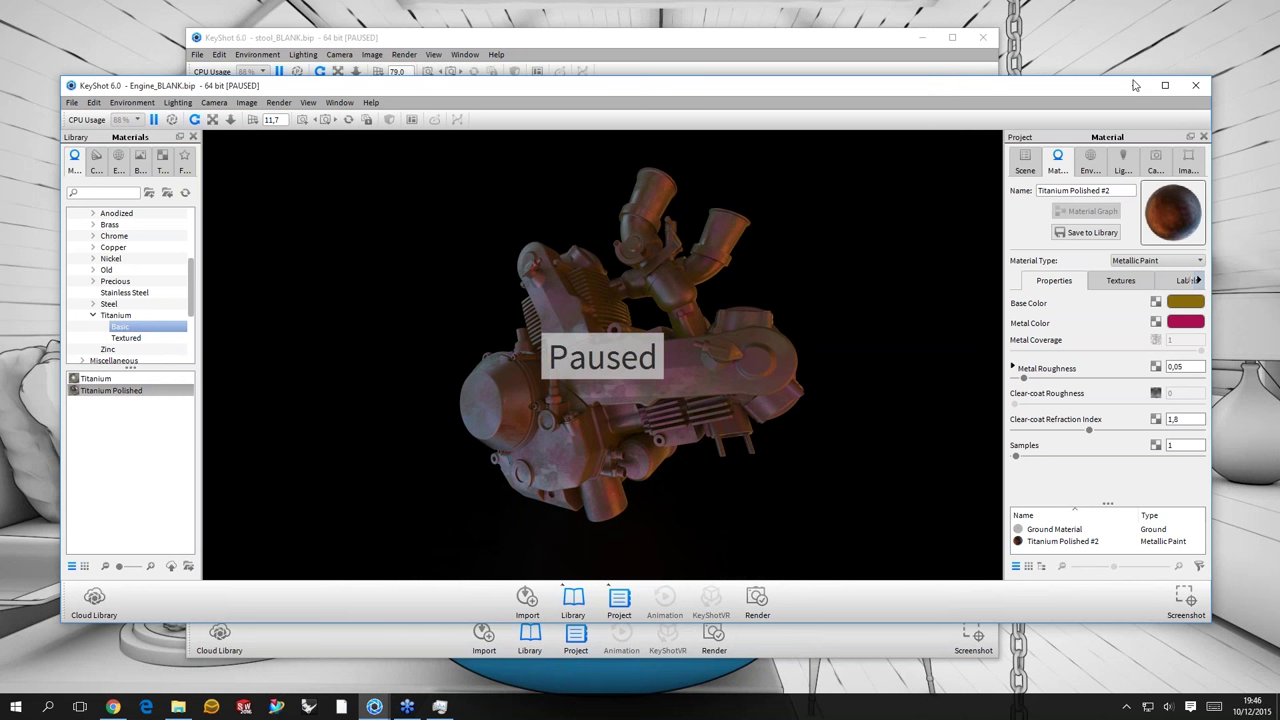
# - Bring the Helmet.bip scene window to the front and resume real-time rendering
pyautogui.click(688, 41)
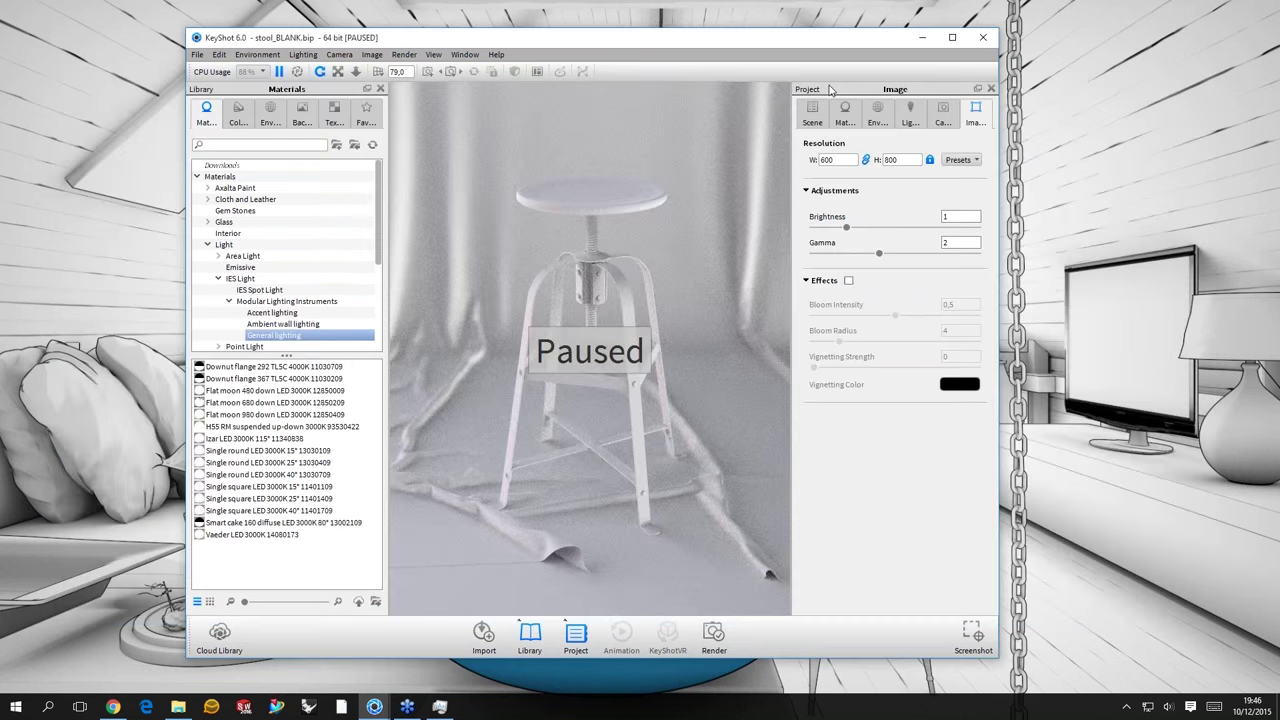
pyautogui.click(178, 707)
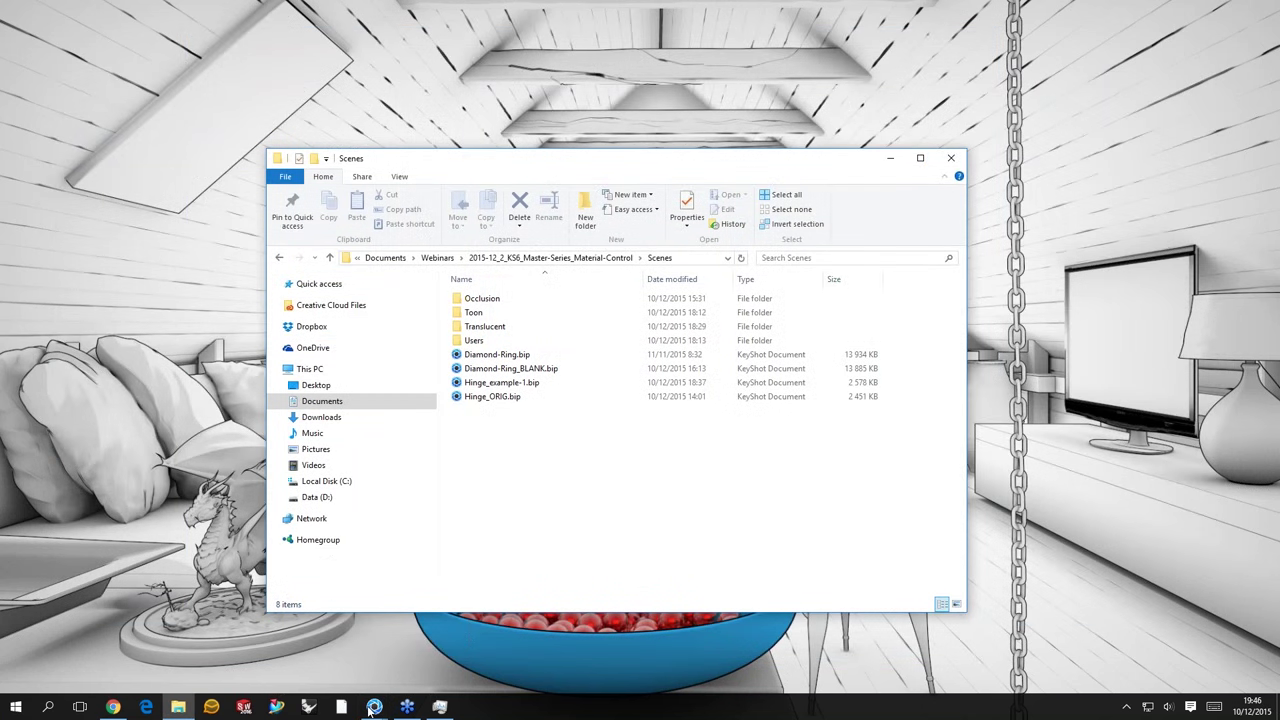
pyautogui.click(372, 707)
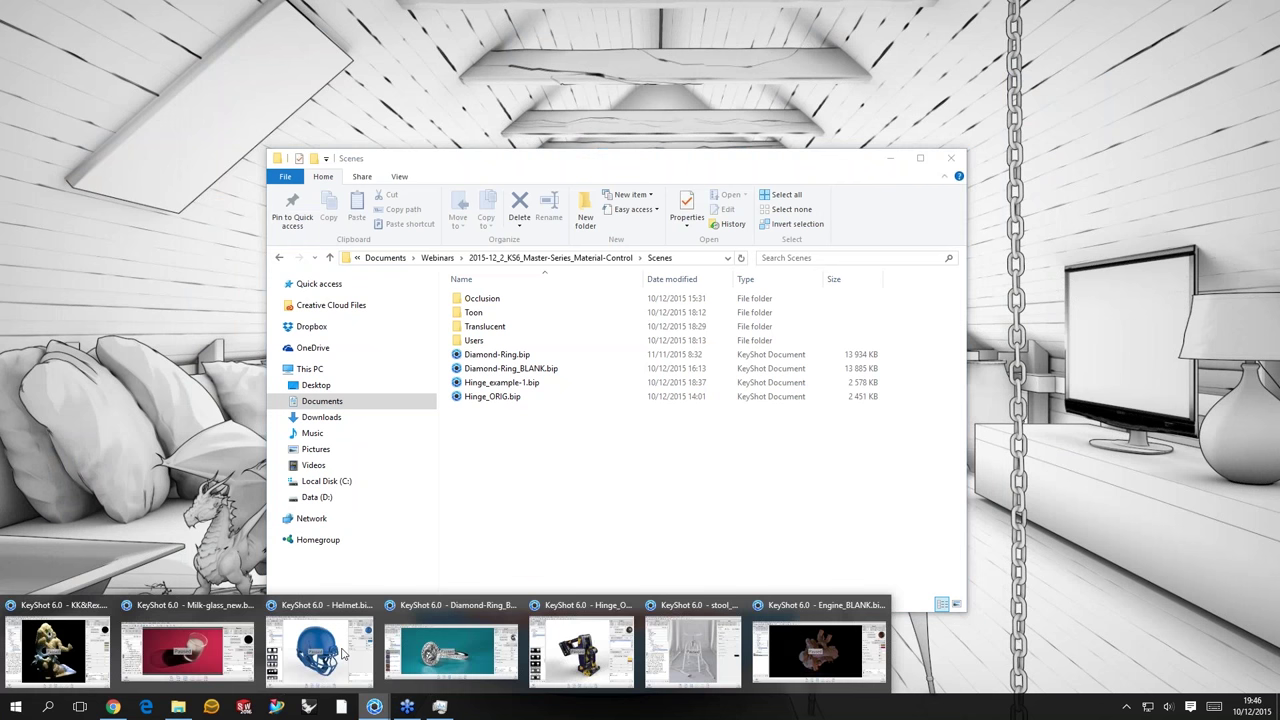
pyautogui.moveTo(343, 655)
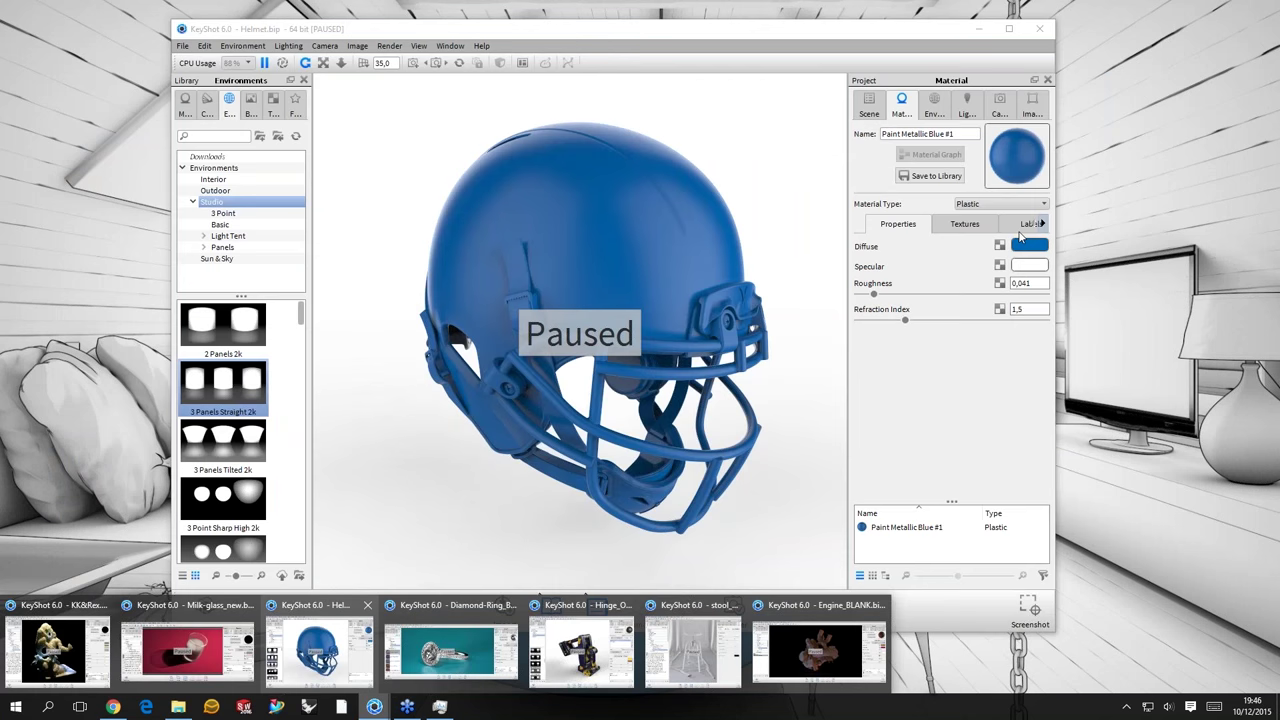
pyautogui.click(343, 655)
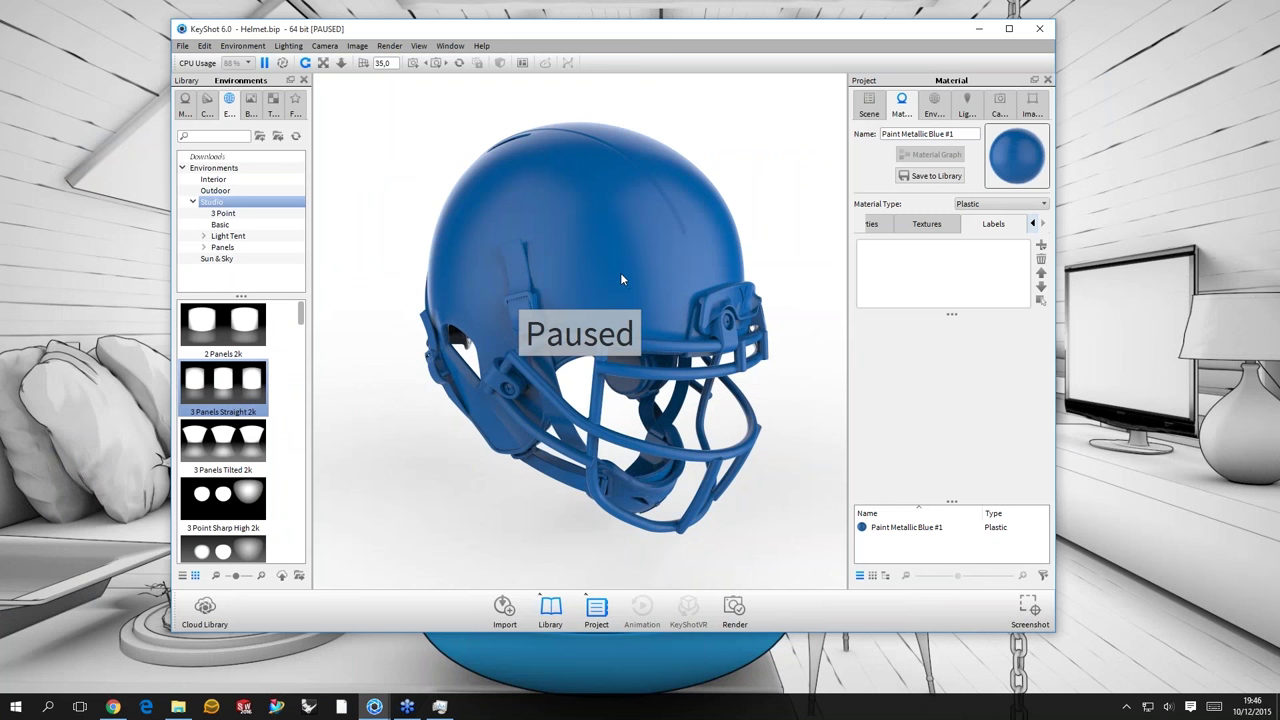
pyautogui.hotkey('shift', 'p')
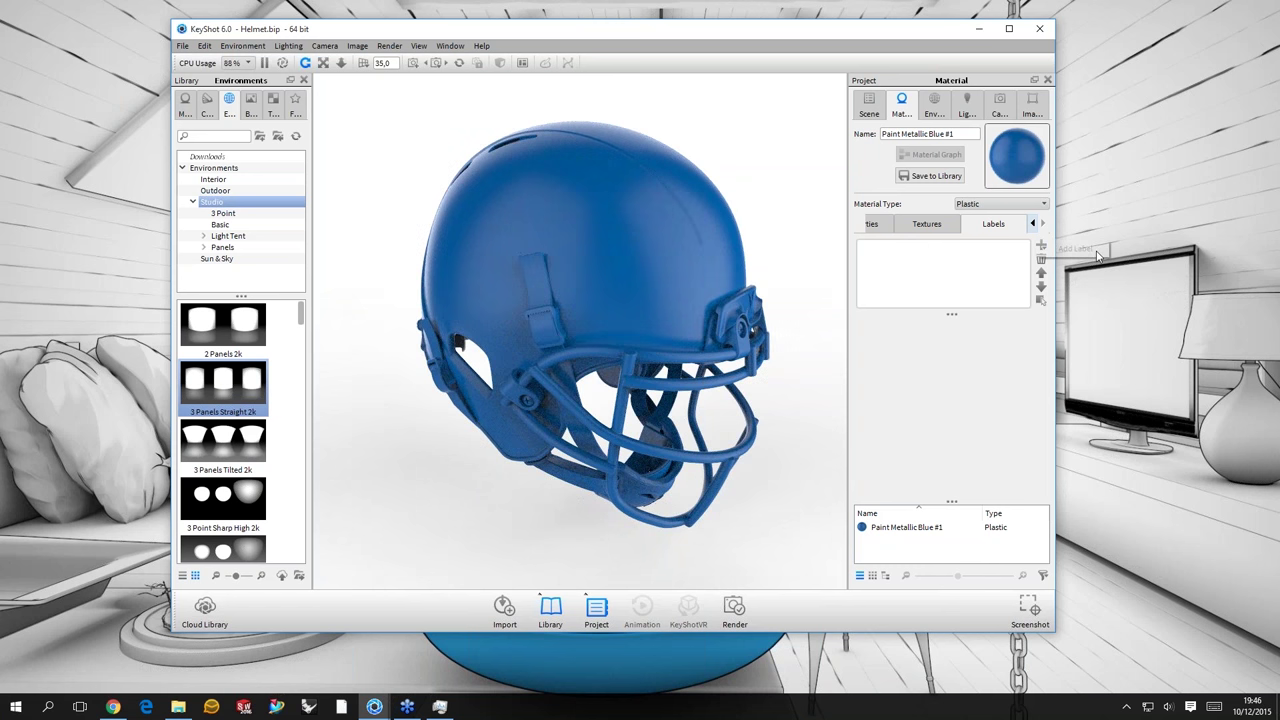
# - Add KeyShot 6 Icon.png as a label and place it on the helmet
pyautogui.click(1041, 245)
pyautogui.click(352, 166)
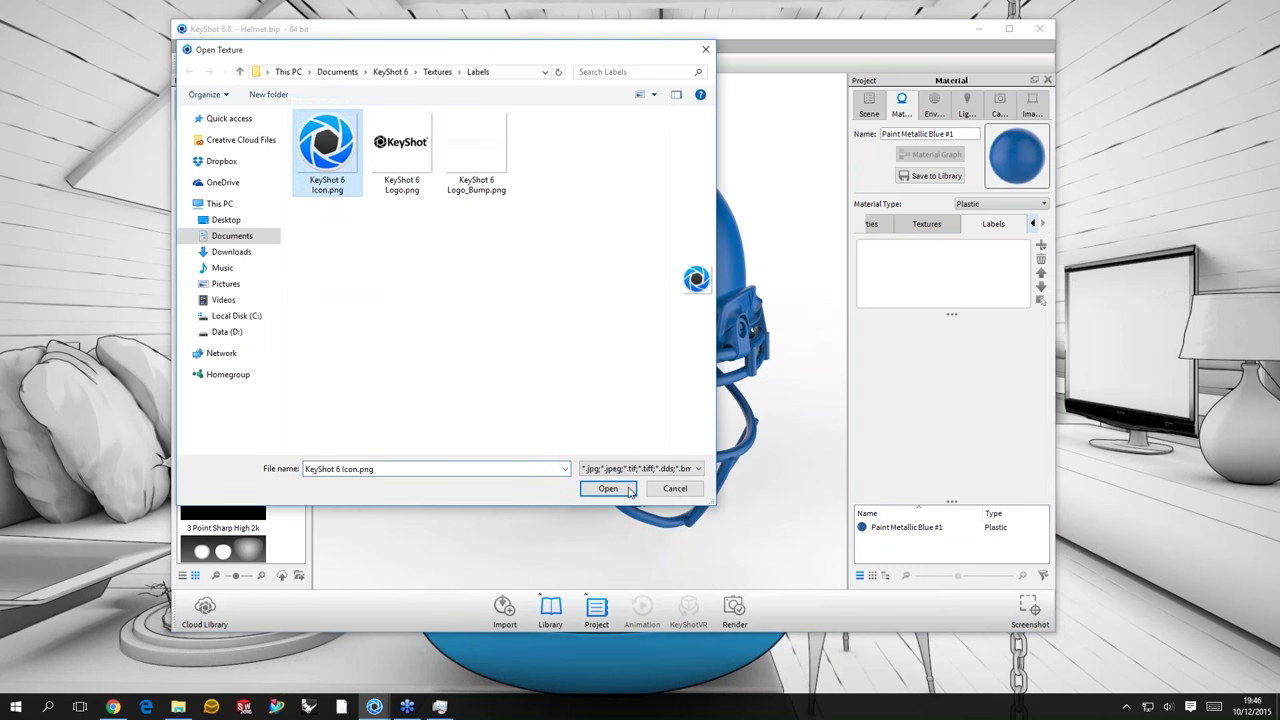
pyautogui.click(607, 488)
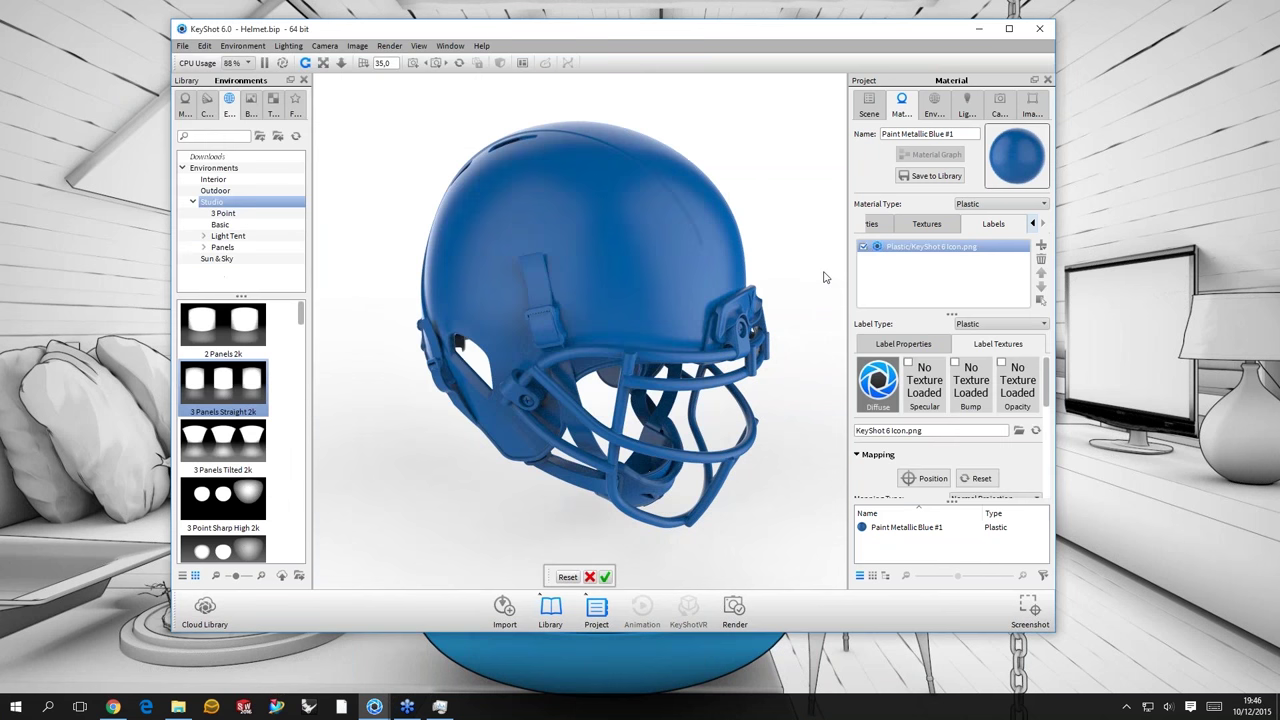
pyautogui.click(633, 252)
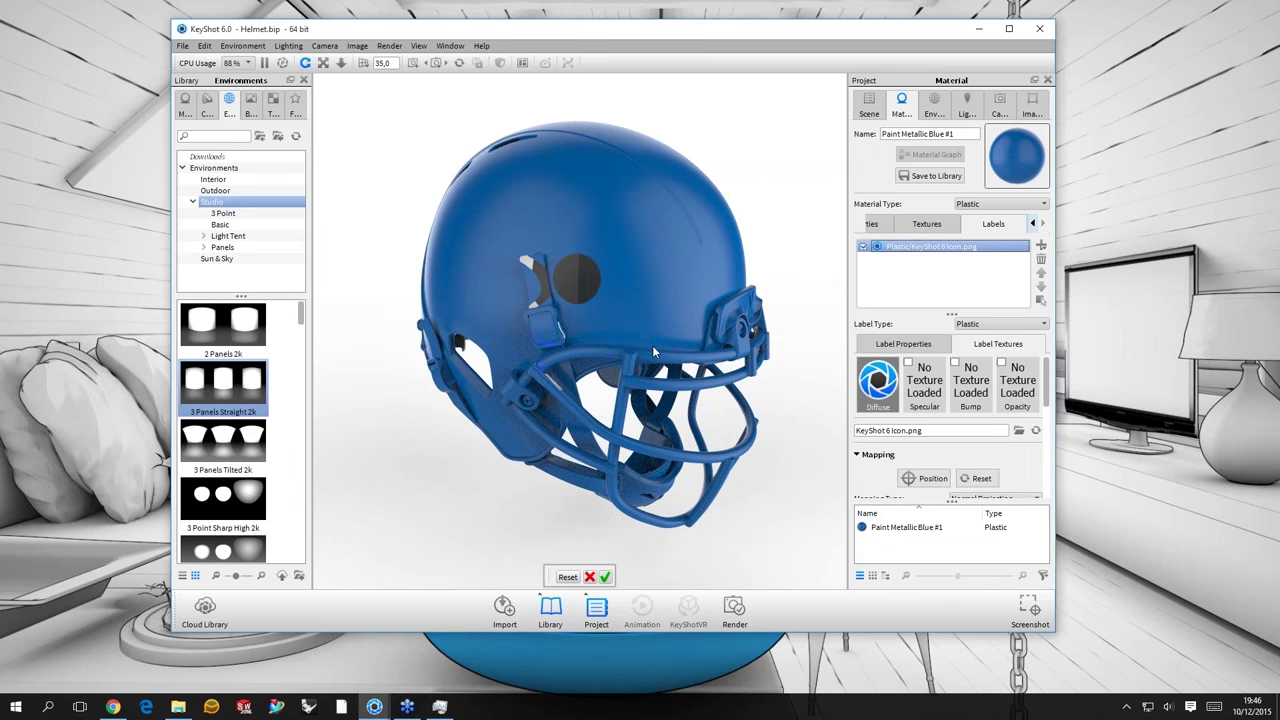
# - Set the icon label's scale to 1 and projection depth to 100
pyautogui.moveTo(652, 345); pyautogui.dragTo(608, 604)
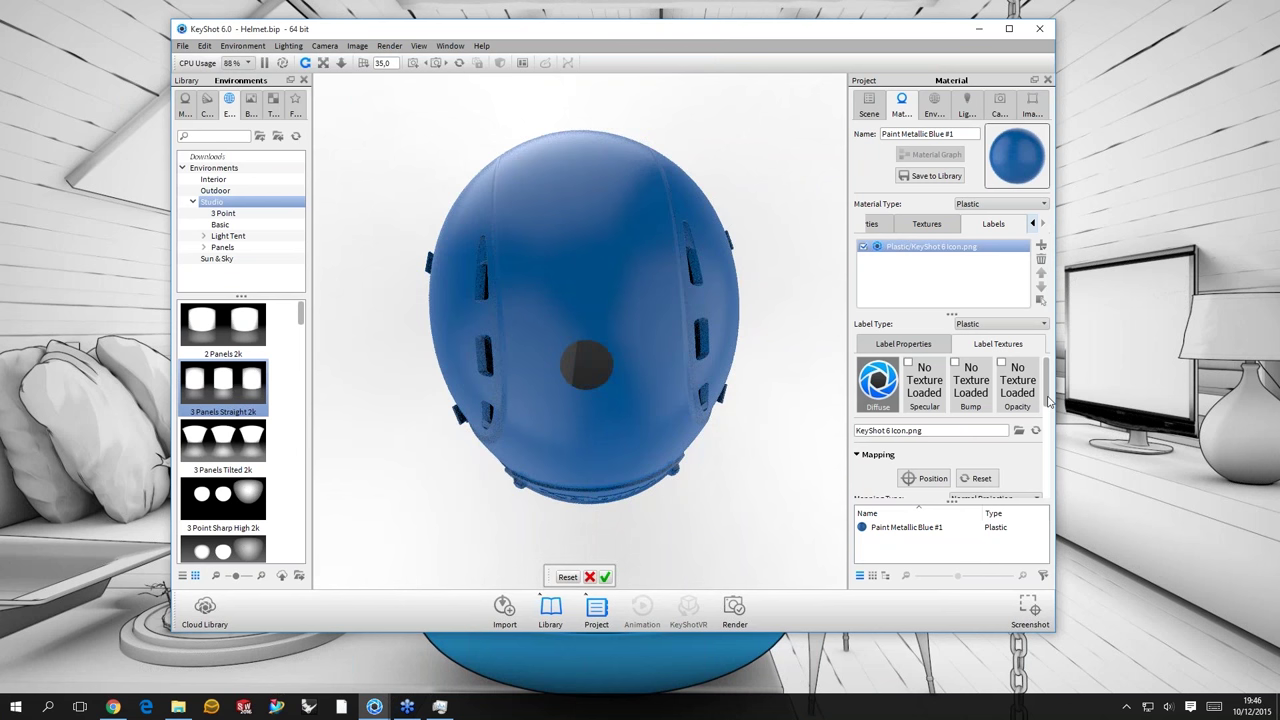
pyautogui.scroll(-2, 1048, 400)
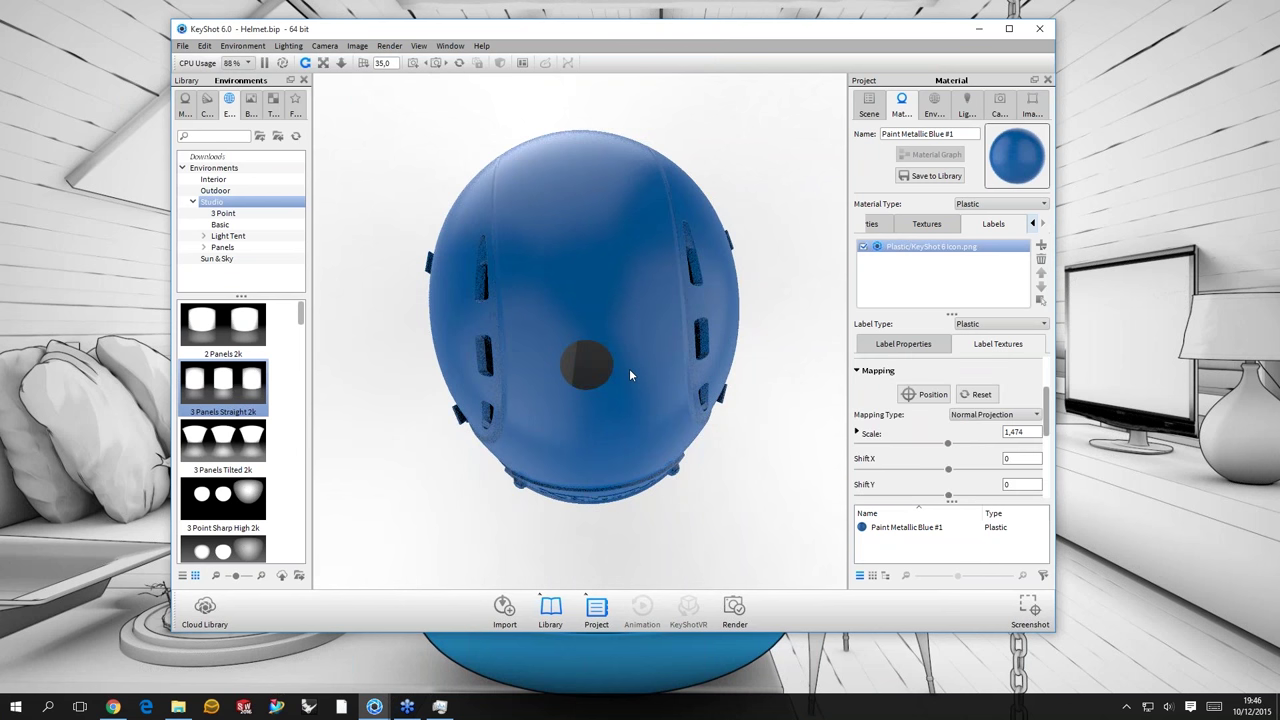
pyautogui.scroll(-2, 912, 477)
pyautogui.write('1')
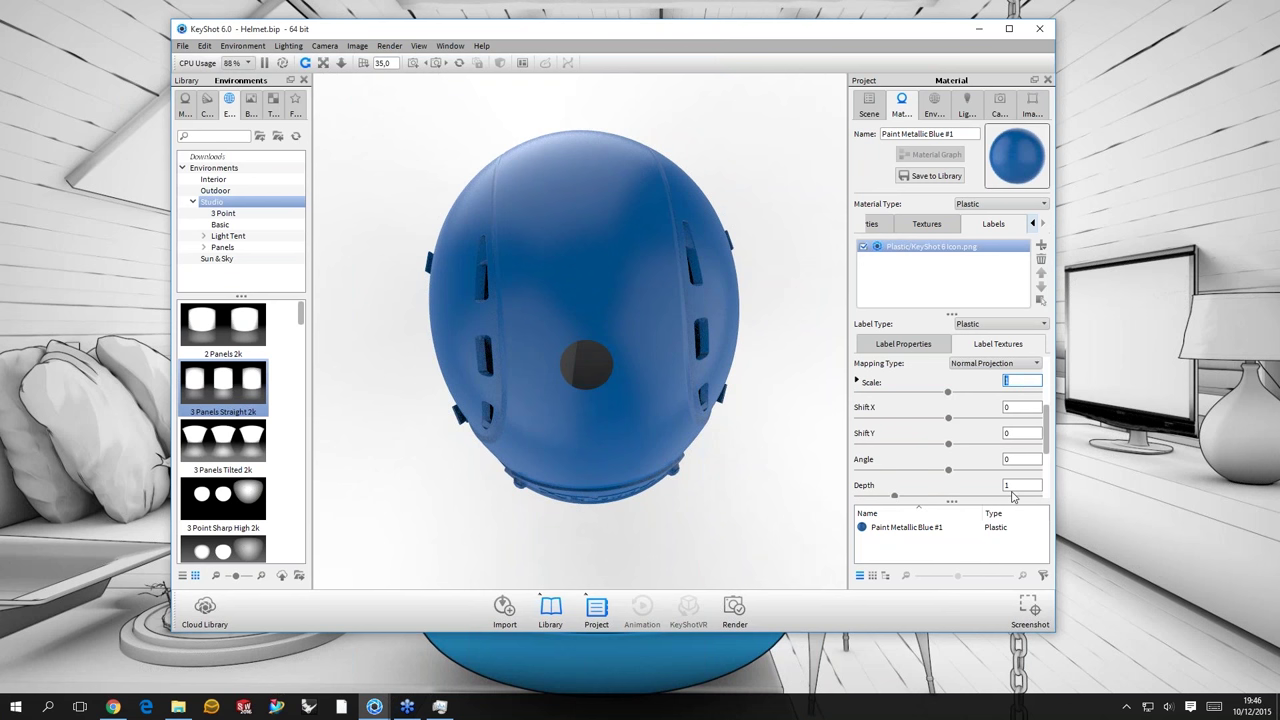
pyautogui.click(1018, 486)
pyautogui.write('100')
pyautogui.press('Return')
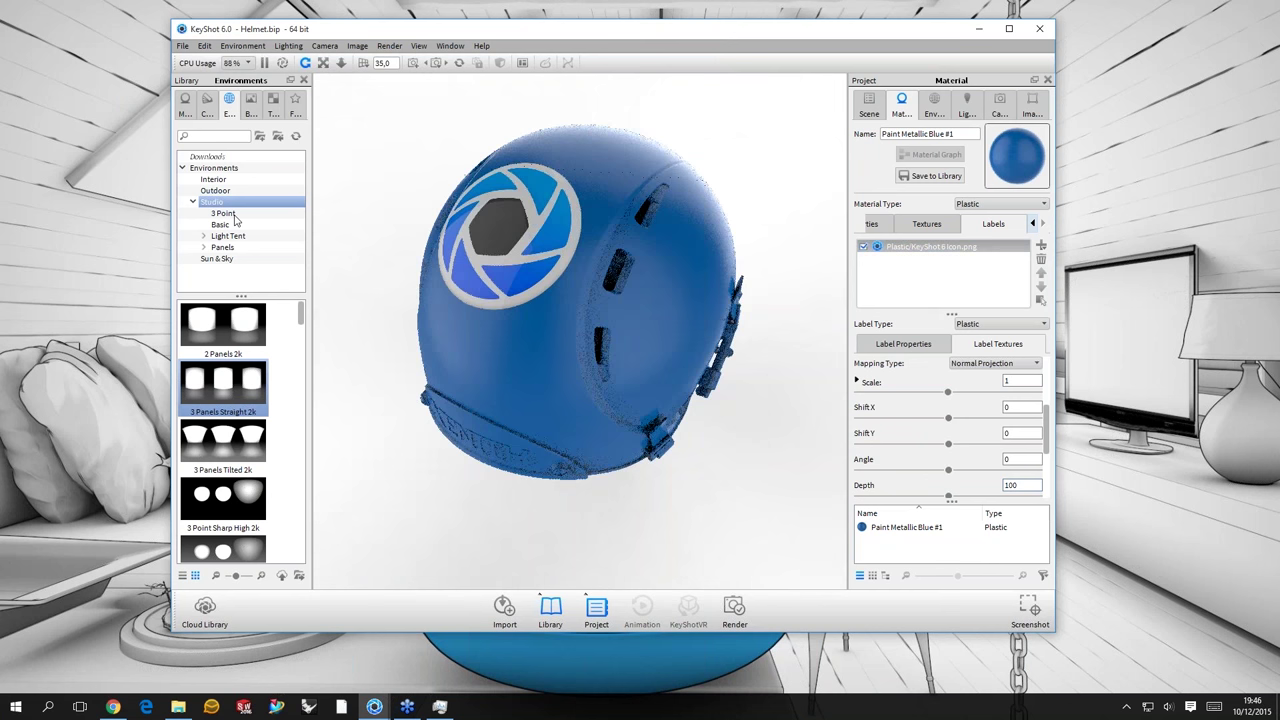
# - Drag the Paint Matte Light Blue material onto the helmet
pyautogui.click(509, 260)
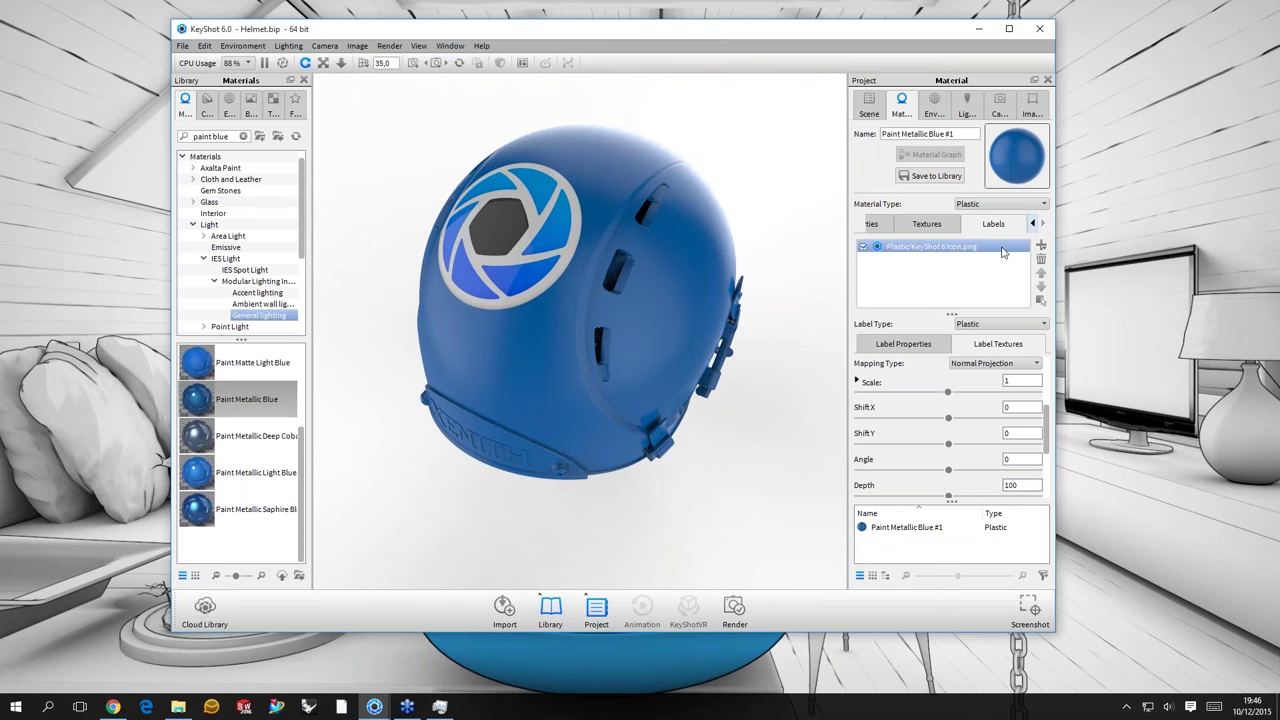
pyautogui.click(209, 368)
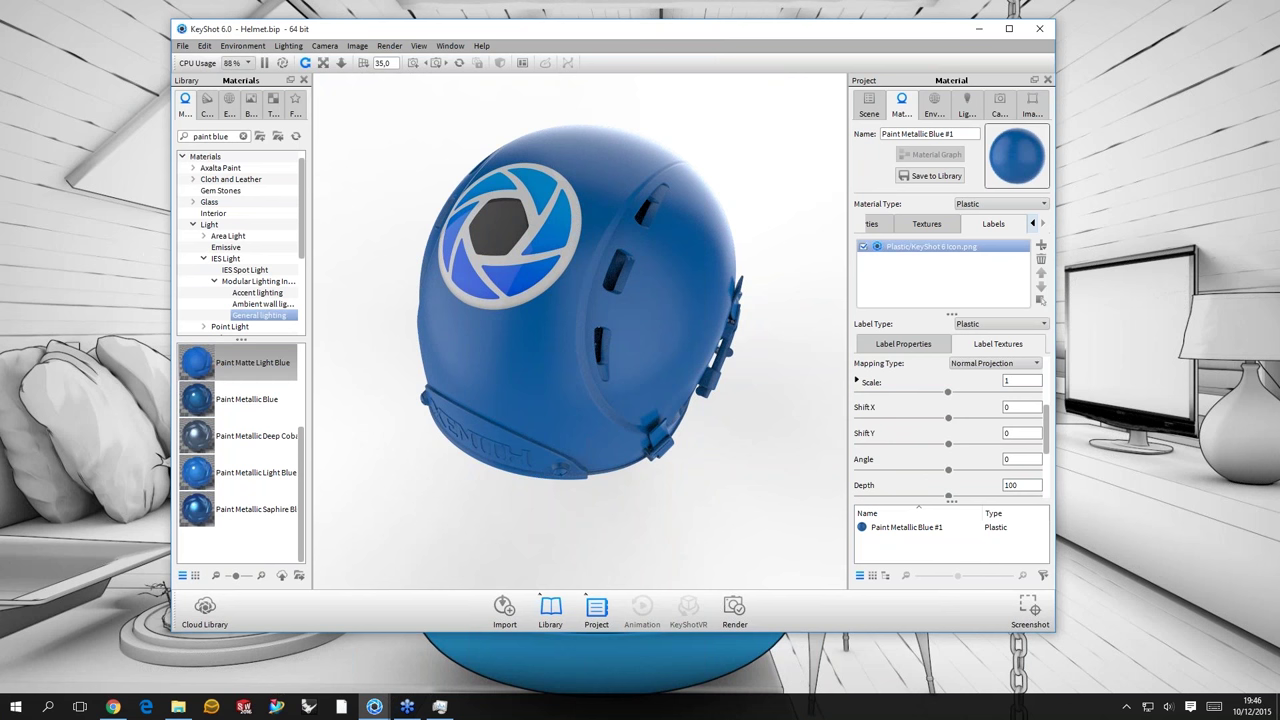
pyautogui.moveTo(209, 368); pyautogui.dragTo(338, 323)
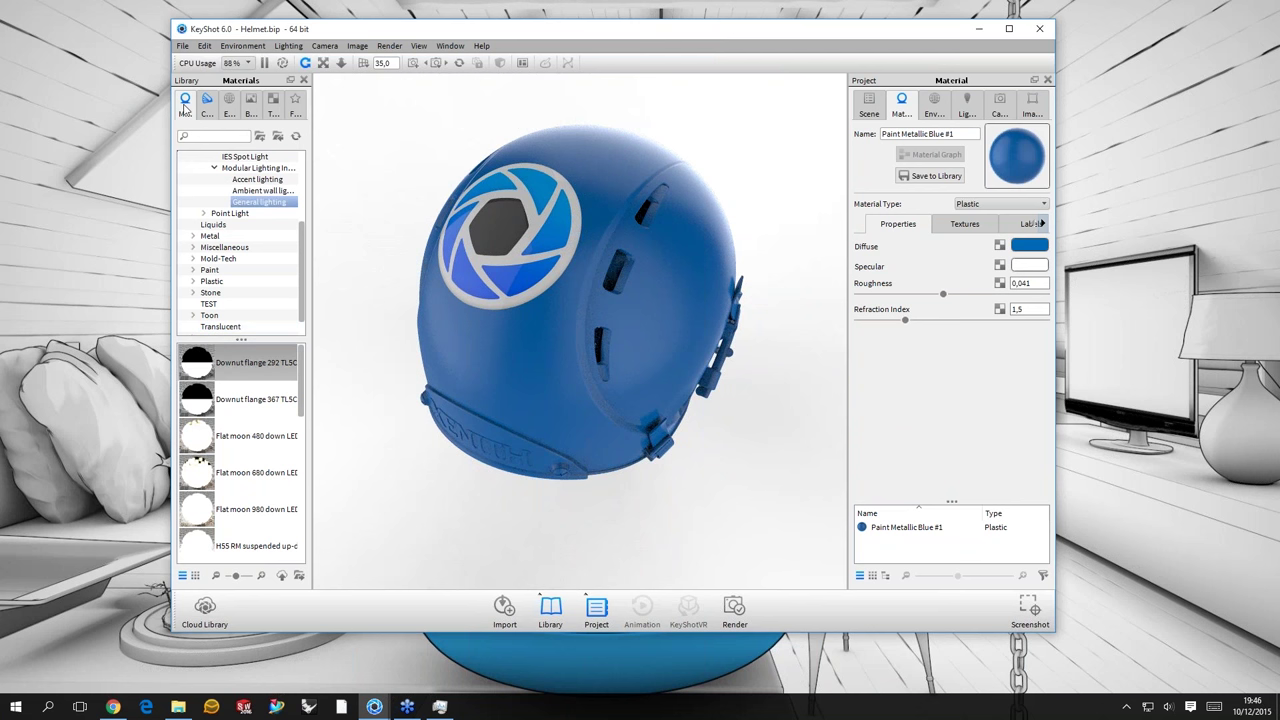
pyautogui.scroll(4, 268, 300)
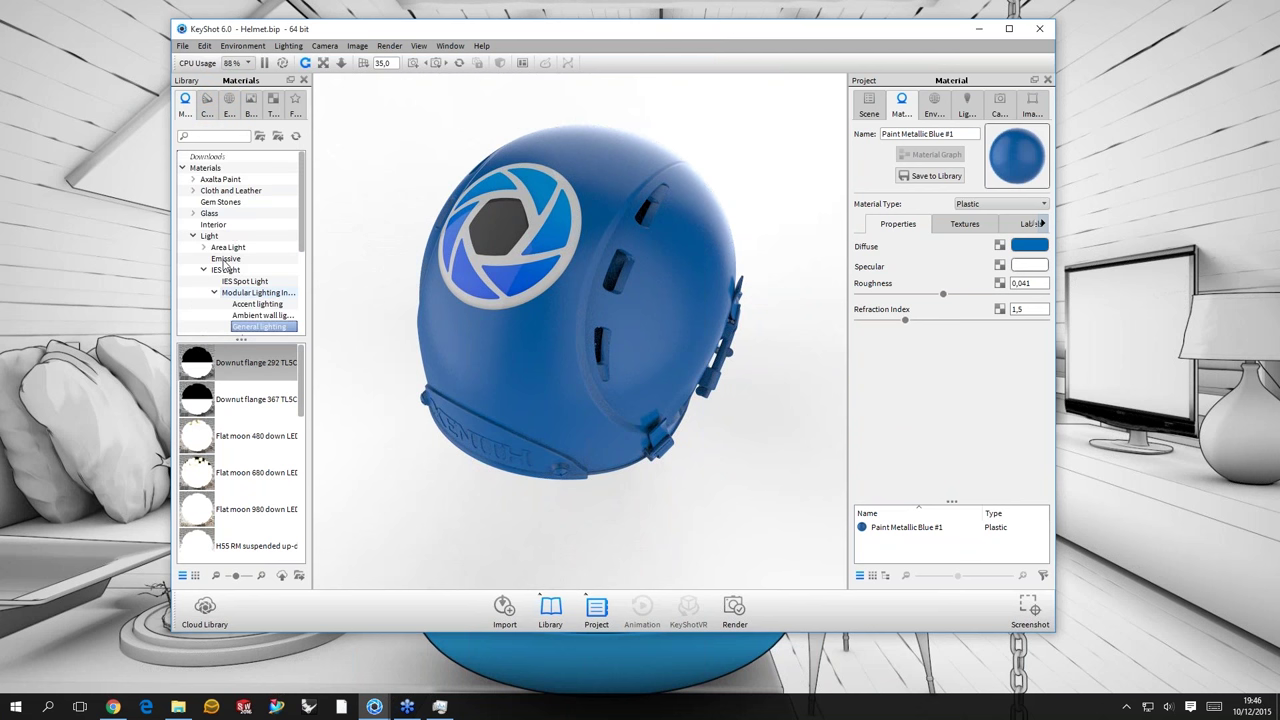
pyautogui.scroll(-3, 225, 266)
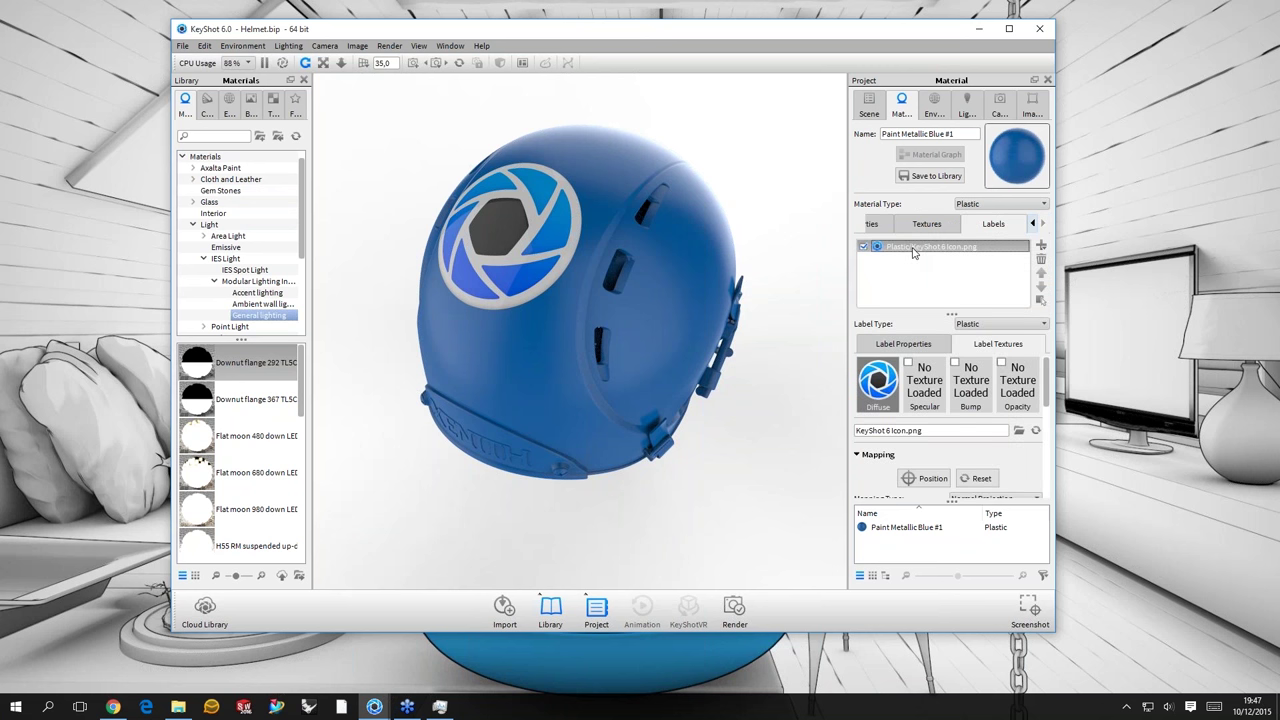
# - Select the KeyShot icon label entry and browse the Light material category
pyautogui.click(886, 255)
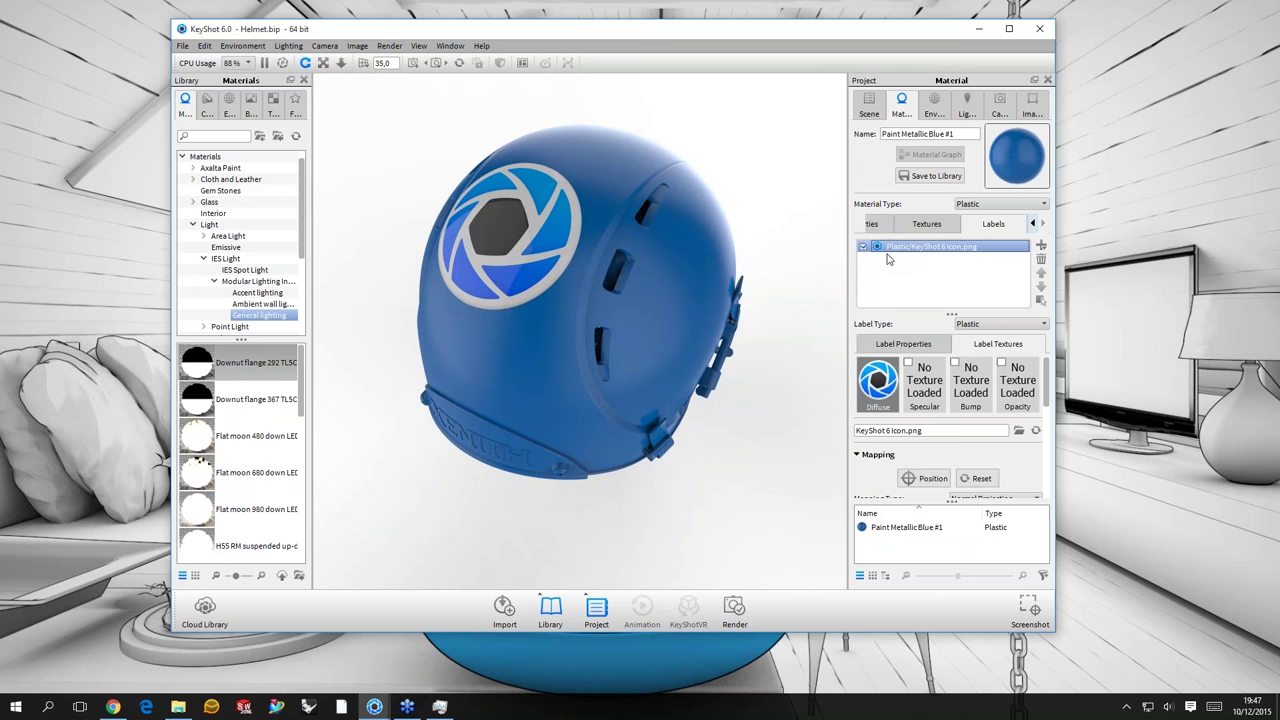
pyautogui.click(881, 250)
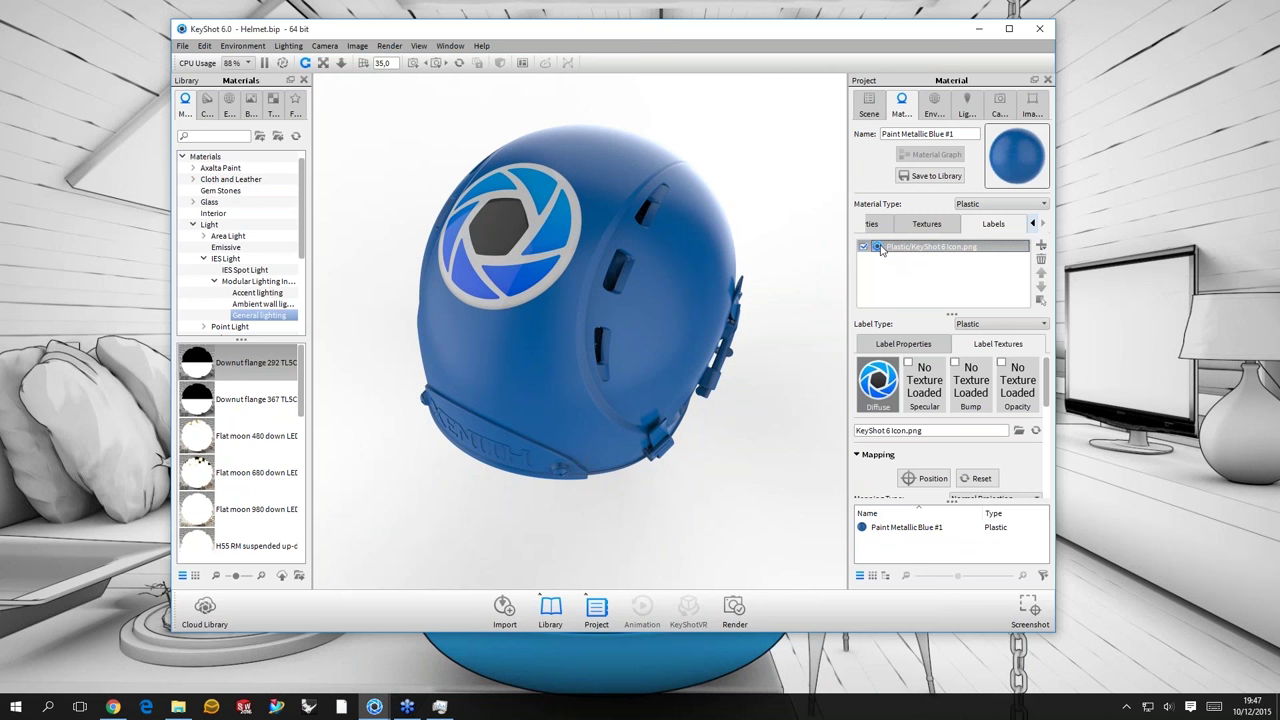
pyautogui.click(186, 224)
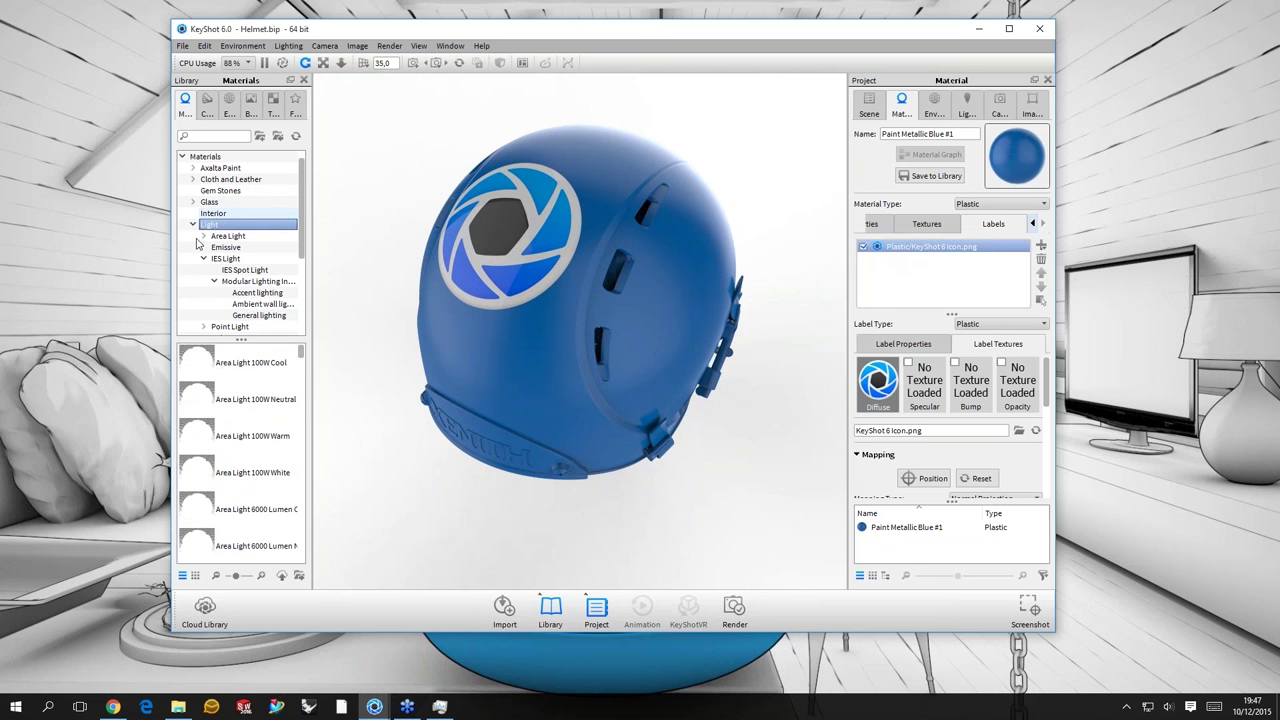
# - Search the material library for 'plastic rough hard'
pyautogui.press('Left')
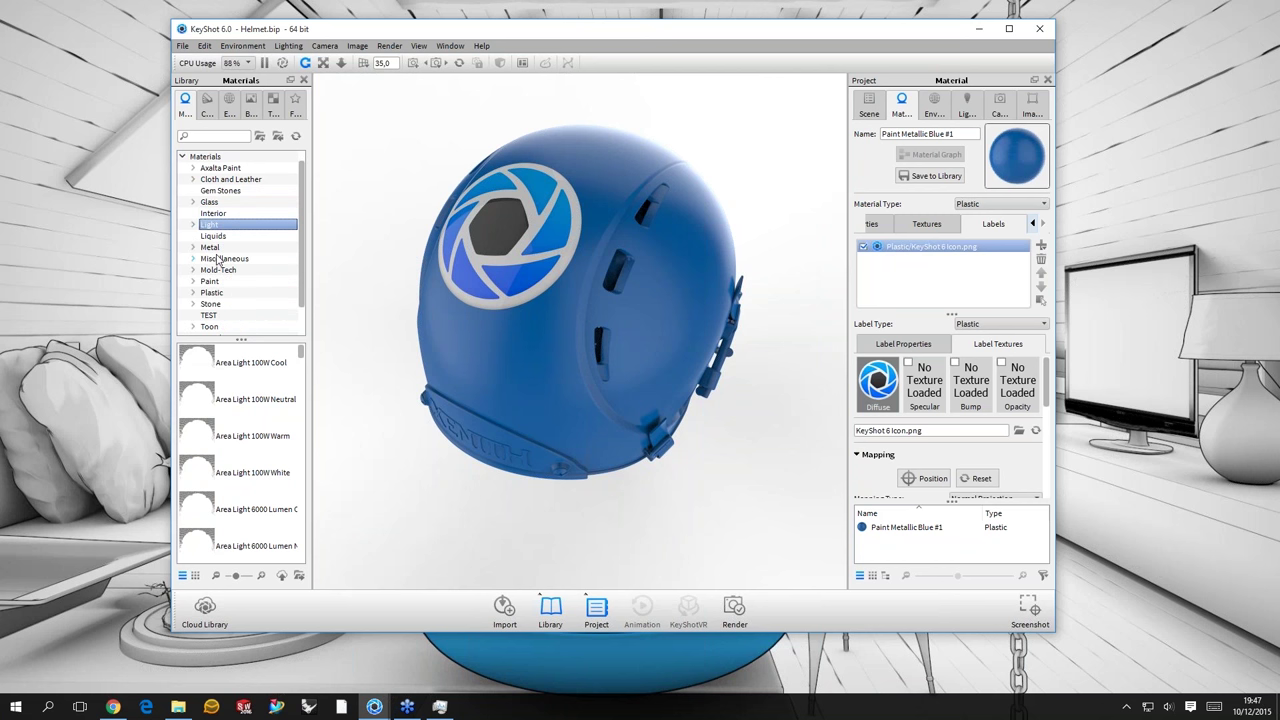
pyautogui.click(193, 247)
pyautogui.click(214, 137)
pyautogui.write('plas')
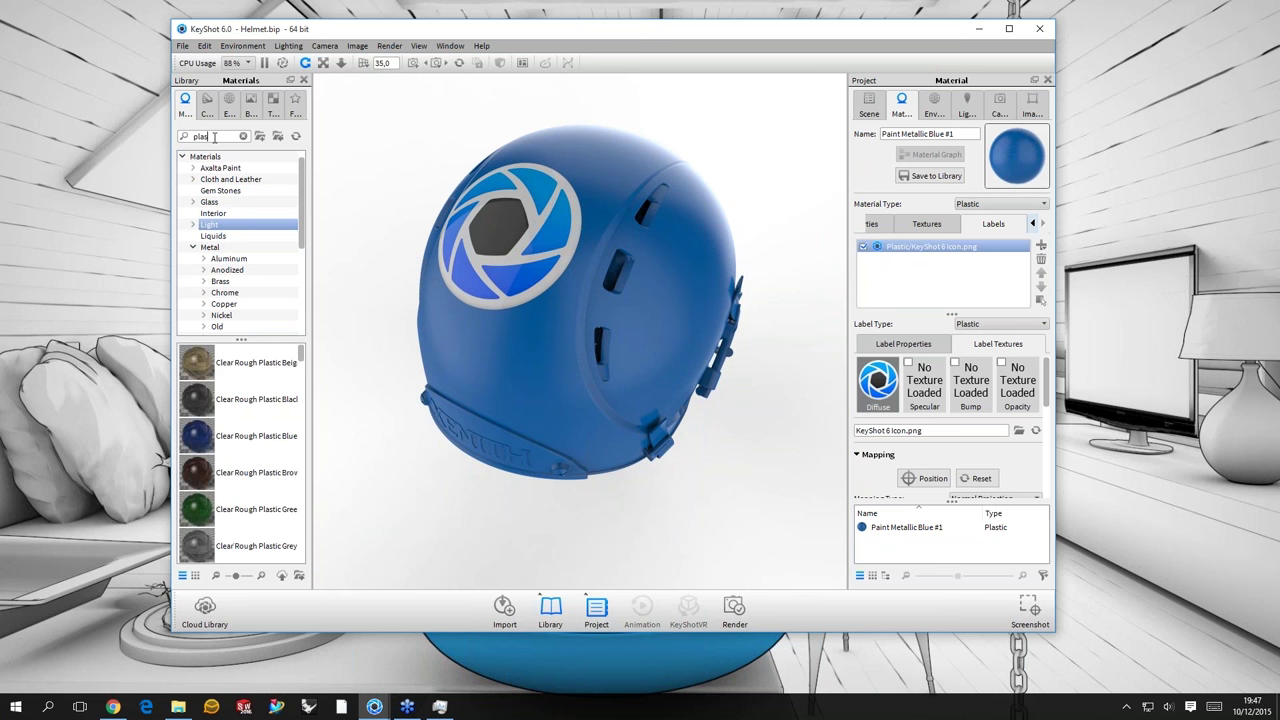
pyautogui.write('tic rough har')
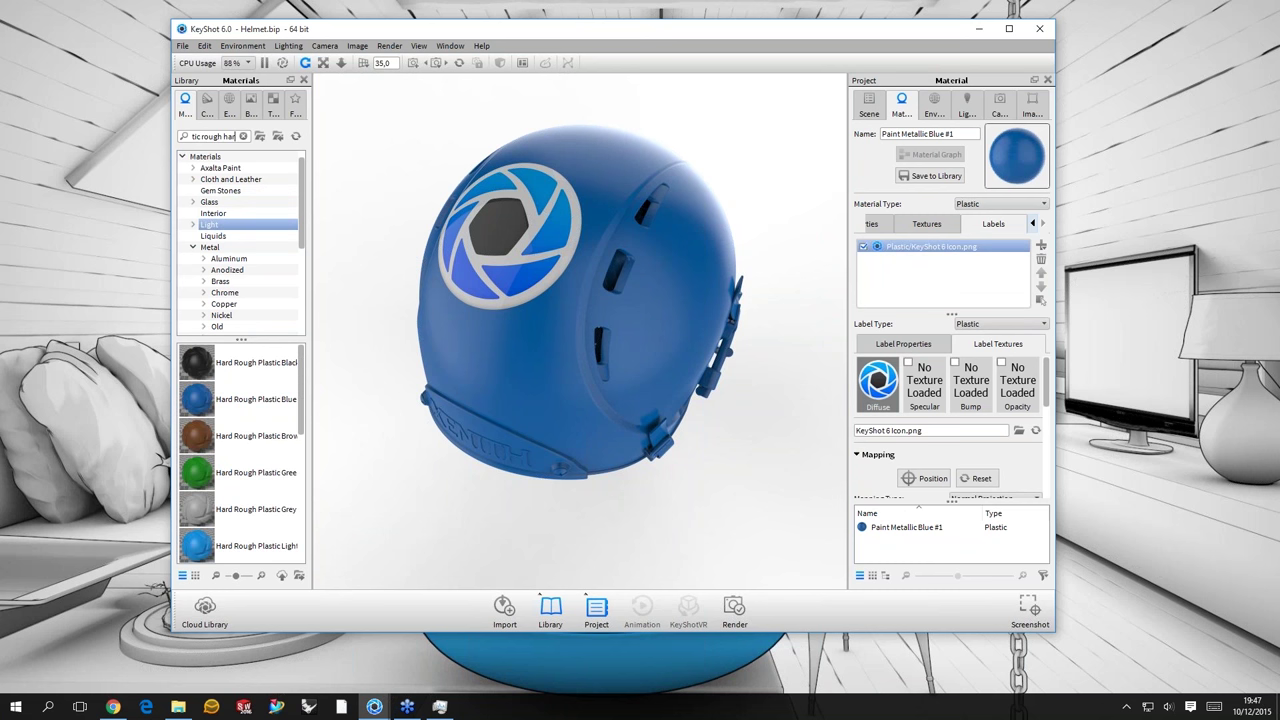
pyautogui.write('d')
# - Try applying Hard Rough Plastic Brown and show the label settings
pyautogui.moveTo(250, 436); pyautogui.dragTo(977, 225)
pyautogui.click(1039, 225)
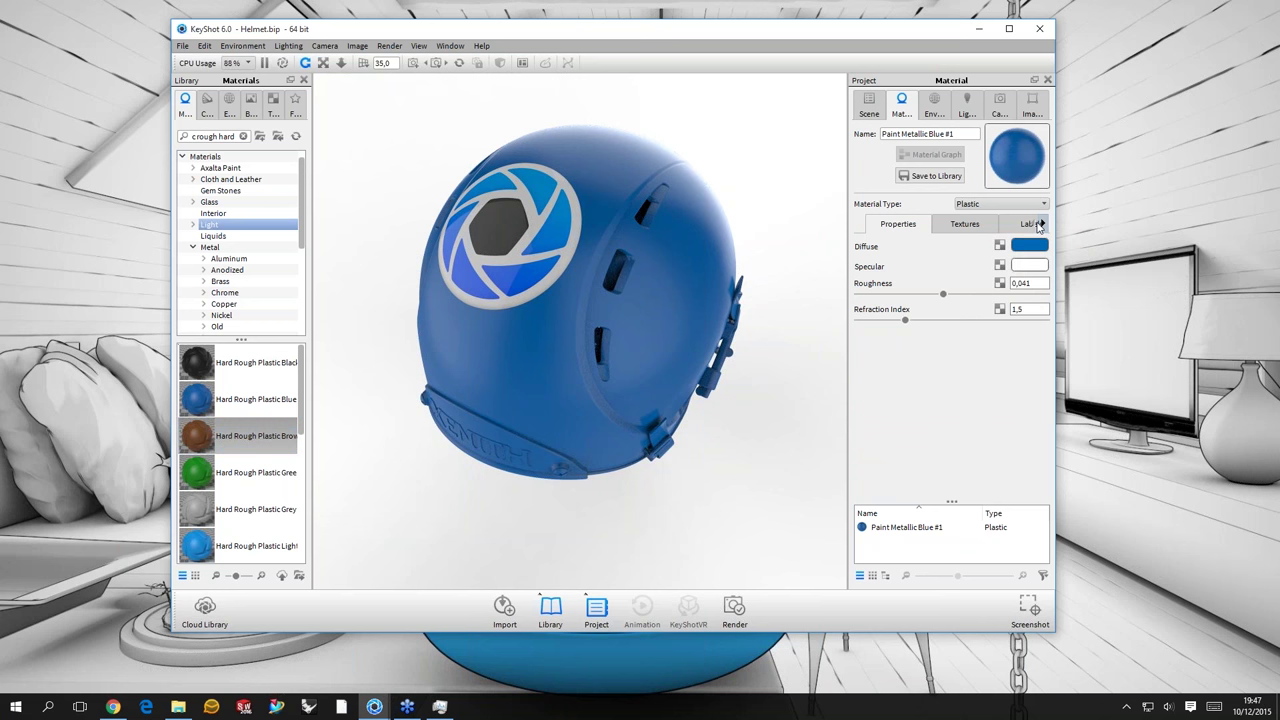
pyautogui.click(1039, 225)
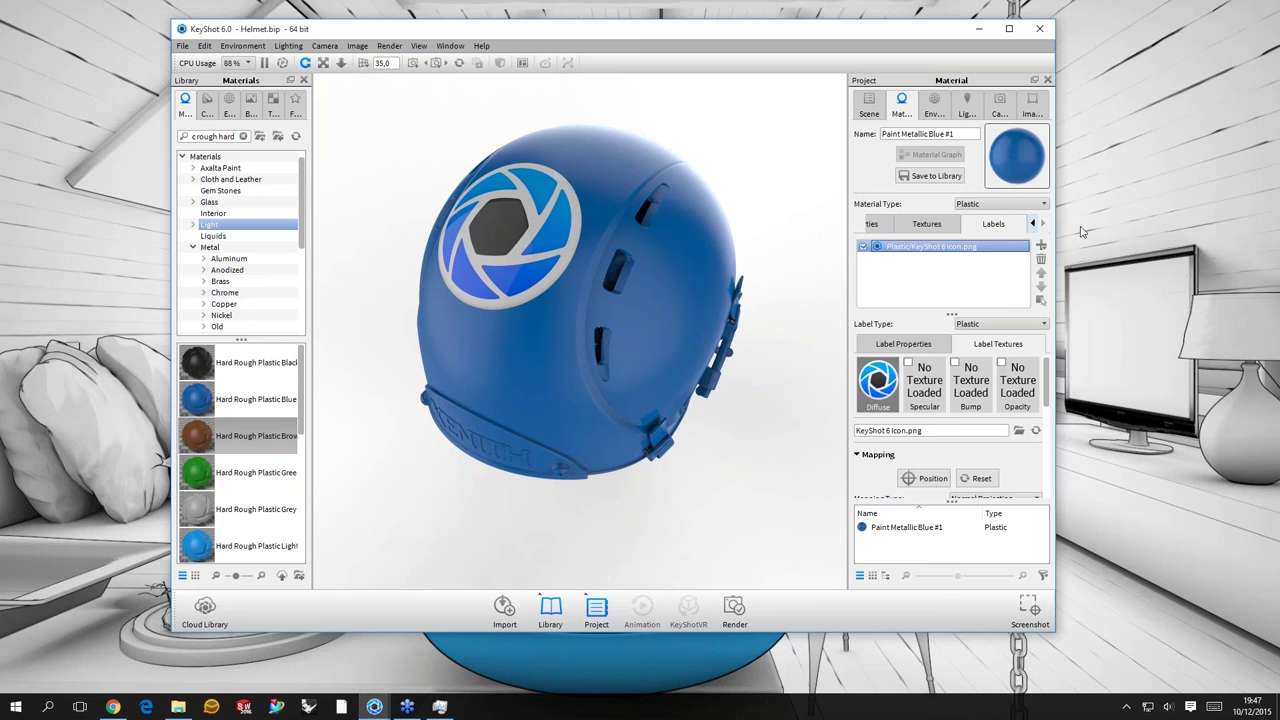
# - Widen the KeyShot window and material settings panel, returning to the Labels settings
pyautogui.moveTo(1055, 232); pyautogui.dragTo(1198, 232)
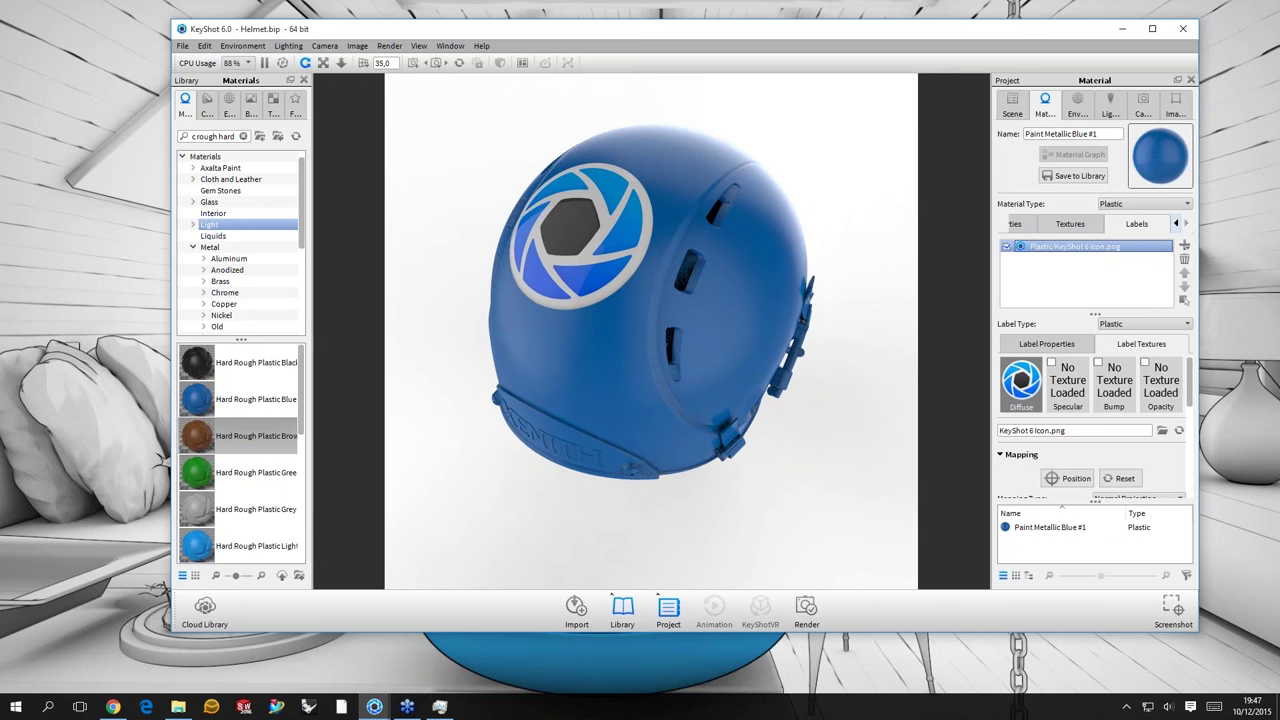
pyautogui.moveTo(992, 330); pyautogui.dragTo(905, 330)
pyautogui.click(989, 223)
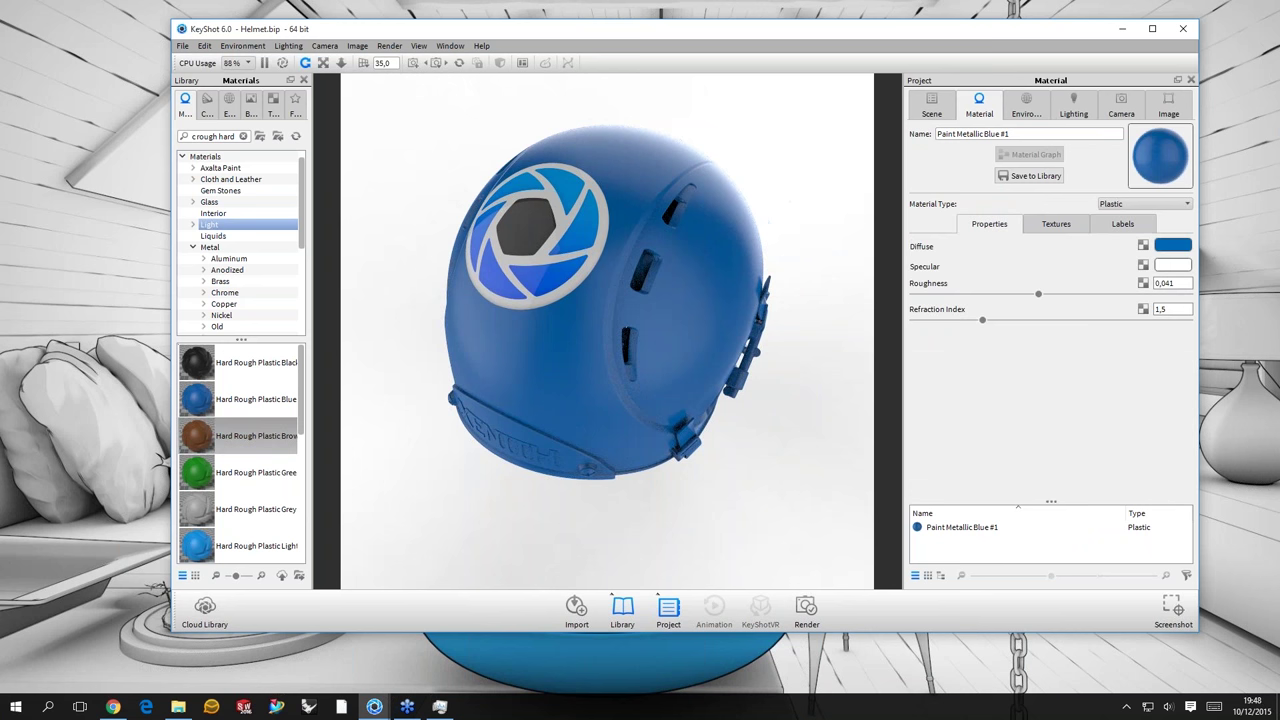
pyautogui.click(1122, 223)
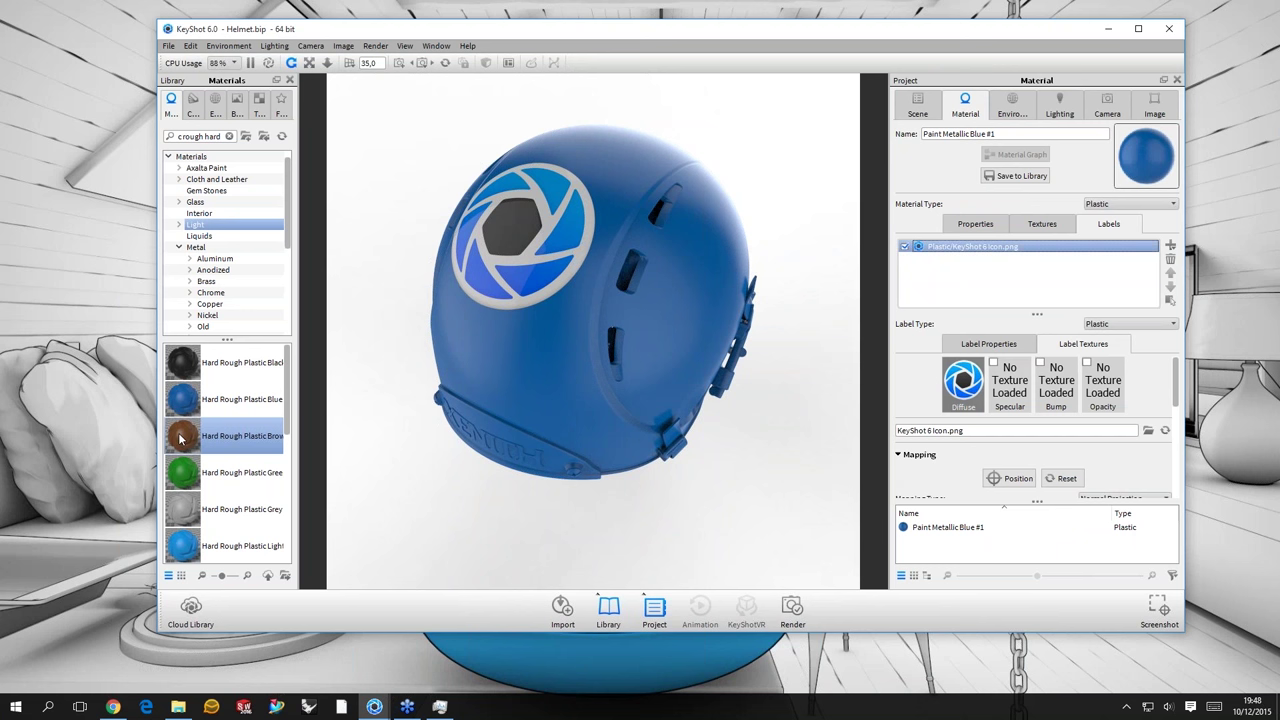
# - Try the brown plastic on the label, then expand the Aluminum metal materials
pyautogui.moveTo(181, 438)
pyautogui.moveTo(181, 438); pyautogui.dragTo(1025, 214)
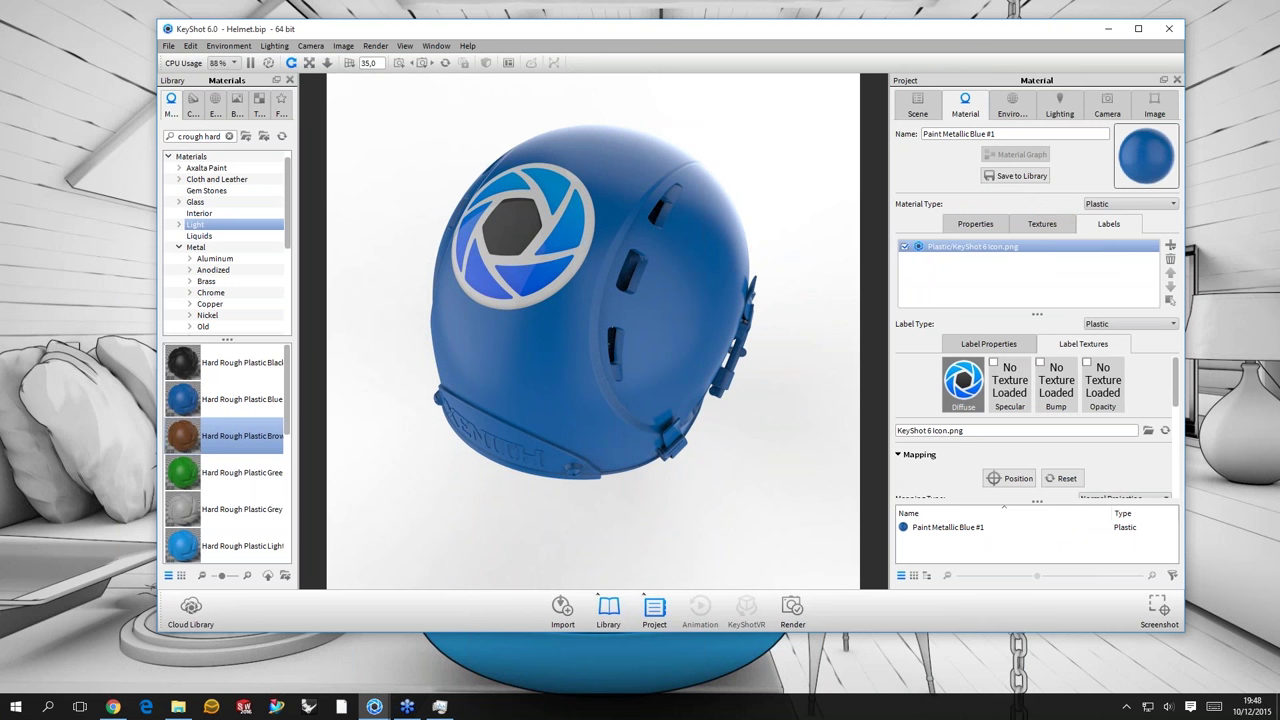
pyautogui.click(437, 355)
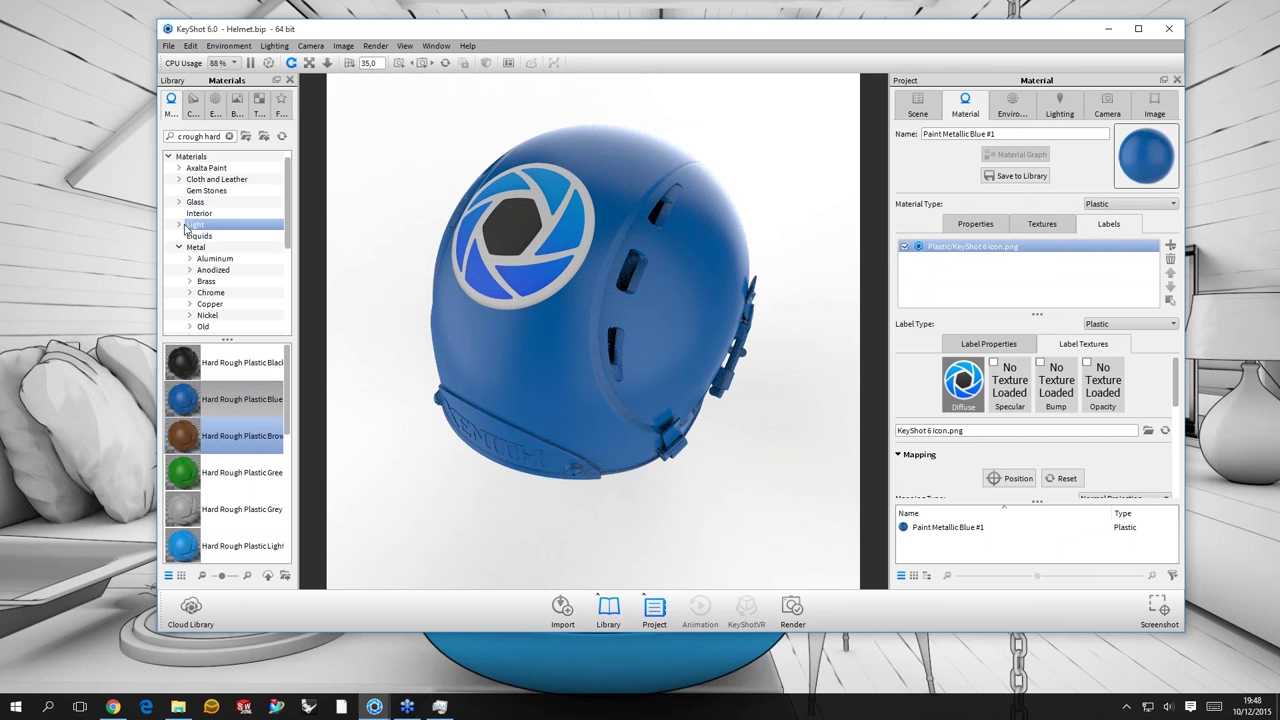
pyautogui.click(189, 259)
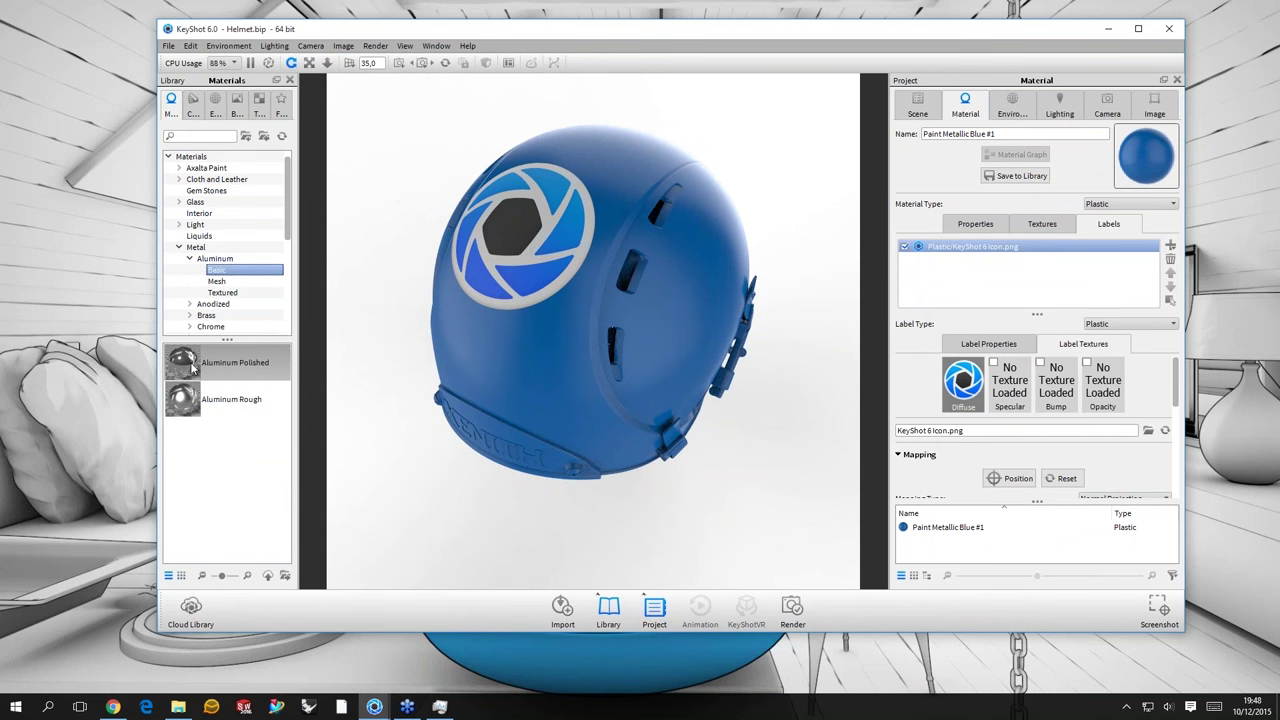
# - Apply Aluminum Polished to the KeyShot icon label, then try Aluminum Rough on it
pyautogui.click(235, 362)
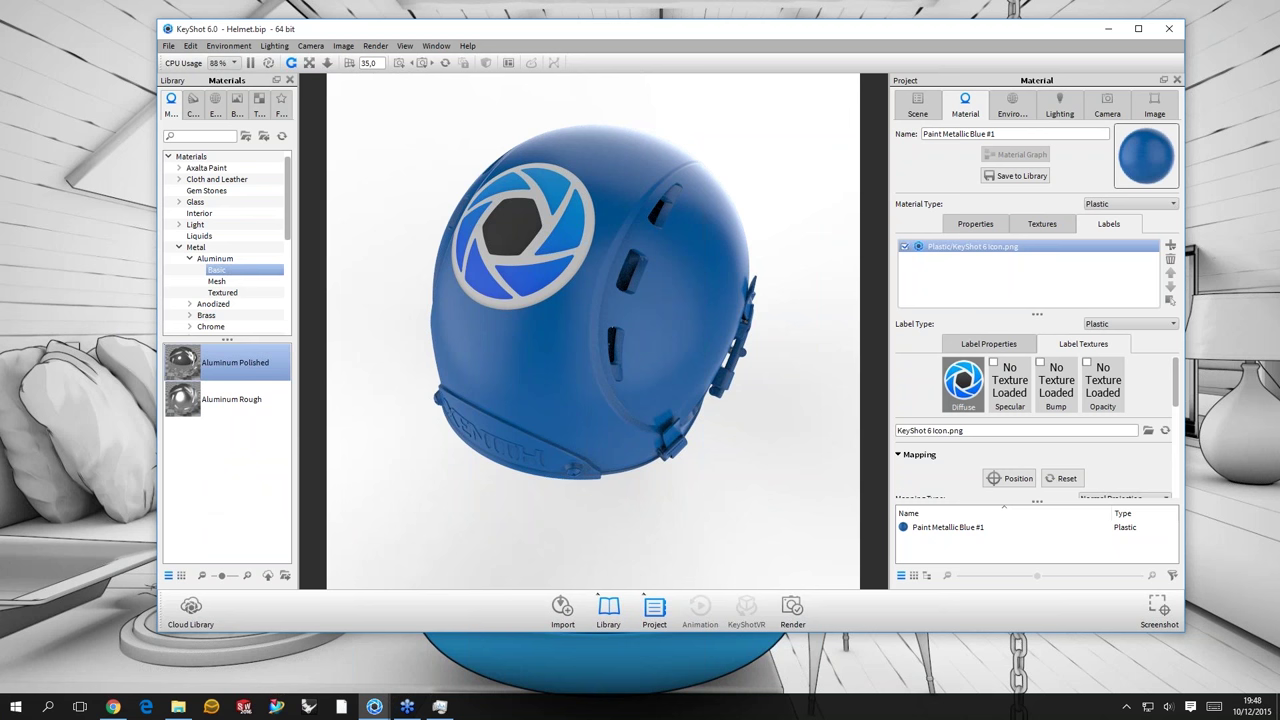
pyautogui.doubleClick(193, 367)
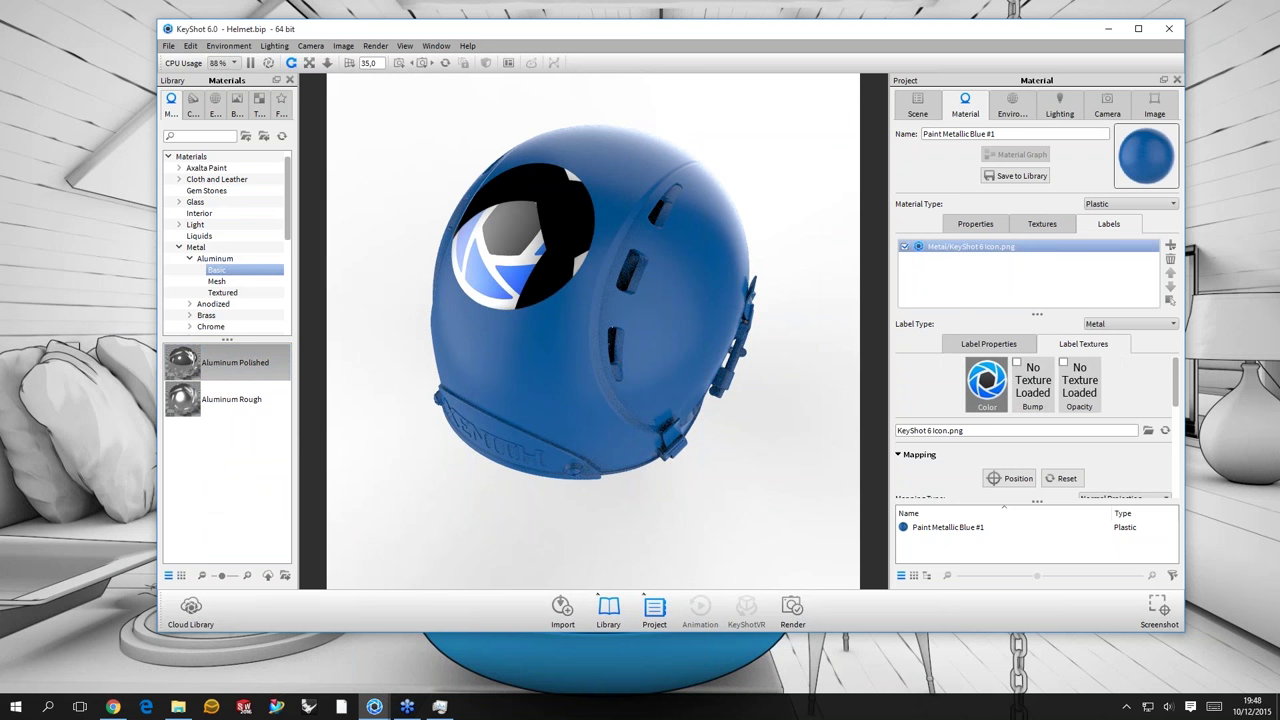
pyautogui.moveTo(182, 399); pyautogui.dragTo(211, 370)
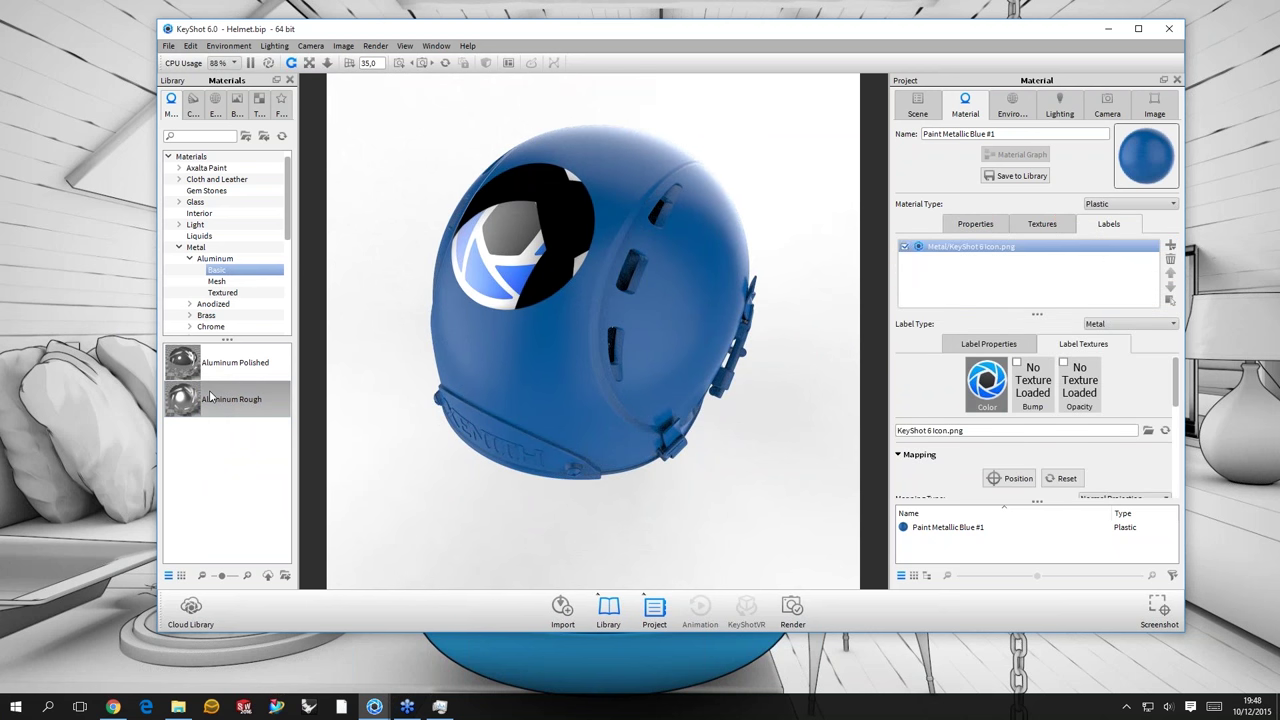
pyautogui.moveTo(185, 409)
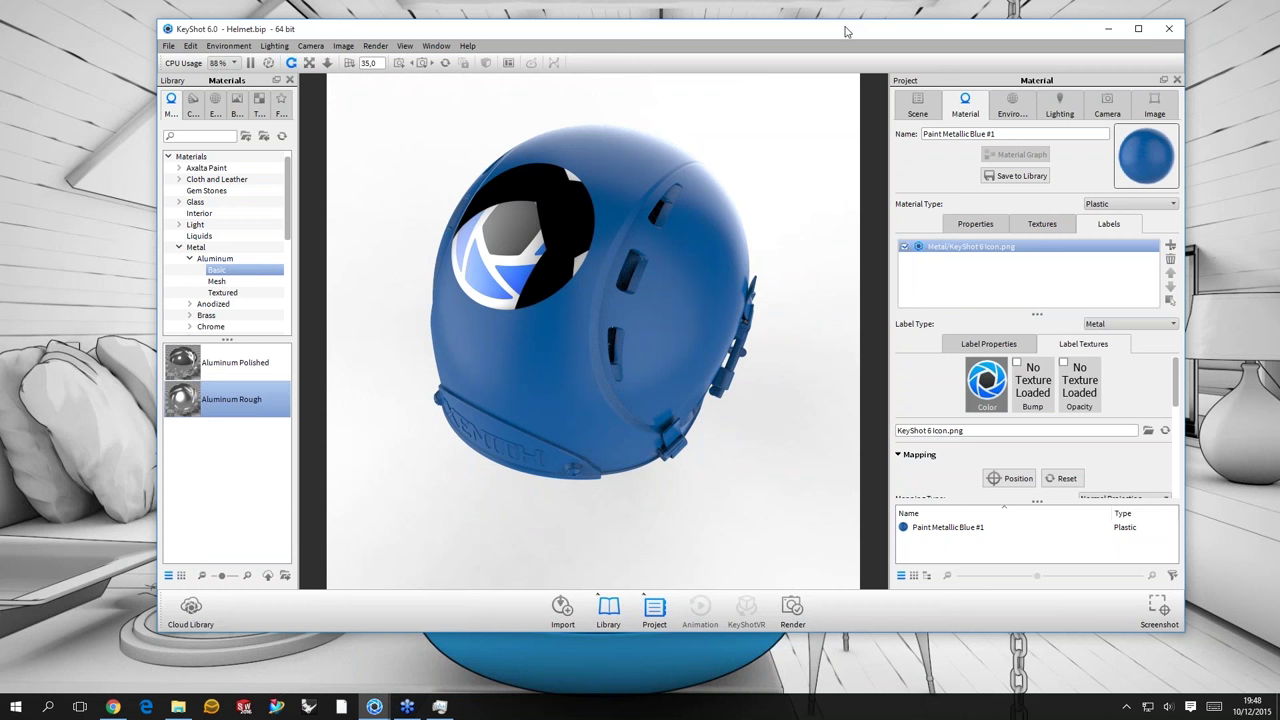
# - Undock the Project panel and float it over the library
pyautogui.moveTo(845, 32); pyautogui.dragTo(829, 33)
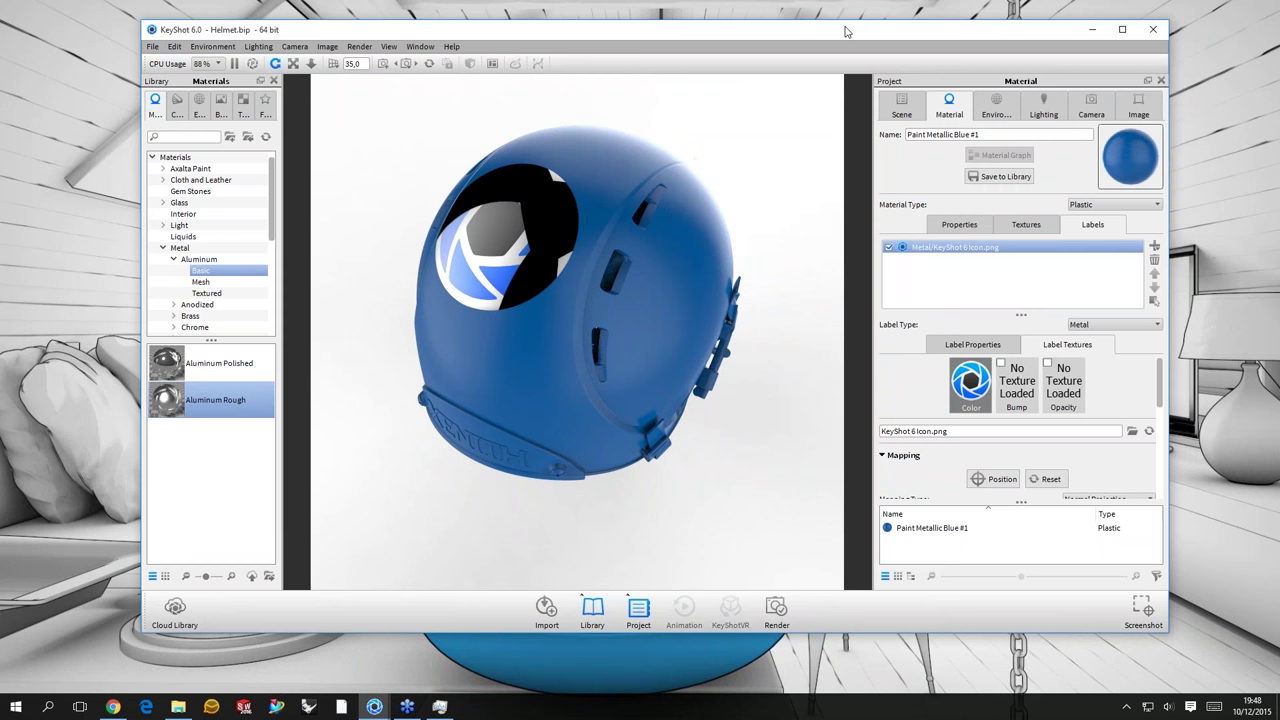
pyautogui.doubleClick(977, 86)
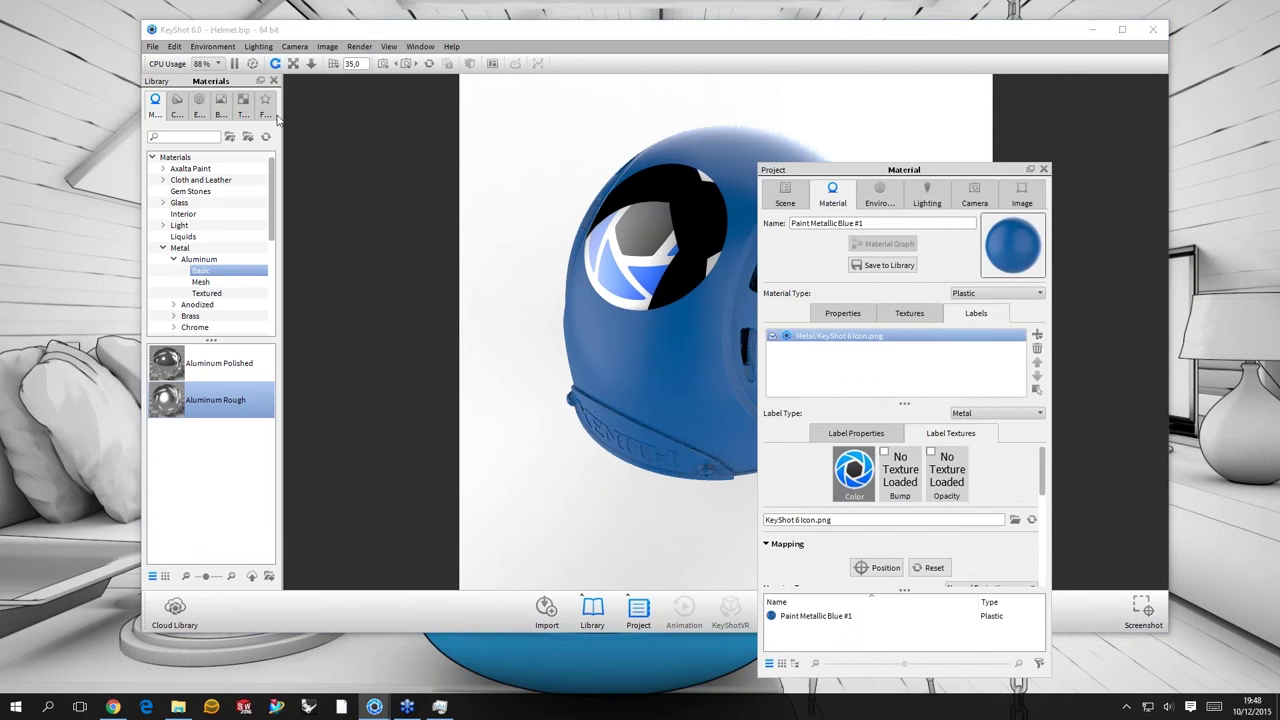
pyautogui.moveTo(904, 169); pyautogui.dragTo(386, 81)
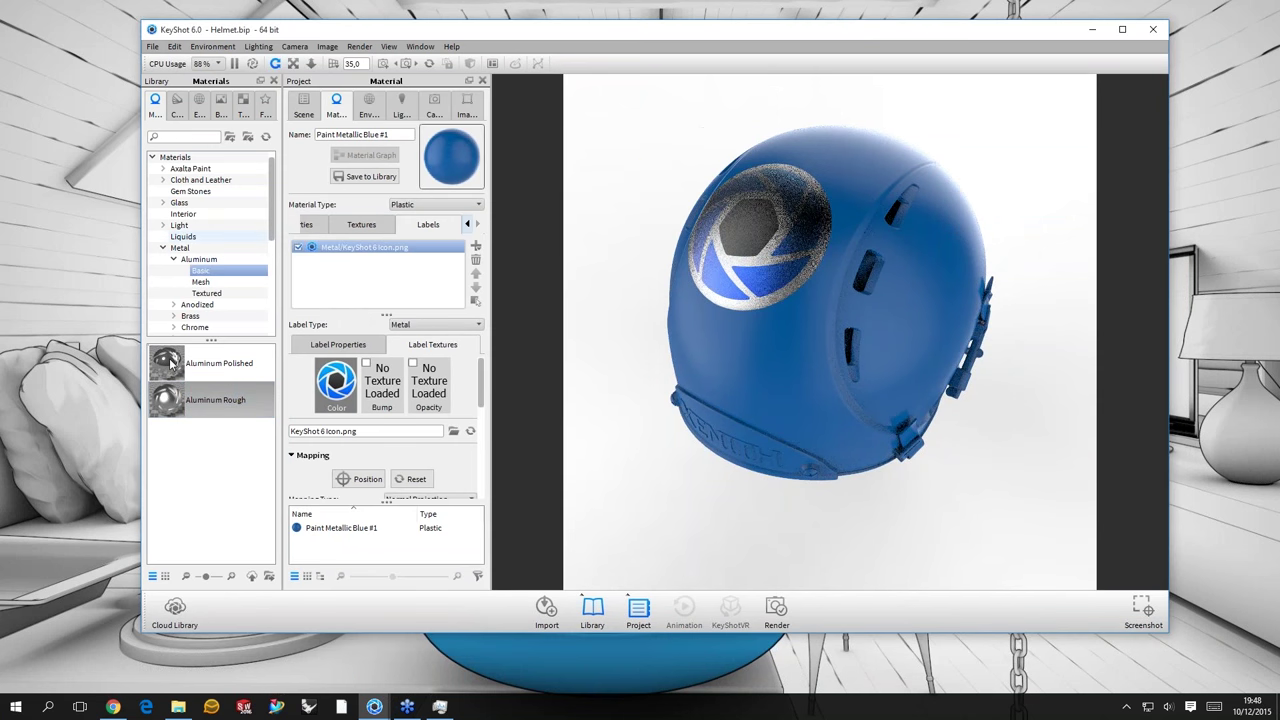
# - Browse metal and plastic materials, then change the icon label to the Advanced label type
pyautogui.click(163, 202)
pyautogui.scroll(-3, 176, 291)
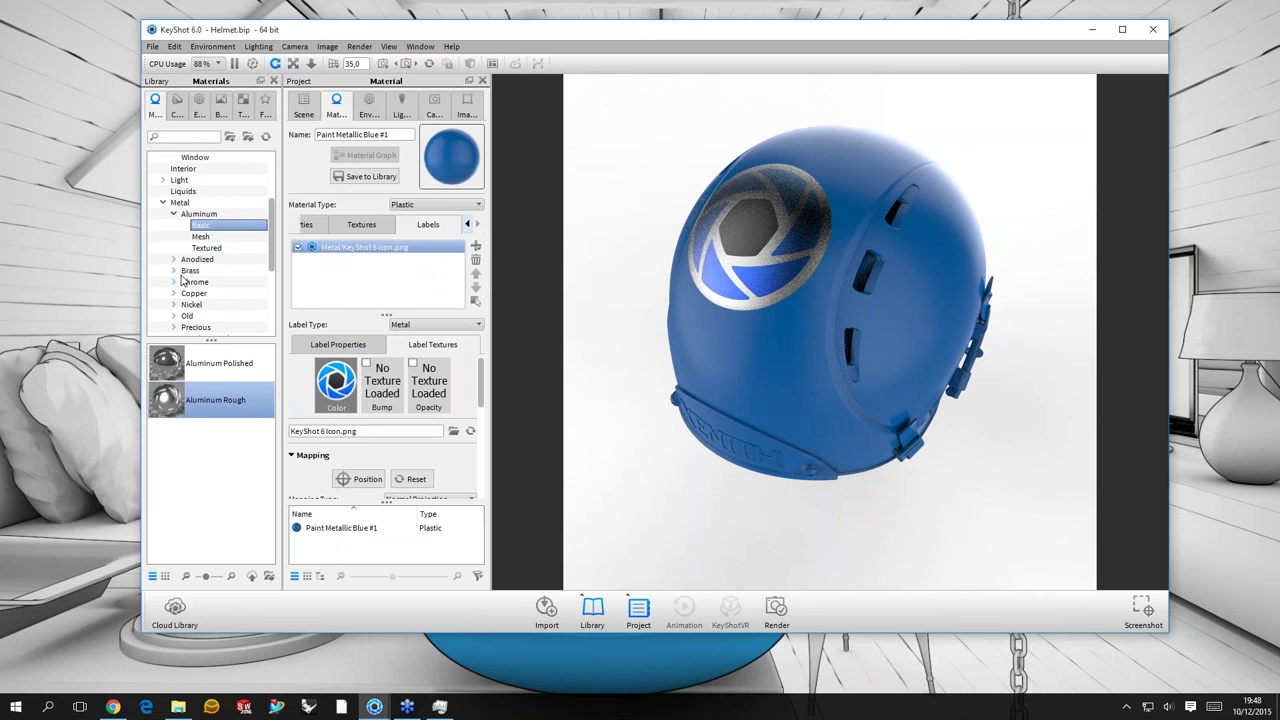
pyautogui.click(174, 271)
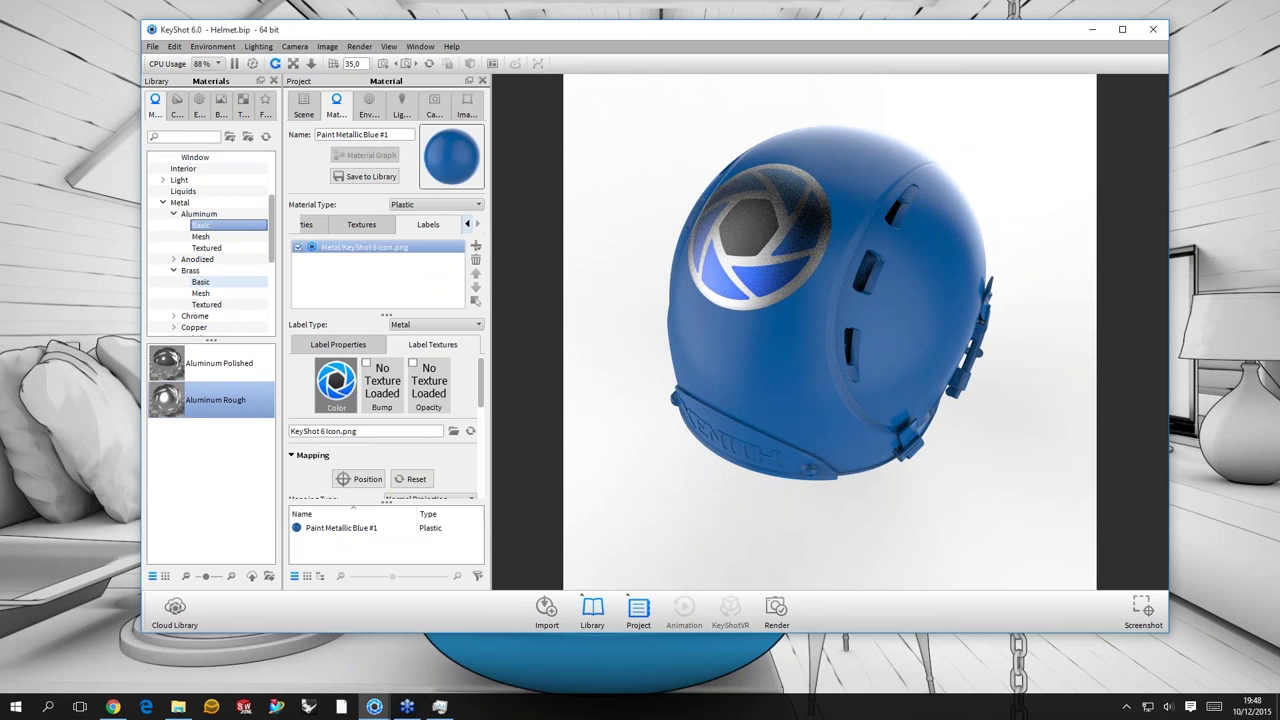
pyautogui.click(163, 202)
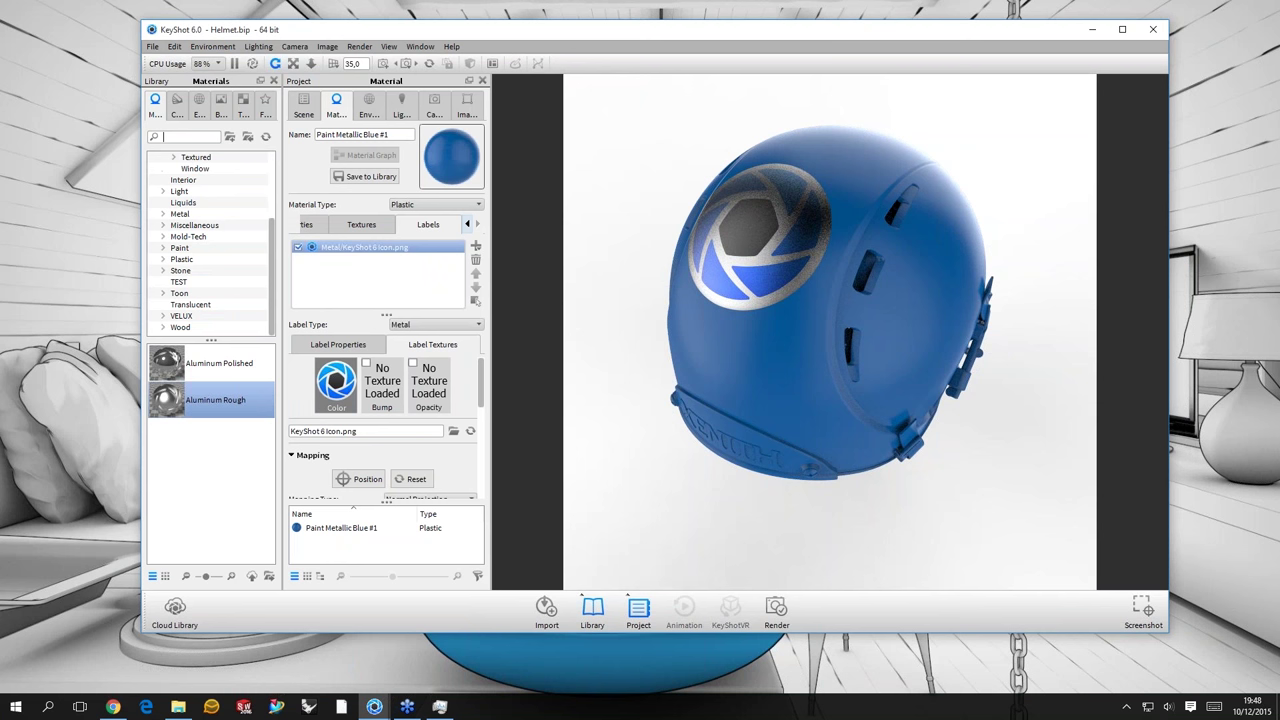
pyautogui.write('plastic')
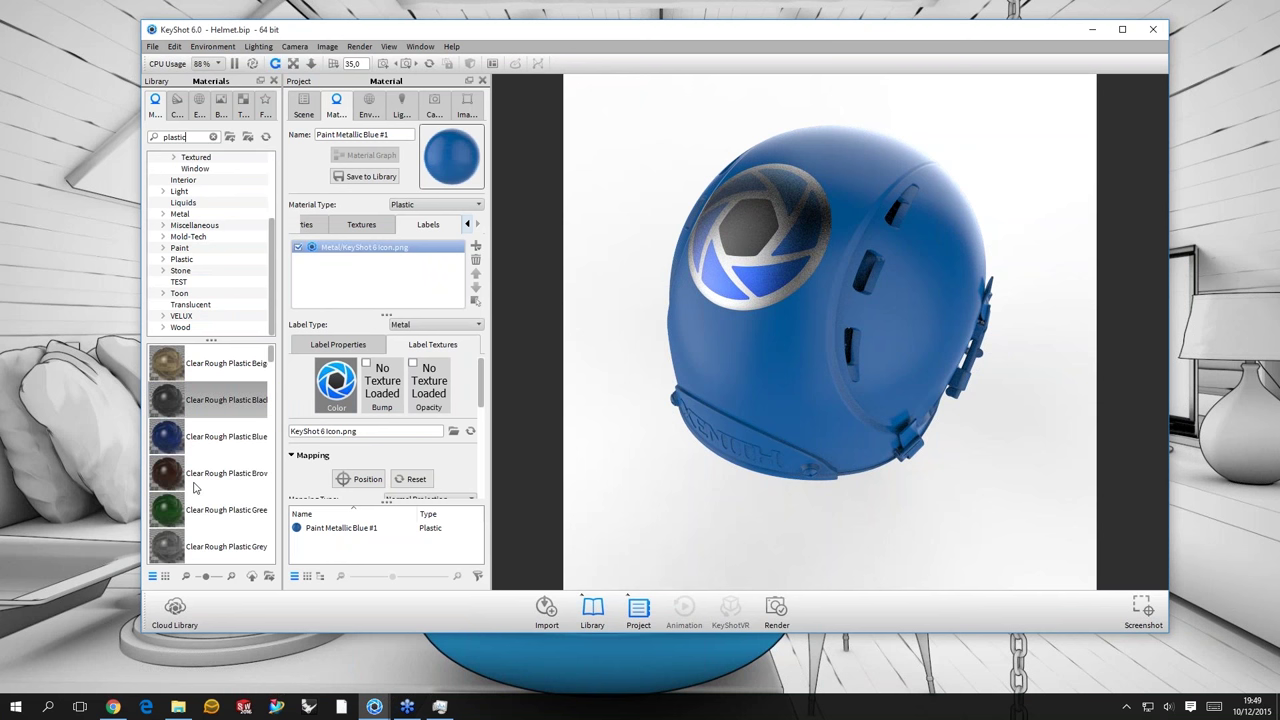
pyautogui.scroll(-5, 195, 487)
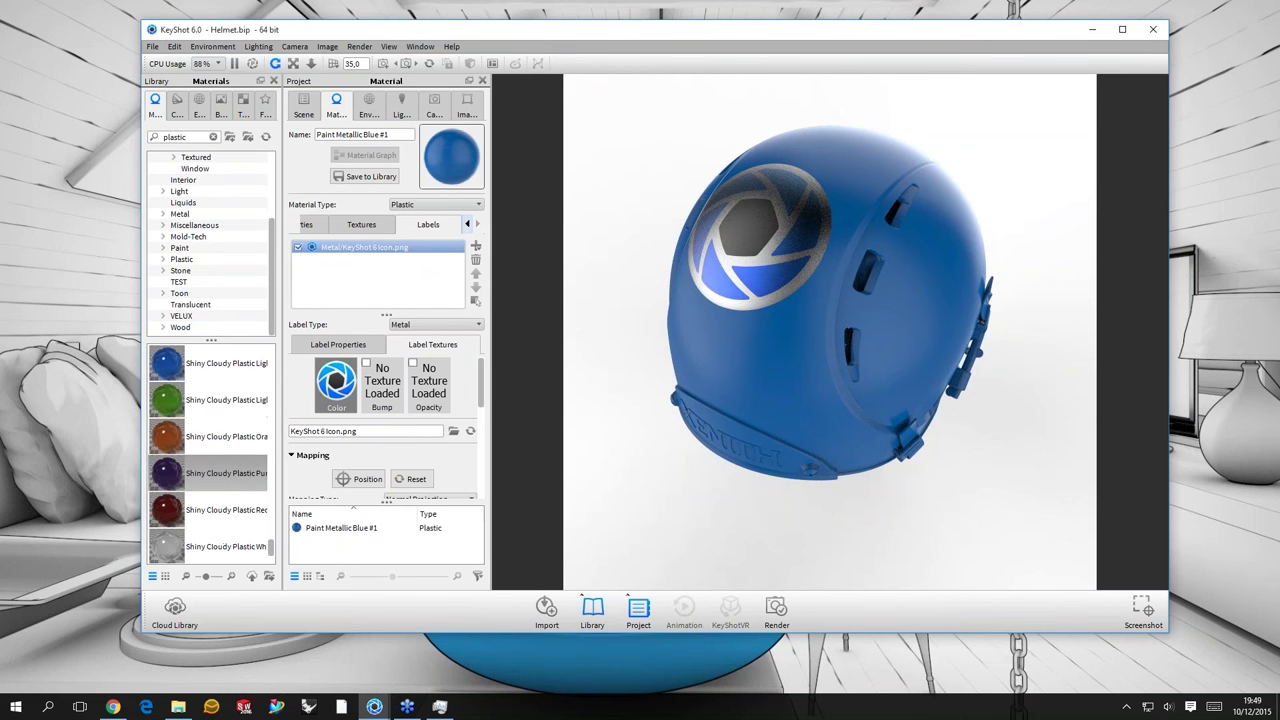
pyautogui.click(210, 473)
pyautogui.click(436, 324)
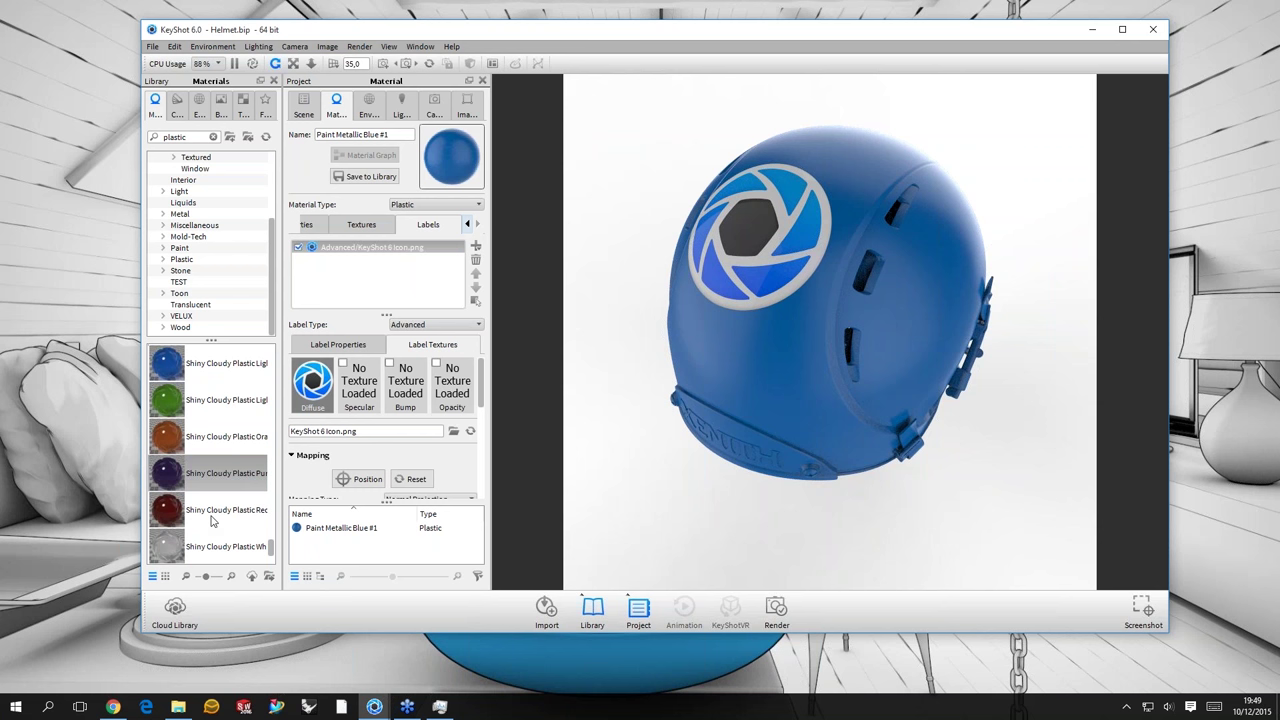
# - Try Clear Rough Plastic Green and reselect the KeyShot 6 Icon label
pyautogui.scroll(-2, 211, 519)
pyautogui.scroll(5, 212, 480)
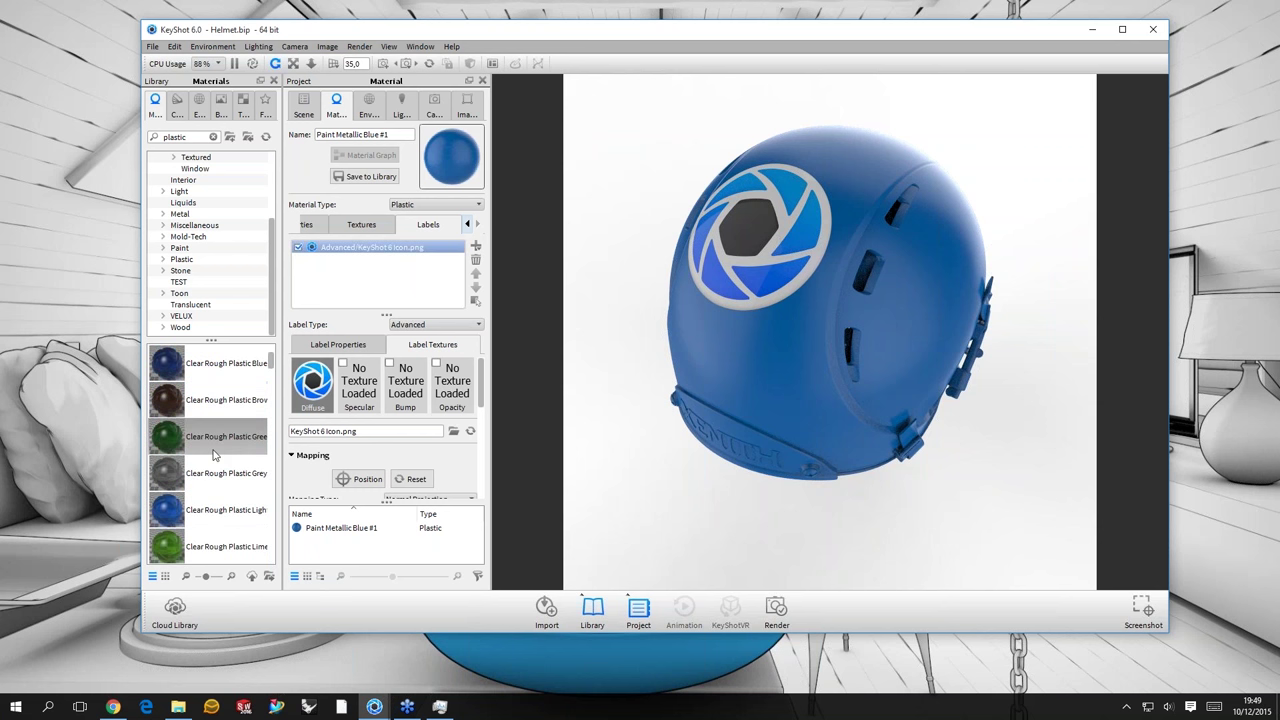
pyautogui.click(365, 281)
pyautogui.click(365, 249)
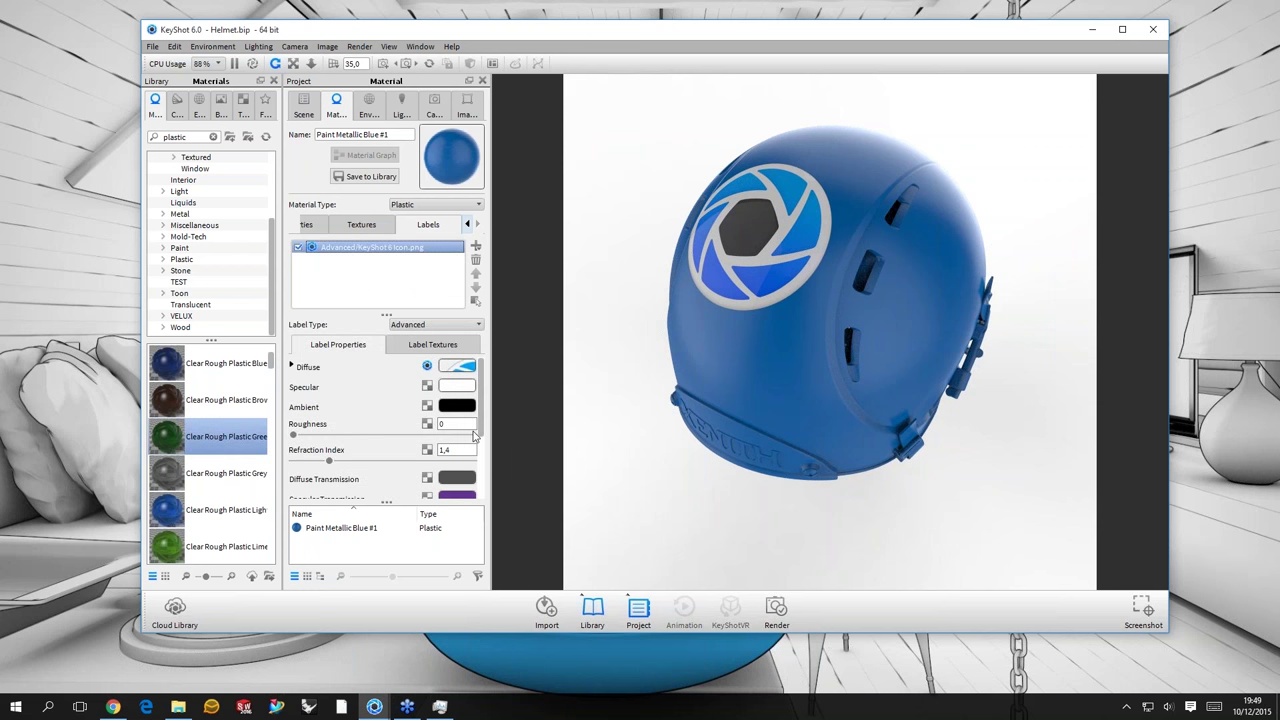
pyautogui.scroll(-3, 474, 433)
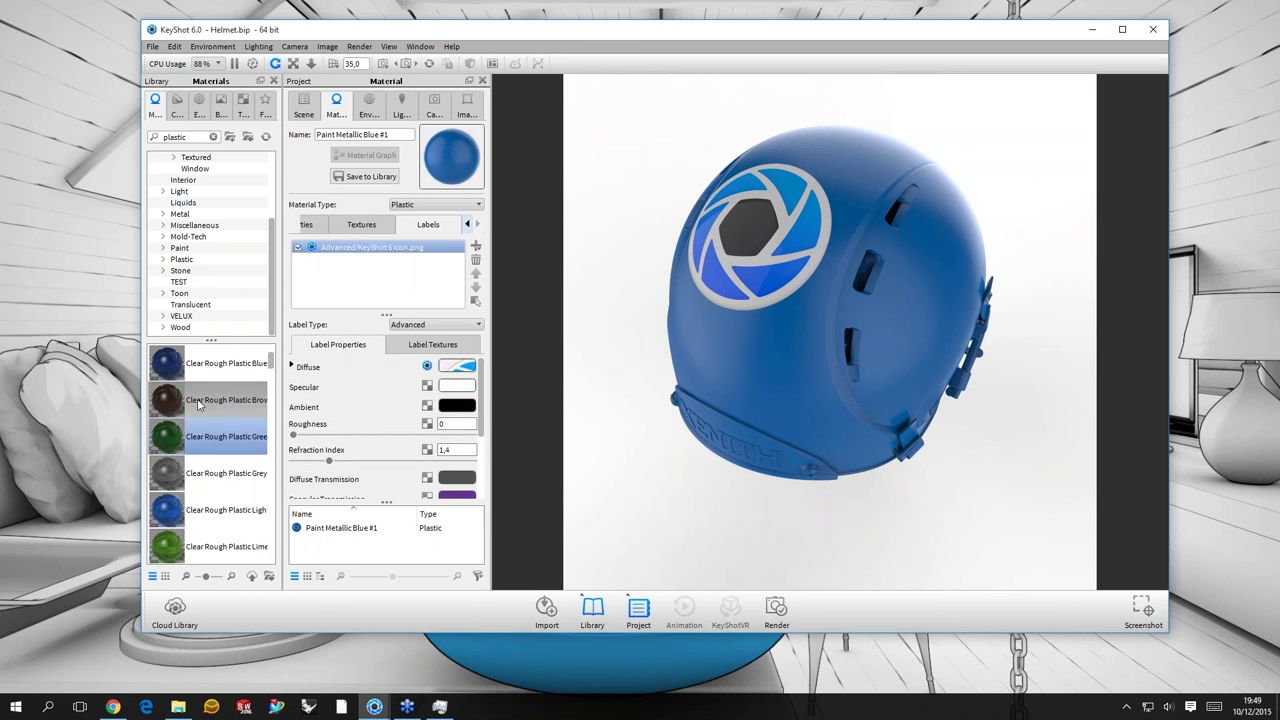
pyautogui.scroll(-5, 198, 430)
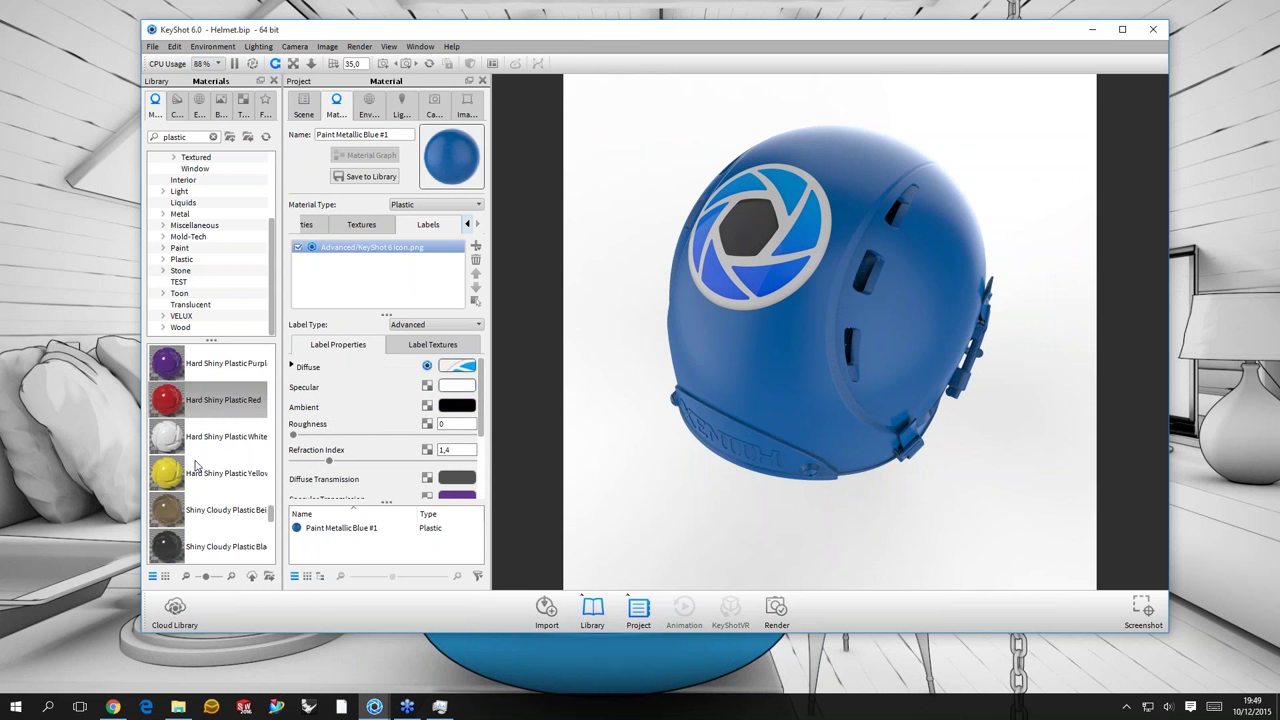
pyautogui.scroll(-3, 196, 462)
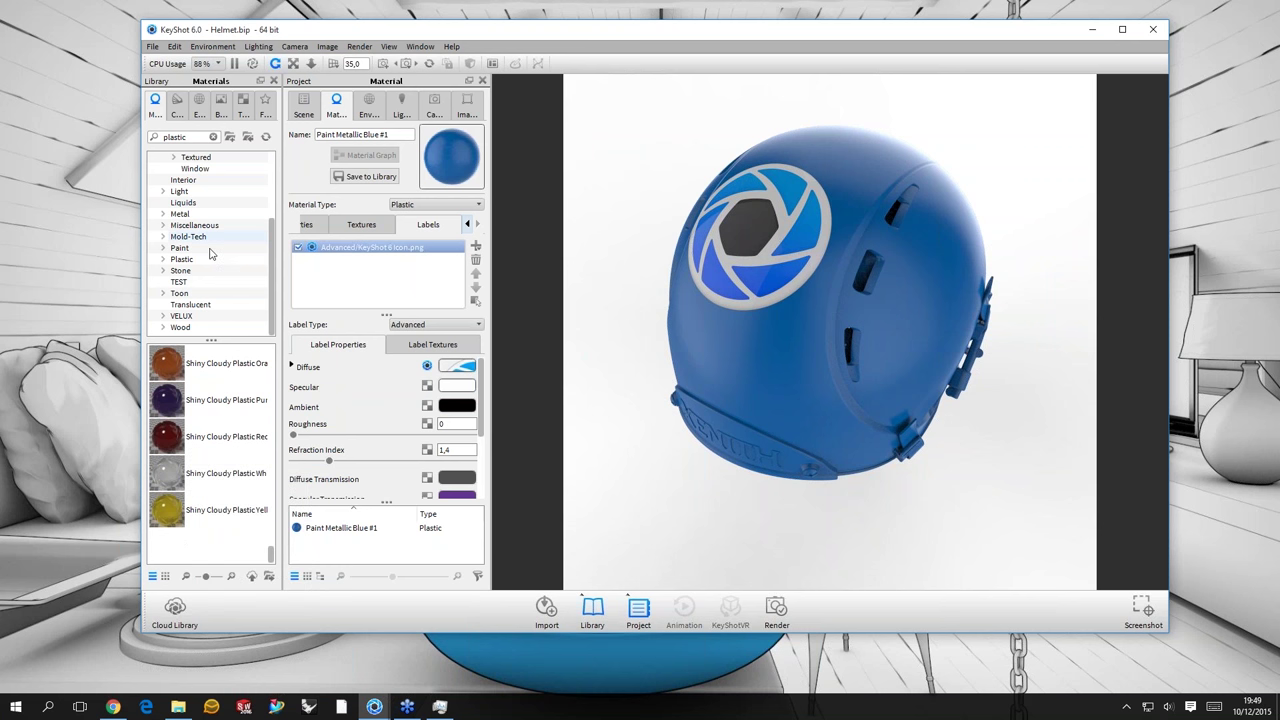
pyautogui.scroll(2, 211, 254)
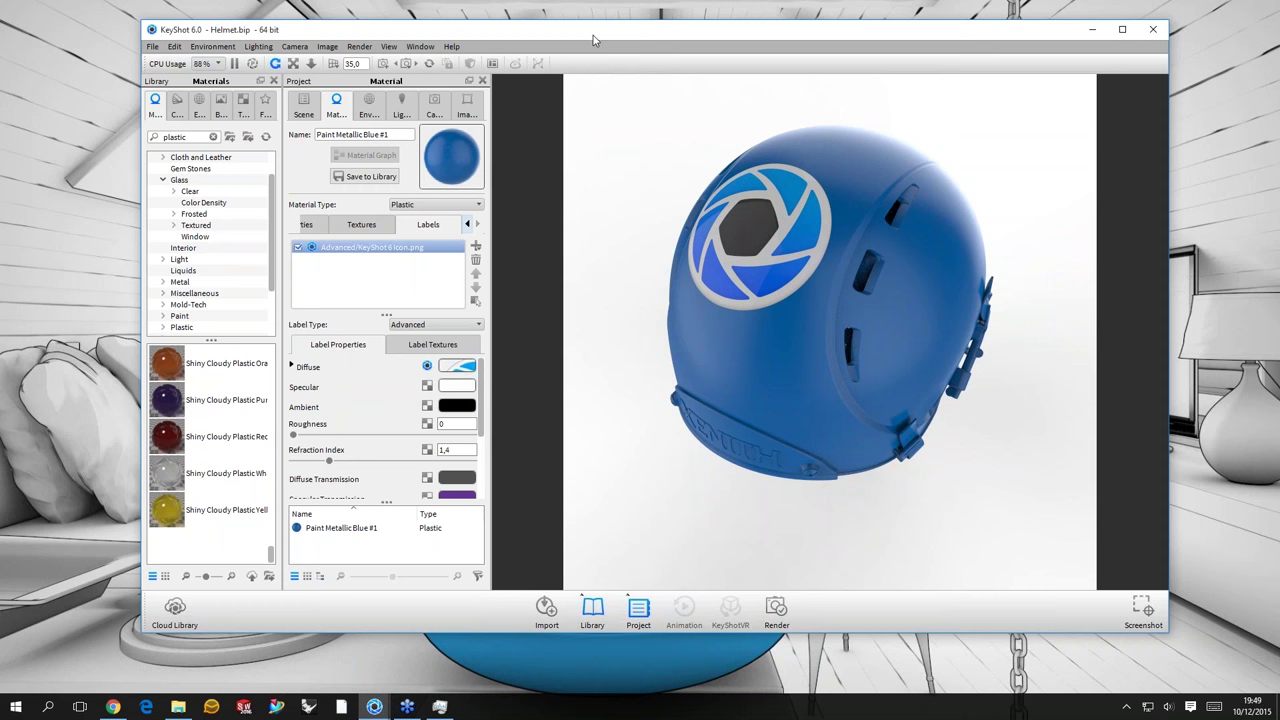
# - Reposition the KeyShot window and open the online Cloud Library
pyautogui.moveTo(593, 40); pyautogui.dragTo(608, 74)
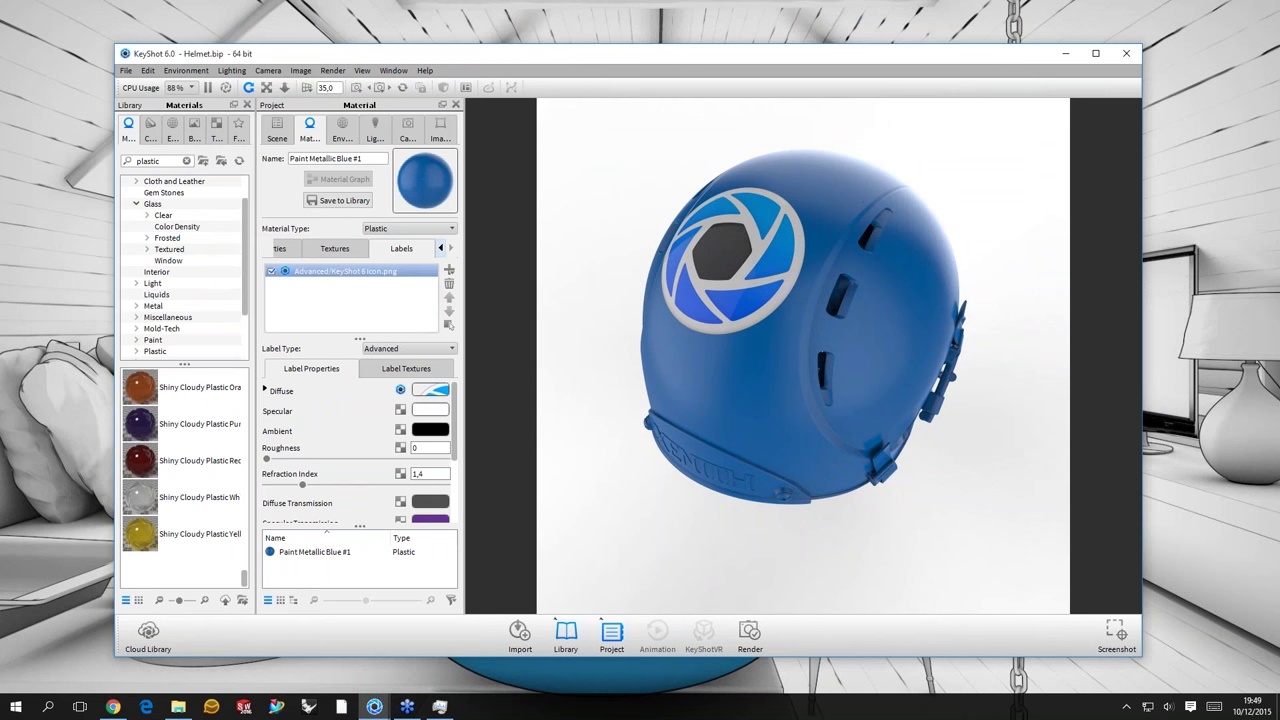
pyautogui.moveTo(608, 53); pyautogui.dragTo(606, 44)
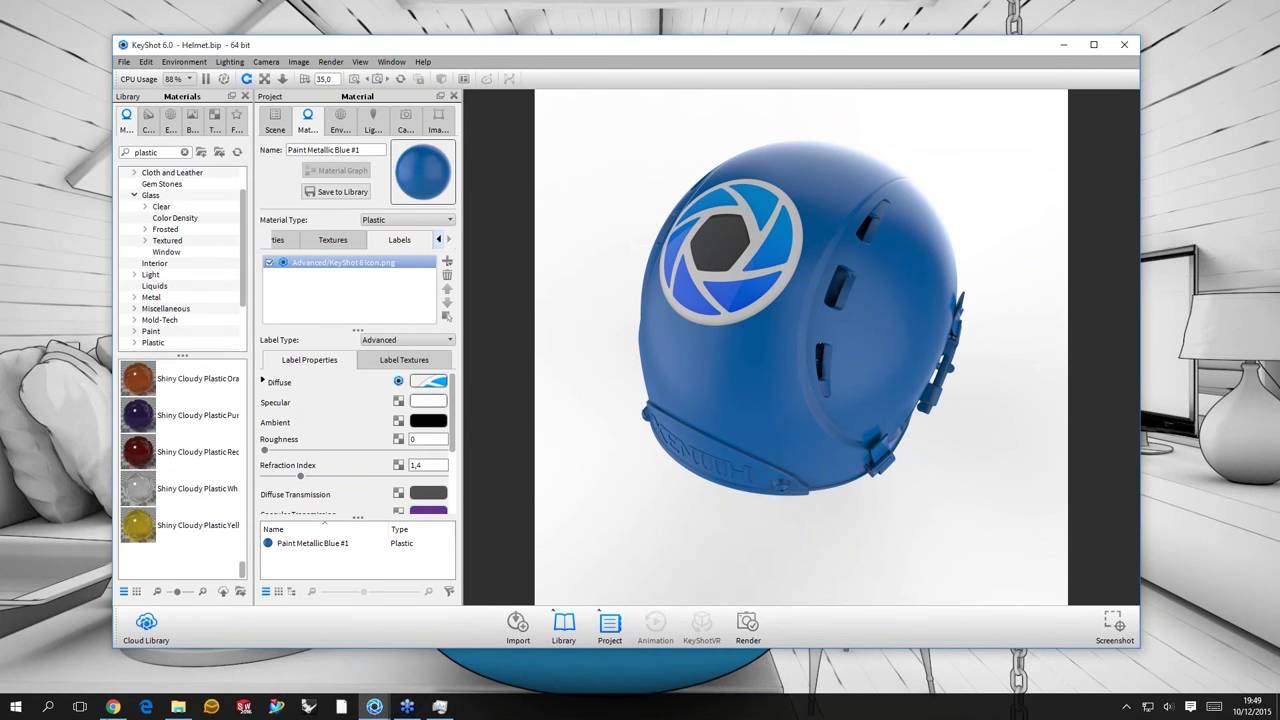
pyautogui.click(113, 707)
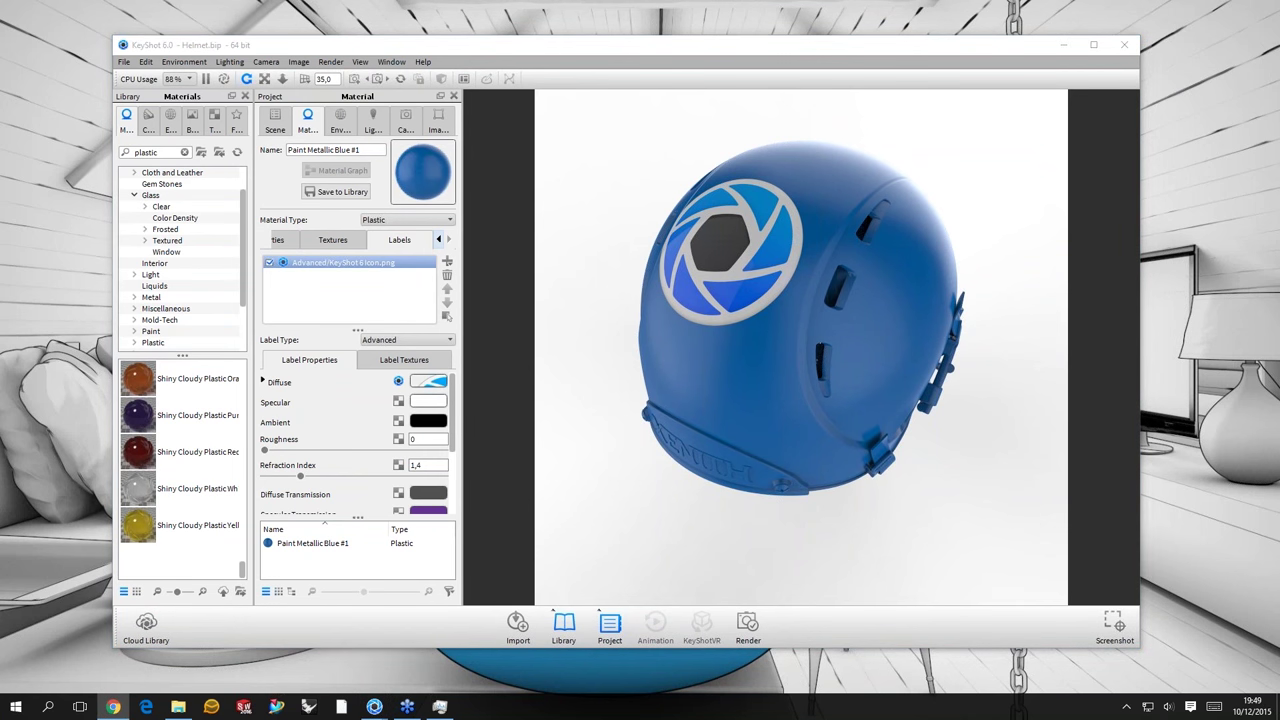
# - Sign in to KeyShot Cloud using the saved login
pyautogui.write('d')
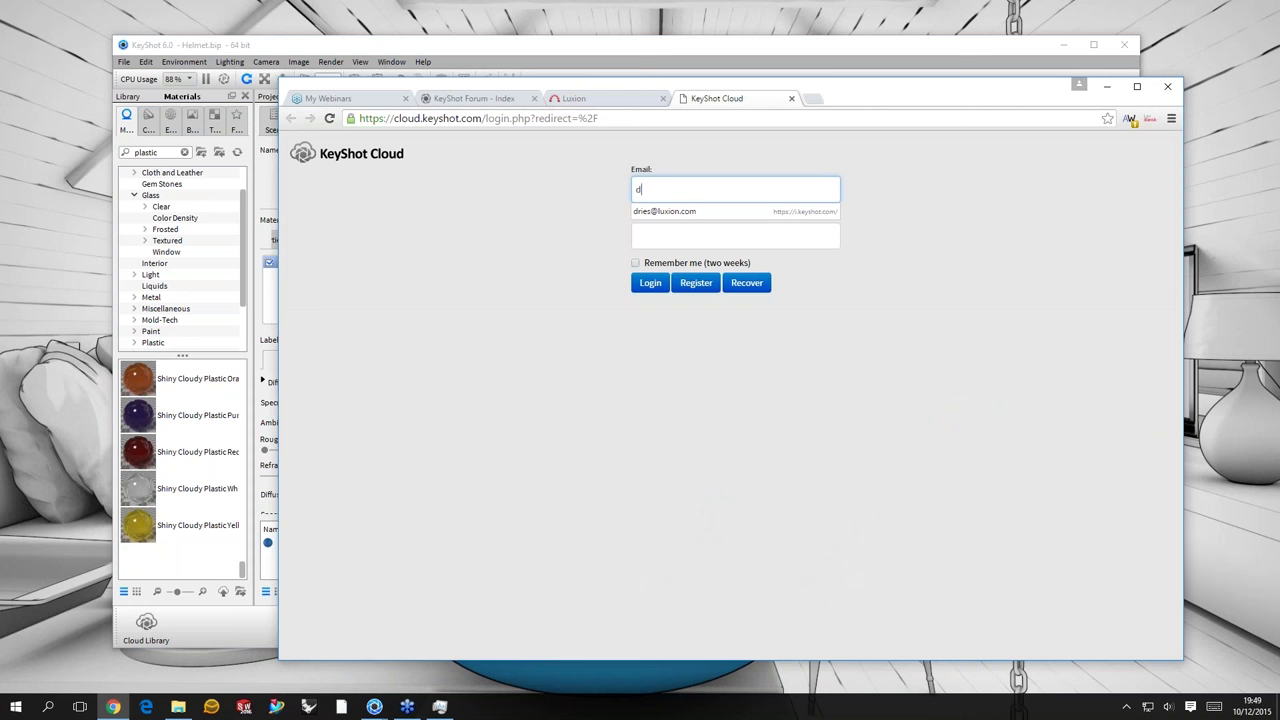
pyautogui.press('Down')
pyautogui.press('Return')
pyautogui.press('Tab')
pyautogui.press('Tab')
pyautogui.press('space')
pyautogui.press('Return')
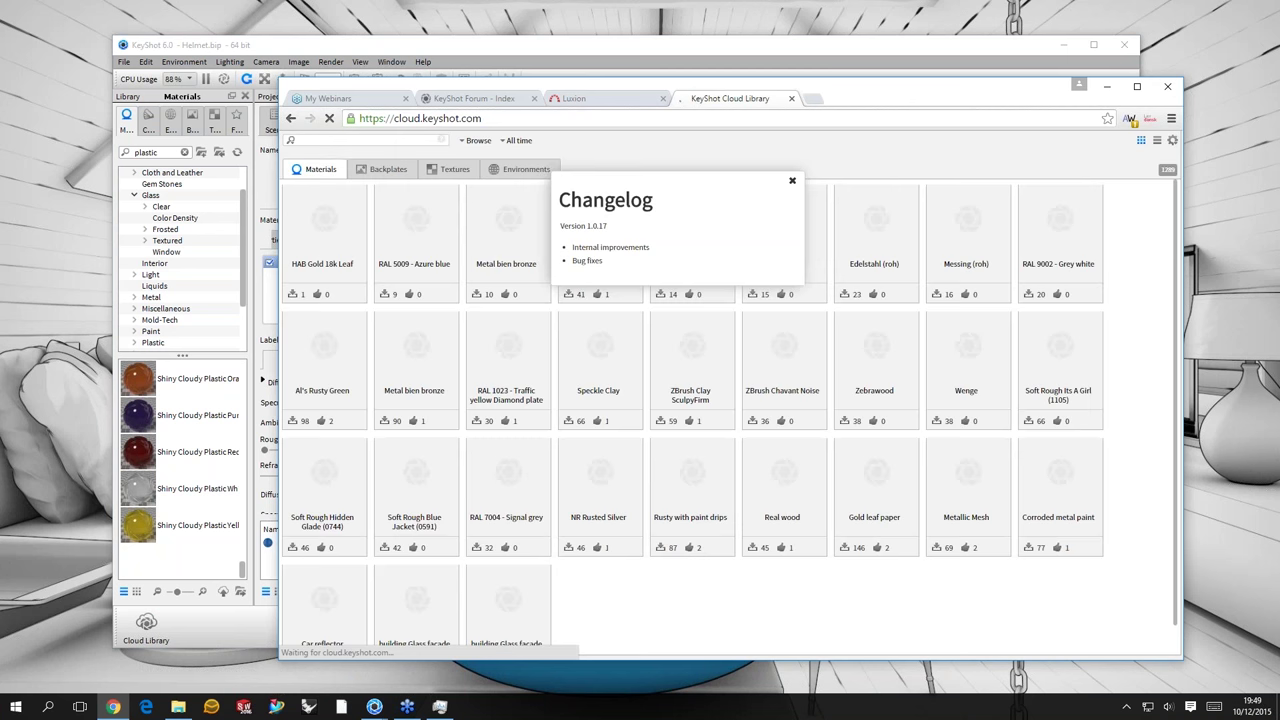
# - Close the changelog, list Textures sorted by Downloads, and view Waterdrops009 details
pyautogui.press('Escape')
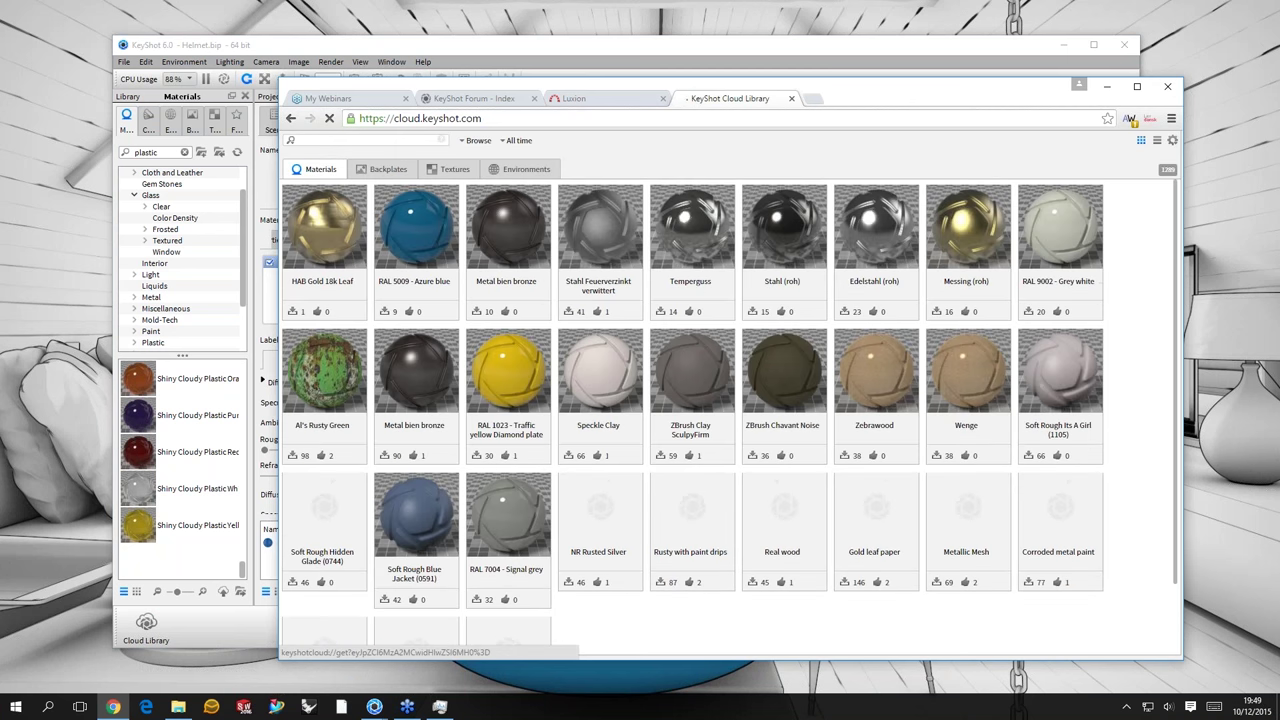
pyautogui.click(448, 169)
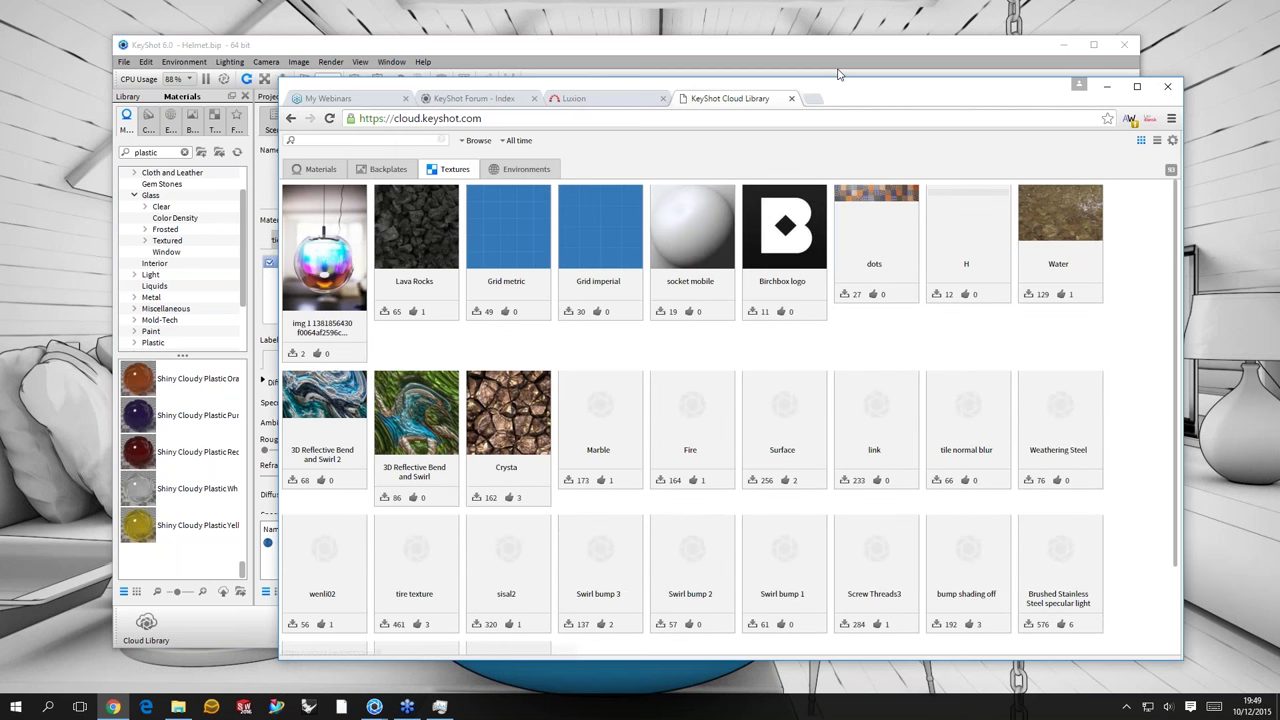
pyautogui.moveTo(840, 75); pyautogui.dragTo(806, 49)
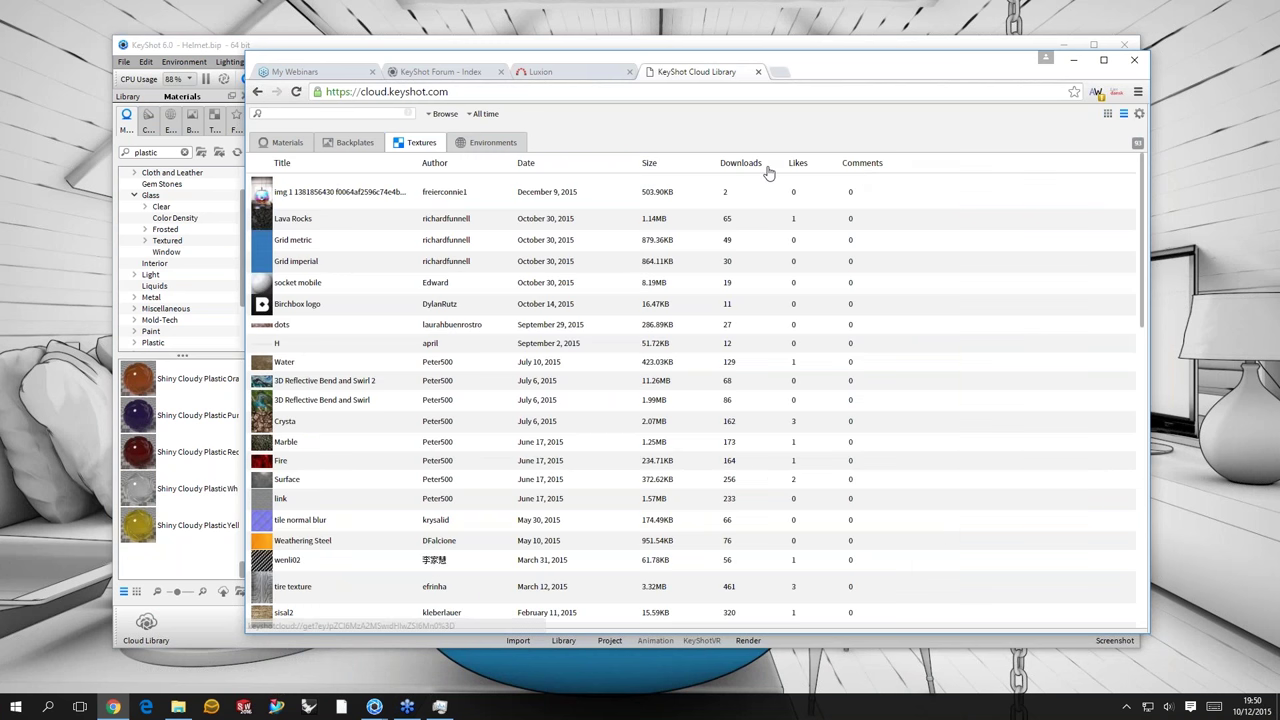
pyautogui.click(765, 165)
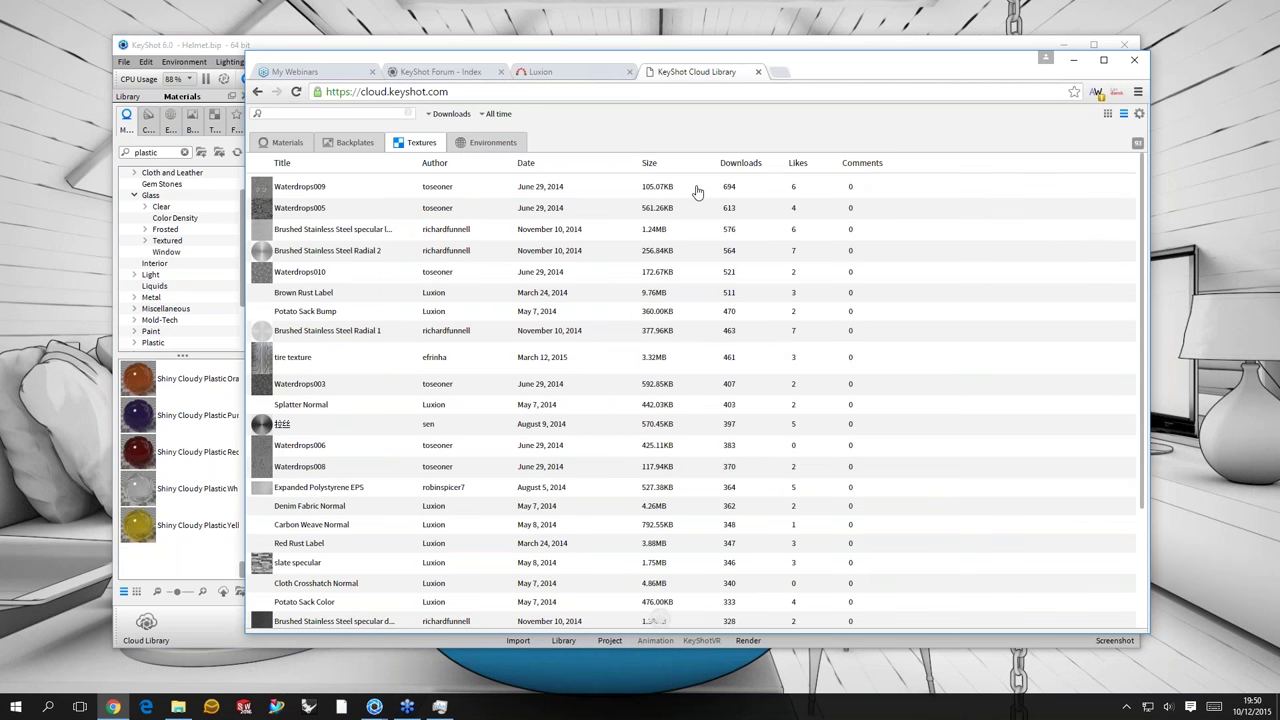
pyautogui.click(622, 188)
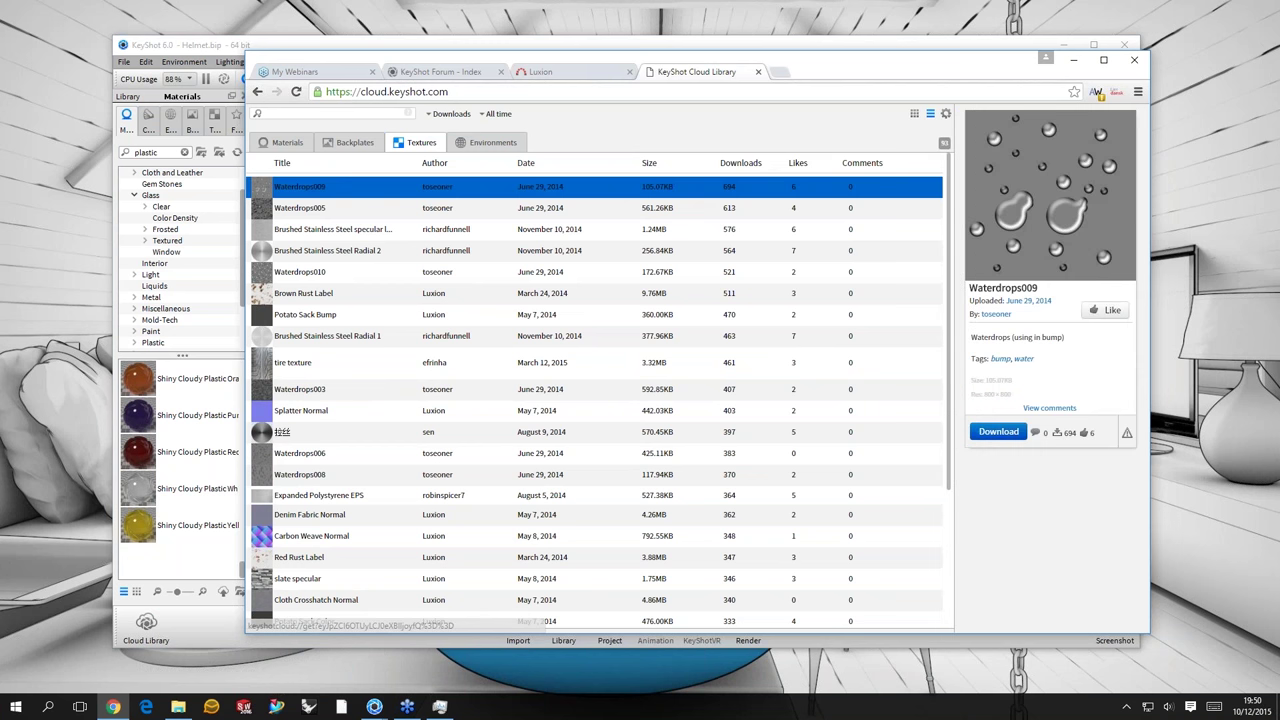
# - Download the Brushed Stainless Steel specular light texture into KeyShot, always allowing the link
pyautogui.click(600, 229)
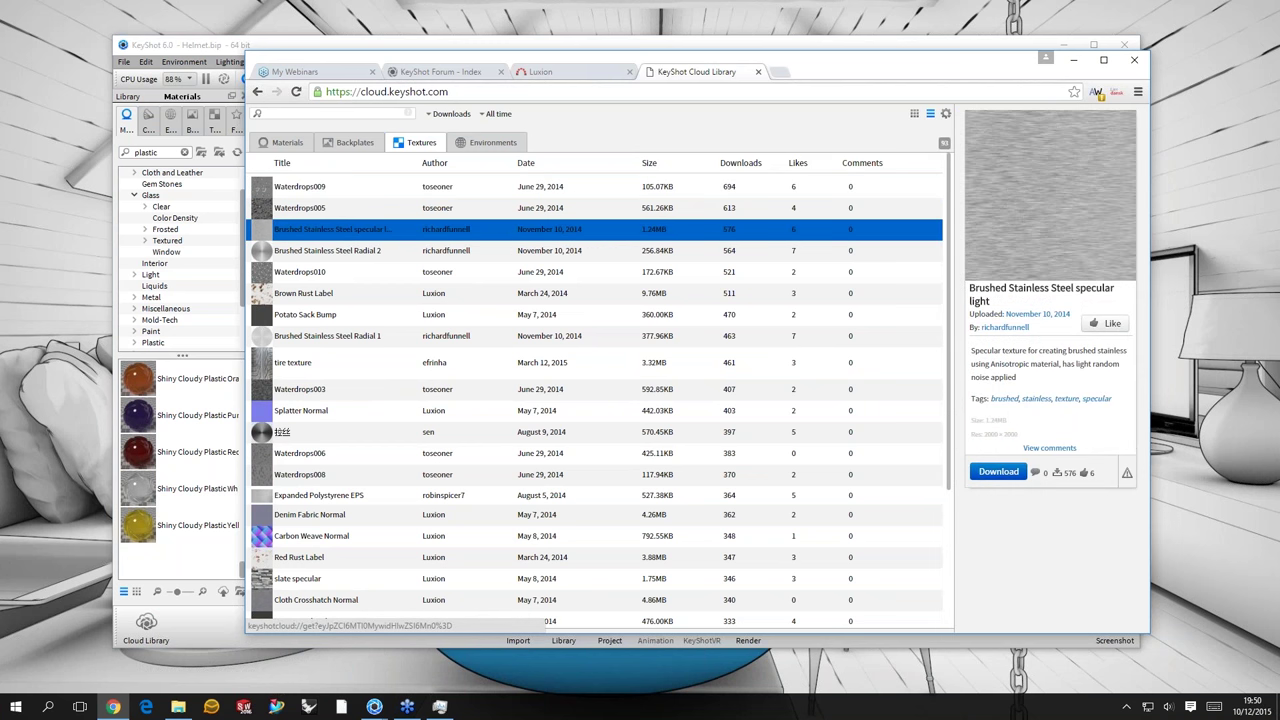
pyautogui.rightClick(641, 233)
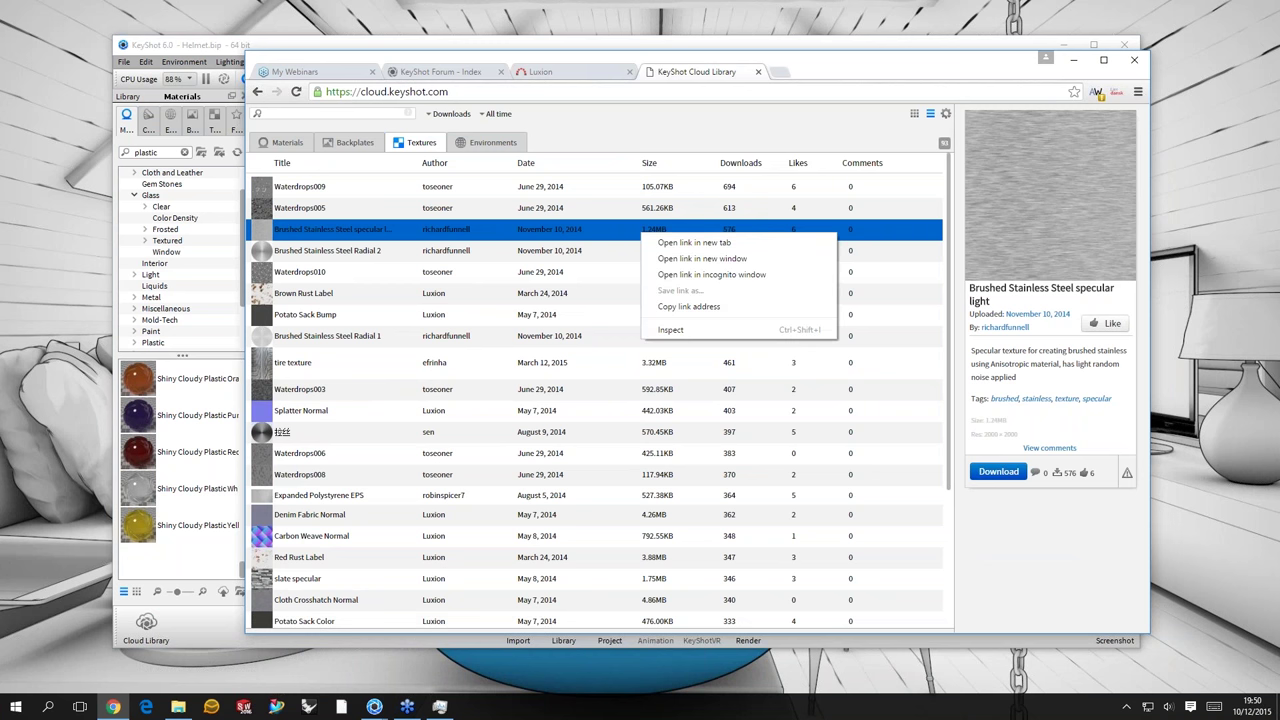
pyautogui.click(560, 250)
pyautogui.click(560, 229)
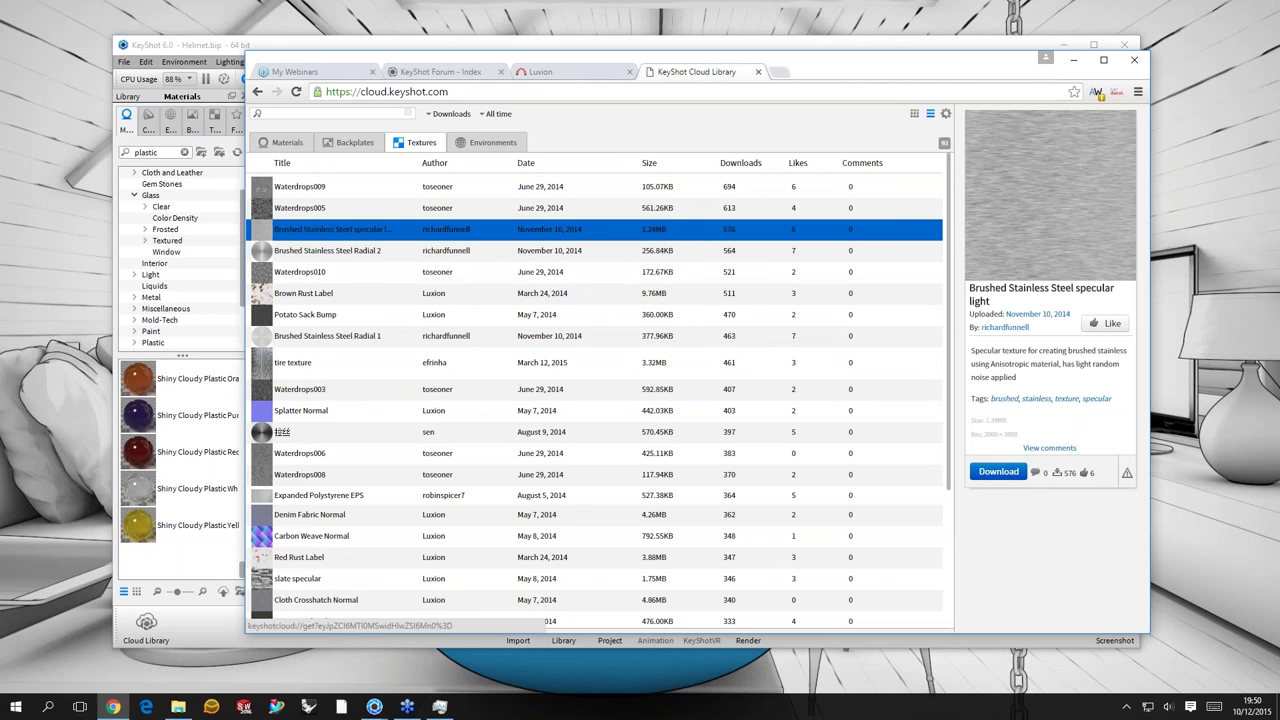
pyautogui.click(998, 471)
pyautogui.click(569, 270)
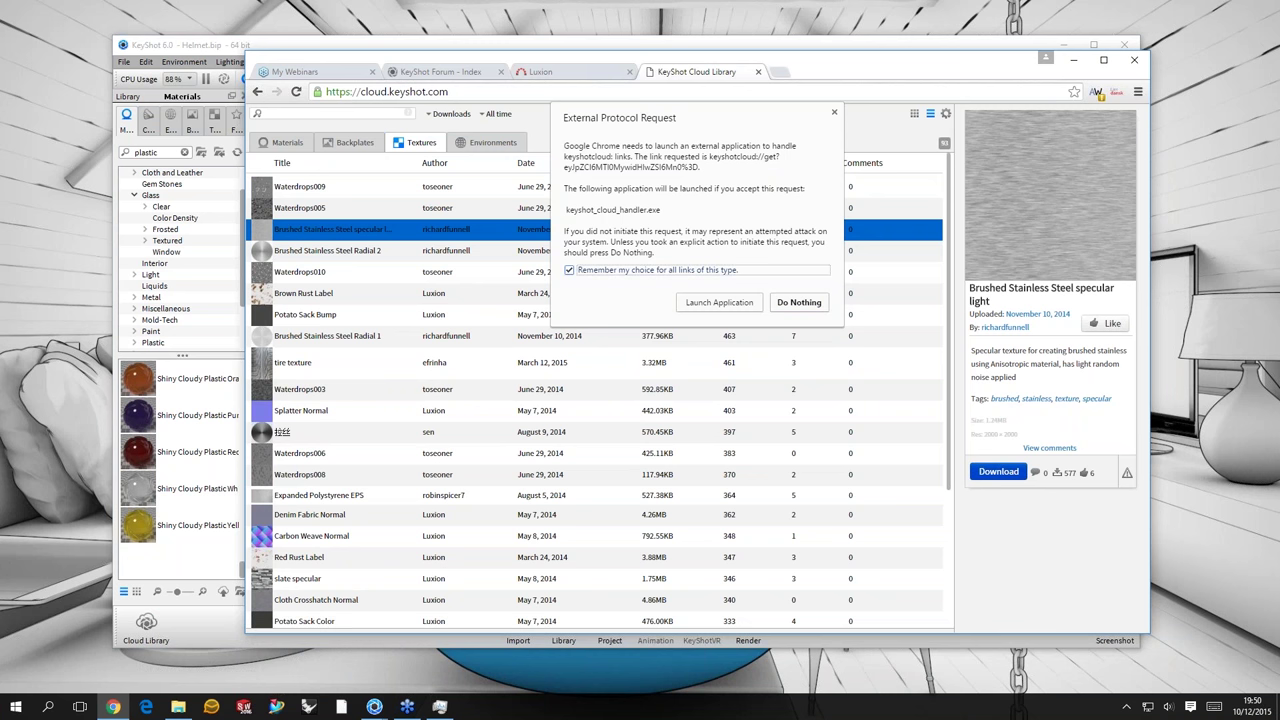
pyautogui.click(719, 302)
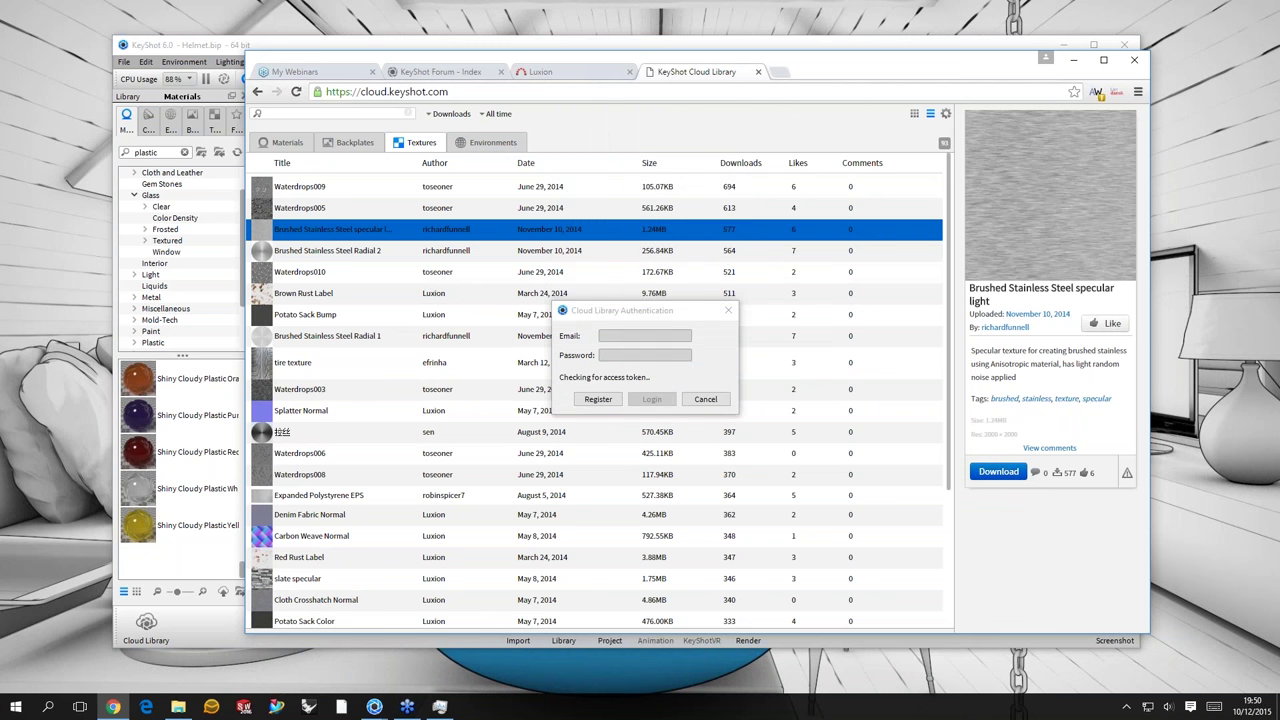
# - Log in to the Cloud Library Authentication dialog with the account e-mail and password
pyautogui.click(613, 341)
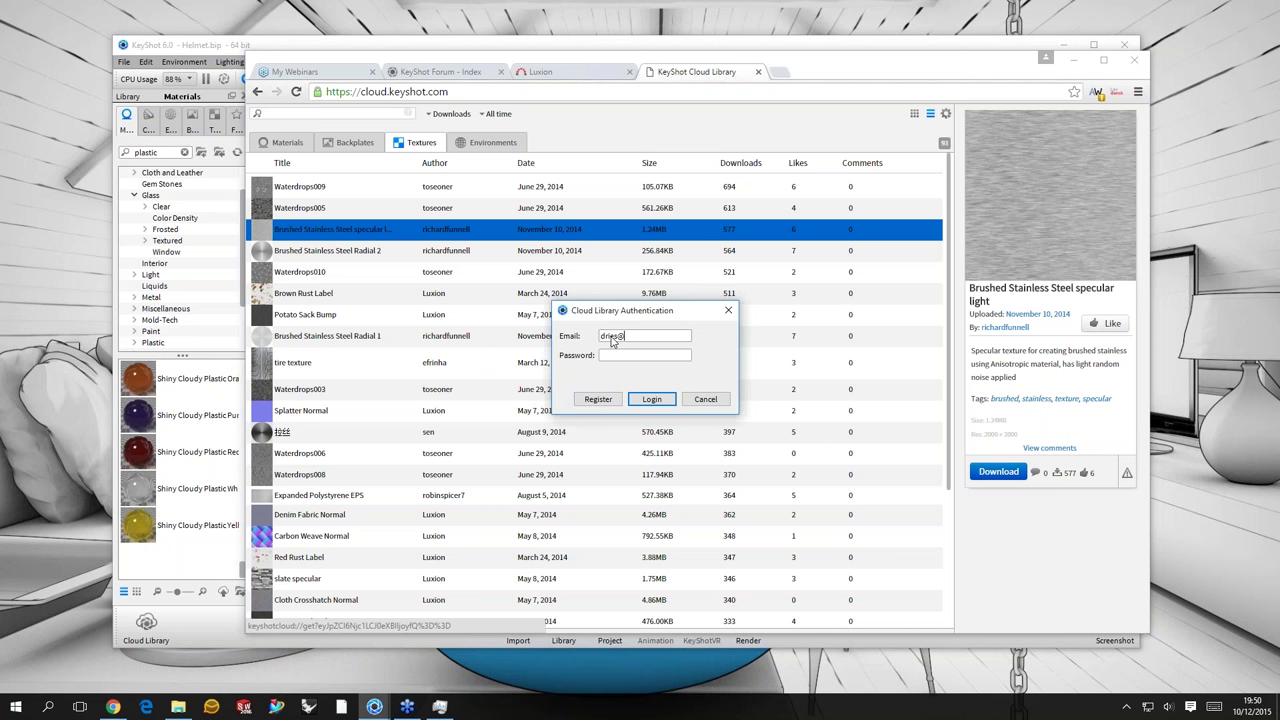
pyautogui.press('Tab')
pyautogui.write('xxxxxxxxxx')
pyautogui.press('Return')
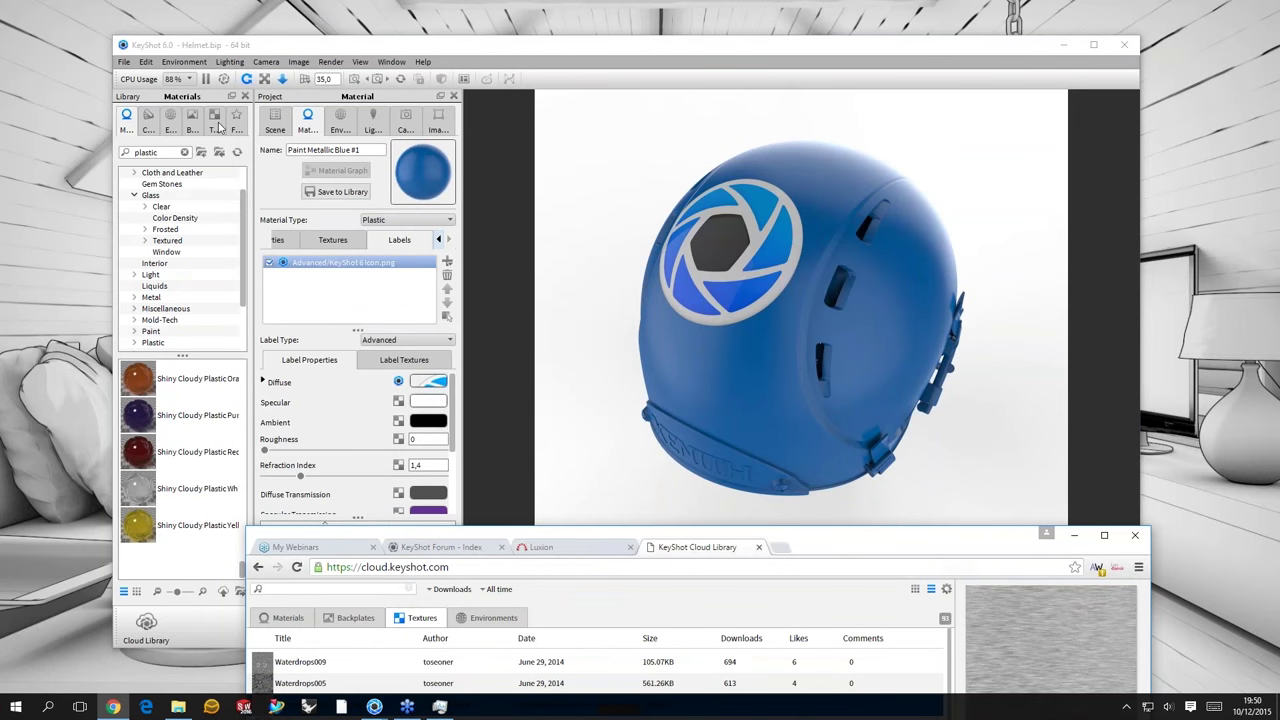
# - Select the Brushed texture in the Textures Downloads folder, enlarge thumbnails, and return to the browser
pyautogui.click(218, 125)
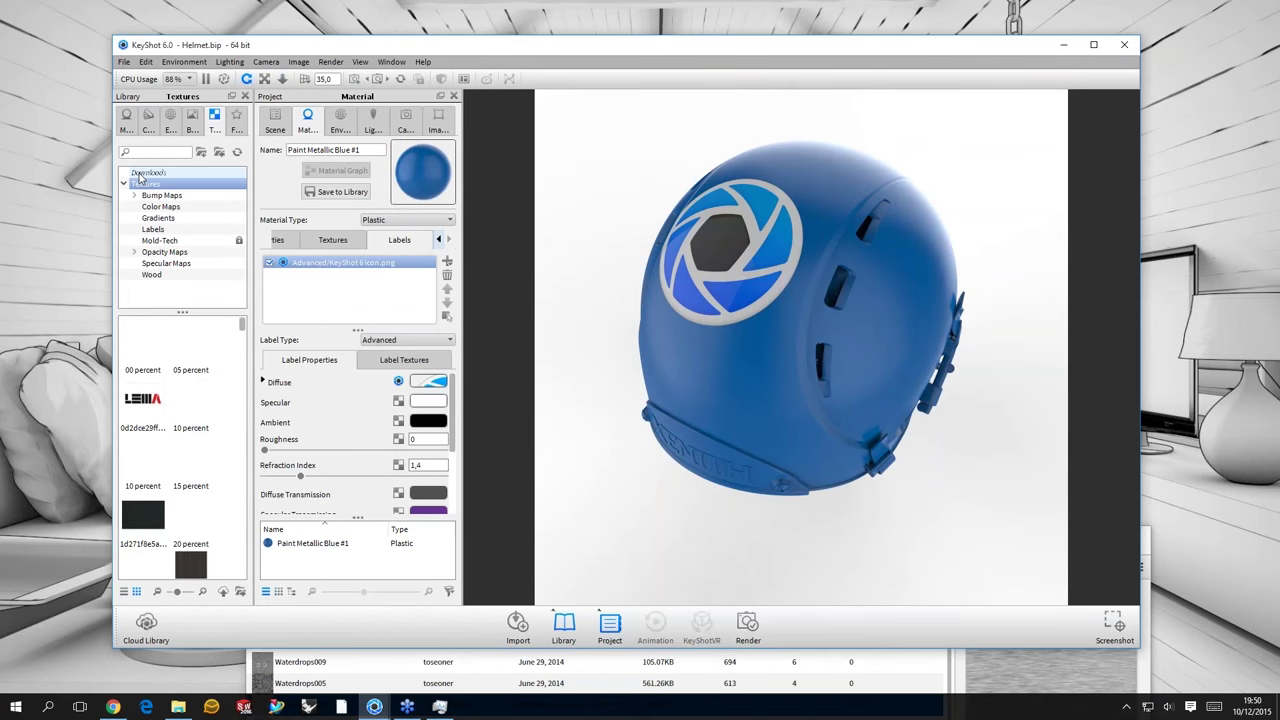
pyautogui.click(145, 173)
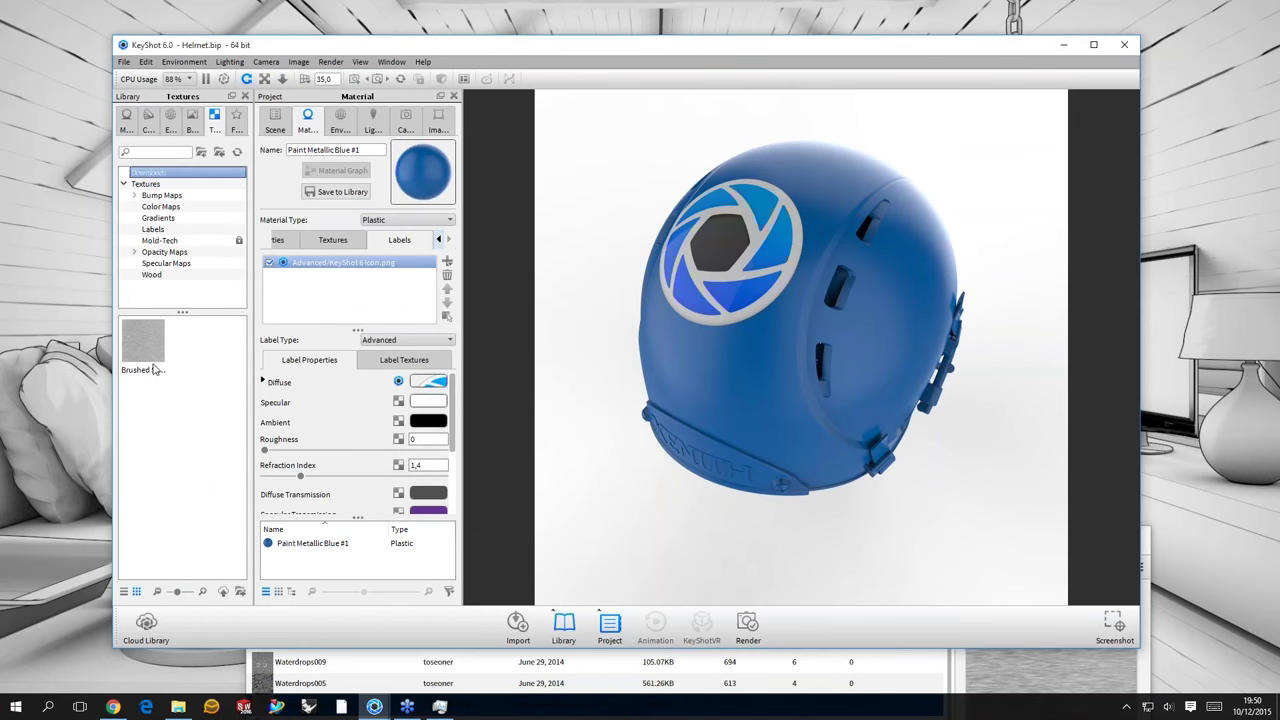
pyautogui.click(150, 355)
pyautogui.click(179, 593)
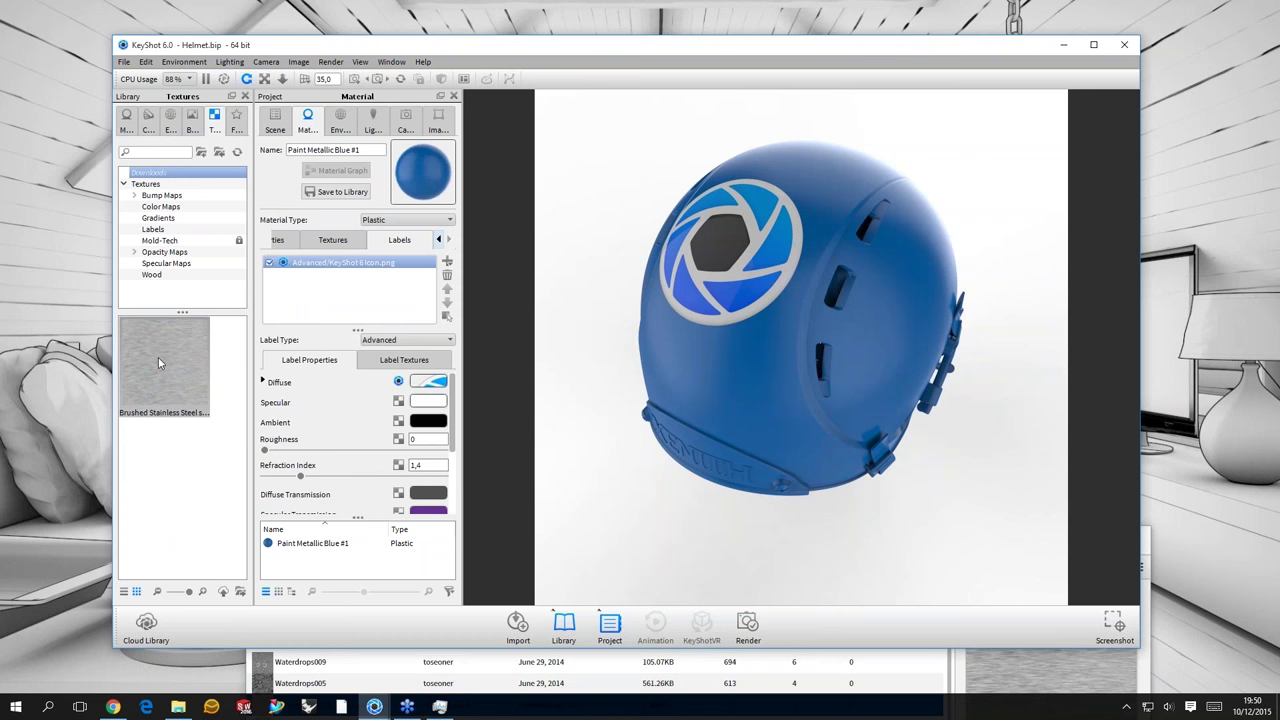
pyautogui.moveTo(158, 357)
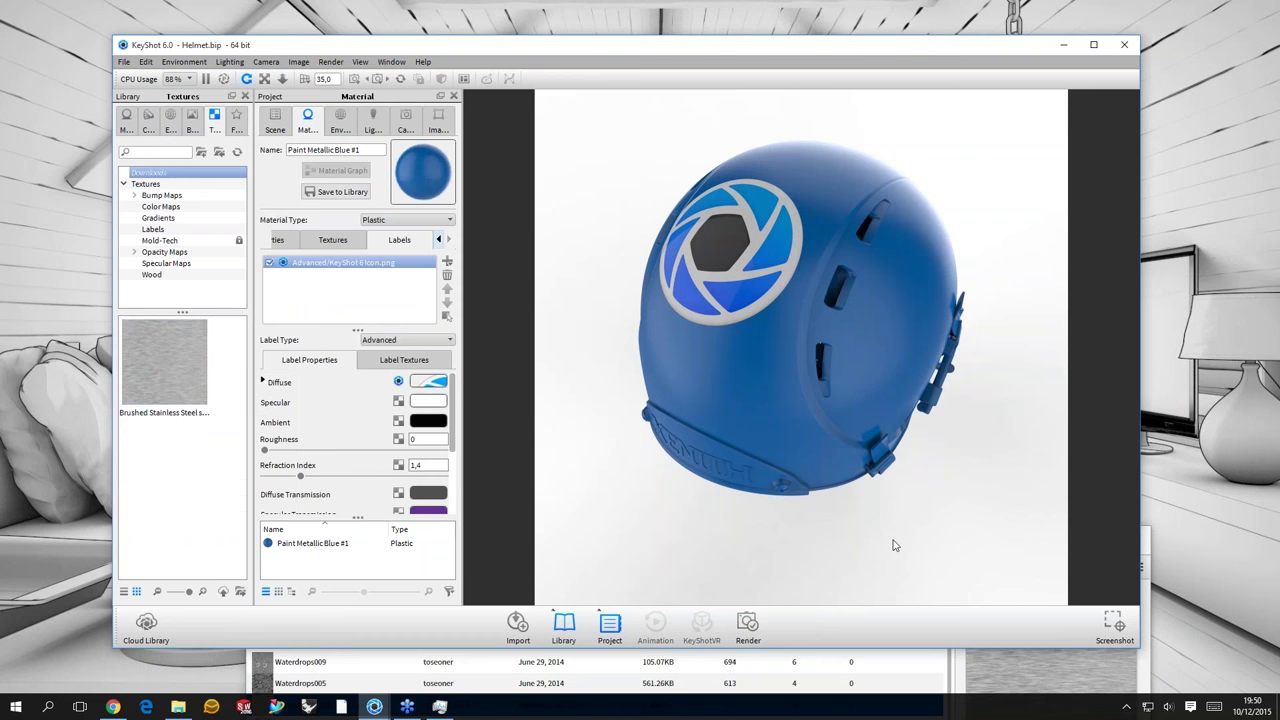
pyautogui.hotkey('alt', 'Tab')
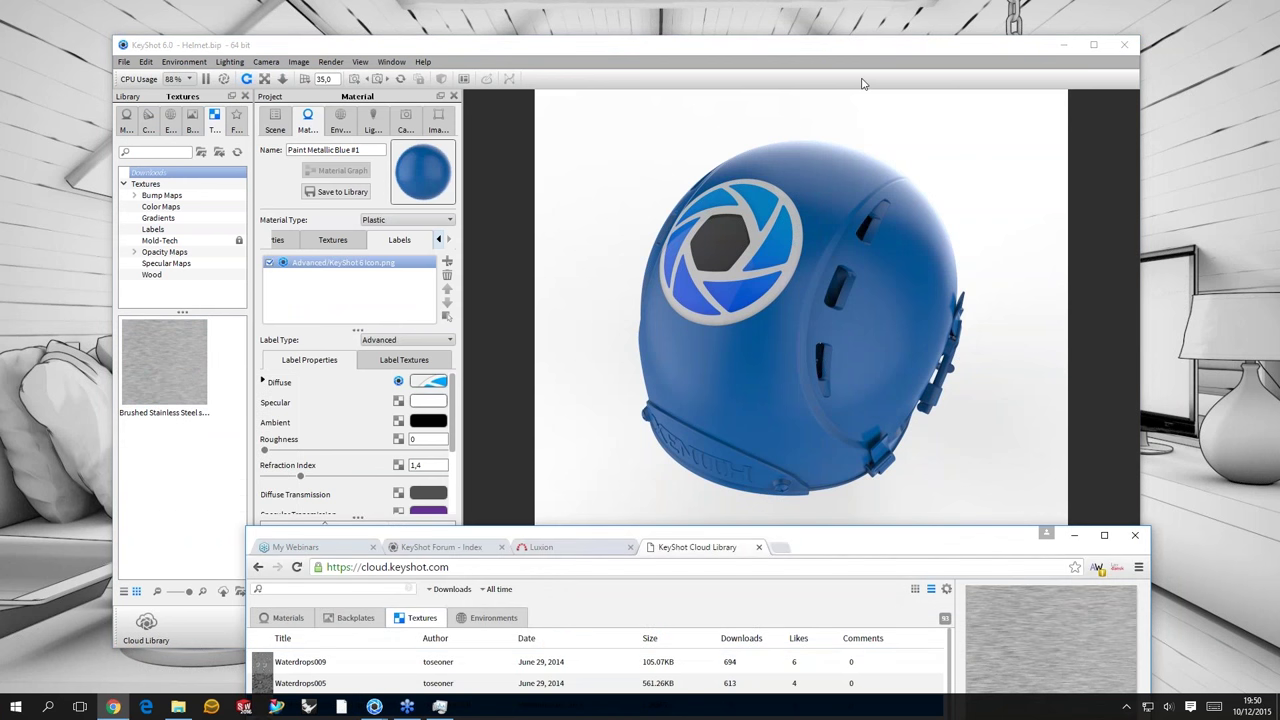
pyautogui.moveTo(880, 545); pyautogui.dragTo(910, 79)
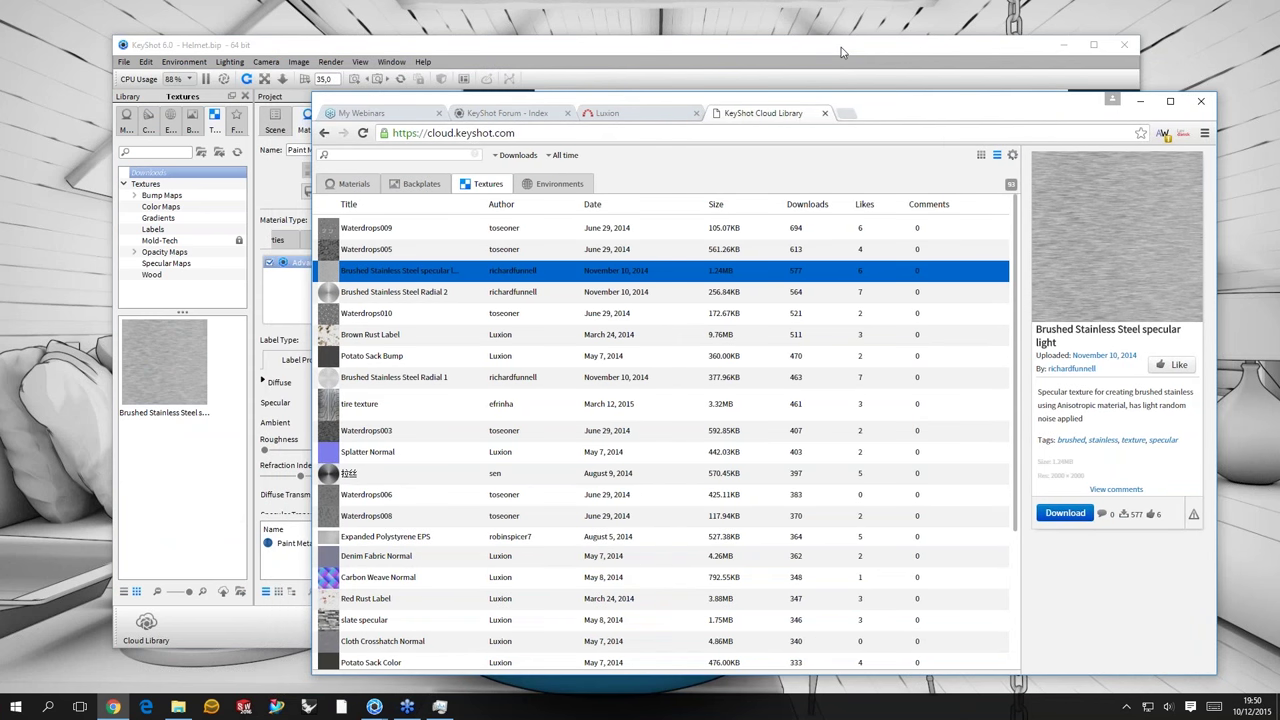
# - Bring the Helmet.bip scene back in front of the KeyShot Cloud browser
pyautogui.click(841, 52)
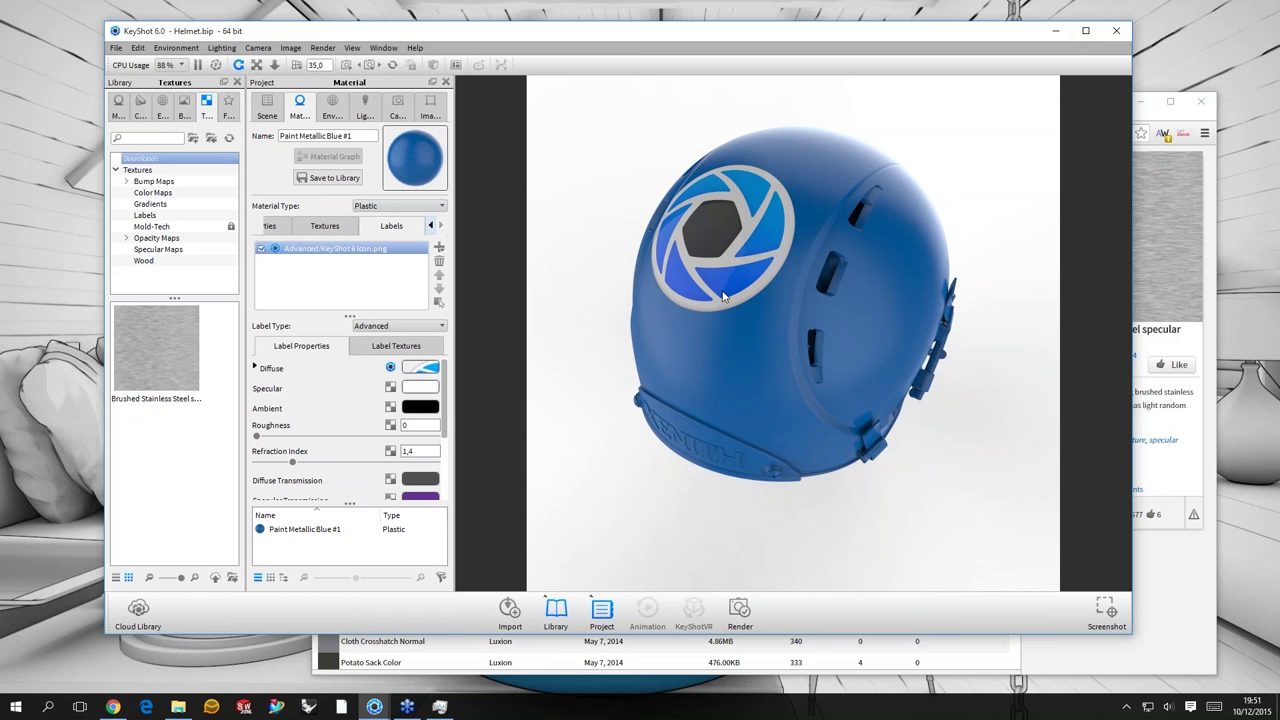
# - Select the KeyShot 6 Icon label in the material's Labels and toggle its visibility
pyautogui.click(278, 229)
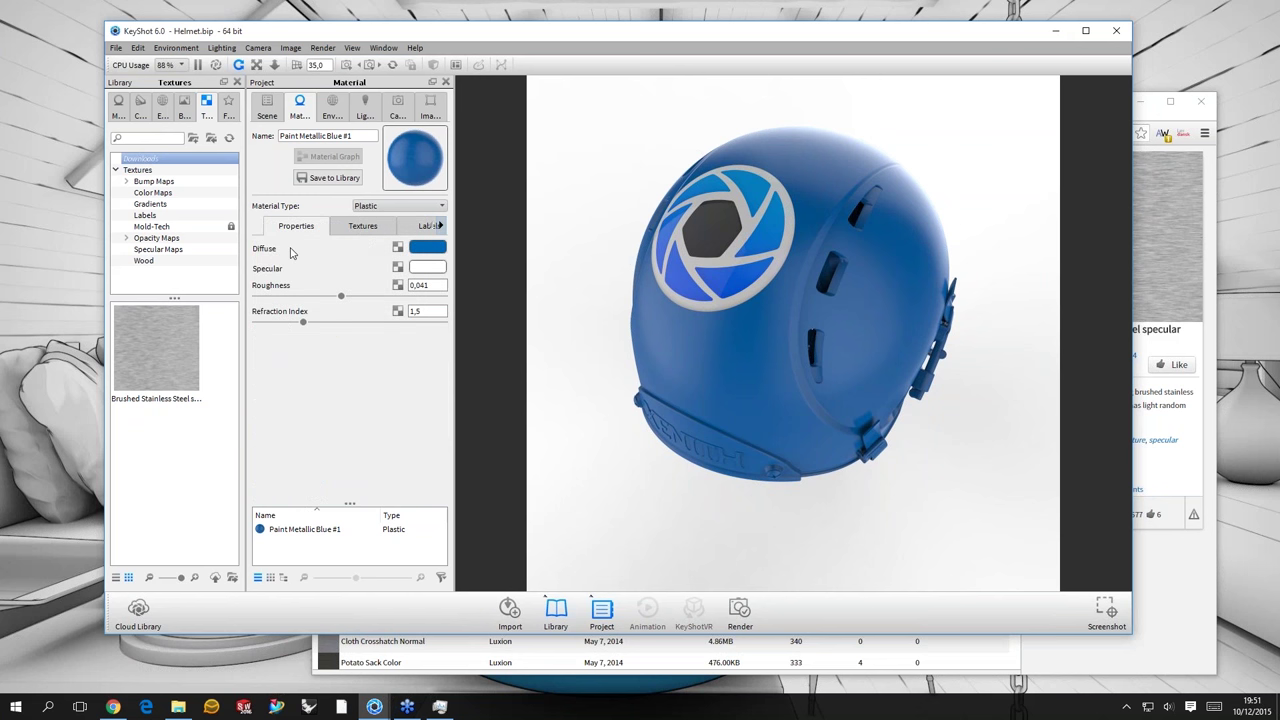
pyautogui.click(428, 225)
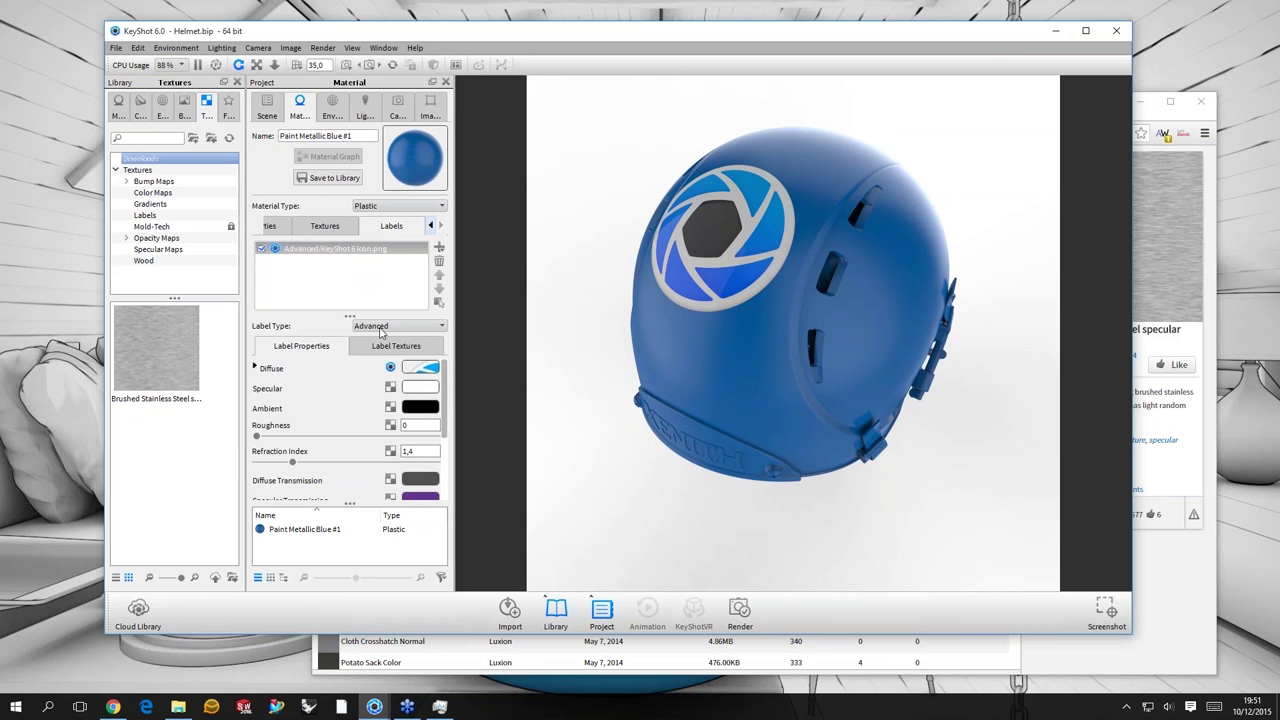
pyautogui.click(373, 303)
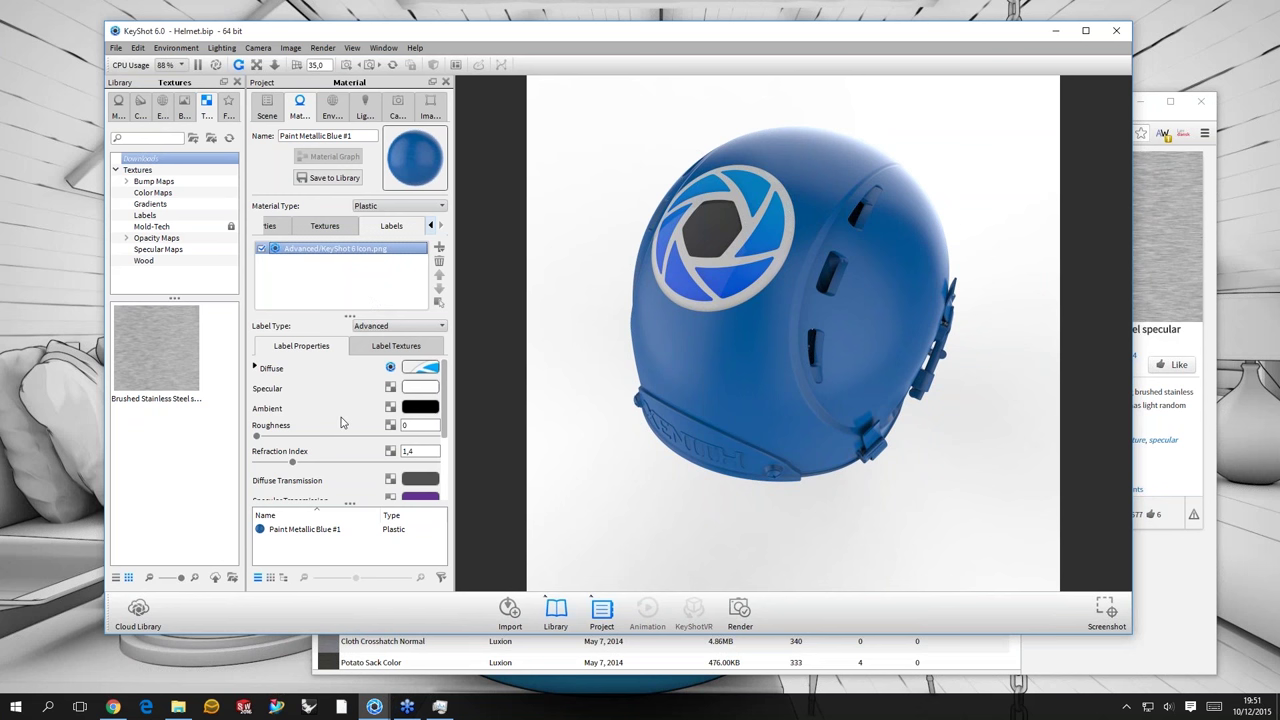
pyautogui.click(316, 347)
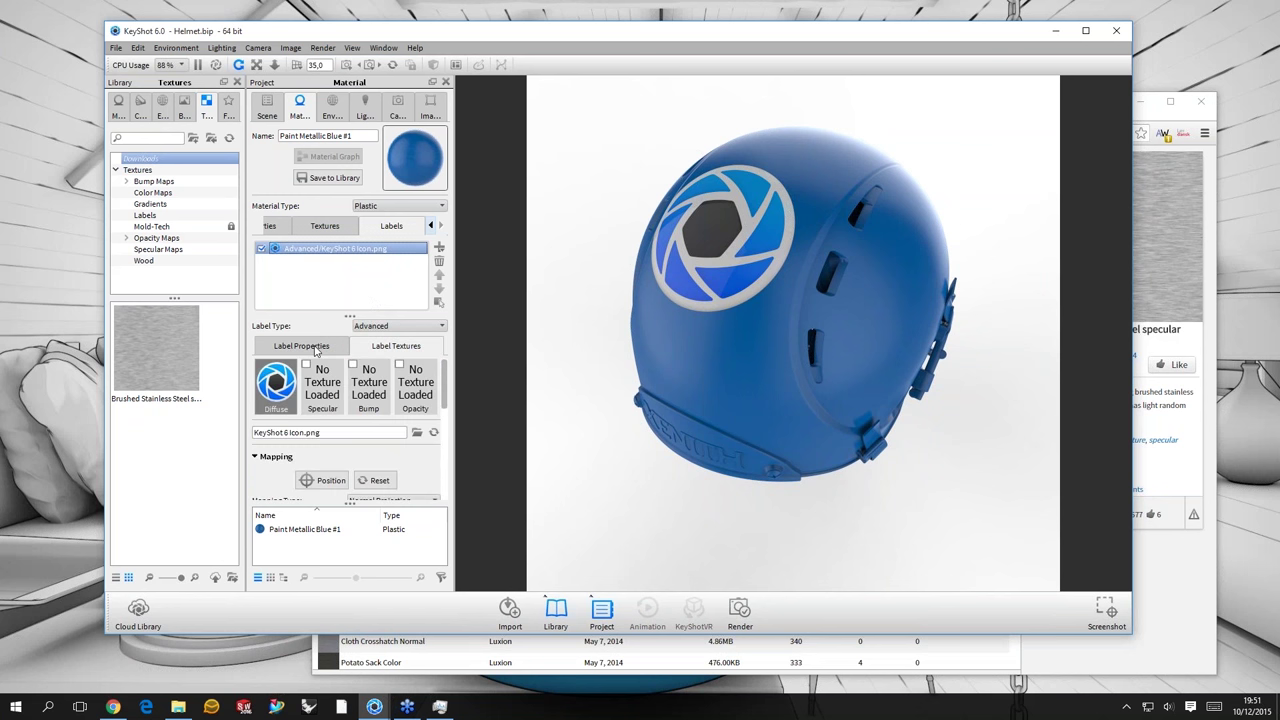
pyautogui.click(315, 347)
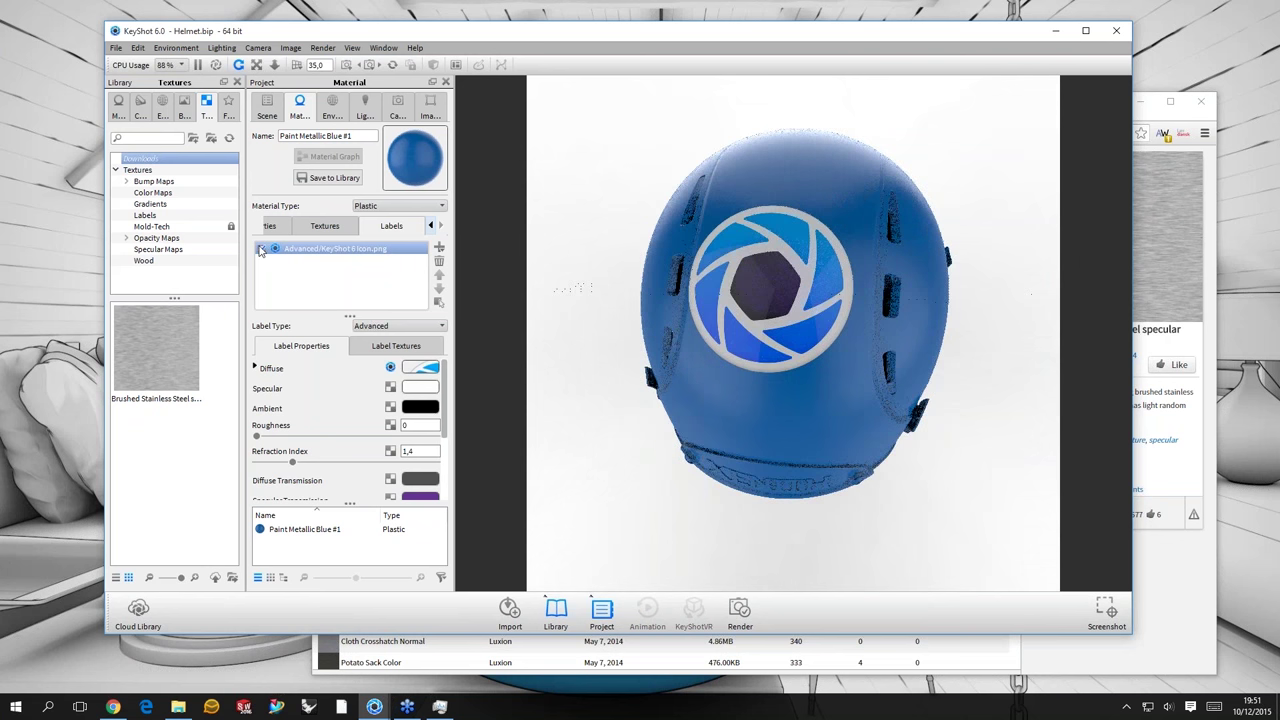
pyautogui.click(261, 249)
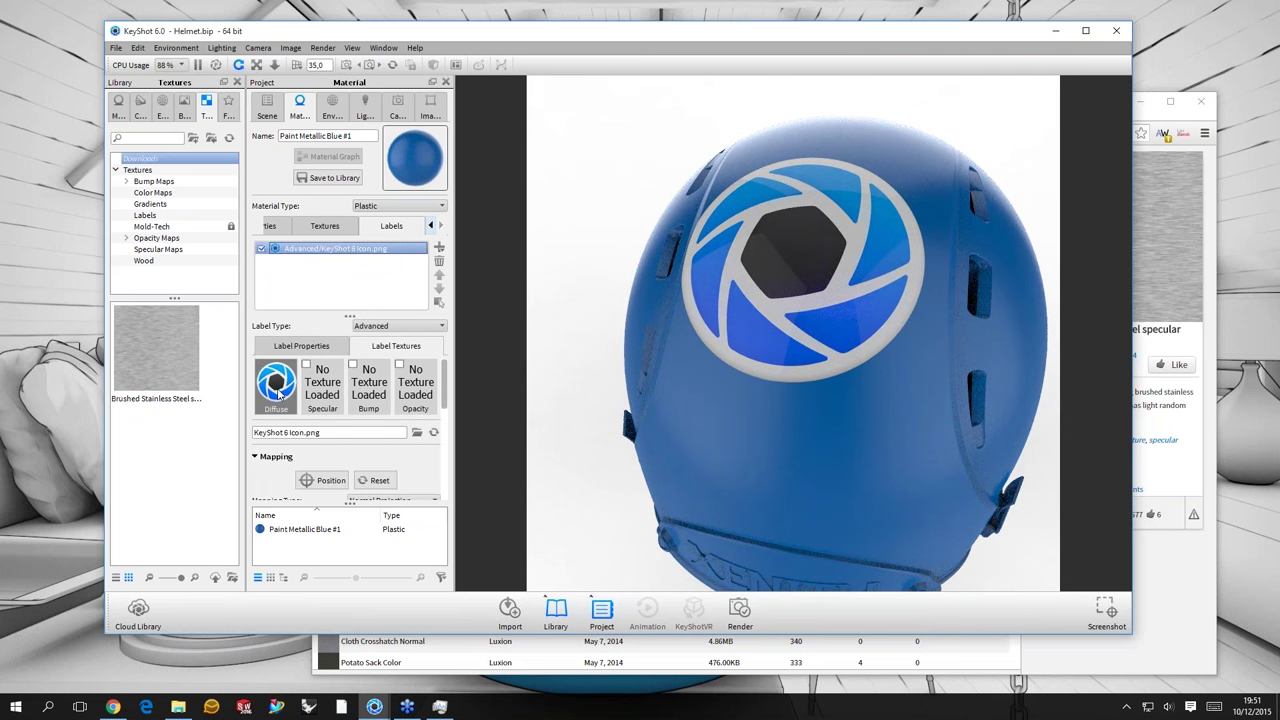
# - Expand the label's Diffuse properties to show the KeyShot 6 Icon.png texture and Blend with Color
pyautogui.click(301, 345)
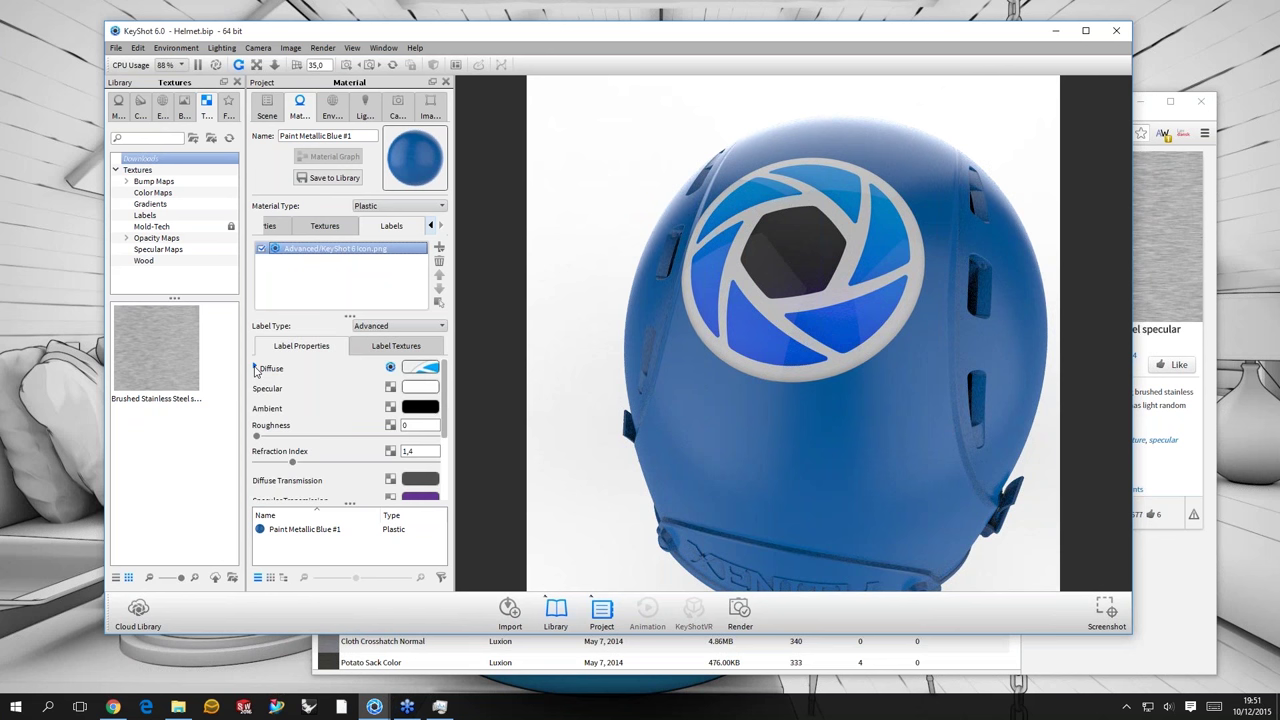
pyautogui.click(256, 368)
pyautogui.click(256, 368)
pyautogui.click(256, 368)
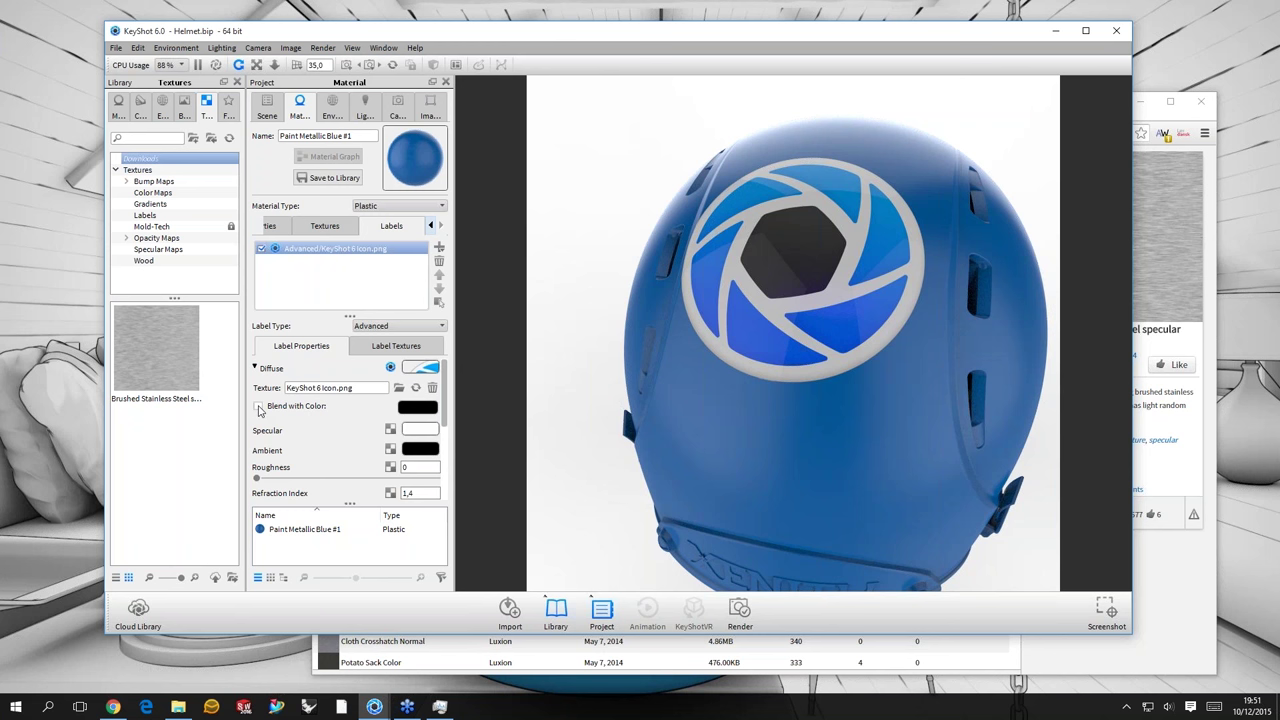
# - Enable Blend with Color on the icon label and set the blend colour to orange
pyautogui.click(259, 407)
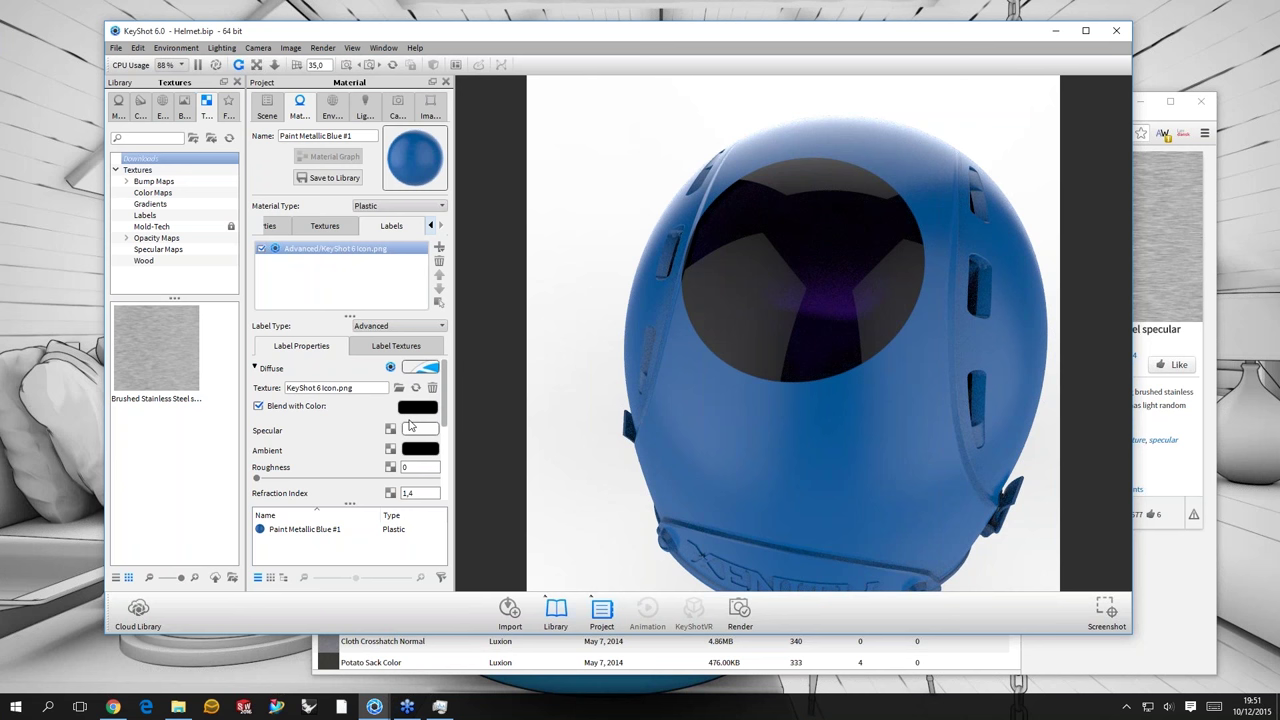
pyautogui.click(417, 406)
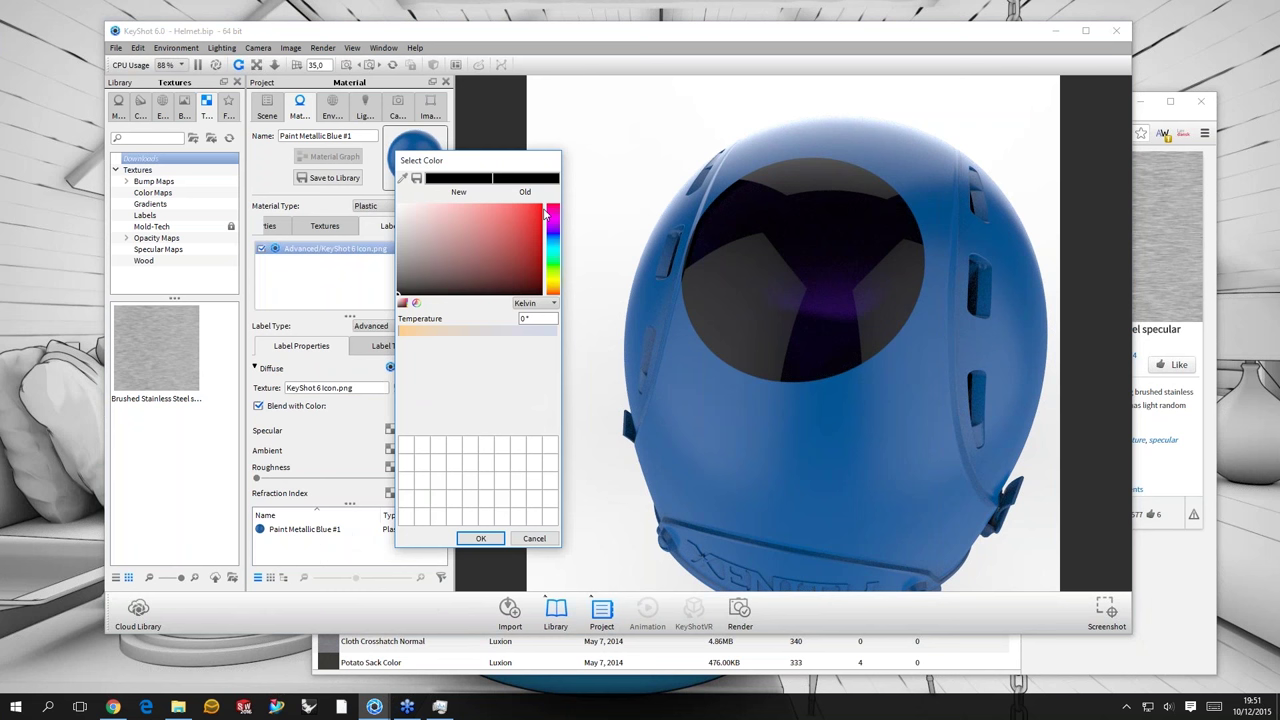
pyautogui.click(541, 211)
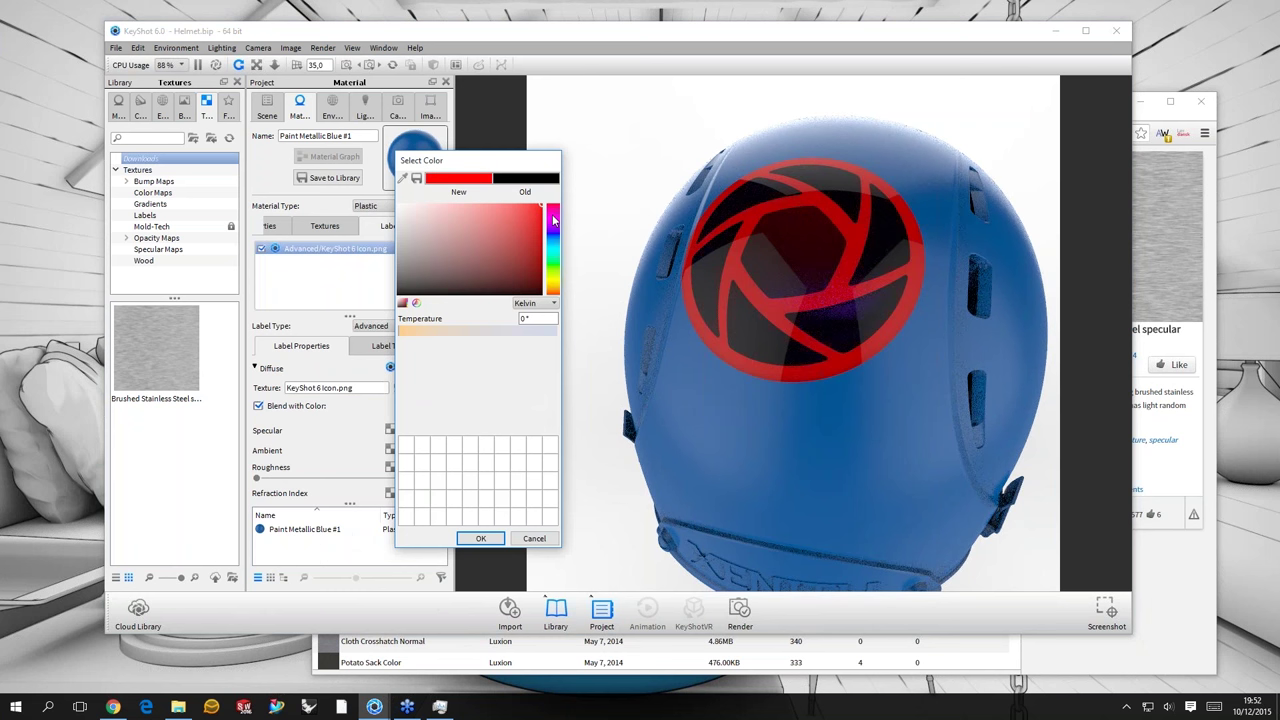
pyautogui.click(553, 220)
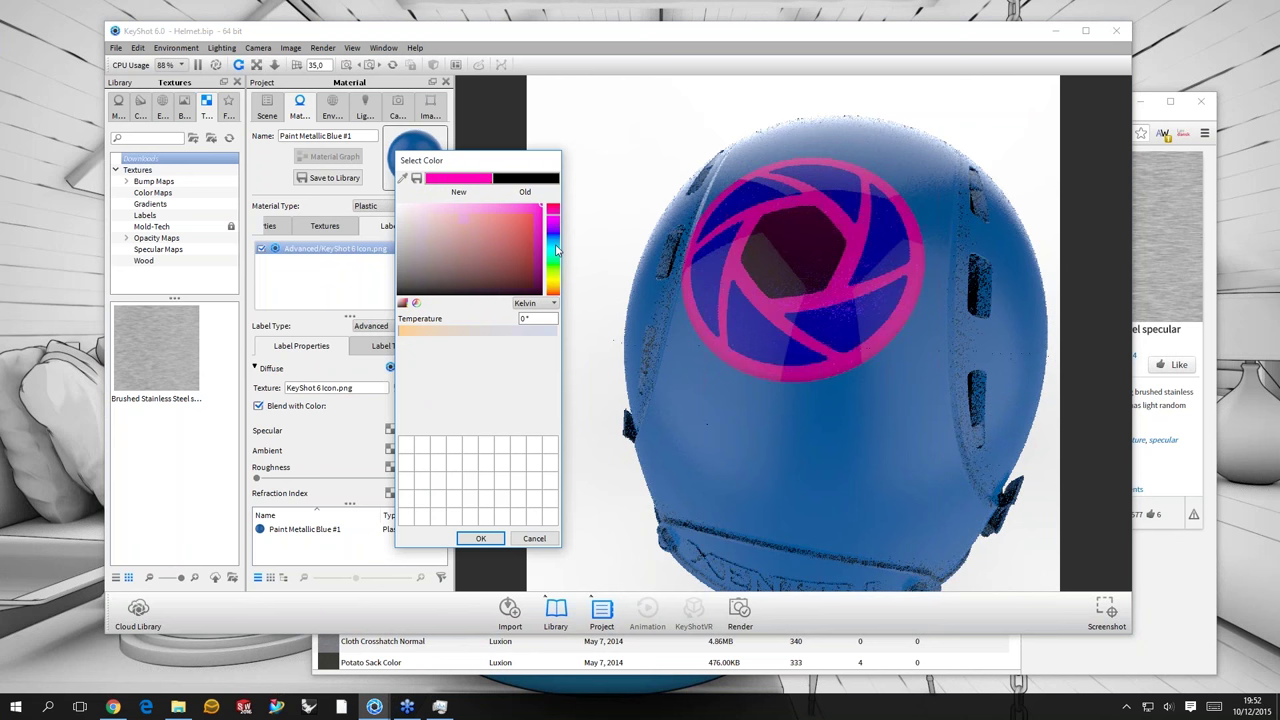
pyautogui.moveTo(556, 250); pyautogui.dragTo(561, 289)
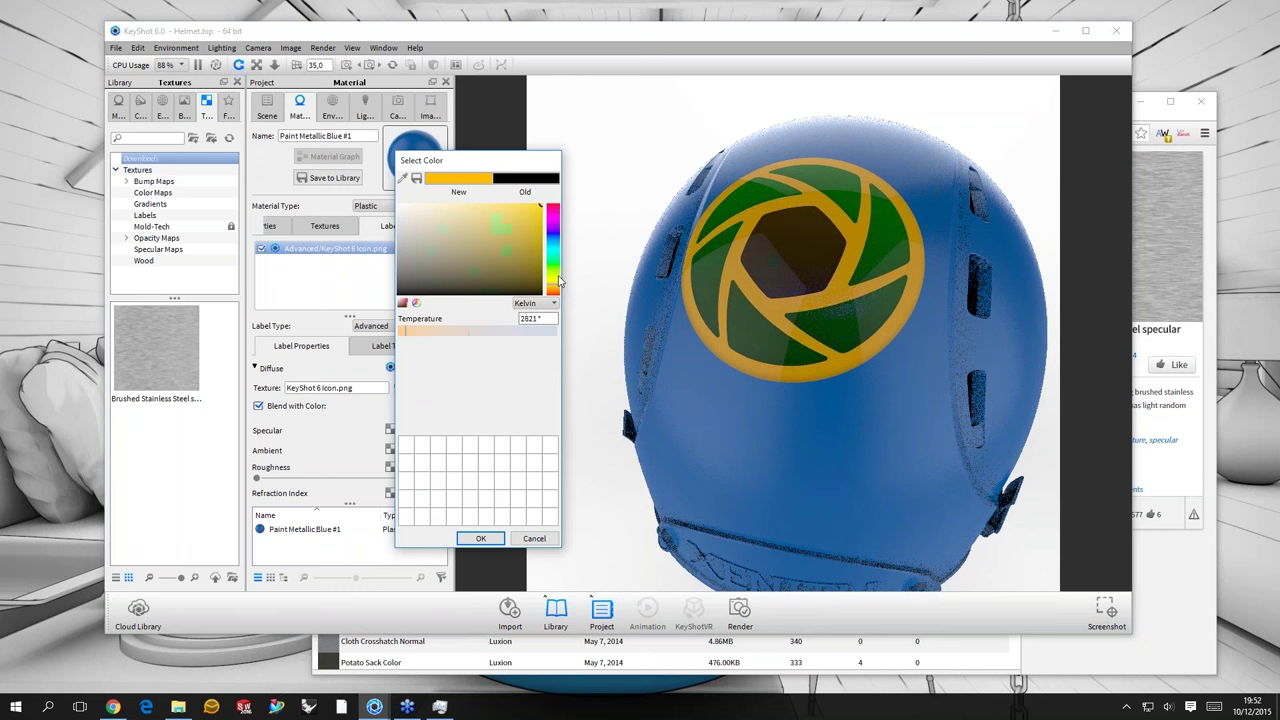
pyautogui.moveTo(558, 282); pyautogui.dragTo(556, 293)
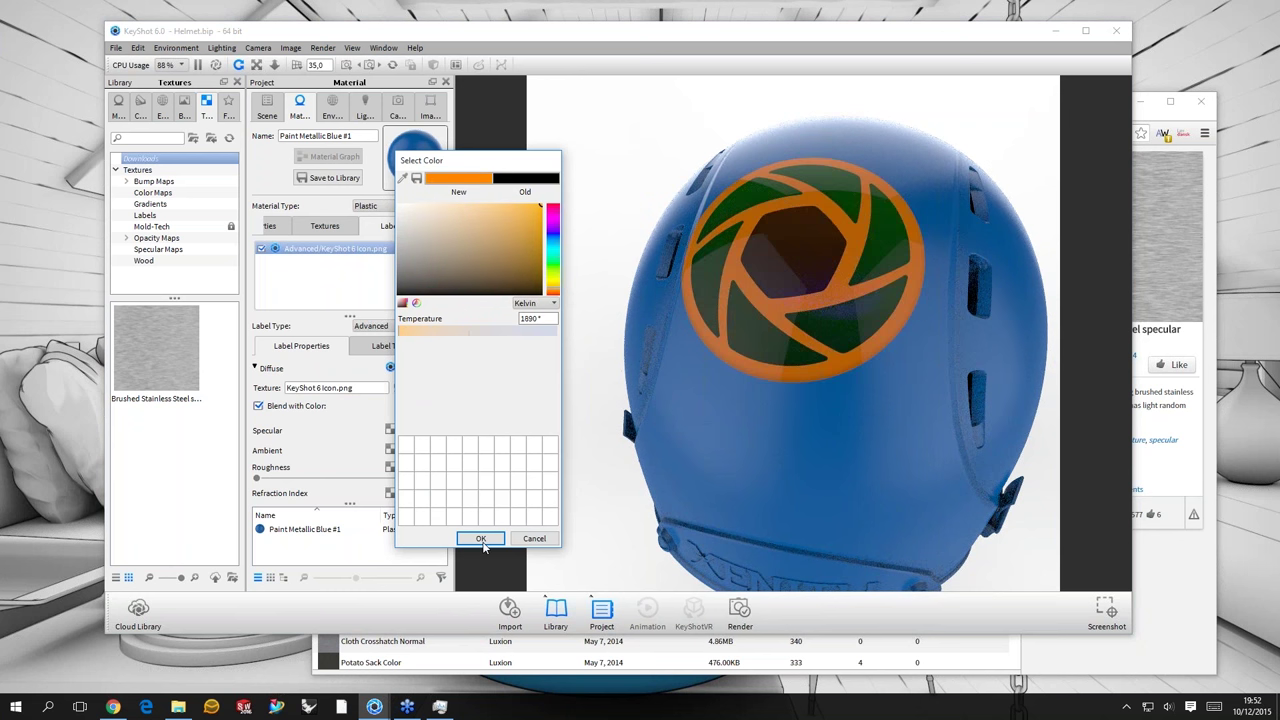
pyautogui.press('Return')
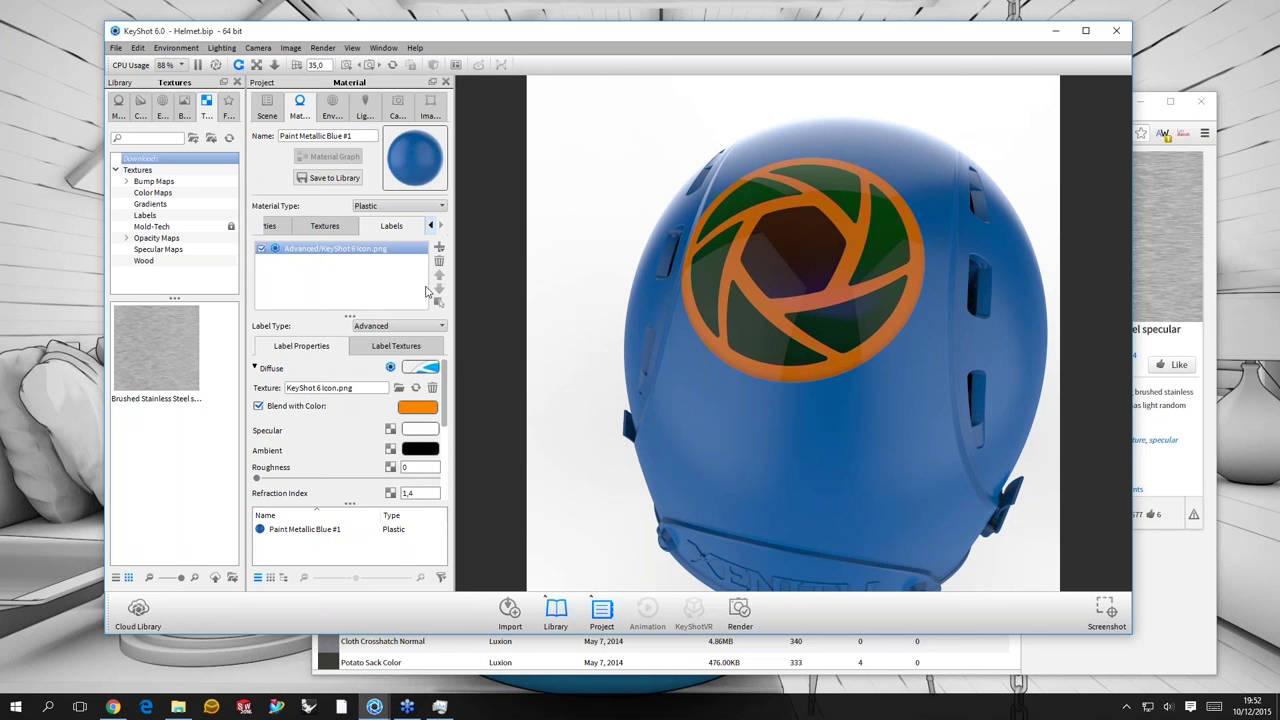
# - Show the icon label's Label Textures tab with its texture and mapping settings
pyautogui.click(412, 346)
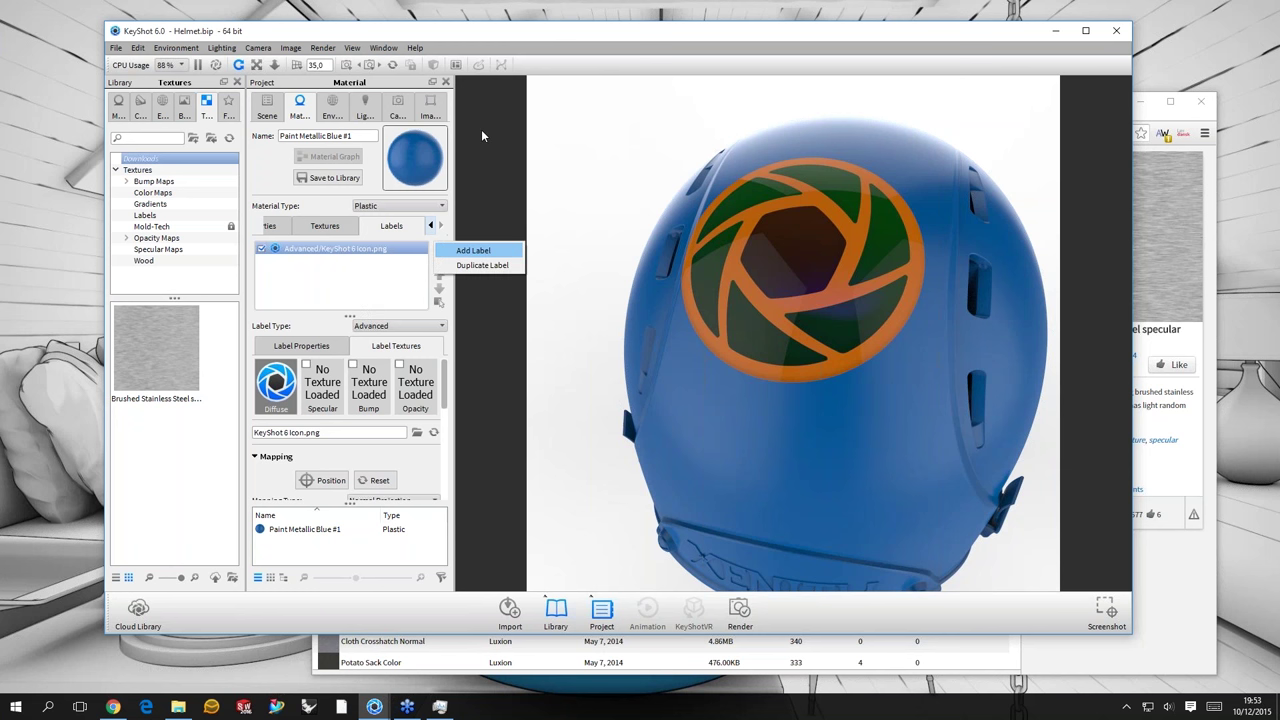
# - Add KeyShot 6 Logo_Bump.png as a new label below the icon, with depth 15
pyautogui.press('Return')
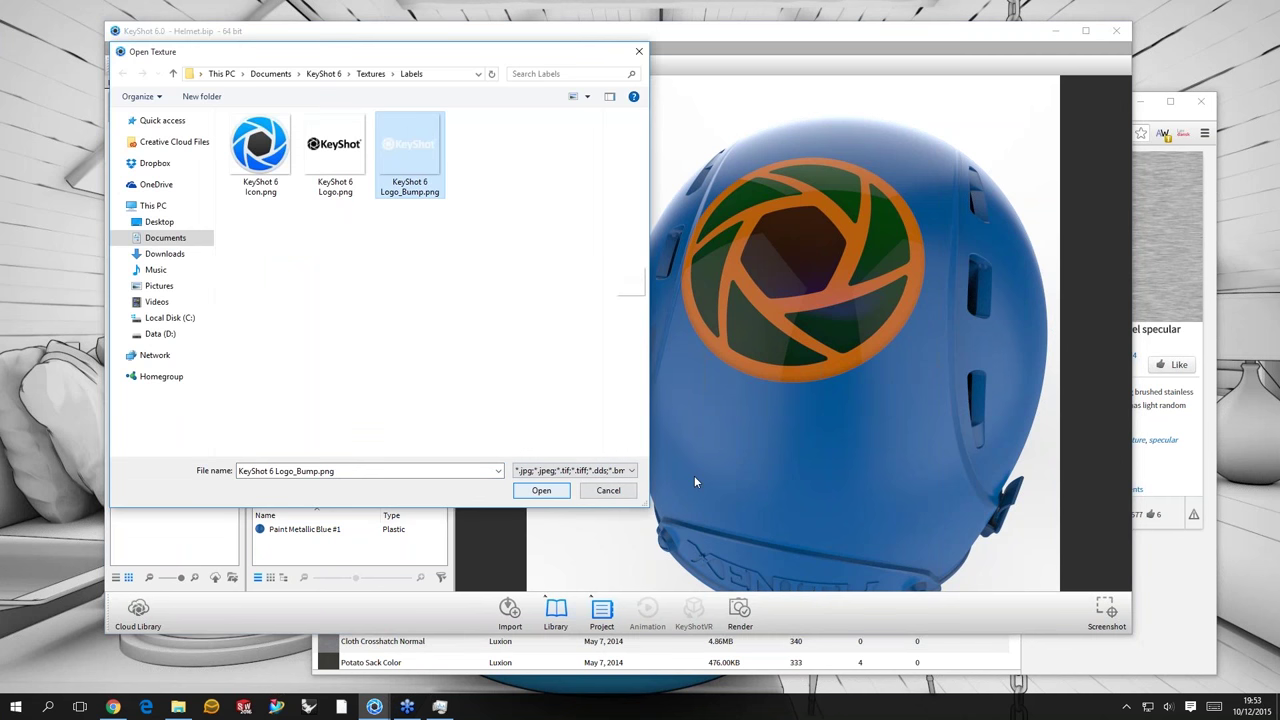
pyautogui.press('Return')
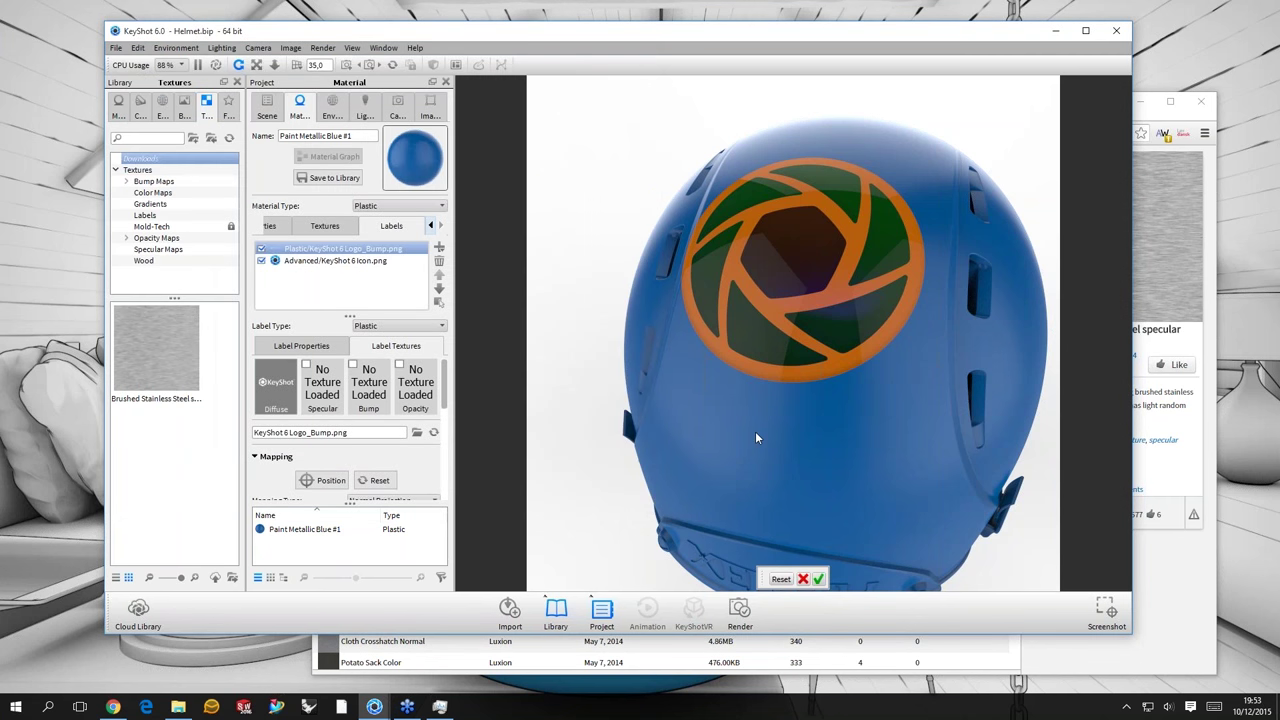
pyautogui.click(755, 437)
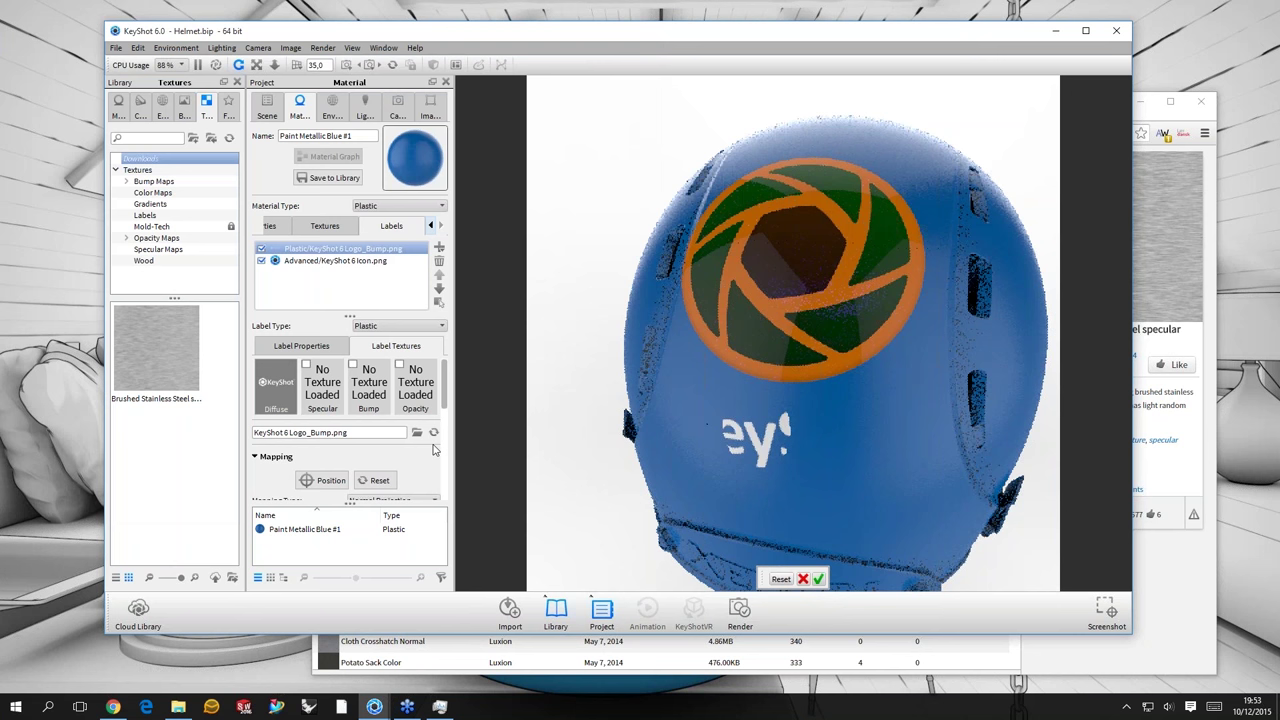
pyautogui.click(417, 432)
pyautogui.scroll(-5, 378, 417)
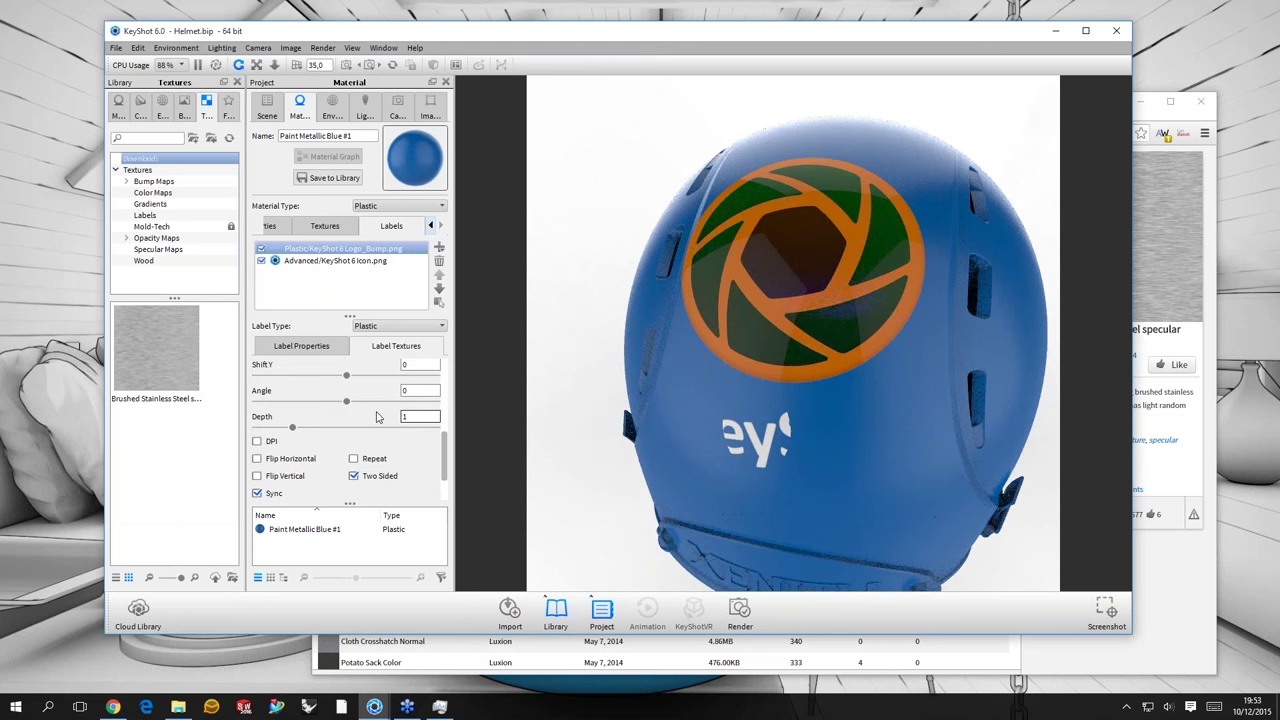
pyautogui.write('5')
pyautogui.press('Return')
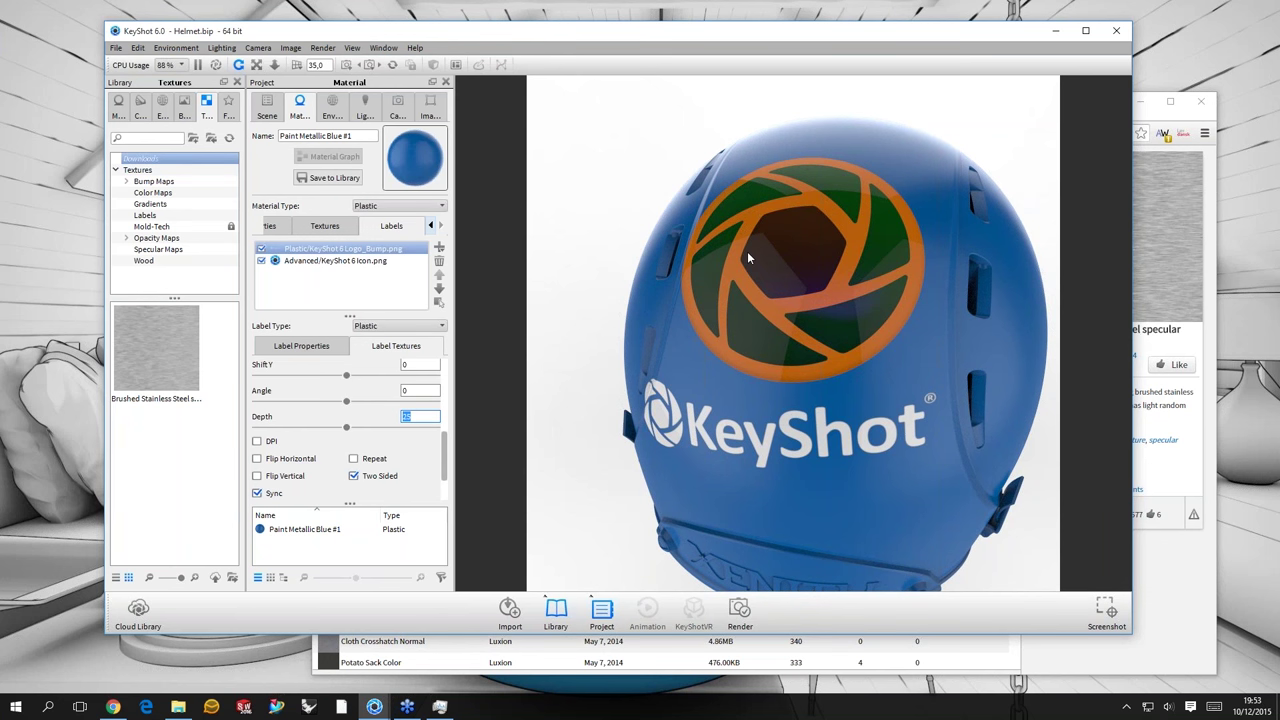
# - Select the KeyShot 6 Logo_Bump.png label and show its label properties
pyautogui.click(315, 284)
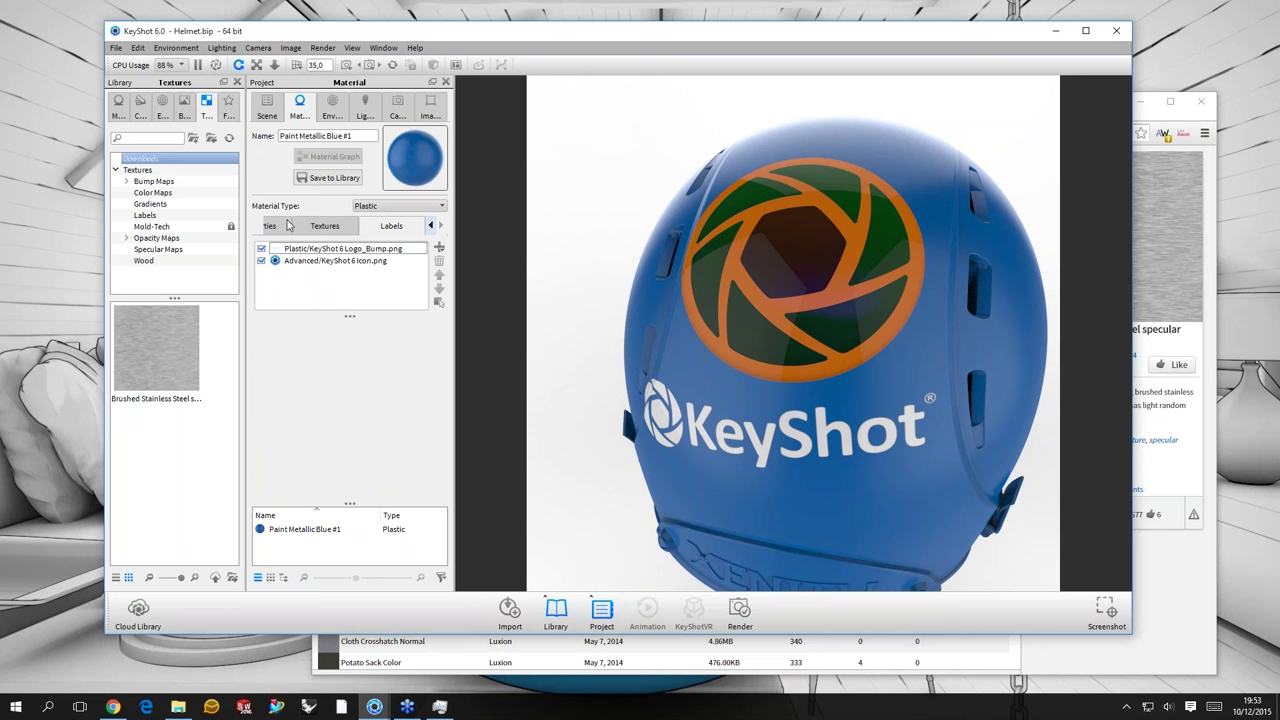
pyautogui.click(320, 248)
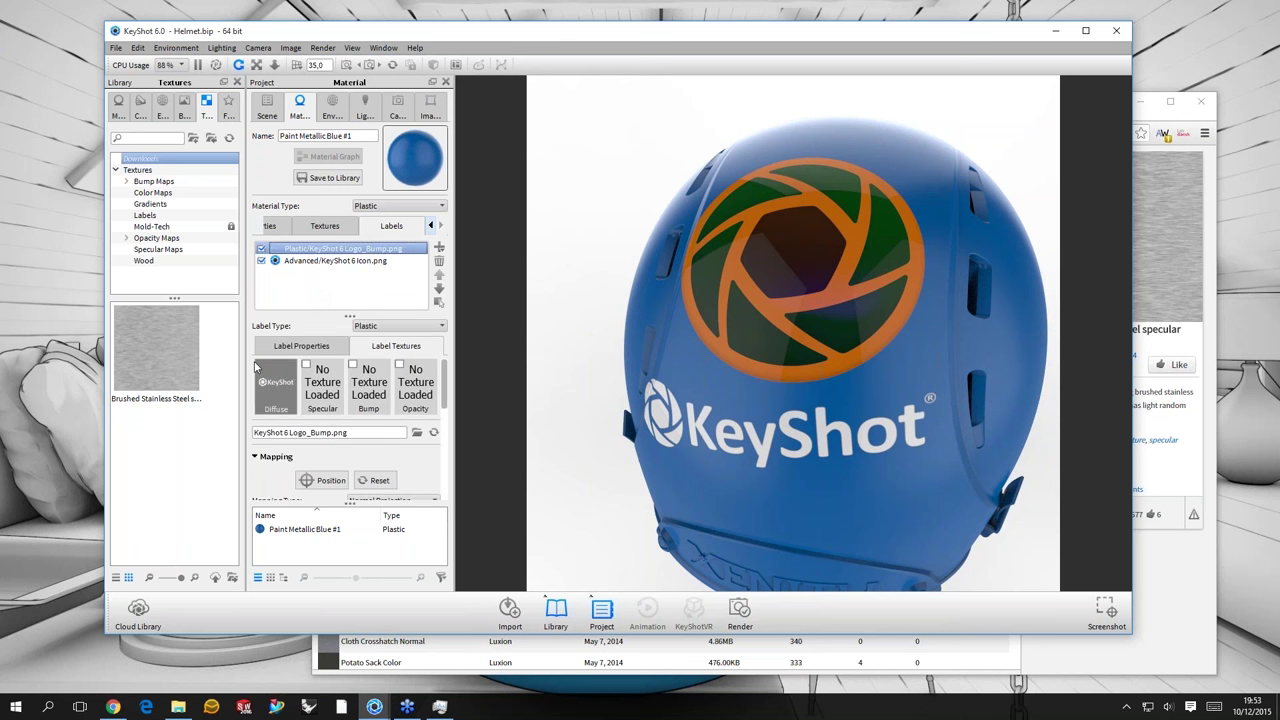
pyautogui.click(262, 348)
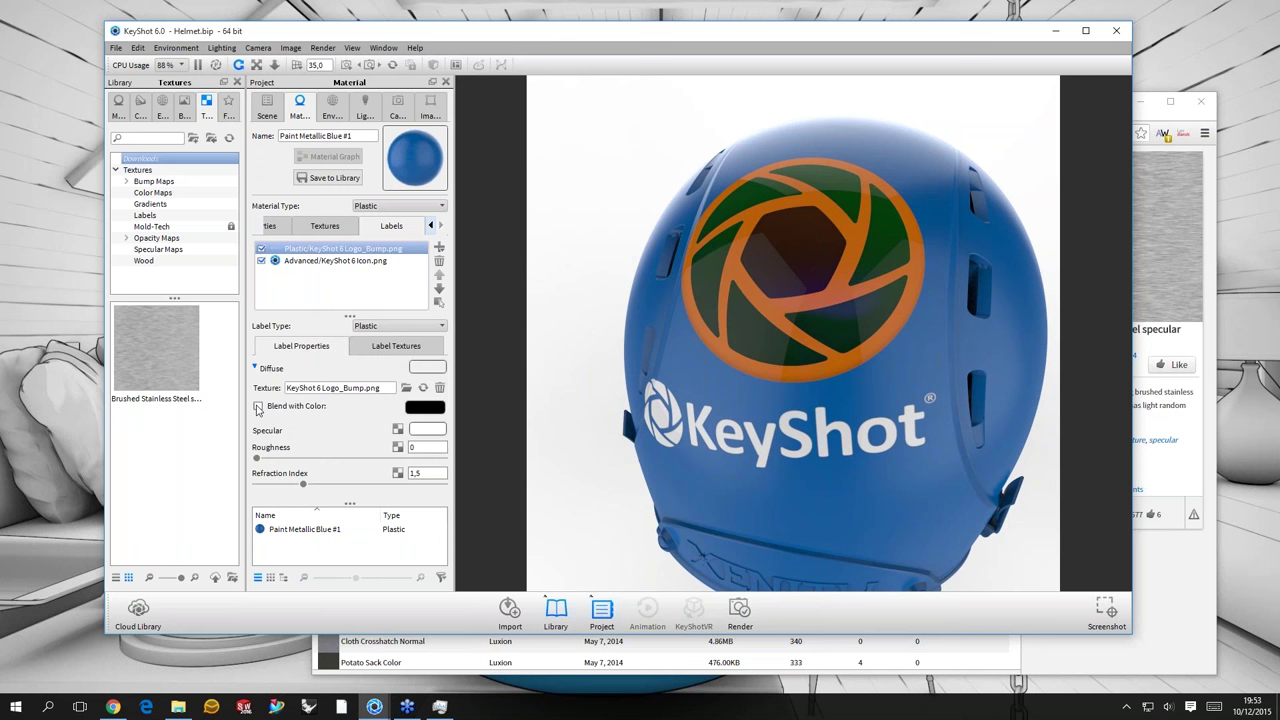
pyautogui.click(323, 260)
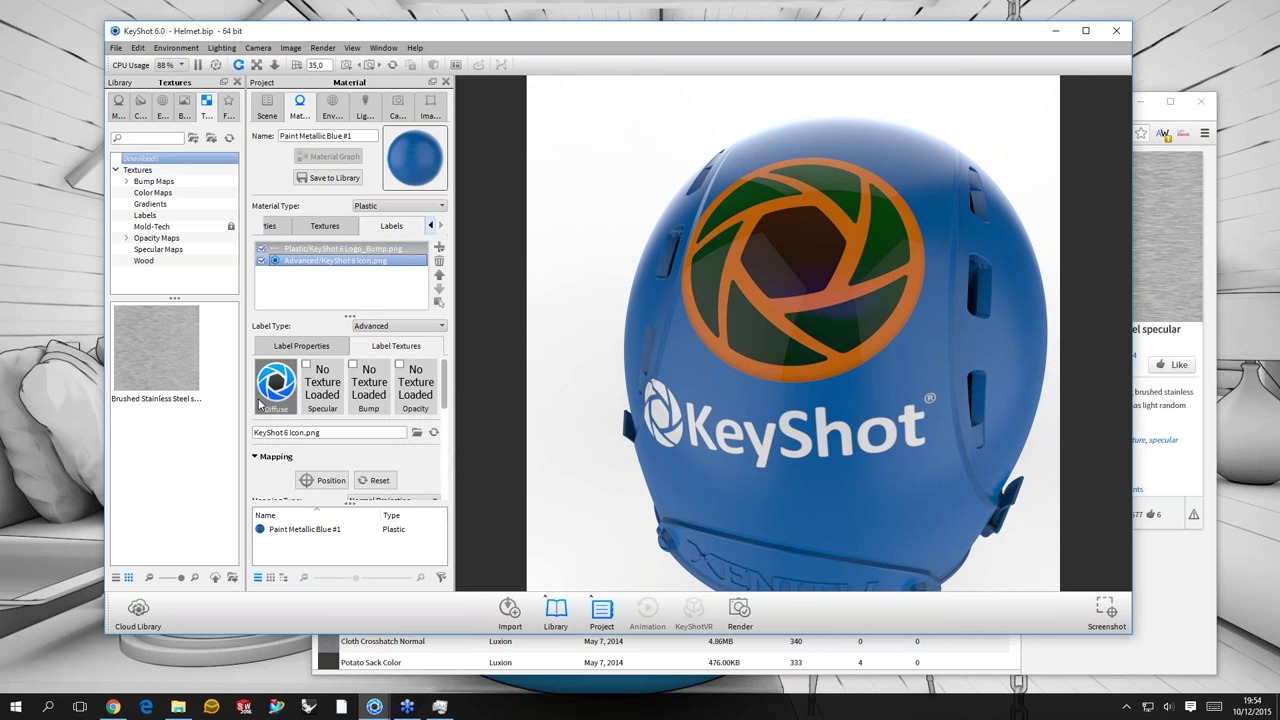
pyautogui.press('Up')
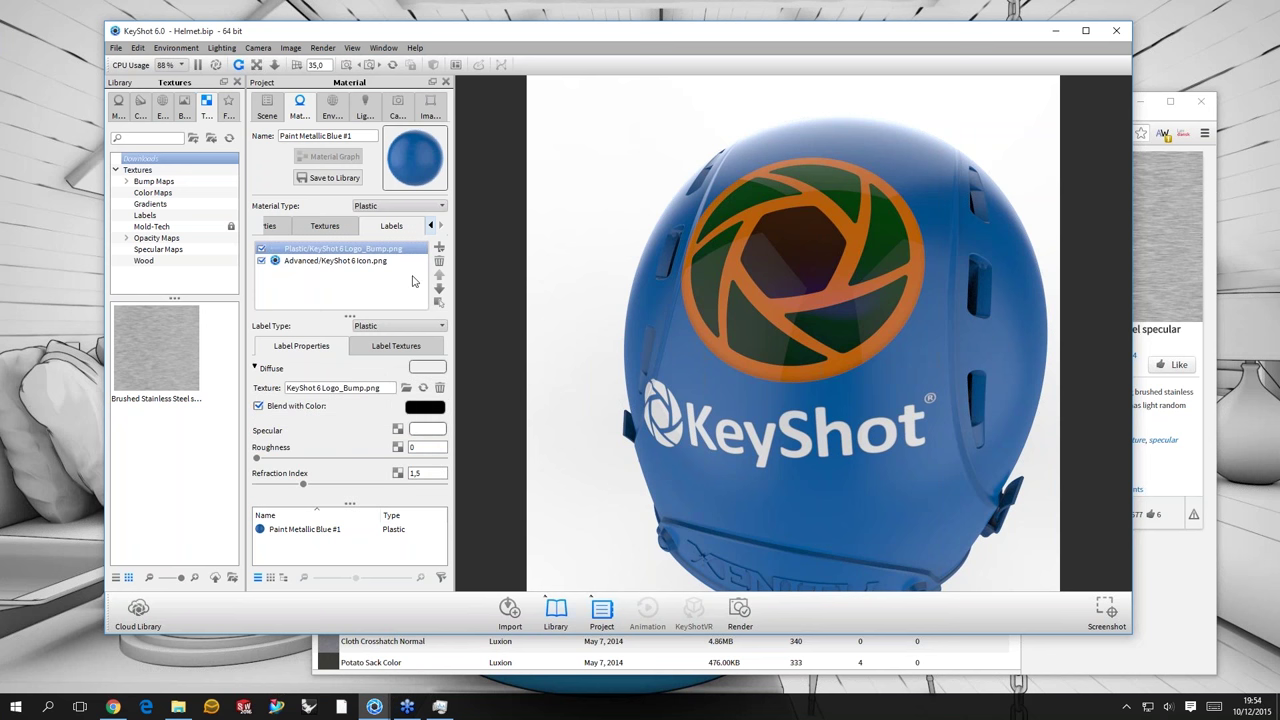
# - Blend the logo label with a strong red, rejecting a yellow-green trial
pyautogui.click(425, 406)
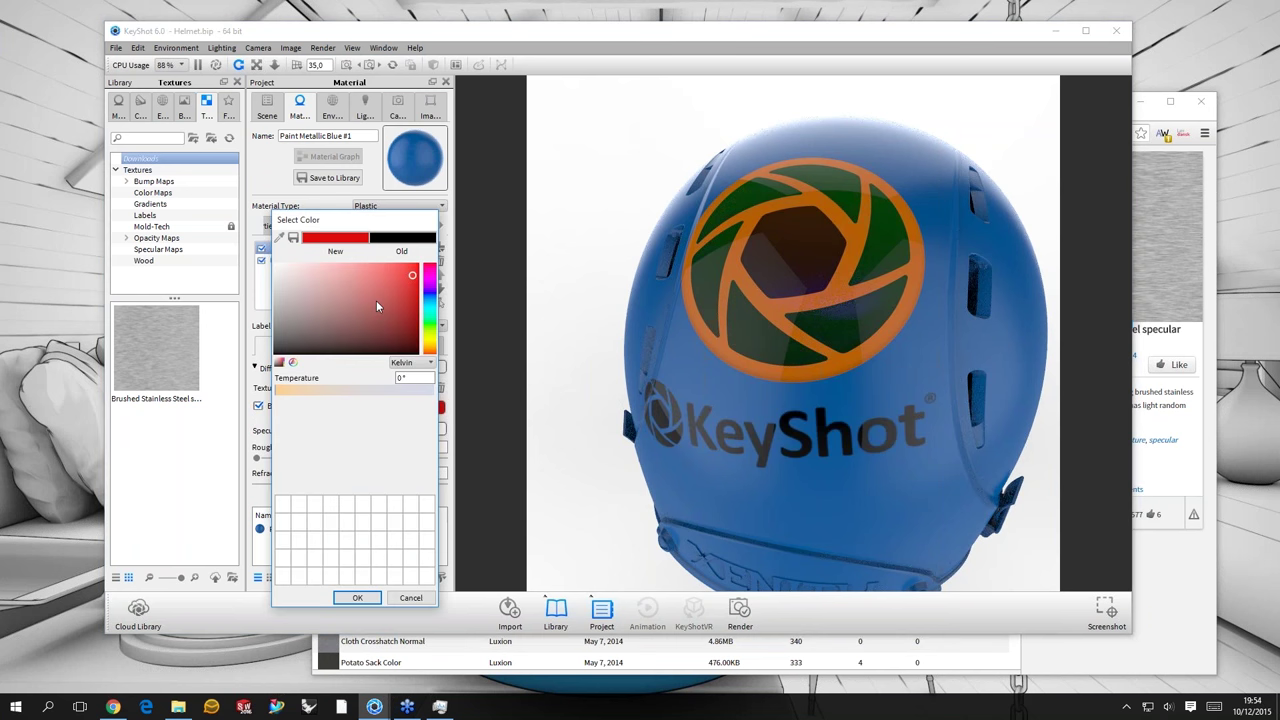
pyautogui.click(418, 264)
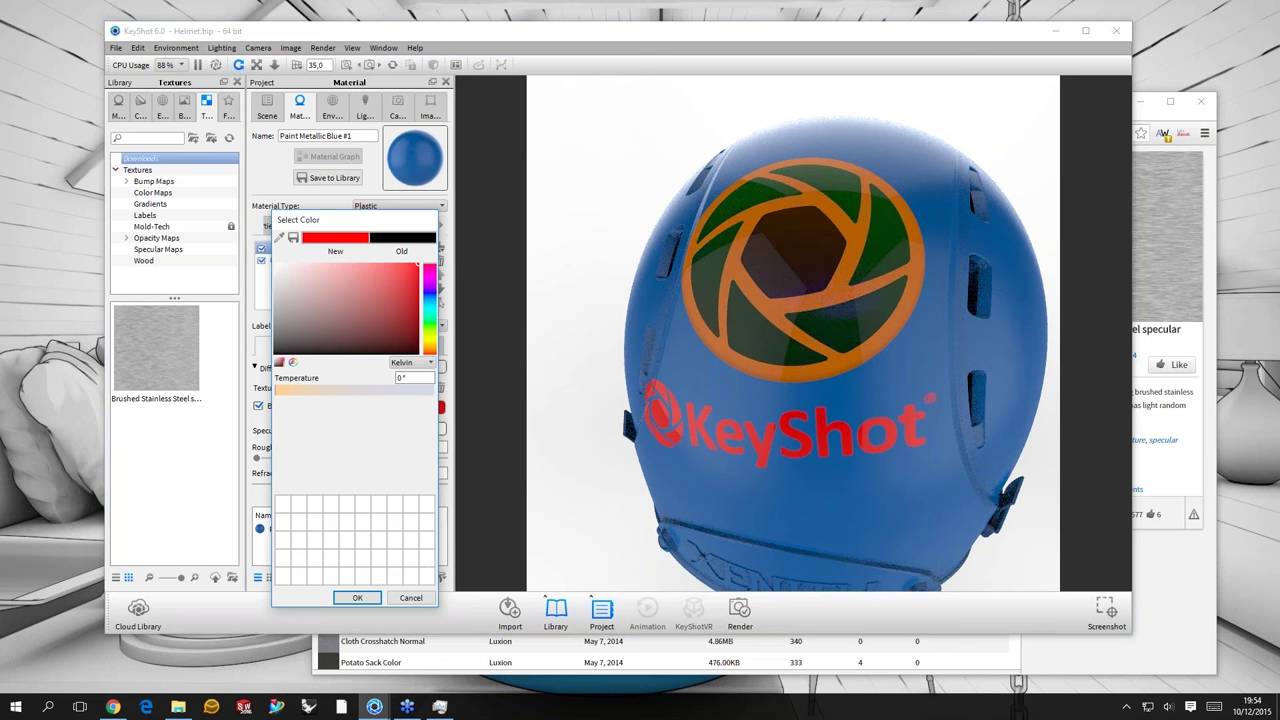
pyautogui.click(429, 334)
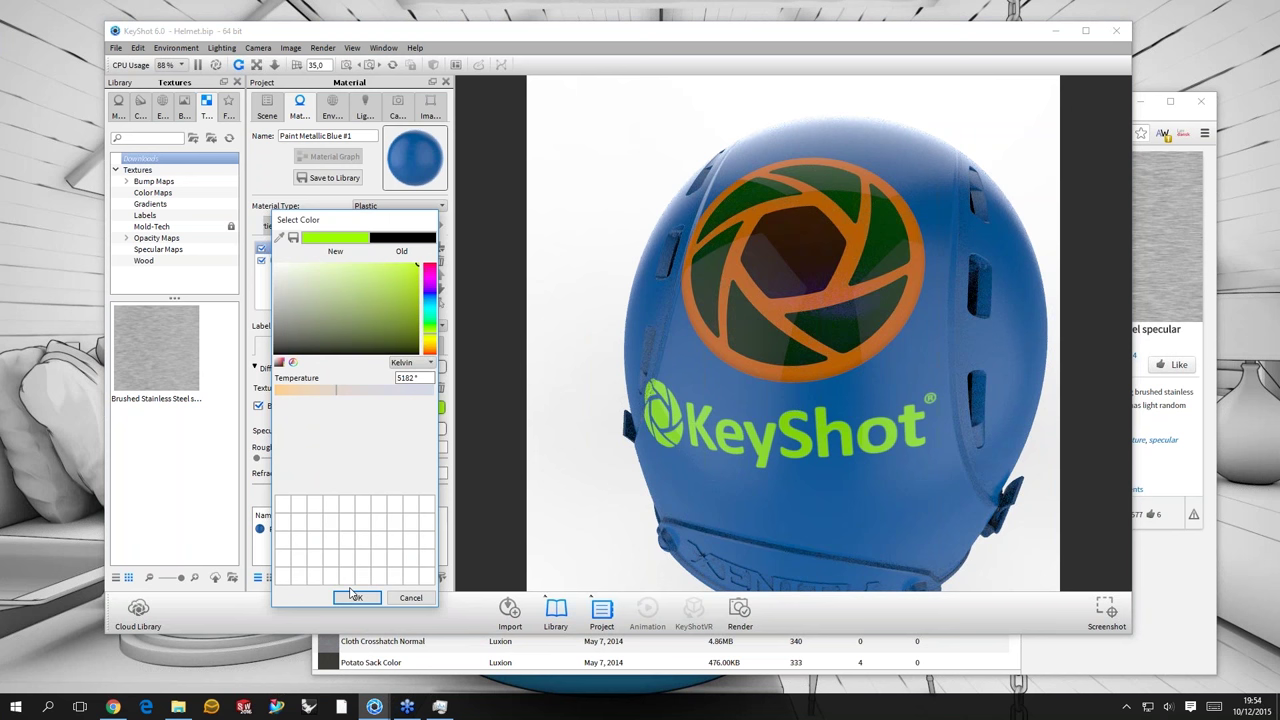
pyautogui.hotkey('ctrl', 'z')
pyautogui.moveTo(802, 376); pyautogui.dragTo(809, 333)
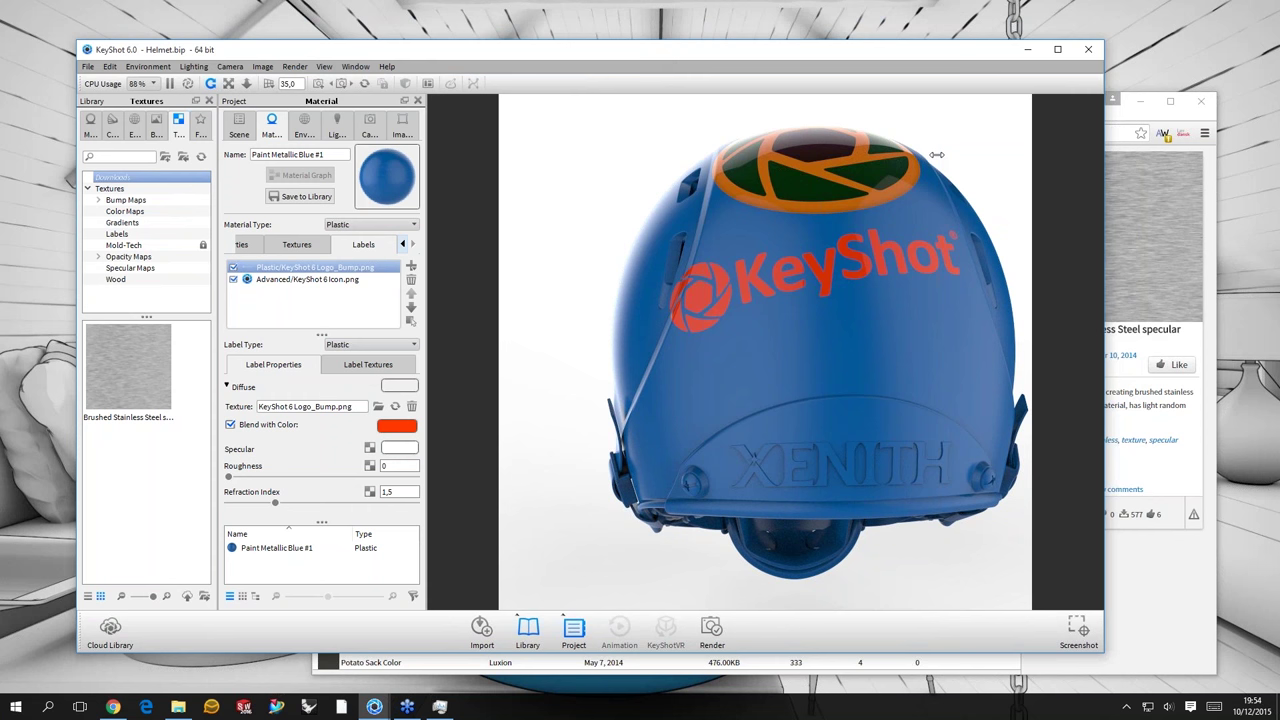
# - Narrow and reposition the KeyShot window, then orbit the helmet to show both labels
pyautogui.moveTo(936, 155); pyautogui.dragTo(792, 155)
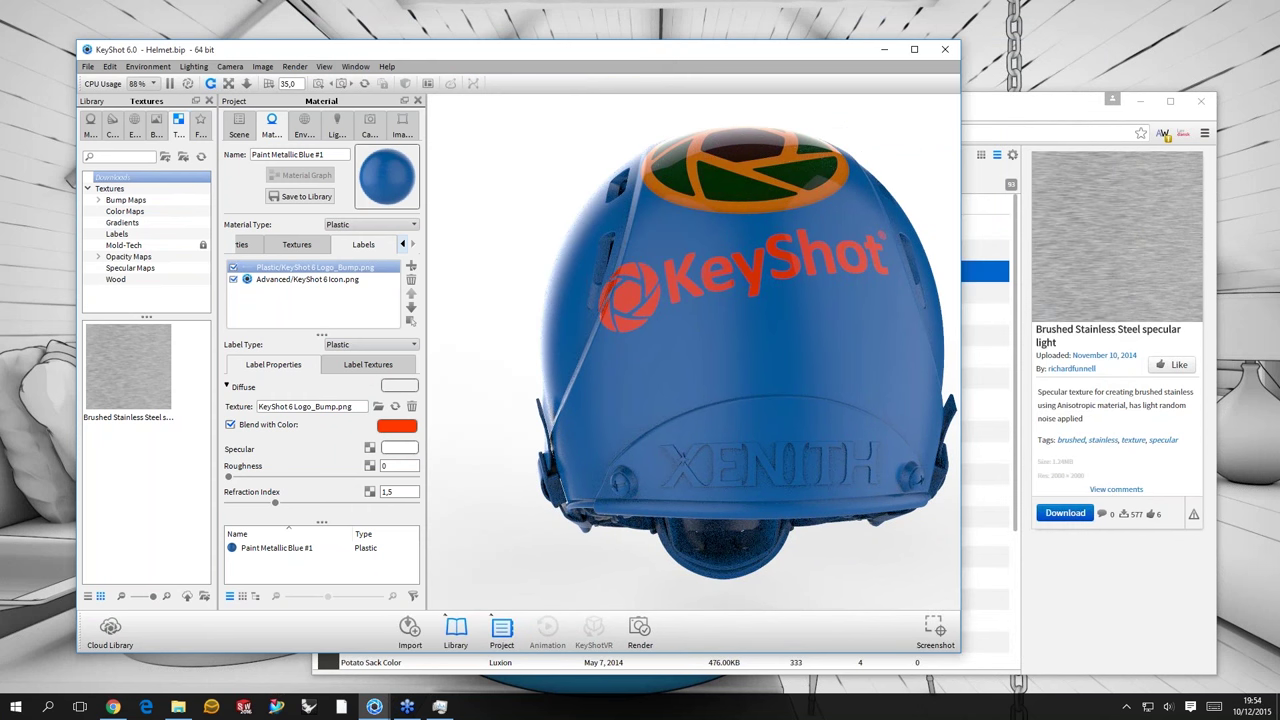
pyautogui.moveTo(724, 49); pyautogui.dragTo(914, 72)
pyautogui.moveTo(914, 315); pyautogui.dragTo(909, 338)
pyautogui.scroll(-5, 909, 338)
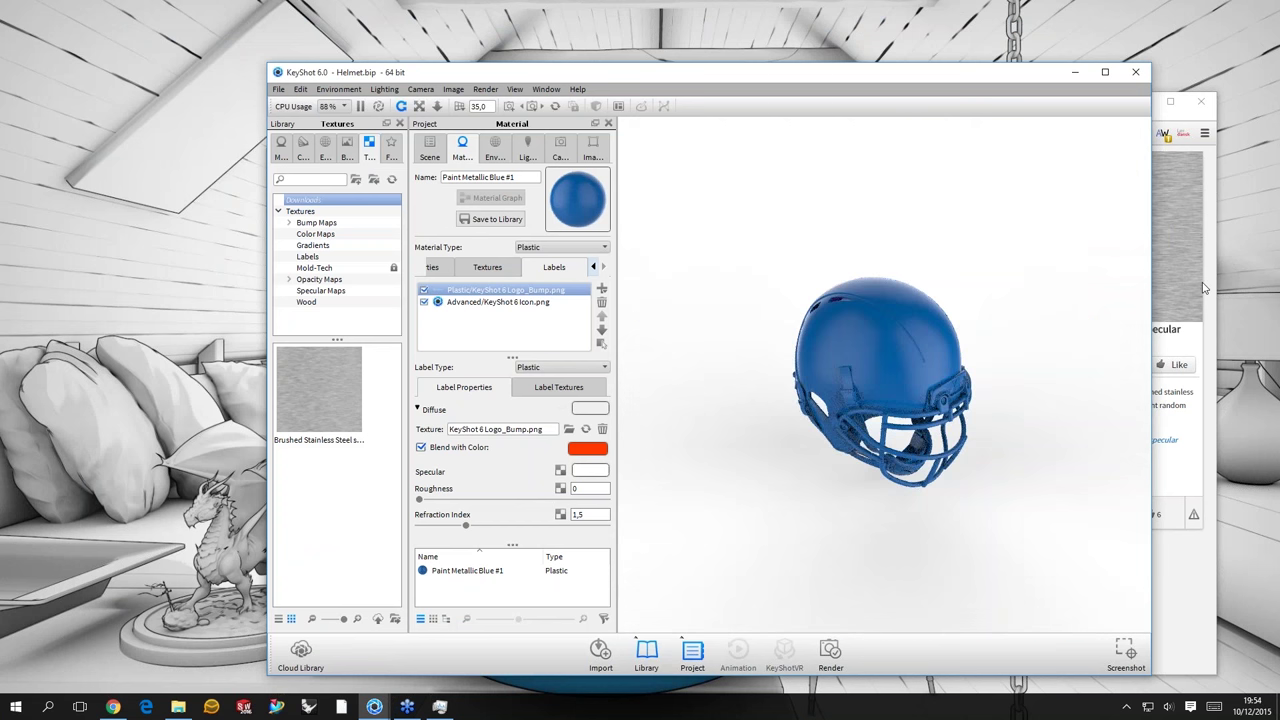
pyautogui.scroll(4, 943, 376)
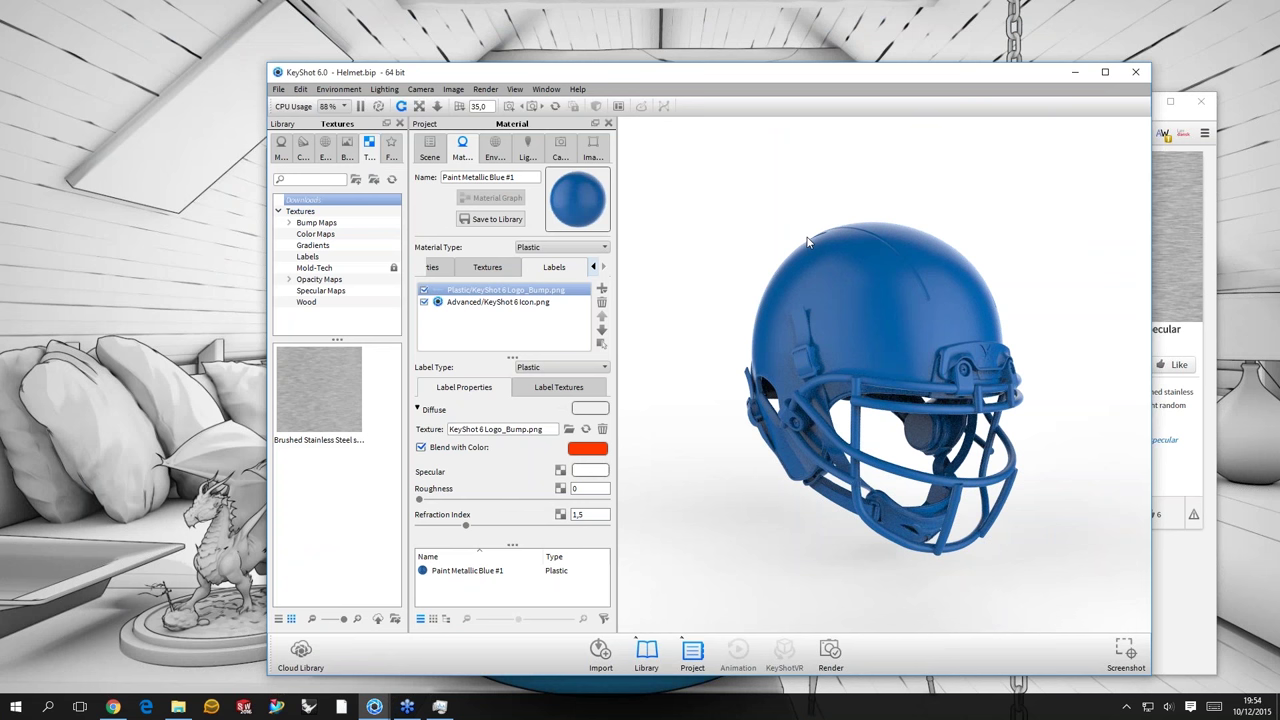
pyautogui.moveTo(808, 242); pyautogui.dragTo(780, 325)
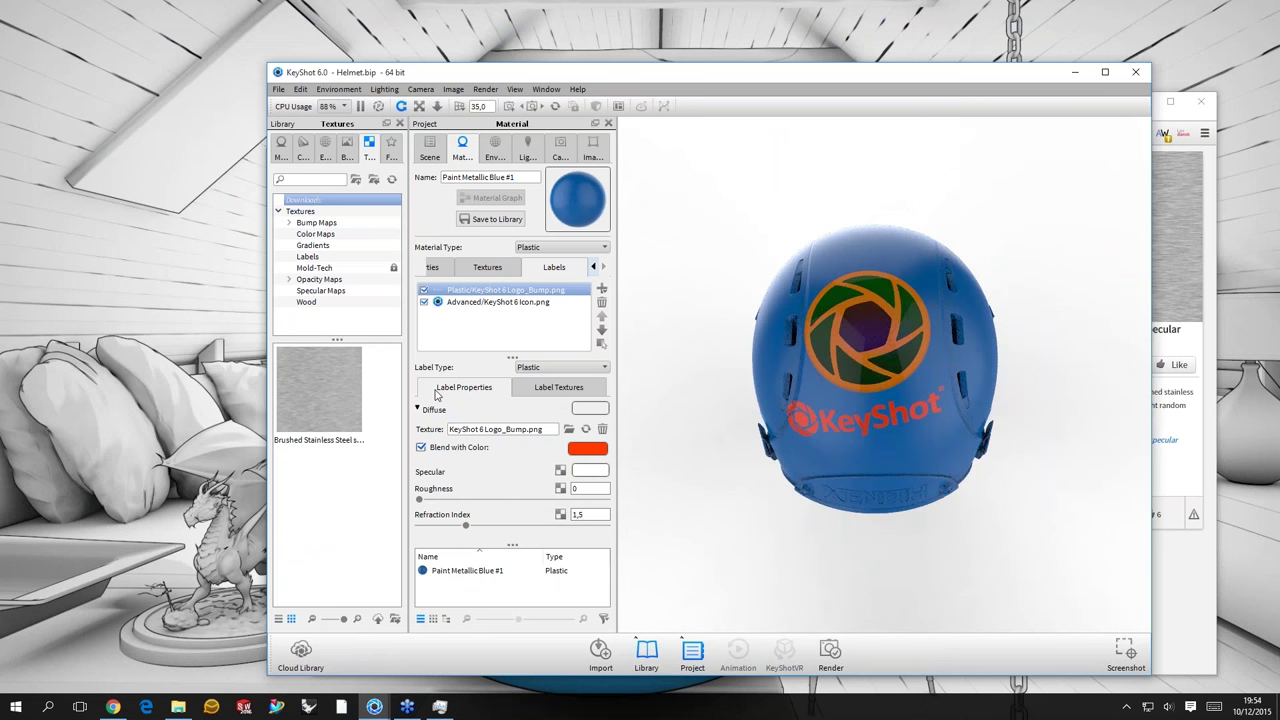
# - Turn off Blend with Color on the KeyShot 6 Icon.png label
pyautogui.press('Down')
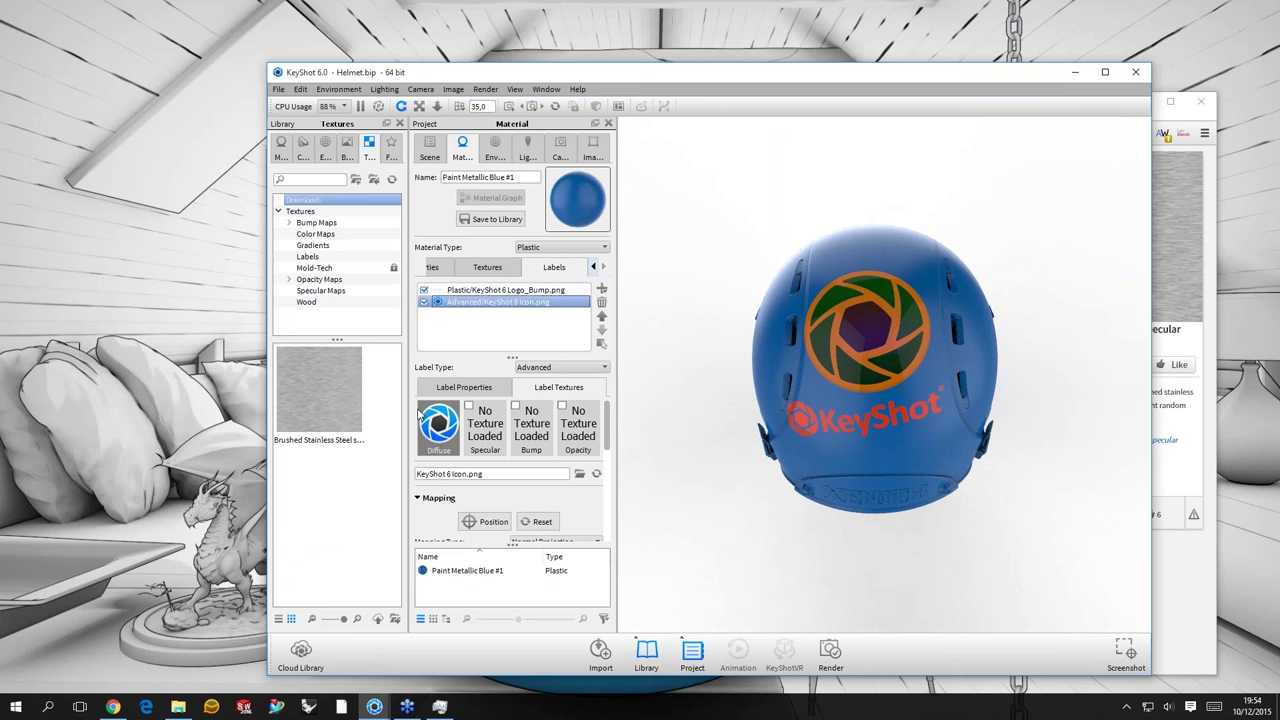
pyautogui.click(464, 388)
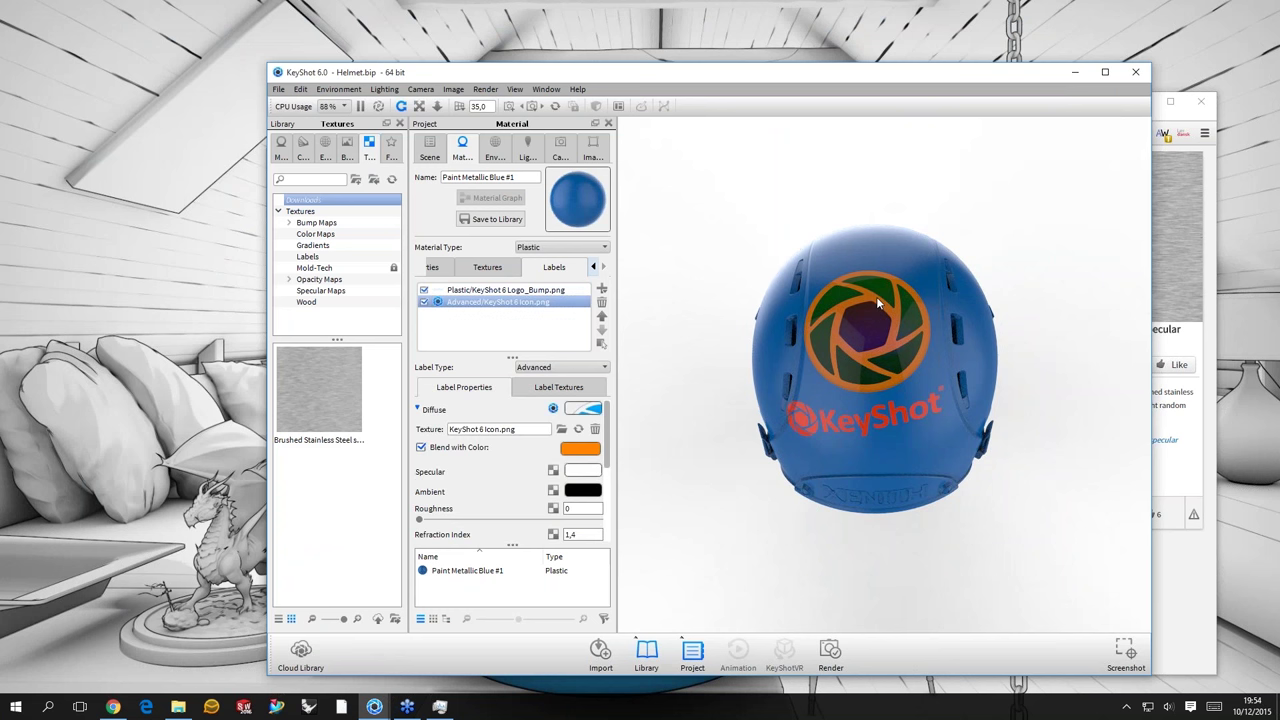
pyautogui.click(421, 447)
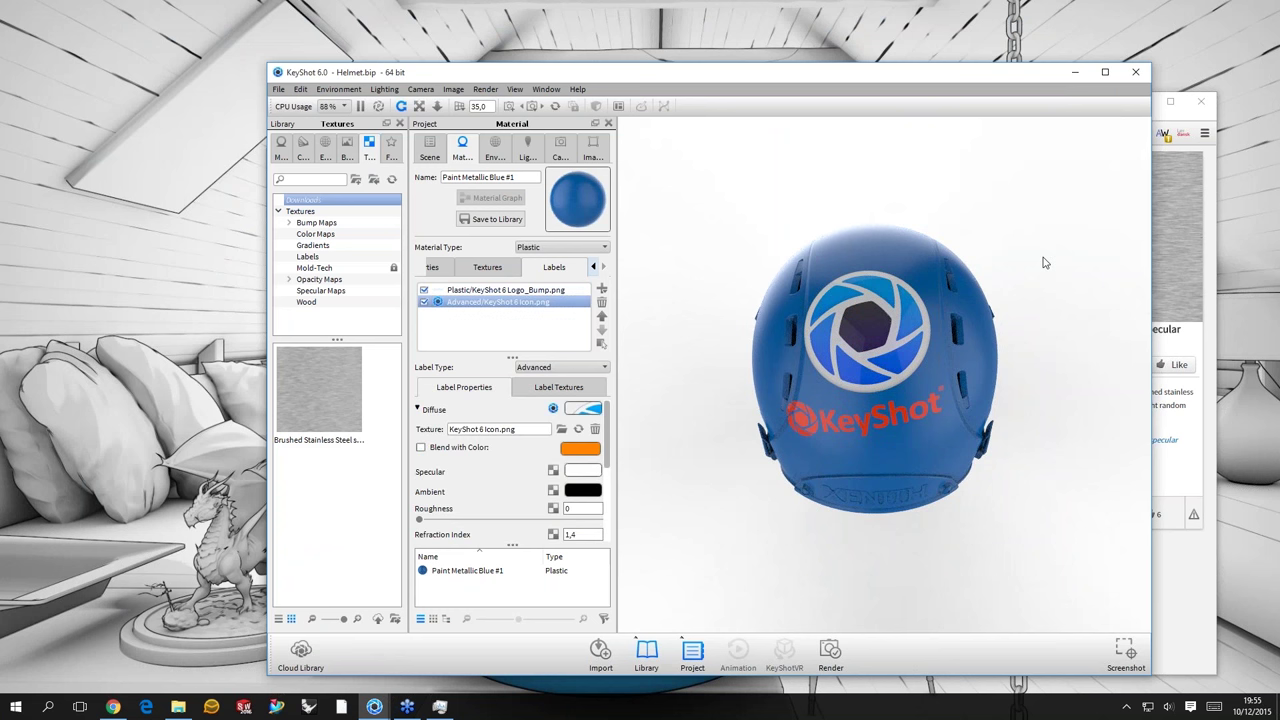